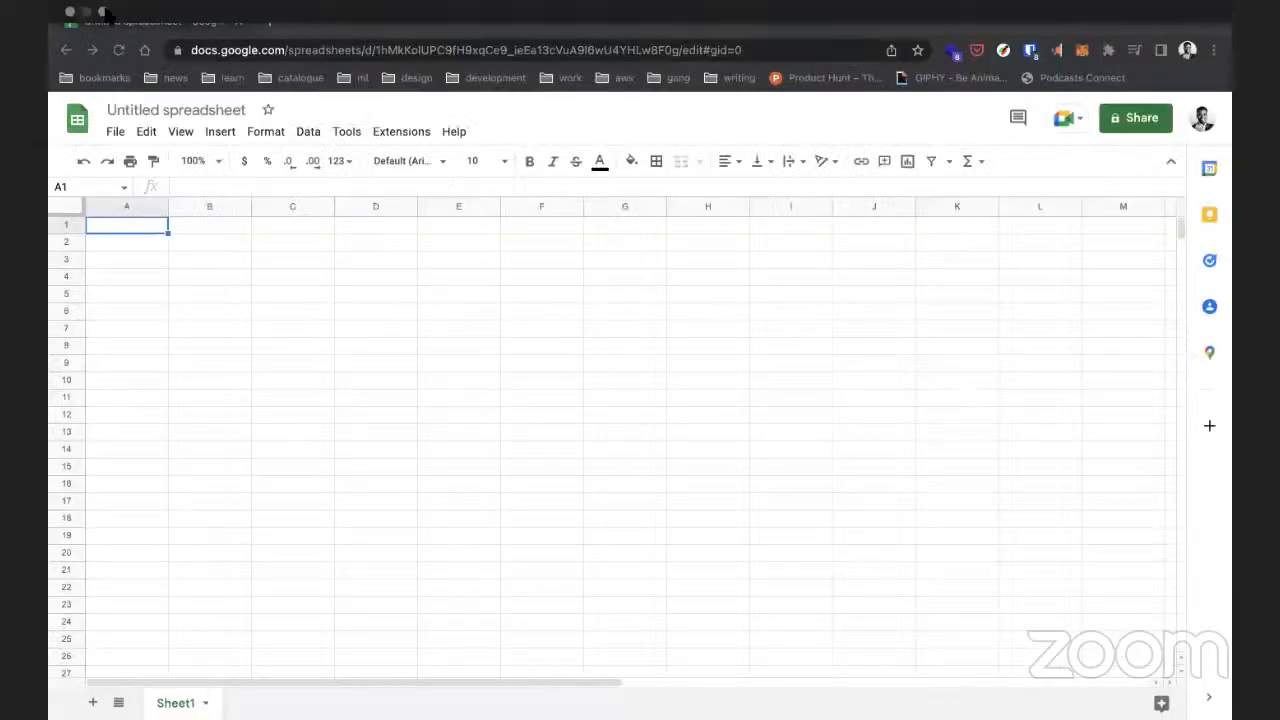
- Open the Formulas & Charts spreadsheet from the recent spreadsheets and dismiss the People chips suggestion
{"action": "left_click", "coordinate": [103, 12]}
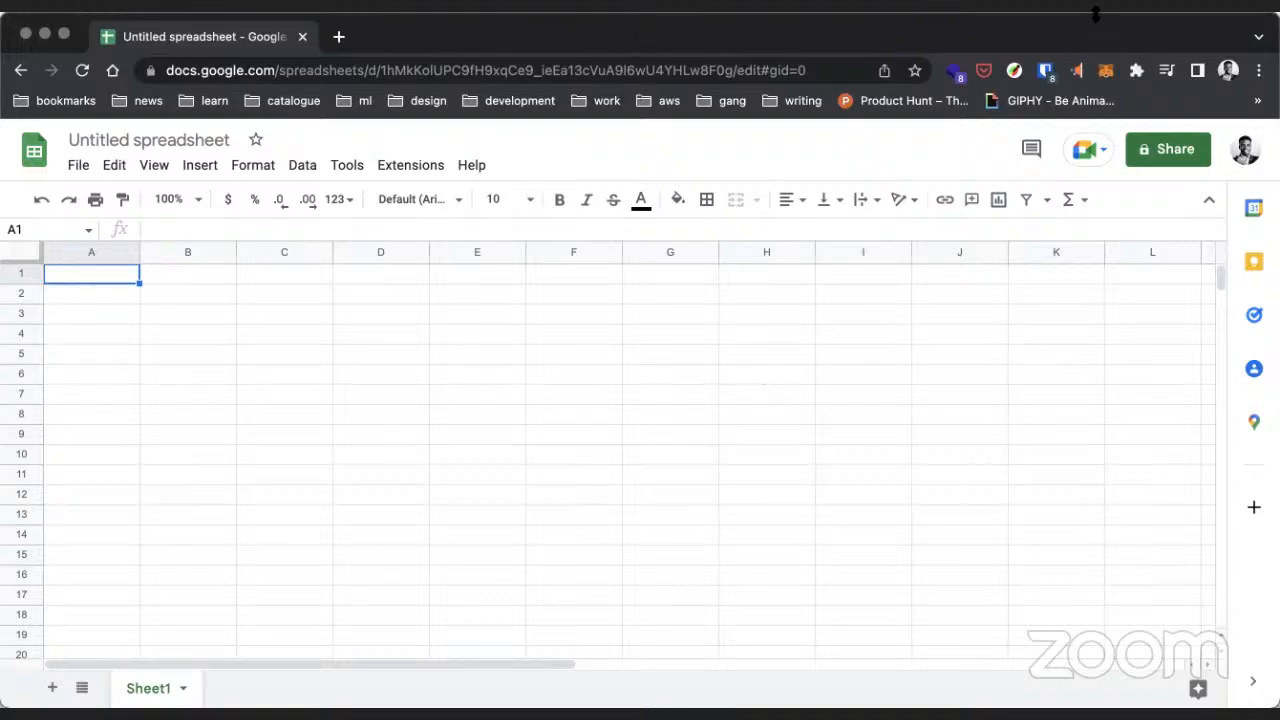
{"action": "left_click_drag", "start_coordinate": [1090, 12], "coordinate": [1090, 0]}
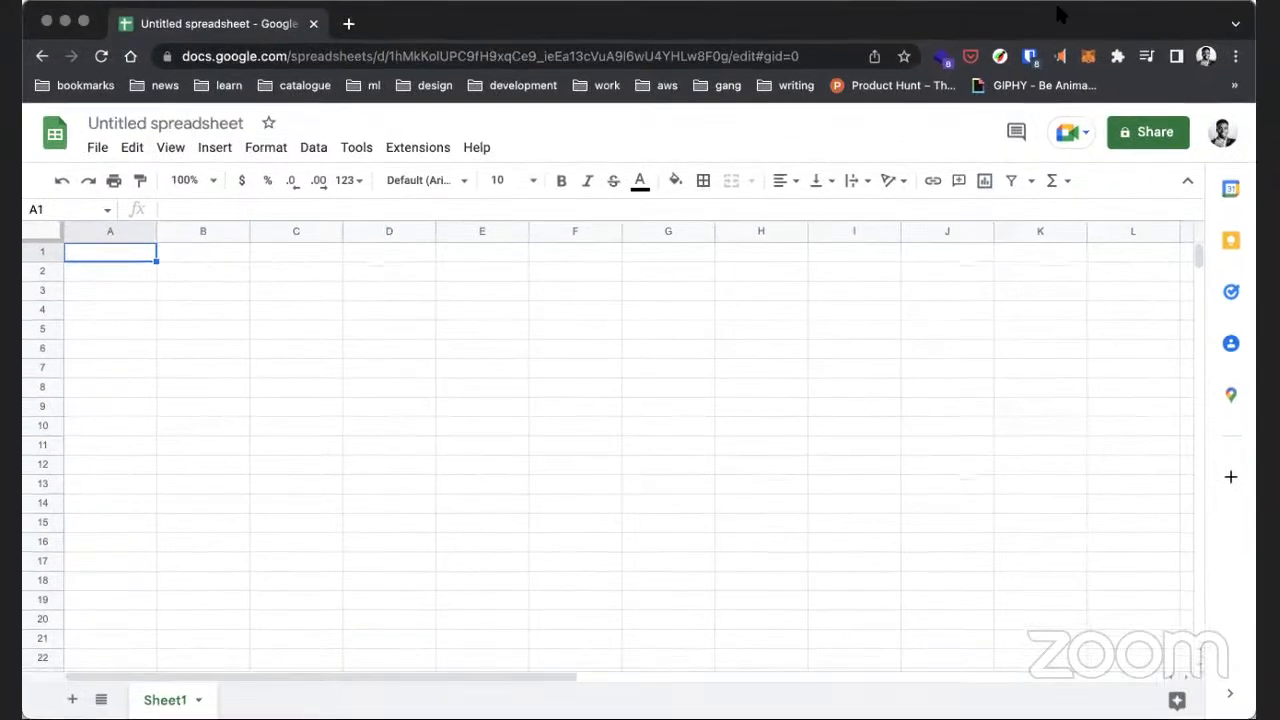
{"action": "left_click", "coordinate": [56, 138]}
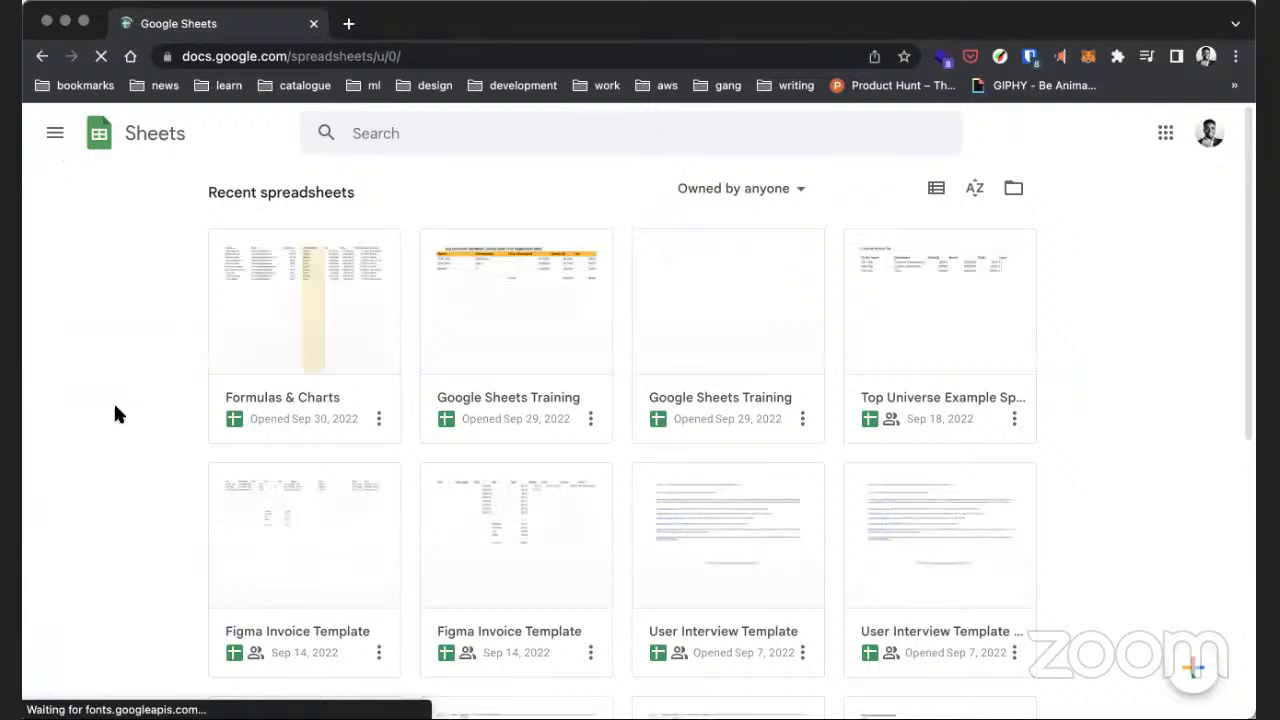
{"action": "scroll", "coordinate": [113, 401], "scroll_direction": "down", "scroll_amount": 2}
{"action": "scroll", "coordinate": [151, 363], "scroll_direction": "up", "scroll_amount": 2}
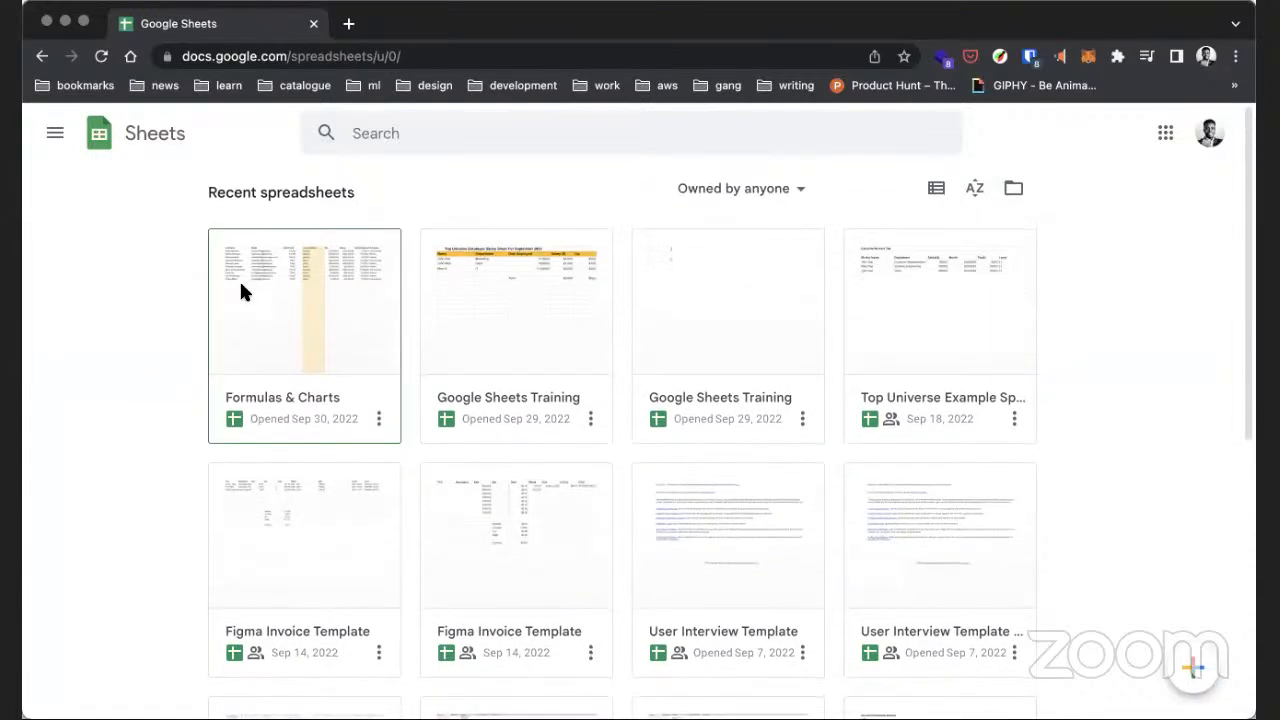
{"action": "left_click", "coordinate": [240, 290]}
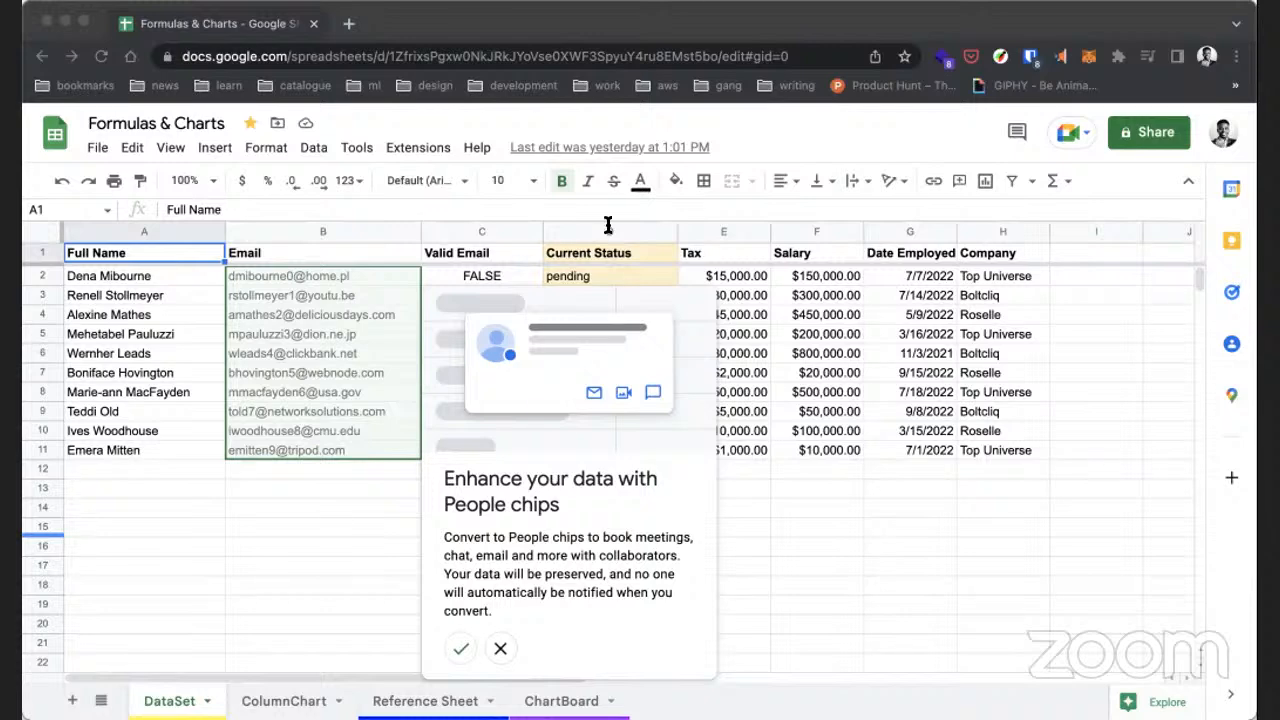
{"action": "left_click", "coordinate": [310, 468]}
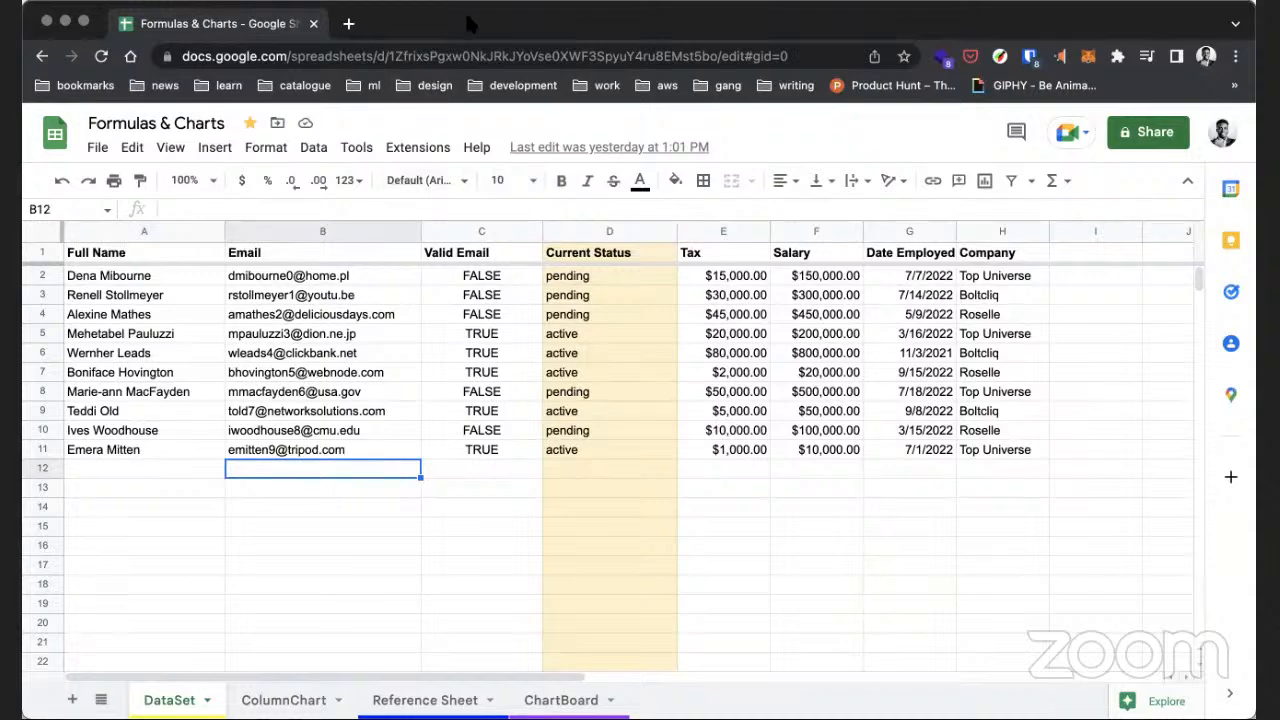
- Examine the row 2 entries from Valid Email to Company on the DataSet sheet, including the TaxRate cell on Reference Sheet used by the Tax formula
{"action": "left_click", "coordinate": [548, 294]}
{"action": "left_click", "coordinate": [572, 281]}
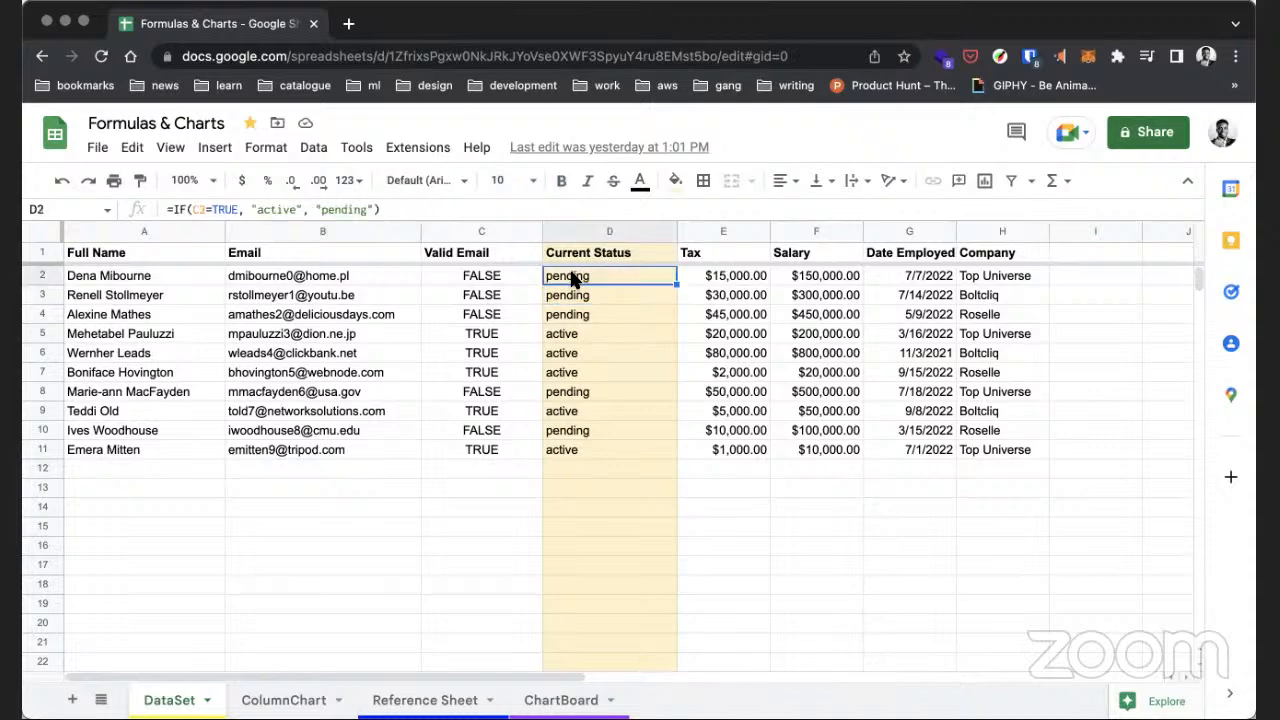
{"action": "left_click", "coordinate": [512, 280]}
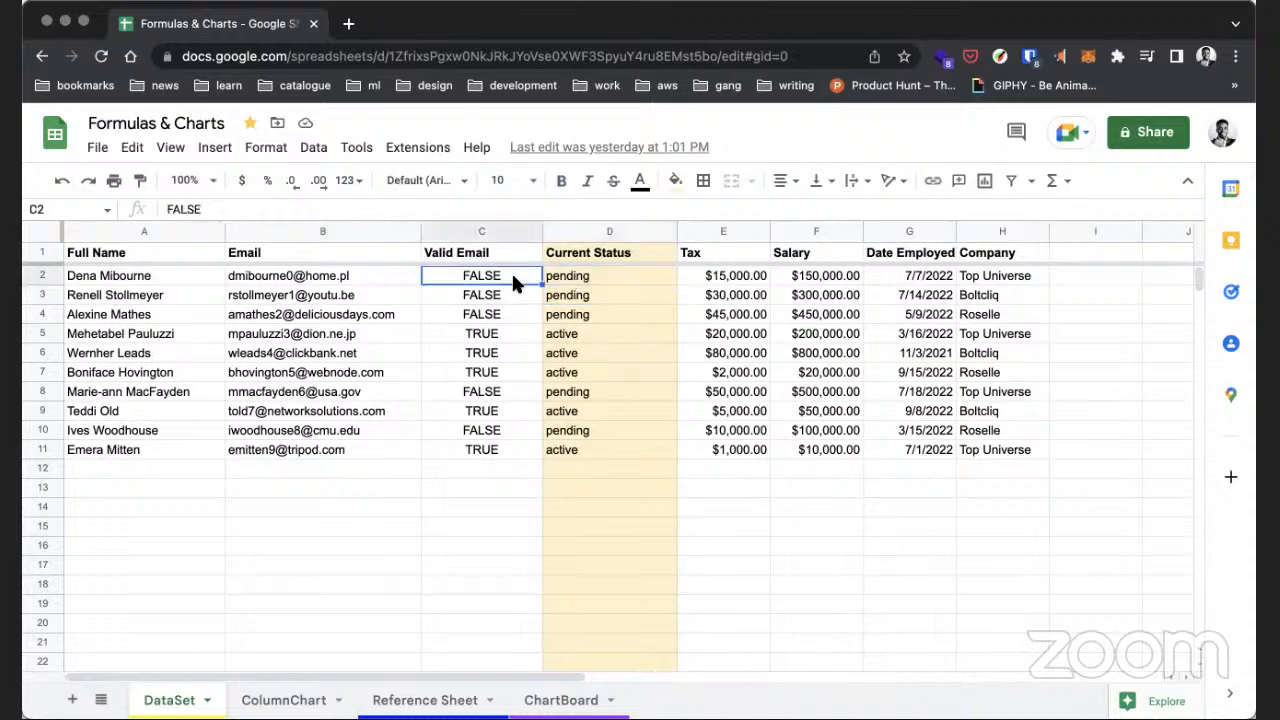
{"action": "left_click", "coordinate": [750, 280]}
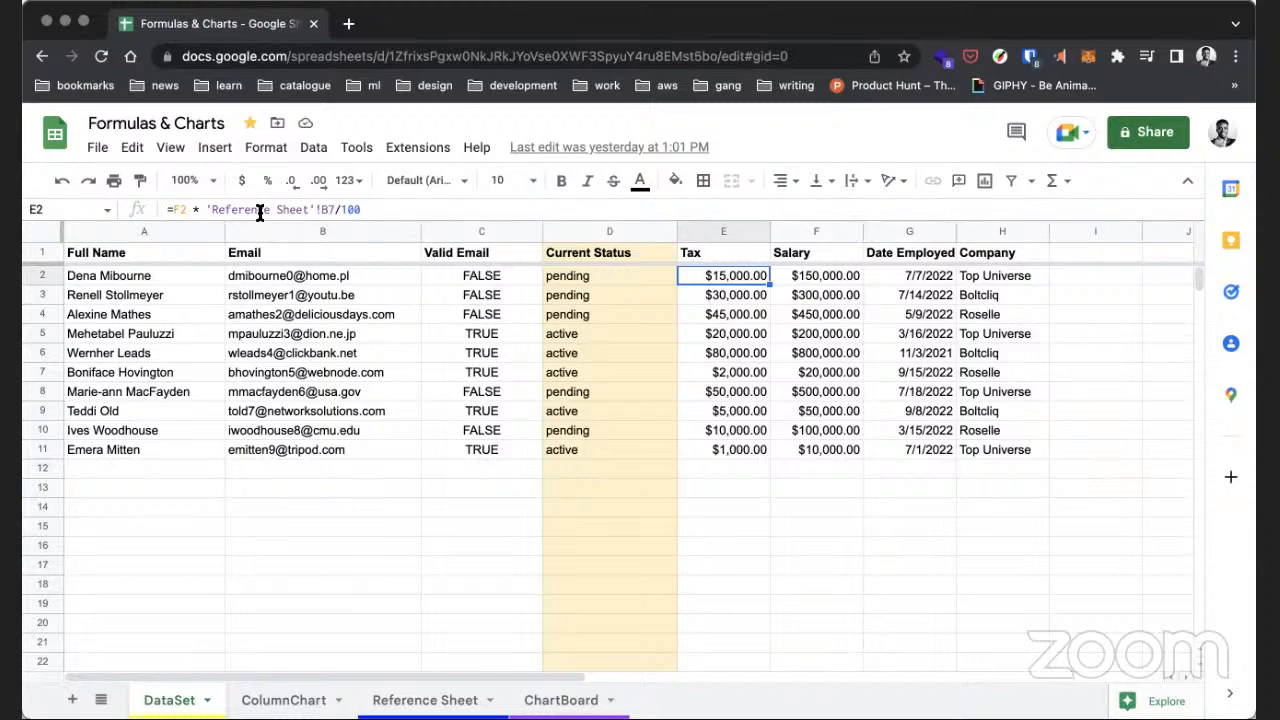
{"action": "left_click", "coordinate": [443, 700]}
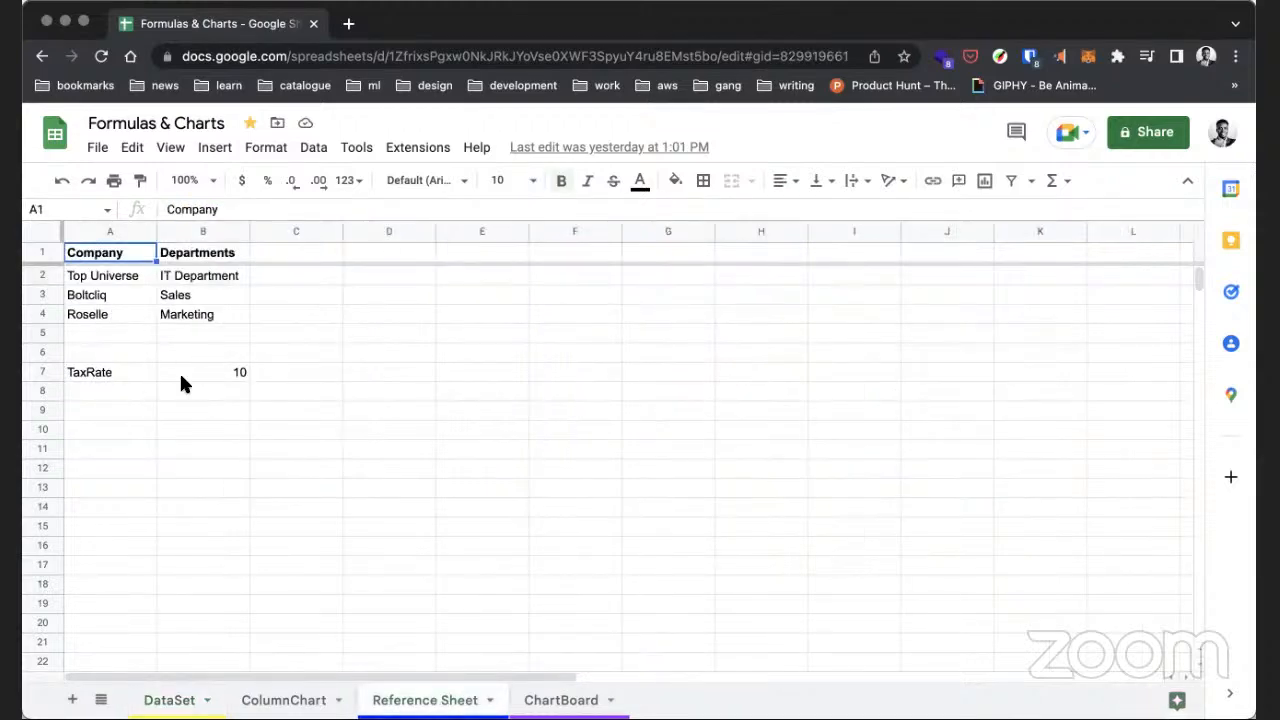
{"action": "left_click", "coordinate": [215, 367]}
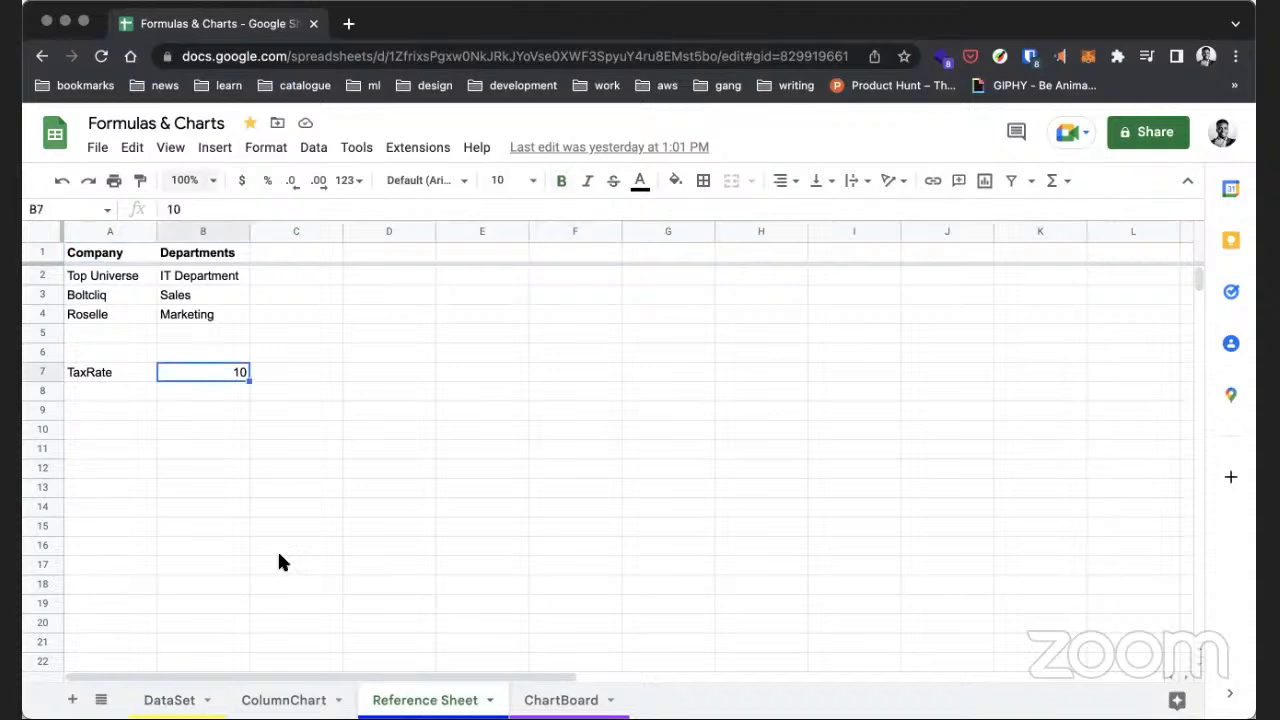
{"action": "left_click", "coordinate": [170, 700]}
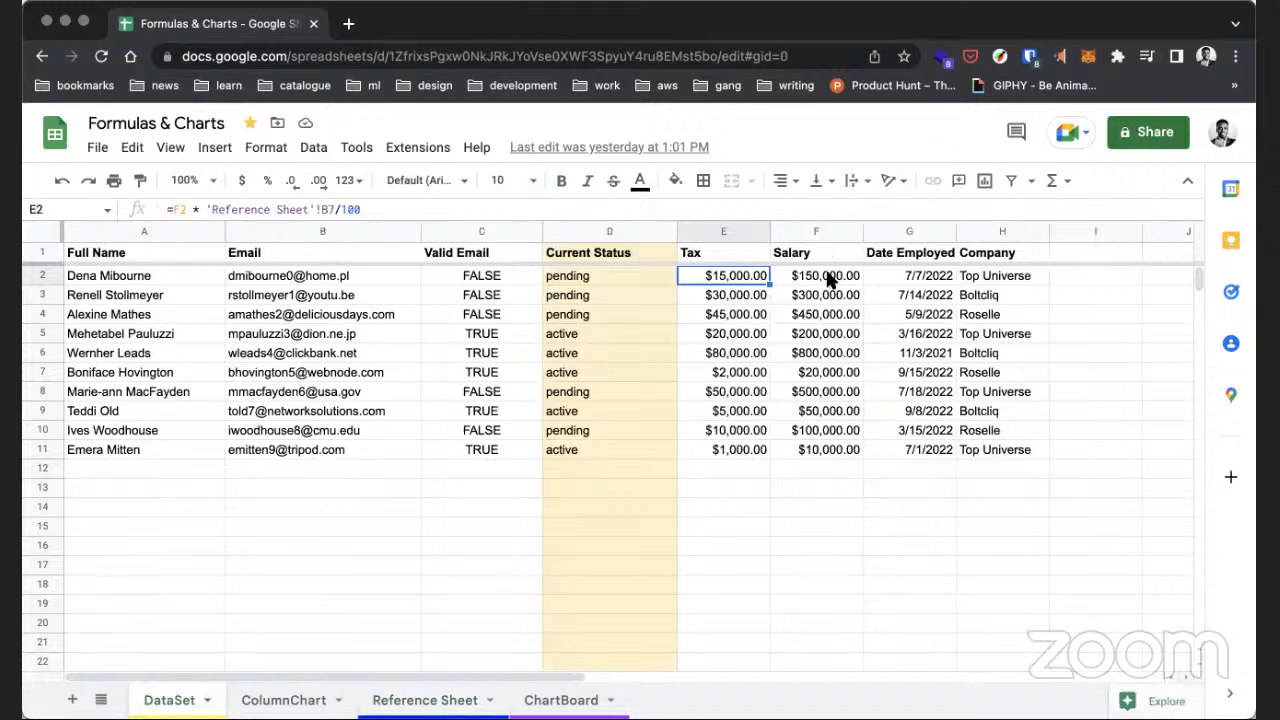
{"action": "left_click", "coordinate": [828, 281]}
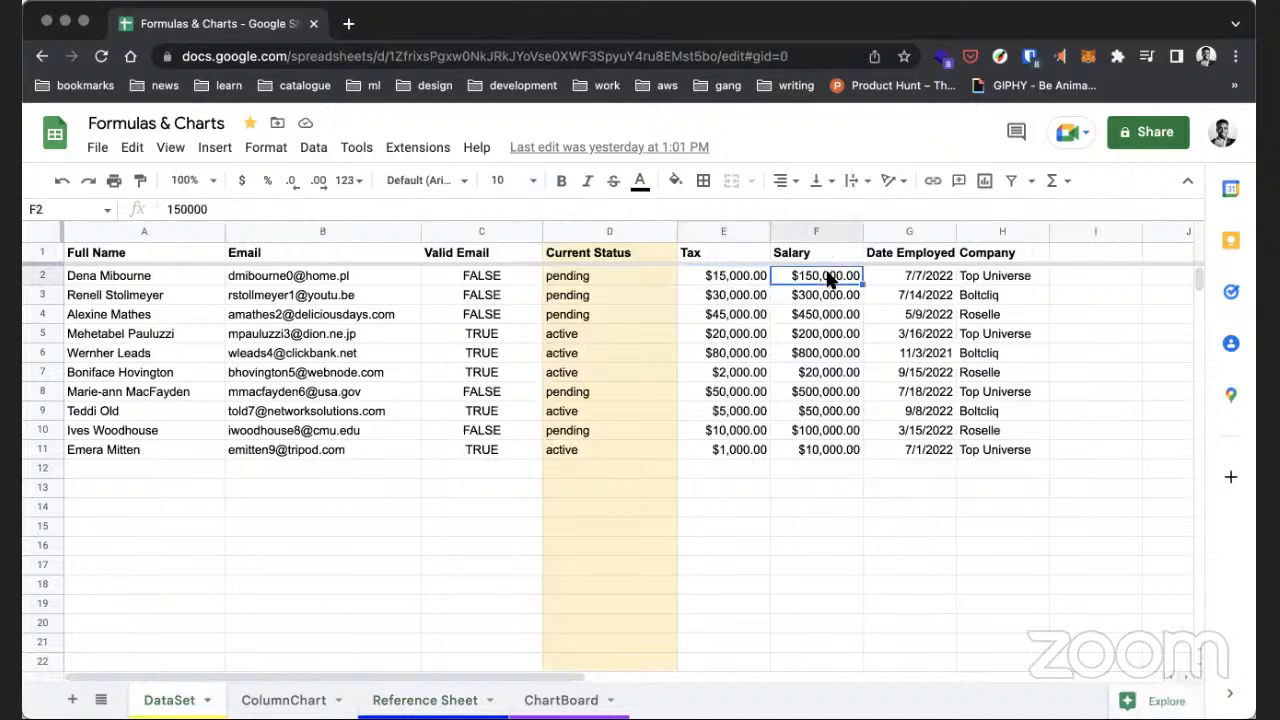
{"action": "left_click", "coordinate": [912, 278]}
{"action": "left_click", "coordinate": [990, 280]}
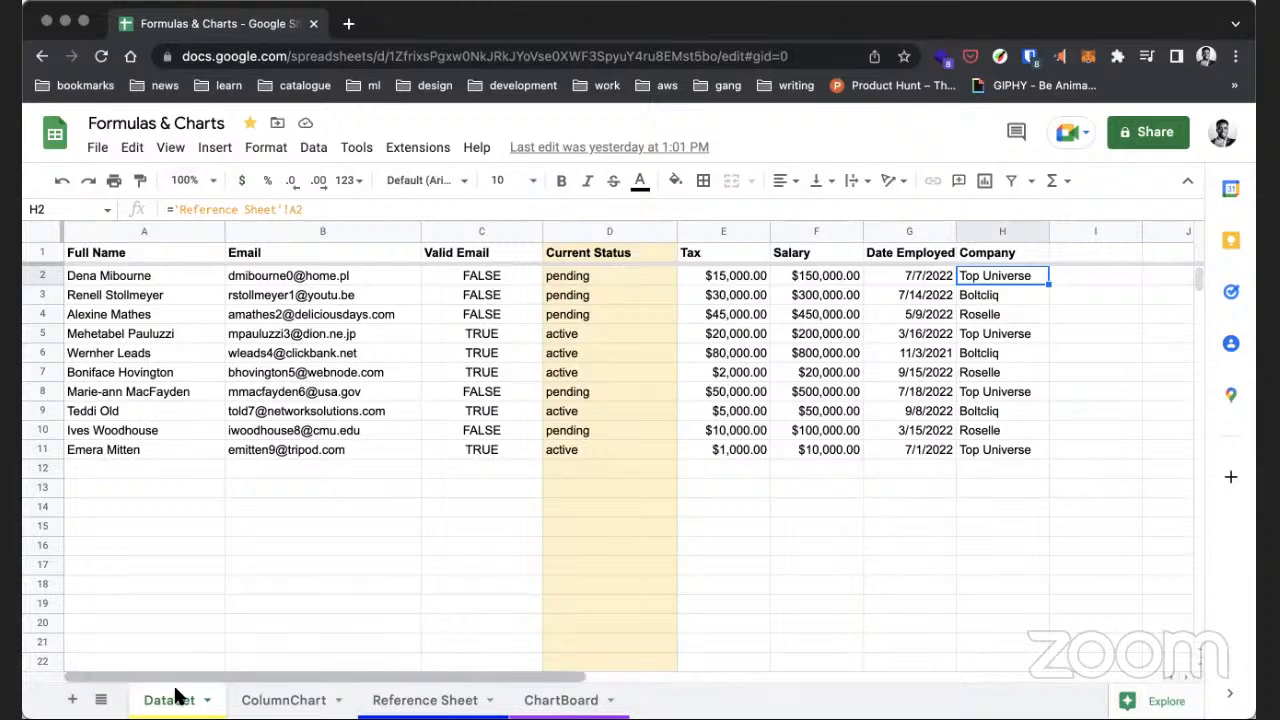
- Download the Salary vs. Date Employed chart on the ColumnChart sheet as a PDF document and check the downloaded file
{"action": "left_click", "coordinate": [293, 699]}
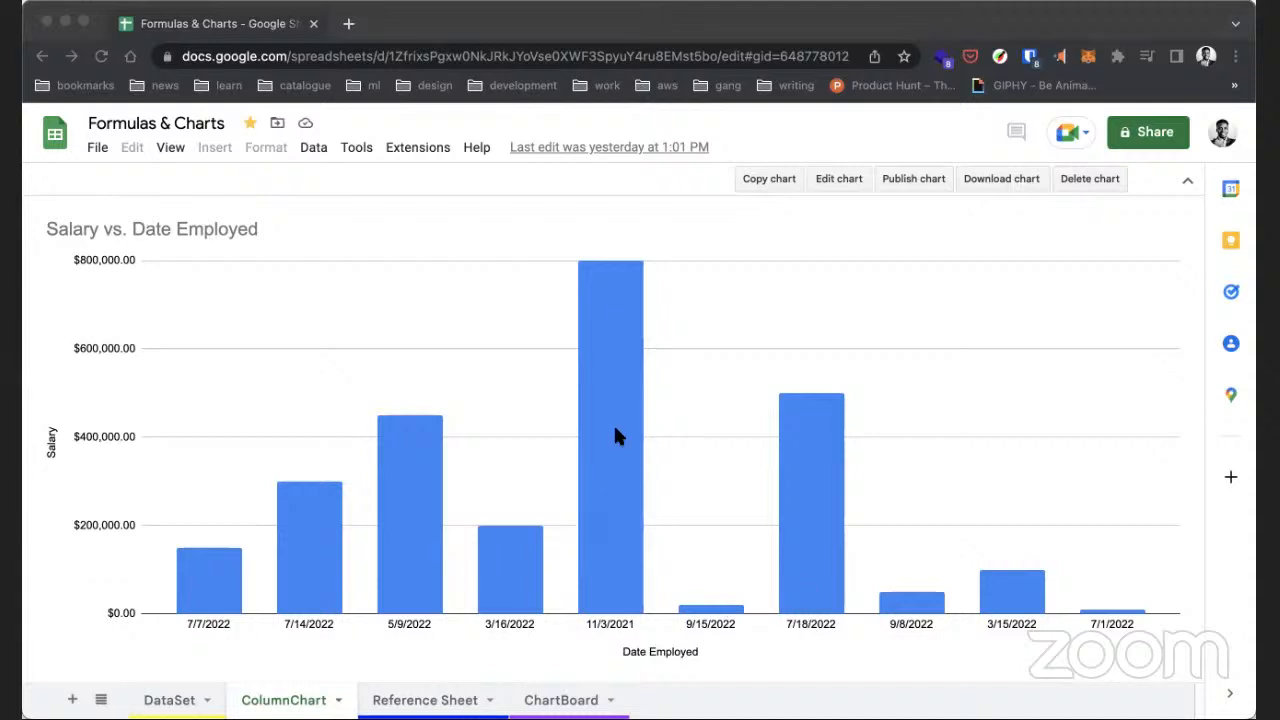
{"action": "left_click", "coordinate": [596, 482]}
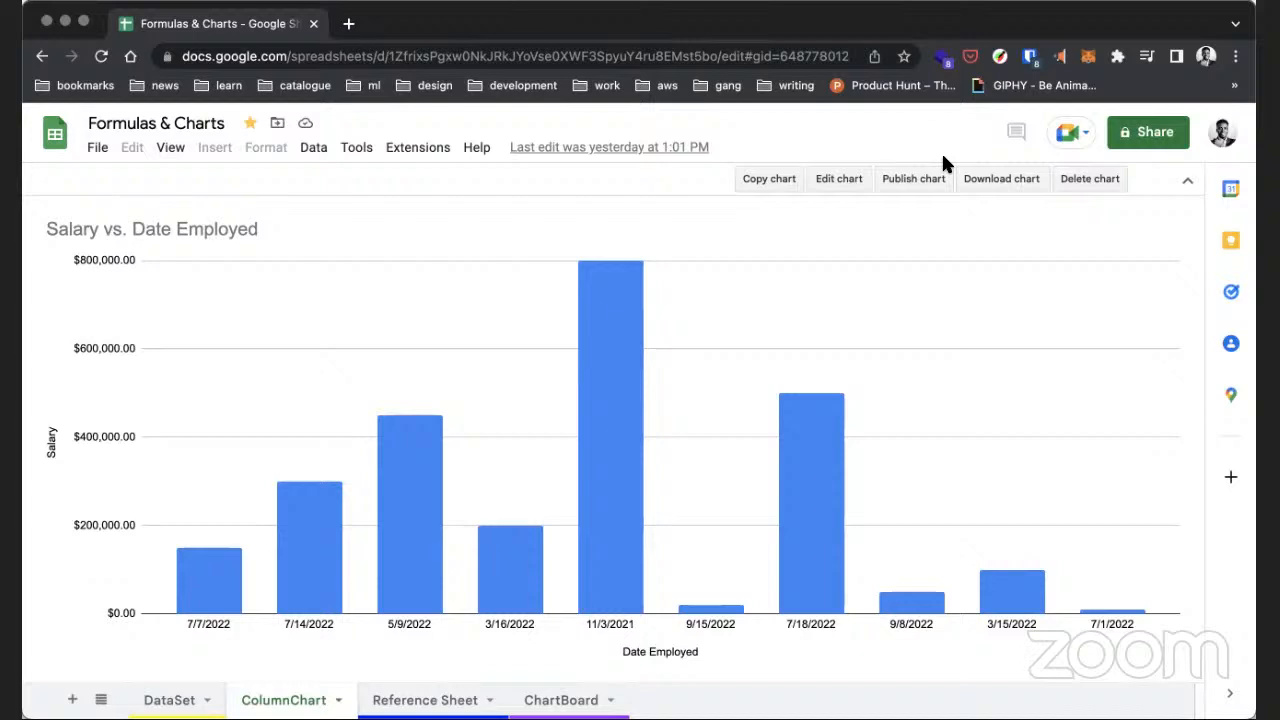
{"action": "left_click", "coordinate": [993, 183]}
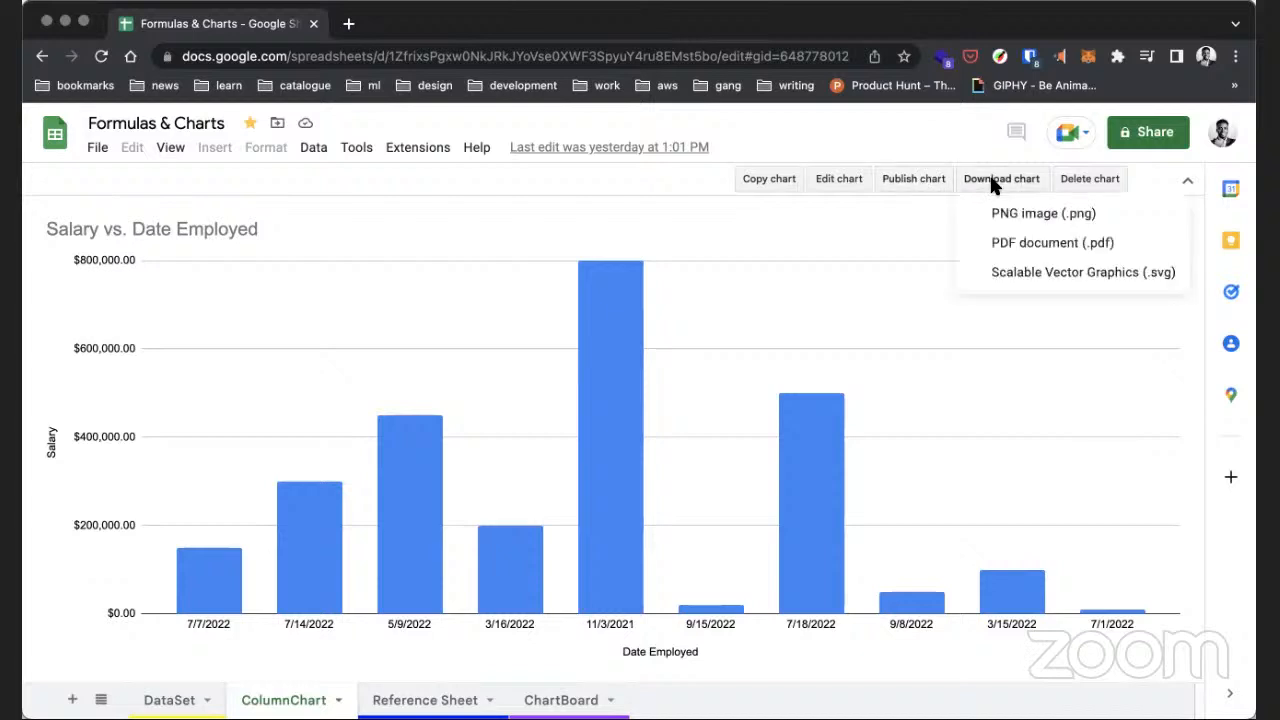
{"action": "left_click", "coordinate": [1023, 246]}
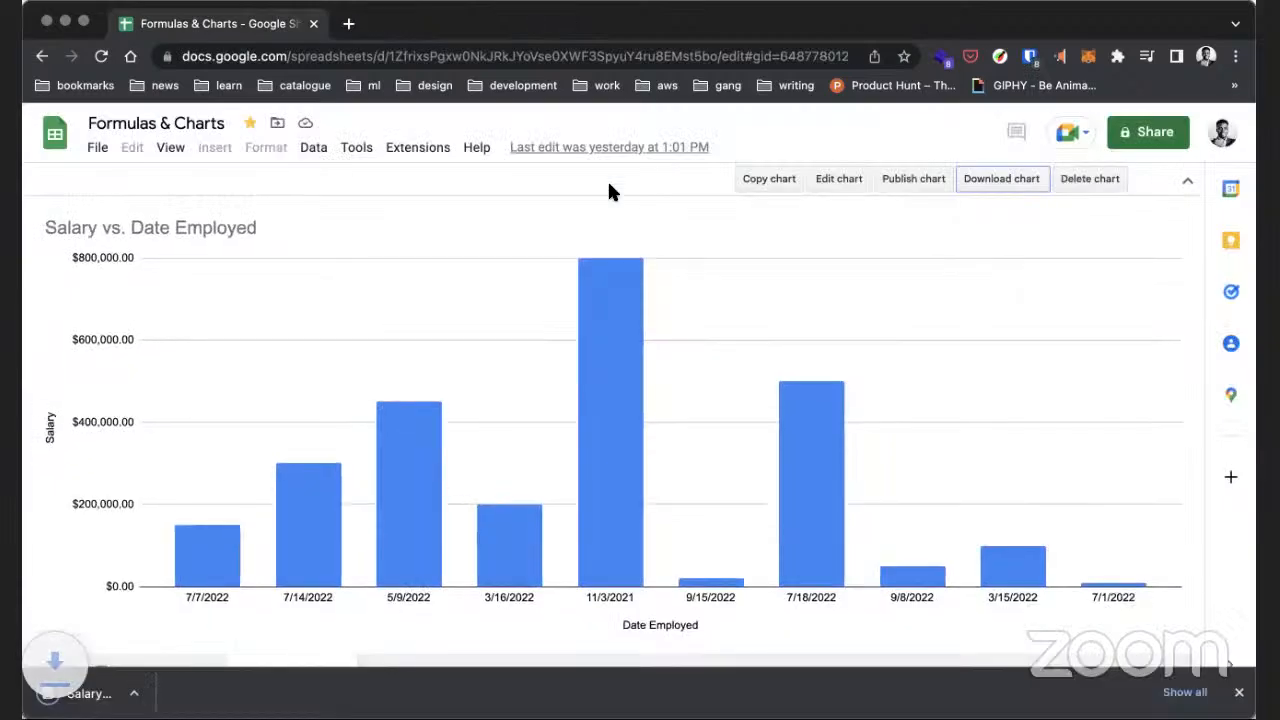
{"action": "left_click", "coordinate": [117, 700]}
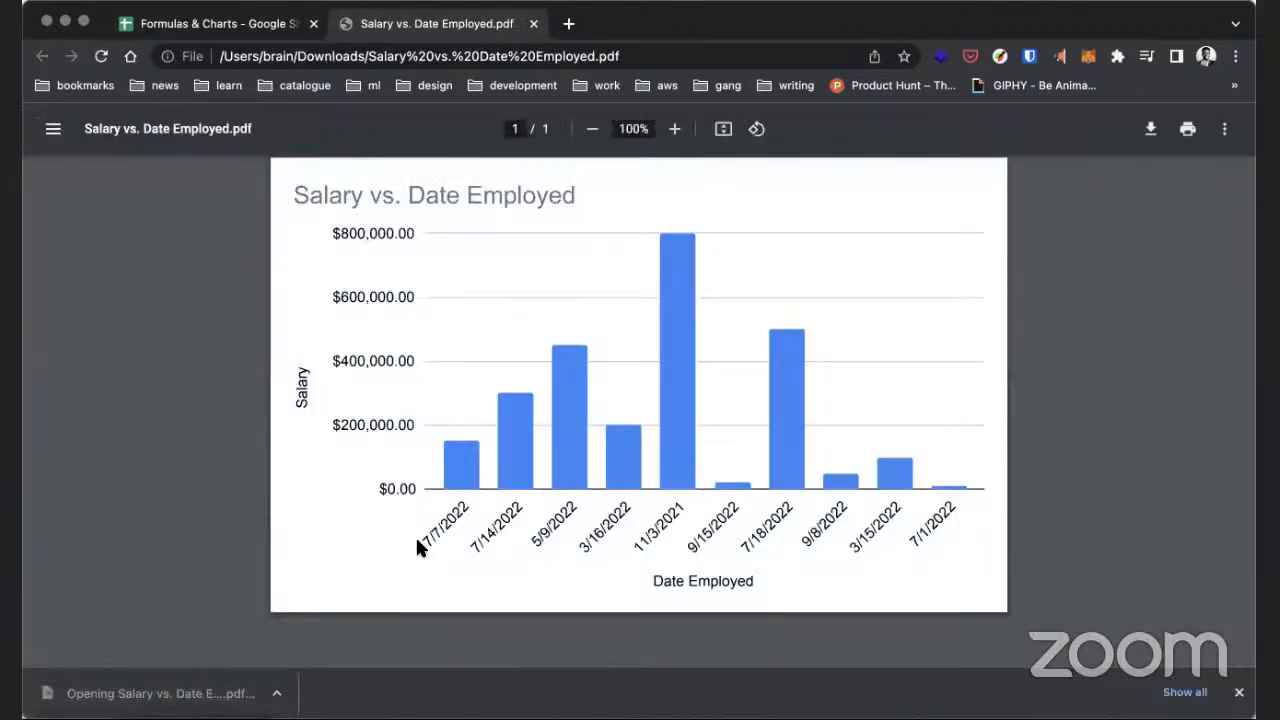
{"action": "left_click", "coordinate": [533, 23]}
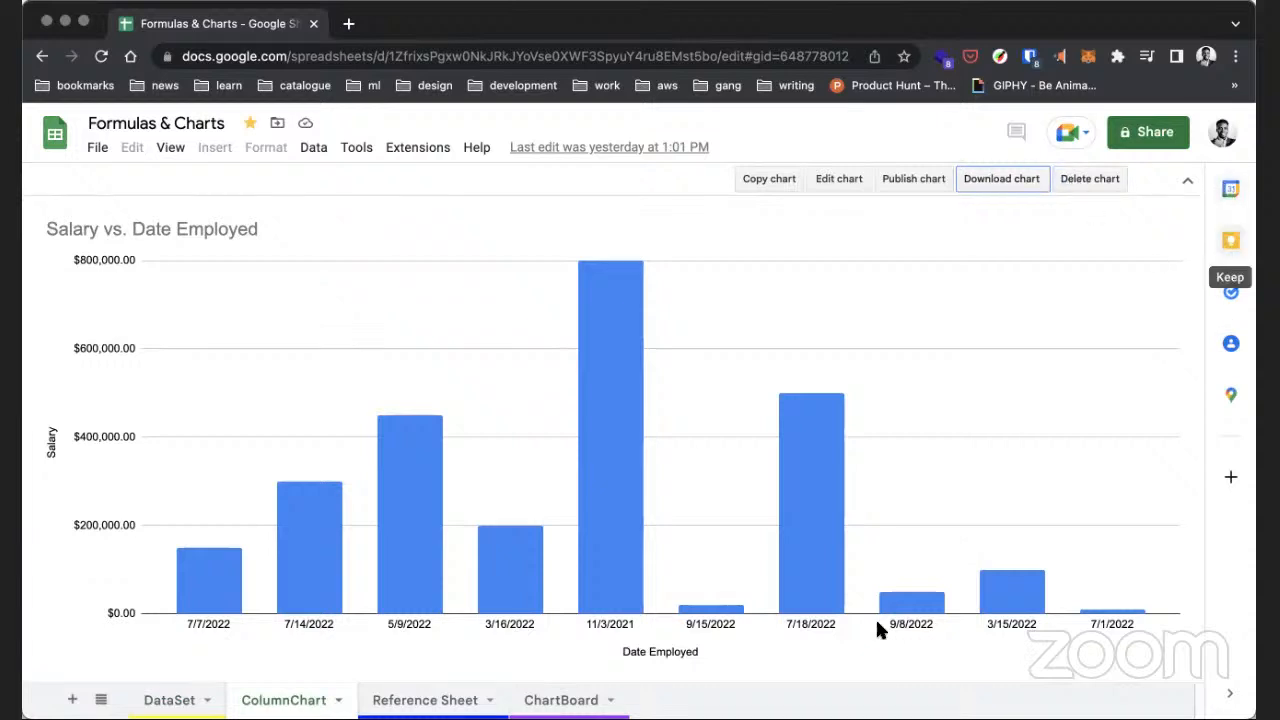
- Look over the Salary pie chart and the Salary vs. Date Employed column chart on the ChartBoard sheet
{"action": "left_click", "coordinate": [450, 703]}
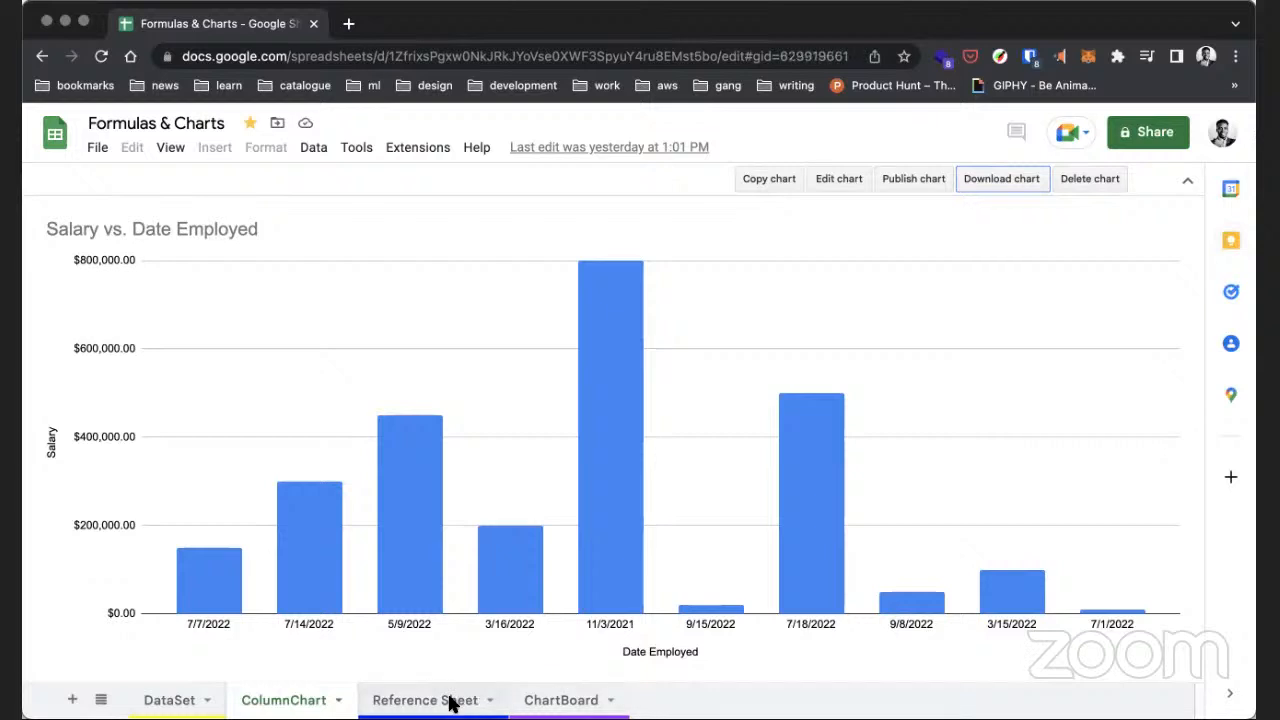
{"action": "left_click", "coordinate": [540, 701]}
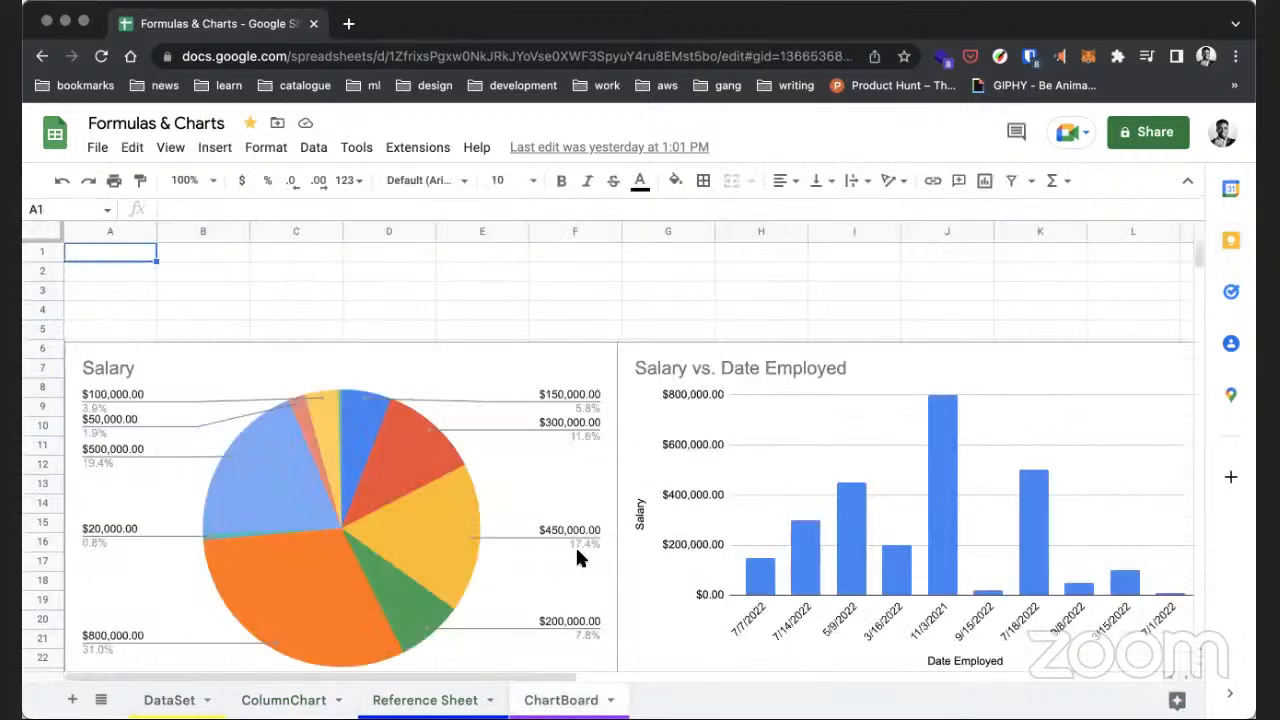
{"action": "scroll", "coordinate": [577, 552], "scroll_direction": "down", "scroll_amount": 3}
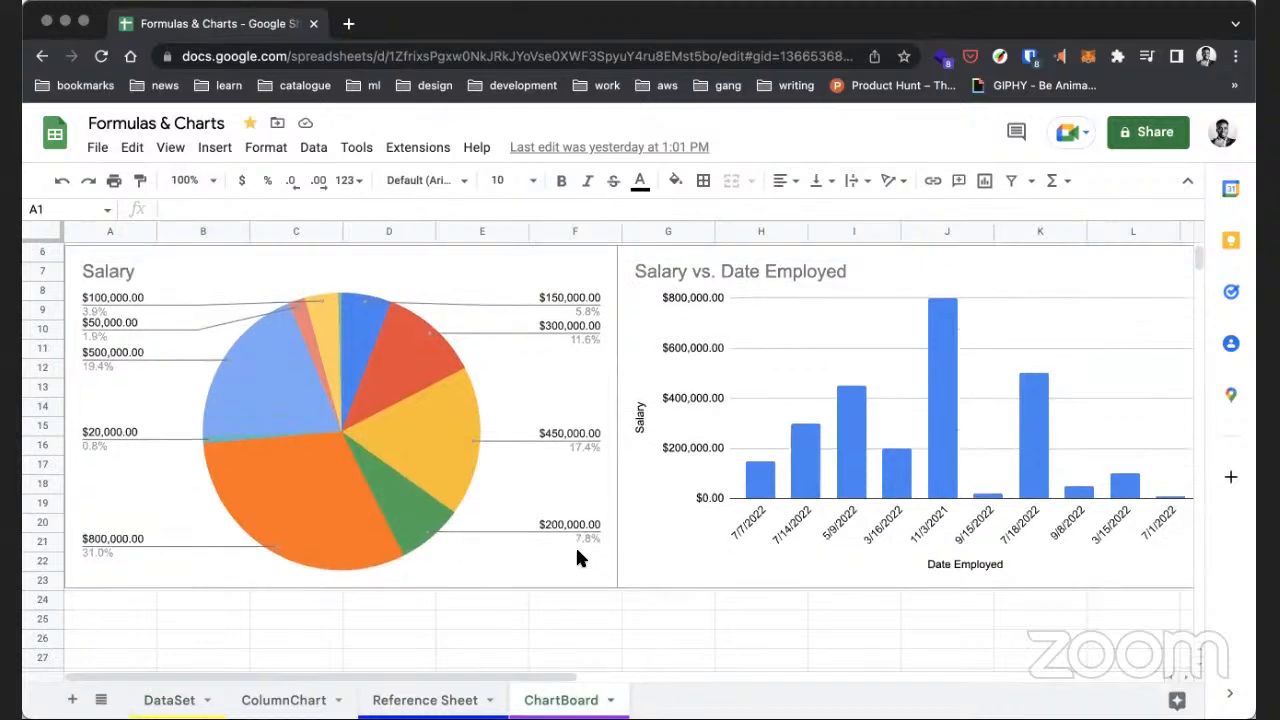
{"action": "scroll", "coordinate": [577, 558], "scroll_direction": "up", "scroll_amount": 2}
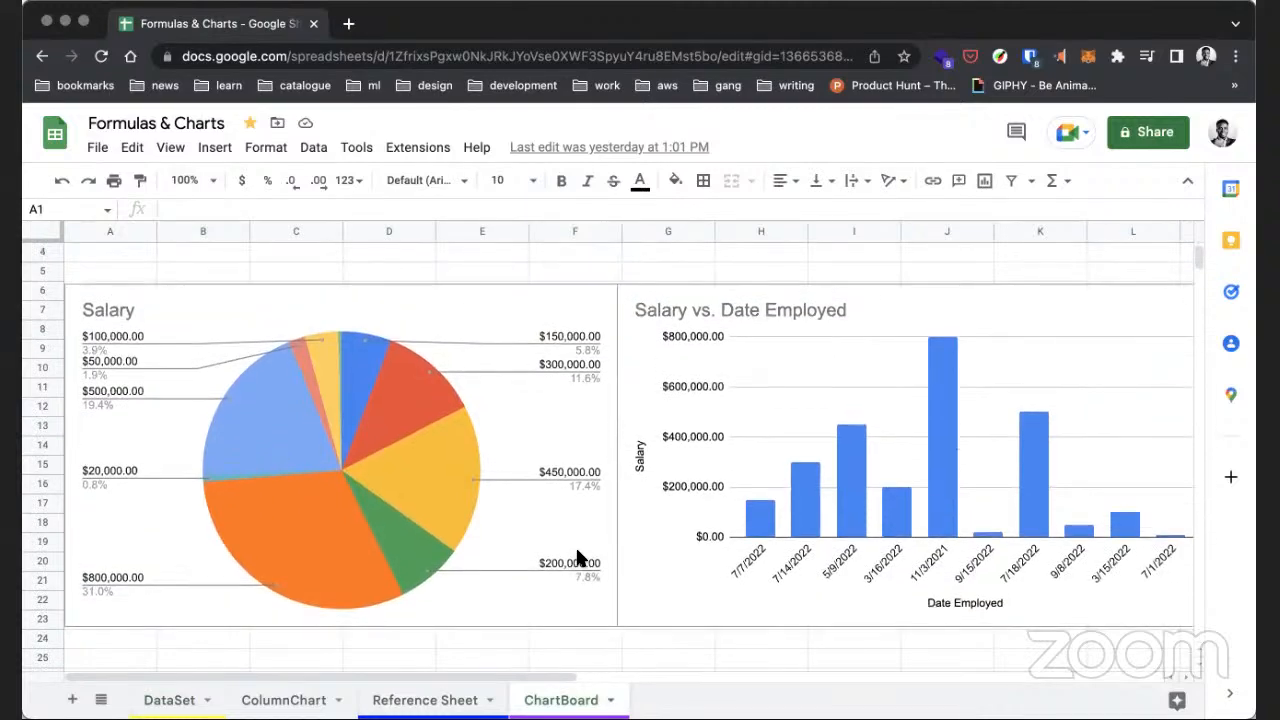
{"action": "scroll", "coordinate": [577, 558], "scroll_direction": "up", "scroll_amount": 3}
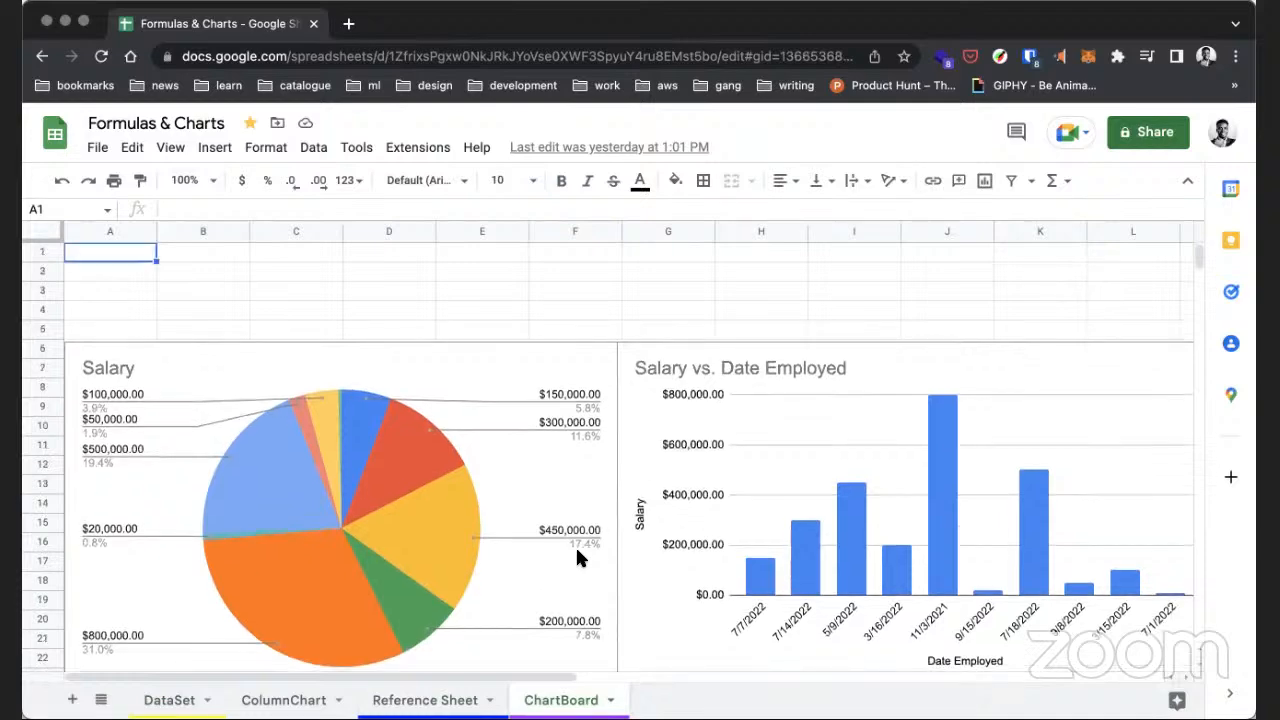
{"action": "scroll", "coordinate": [577, 558], "scroll_direction": "down", "scroll_amount": 3}
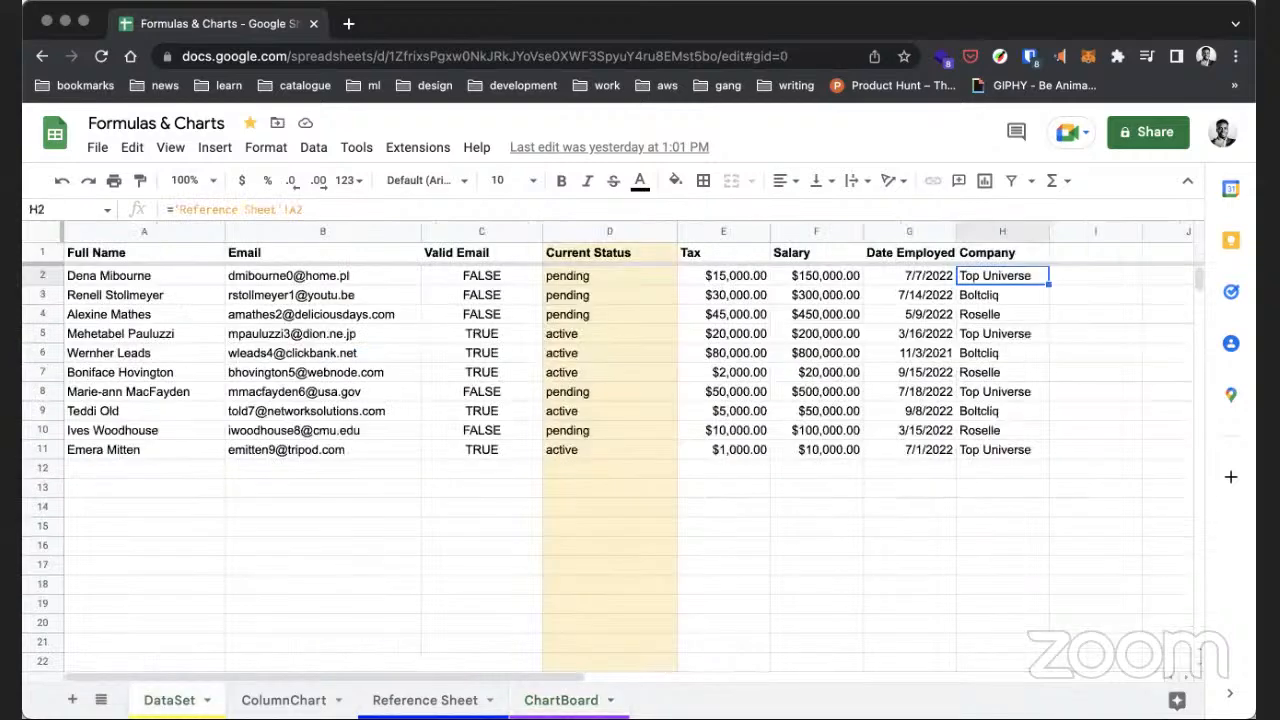
{"action": "mouse_move", "coordinate": [318, 457]}
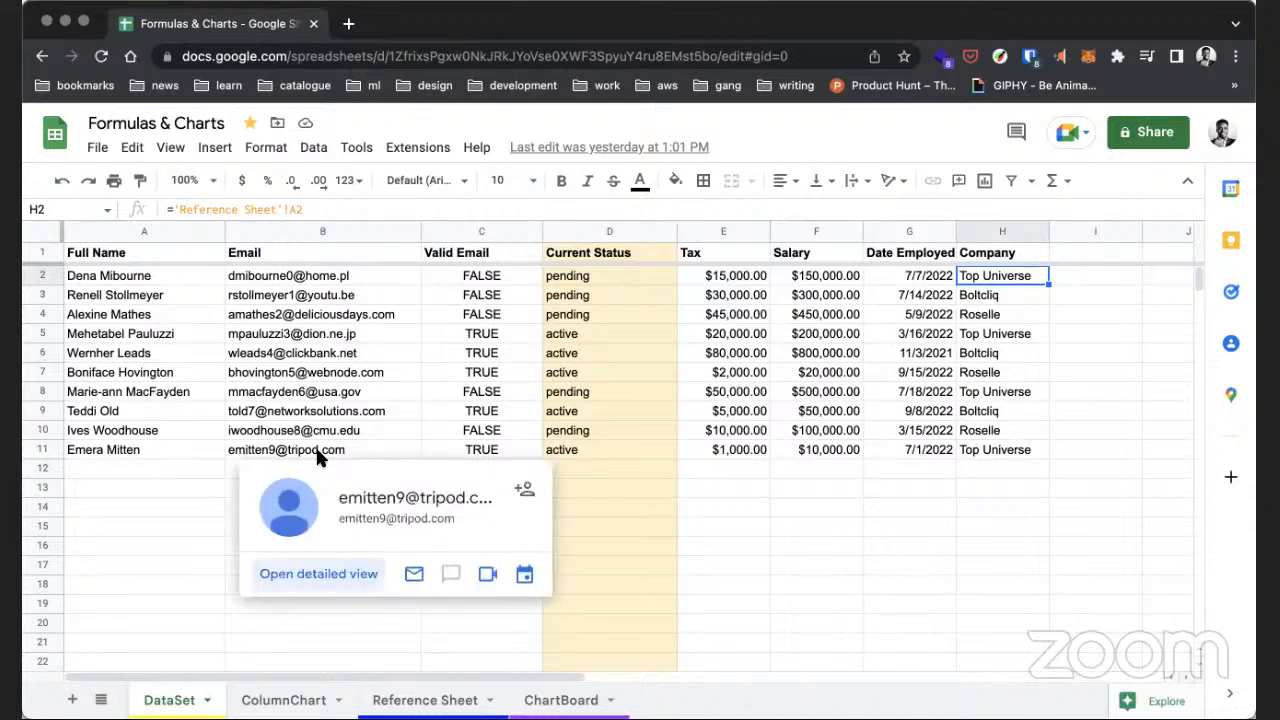
{"action": "left_click", "coordinate": [613, 505]}
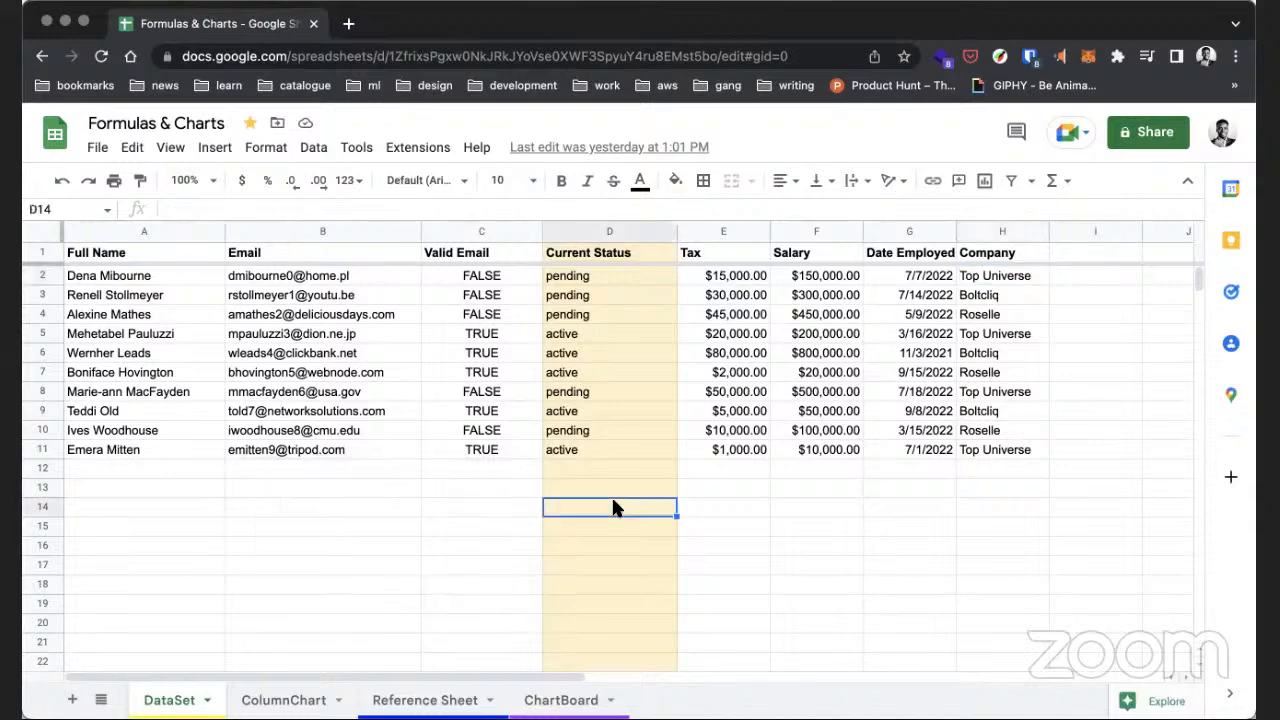
{"action": "left_click", "coordinate": [507, 507]}
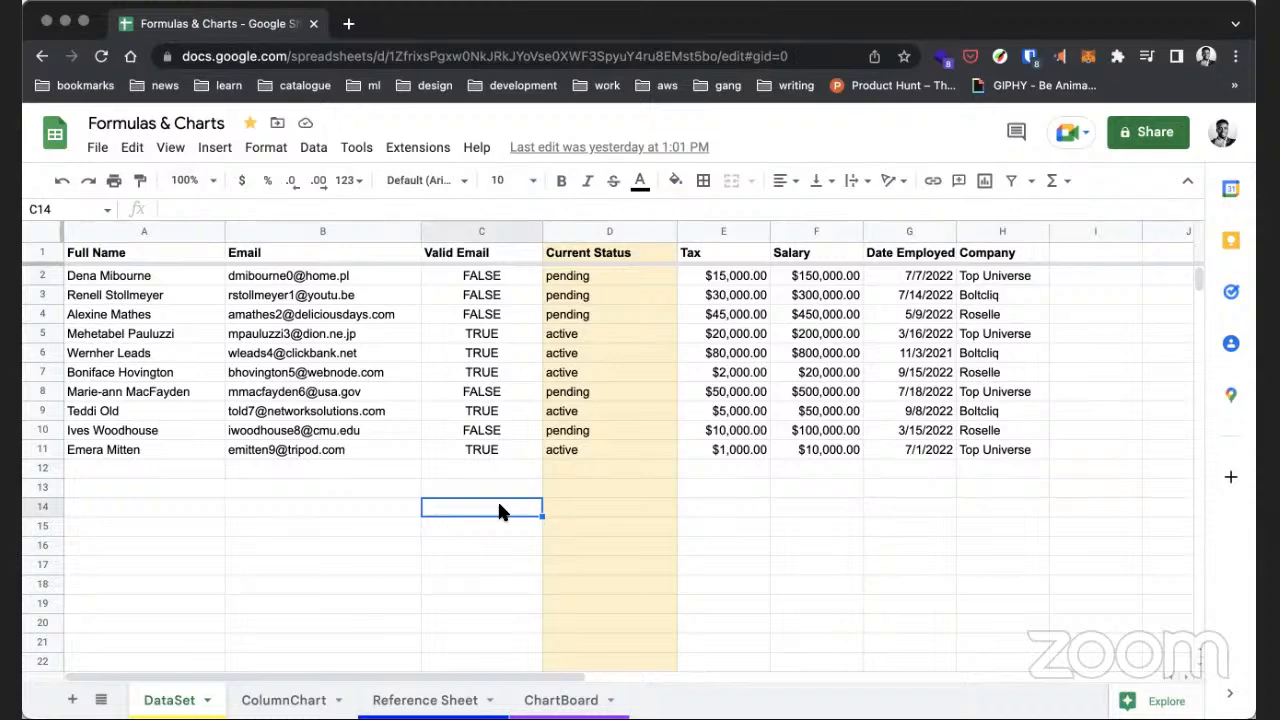
{"action": "key", "text": "super+Tab"}
{"action": "left_click", "coordinate": [485, 527]}
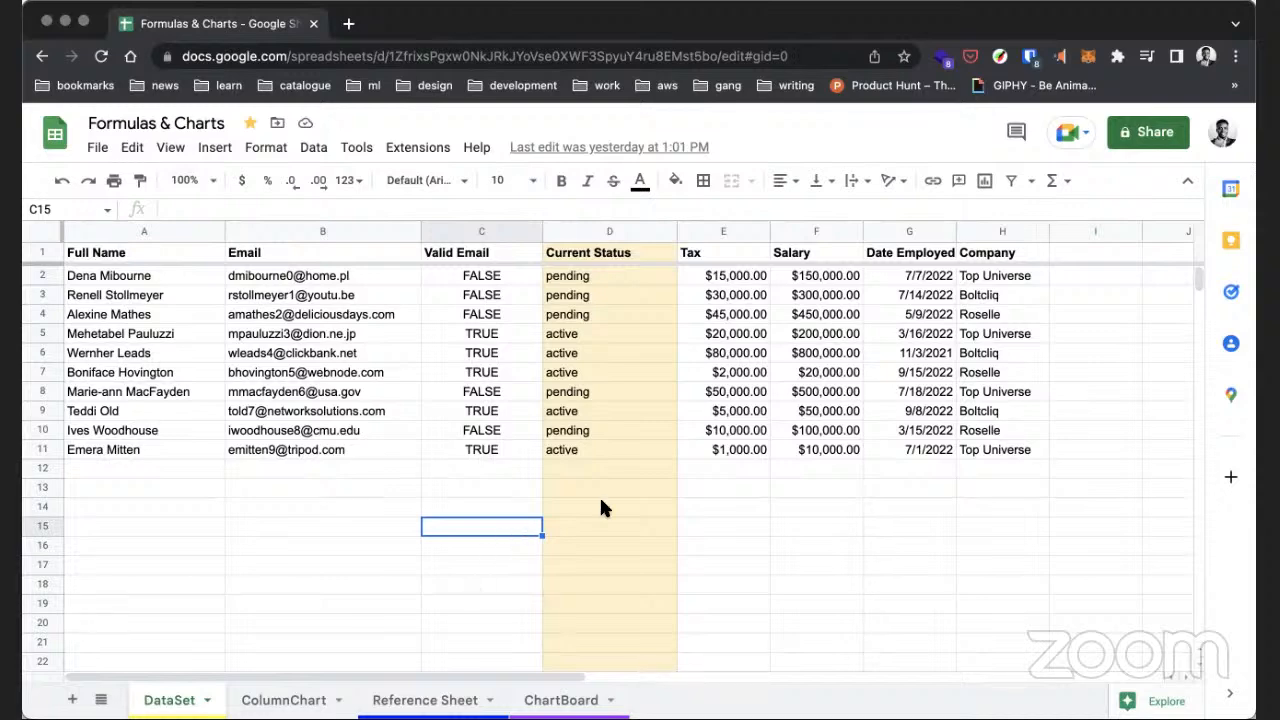
- Label cell D13 of the DataSet sheet SUM and total the Tax column in E13 with =SUM(E2:E11)
{"action": "left_click", "coordinate": [649, 491]}
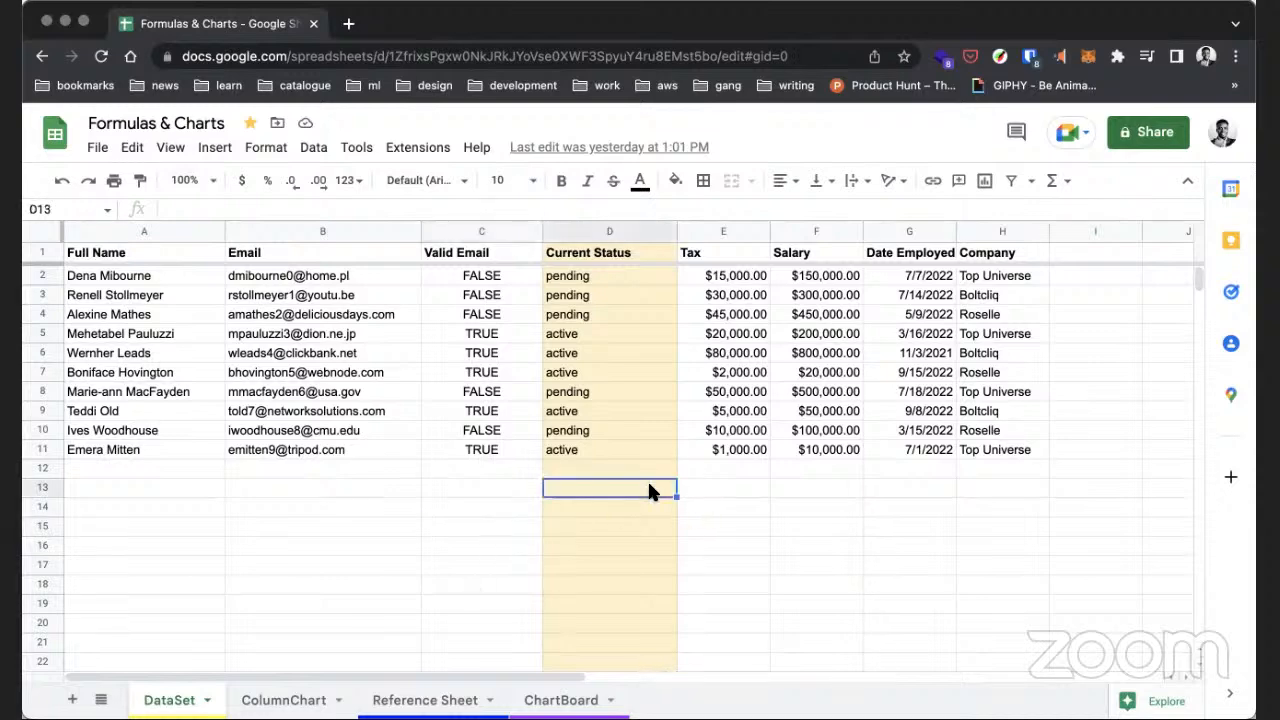
{"action": "type", "text": "SUM"}
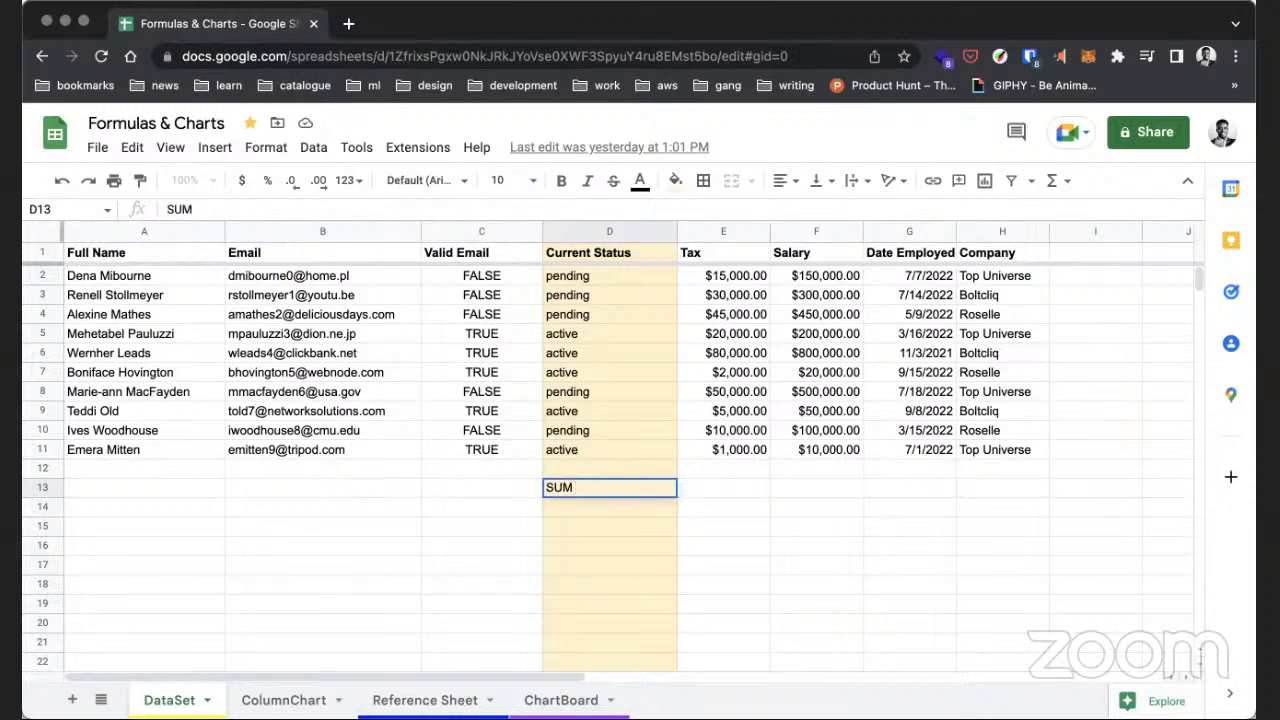
{"action": "left_click", "coordinate": [727, 491]}
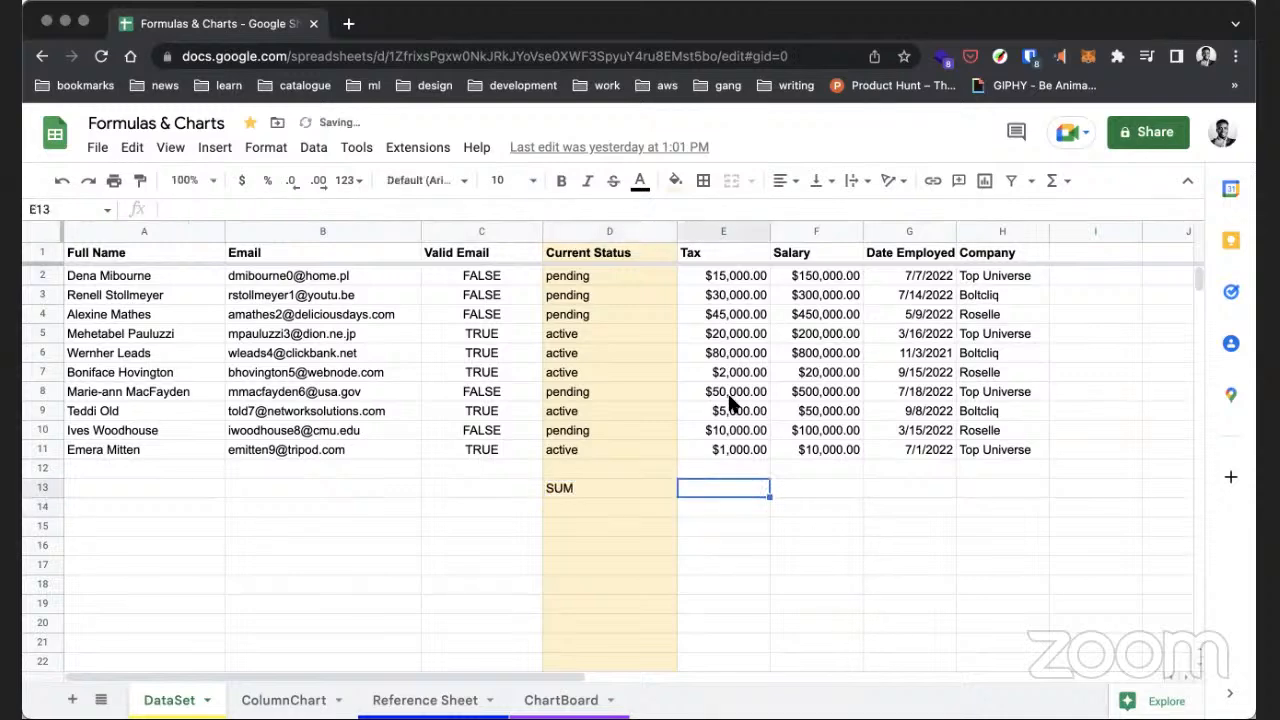
{"action": "type", "text": "="}
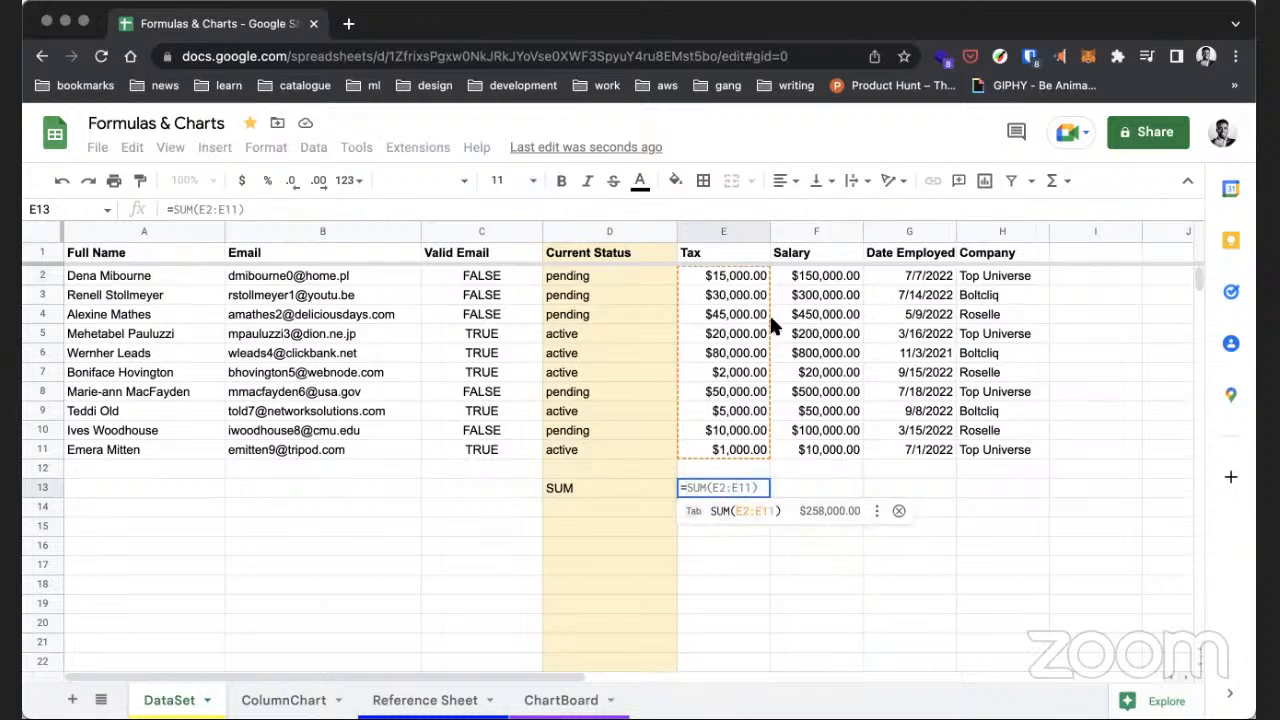
{"action": "left_click", "coordinate": [728, 514]}
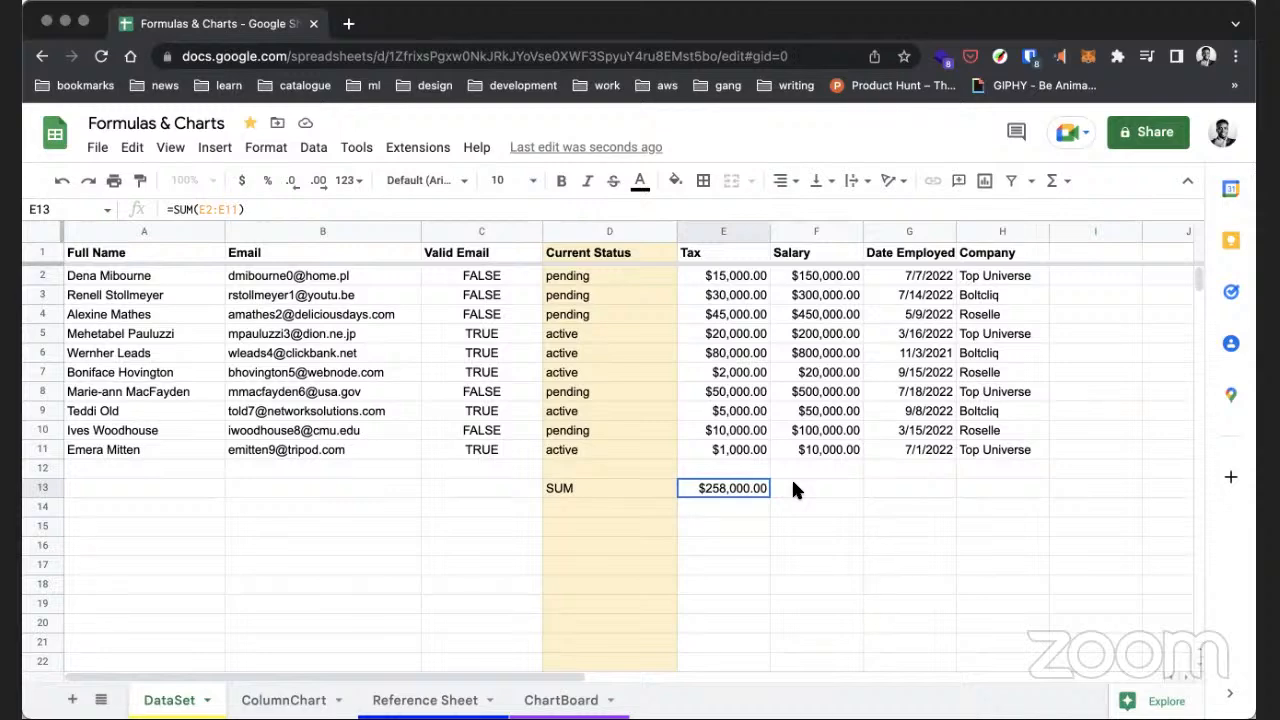
- Copy the Tax total formula from E13 into F13 to sum the Salary column, and check the range it uses
{"action": "left_click", "coordinate": [797, 493]}
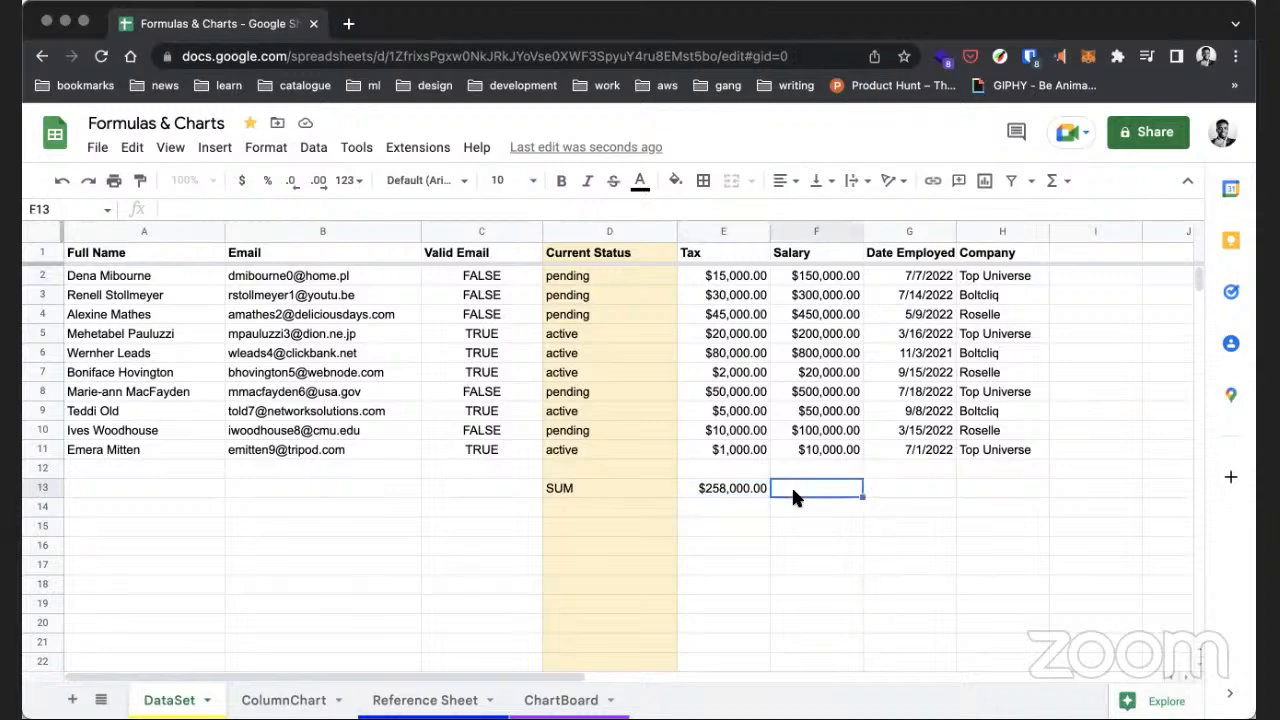
{"action": "left_click", "coordinate": [715, 493]}
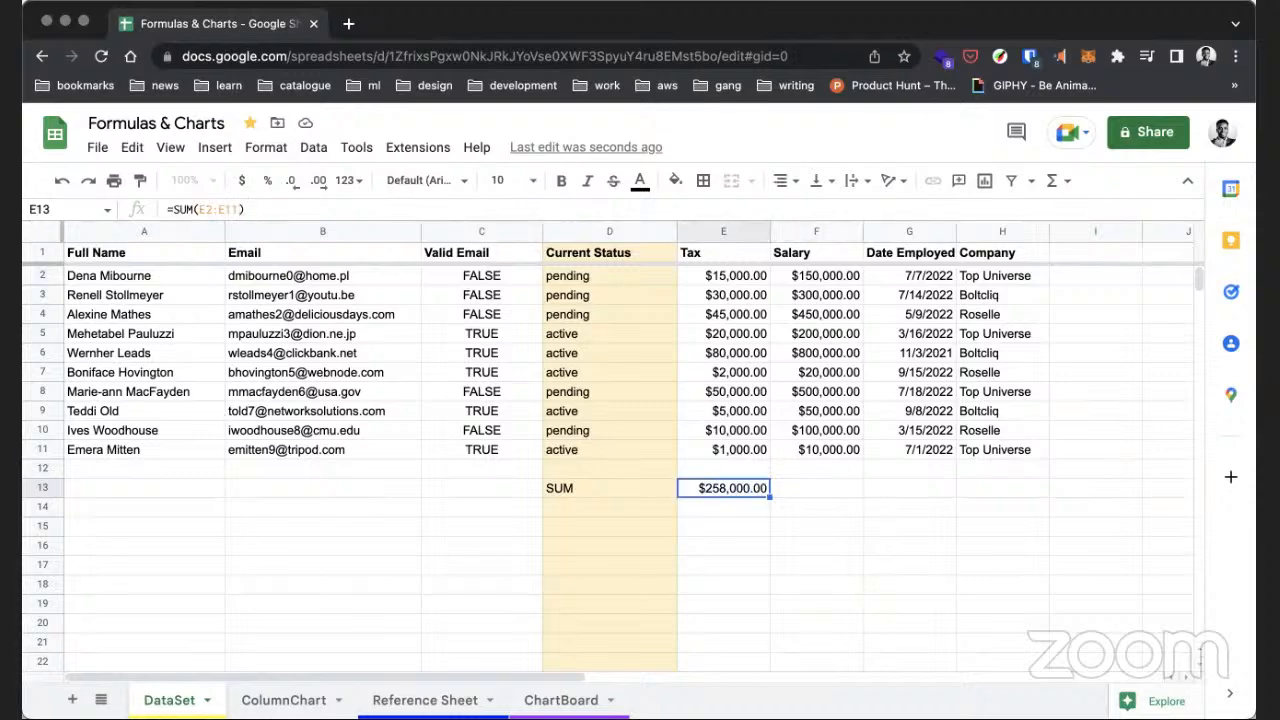
{"action": "key", "text": "ctrl+c"}
{"action": "left_click", "coordinate": [822, 485]}
{"action": "key", "text": "ctrl+v"}
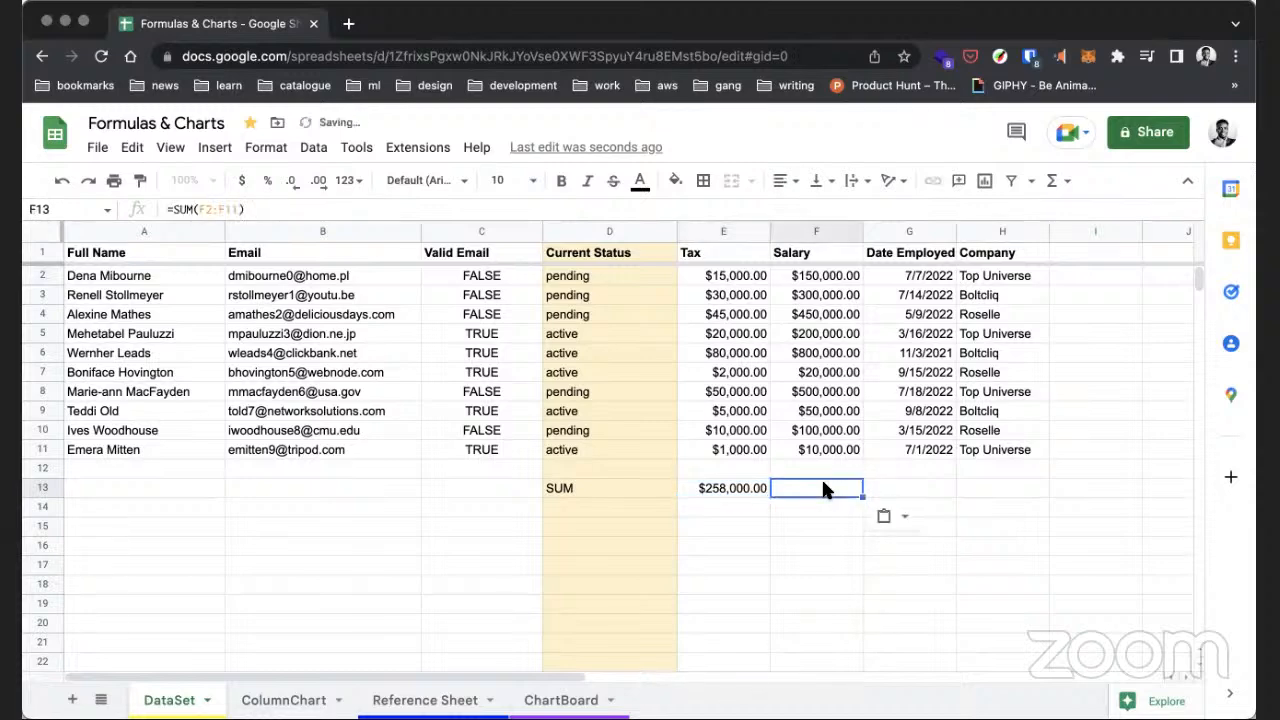
{"action": "left_click", "coordinate": [750, 489]}
{"action": "left_click", "coordinate": [813, 491]}
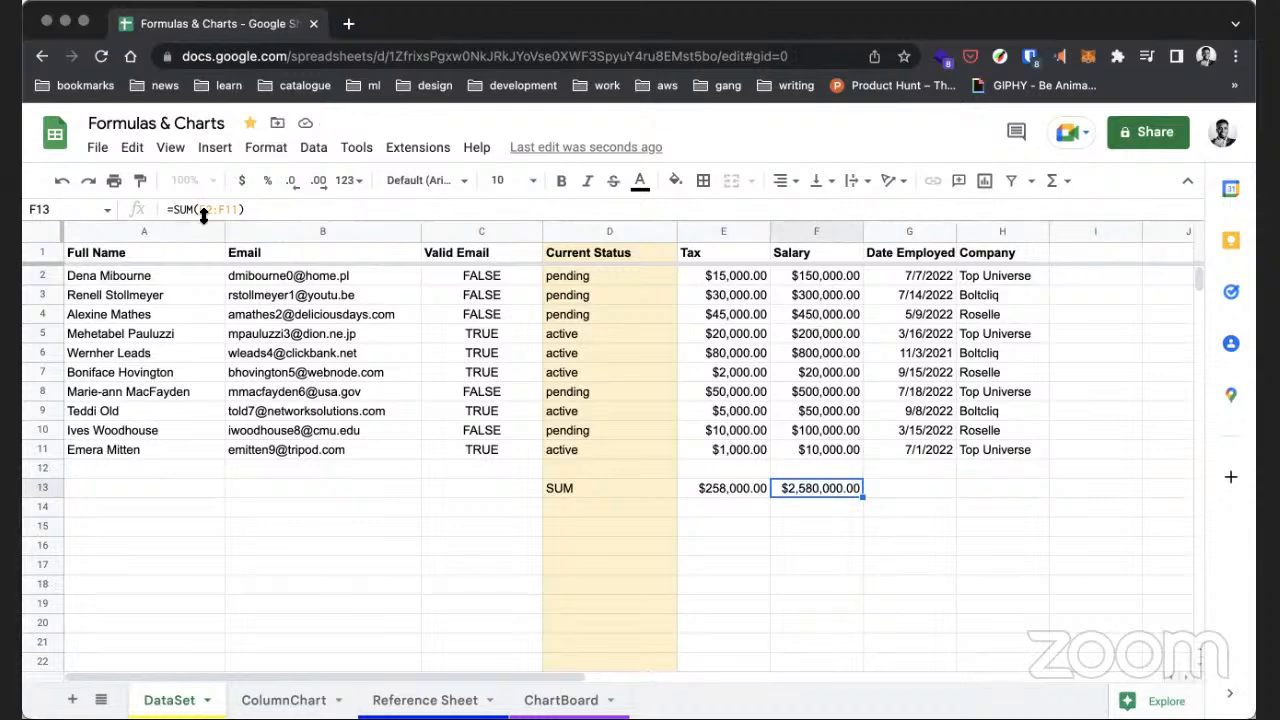
{"action": "double_click", "coordinate": [808, 489]}
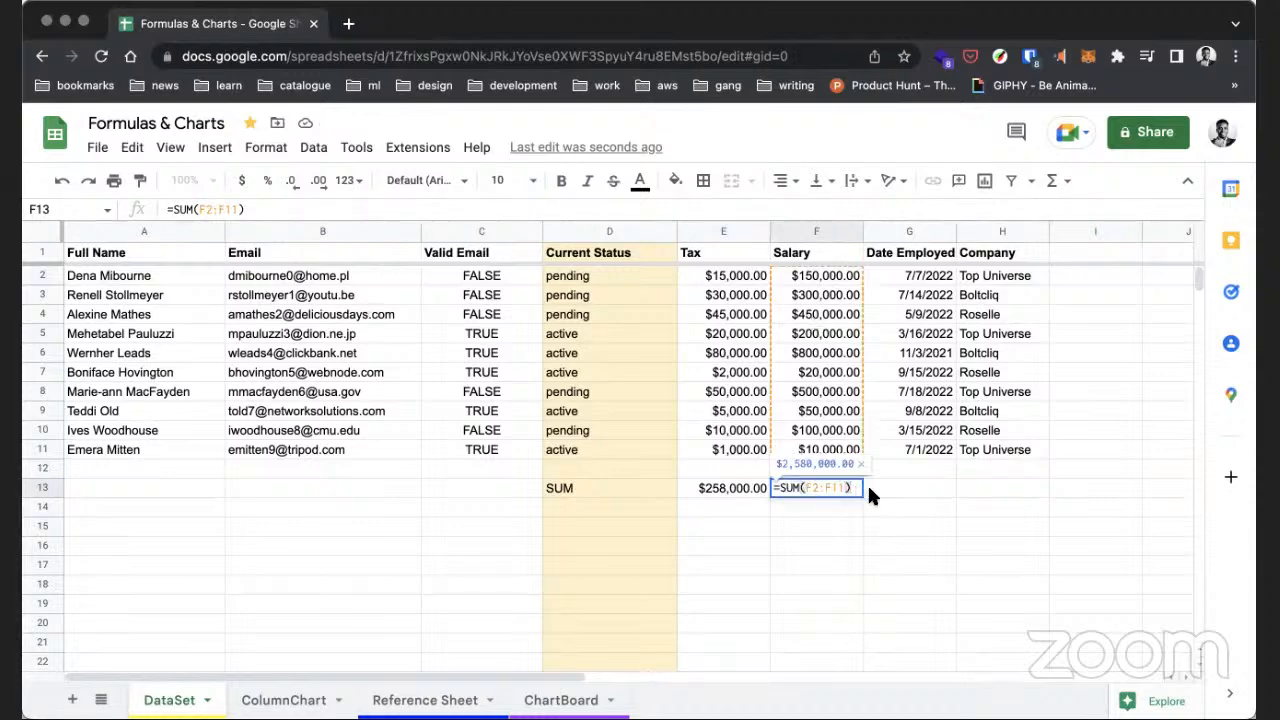
{"action": "key", "text": "Return"}
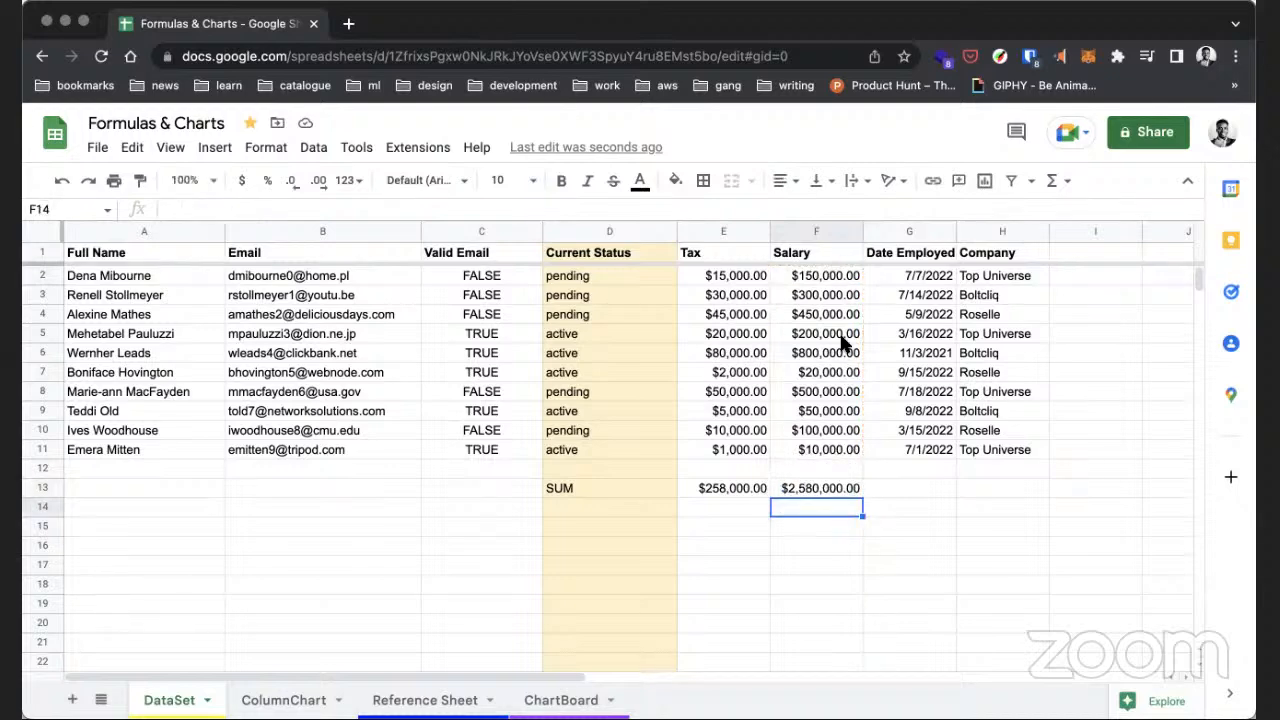
- Label cell D14 AVERAGE and copy the SUM formula from E13 into E14
{"action": "left_click", "coordinate": [588, 508]}
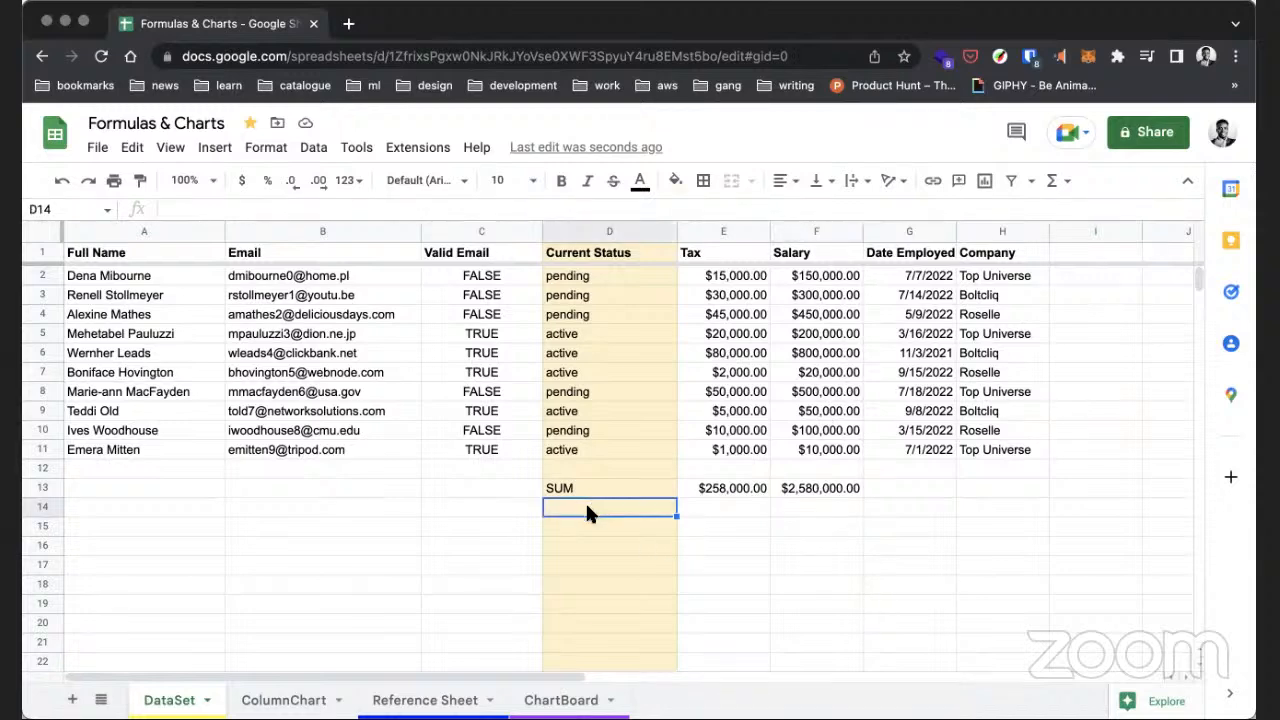
{"action": "type", "text": "AVERAGE"}
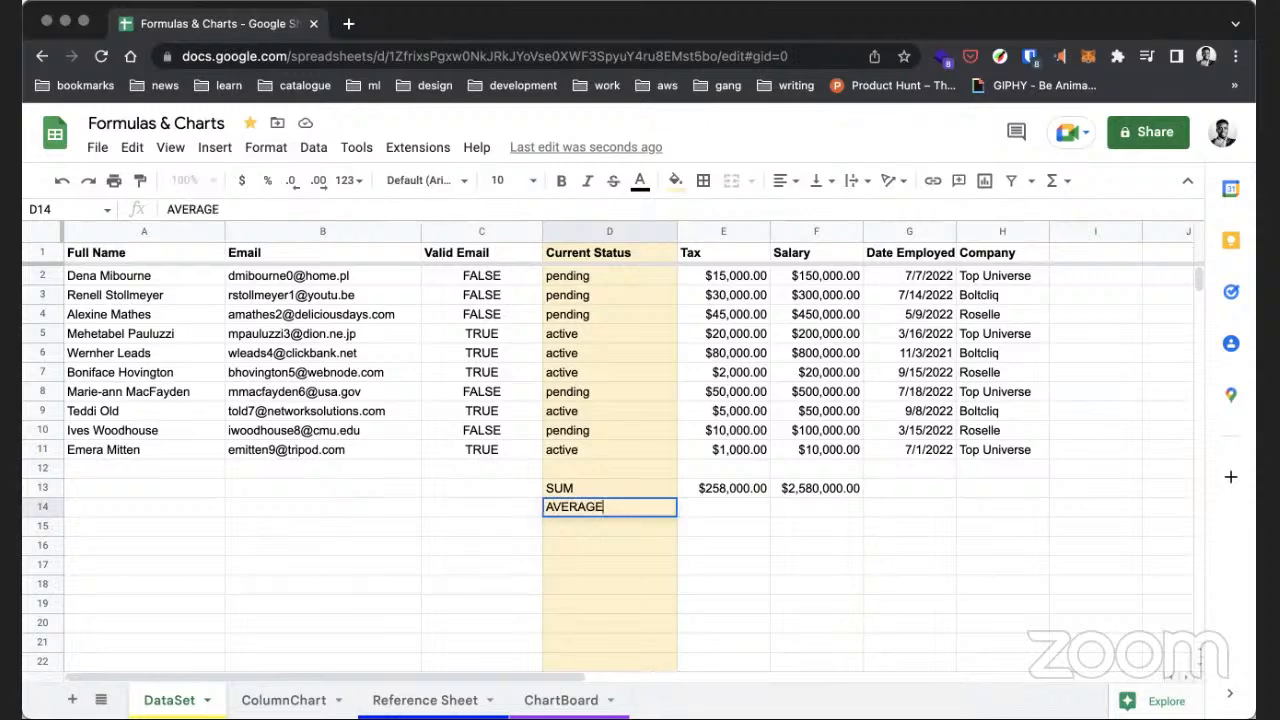
{"action": "left_click", "coordinate": [765, 486]}
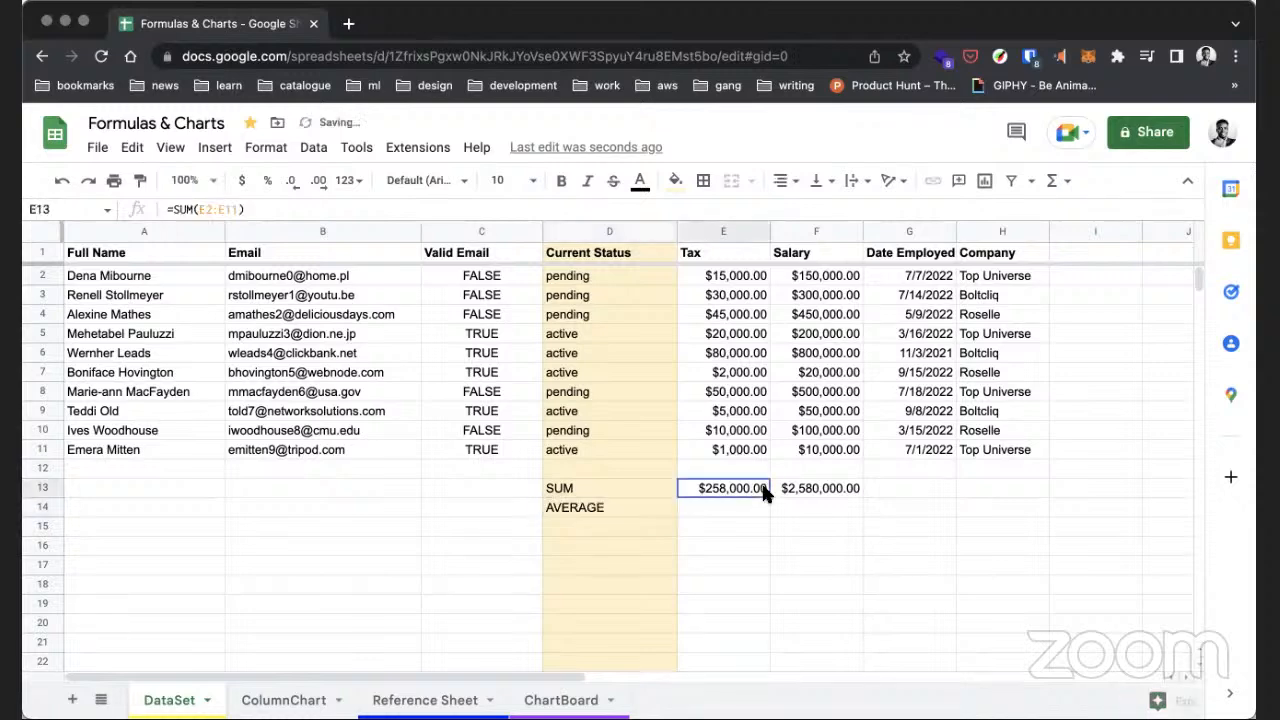
{"action": "key", "text": "ctrl+c"}
{"action": "left_click", "coordinate": [735, 507]}
{"action": "key", "text": "ctrl+v"}
- Change the function in E14 from SUM to AVERAGE so the formula reads =AVERAGE(E3:E12)
{"action": "double_click", "coordinate": [725, 507]}
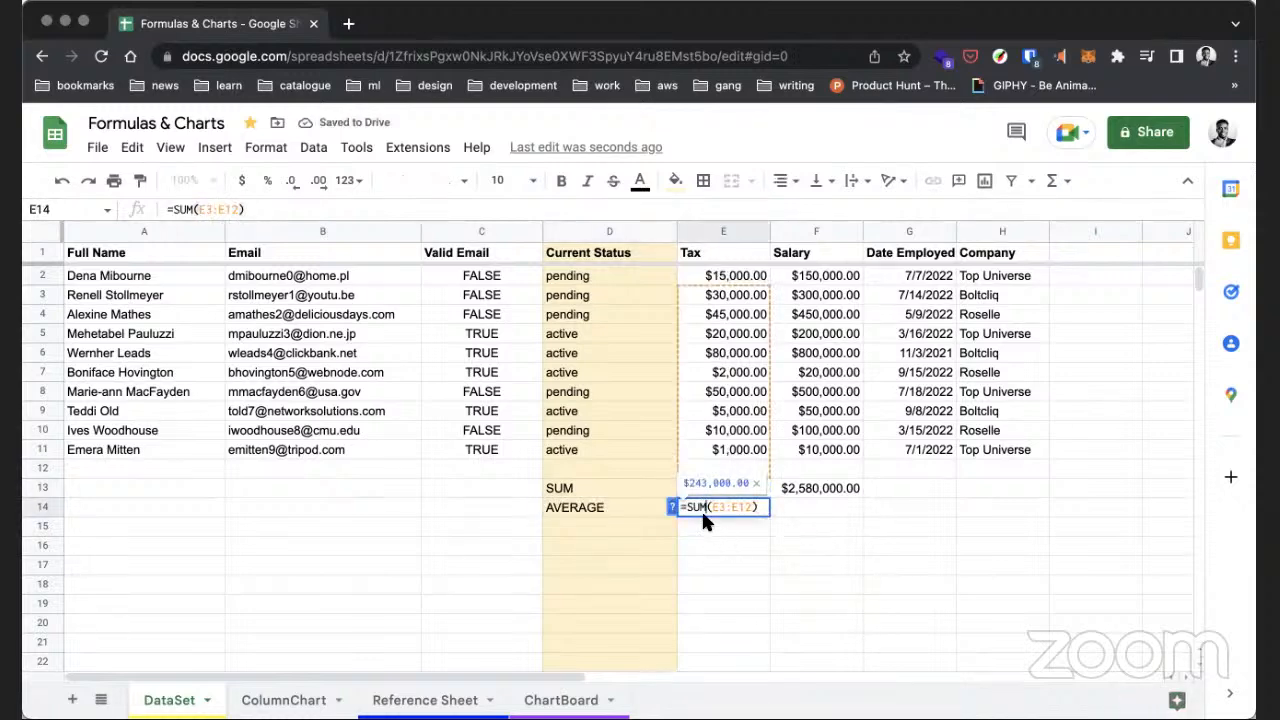
{"action": "left_click", "coordinate": [692, 507]}
{"action": "type", "text": "AVER"}
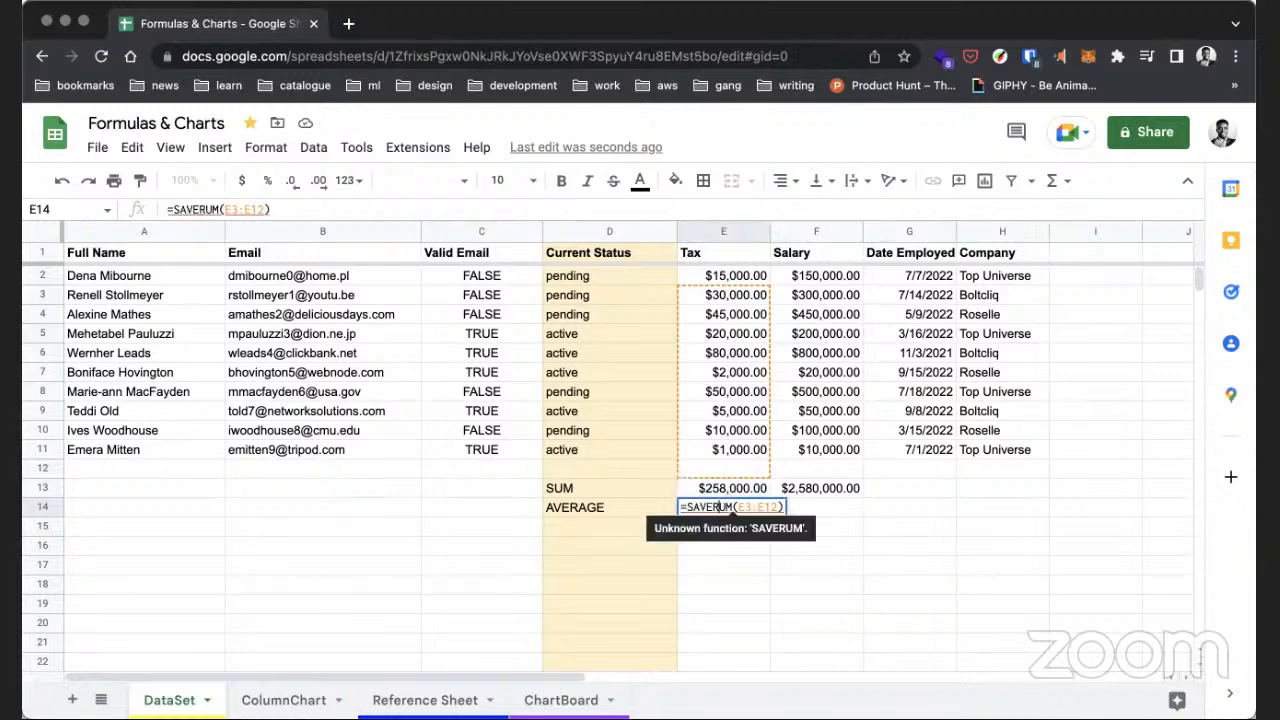
{"action": "key", "text": "BackSpace"}
{"action": "key", "text": "BackSpace"}
{"action": "key", "text": "BackSpace"}
{"action": "key", "text": "BackSpace"}
{"action": "key", "text": "BackSpace"}
{"action": "type", "text": "AVER"}
{"action": "key", "text": "Delete"}
{"action": "key", "text": "Delete"}
{"action": "type", "text": "AGE"}
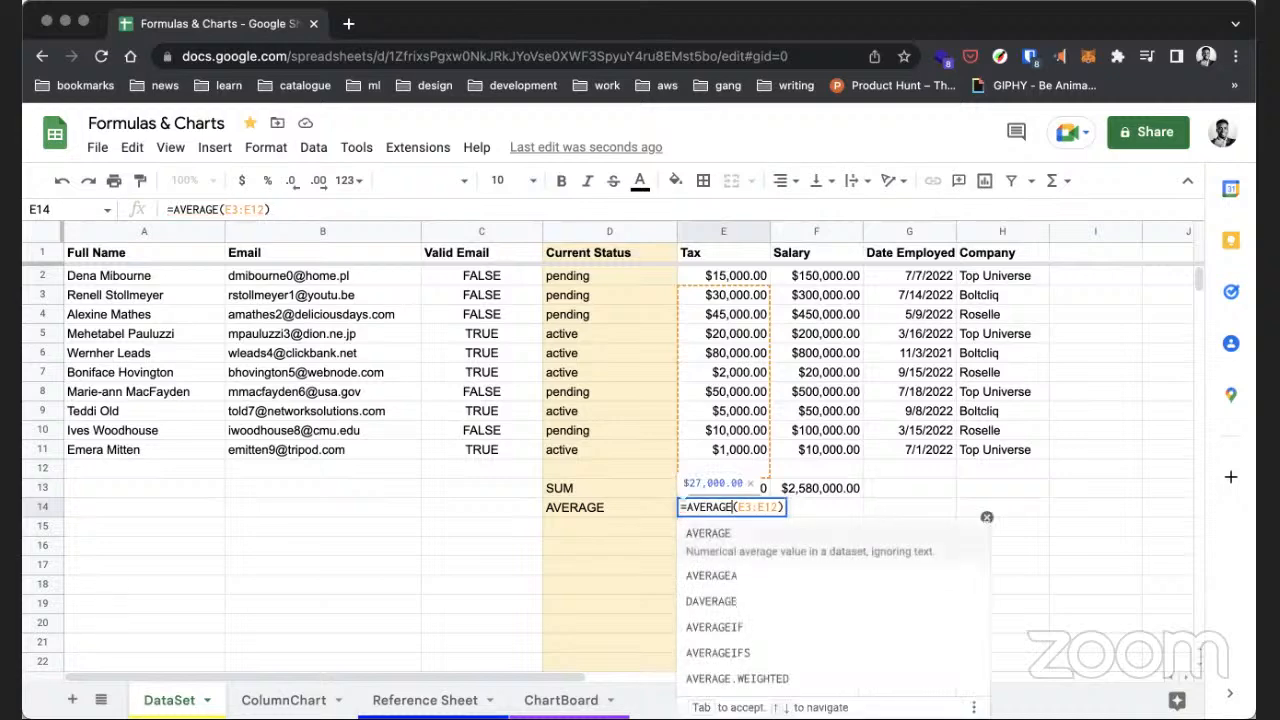
{"action": "left_click", "coordinate": [711, 507]}
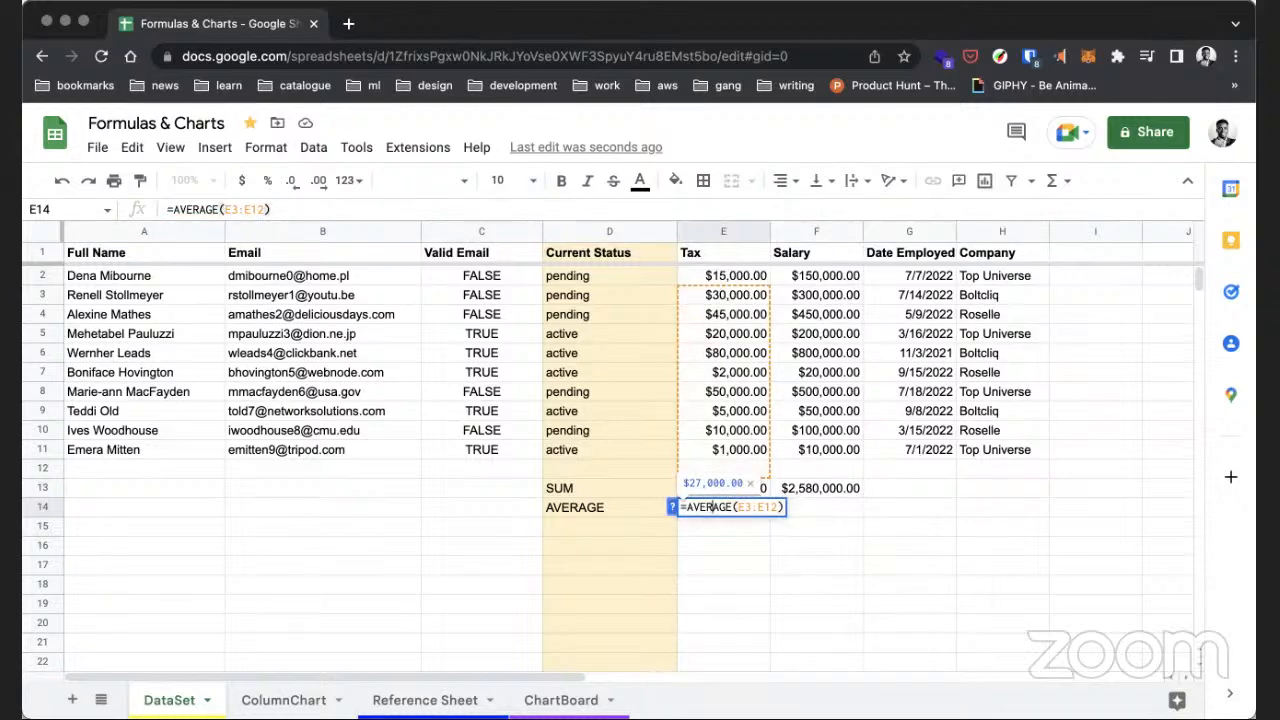
{"action": "key", "text": "Return"}
- Copy the AVERAGE formula from E14 into F14 for the Salary column
{"action": "key", "text": "Up"}
{"action": "key", "text": "Up"}
{"action": "key", "text": "Down"}
{"action": "key", "text": "super+c"}
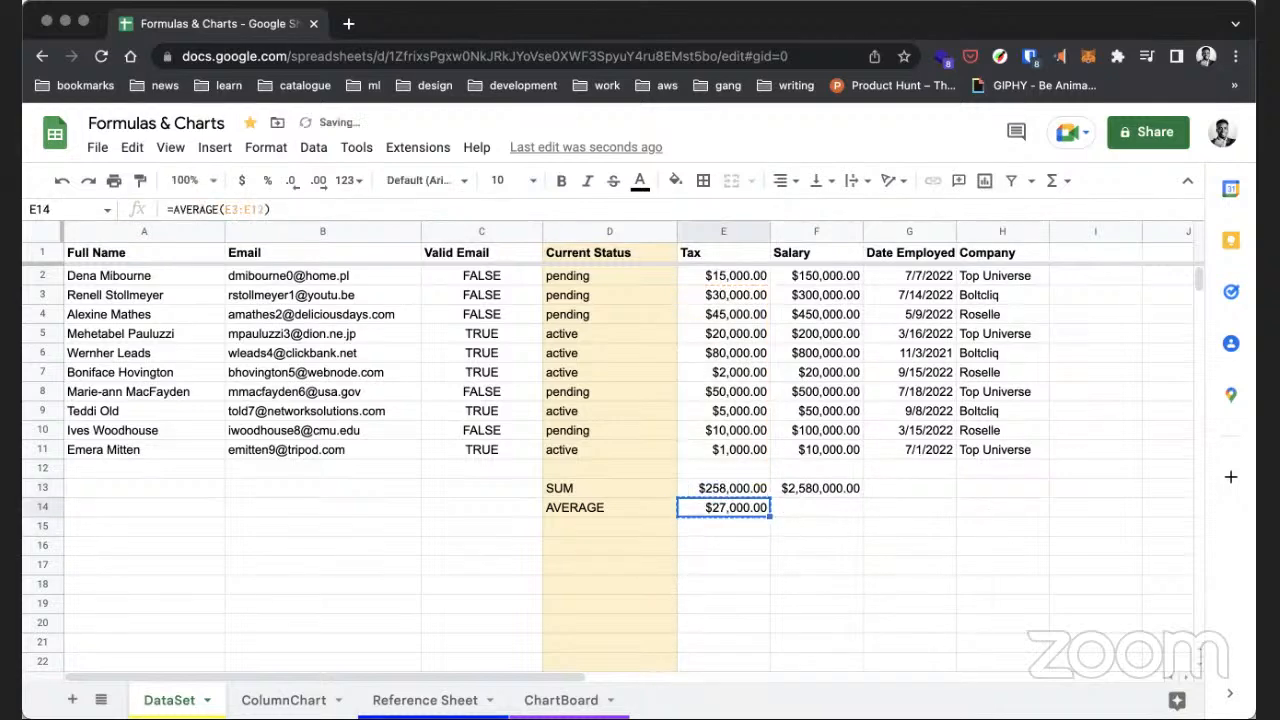
{"action": "key", "text": "Right"}
{"action": "key", "text": "super+v"}
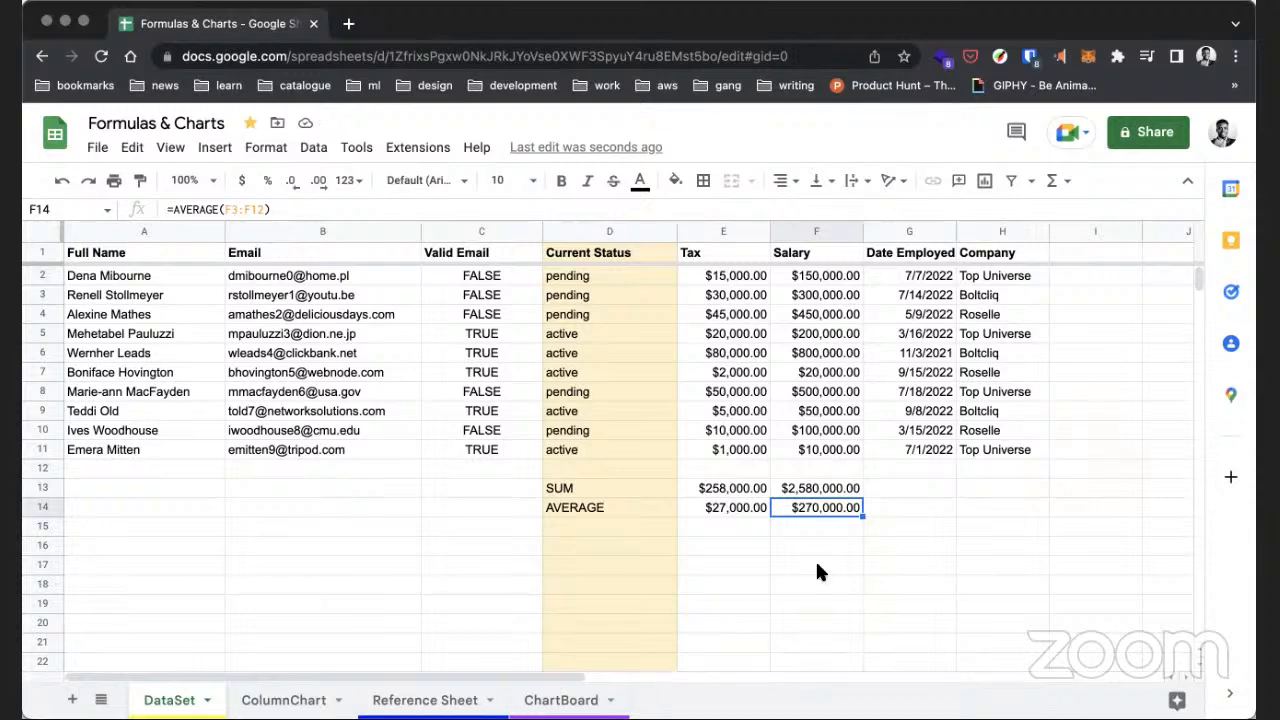
{"action": "left_click", "coordinate": [778, 527]}
{"action": "left_click", "coordinate": [746, 510]}
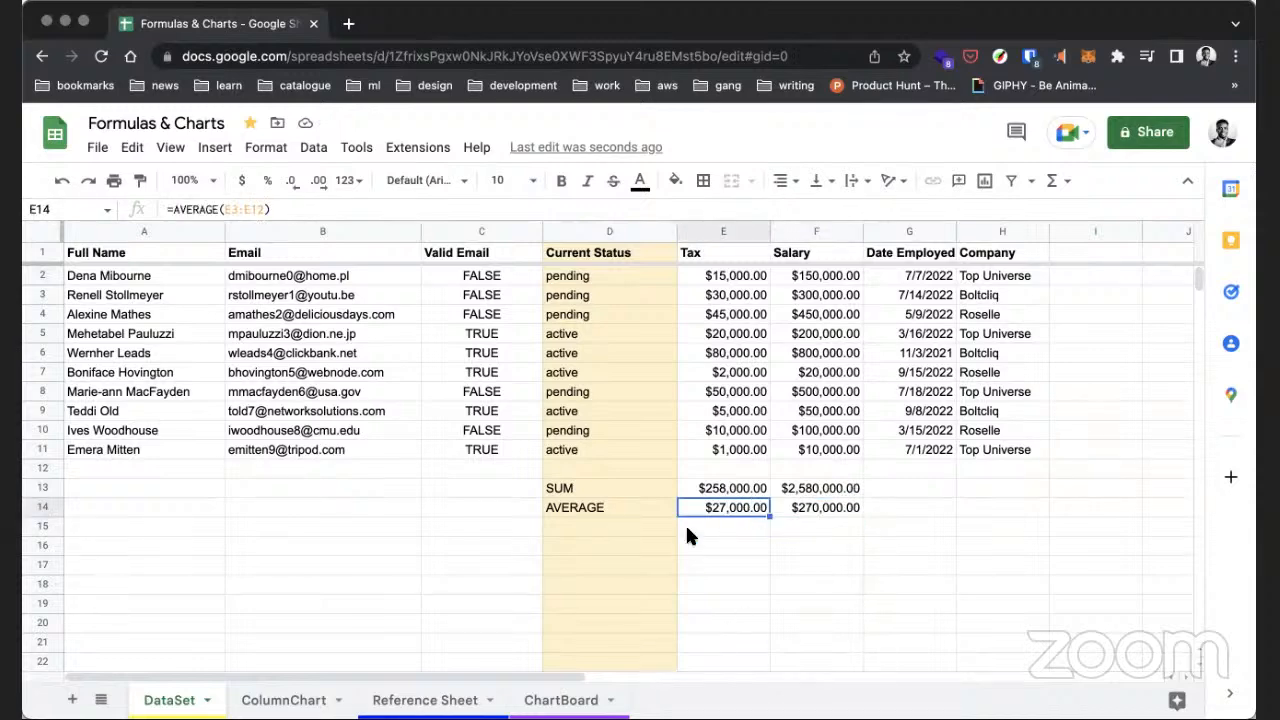
- Enter the sample numbers 5, 6 and 7 in cells E16 to E18
{"action": "left_click", "coordinate": [655, 550]}
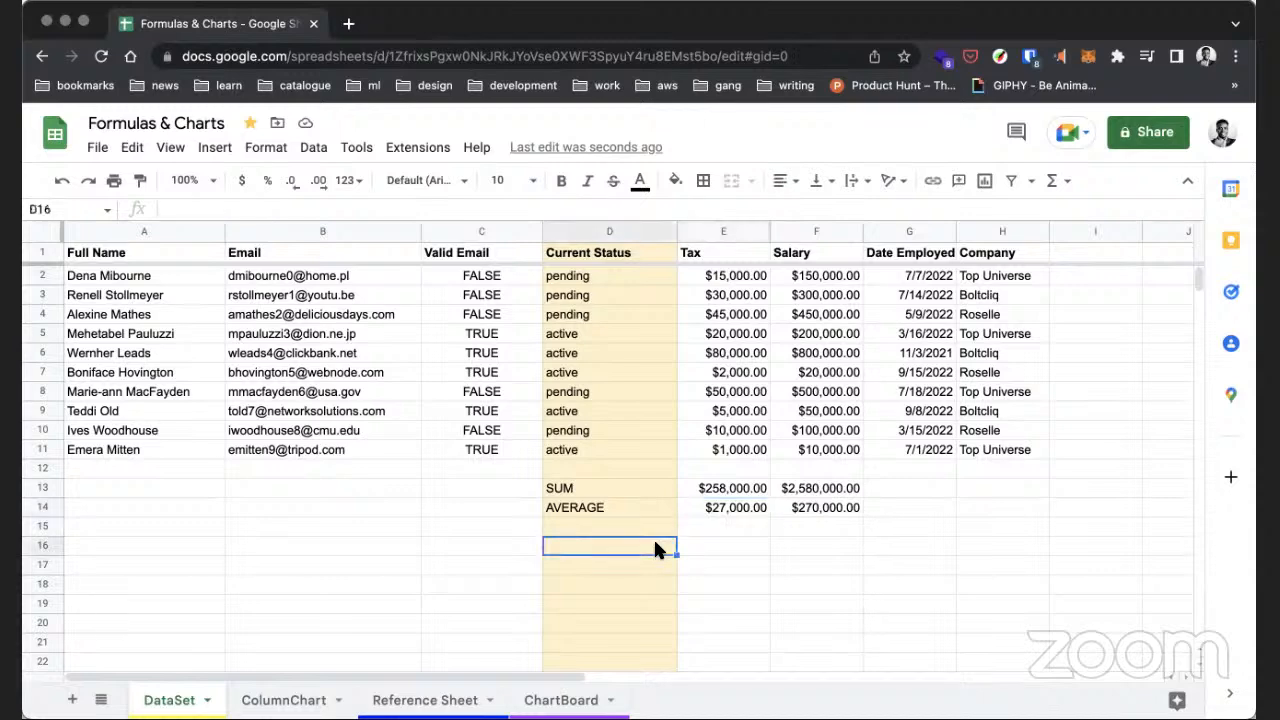
{"action": "left_click", "coordinate": [793, 548]}
{"action": "left_click", "coordinate": [740, 547]}
{"action": "type", "text": "5"}
{"action": "key", "text": "Return"}
{"action": "type", "text": "6"}
{"action": "key", "text": "Return"}
{"action": "type", "text": "7"}
{"action": "key", "text": "Return"}
{"action": "key", "text": "Left"}
{"action": "key", "text": "Right"}
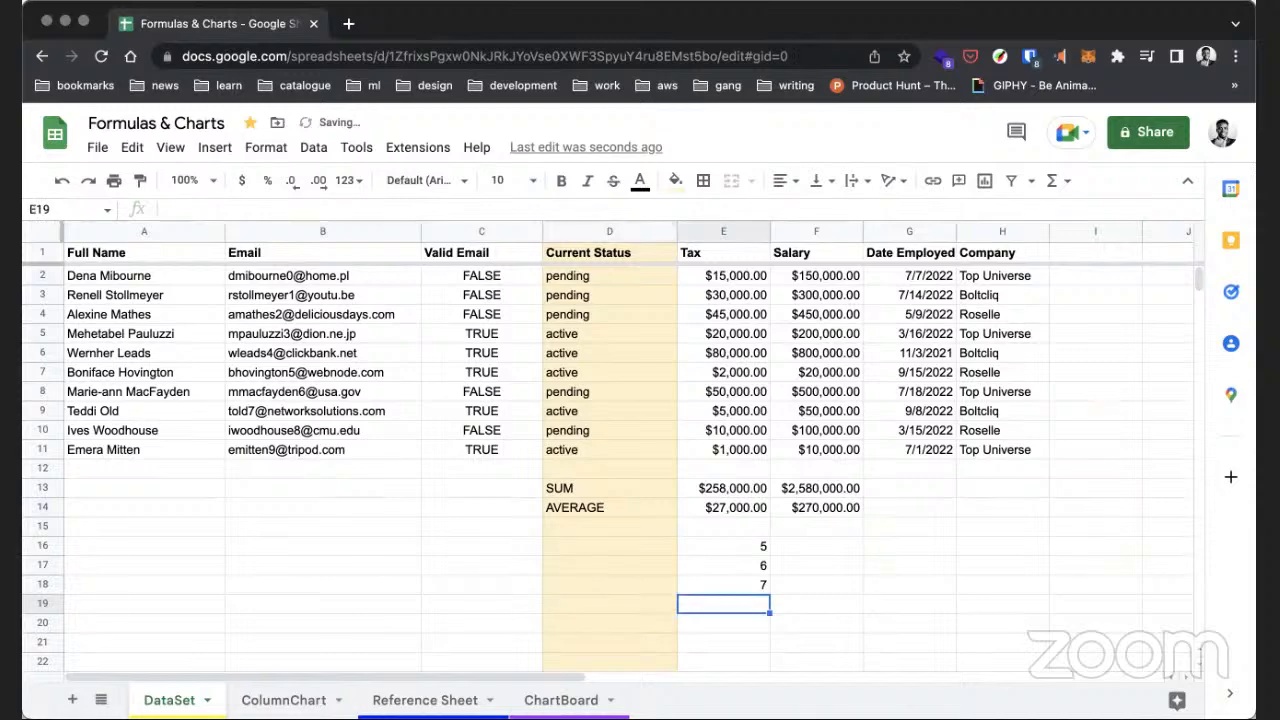
- Add the three sample numbers in E19 by listing each cell separately with =sum(e16, e17,e18)
{"action": "type", "text": "=sum("}
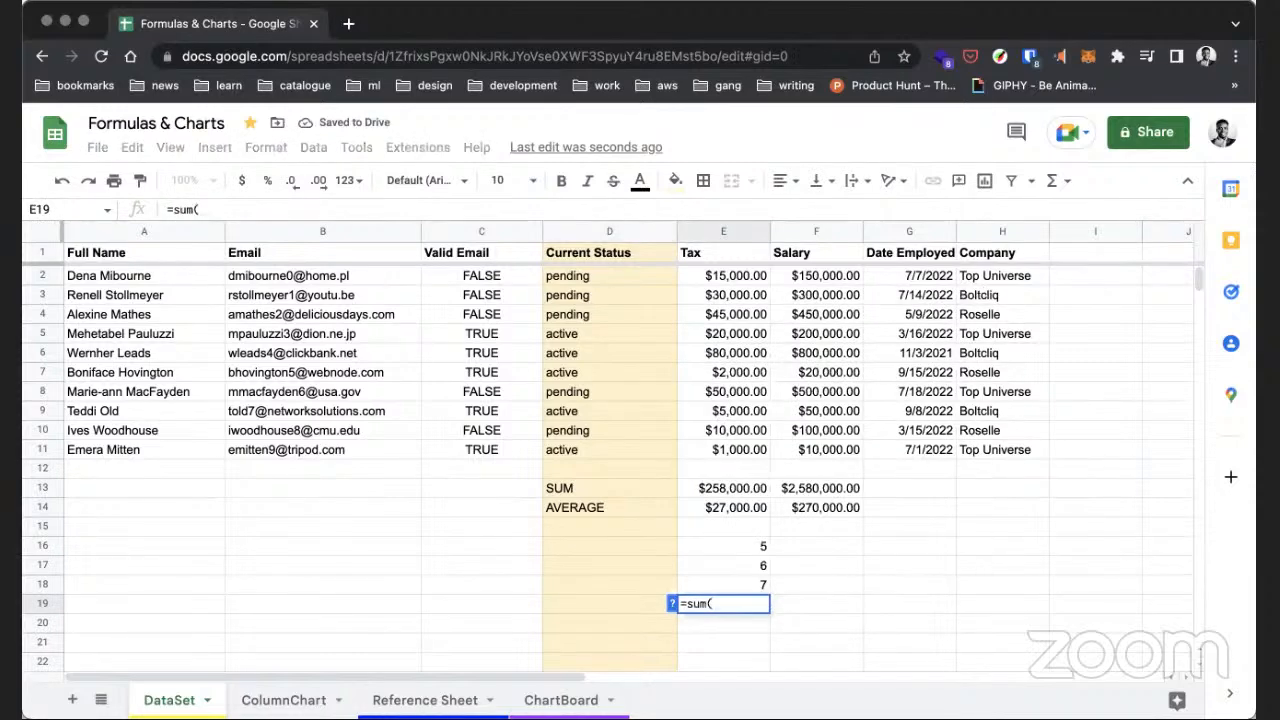
{"action": "type", "text": "e13:E14)"}
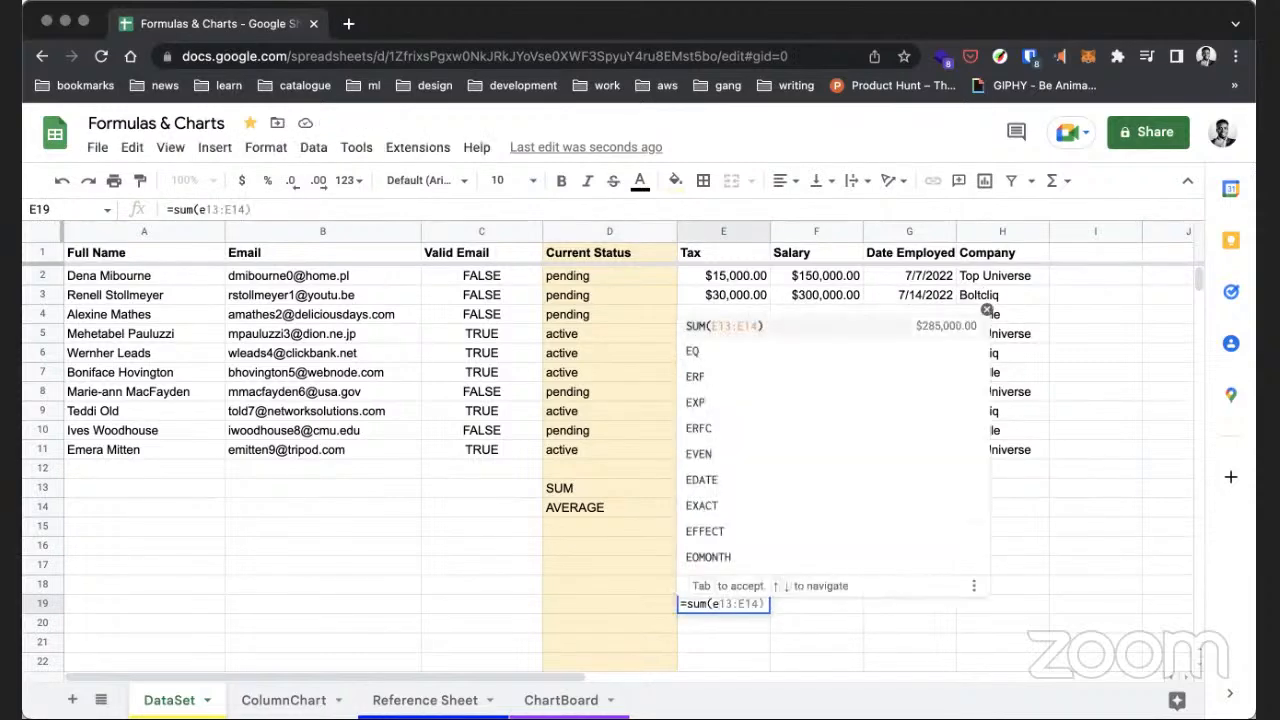
{"action": "key", "text": "BackSpace"}
{"action": "key", "text": "BackSpace"}
{"action": "key", "text": "BackSpace"}
{"action": "key", "text": "BackSpace"}
{"action": "key", "text": "BackSpace"}
{"action": "key", "text": "BackSpace"}
{"action": "type", "text": "6,"}
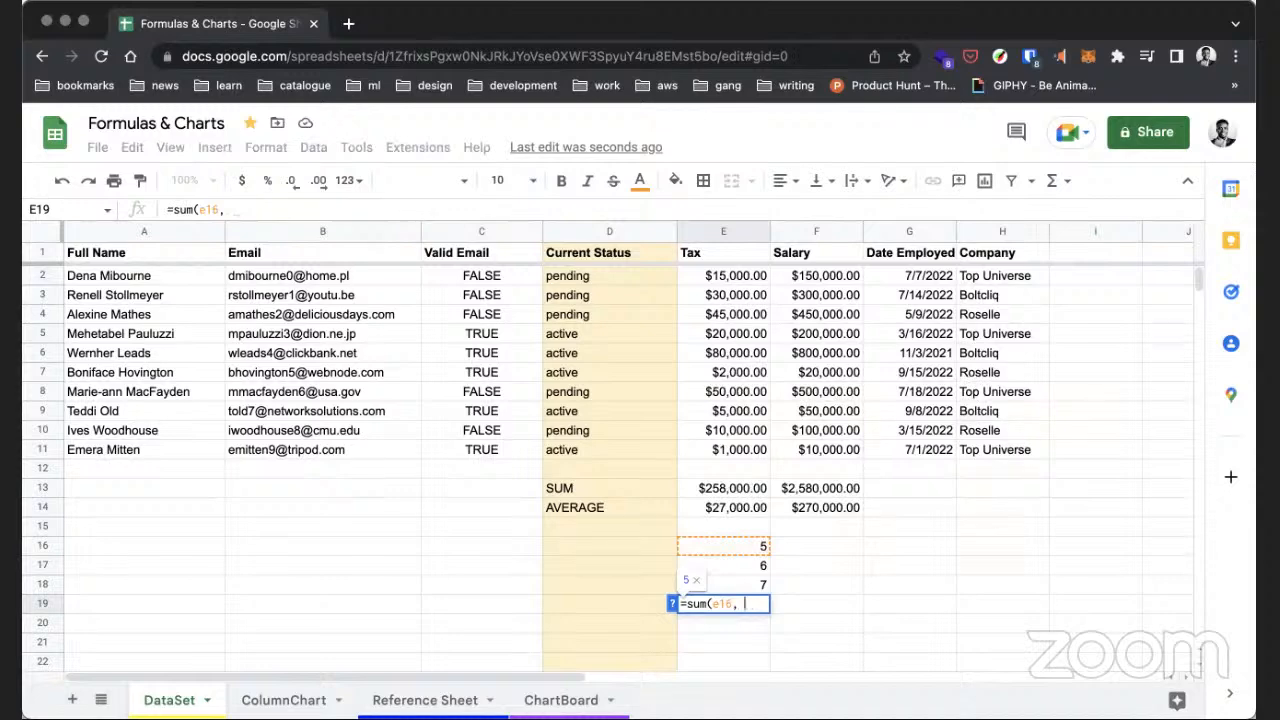
{"action": "type", "text": " e17"}
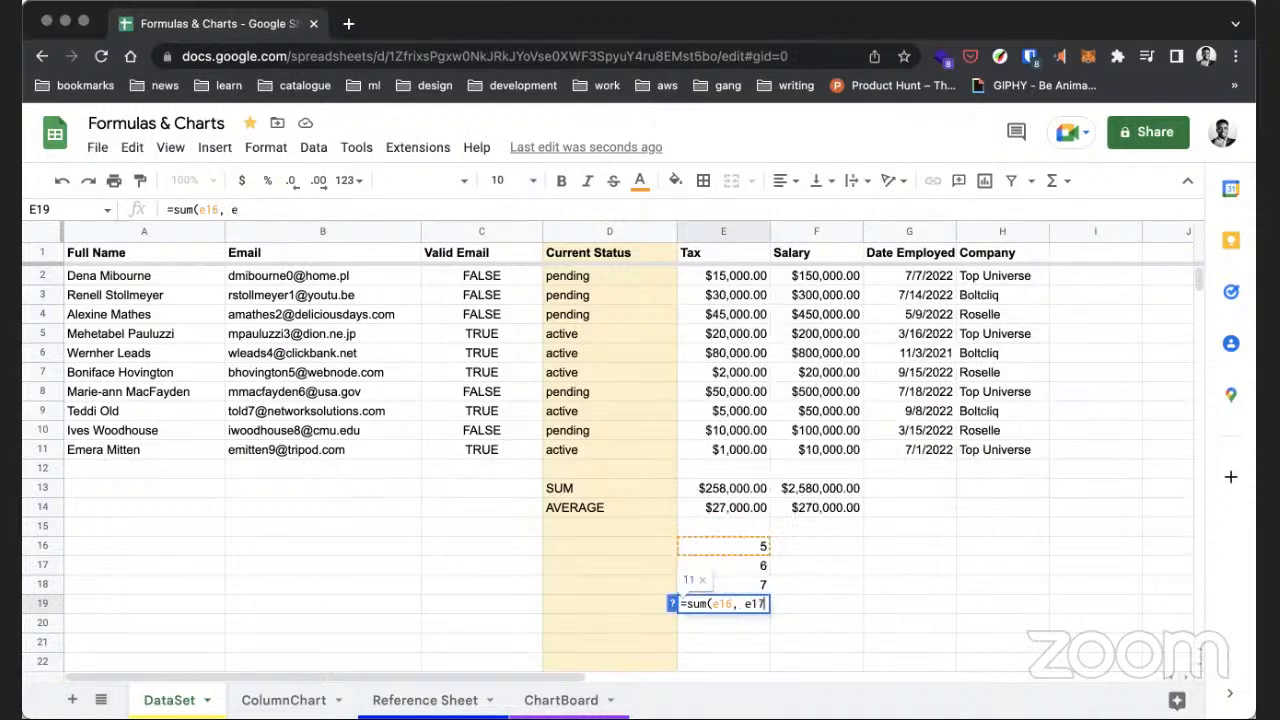
{"action": "type", "text": ","}
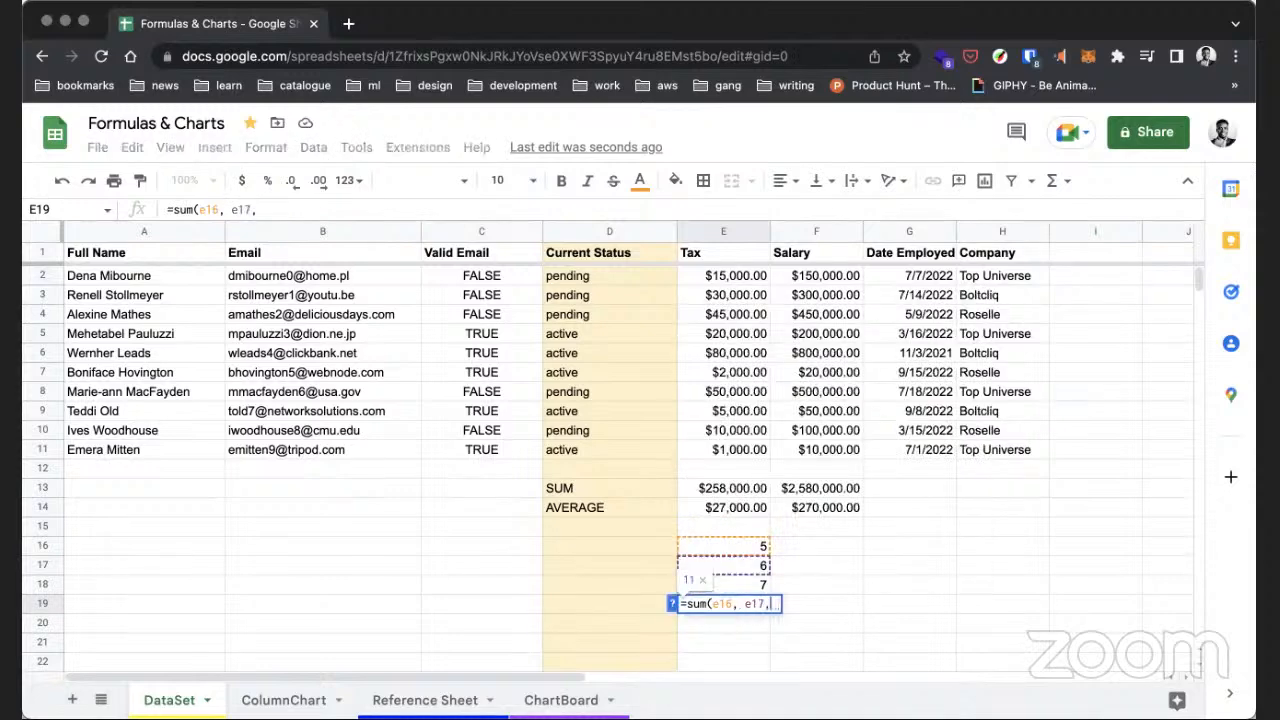
{"action": "type", "text": "e18)"}
{"action": "key", "text": "Return"}
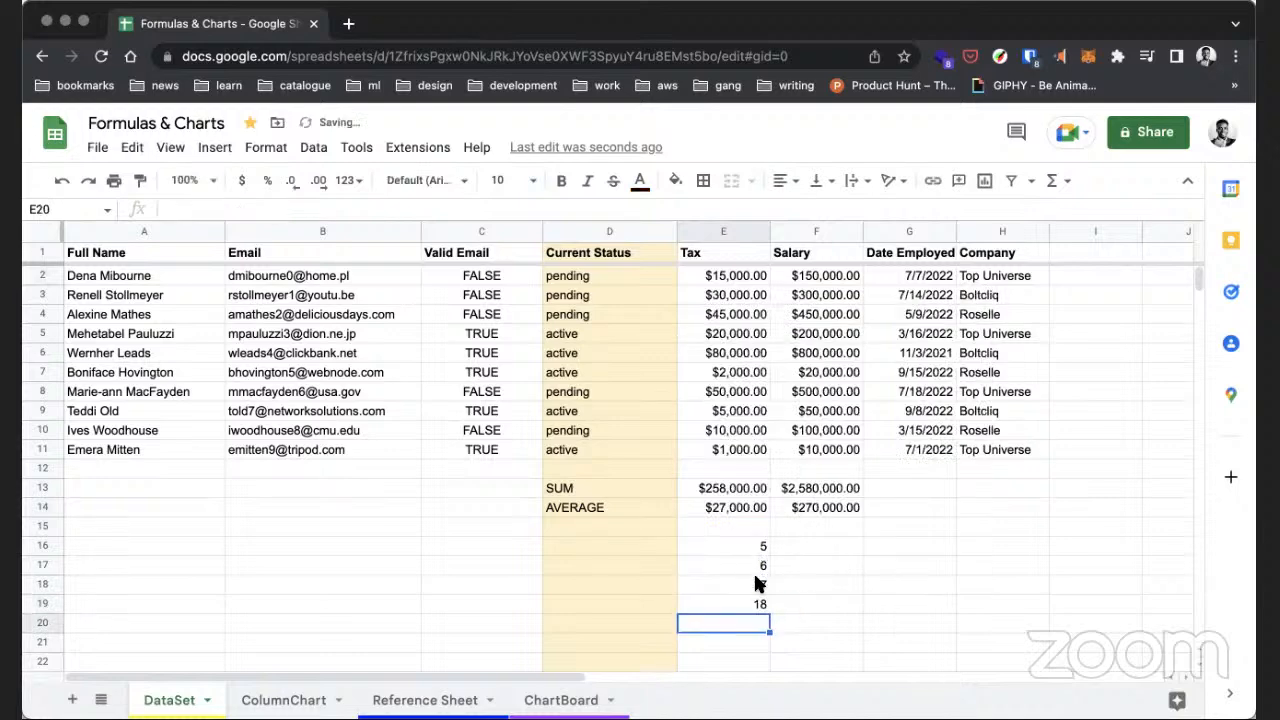
- Replace the separate cell references in the E19 formula with a range so it reads =sum(E16:E18)
{"action": "double_click", "coordinate": [751, 604]}
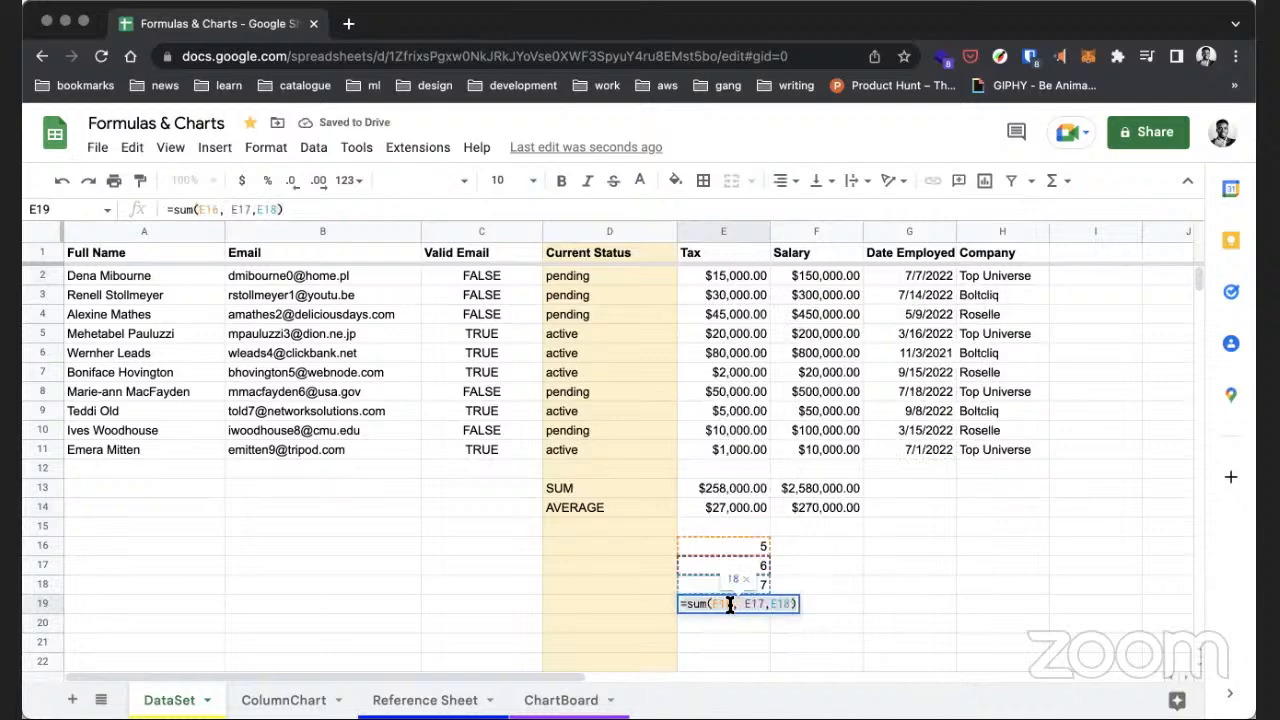
{"action": "key", "text": "shift+Right"}
{"action": "key", "text": "shift+Right"}
{"action": "key", "text": "shift+Right"}
{"action": "key", "text": "shift+Right"}
{"action": "key", "text": "shift+Right"}
{"action": "key", "text": "shift+Right"}
{"action": "key", "text": "shift+Right"}
{"action": "key", "text": "shift+Right"}
{"action": "key", "text": "shift+Right"}
{"action": "key", "text": "shift+Right"}
{"action": "key", "text": "shift+Left"}
{"action": "key", "text": "shift+Left"}
{"action": "key", "text": "shift+Left"}
{"action": "key", "text": "shift+Left"}
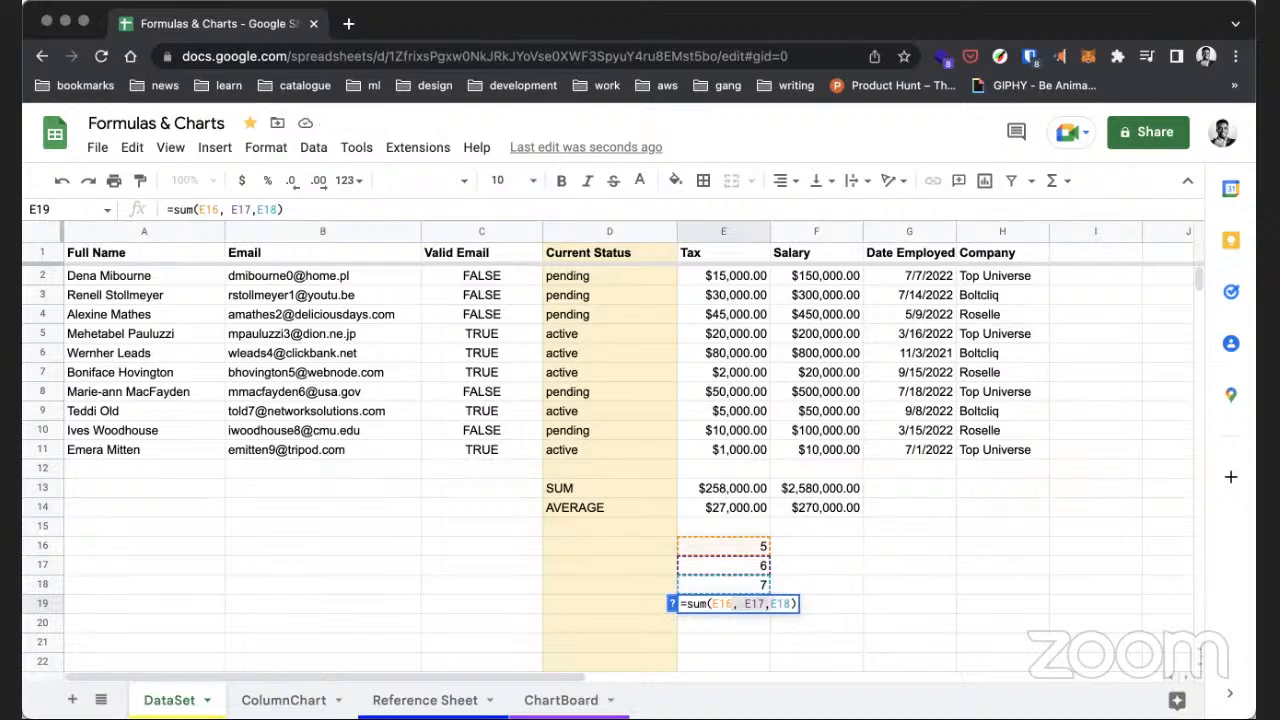
{"action": "type", "text": ":"}
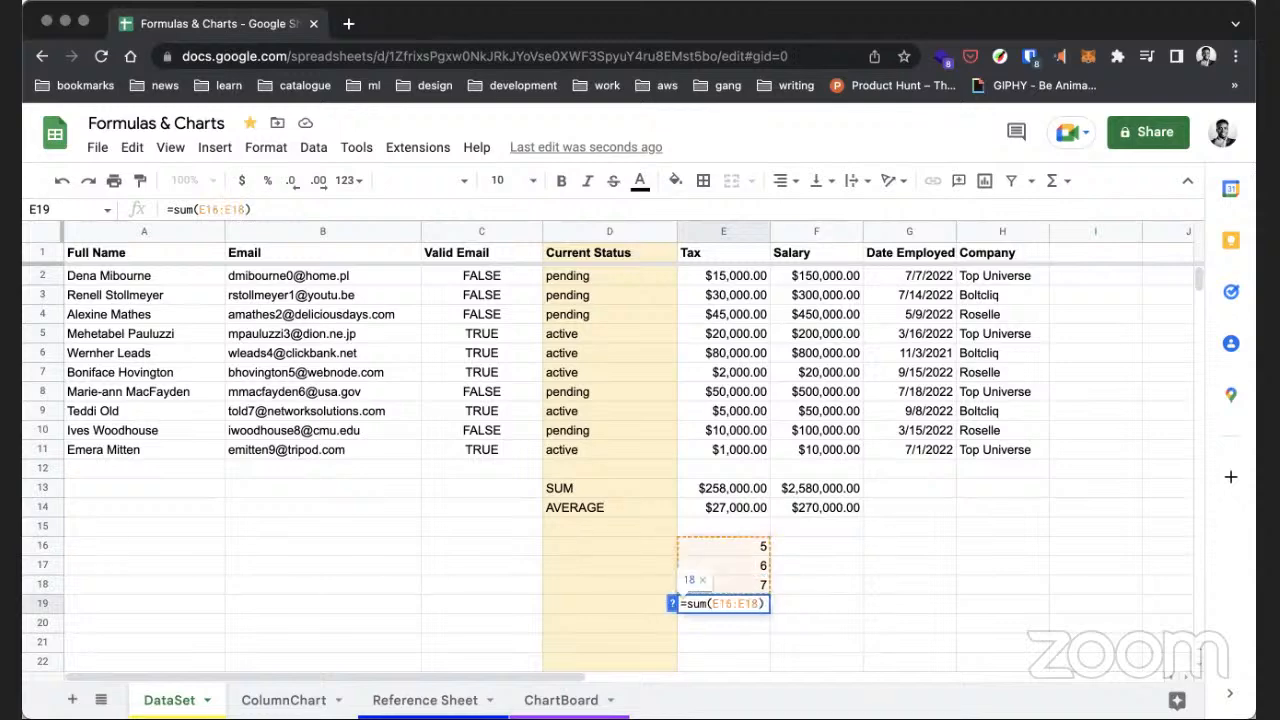
{"action": "key", "text": "Return"}
- Clear the sample numbers and their sum from cells E16 to E19
{"action": "left_click", "coordinate": [720, 550]}
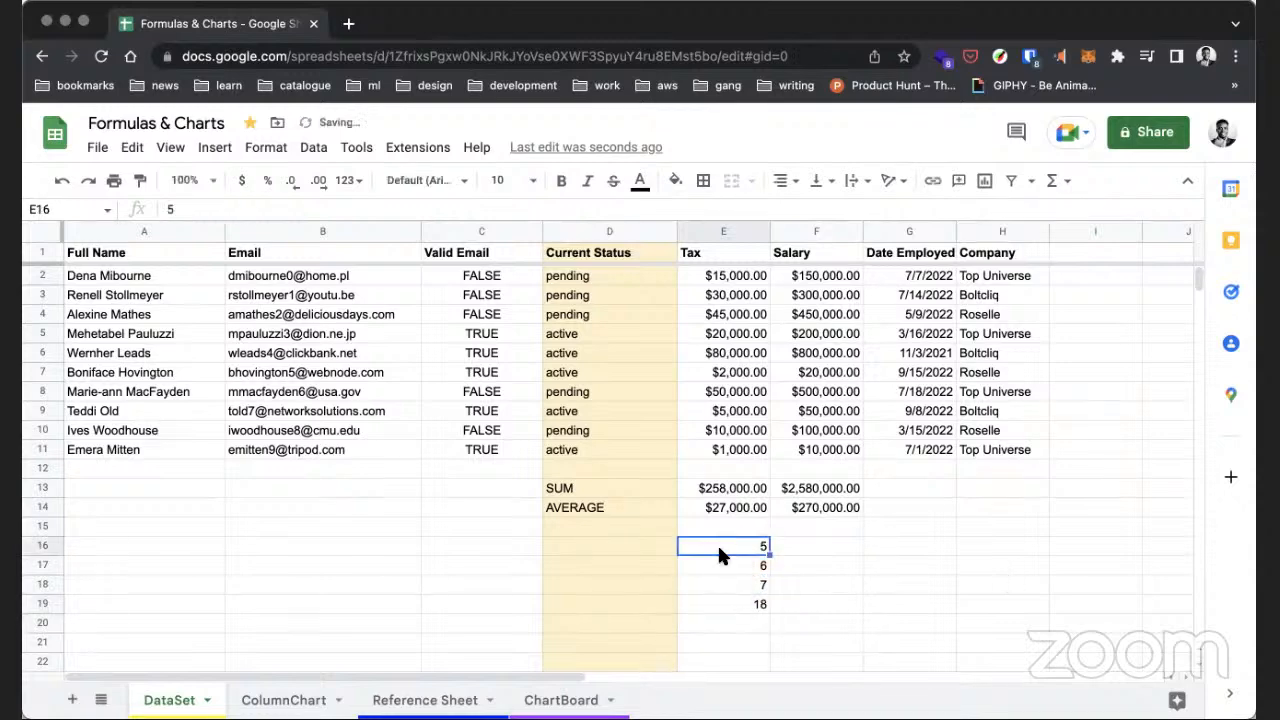
{"action": "left_click", "coordinate": [720, 605], "text": "shift"}
{"action": "key", "text": "Delete"}
{"action": "left_click", "coordinate": [800, 508]}
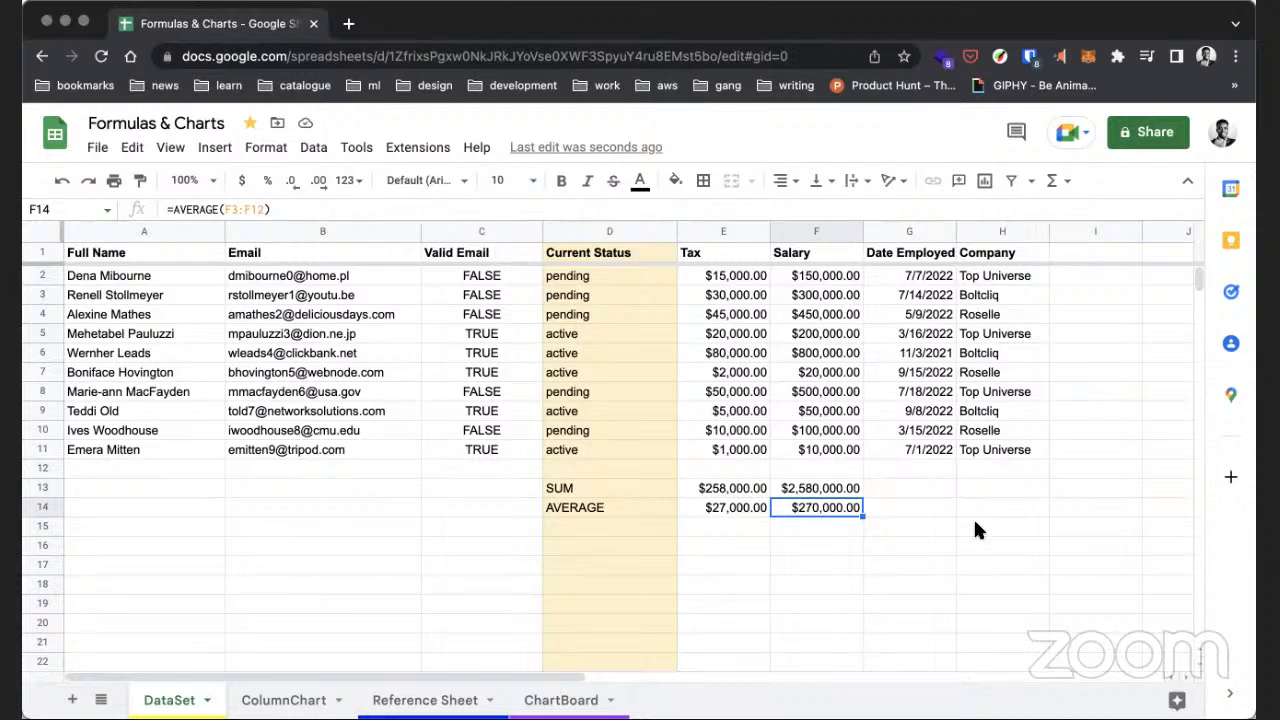
{"action": "left_click", "coordinate": [873, 540]}
{"action": "left_click", "coordinate": [830, 540]}
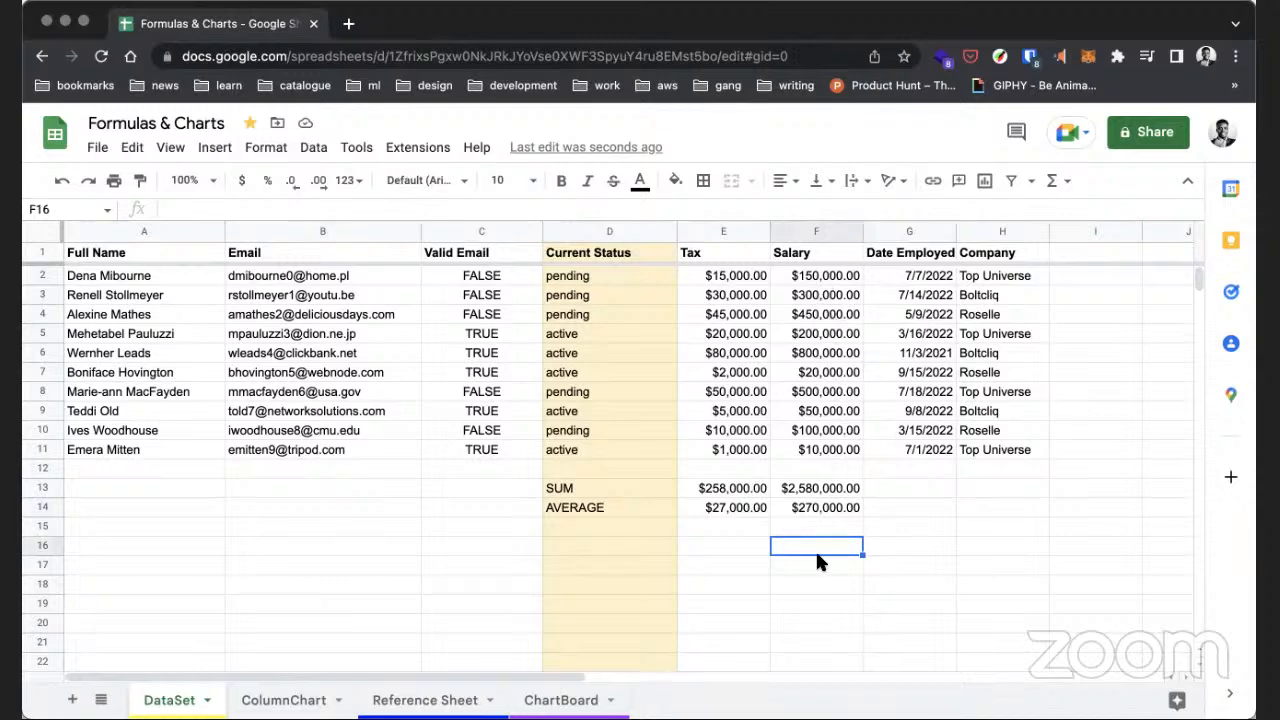
{"action": "left_click", "coordinate": [806, 520]}
- Label D15 as COUNT and count the Tax values in E15 with =COUNT(E2:E11)
{"action": "left_click", "coordinate": [615, 530]}
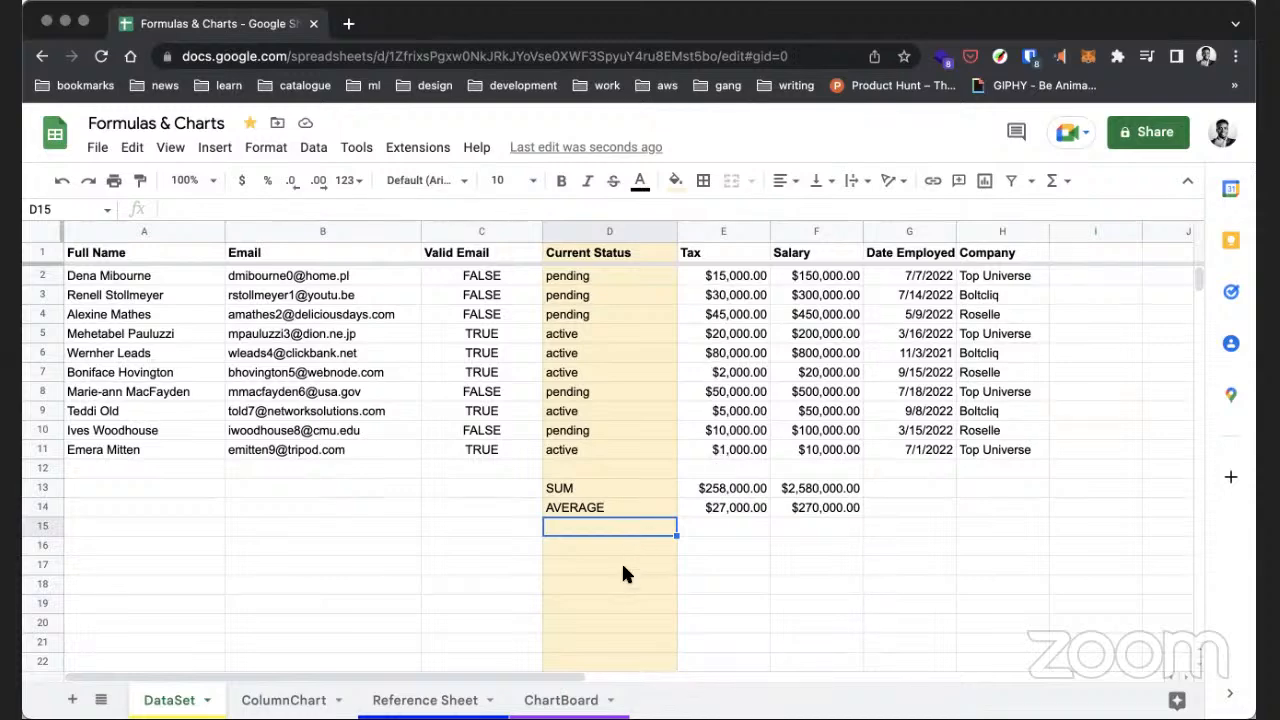
{"action": "type", "text": "COUNT"}
{"action": "key", "text": "Tab"}
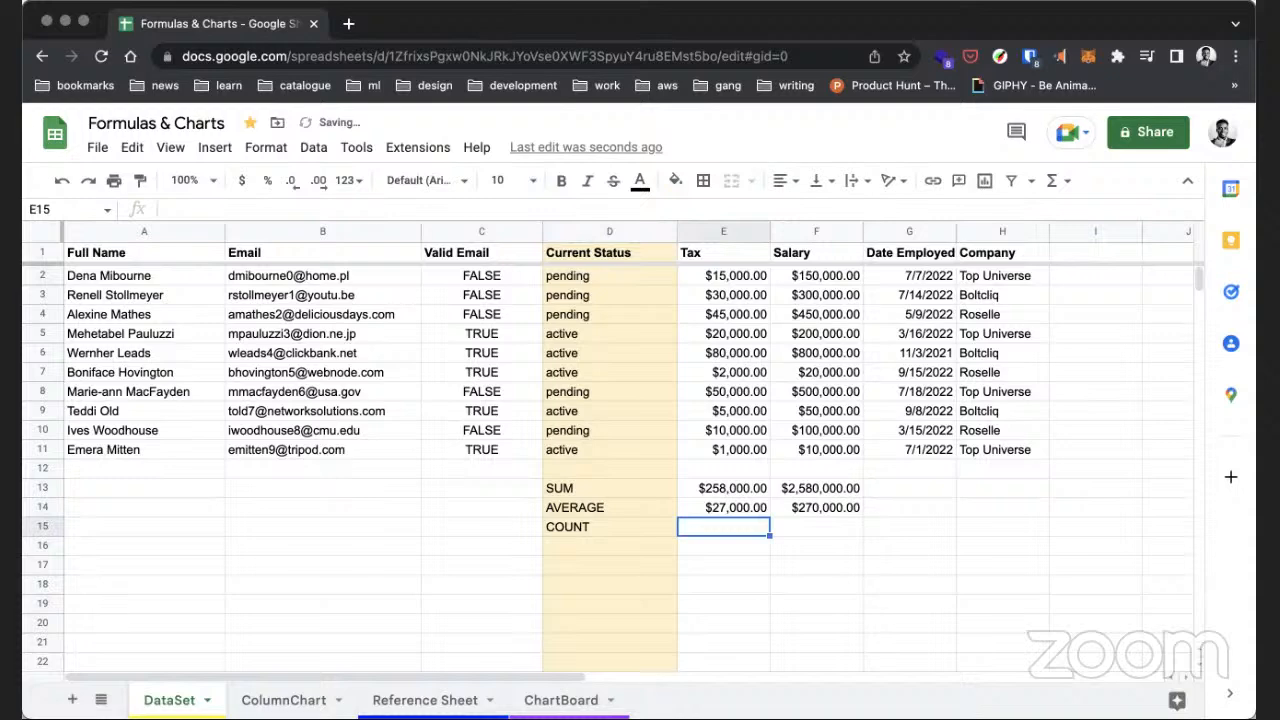
{"action": "type", "text": "=COUNT("}
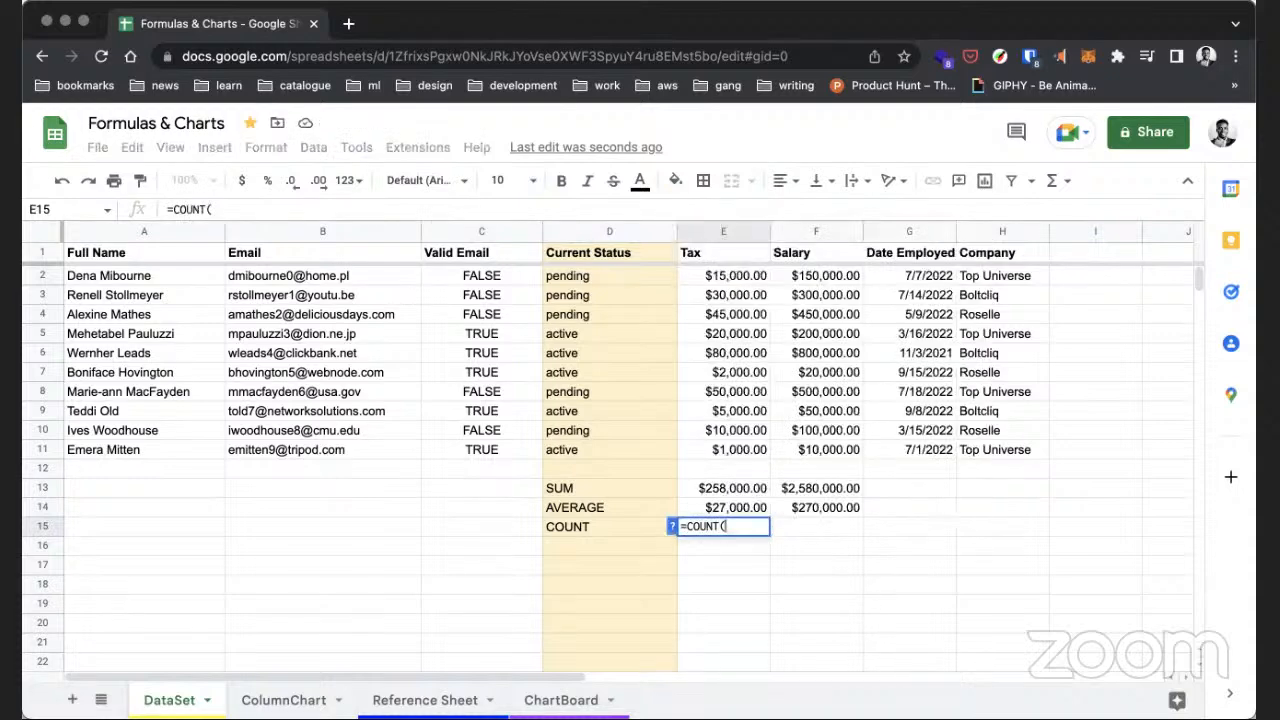
{"action": "type", "text": "E2"}
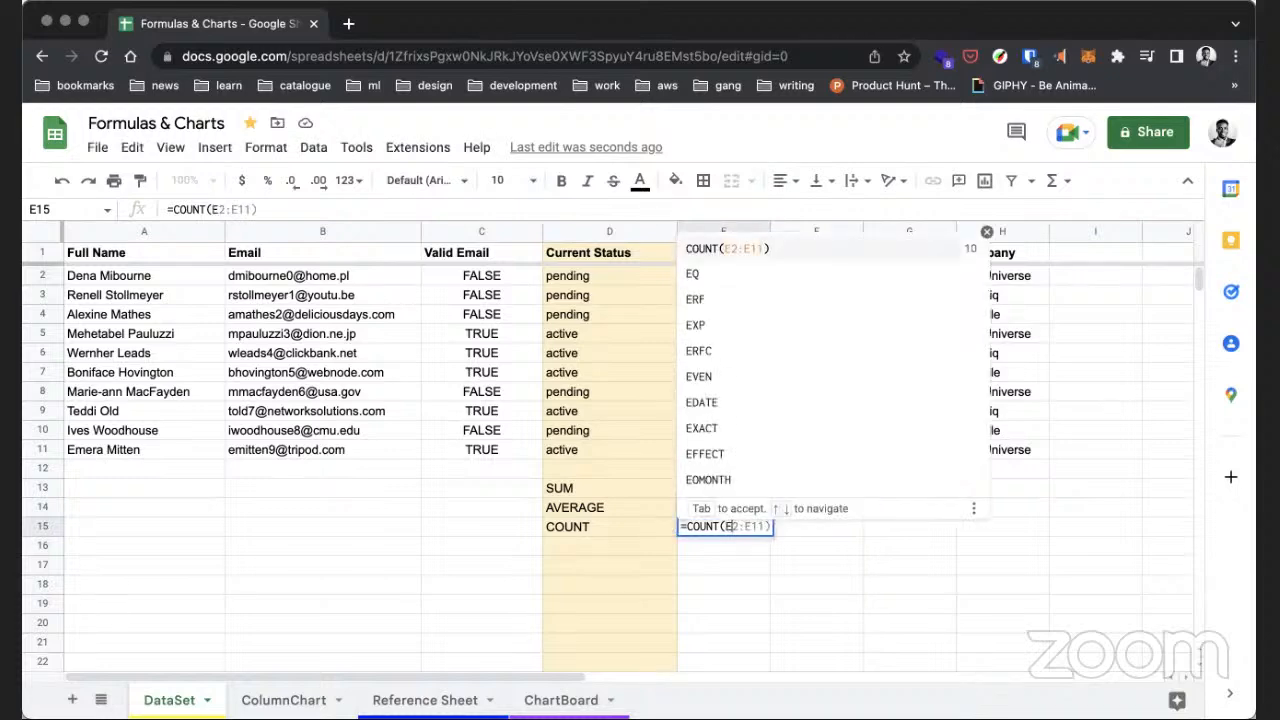
{"action": "type", "text": ":E11)"}
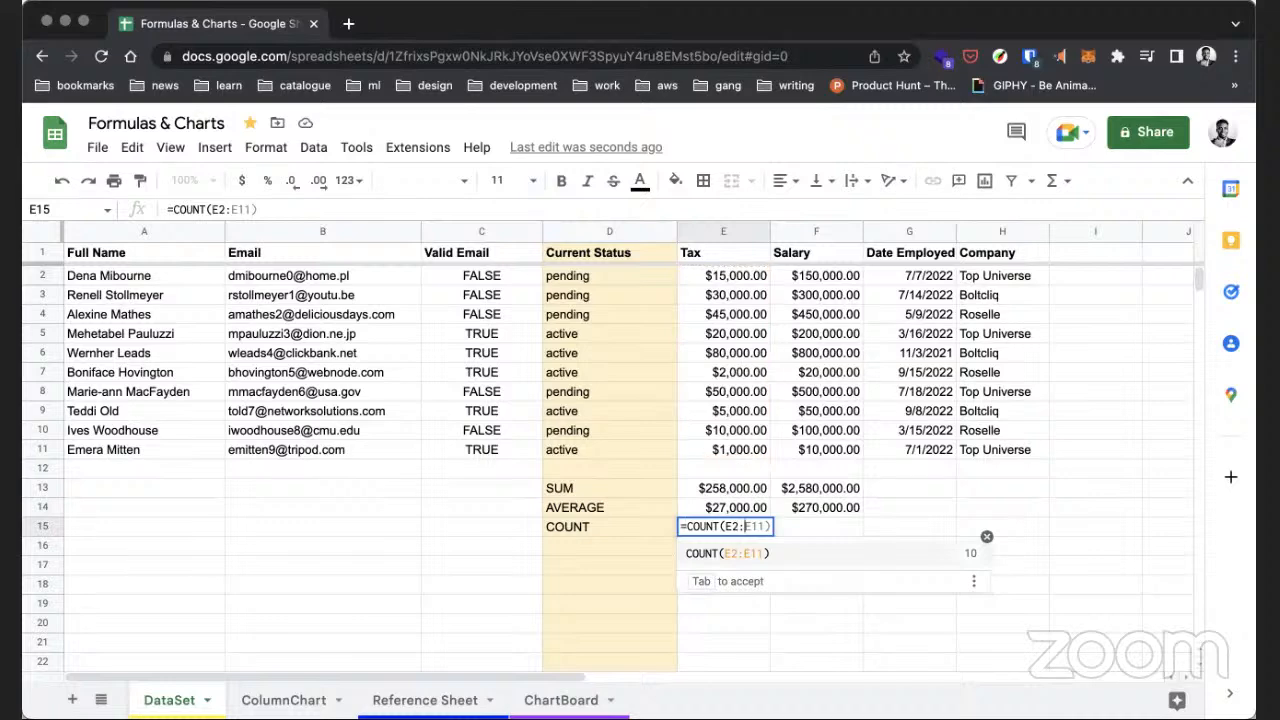
{"action": "left_click", "coordinate": [735, 555]}
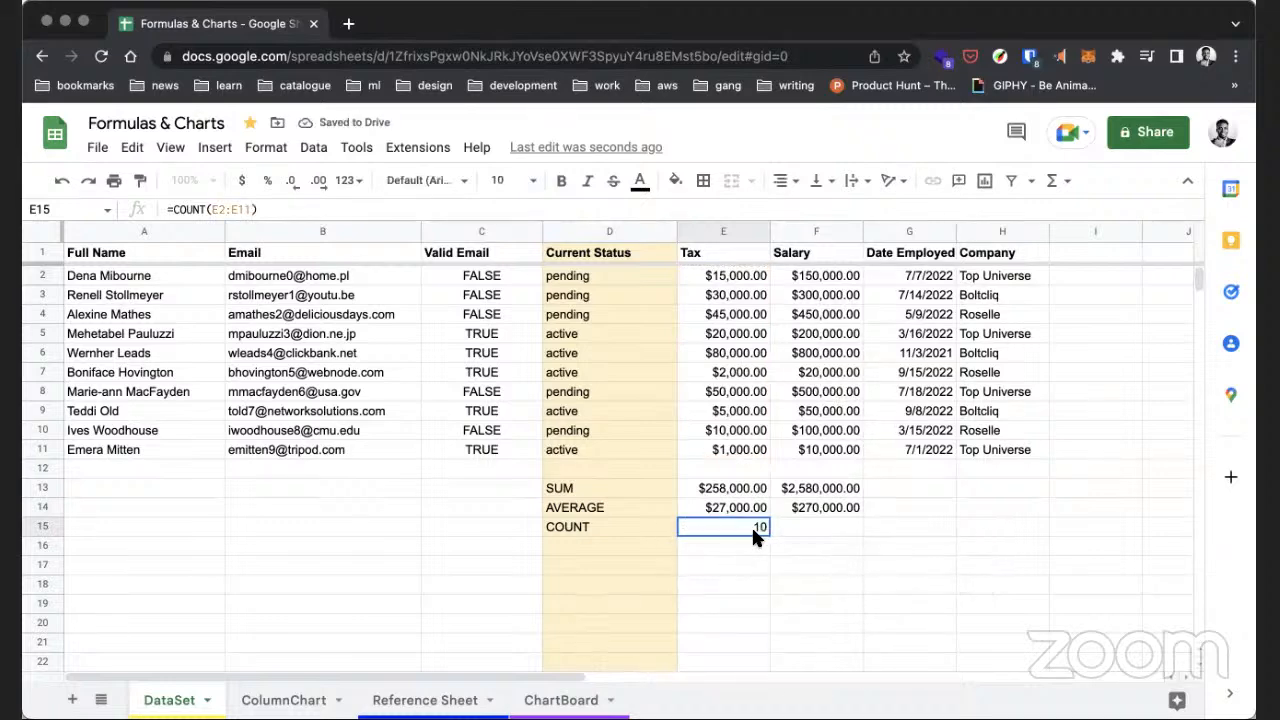
- Copy the Tax count formula from E15 to F15 for the Salary column
{"action": "key", "text": "ctrl+c"}
{"action": "left_click", "coordinate": [820, 527]}
{"action": "key", "text": "ctrl+v"}
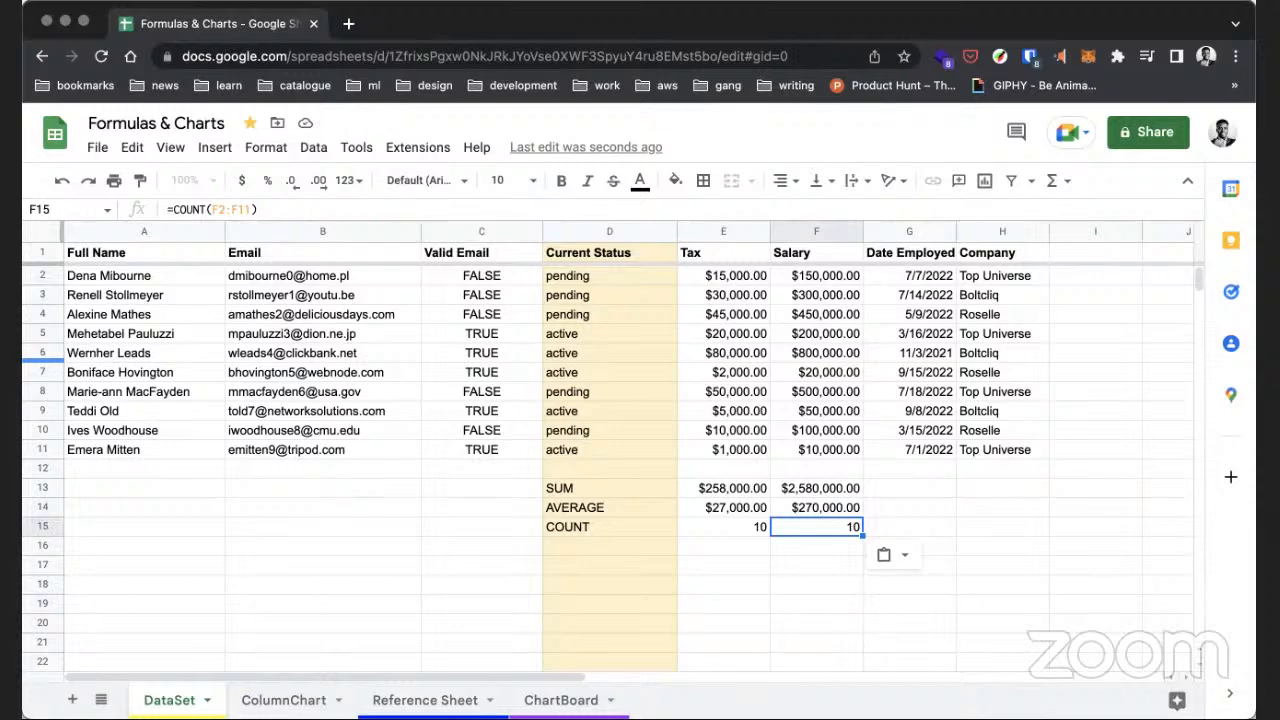
- Inspect the Tax formulas in E15 and E13, and view the list of available functions
{"action": "double_click", "coordinate": [721, 530]}
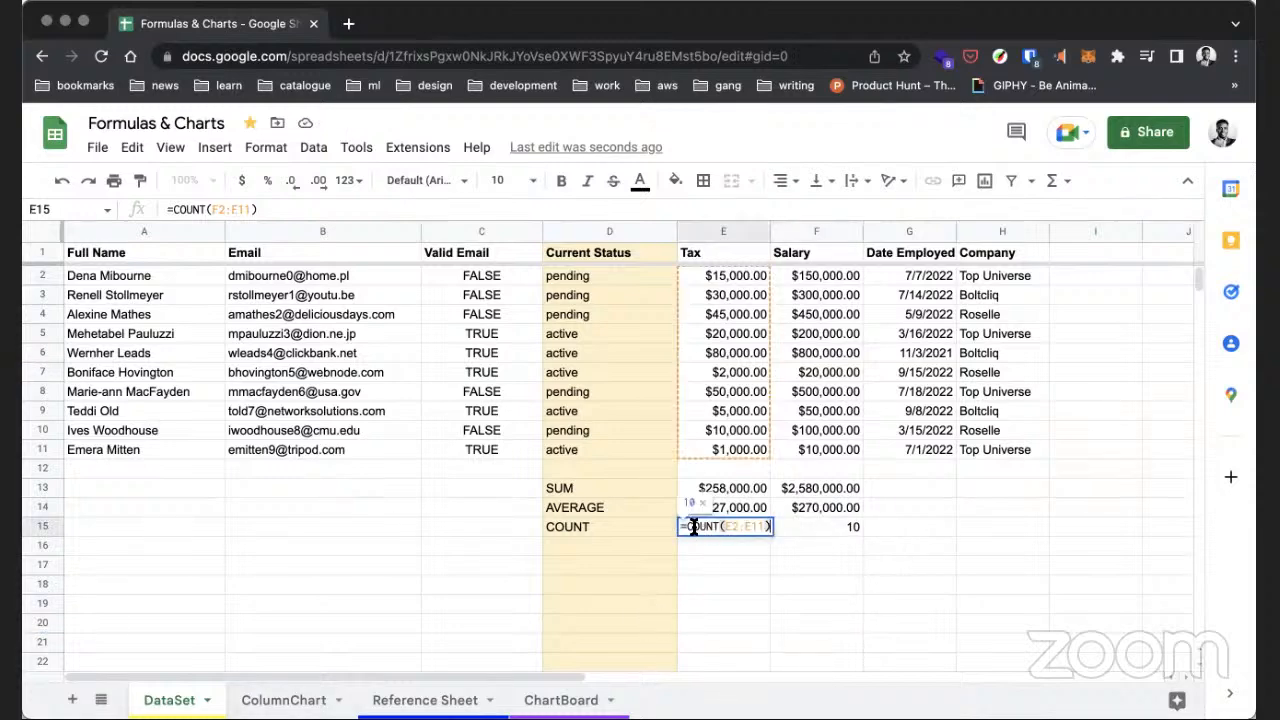
{"action": "left_click", "coordinate": [696, 526]}
{"action": "left_click", "coordinate": [680, 526]}
{"action": "double_click", "coordinate": [704, 526]}
{"action": "left_click", "coordinate": [743, 523]}
{"action": "left_click", "coordinate": [728, 489]}
{"action": "double_click", "coordinate": [690, 487]}
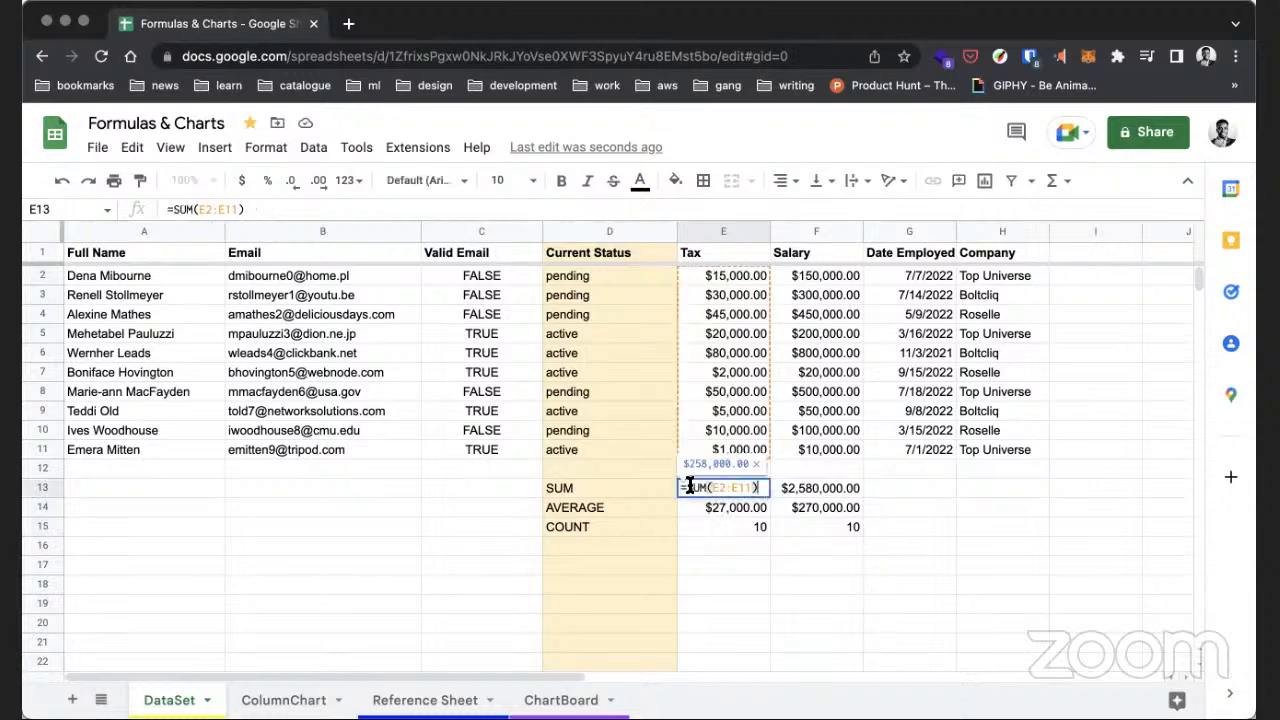
{"action": "left_click", "coordinate": [180, 208]}
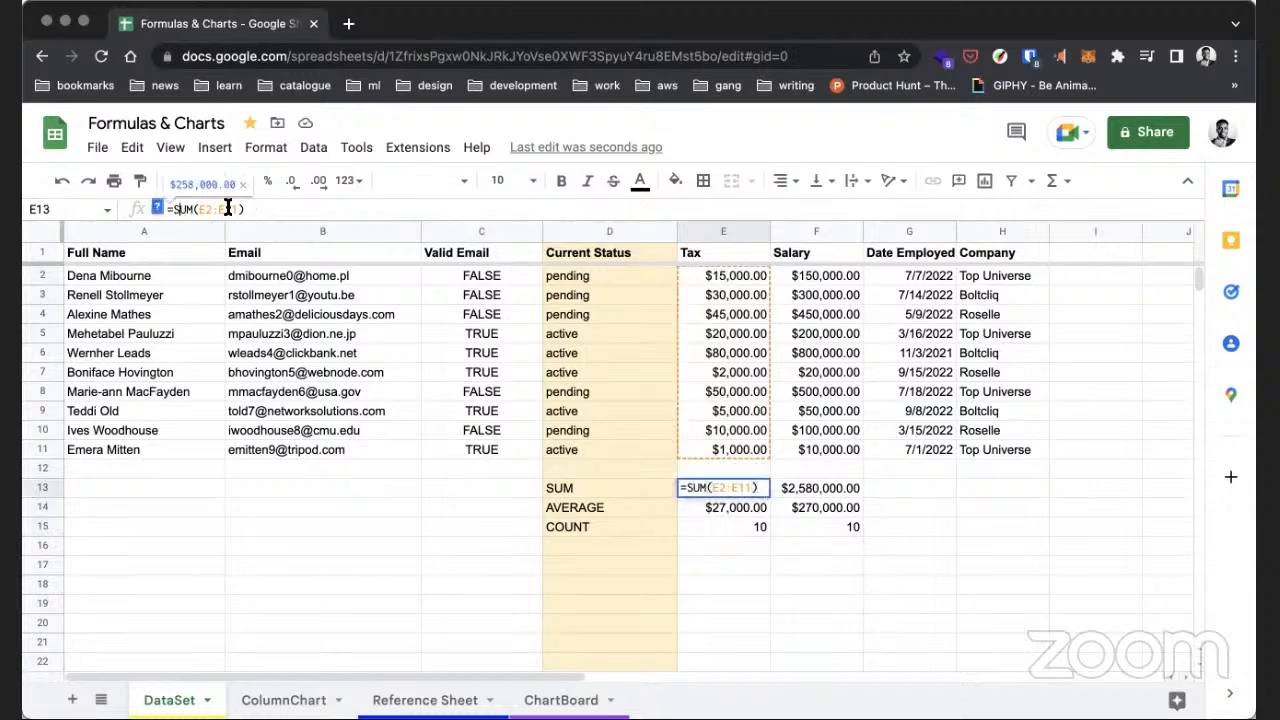
{"action": "key", "text": "Escape"}
{"action": "left_click", "coordinate": [1070, 186]}
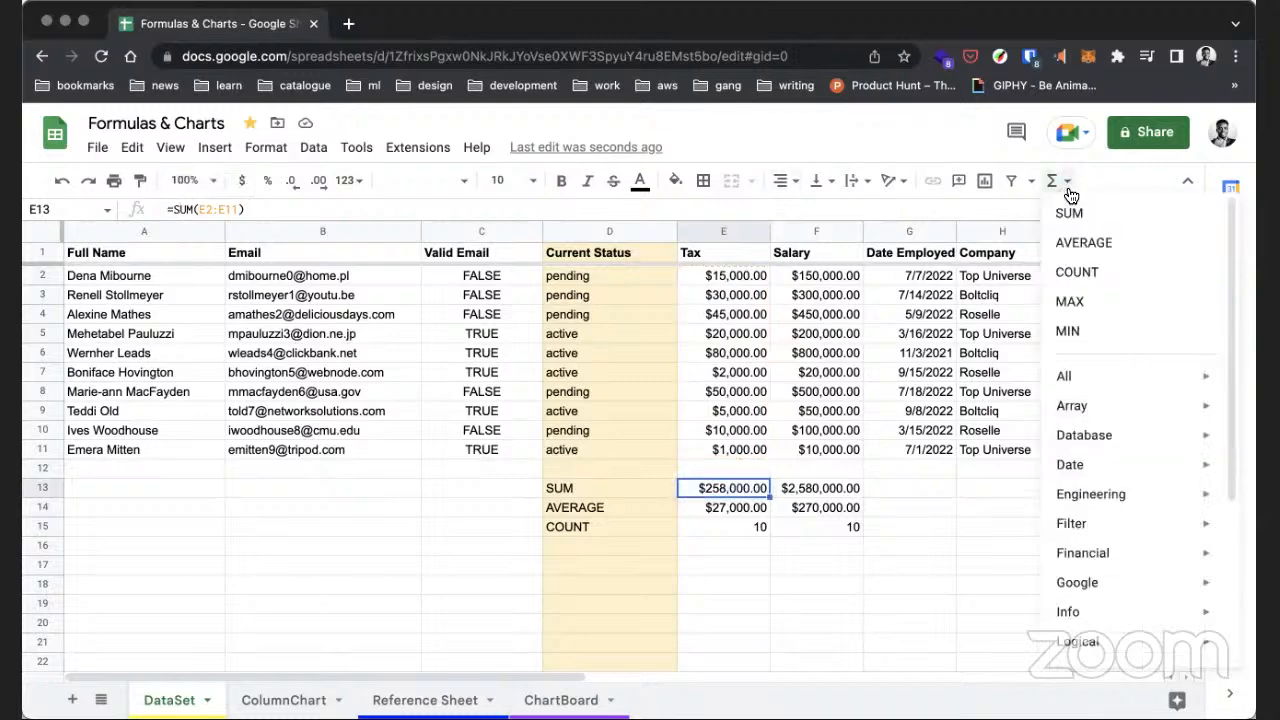
- Start a SUM formula in E17 to expand its syntax help, and discard the formula
{"action": "left_click", "coordinate": [724, 562]}
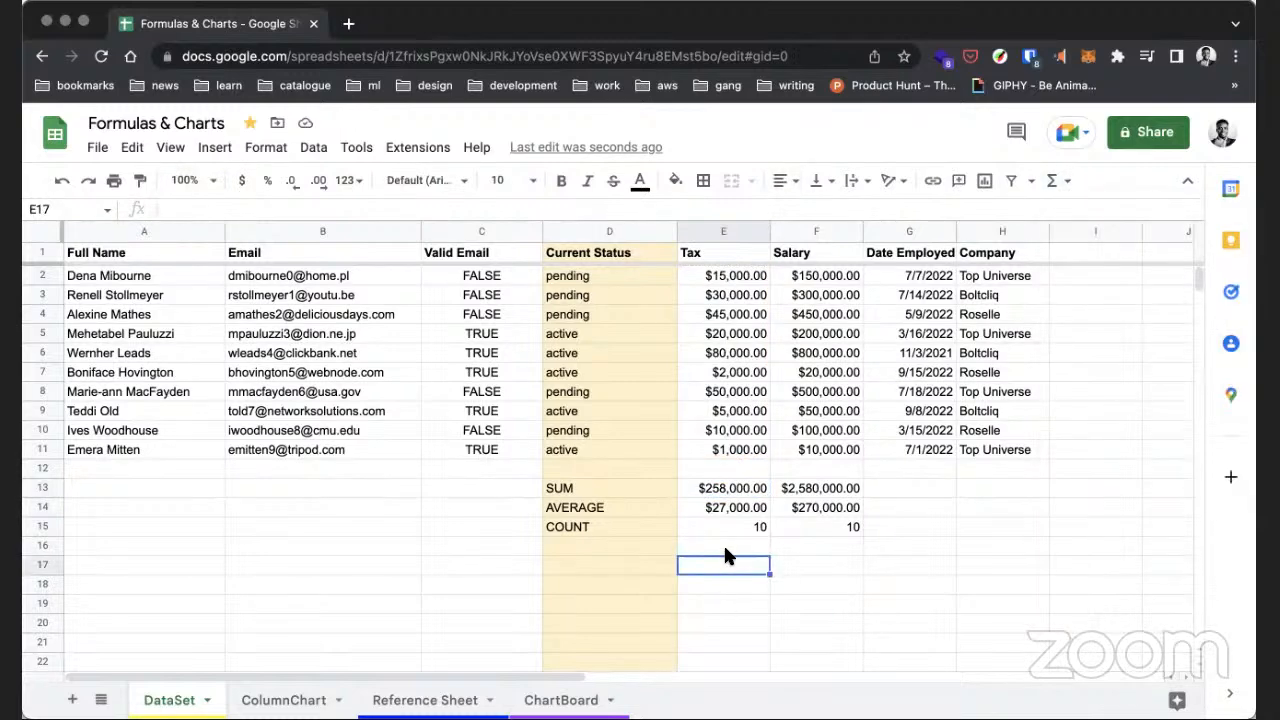
{"action": "type", "text": "=SUM"}
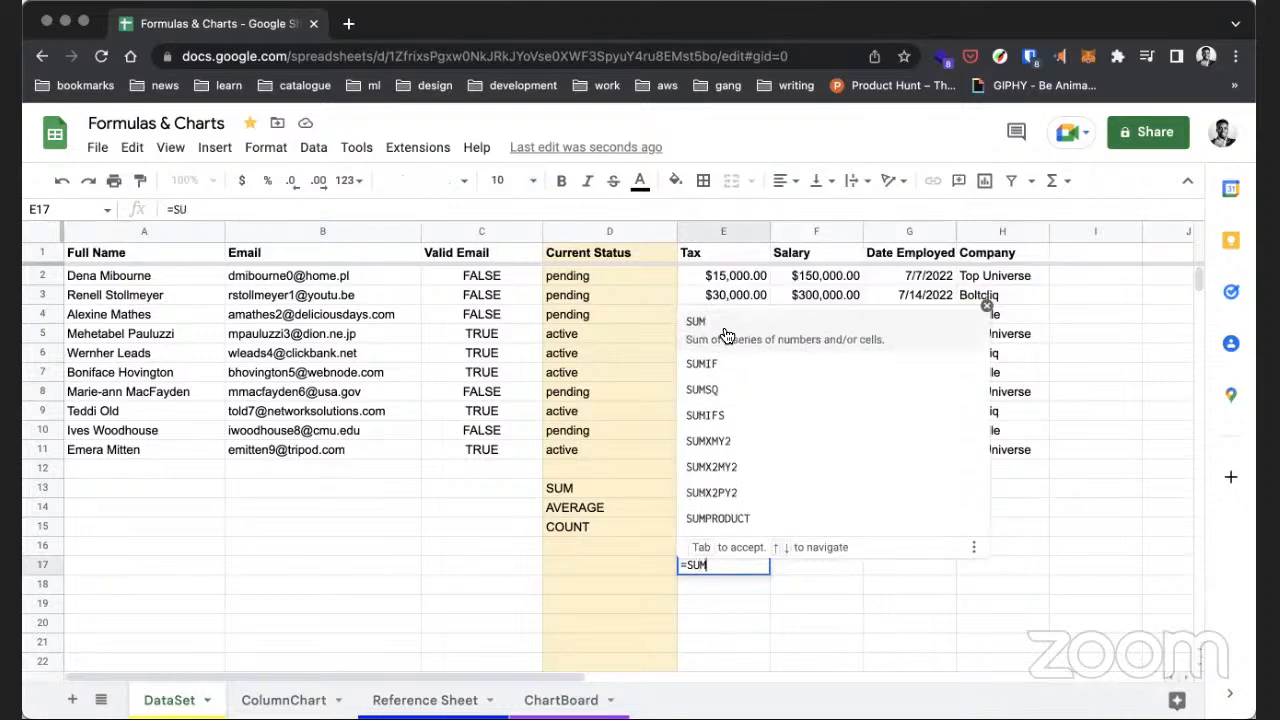
{"action": "left_click", "coordinate": [716, 333]}
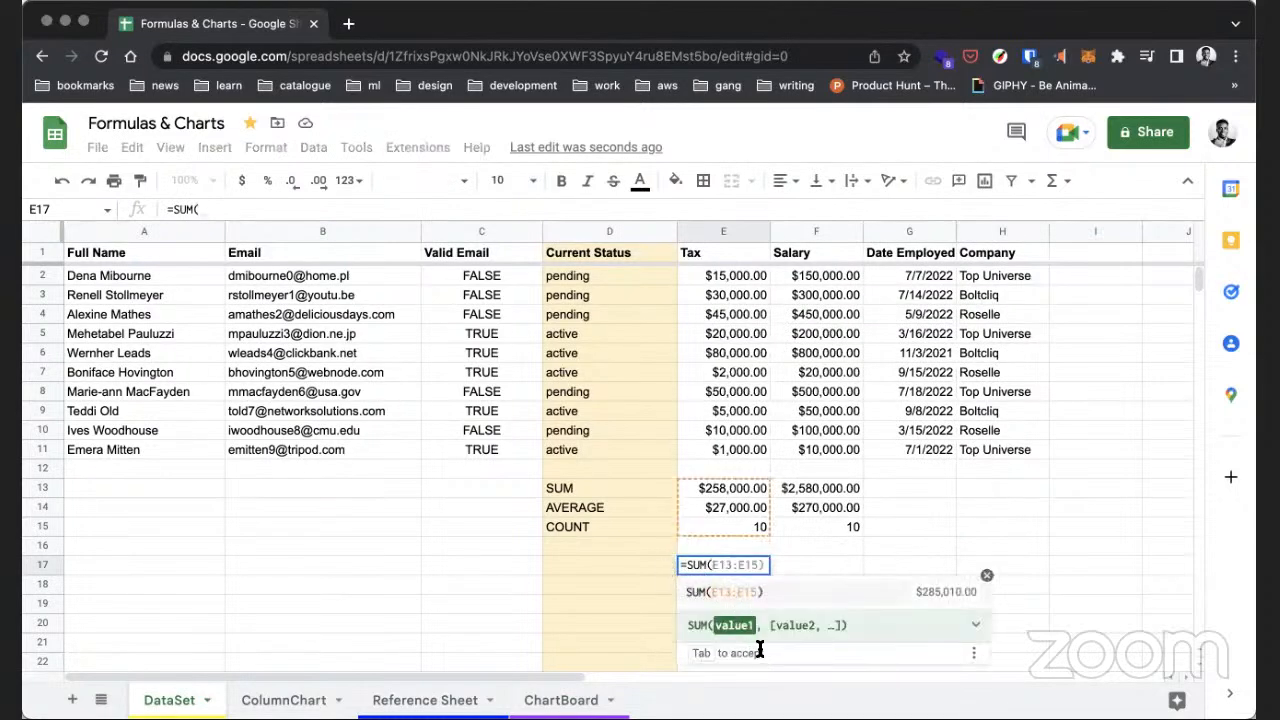
{"action": "left_click", "coordinate": [781, 628]}
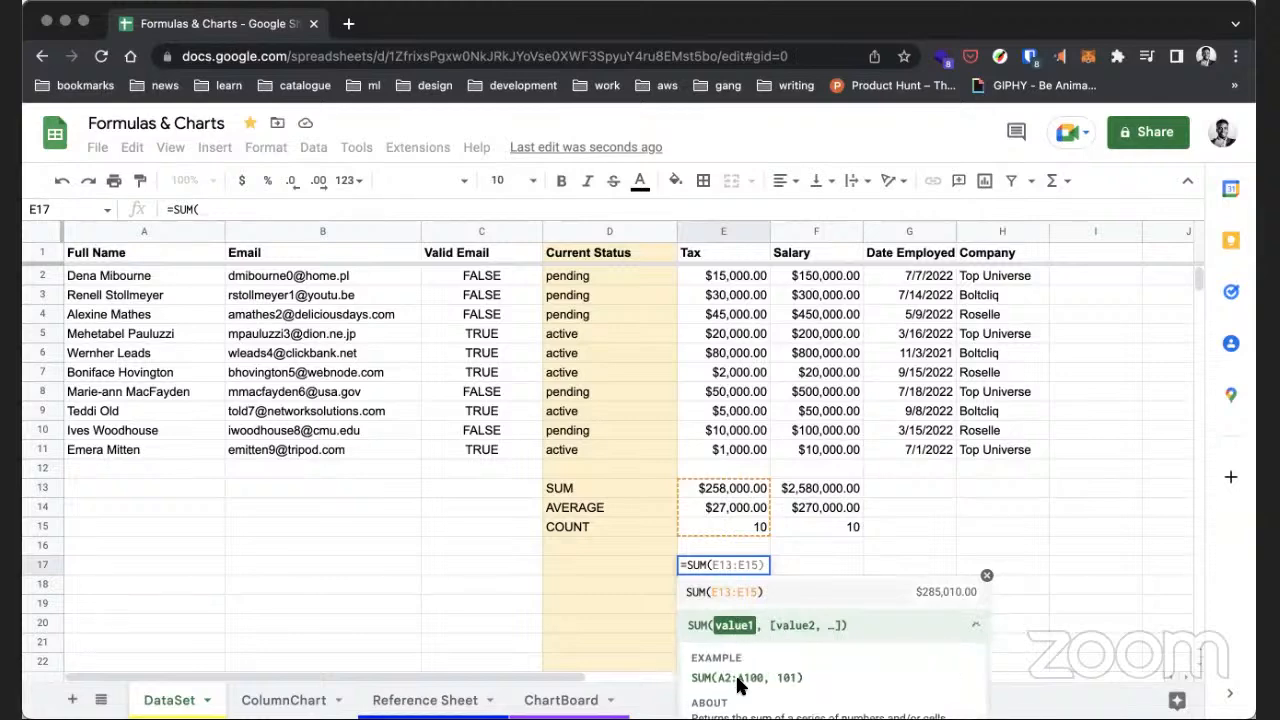
{"action": "left_click", "coordinate": [780, 560]}
{"action": "key", "text": "super+a"}
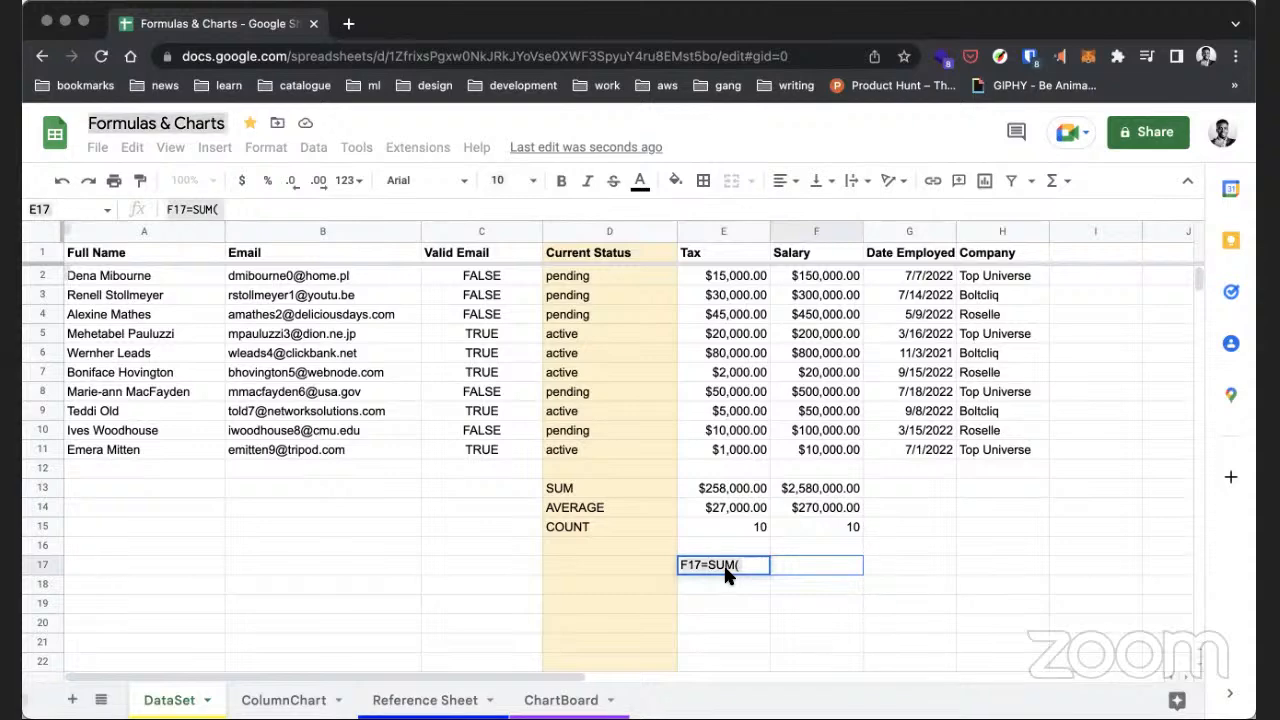
{"action": "key", "text": "Escape"}
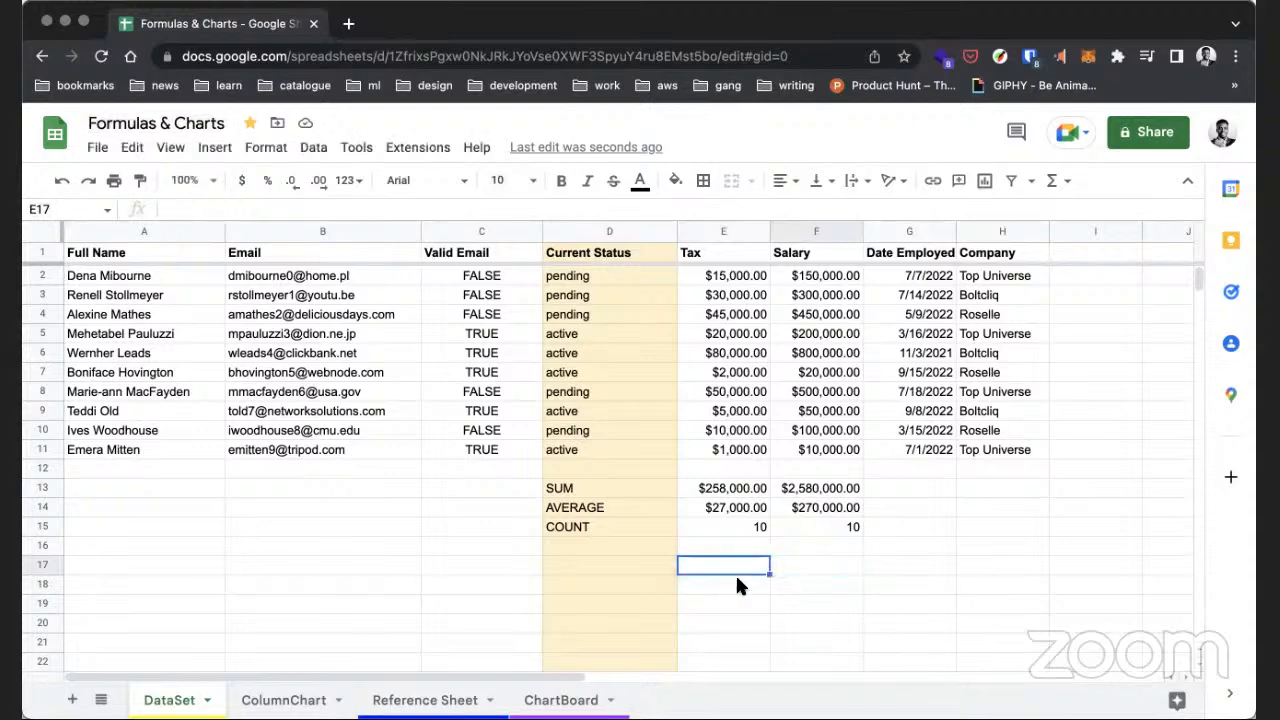
- Read the SUM function's syntax help from the Tax total formula in E13 and close the help
{"action": "double_click", "coordinate": [745, 488]}
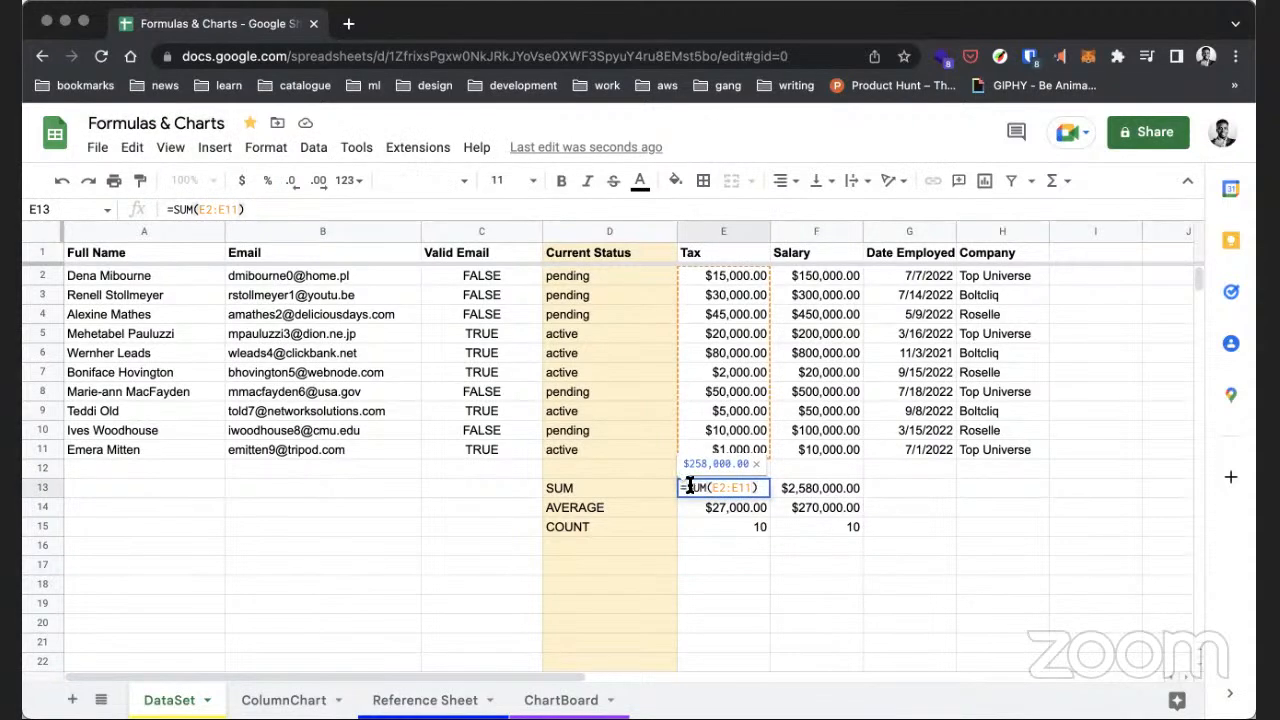
{"action": "left_click", "coordinate": [697, 486]}
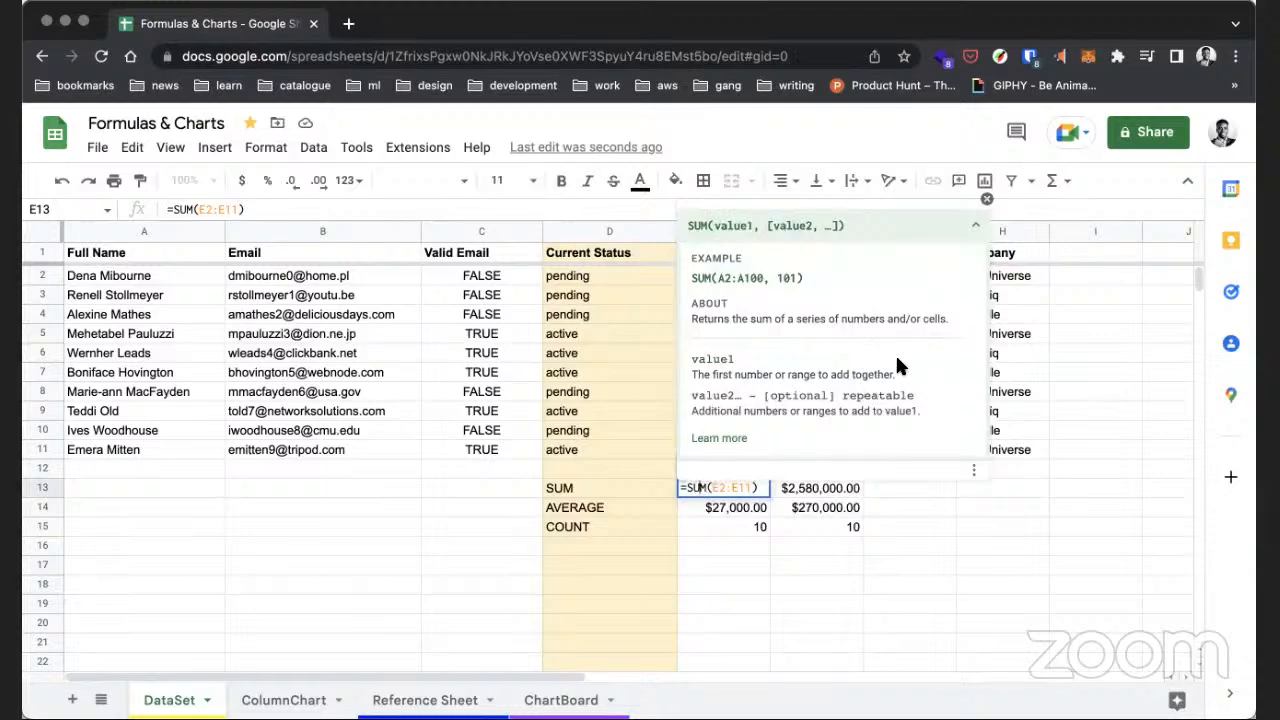
{"action": "left_click", "coordinate": [979, 222]}
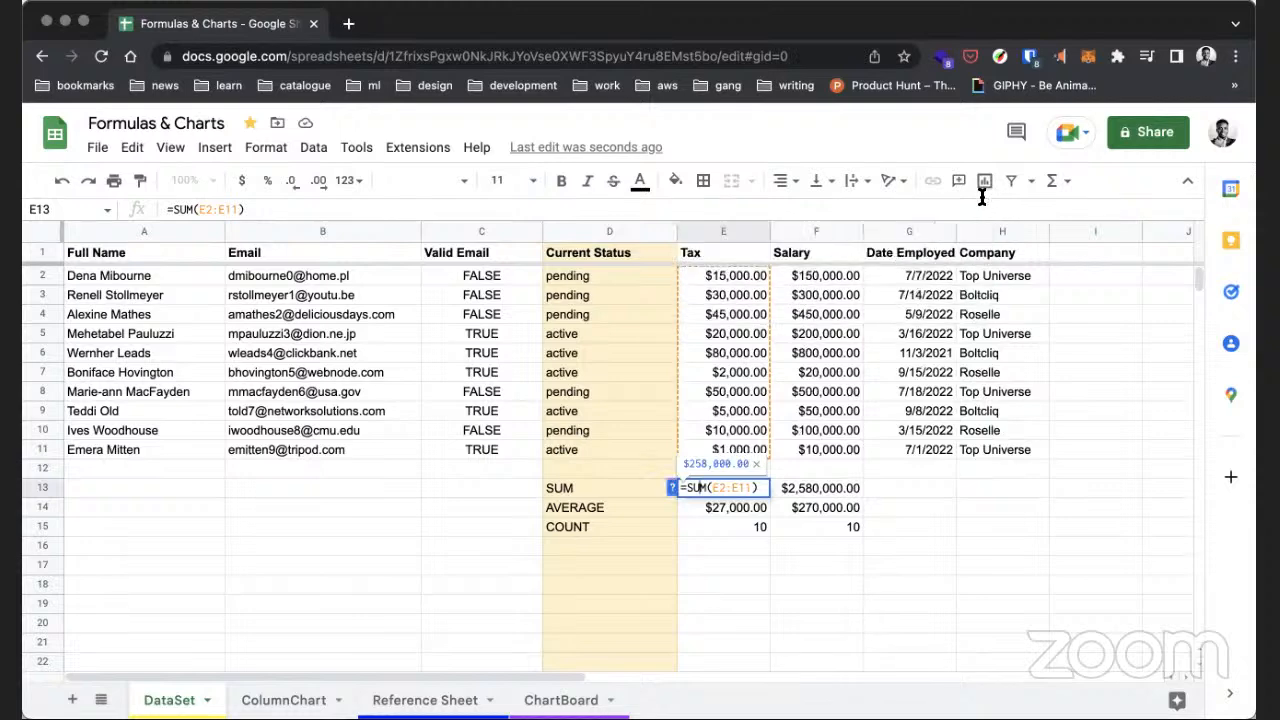
{"action": "left_click", "coordinate": [857, 446]}
{"action": "left_click", "coordinate": [690, 526]}
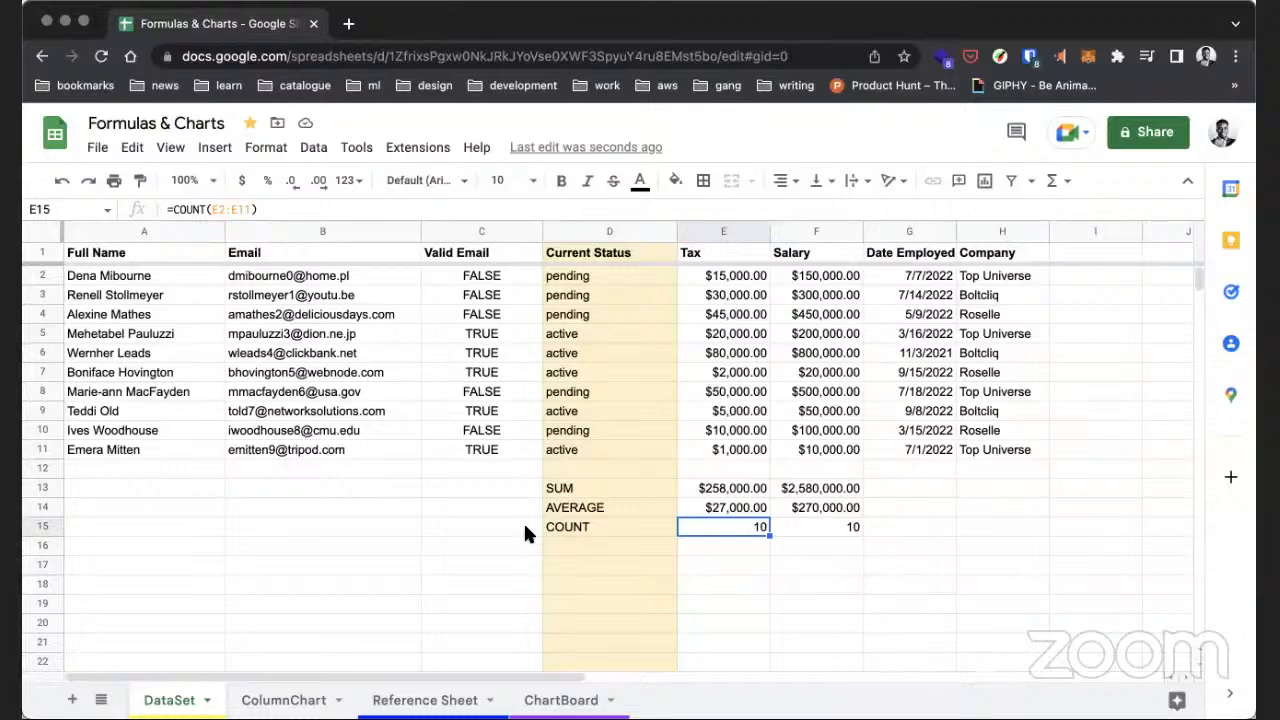
- Enter the sample number 10 in E18 and compute its remainder in E19 with =MOD(E18, 2)
{"action": "left_click", "coordinate": [594, 548]}
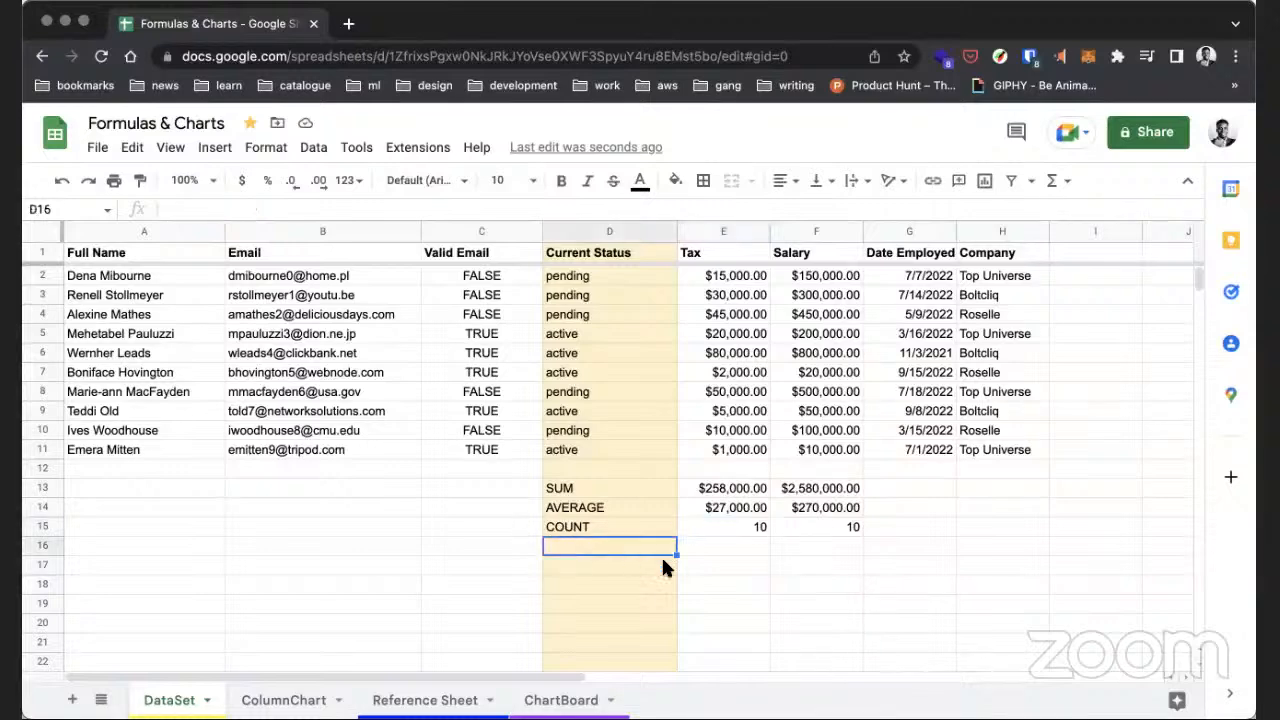
{"action": "left_click", "coordinate": [727, 588]}
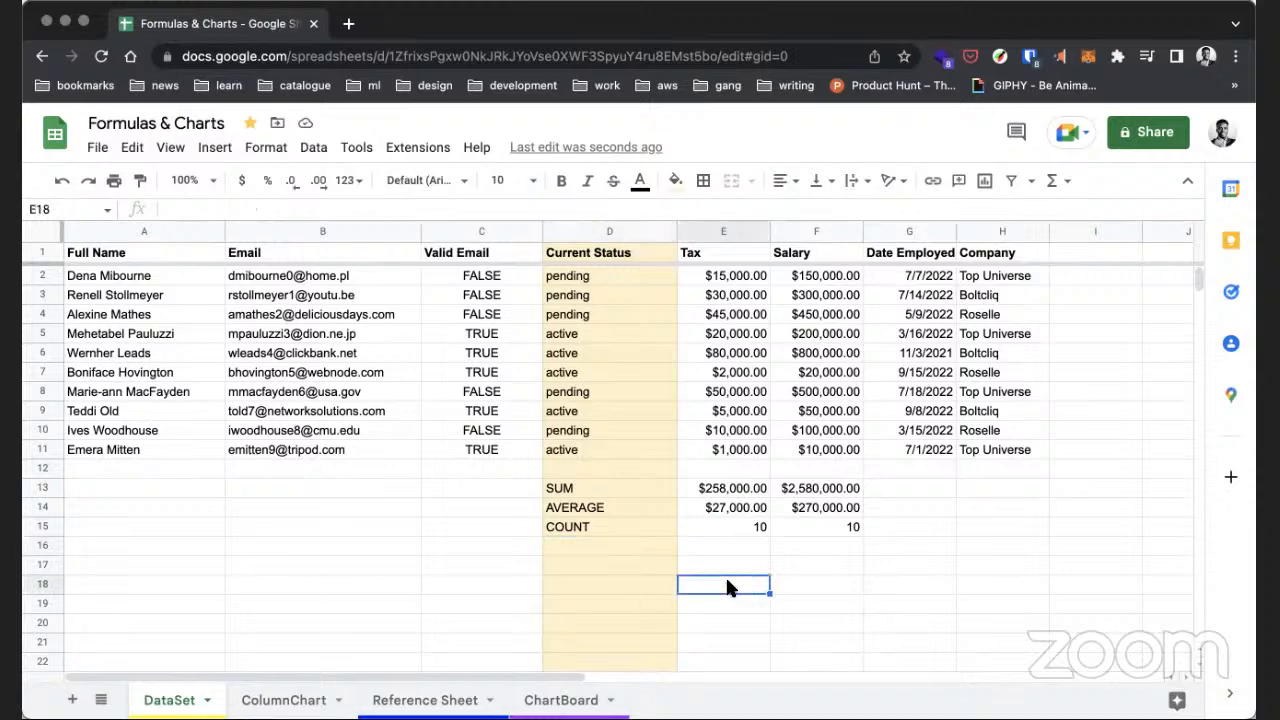
{"action": "type", "text": "10"}
{"action": "key", "text": "Return"}
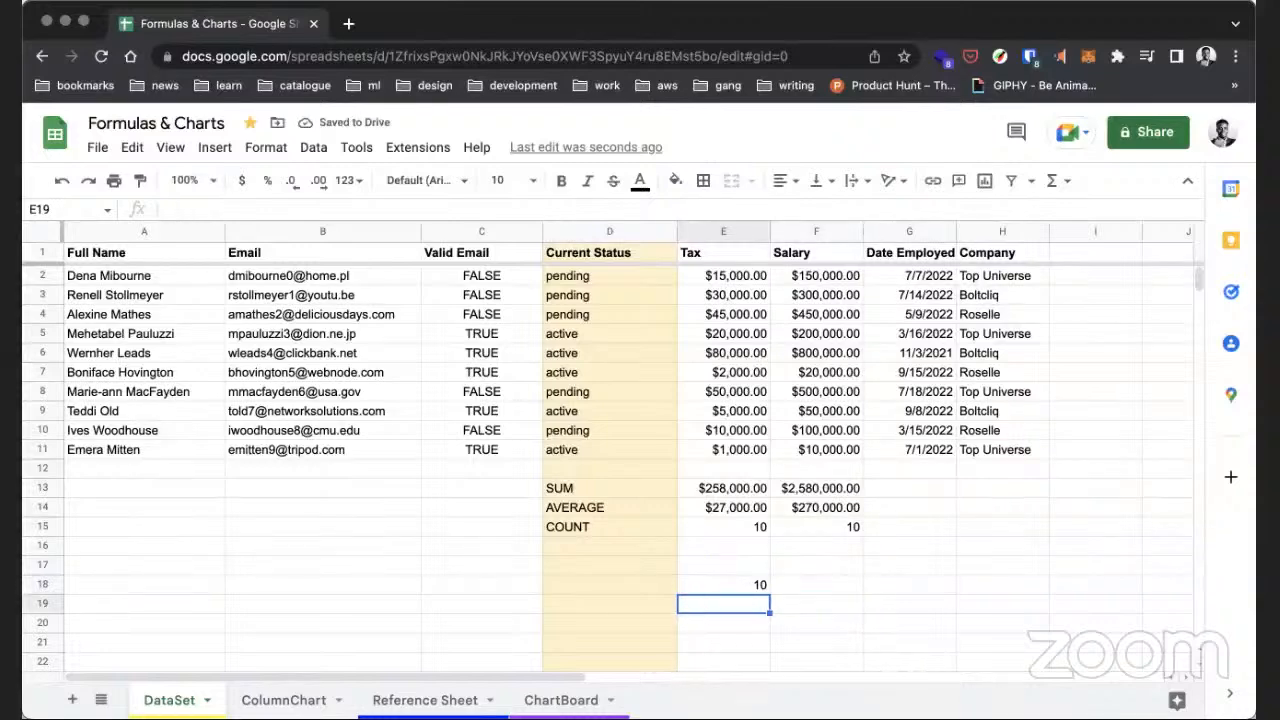
{"action": "type", "text": "="}
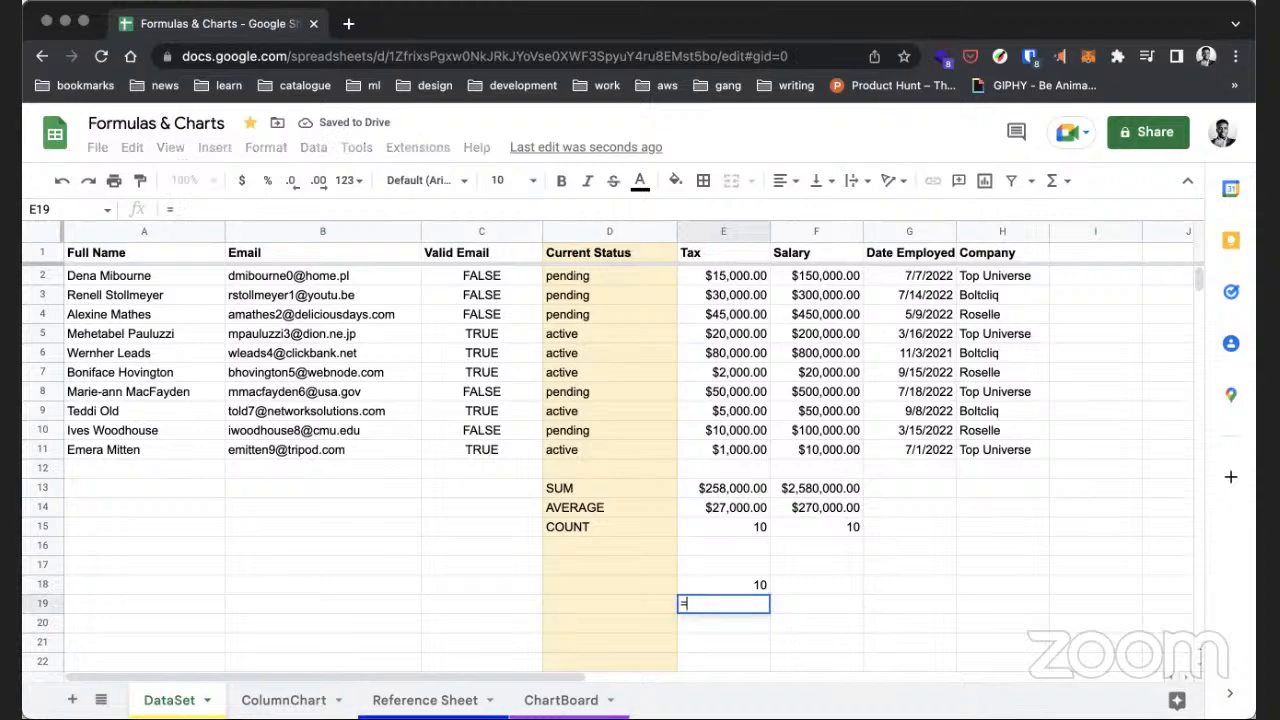
{"action": "type", "text": "MOD("}
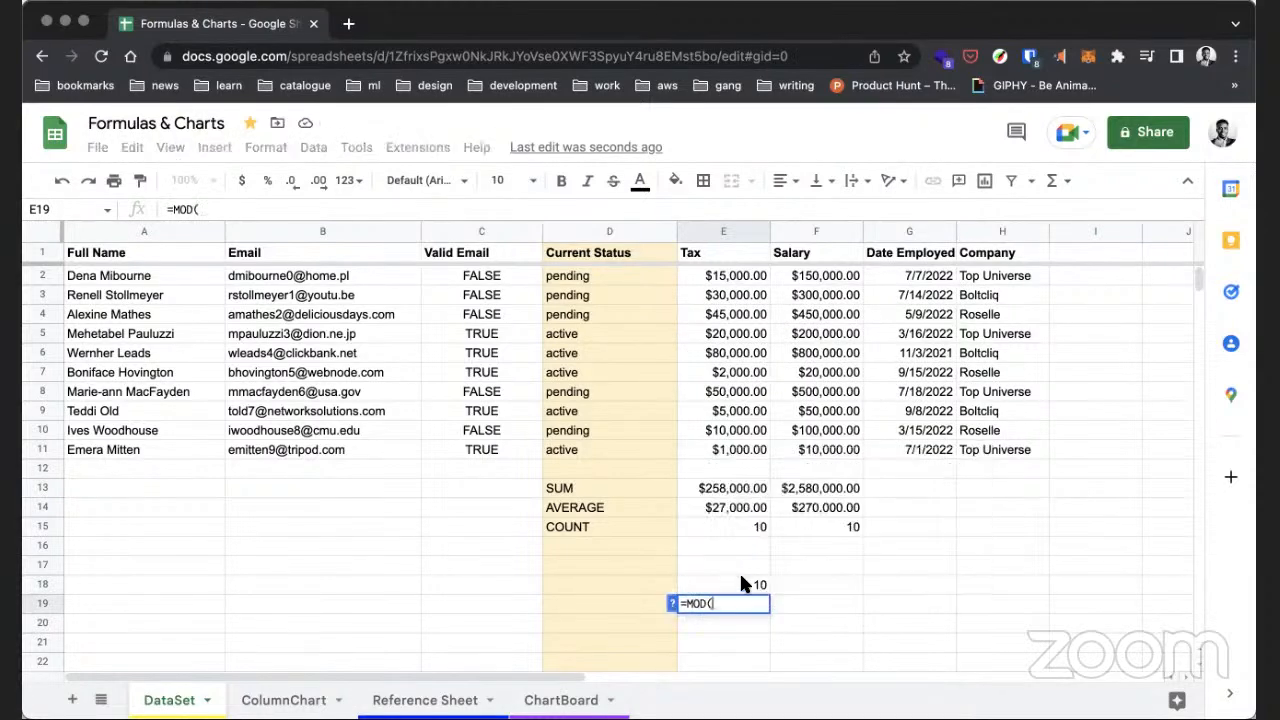
{"action": "type", "text": "E18"}
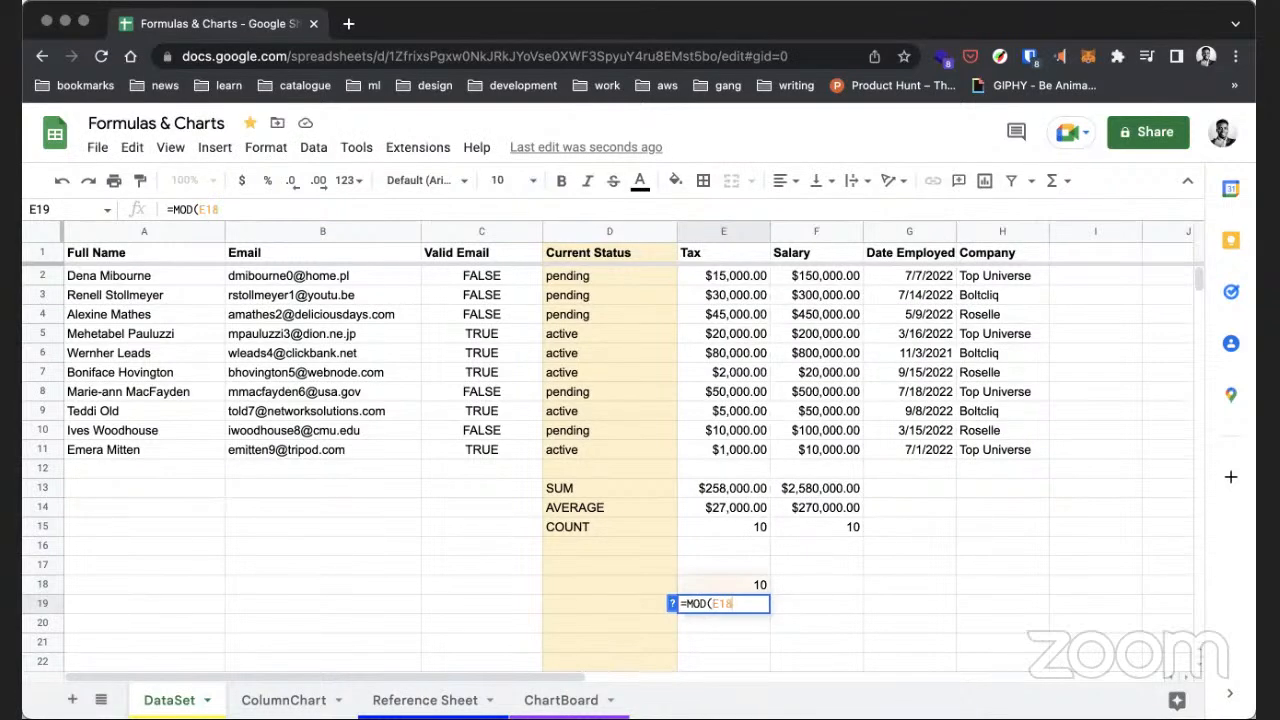
{"action": "type", "text": ", 2)"}
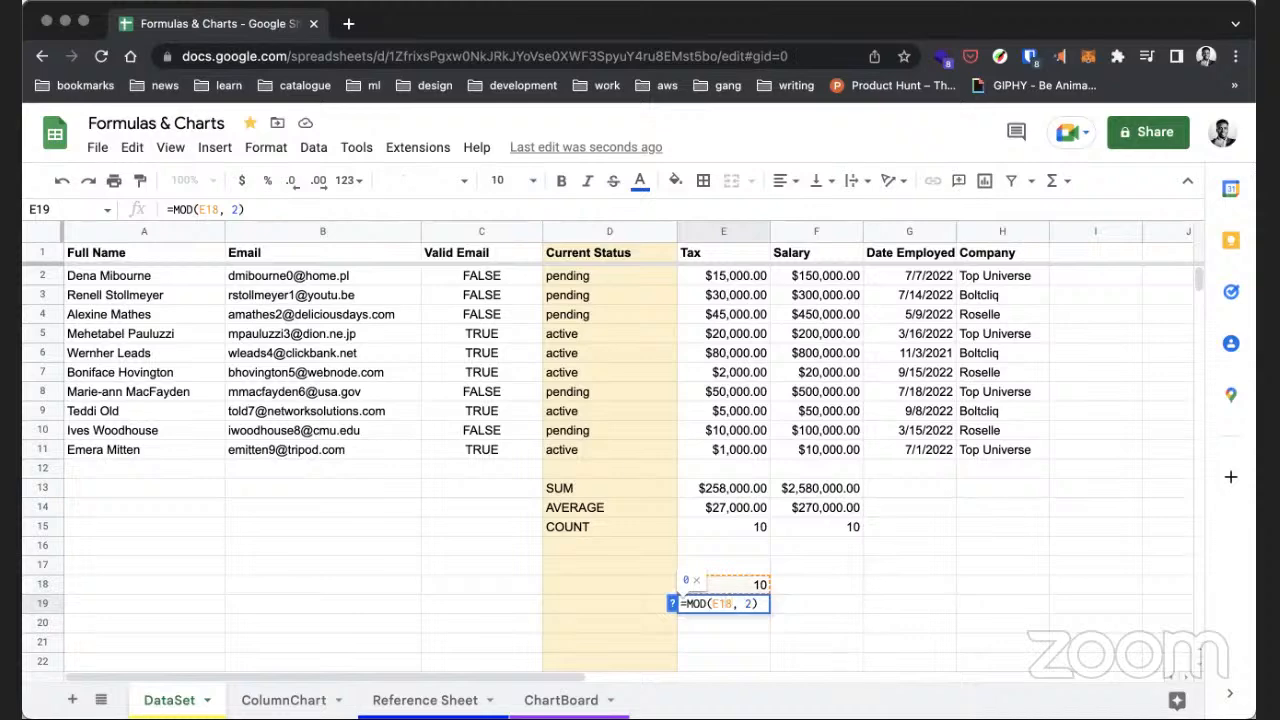
{"action": "key", "text": "Return"}
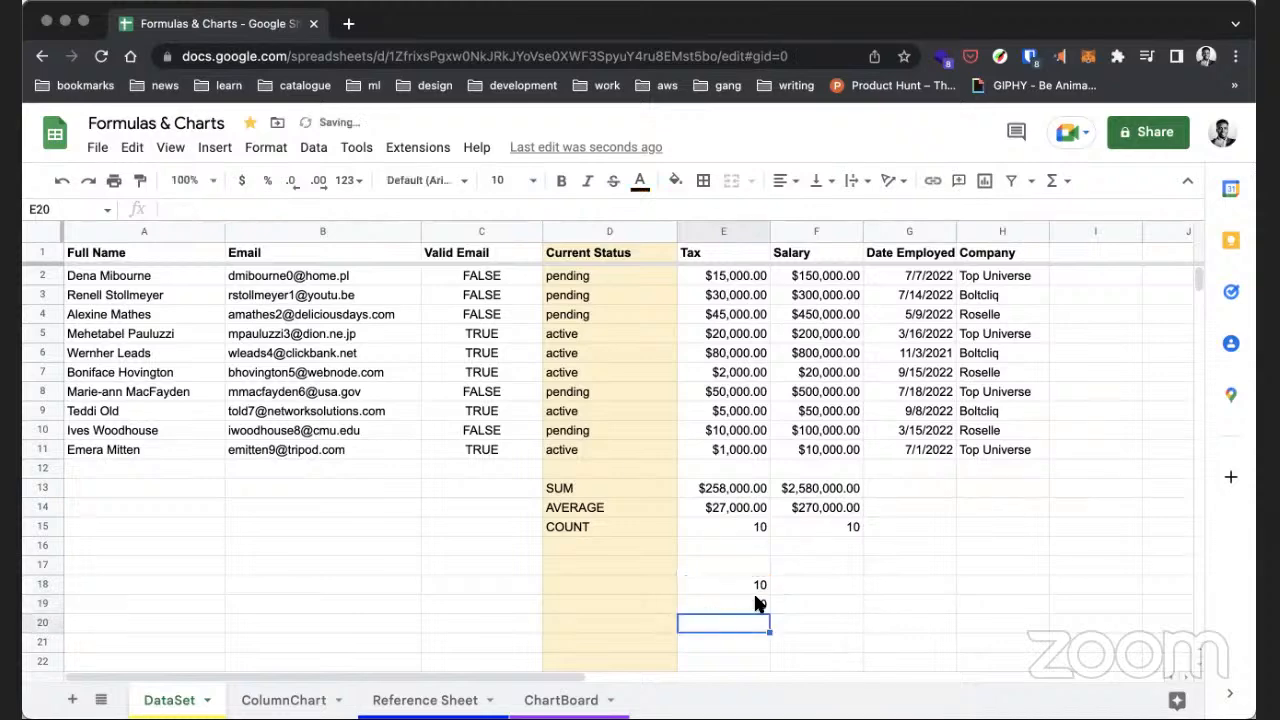
- Change the divisor in the E19 formula to 3 so it reads =MOD(E18, 3)
{"action": "left_click", "coordinate": [751, 600]}
{"action": "key", "text": "Return"}
{"action": "key", "text": "BackSpace"}
{"action": "key", "text": "BackSpace"}
{"action": "type", "text": "3)"}
{"action": "key", "text": "Return"}
{"action": "left_click", "coordinate": [757, 597]}
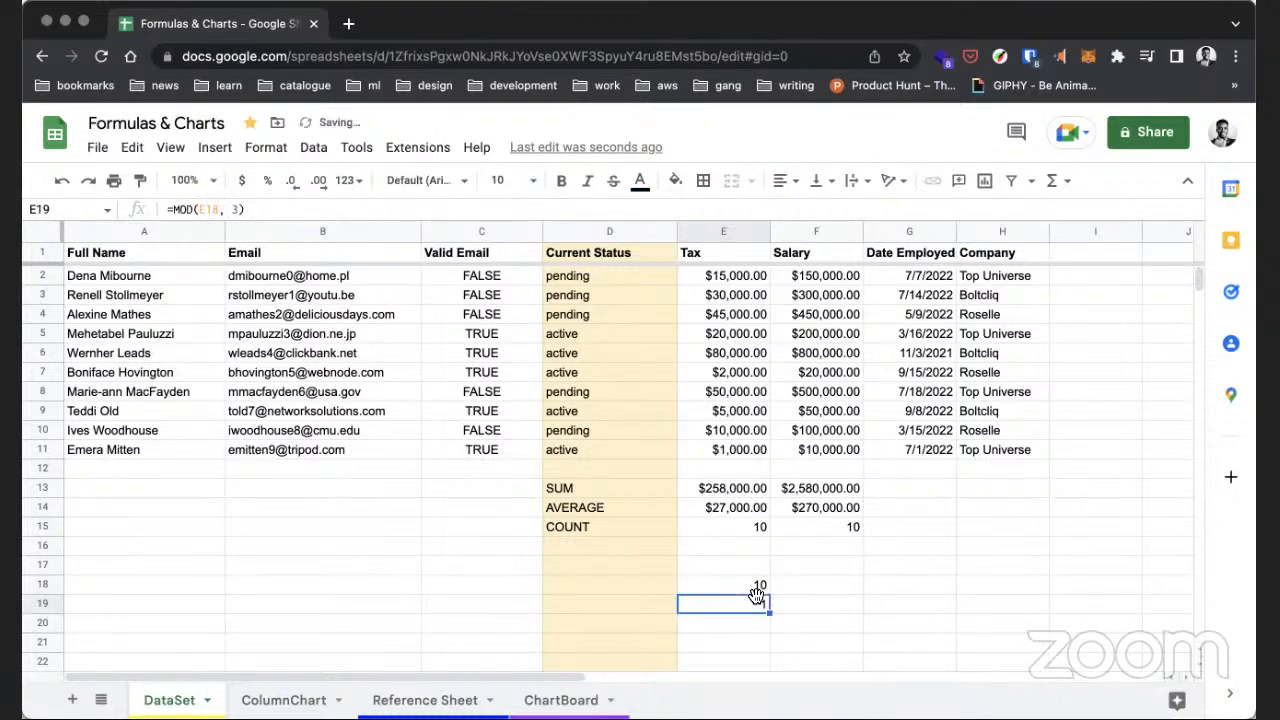
{"action": "key", "text": "Return"}
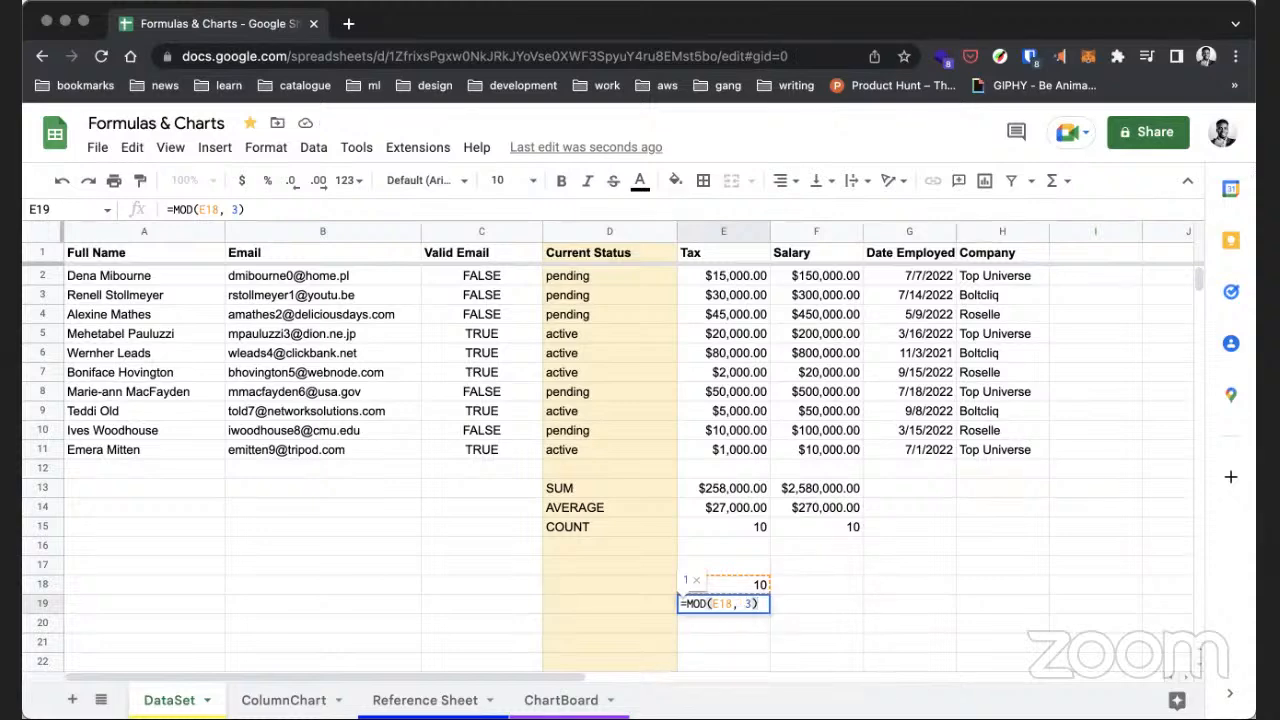
{"action": "key", "text": "Return"}
- Clear the sample number and its MOD formula from E18 and E19
{"action": "left_click", "coordinate": [740, 571]}
{"action": "left_click", "coordinate": [739, 582]}
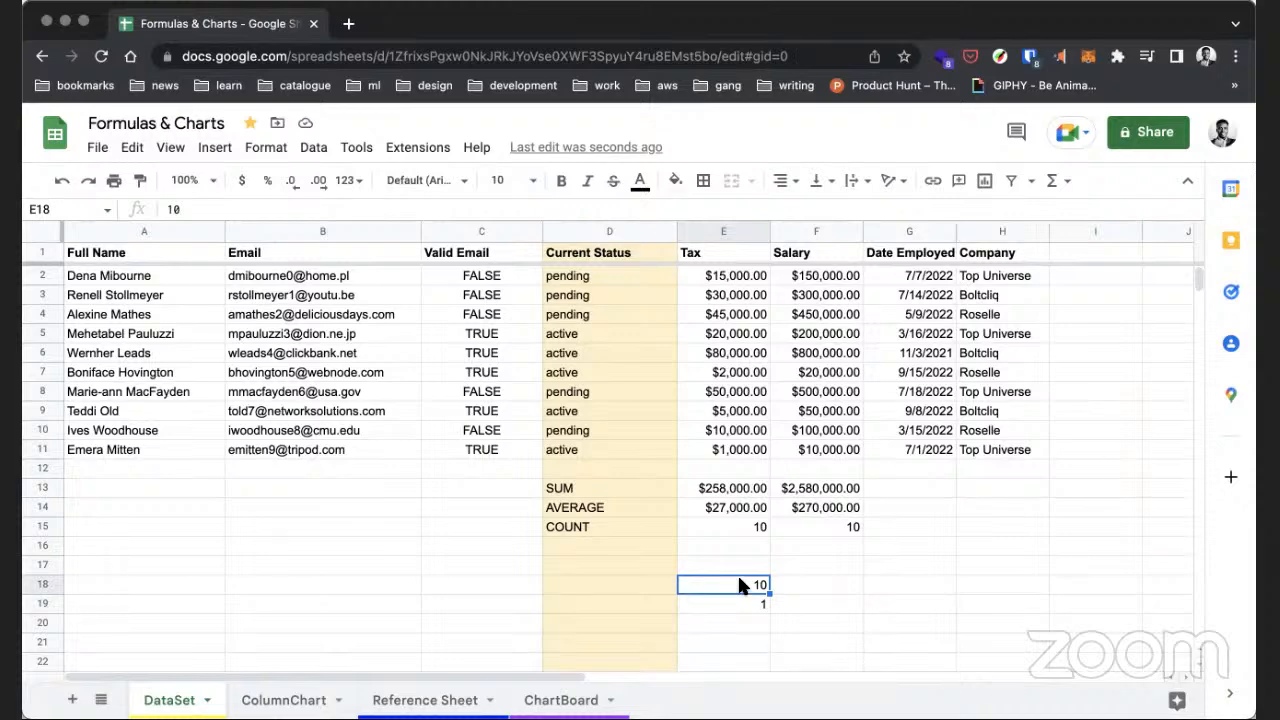
{"action": "key", "text": "Delete"}
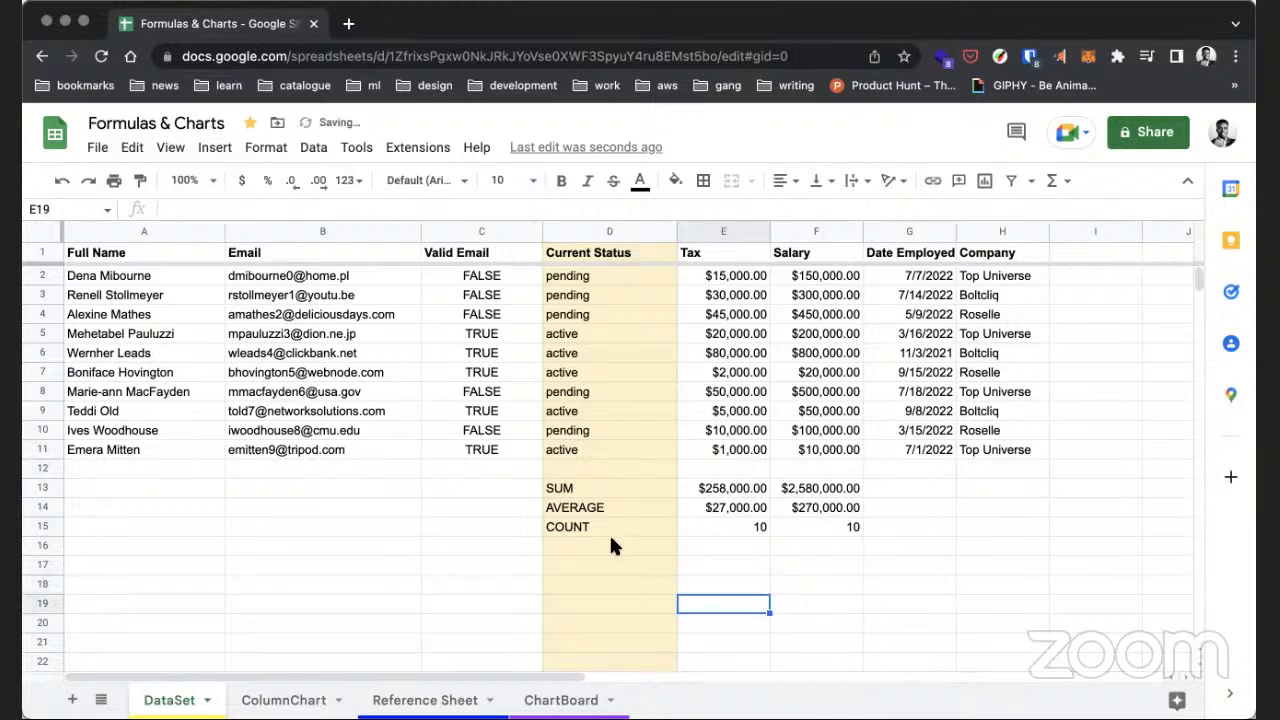
- Label cell D16 MODULUS below the COUNT row
{"action": "left_click", "coordinate": [609, 544]}
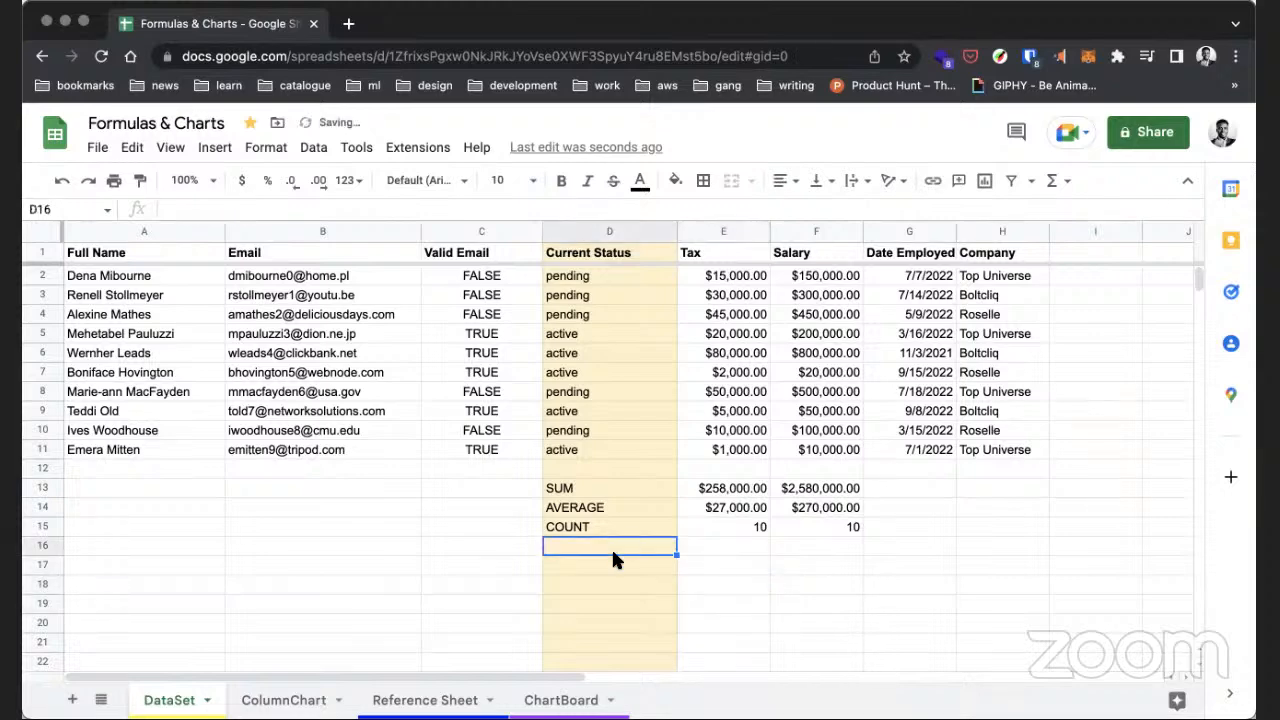
{"action": "double_click", "coordinate": [587, 542]}
{"action": "type", "text": "MODULUS"}
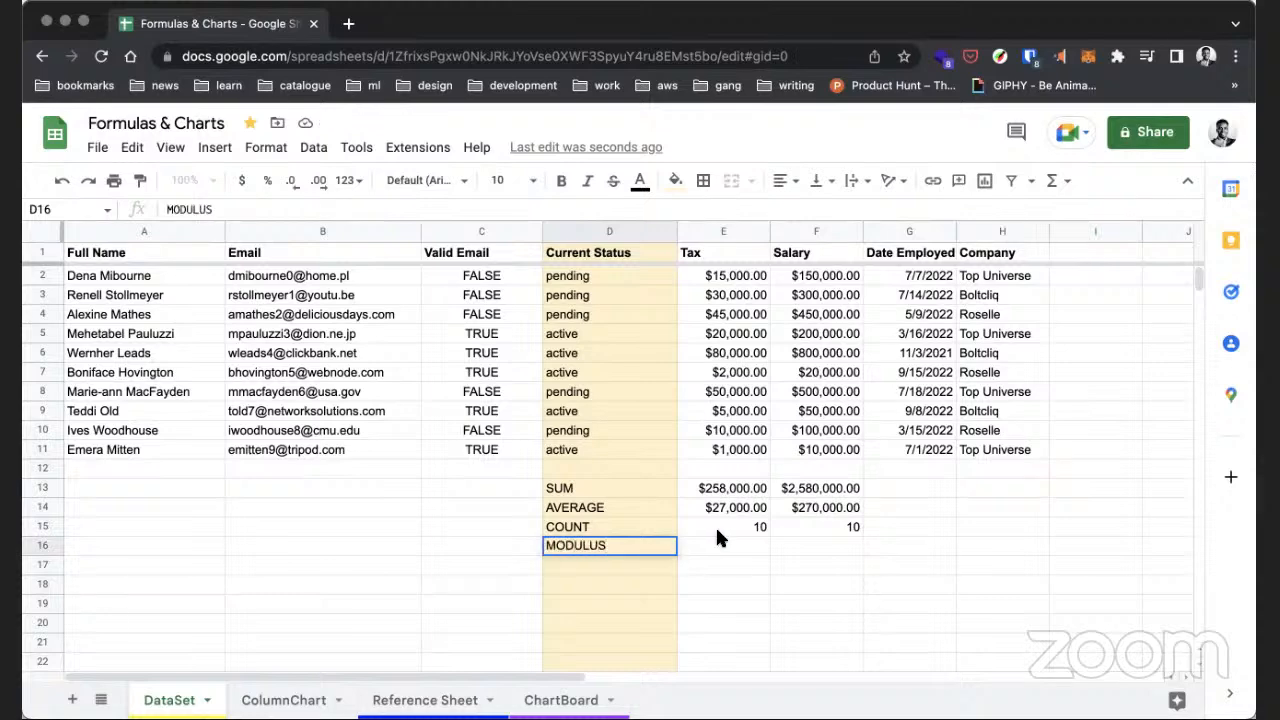
{"action": "left_click", "coordinate": [715, 527]}
{"action": "left_click", "coordinate": [713, 542]}
{"action": "double_click", "coordinate": [718, 545]}
{"action": "left_click", "coordinate": [752, 524]}
{"action": "left_click_drag", "start_coordinate": [750, 520], "coordinate": [746, 540]}
{"action": "key", "text": "super+z"}
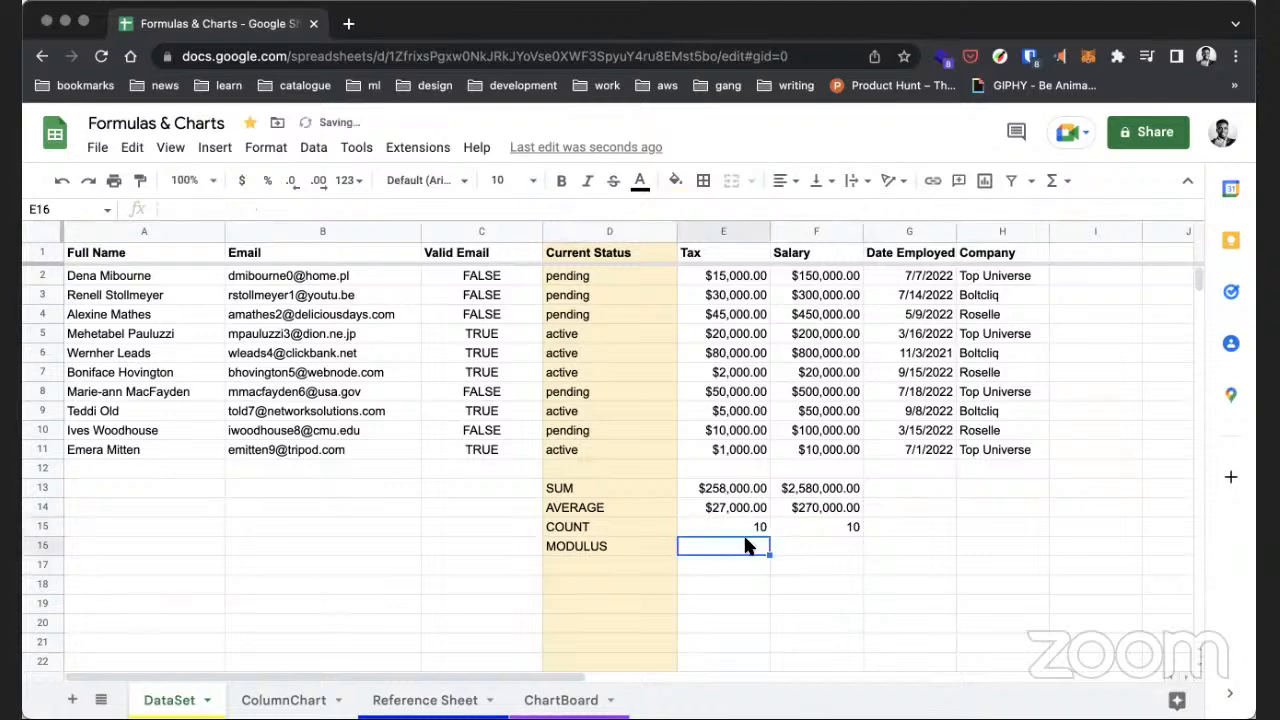
- Compute the remainder of the Tax count in E16 with the formula =MOD(E15, 3)
{"action": "type", "text": "=MOD("}
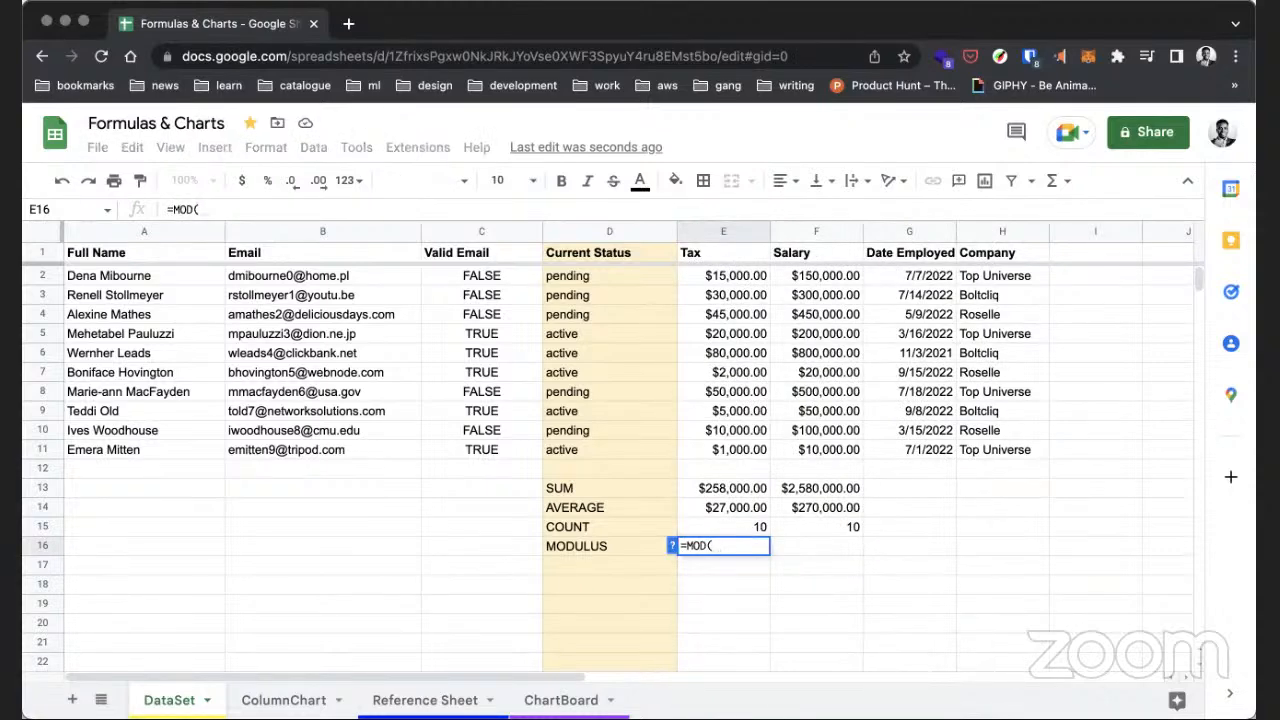
{"action": "type", "text": "E"}
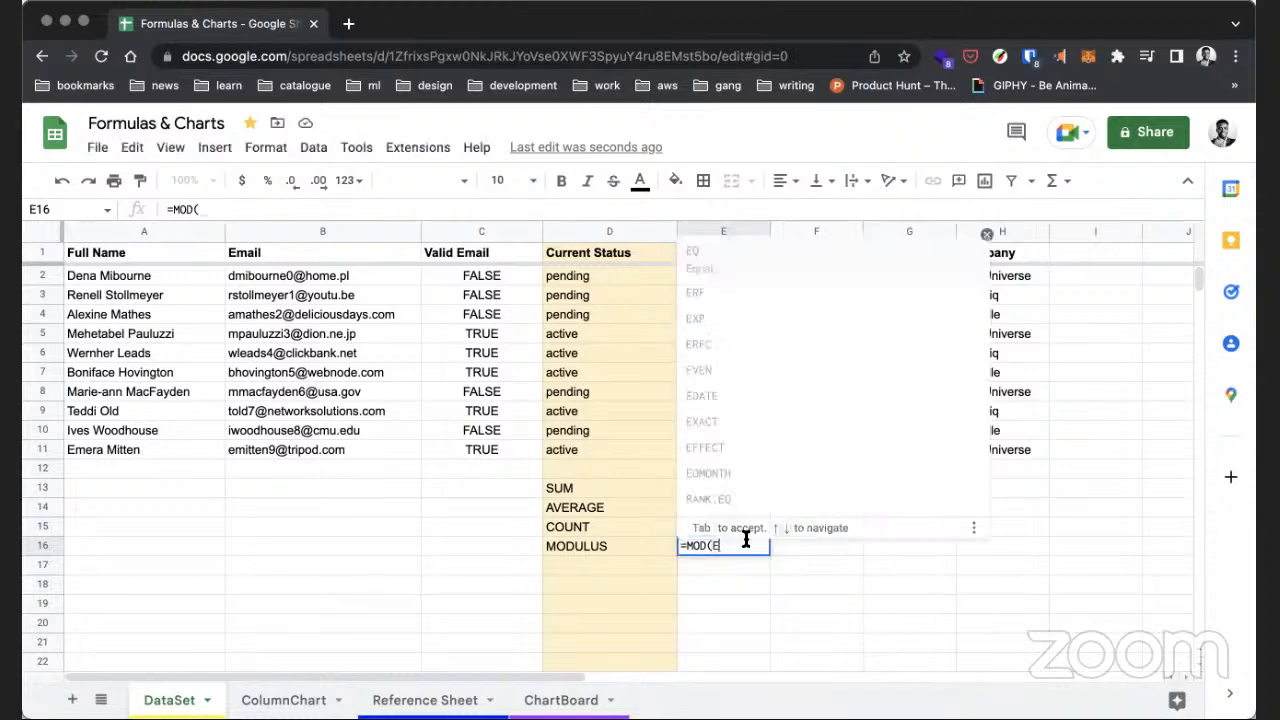
{"action": "type", "text": "15"}
{"action": "type", "text": ", 2"}
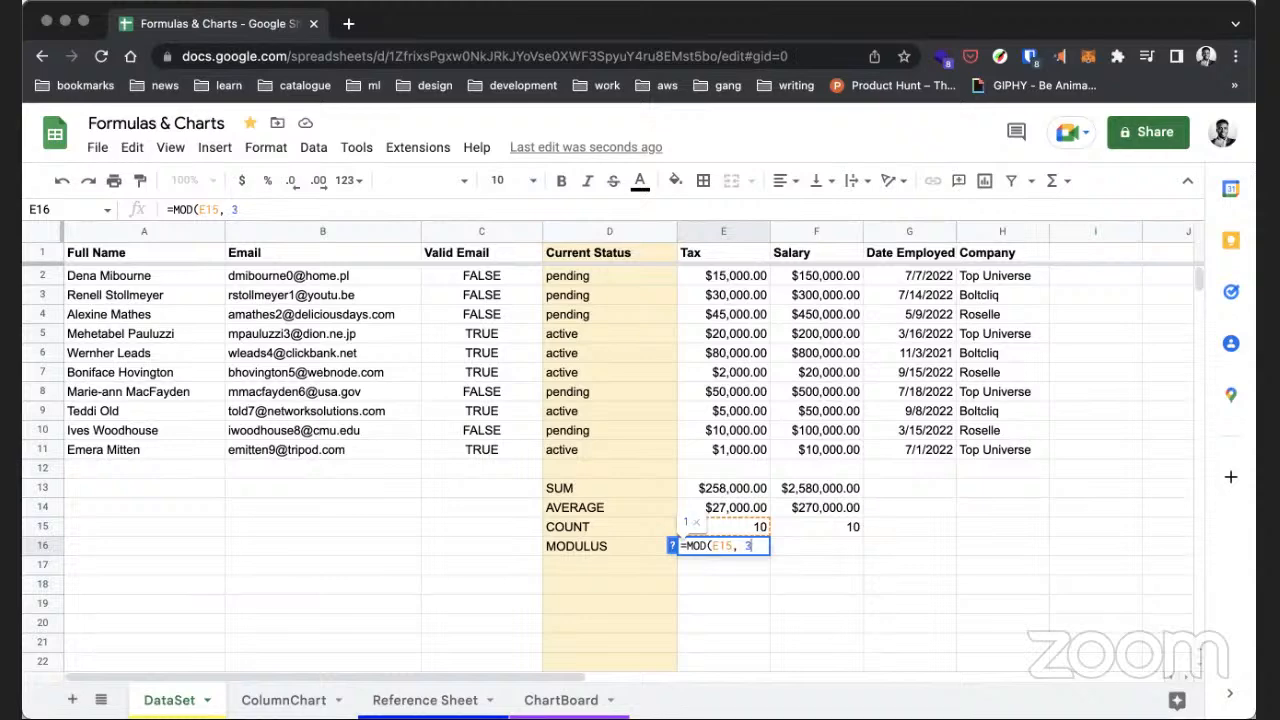
{"action": "type", "text": ")"}
{"action": "key", "text": "Return"}
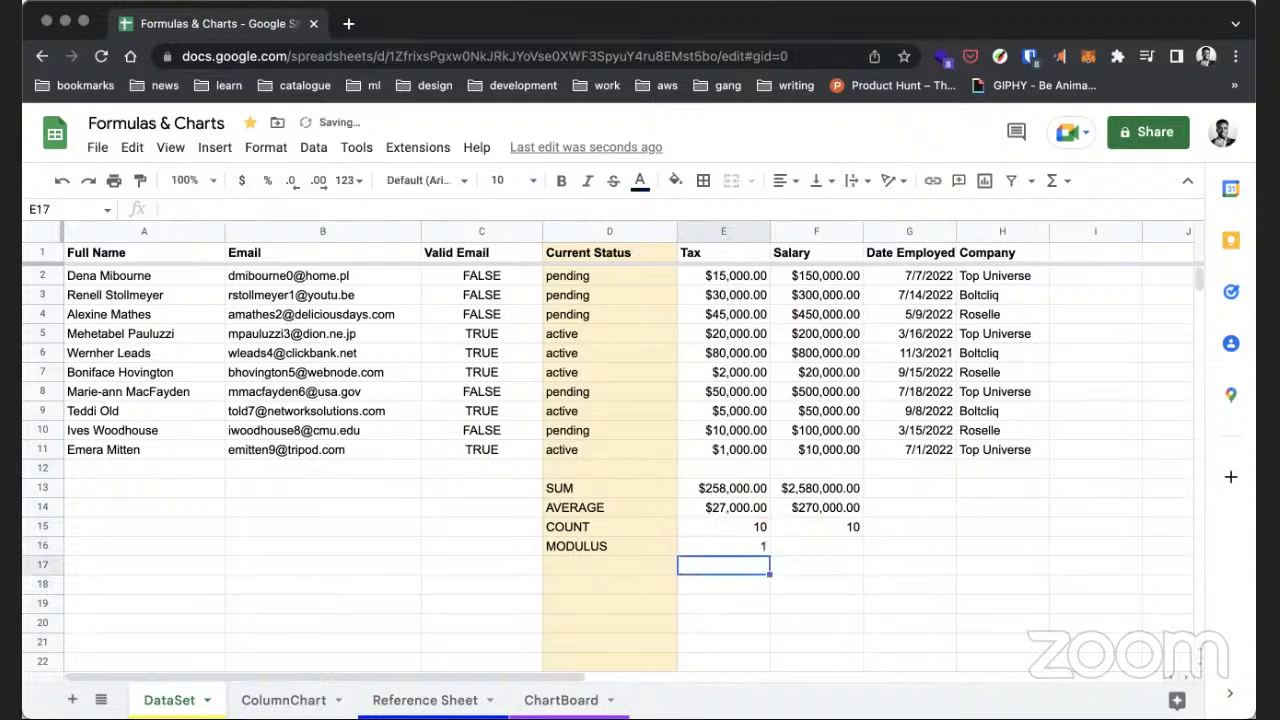
- Label cell D17 POWER below the MODULUS row
{"action": "key", "text": "Left"}
{"action": "type", "text": "POWER"}
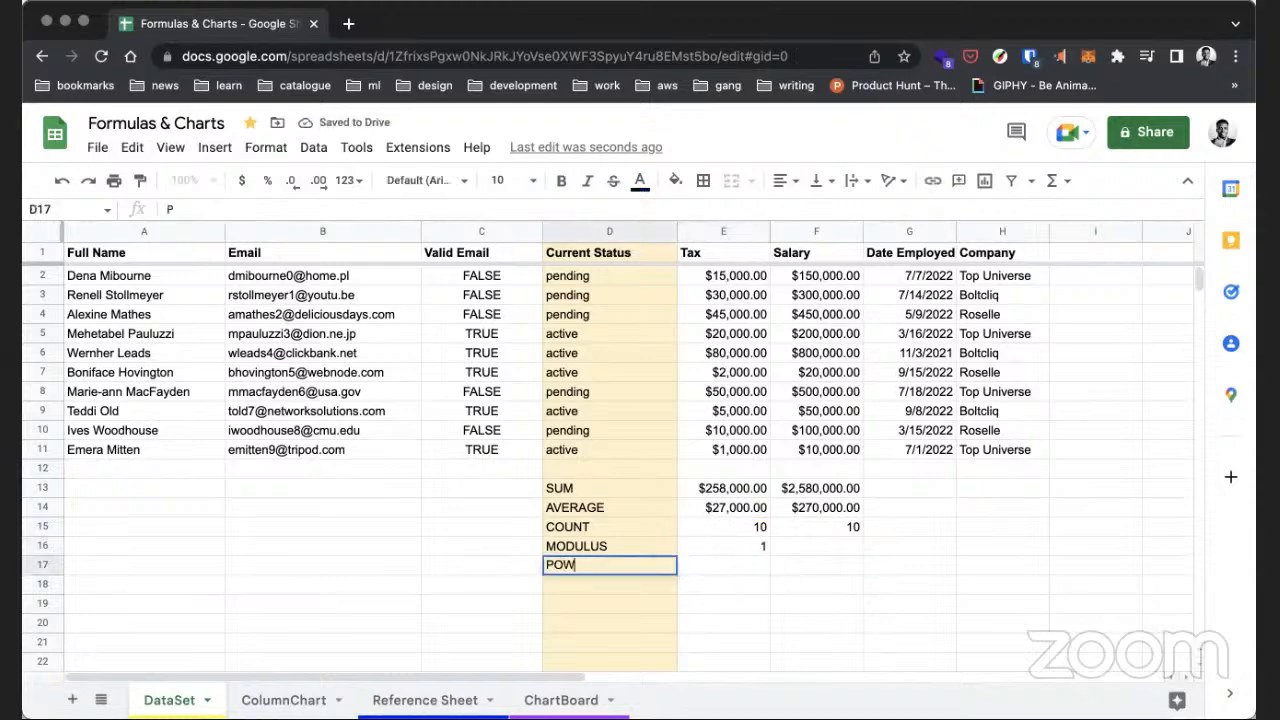
{"action": "left_click", "coordinate": [737, 562]}
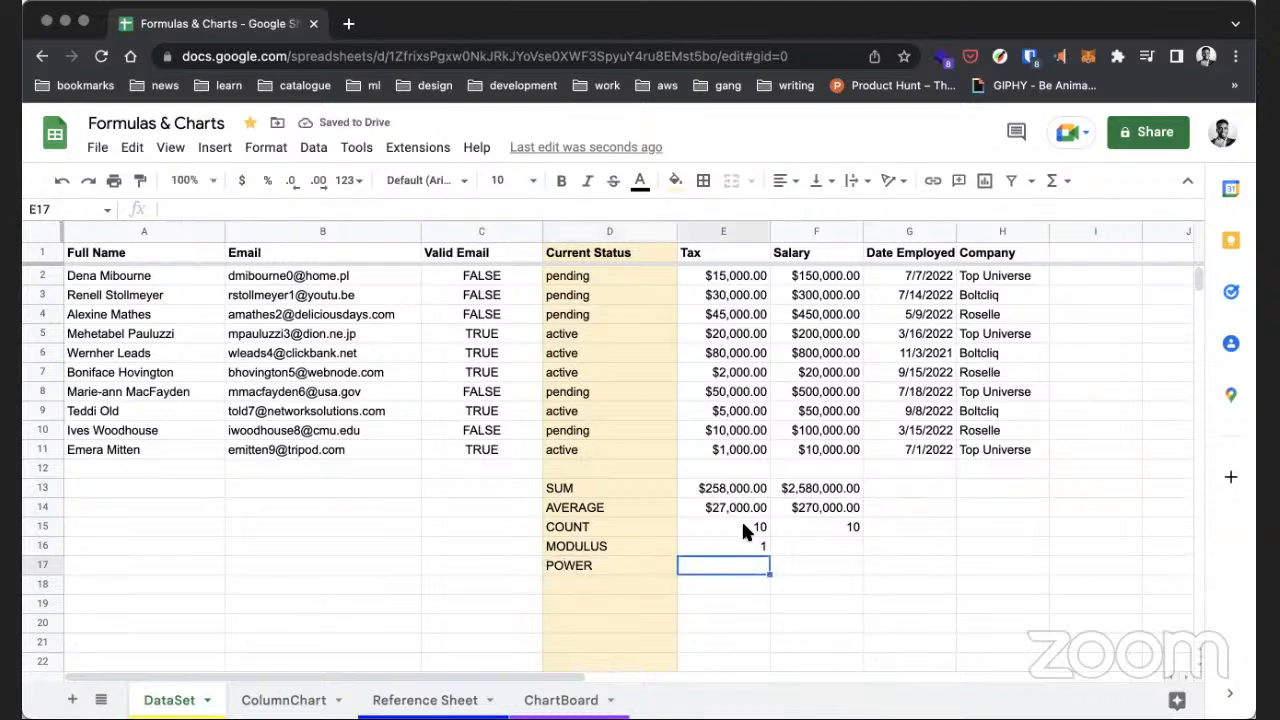
- Square the Tax count in E17 with the formula =POWER(E15,2)
{"action": "left_click", "coordinate": [742, 524]}
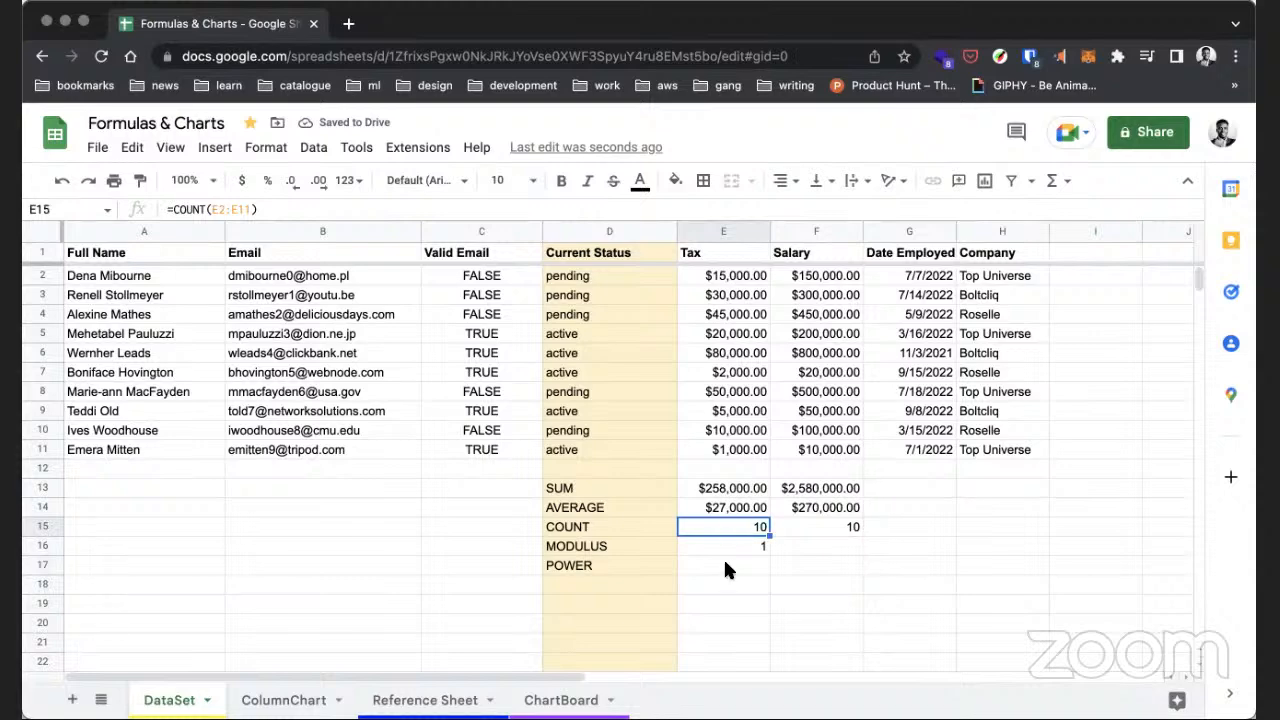
{"action": "left_click", "coordinate": [724, 563]}
{"action": "left_click", "coordinate": [760, 526]}
{"action": "left_click", "coordinate": [726, 564]}
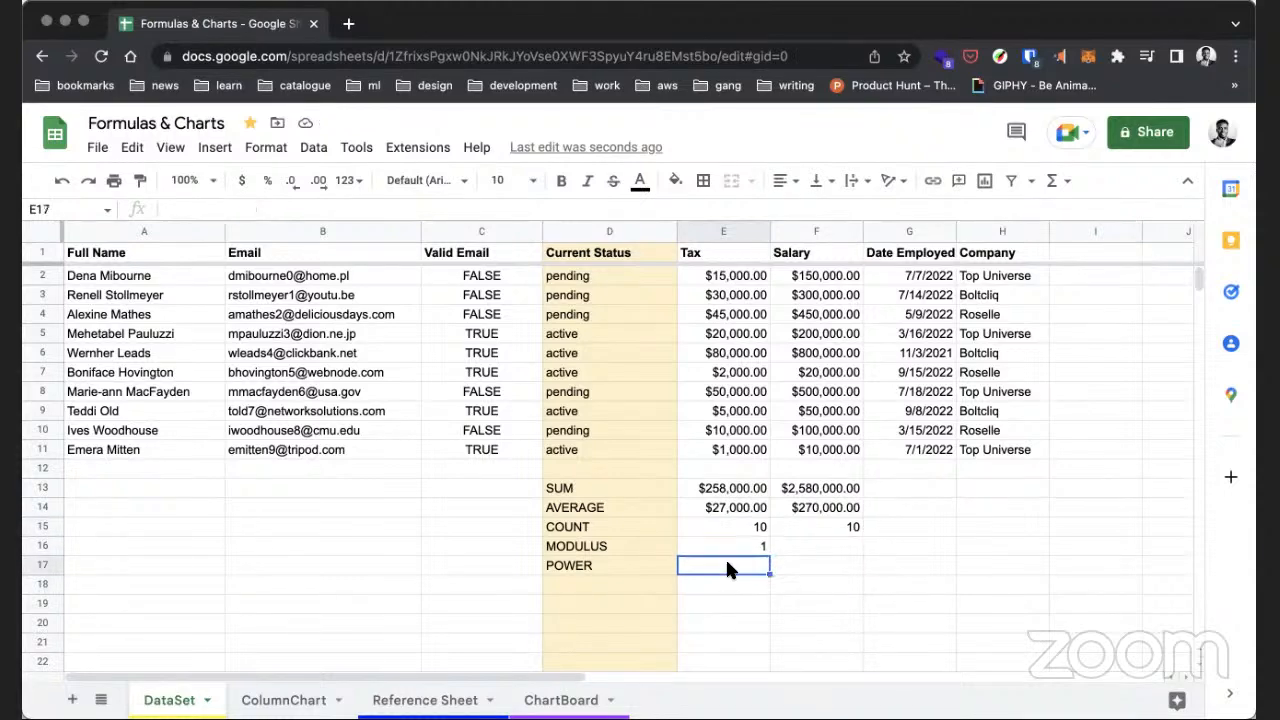
{"action": "type", "text": "=POWRE"}
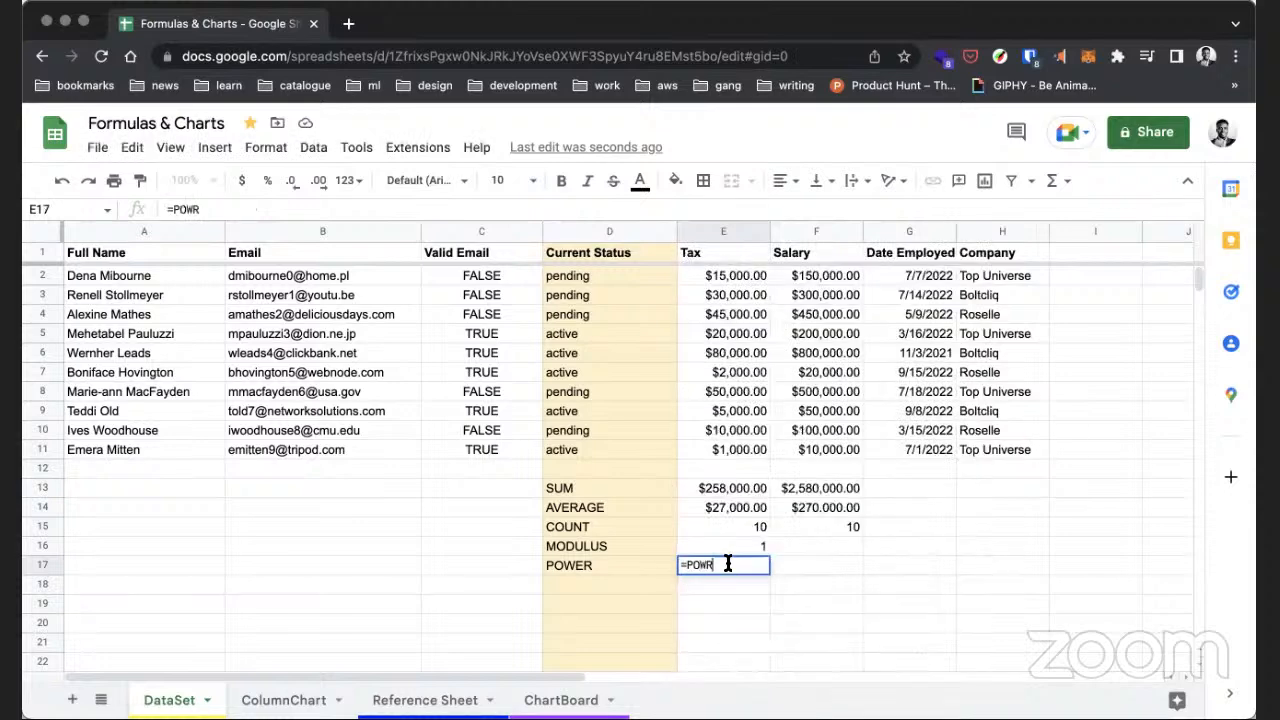
{"action": "key", "text": "BackSpace"}
{"action": "key", "text": "BackSpace"}
{"action": "type", "text": "ER("}
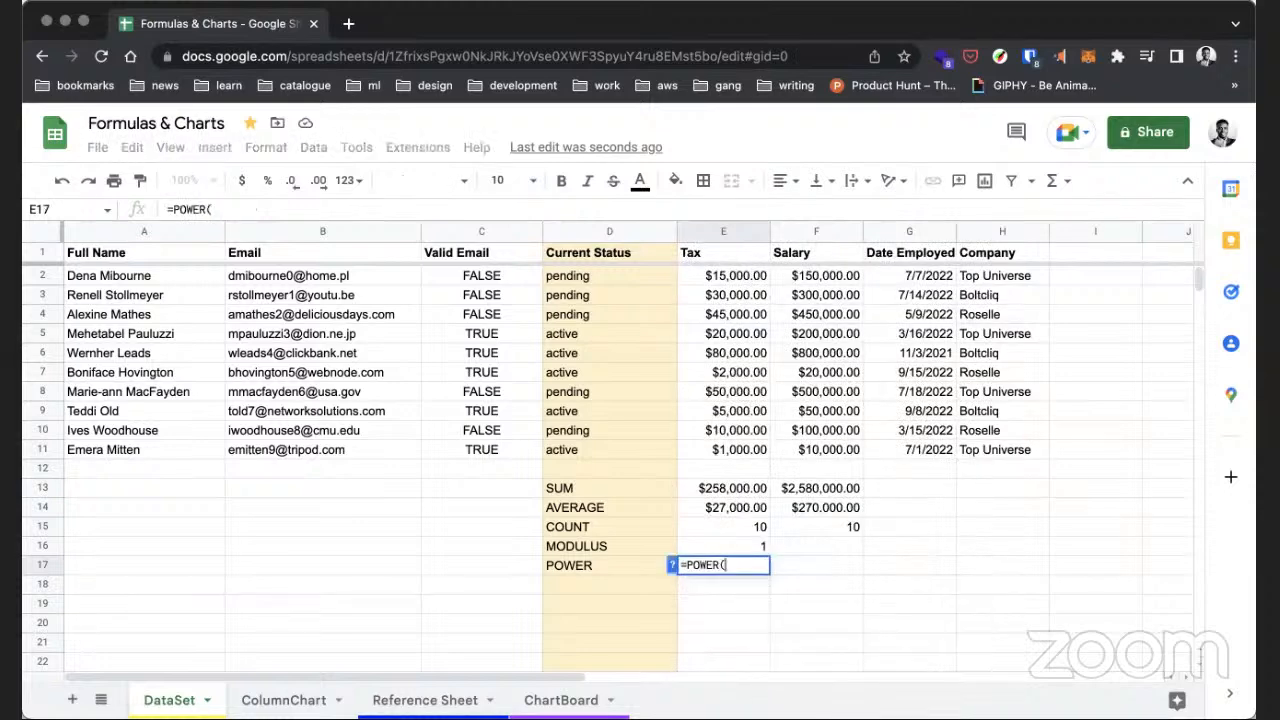
{"action": "type", "text": "E15,2)"}
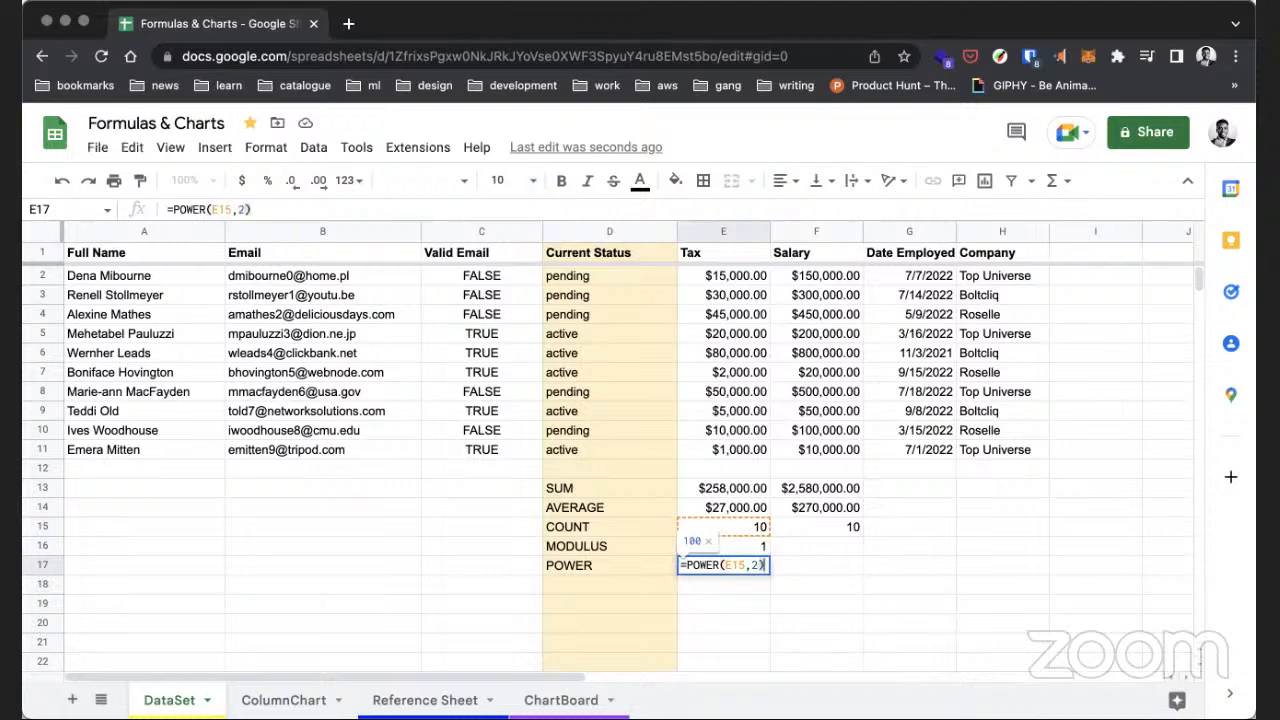
{"action": "key", "text": "Return"}
{"action": "left_click", "coordinate": [729, 557]}
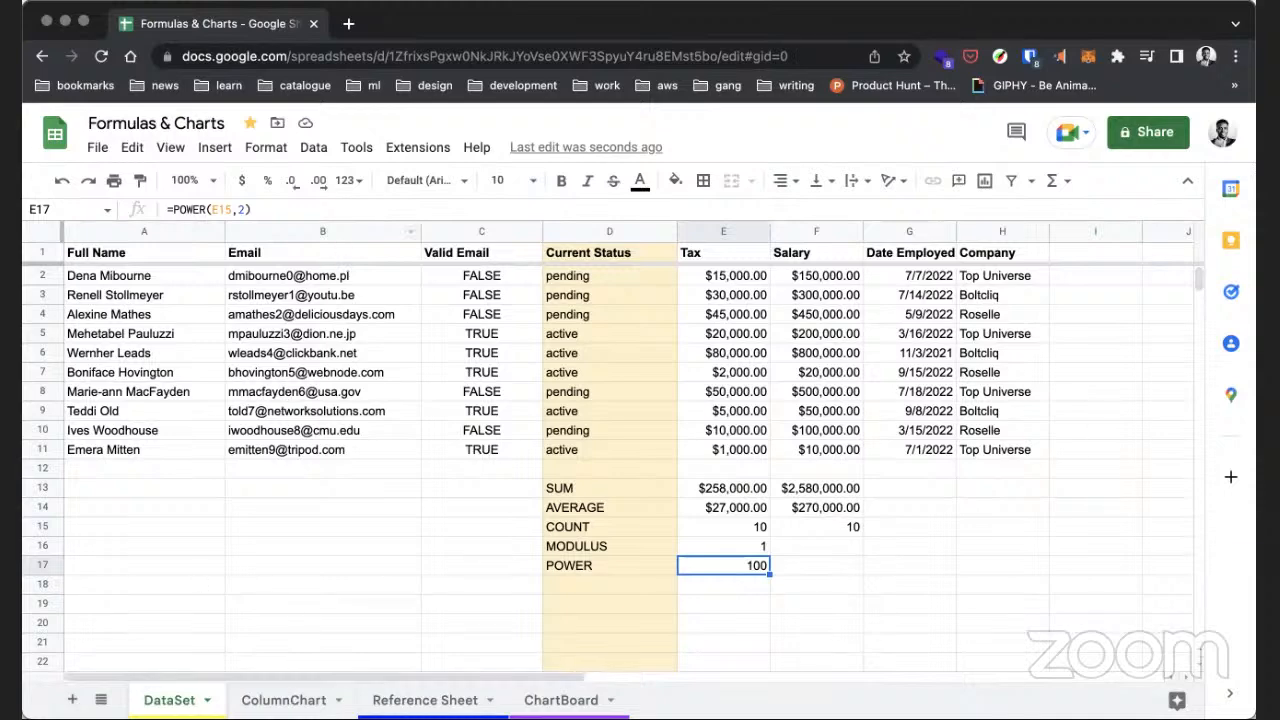
- Copy the MOD formula from E16 to F16 and the POWER formula from E17 to F17
{"action": "left_click", "coordinate": [785, 565]}
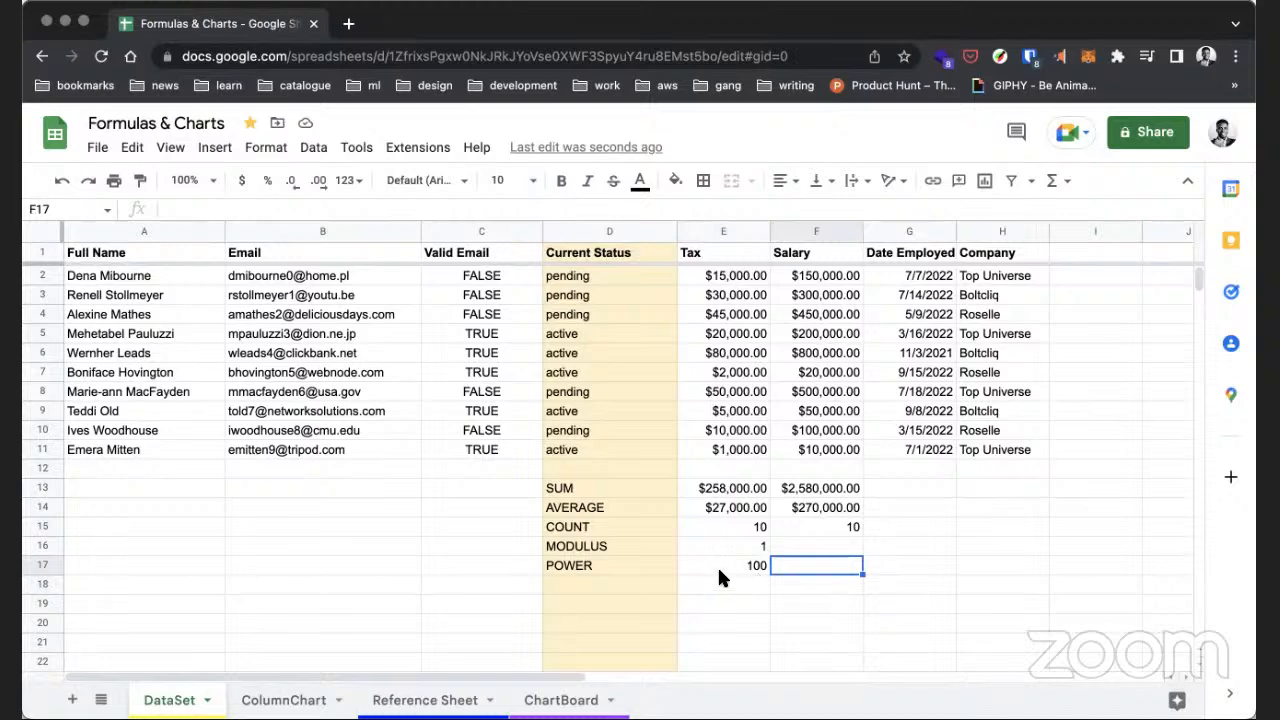
{"action": "left_click", "coordinate": [730, 584]}
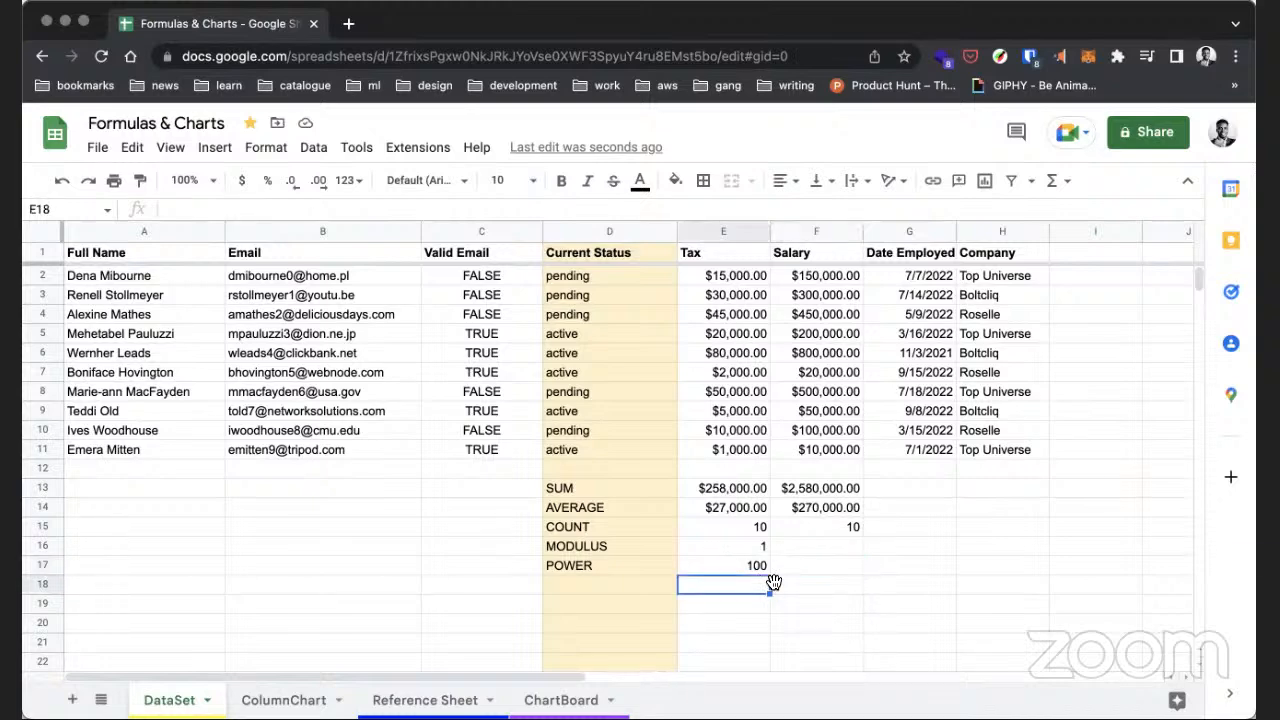
{"action": "left_click", "coordinate": [758, 548]}
{"action": "key", "text": "ctrl+c"}
{"action": "left_click", "coordinate": [818, 548]}
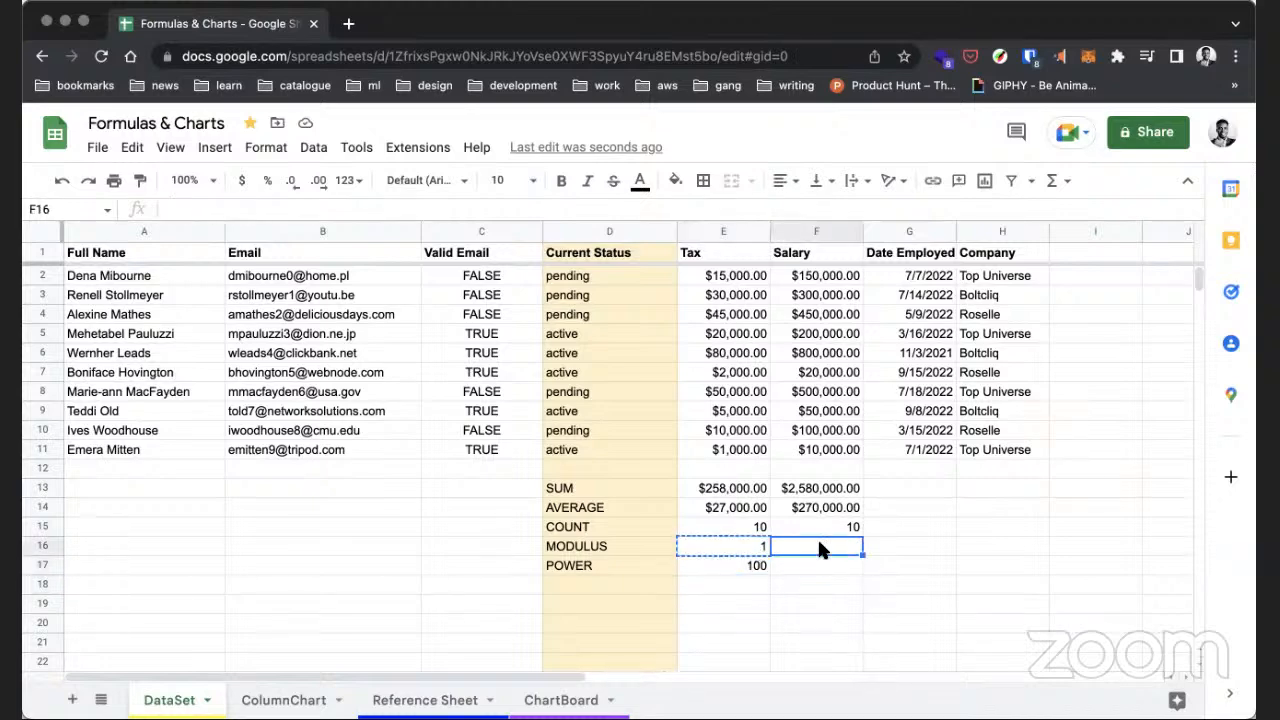
{"action": "key", "text": "ctrl+v"}
{"action": "left_click", "coordinate": [745, 563]}
{"action": "key", "text": "ctrl+v"}
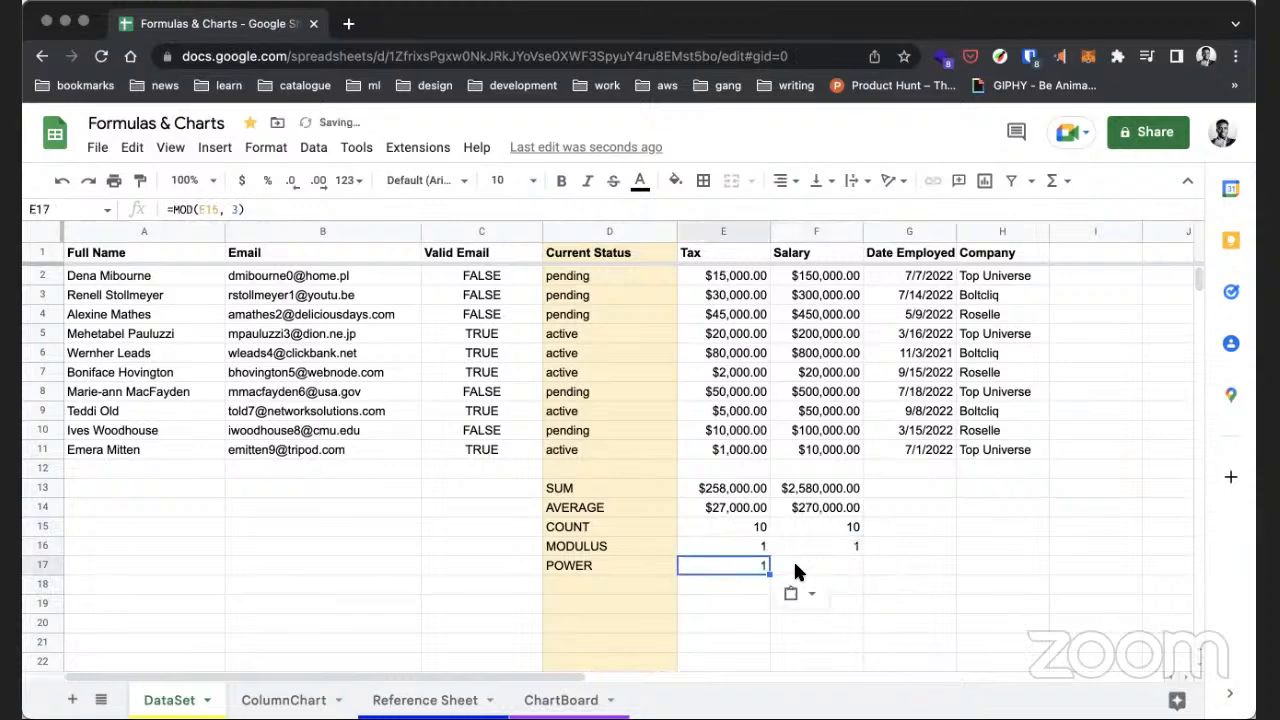
{"action": "key", "text": "ctrl+z"}
{"action": "key", "text": "ctrl+c"}
{"action": "left_click", "coordinate": [801, 566]}
{"action": "key", "text": "ctrl+v"}
- Clear the POWER and MOD formulas from E17 and E16 in the Tax column
{"action": "left_click", "coordinate": [758, 566]}
{"action": "key", "text": "Delete"}
{"action": "left_click", "coordinate": [763, 549]}
{"action": "key", "text": "Delete"}
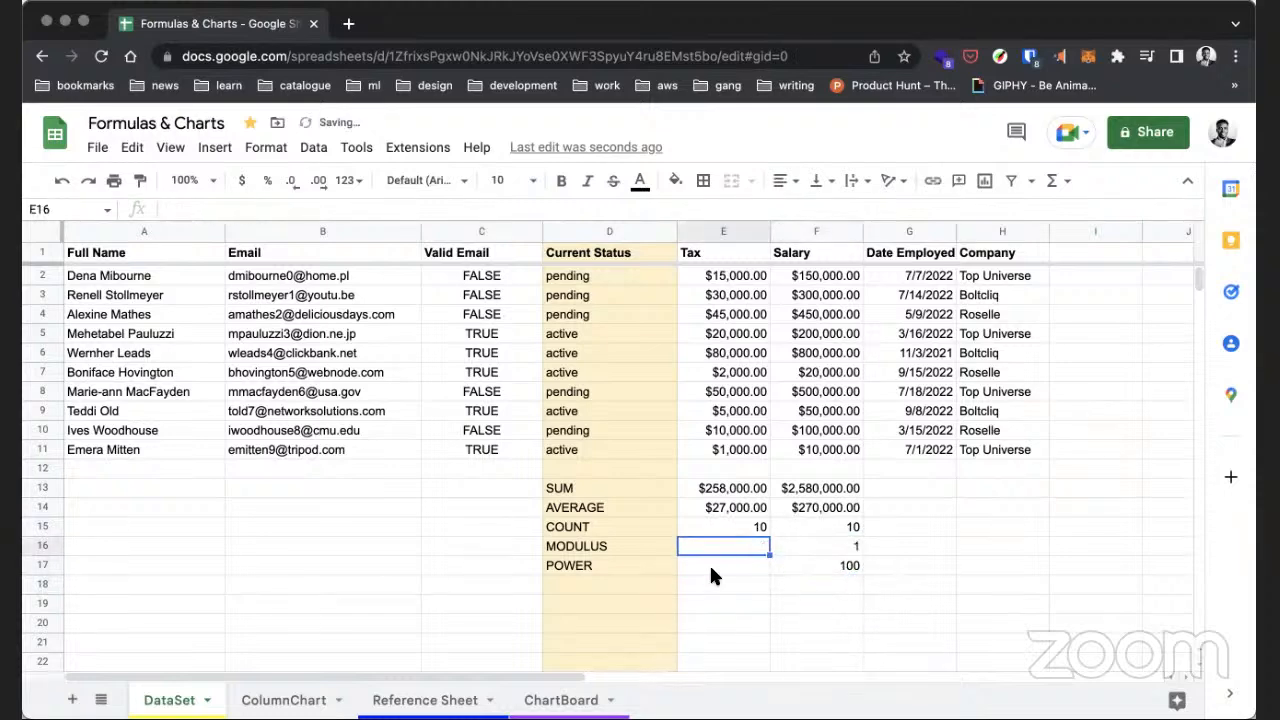
- Label cell D18 CIELING and enter the sample number 23.345 in E18
{"action": "left_click", "coordinate": [624, 580]}
{"action": "type", "text": "CIELI"}
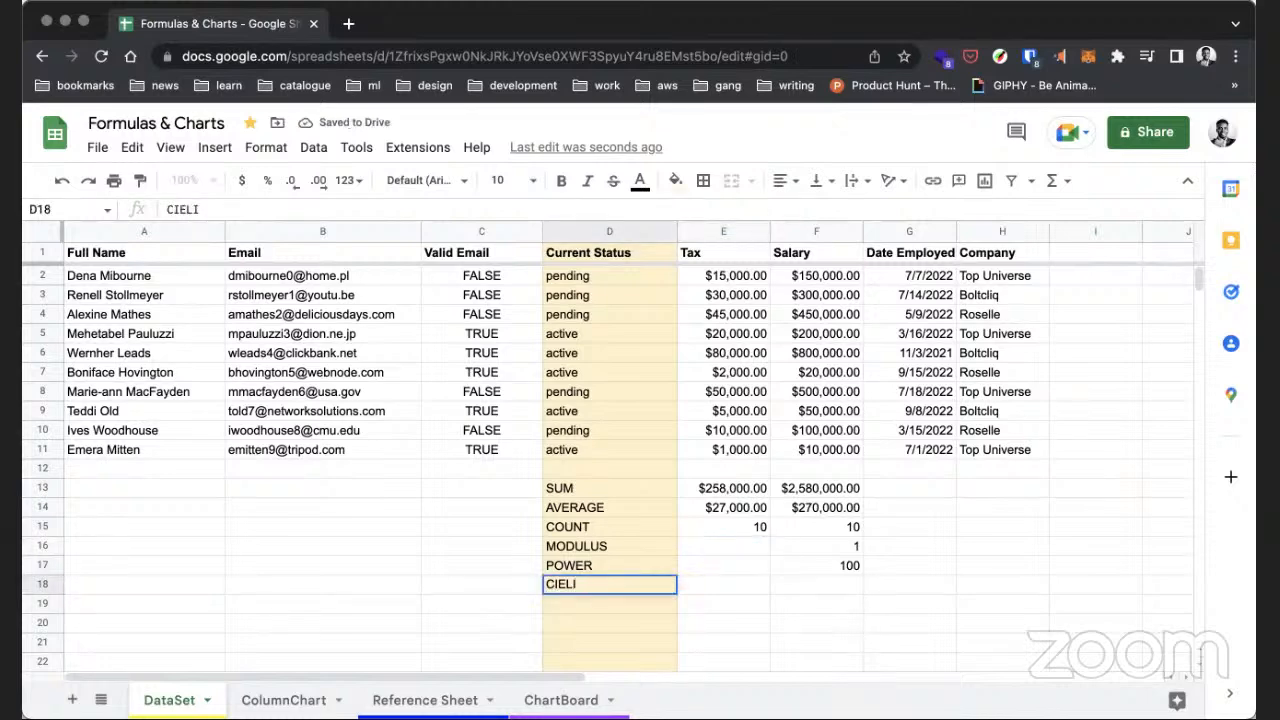
{"action": "type", "text": "IN"}
{"action": "key", "text": "BackSpace"}
{"action": "key", "text": "BackSpace"}
{"action": "type", "text": "NG"}
{"action": "left_click", "coordinate": [757, 592]}
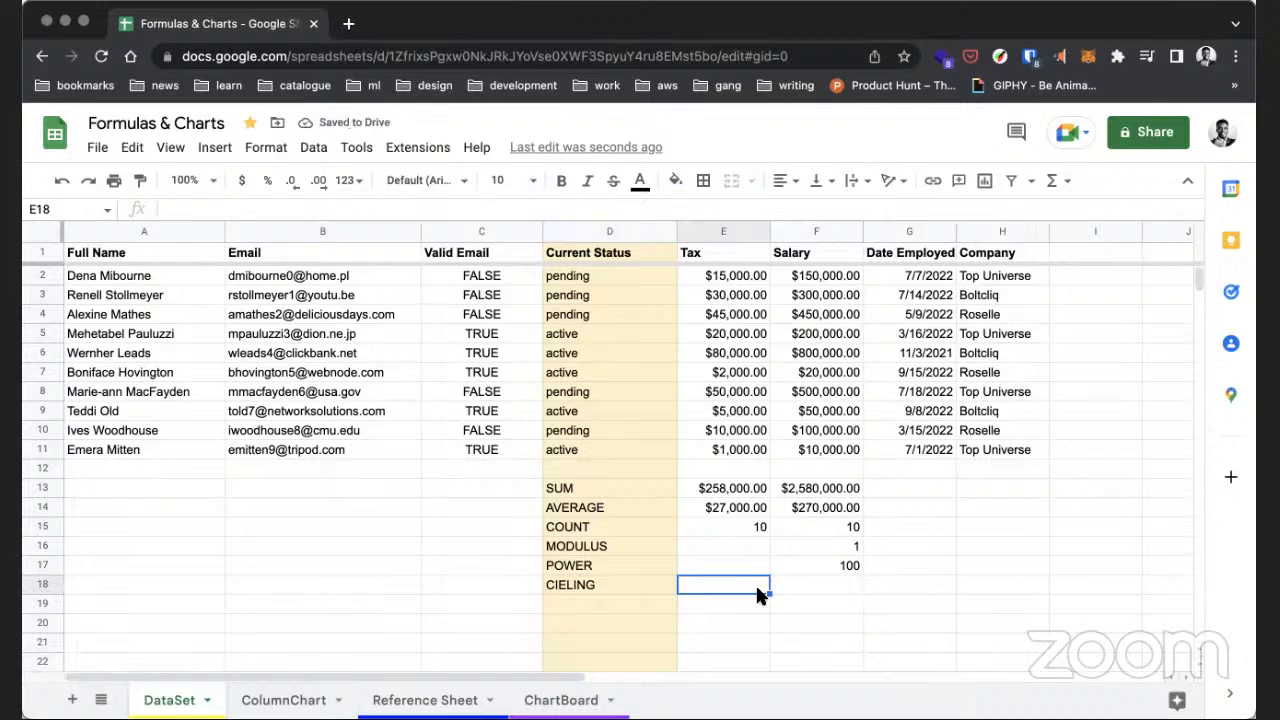
{"action": "type", "text": "23.345"}
{"action": "key", "text": "Tab"}
- Round the sample number up in F18 with the formula =CEILING(E18,2)
{"action": "type", "text": "=CE"}
{"action": "key", "text": "BackSpace"}
{"action": "type", "text": "I"}
{"action": "key", "text": "BackSpace"}
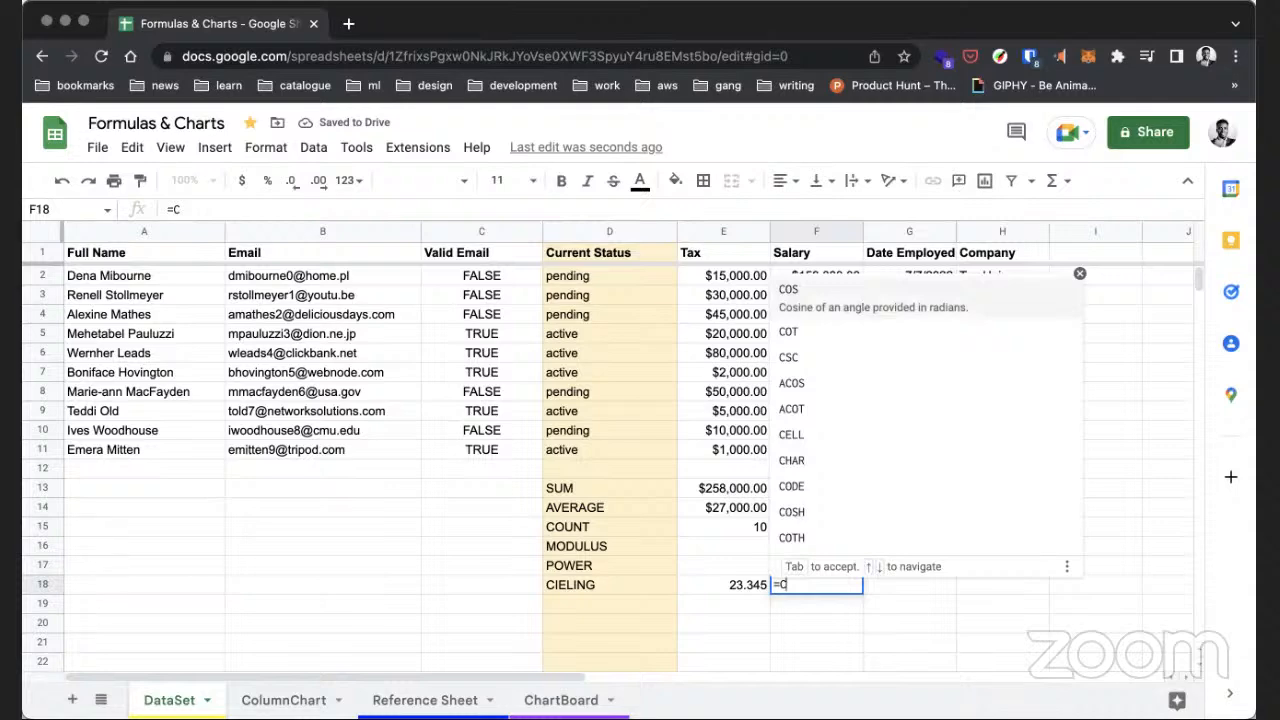
{"action": "type", "text": "E"}
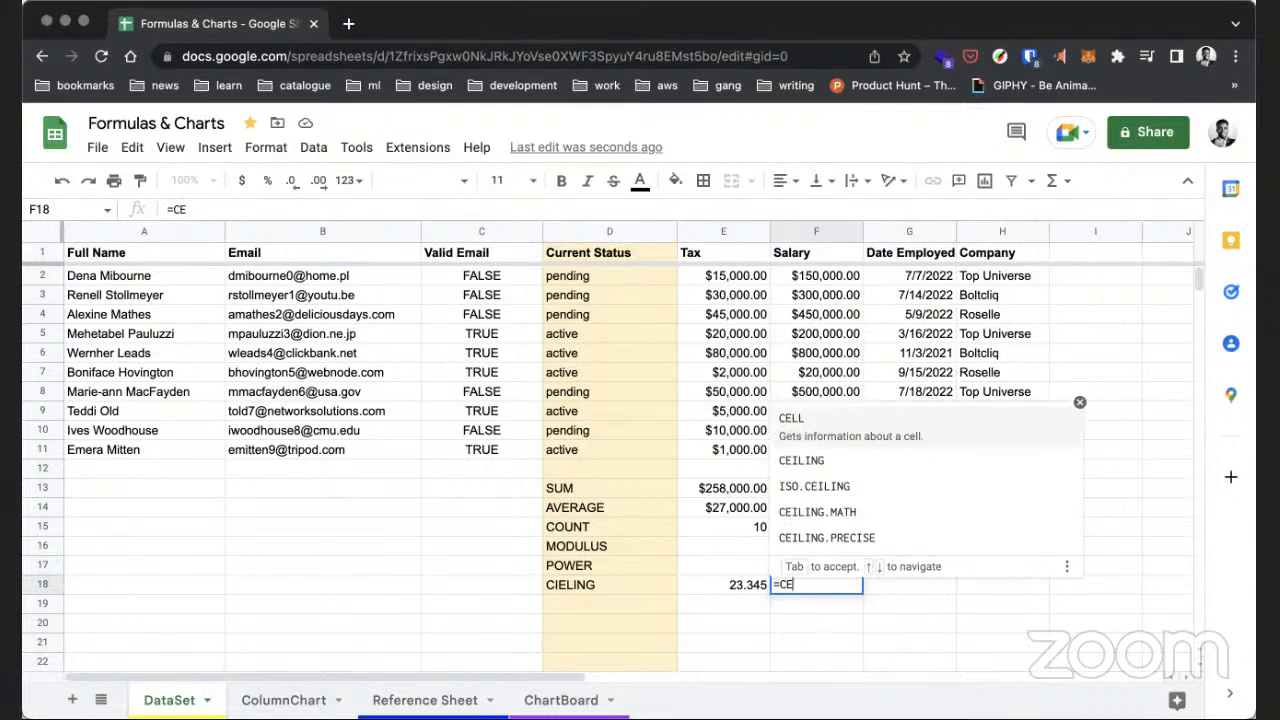
{"action": "type", "text": "IL"}
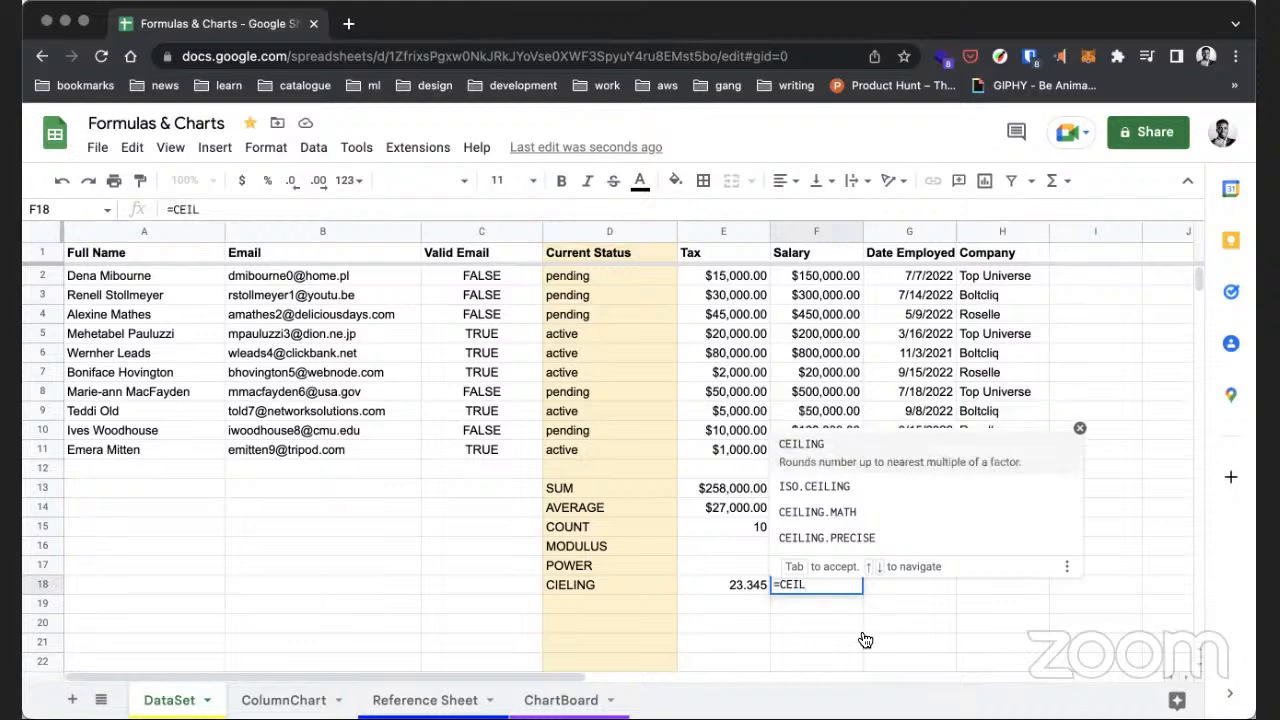
{"action": "left_click", "coordinate": [815, 450]}
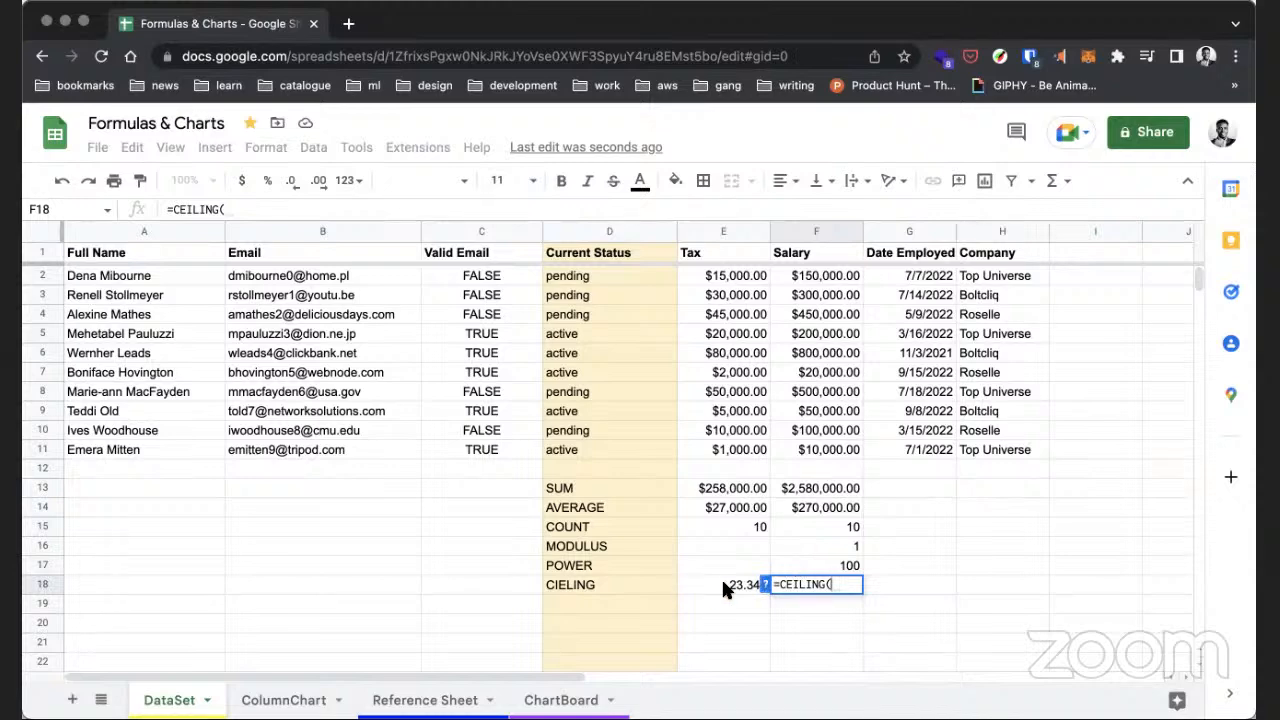
{"action": "type", "text": "E18"}
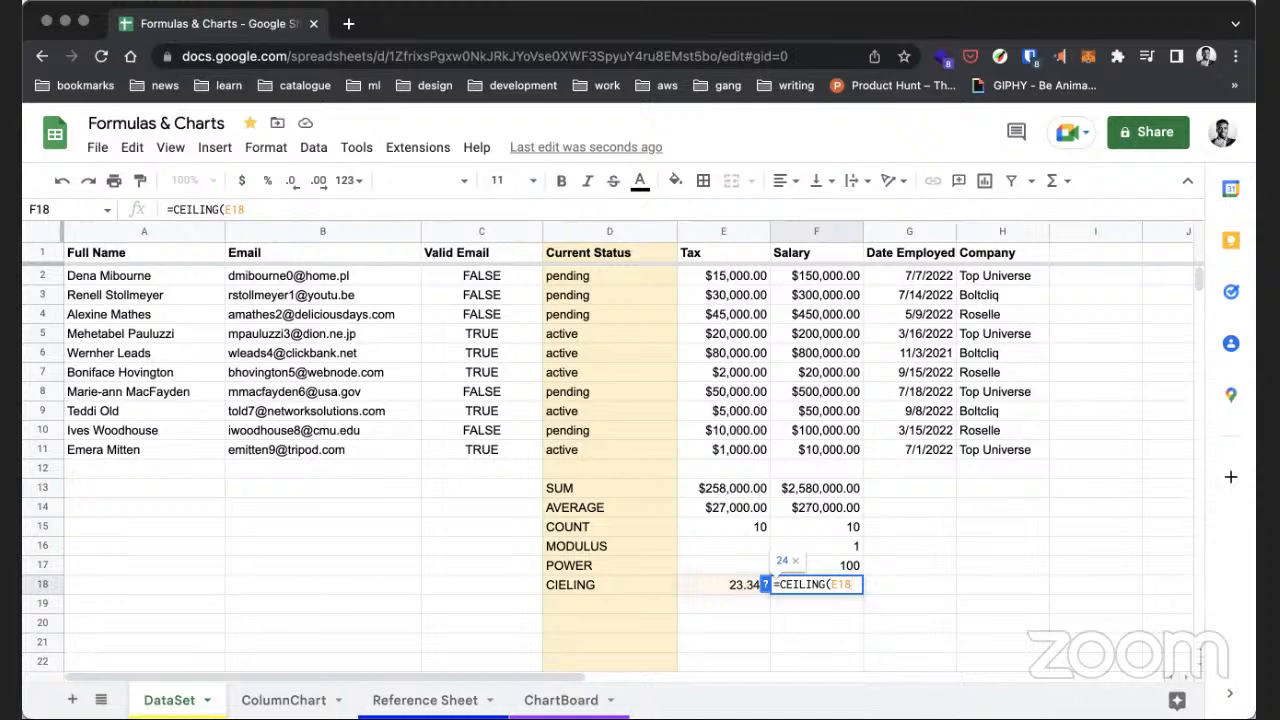
{"action": "type", "text": ","}
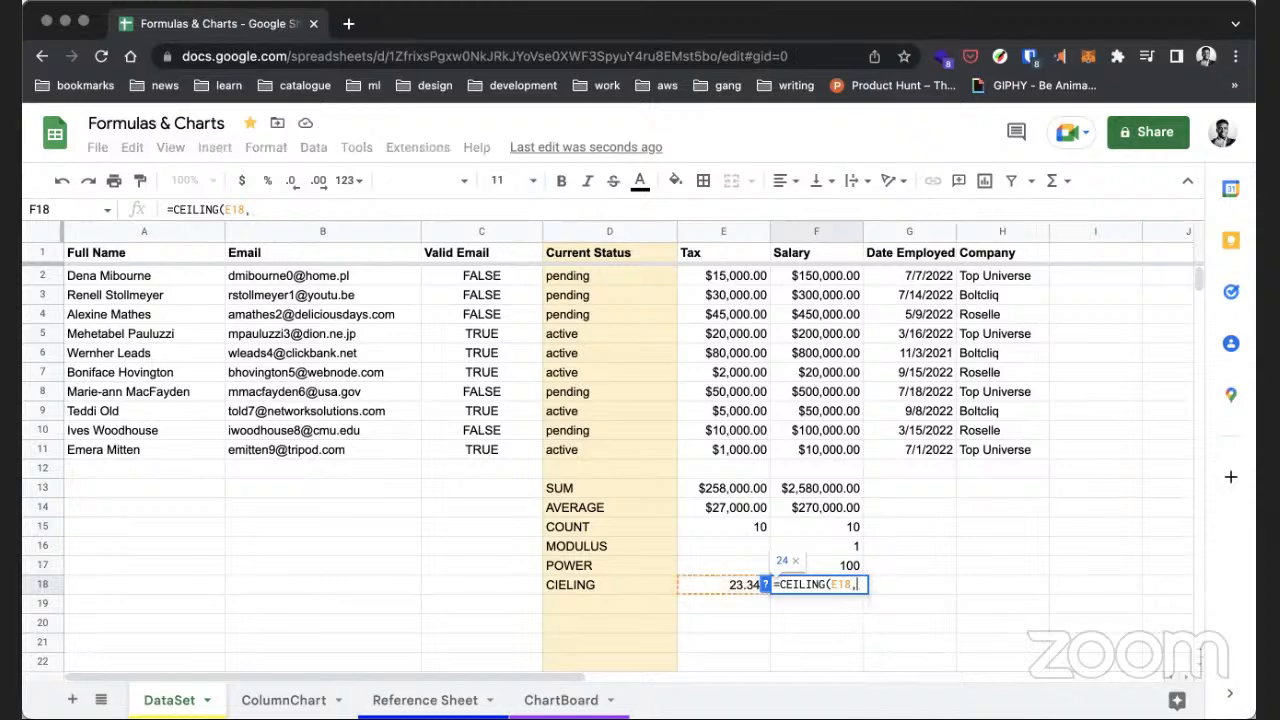
{"action": "type", "text": "2)"}
{"action": "left_click", "coordinate": [723, 600]}
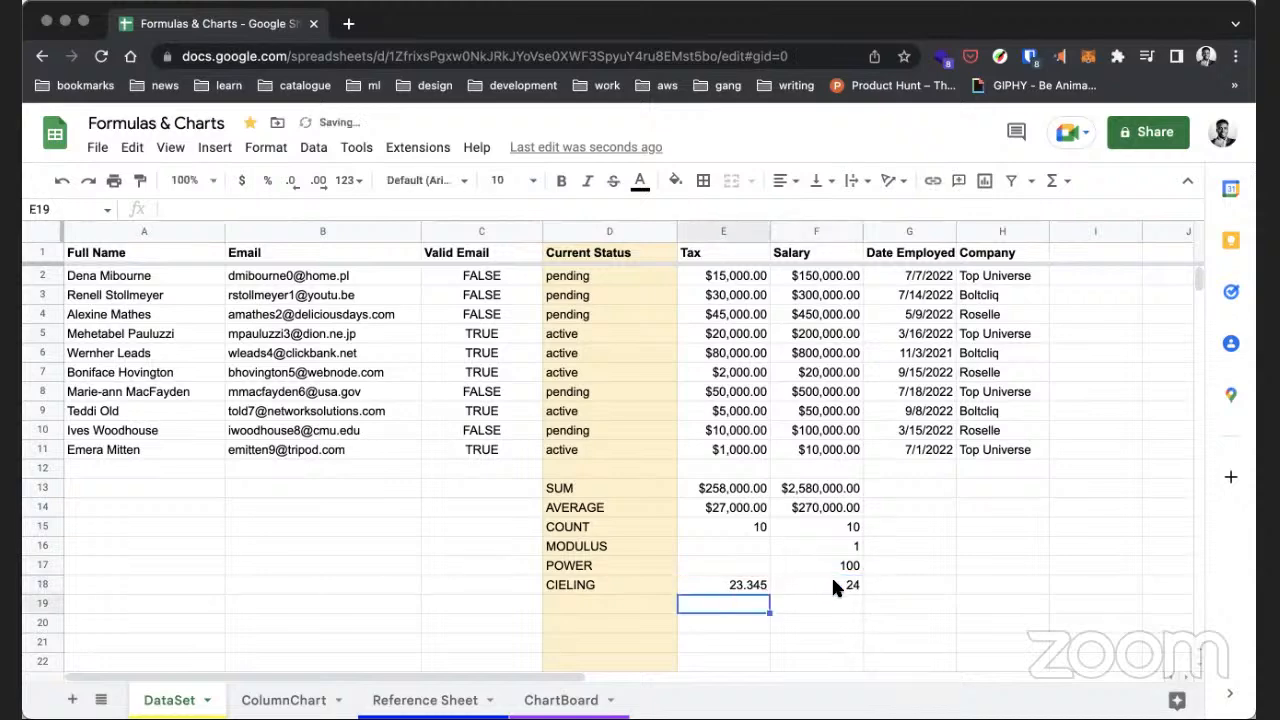
- Change the factor in the F18 formula to 3 so it reads =CEILING(E18,3)
{"action": "left_click", "coordinate": [800, 590]}
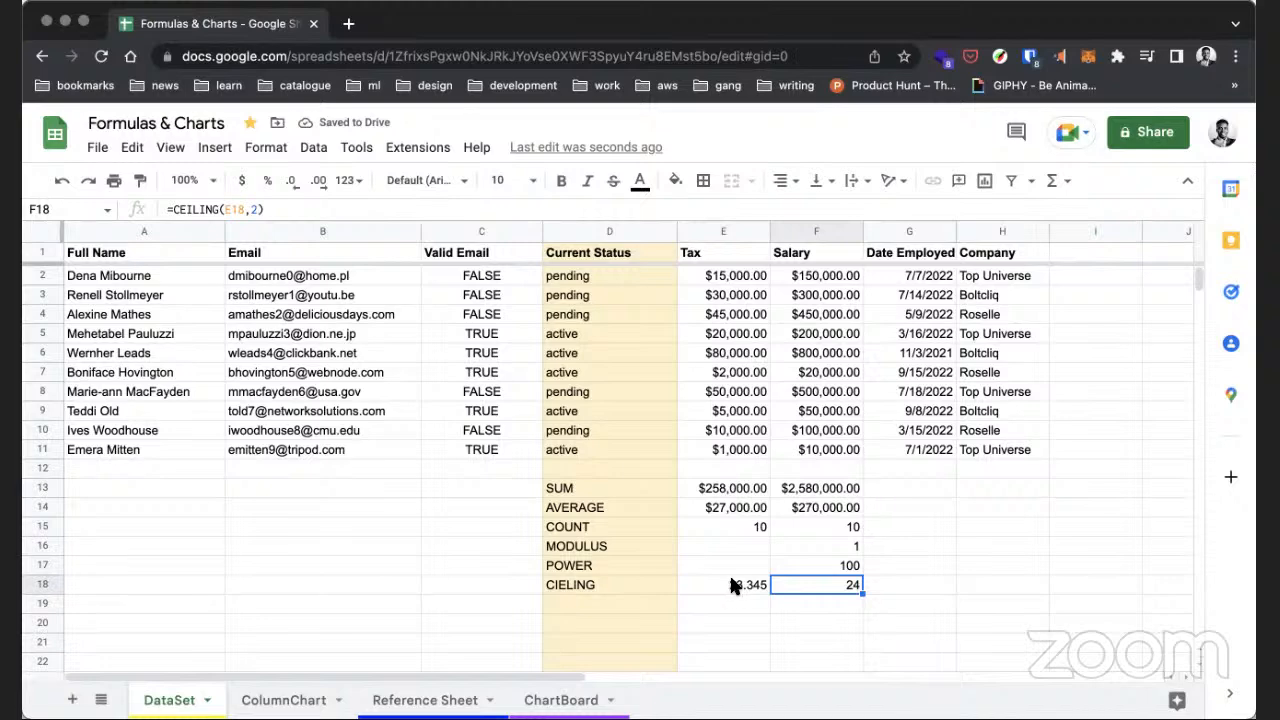
{"action": "double_click", "coordinate": [803, 582]}
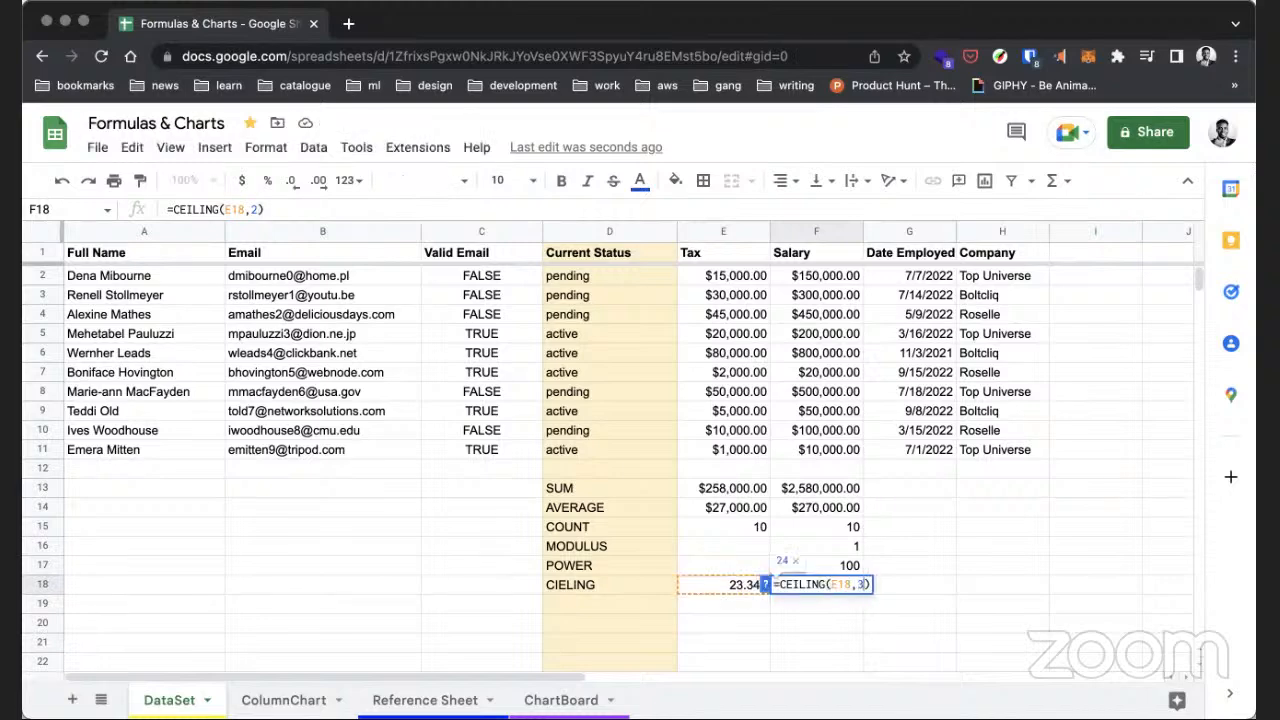
{"action": "key", "text": "Return"}
- Remove the factor argument from the F18 formula so it reads =CEILING(E18)
{"action": "double_click", "coordinate": [811, 582]}
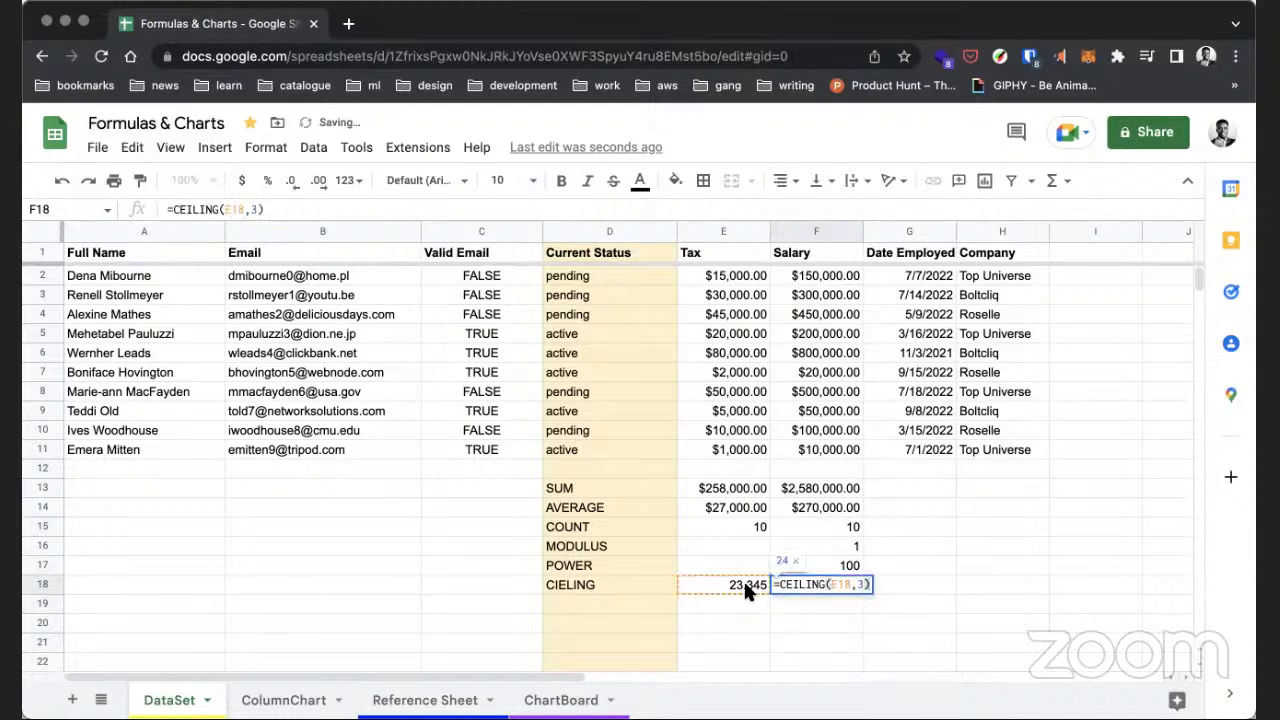
{"action": "left_click", "coordinate": [765, 592]}
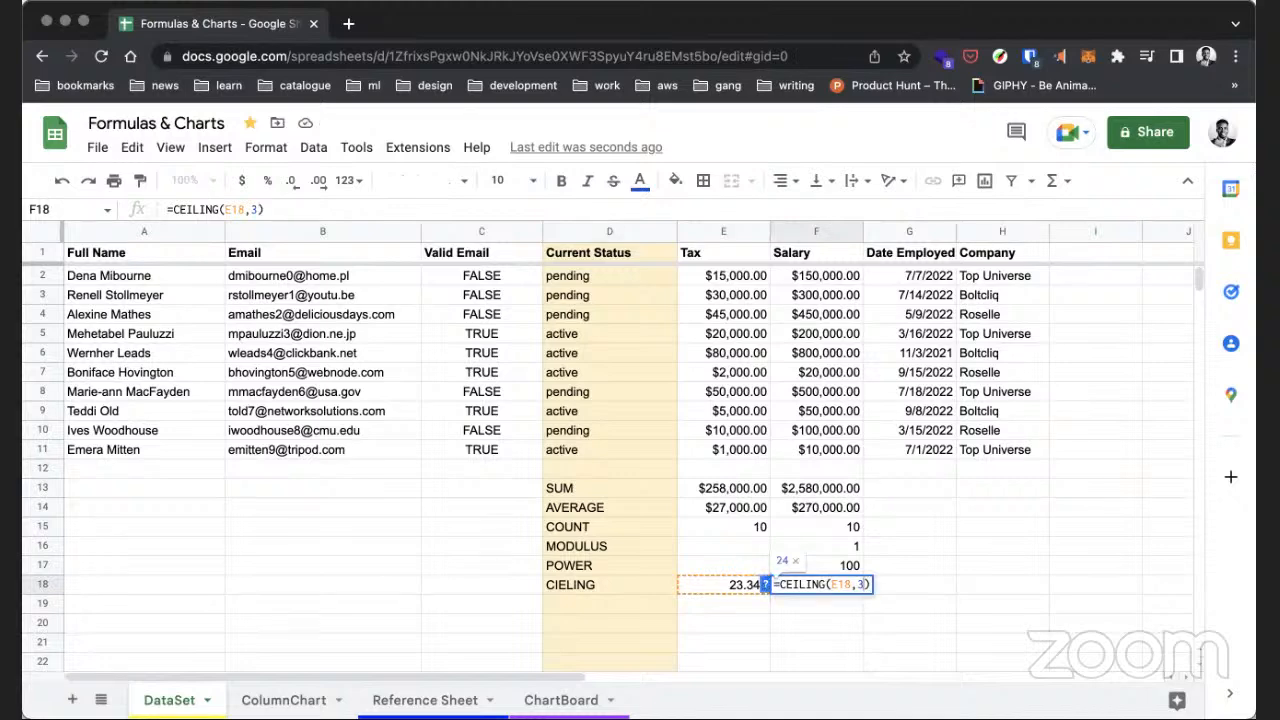
{"action": "key", "text": "BackSpace"}
{"action": "key", "text": "BackSpace"}
{"action": "key", "text": "Return"}
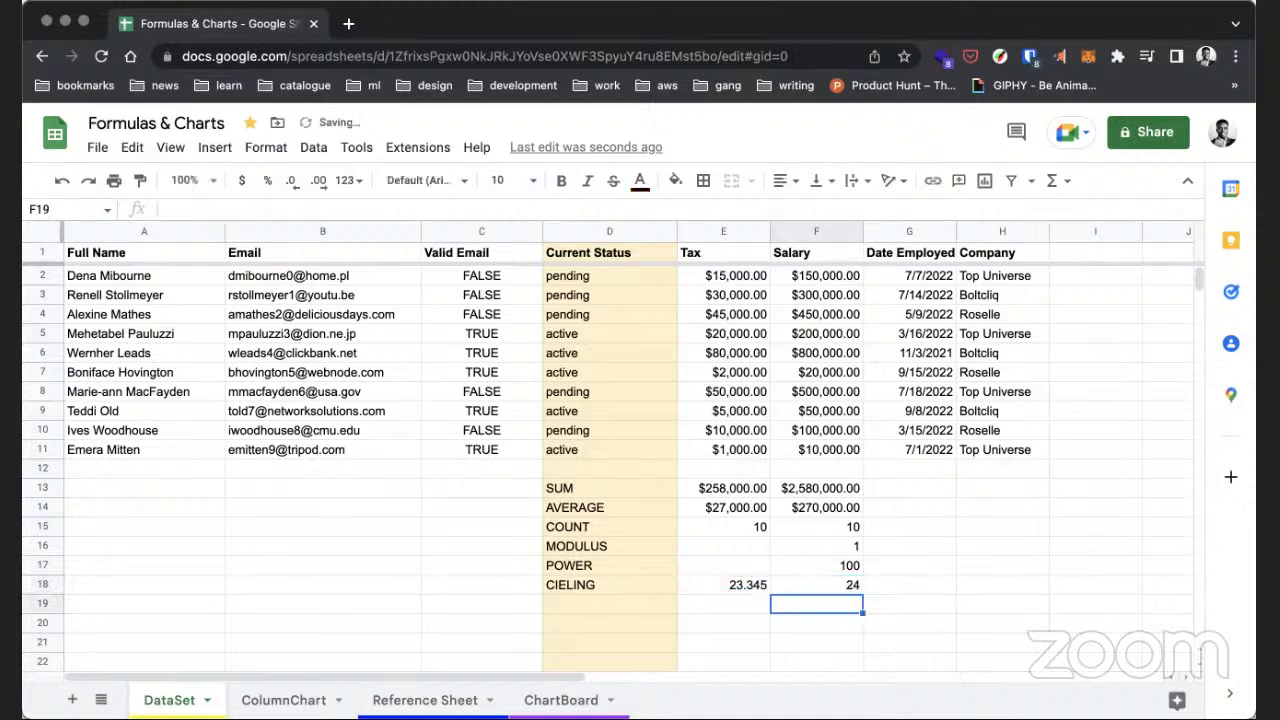
{"action": "left_click", "coordinate": [840, 589]}
{"action": "double_click", "coordinate": [840, 589]}
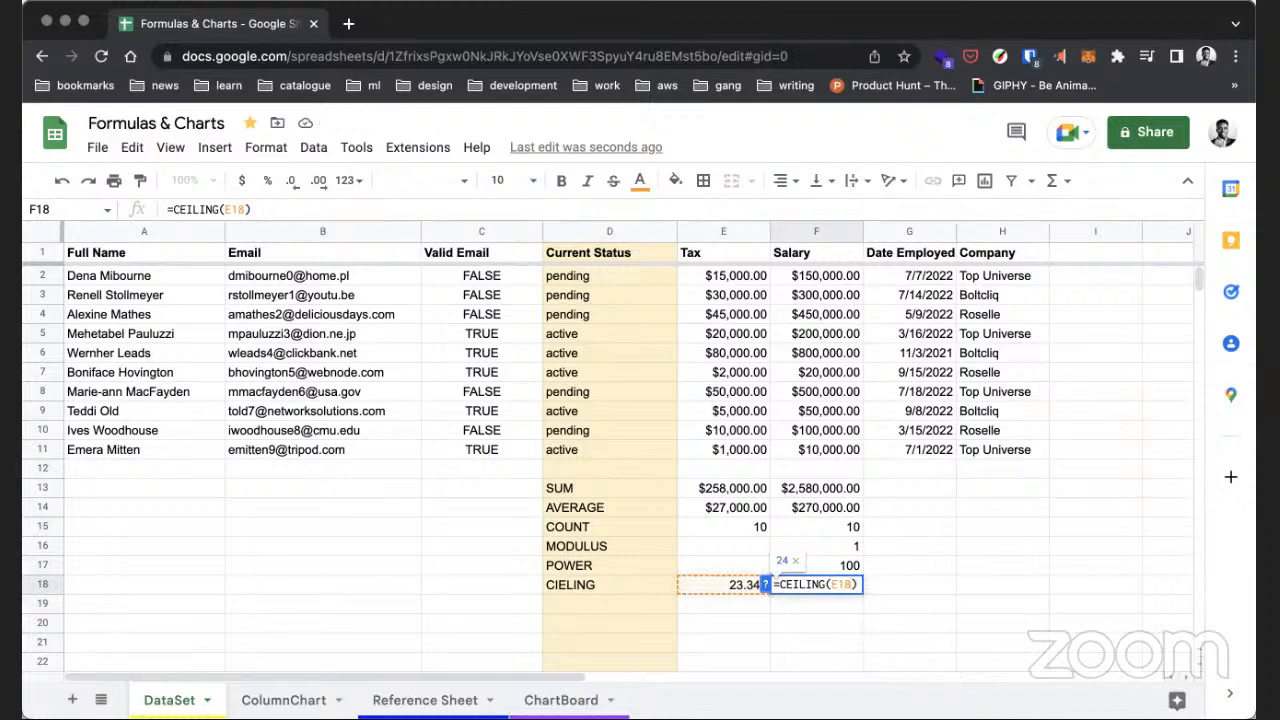
{"action": "left_click", "coordinate": [752, 584]}
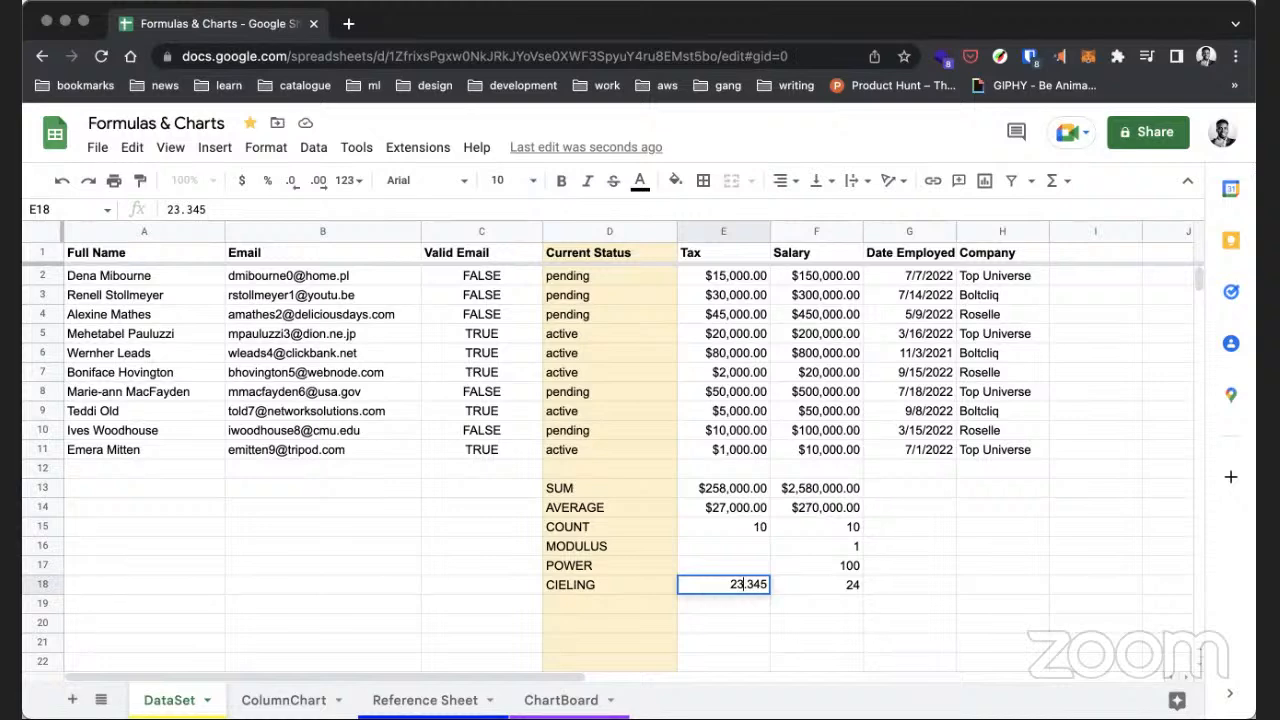
{"action": "key", "text": "BackSpace"}
{"action": "key", "text": "BackSpace"}
{"action": "type", "text": "00"}
{"action": "key", "text": "BackSpace"}
{"action": "key", "text": "BackSpace"}
{"action": "type", "text": "99"}
{"action": "key", "text": "Right"}
{"action": "key", "text": "Right"}
{"action": "key", "text": "BackSpace"}
{"action": "key", "text": "Escape"}
- Replace the sample number in E18 with 99.55
{"action": "double_click", "coordinate": [760, 585]}
{"action": "key", "text": "ctrl+a"}
{"action": "type", "text": "99.55"}
{"action": "key", "text": "Return"}
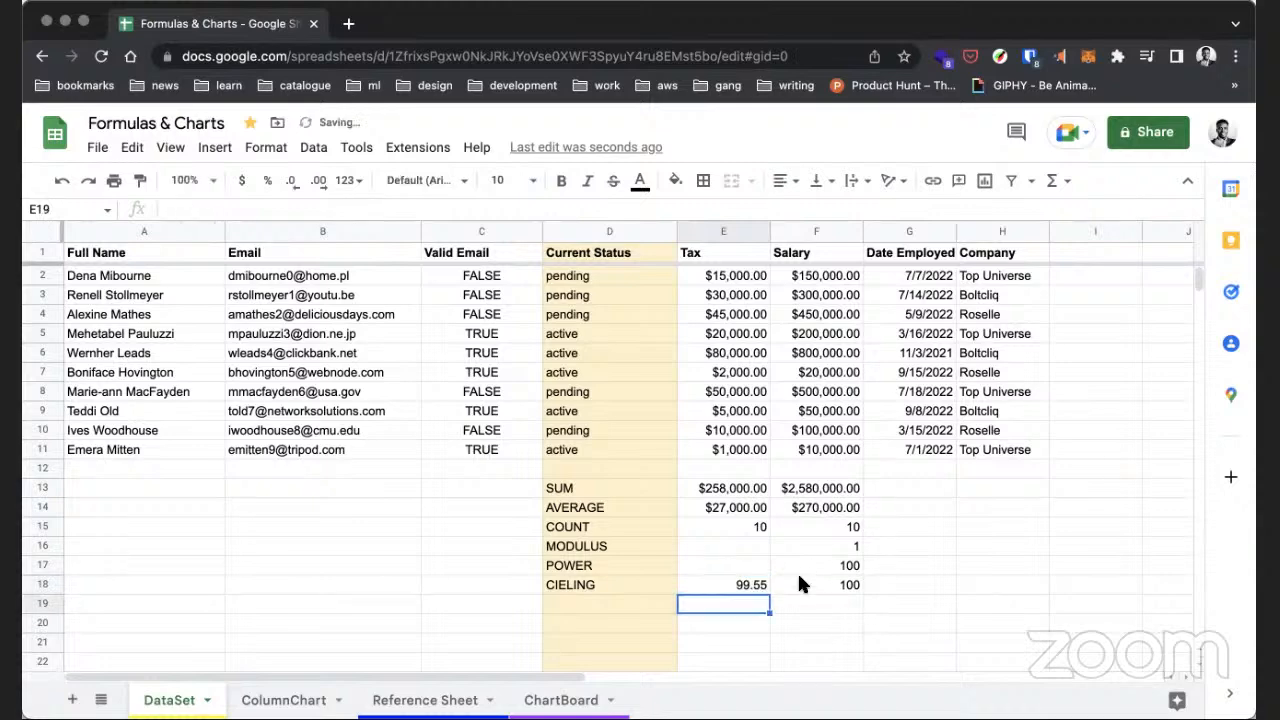
- Add a factor of 2 to the CEILING formula in F18 and change it to 4, so it reads =CEILING(E18,4)
{"action": "double_click", "coordinate": [815, 586]}
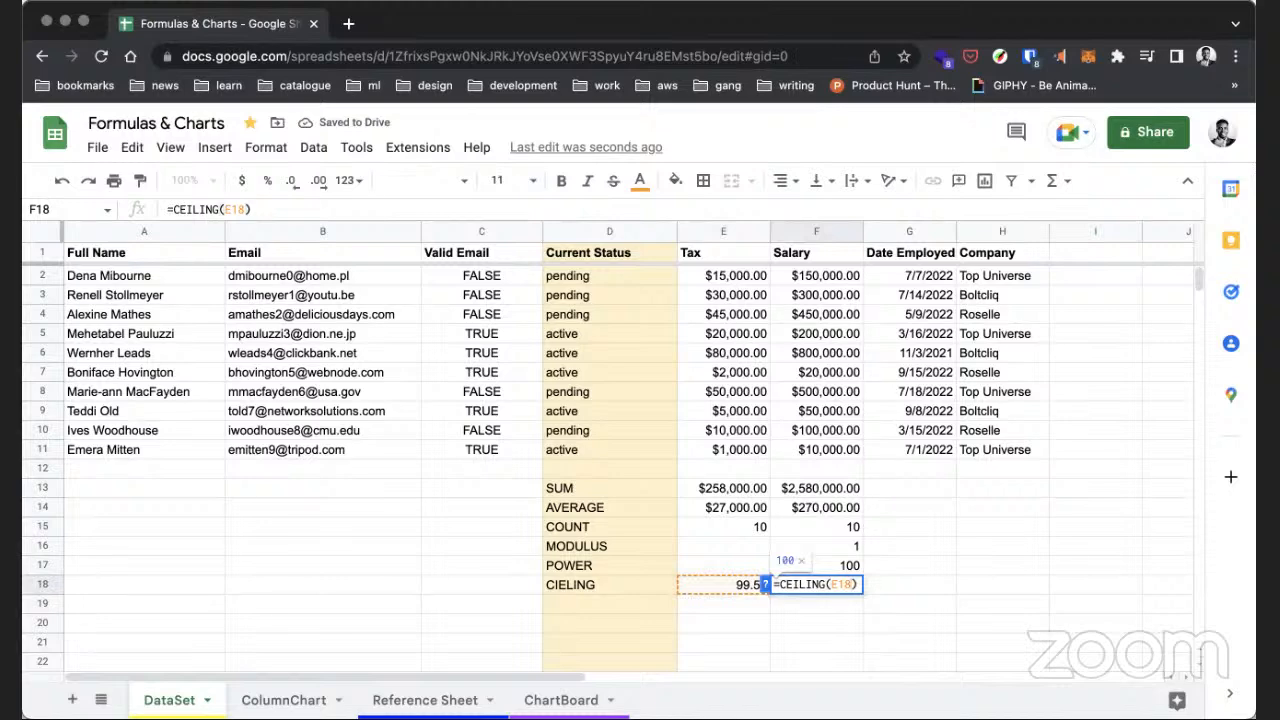
{"action": "key", "text": "Return"}
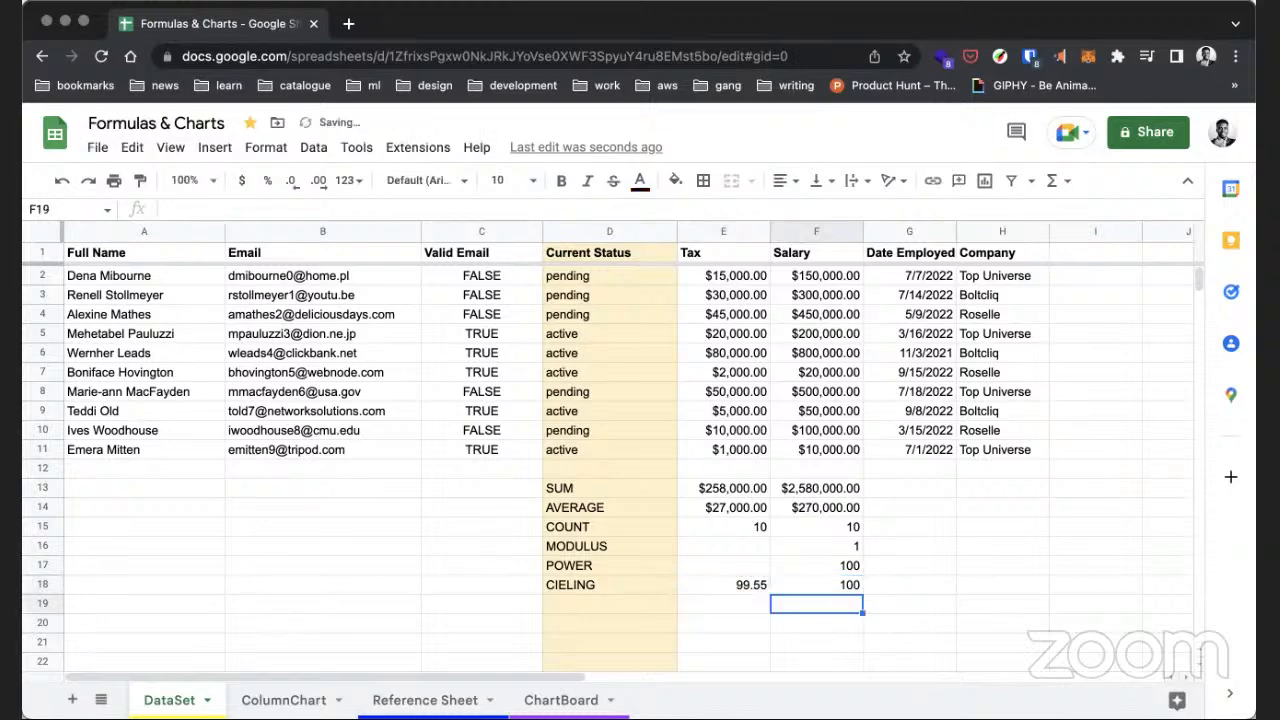
{"action": "double_click", "coordinate": [834, 586]}
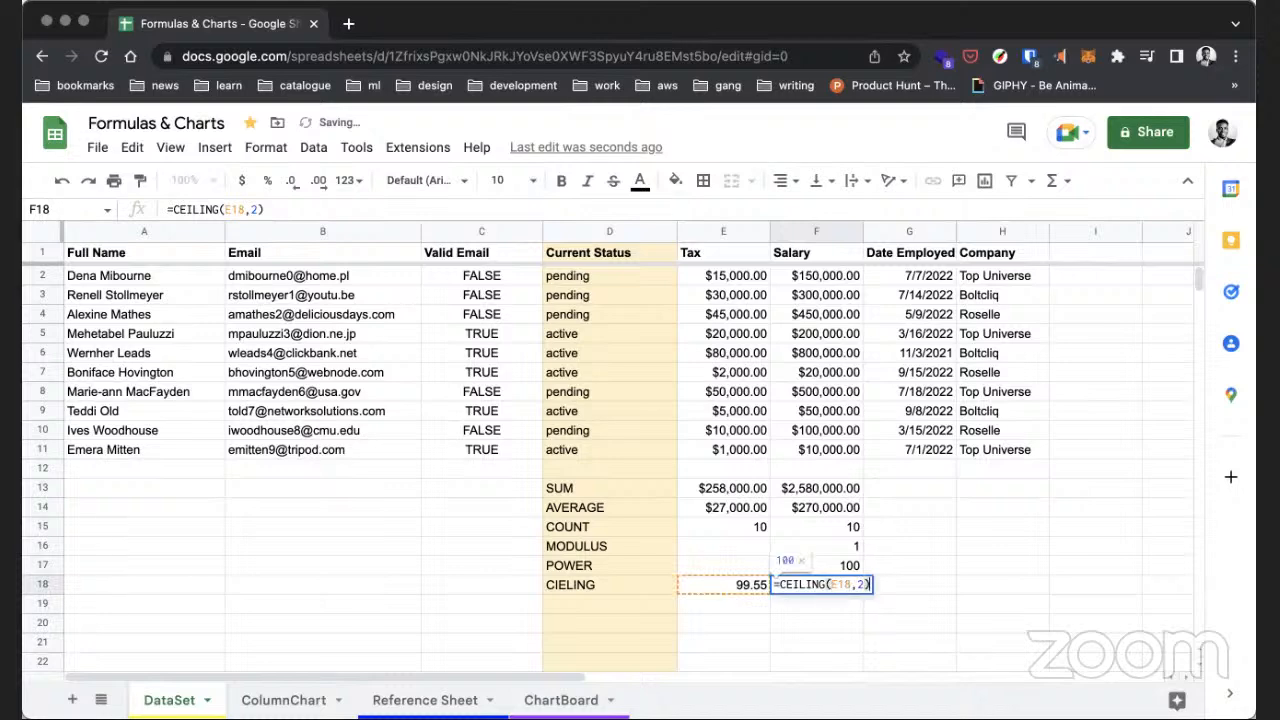
{"action": "key", "text": "Left"}
{"action": "key", "text": "Return"}
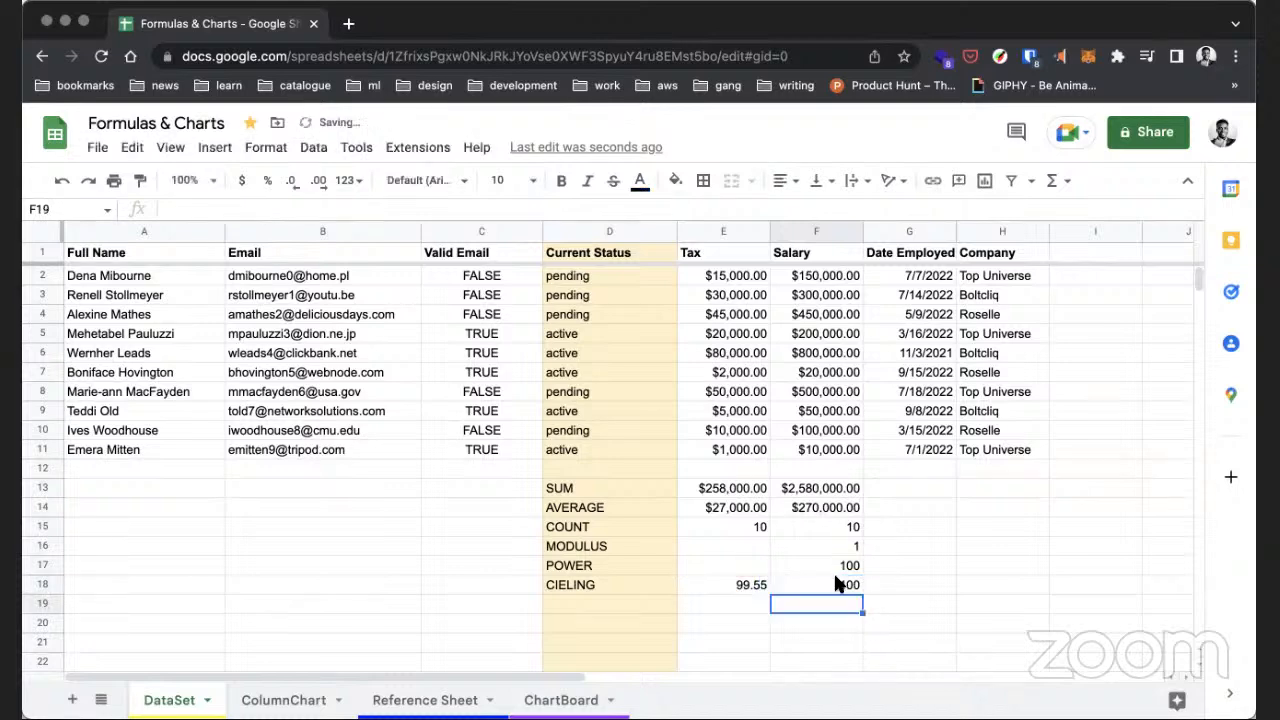
- Reopen the F18 formula and examine the CEILING function's help on its factor argument
{"action": "double_click", "coordinate": [836, 584]}
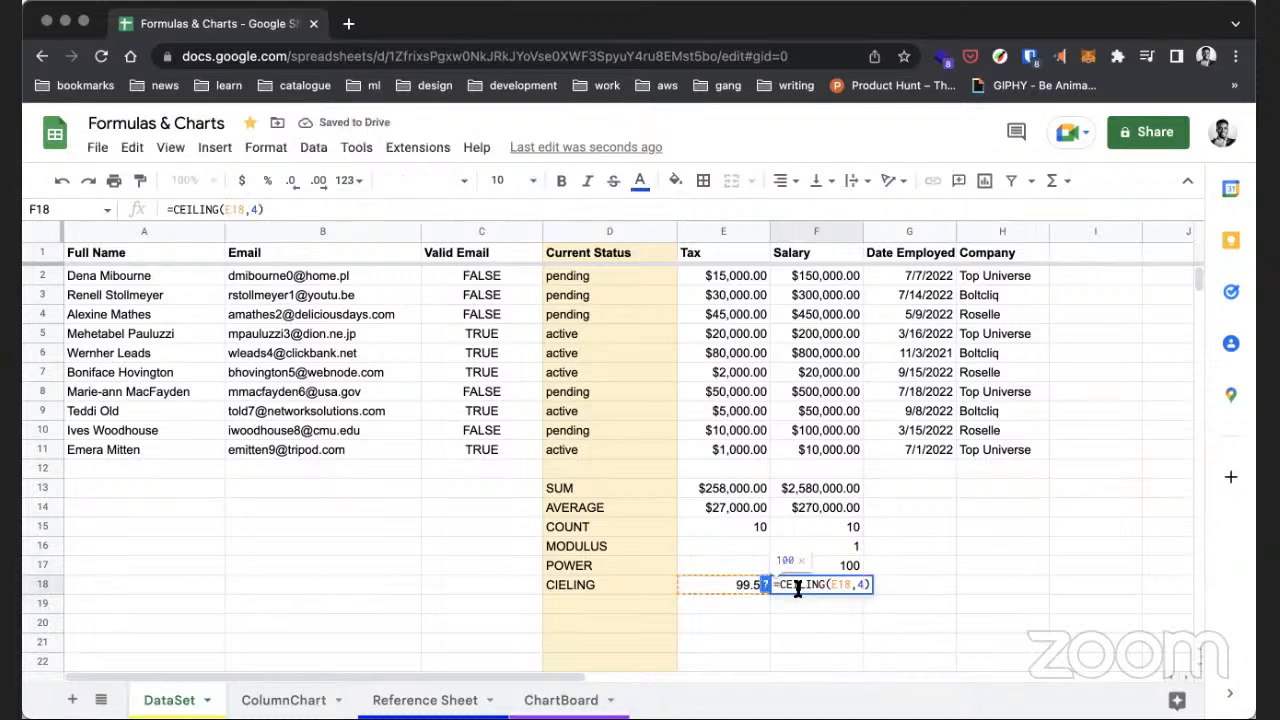
{"action": "left_click", "coordinate": [767, 585]}
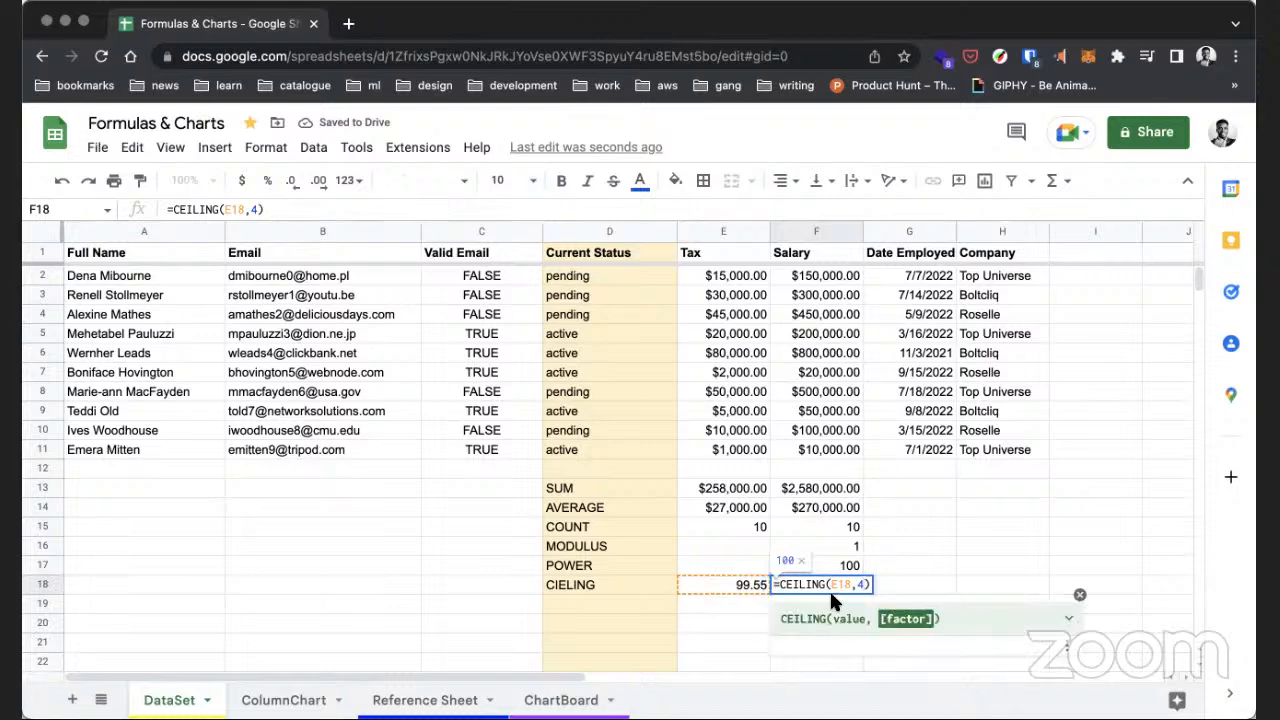
{"action": "left_click", "coordinate": [985, 618]}
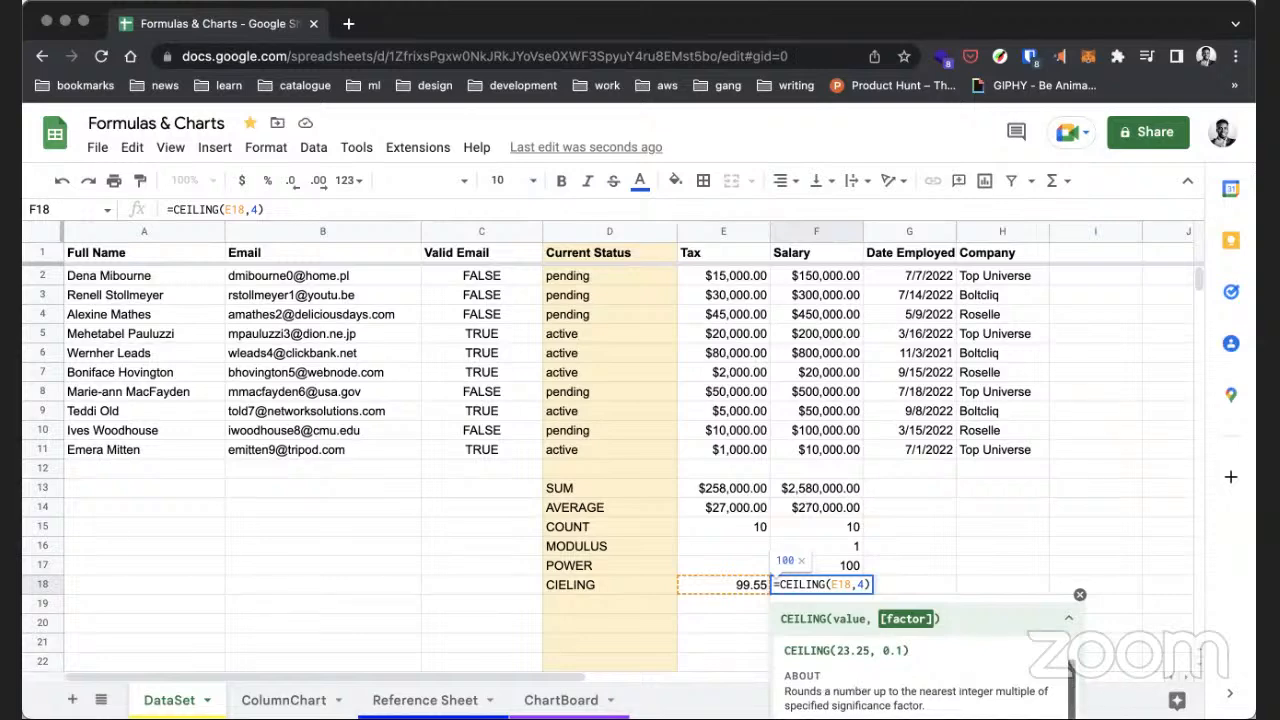
{"action": "scroll", "coordinate": [1079, 597], "scroll_direction": "down", "scroll_amount": 1}
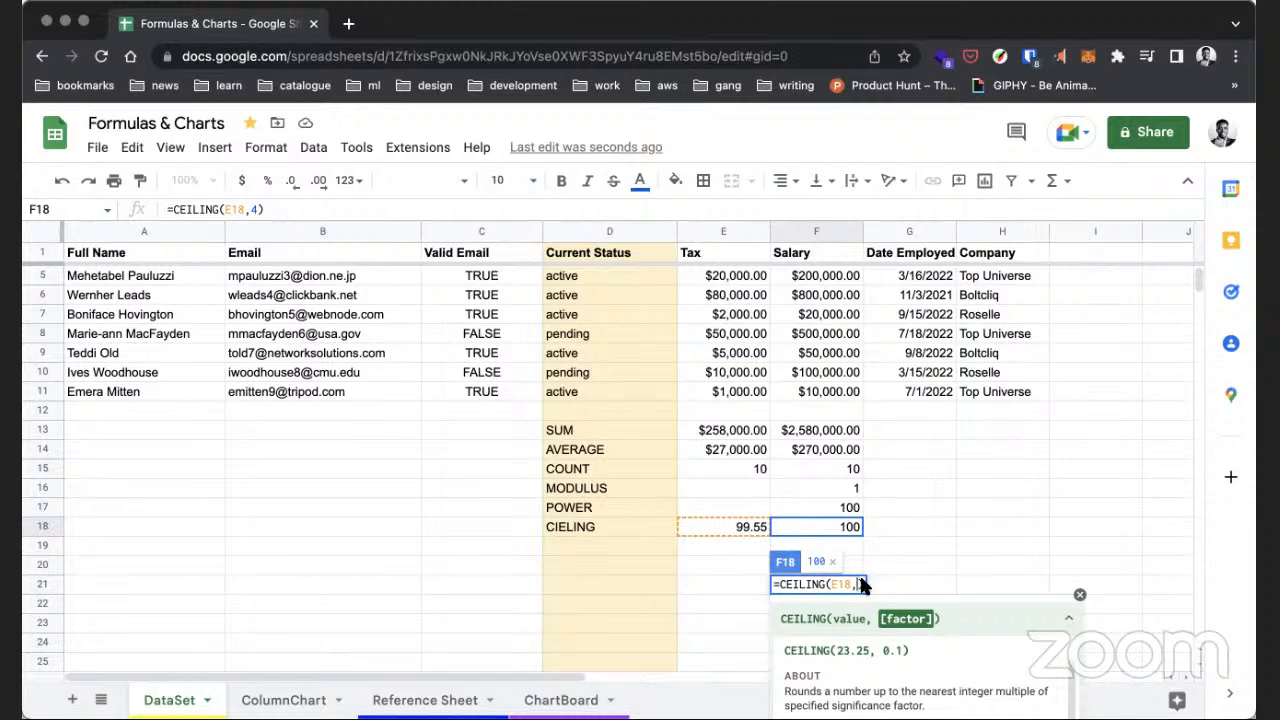
{"action": "key", "text": "Return"}
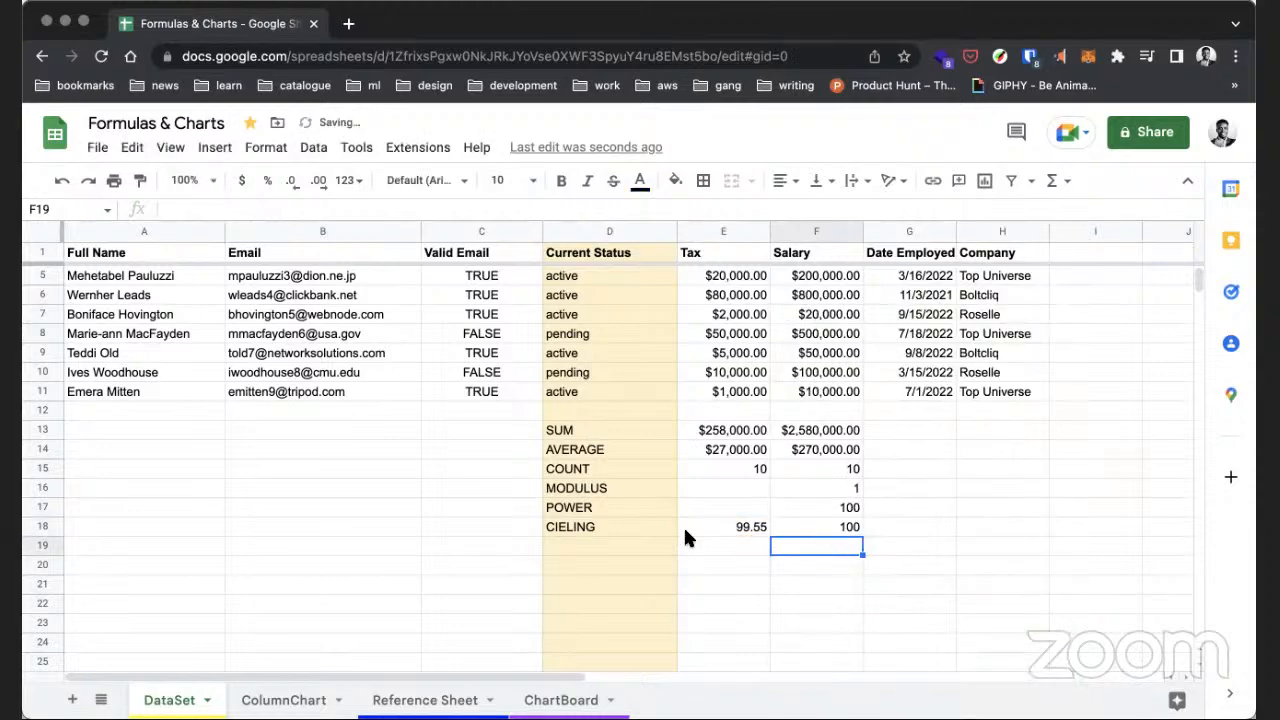
- Label cell D19 FLOOR and enter the sample number 99.33 in E19
{"action": "left_click", "coordinate": [600, 528]}
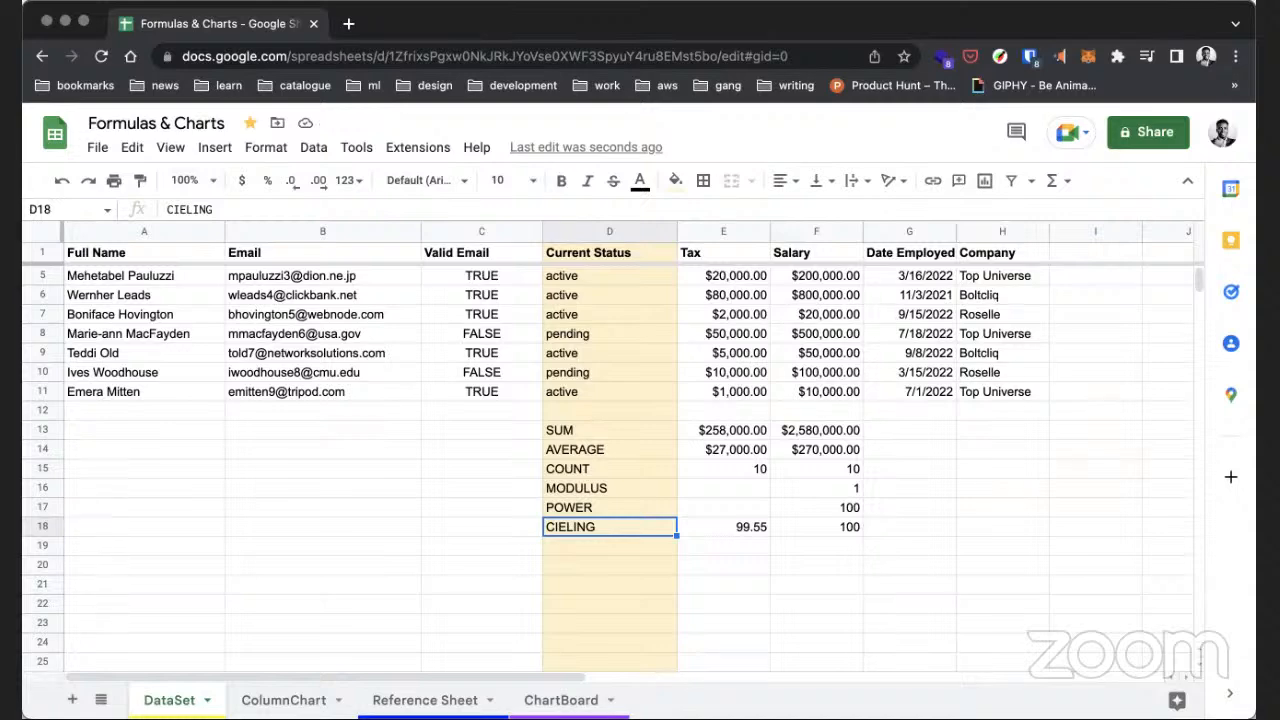
{"action": "left_click", "coordinate": [588, 563]}
{"action": "left_click", "coordinate": [590, 528]}
{"action": "key", "text": "ctrl+c"}
{"action": "left_click", "coordinate": [585, 546]}
{"action": "type", "text": "F"}
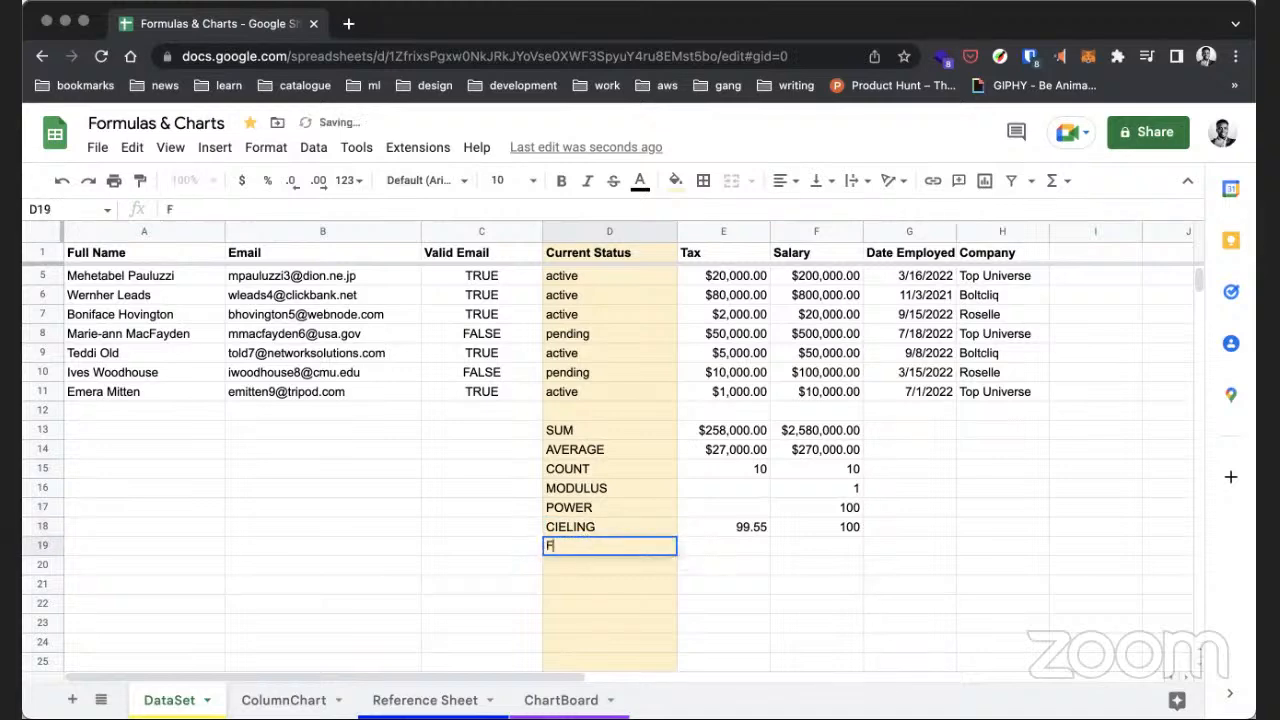
{"action": "type", "text": "LOOR"}
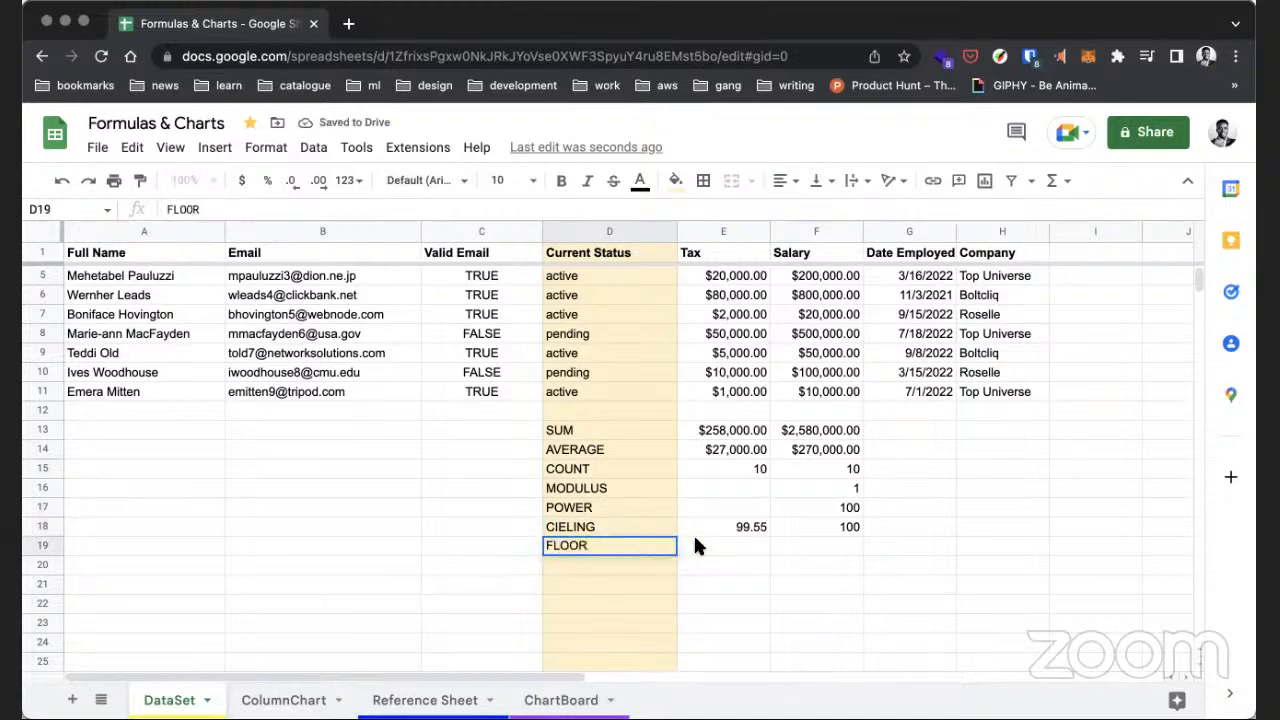
{"action": "left_click", "coordinate": [697, 545]}
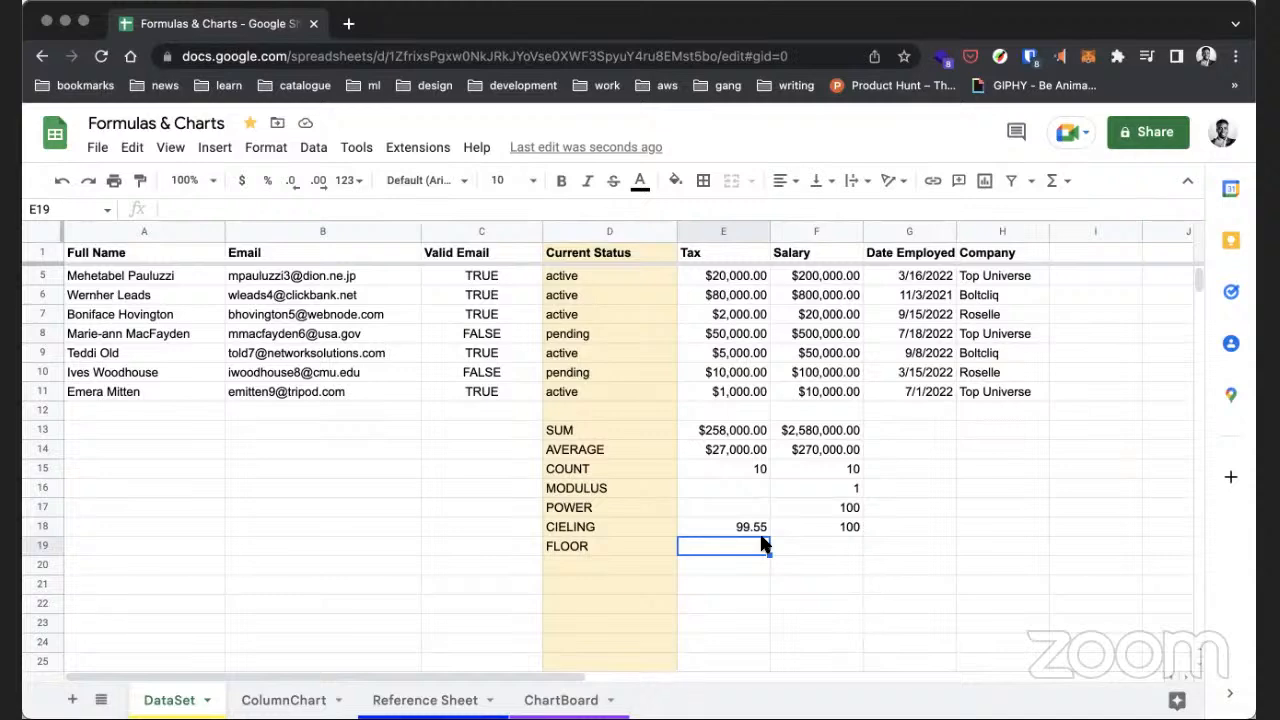
{"action": "type", "text": "99.33"}
- Round the FLOOR sample number down in F19 with the formula =FLOOR(E19)
{"action": "left_click", "coordinate": [827, 543]}
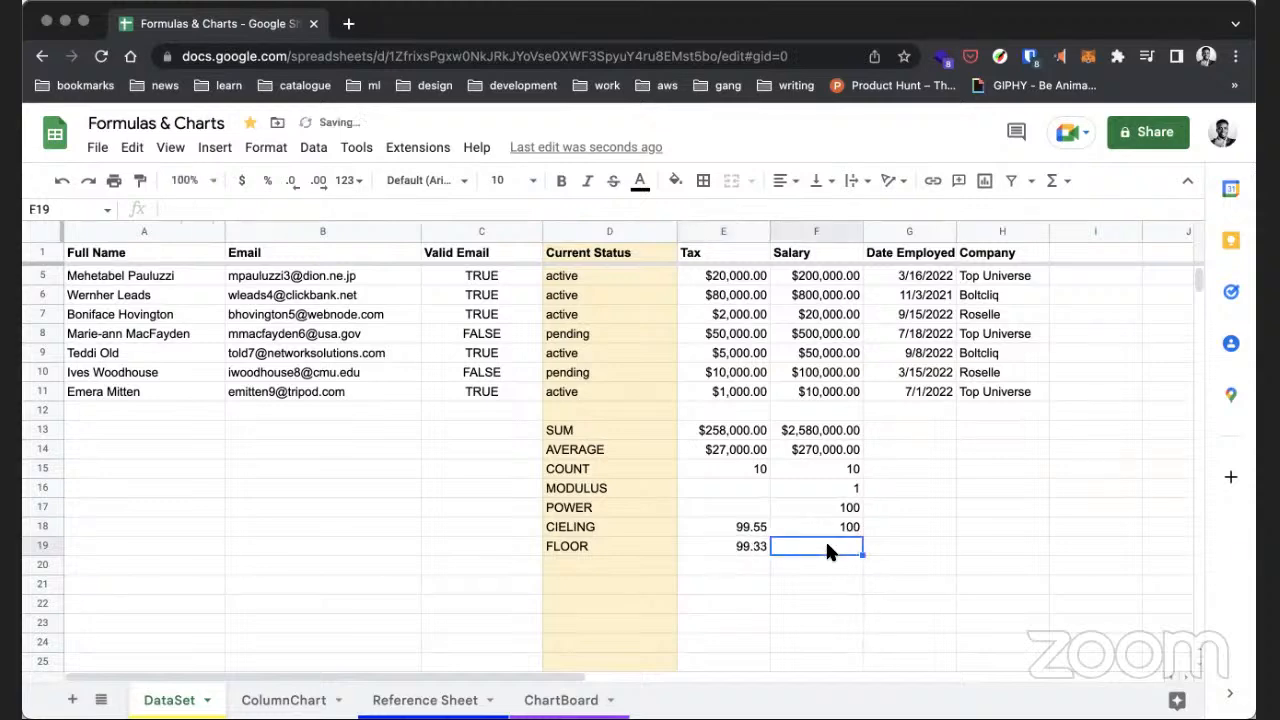
{"action": "type", "text": "FL"}
{"action": "key", "text": "BackSpace"}
{"action": "key", "text": "BackSpace"}
{"action": "type", "text": "=FLOOW("}
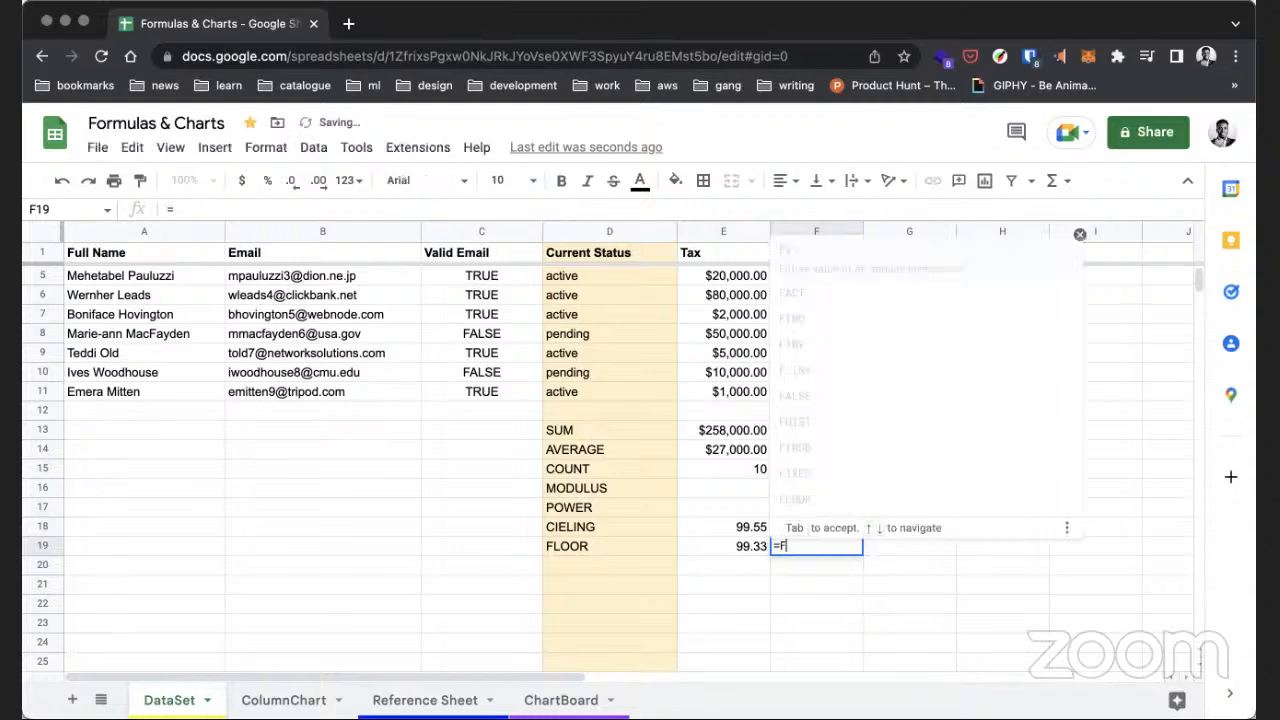
{"action": "key", "text": "BackSpace"}
{"action": "key", "text": "BackSpace"}
{"action": "type", "text": "R"}
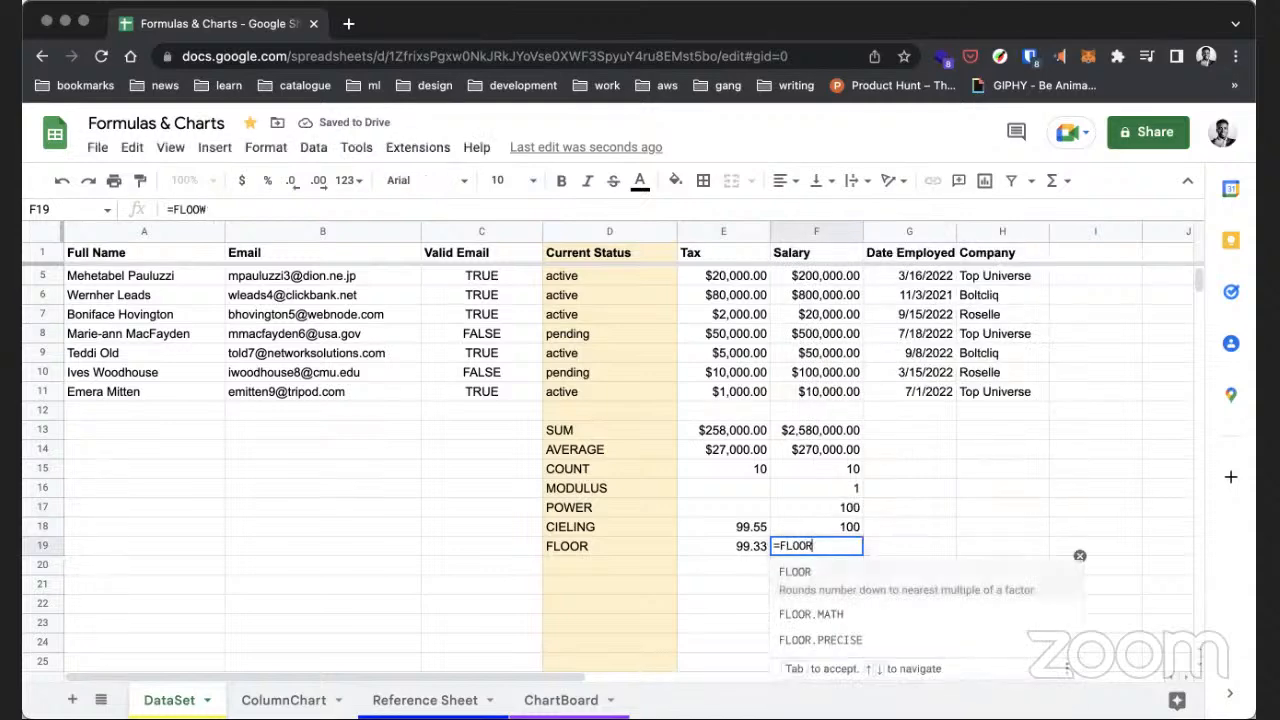
{"action": "type", "text": "("}
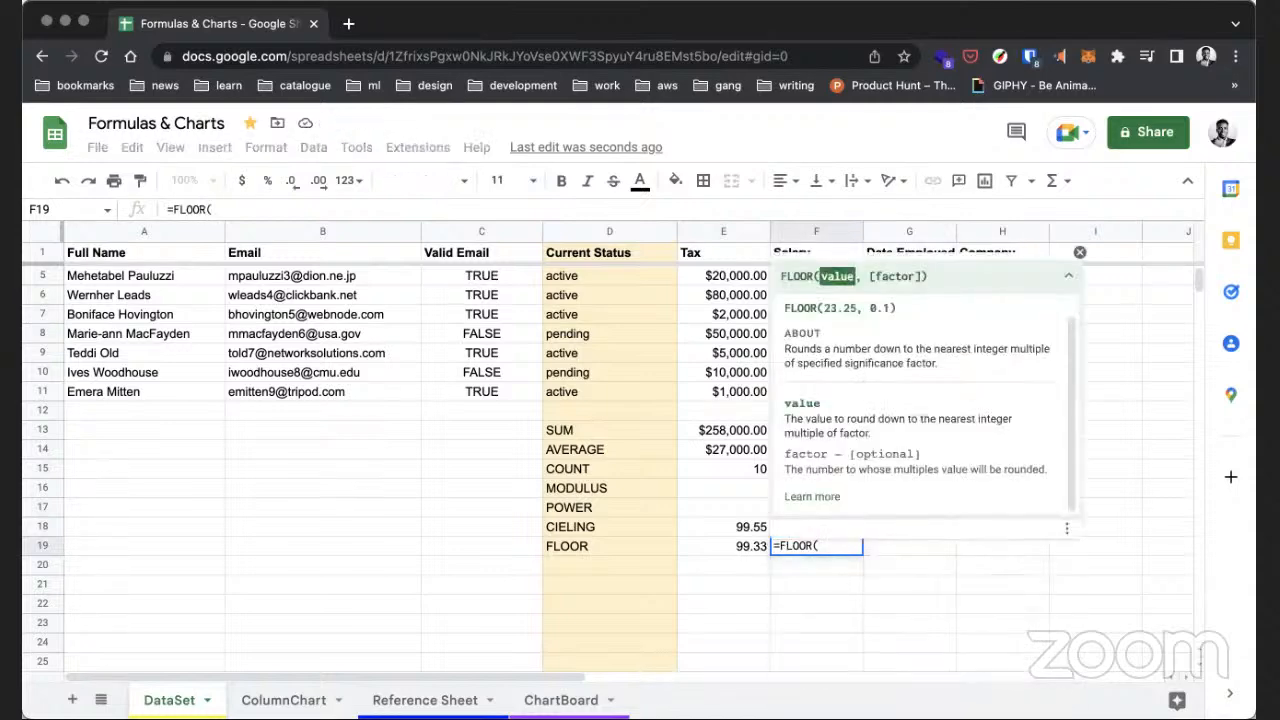
{"action": "type", "text": "E19"}
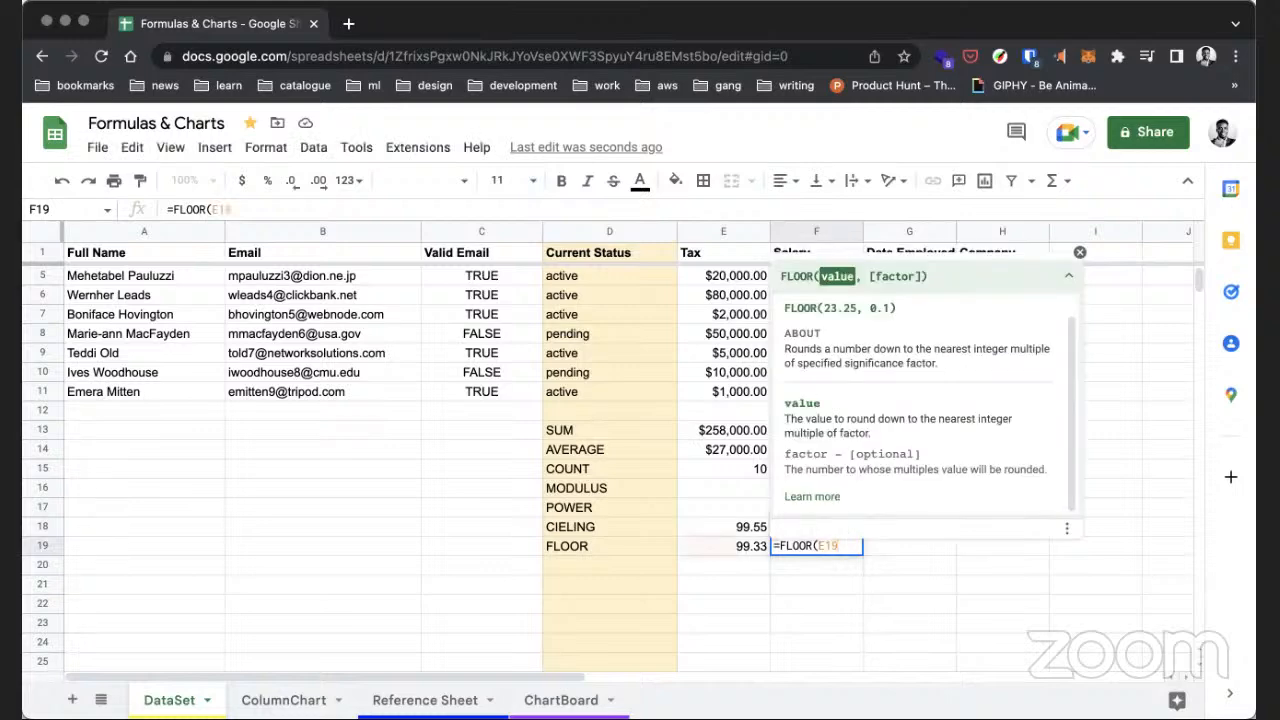
{"action": "type", "text": ")"}
{"action": "key", "text": "Return"}
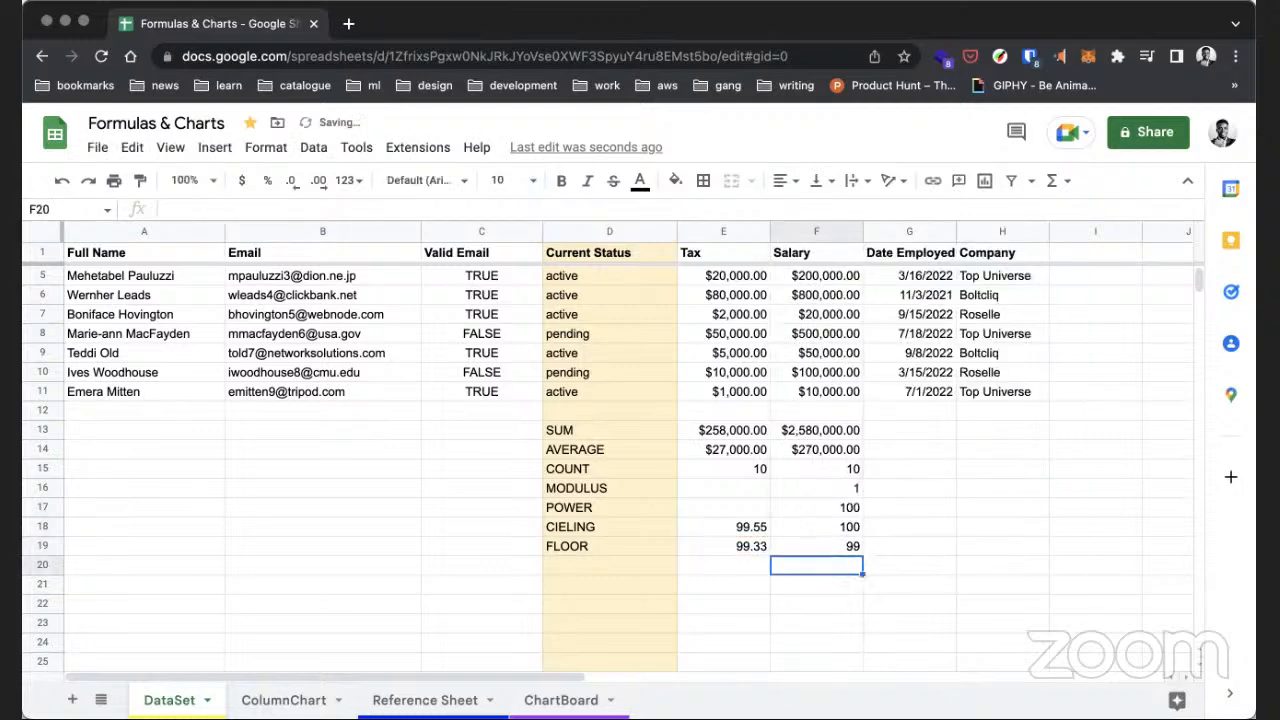
- Change the FLOOR sample number in E19 to 99.63
{"action": "left_click", "coordinate": [815, 546]}
{"action": "left_click", "coordinate": [740, 547]}
{"action": "key", "text": "BackSpace"}
{"action": "type", "text": "6"}
{"action": "key", "text": "Return"}
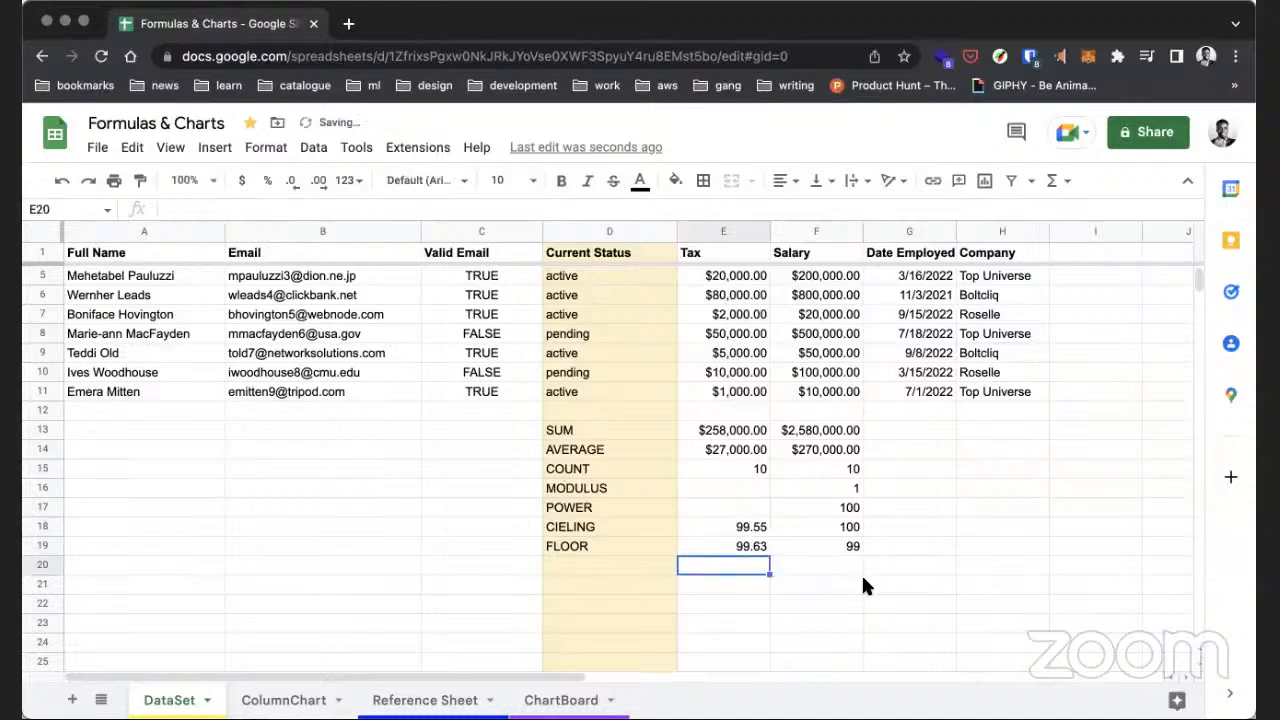
{"action": "left_click", "coordinate": [746, 548]}
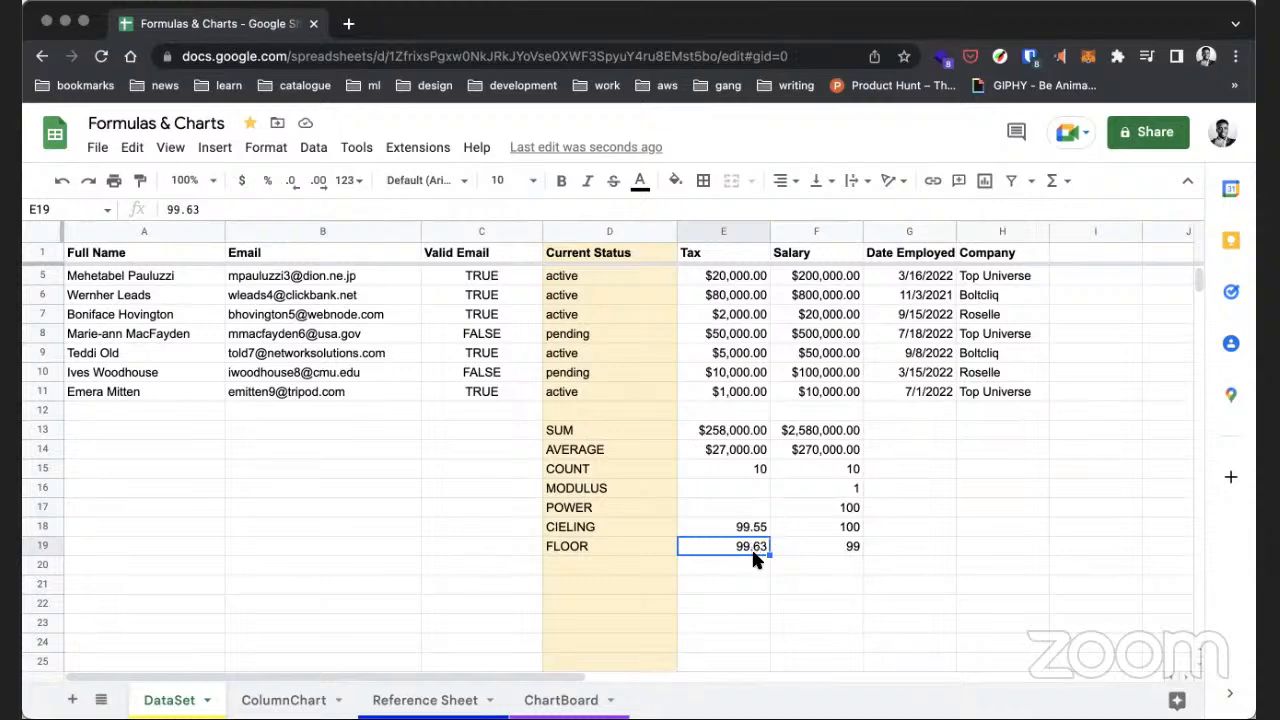
{"action": "scroll", "coordinate": [822, 530], "scroll_direction": "down", "scroll_amount": 1}
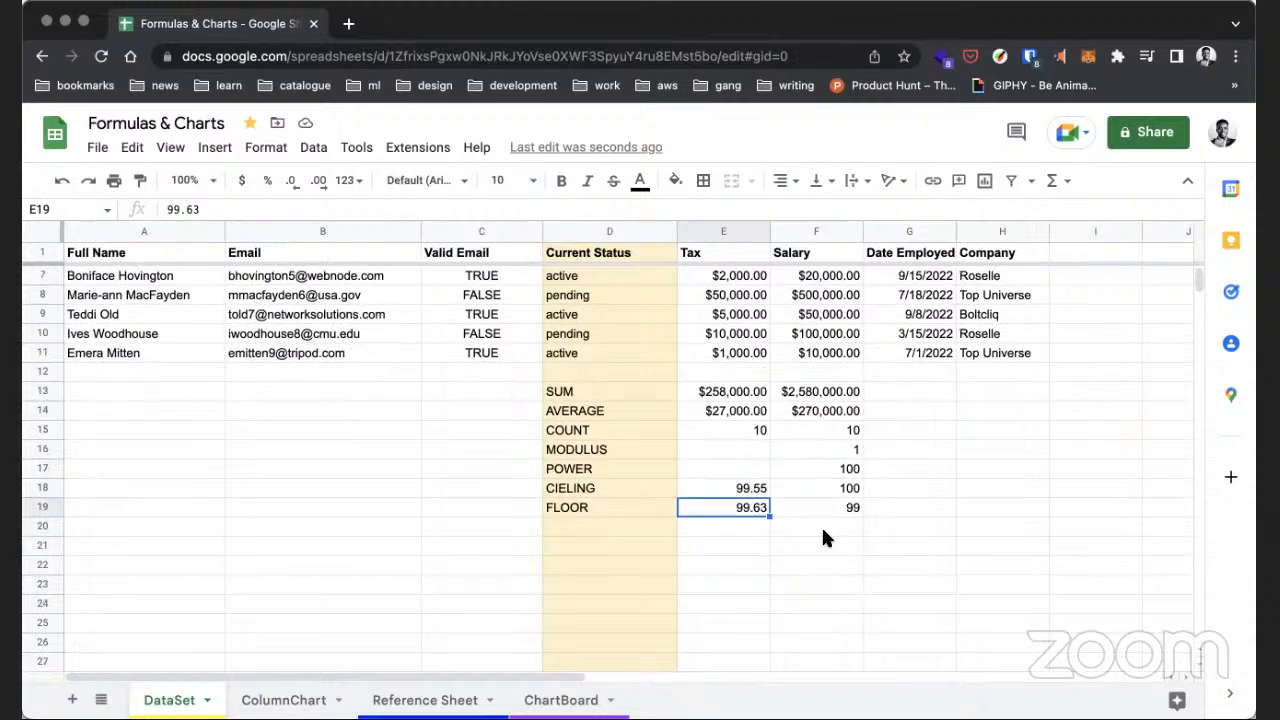
{"action": "left_click", "coordinate": [738, 524]}
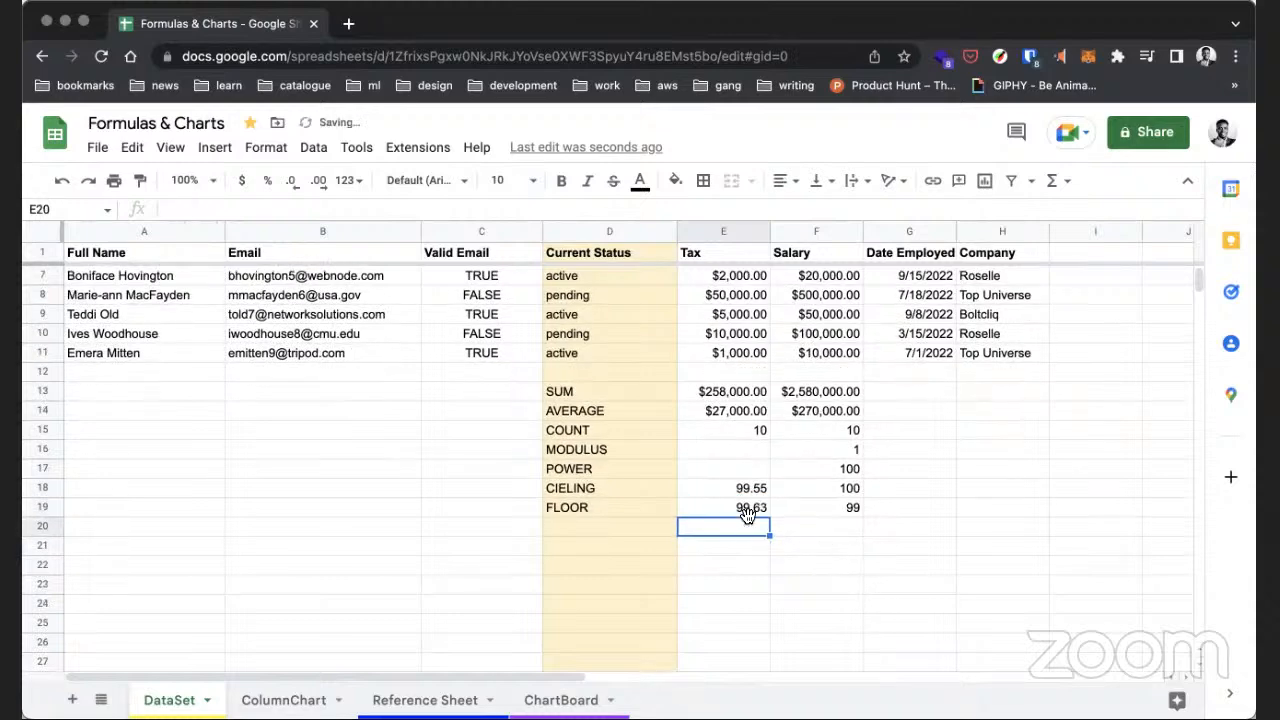
{"action": "left_click", "coordinate": [773, 503]}
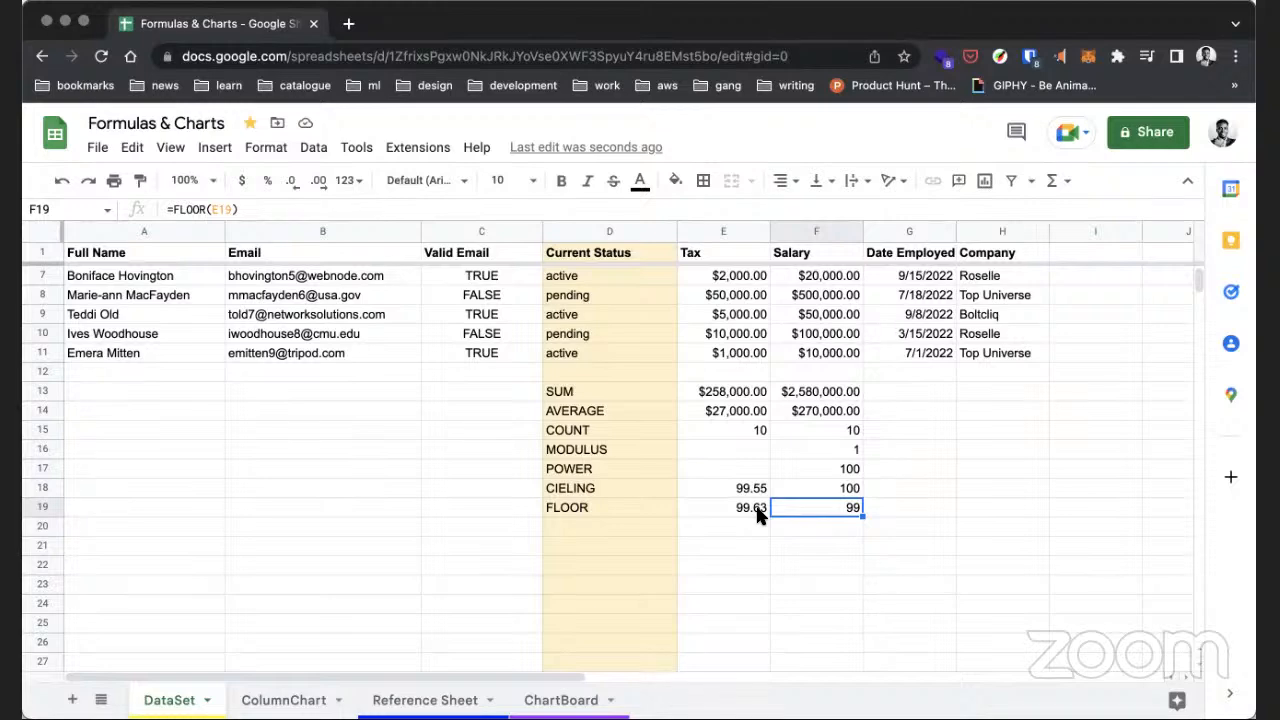
{"action": "left_click", "coordinate": [755, 508]}
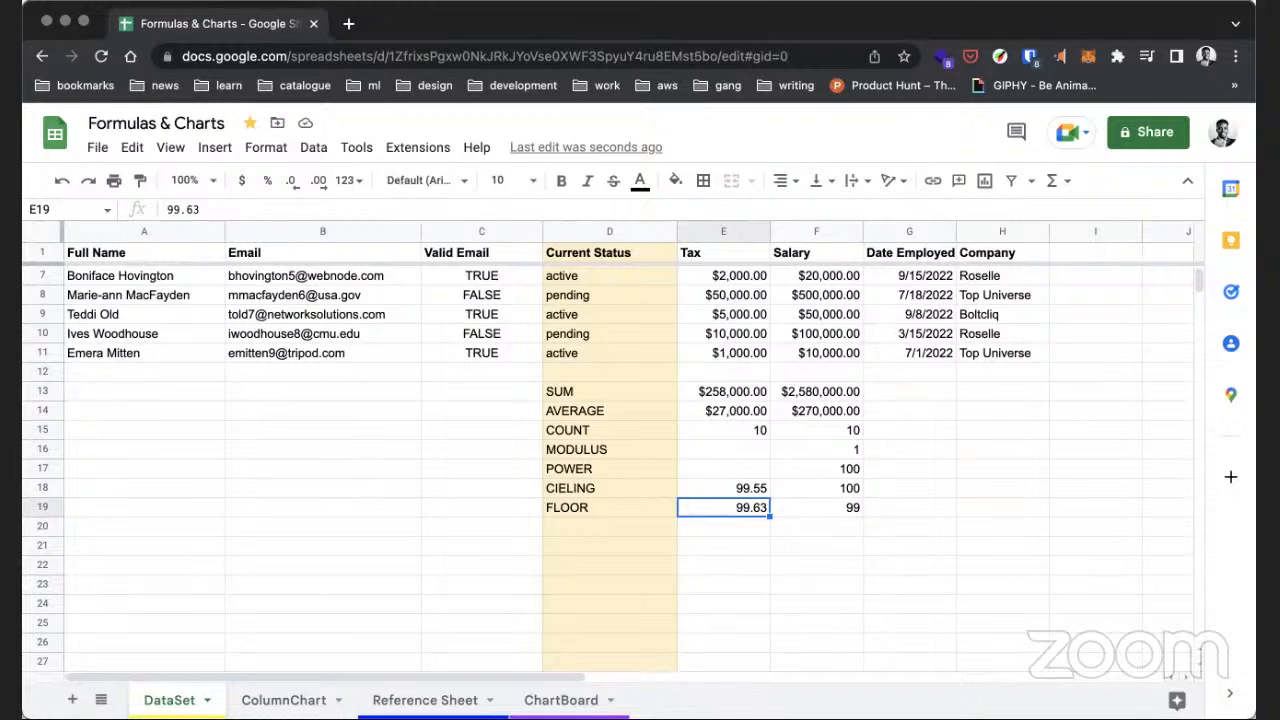
- Enter the sample text "Marvelous" with quotation marks in E20 and label cell D20 LEN
{"action": "left_click", "coordinate": [627, 526]}
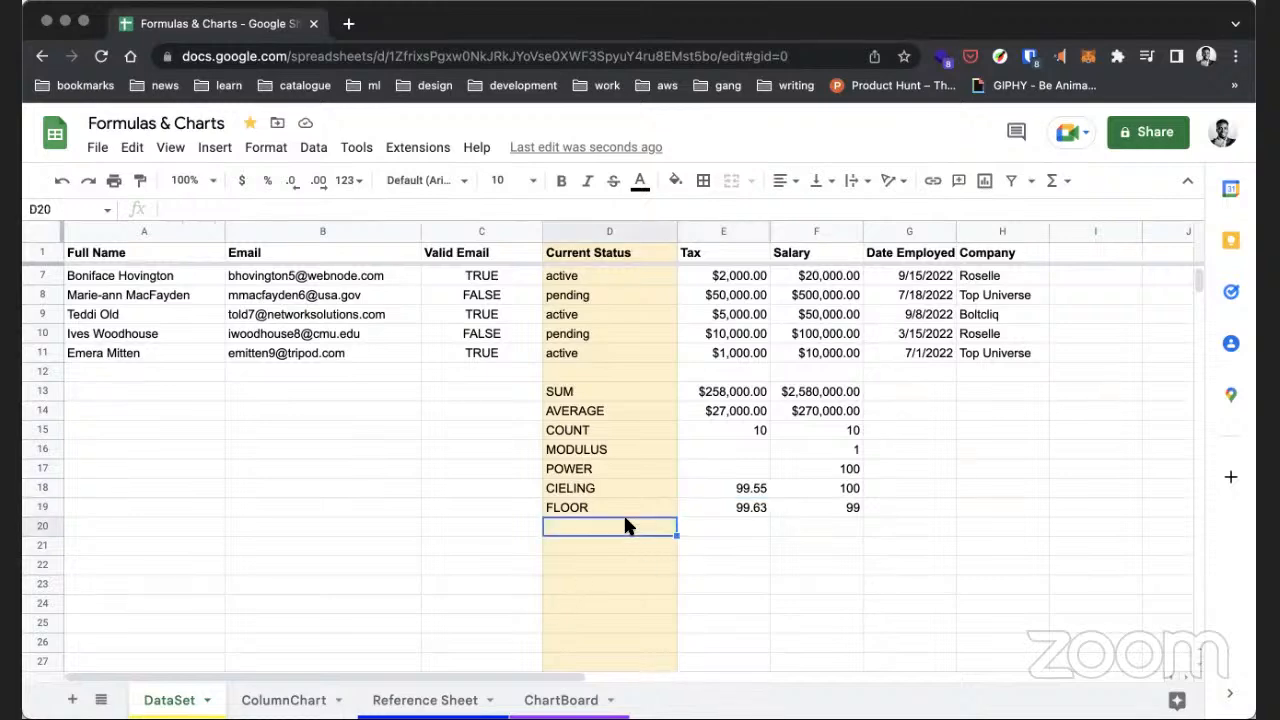
{"action": "left_click", "coordinate": [711, 538]}
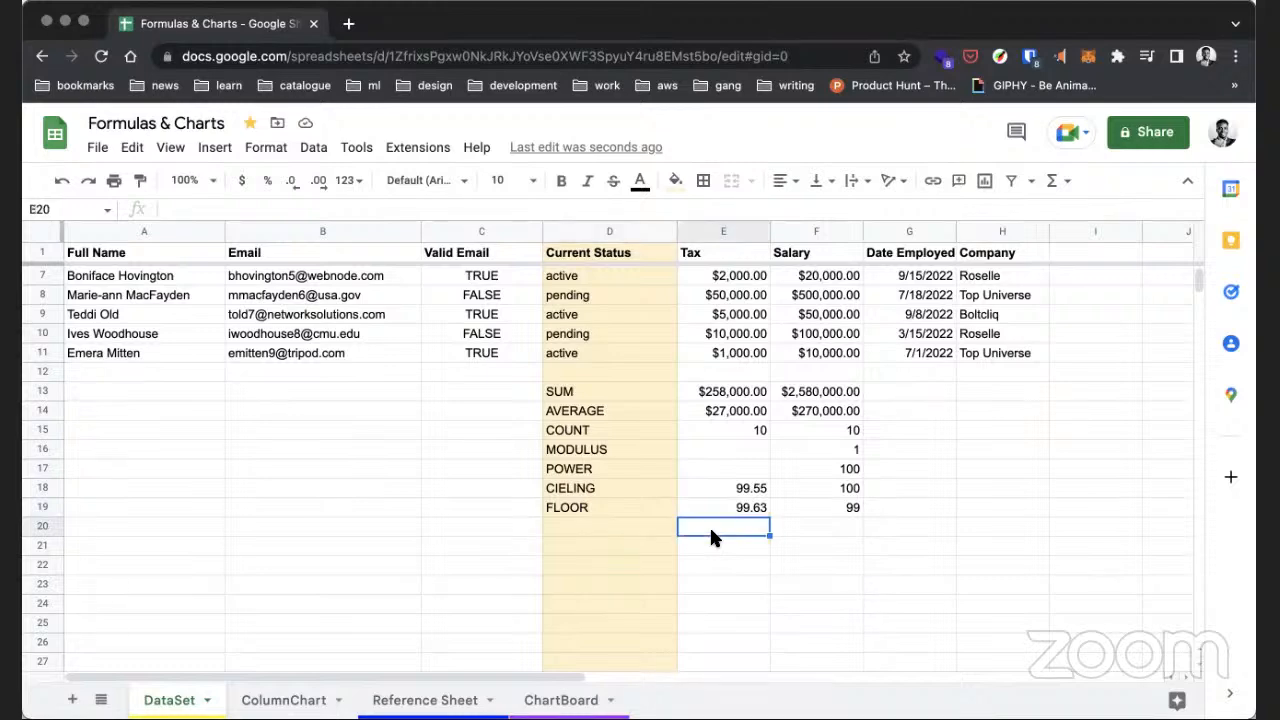
{"action": "type", "text": "\"MAR"}
{"action": "key", "text": "BackSpace"}
{"action": "key", "text": "BackSpace"}
{"action": "type", "text": "arve"}
{"action": "type", "text": "lous\""}
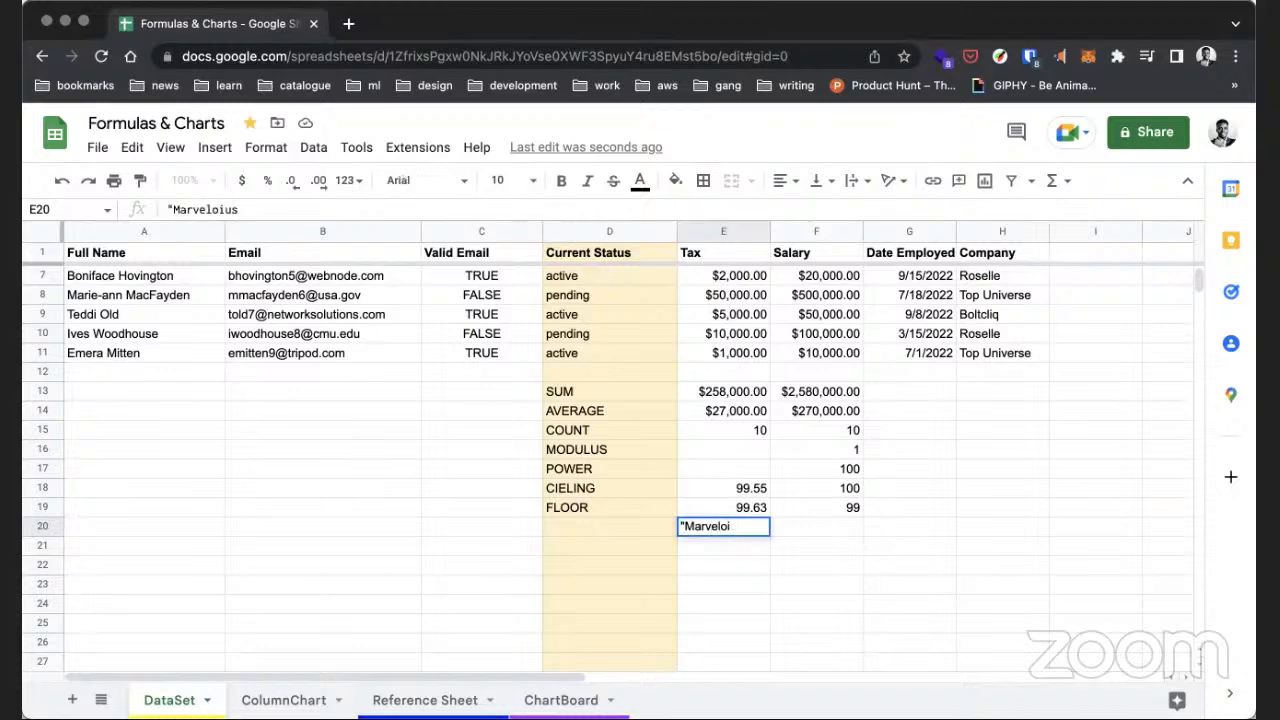
{"action": "left_click", "coordinate": [610, 527]}
{"action": "type", "text": "LEN"}
- Count the characters of the LEN sample text in F20 with the formula =LEN(E20)
{"action": "key", "text": "Right"}
{"action": "key", "text": "Right"}
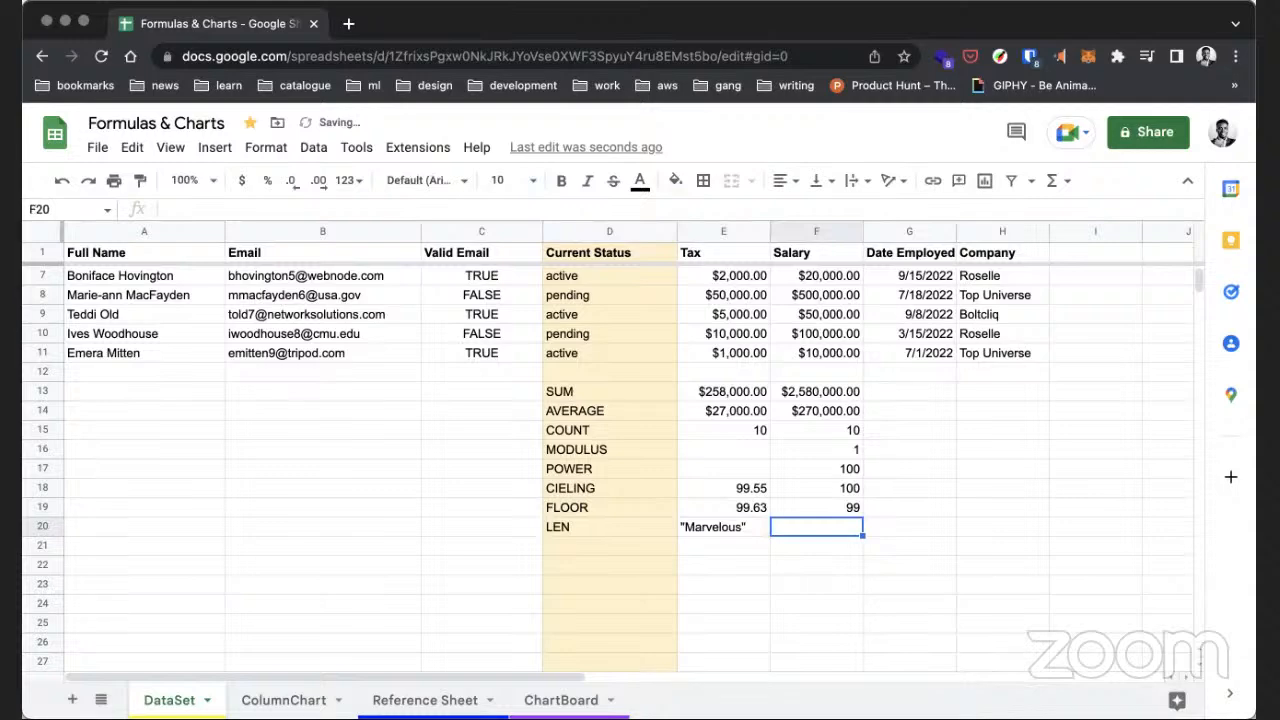
{"action": "type", "text": "="}
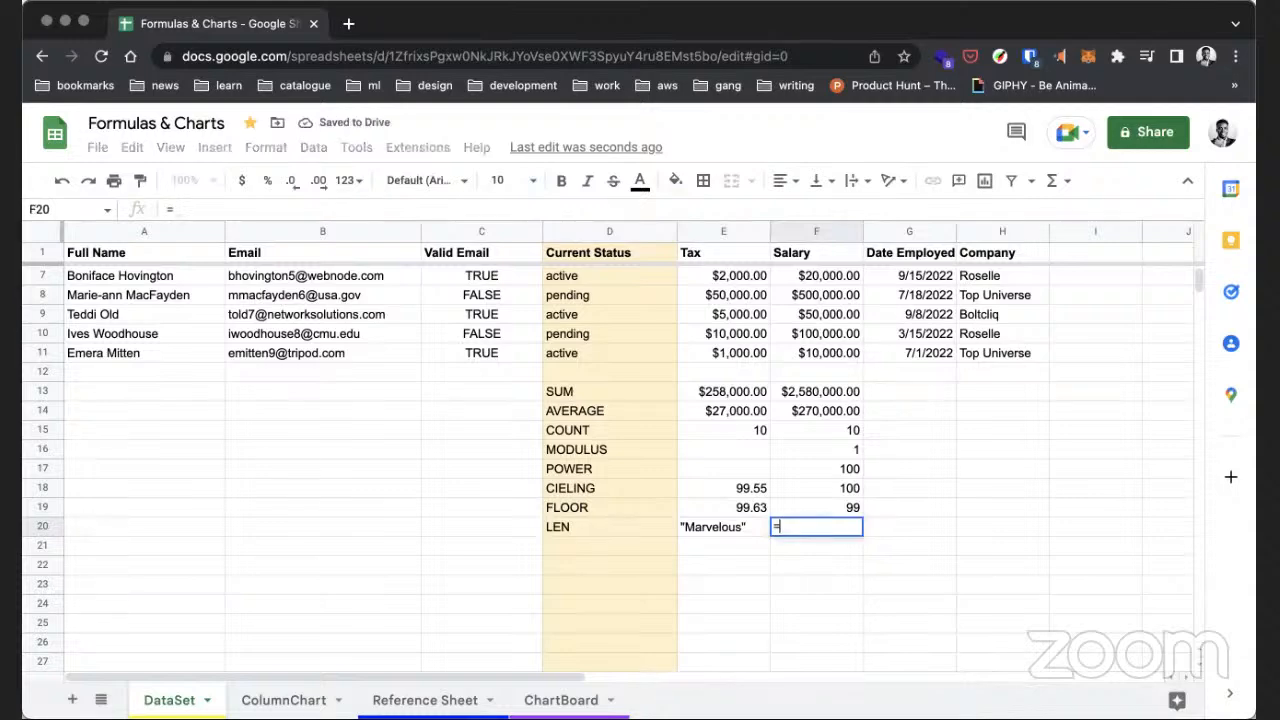
{"action": "type", "text": "len"}
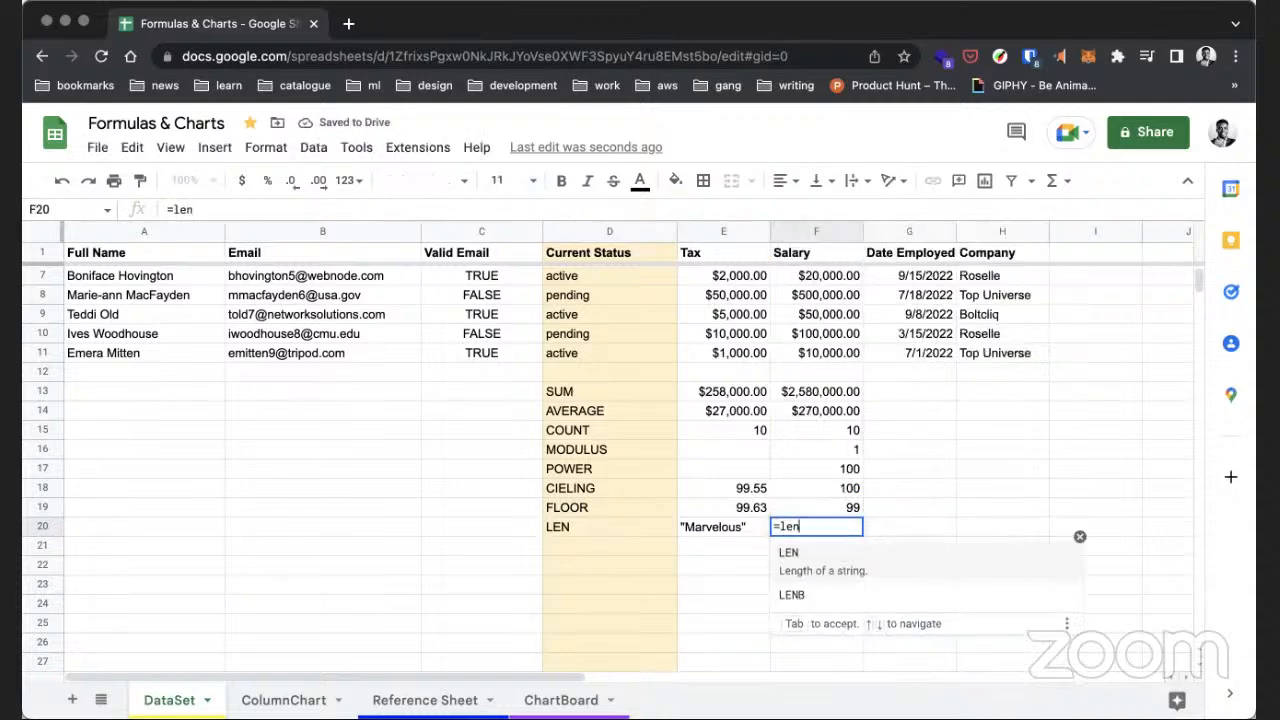
{"action": "key", "text": "BackSpace"}
{"action": "key", "text": "BackSpace"}
{"action": "key", "text": "BackSpace"}
{"action": "type", "text": "LEN("}
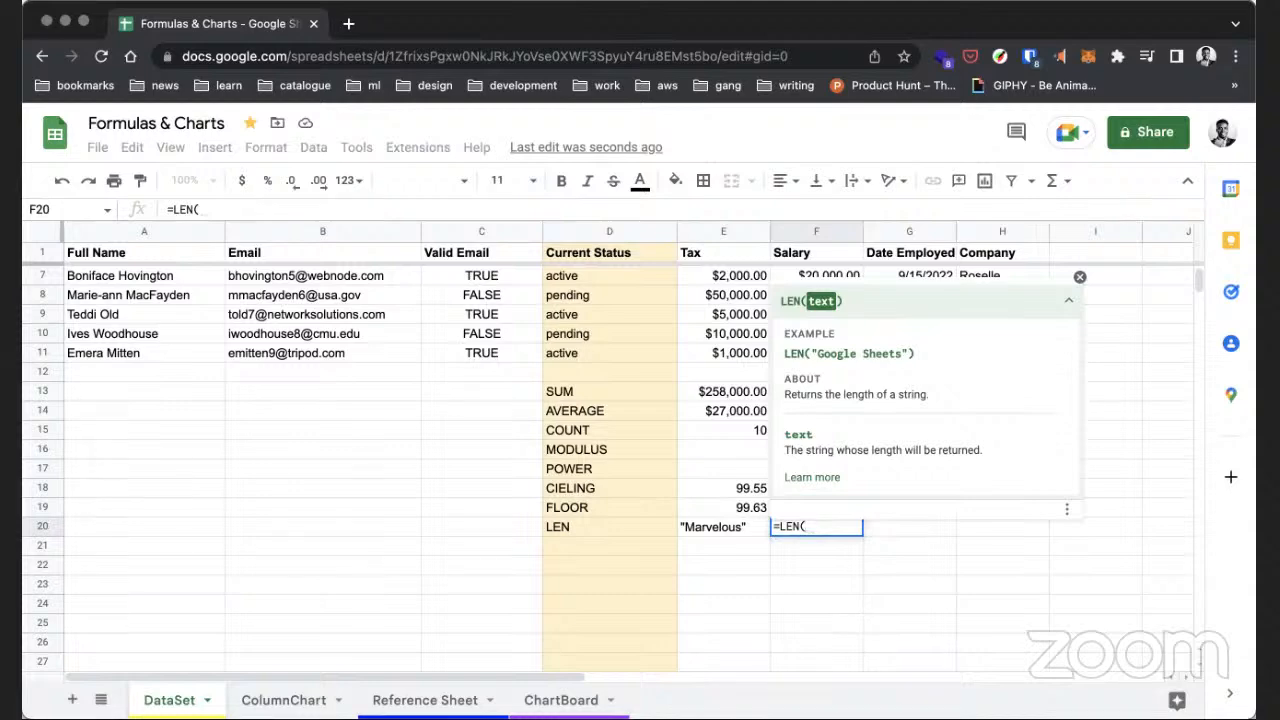
{"action": "type", "text": "e20"}
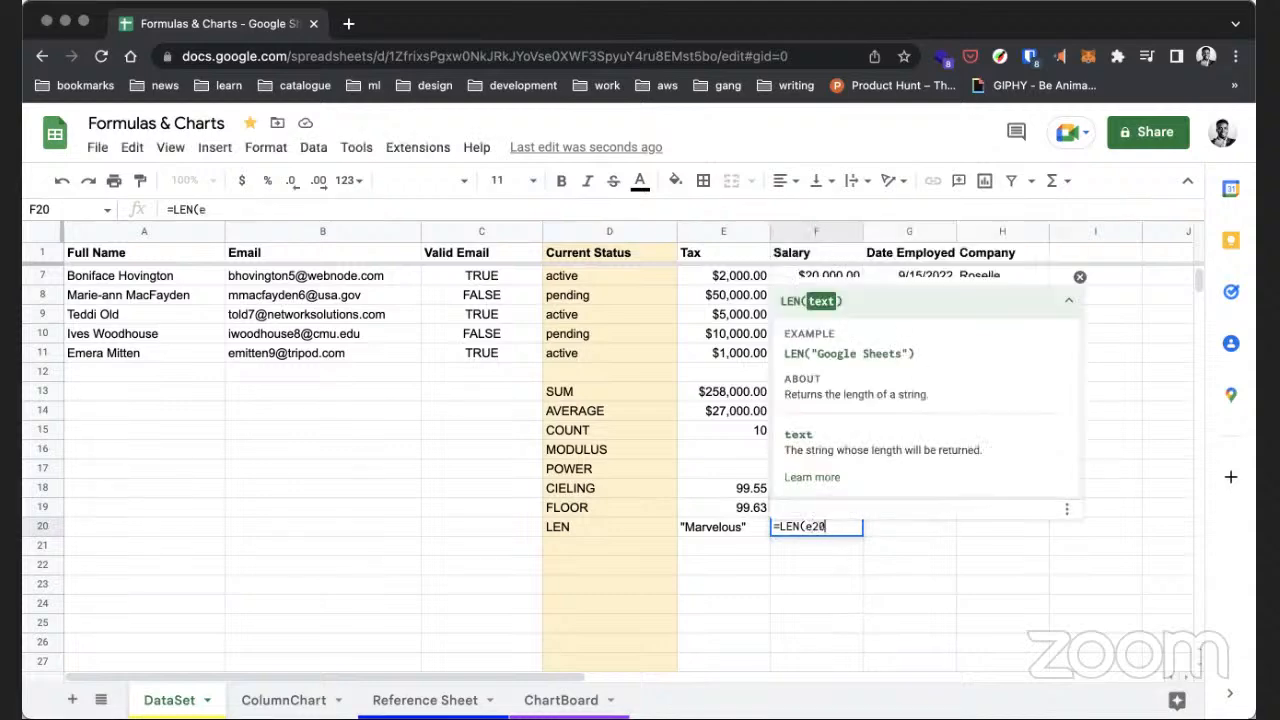
{"action": "key", "text": "Return"}
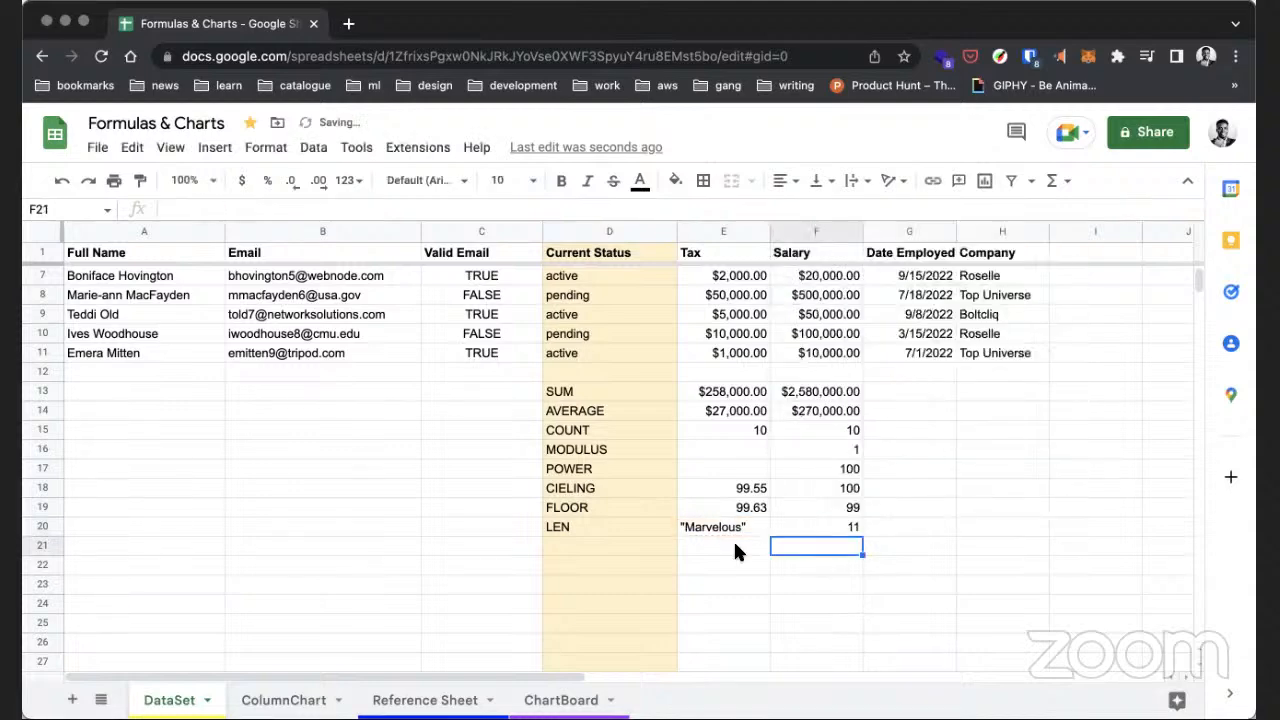
- Remove the quotation marks around the sample text in E20, leaving Marvelous
{"action": "left_click", "coordinate": [796, 513]}
{"action": "double_click", "coordinate": [747, 527]}
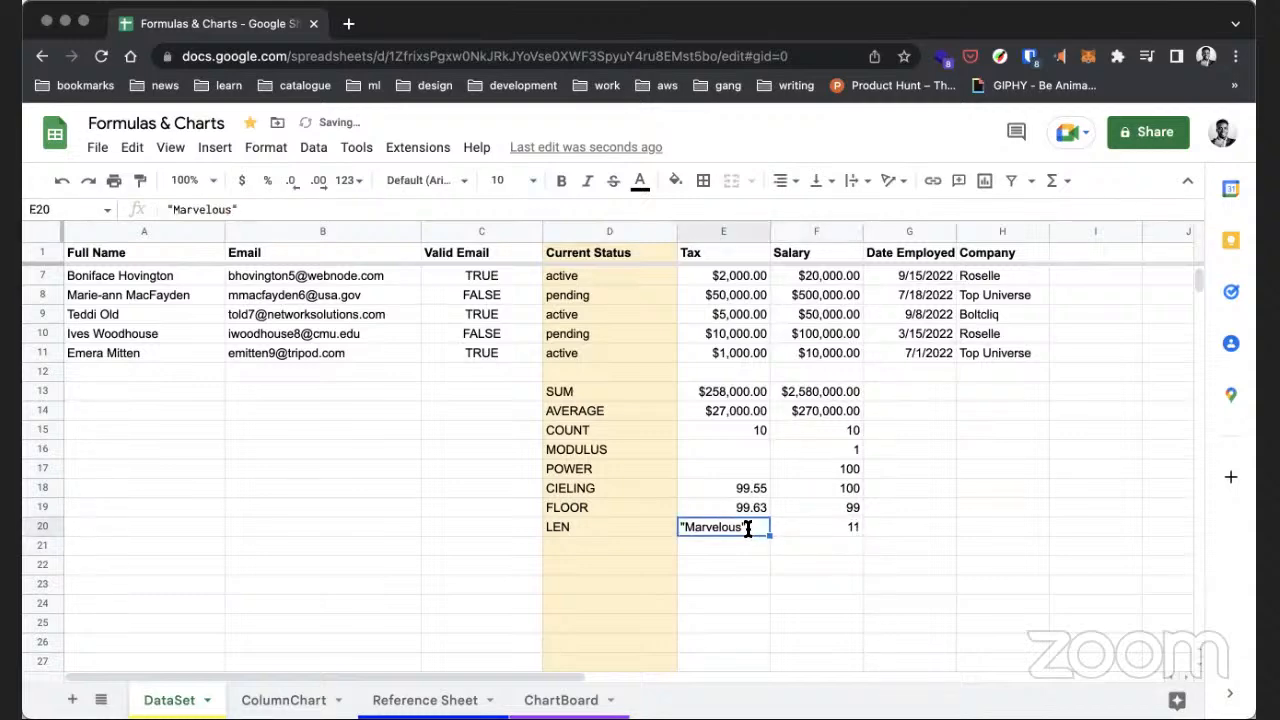
{"action": "key", "text": "BackSpace"}
{"action": "key", "text": "Home"}
{"action": "key", "text": "Delete"}
{"action": "key", "text": "Return"}
{"action": "key", "text": "Up"}
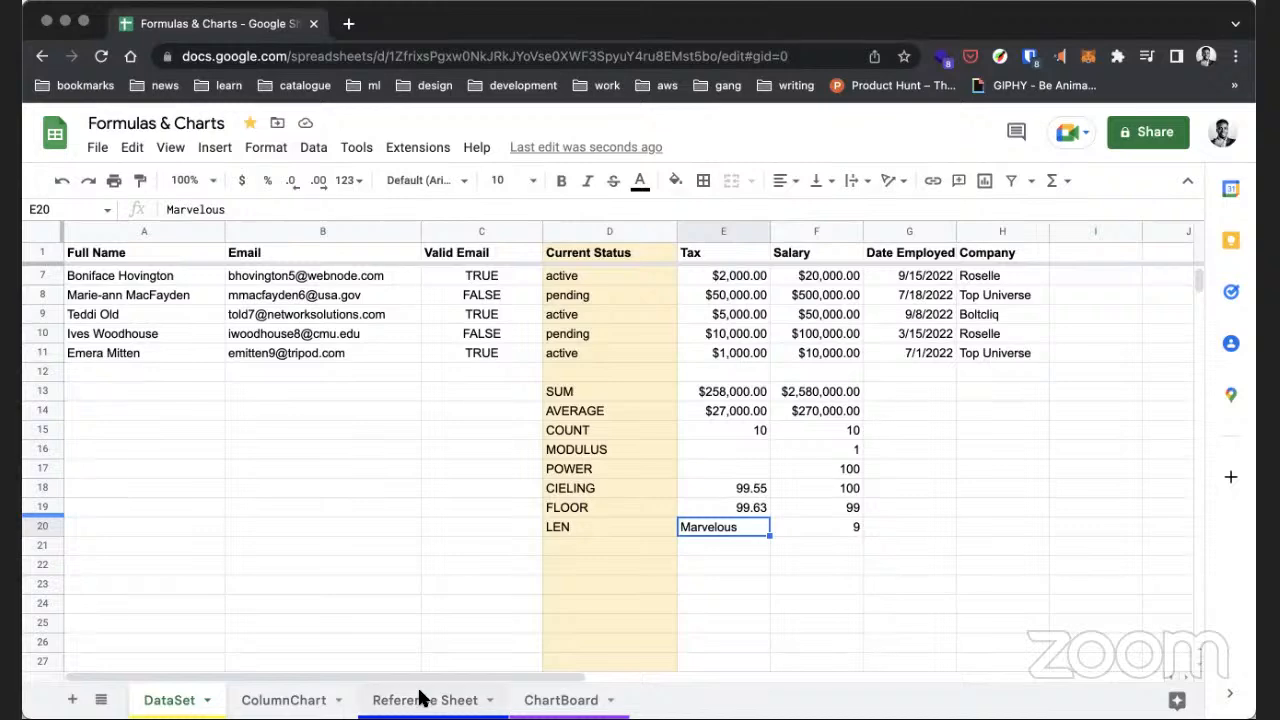
- Enter the formula =UPPER(A1) in I7 and accept the suggested autofill for the cells down to I11
{"action": "left_click", "coordinate": [641, 545]}
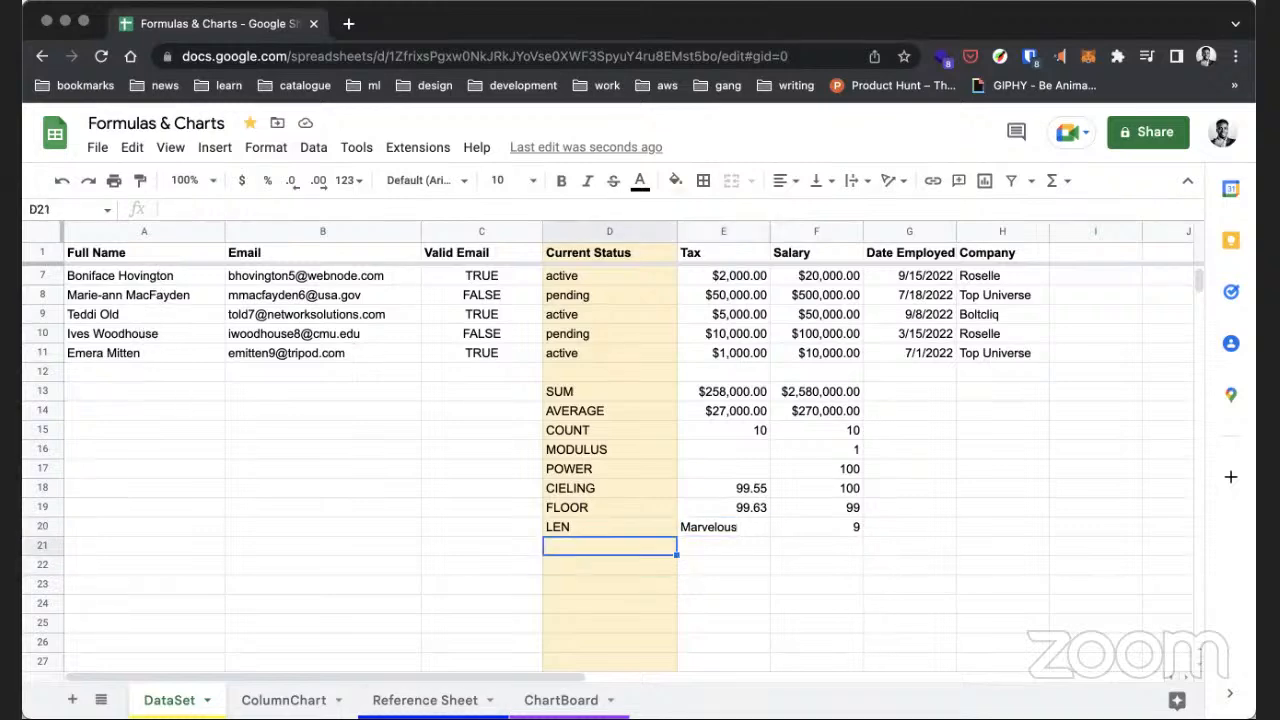
{"action": "left_click", "coordinate": [1094, 276]}
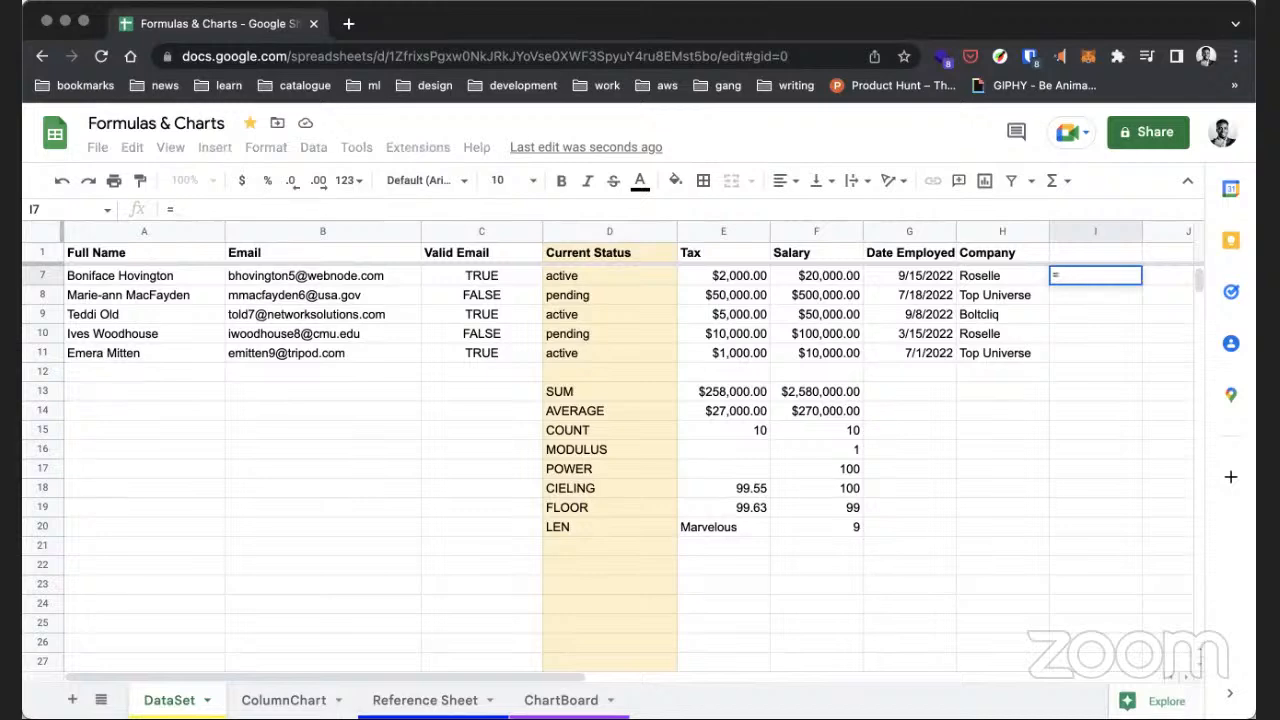
{"action": "type", "text": "UPP"}
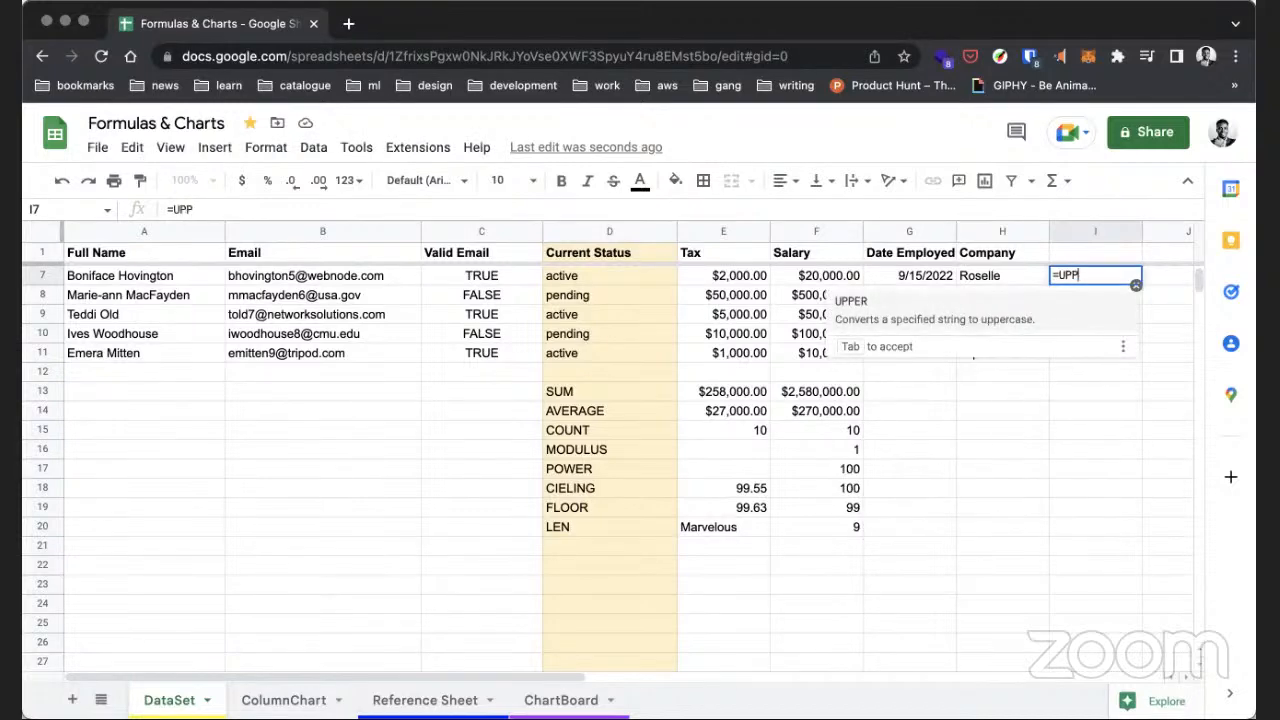
{"action": "type", "text": "ER(a"}
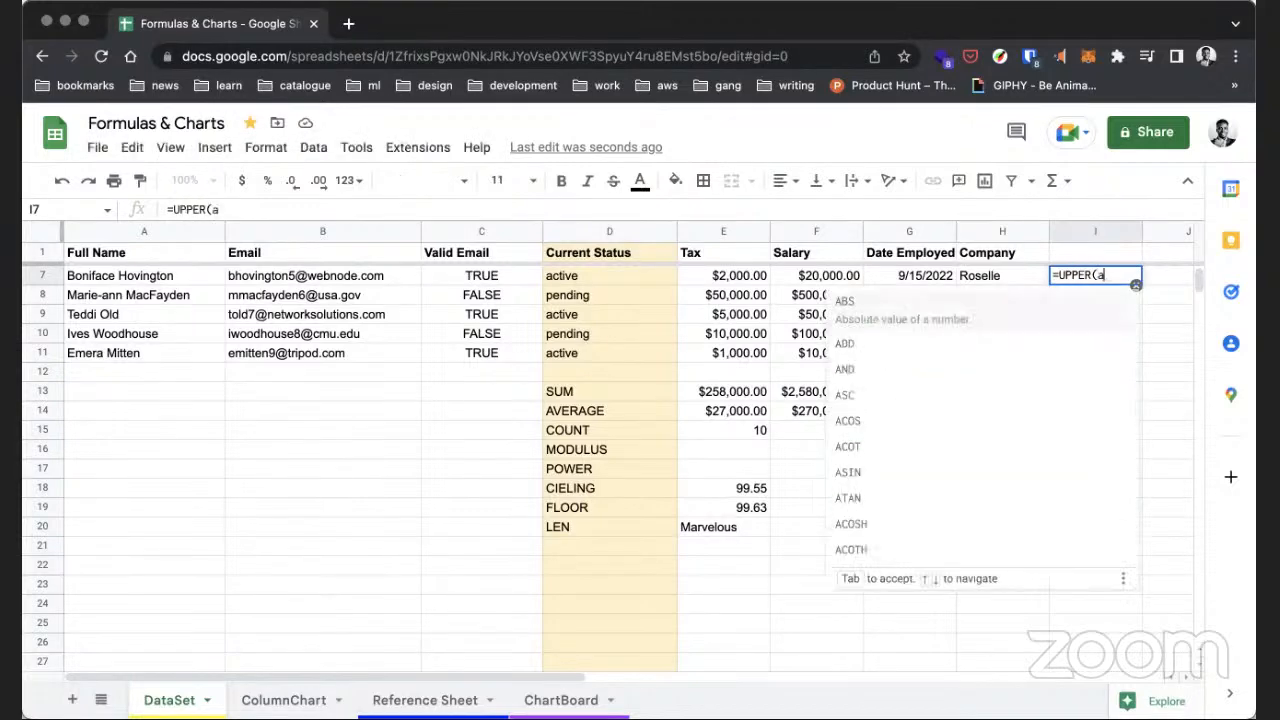
{"action": "type", "text": "1)"}
{"action": "key", "text": "Return"}
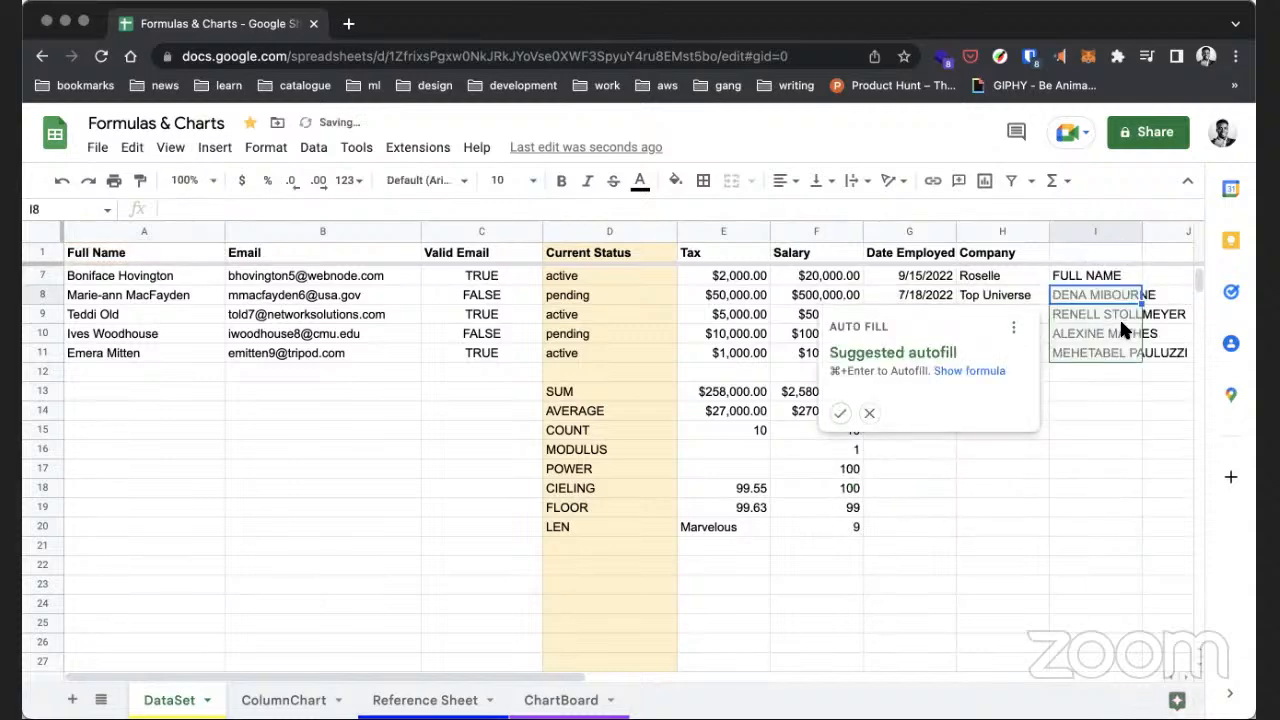
{"action": "left_click", "coordinate": [840, 413]}
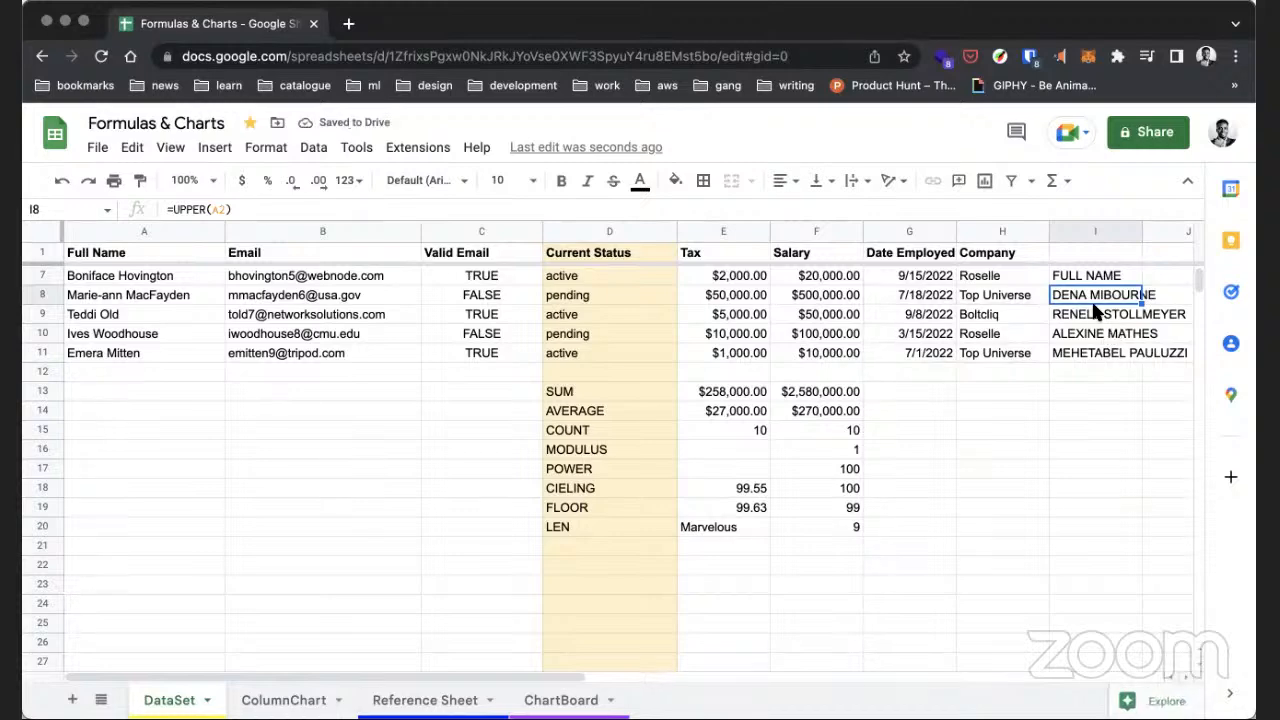
- Change the formula in I7 to =UPPER(A2) so it converts the first full name
{"action": "left_click", "coordinate": [1106, 274]}
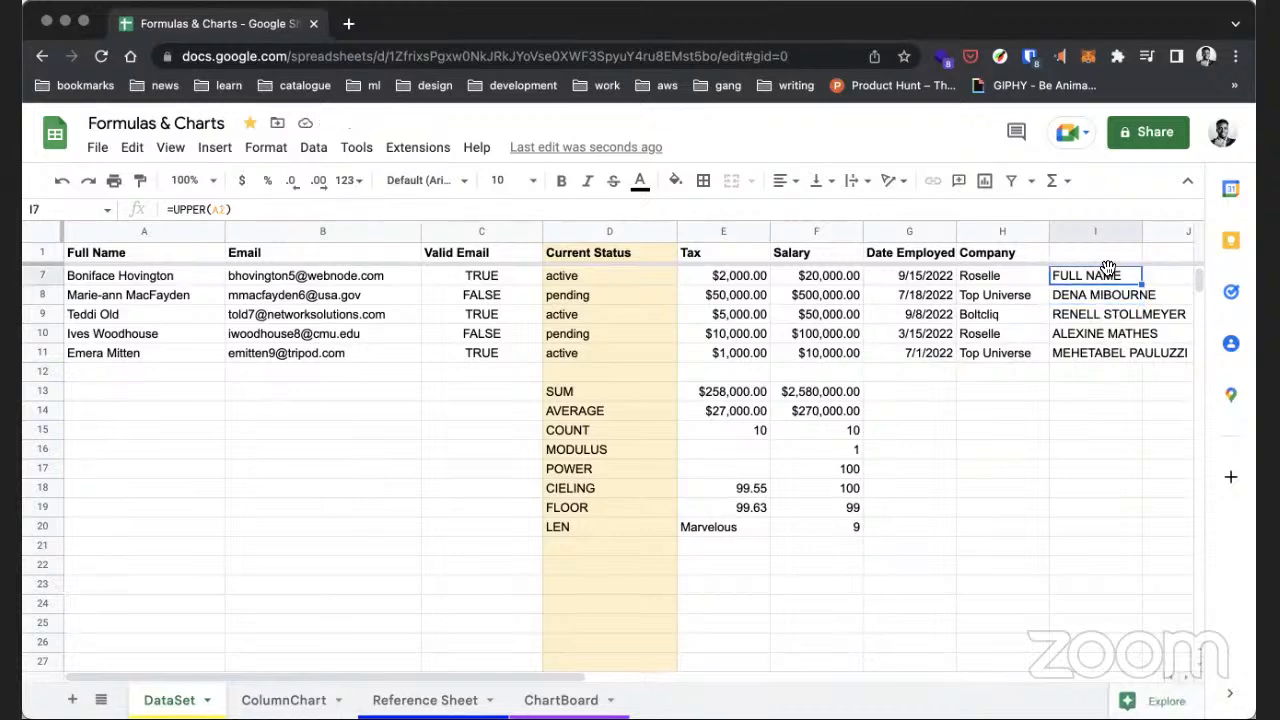
{"action": "left_click", "coordinate": [1106, 296]}
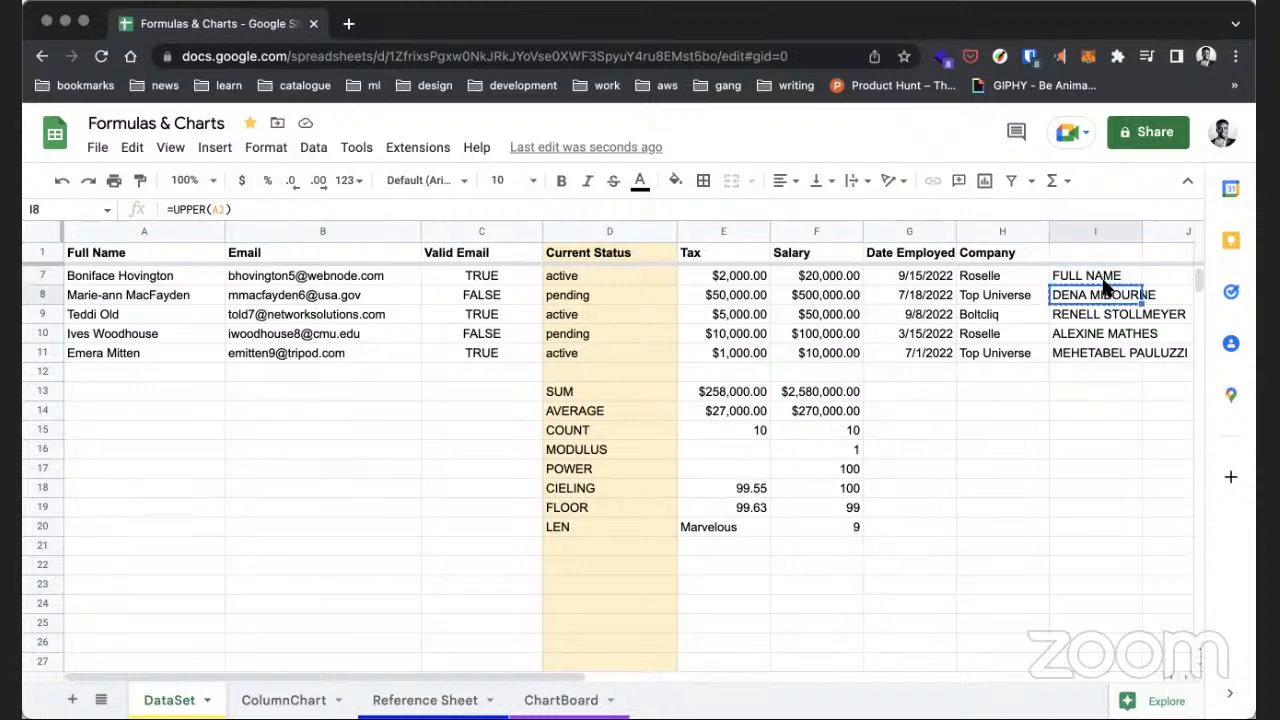
{"action": "left_click", "coordinate": [1107, 279]}
{"action": "type", "text": "FULL NAME"}
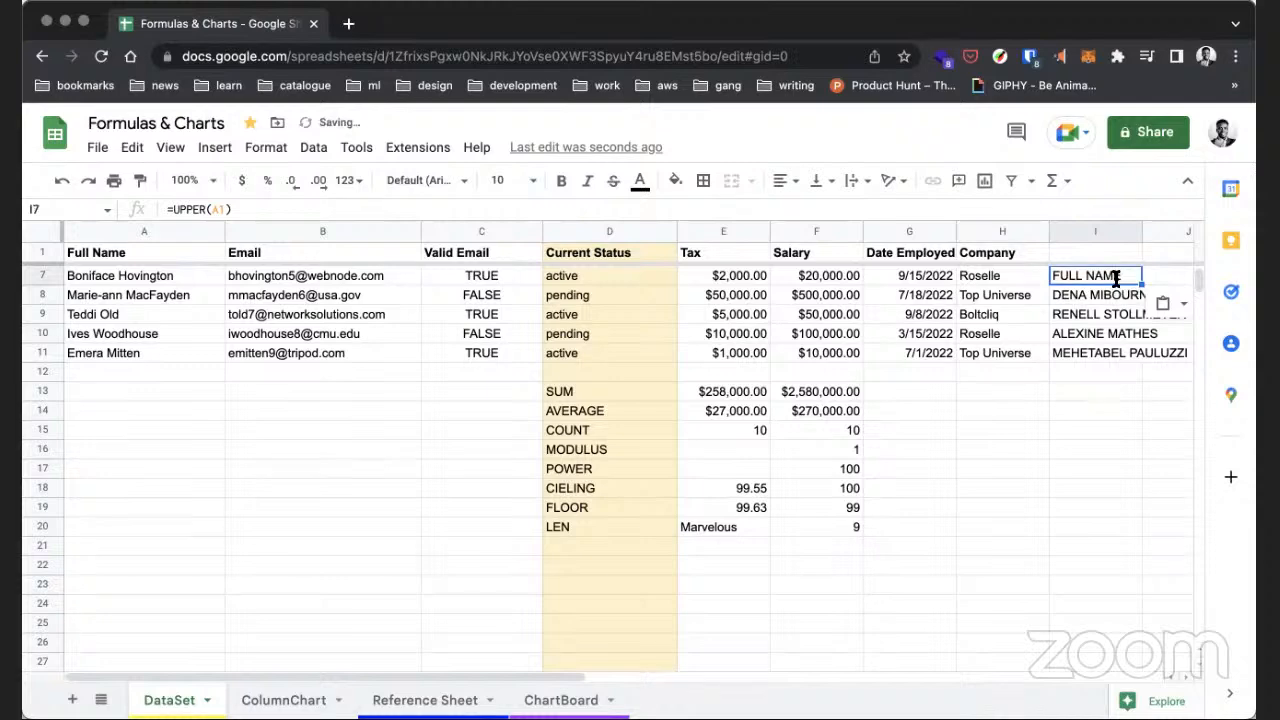
{"action": "double_click", "coordinate": [1122, 280]}
{"action": "key", "text": "BackSpace"}
{"action": "type", "text": "2"}
{"action": "key", "text": "Return"}
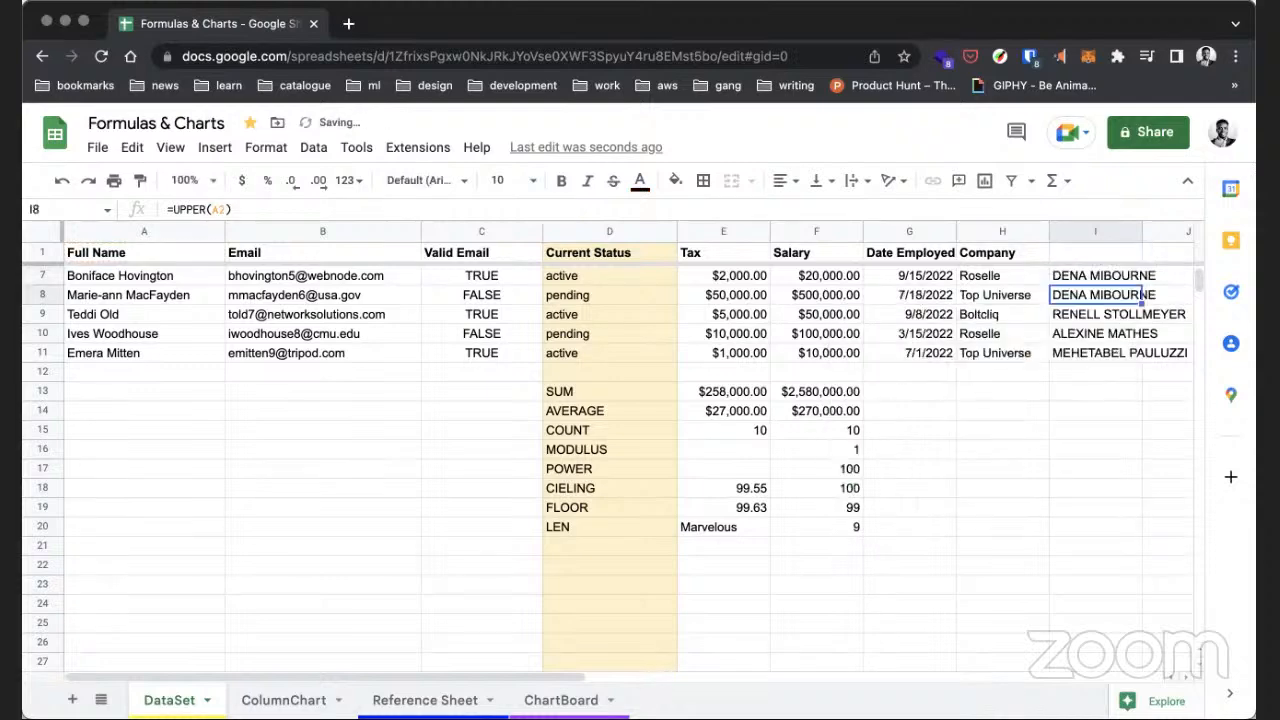
- Fill the UPPER formula from I7 down to I11
{"action": "left_click", "coordinate": [1138, 278]}
{"action": "left_click", "coordinate": [1177, 275]}
{"action": "left_click", "coordinate": [1113, 276]}
{"action": "left_click_drag", "start_coordinate": [1141, 285], "coordinate": [1139, 360]}
{"action": "left_click", "coordinate": [1124, 395]}
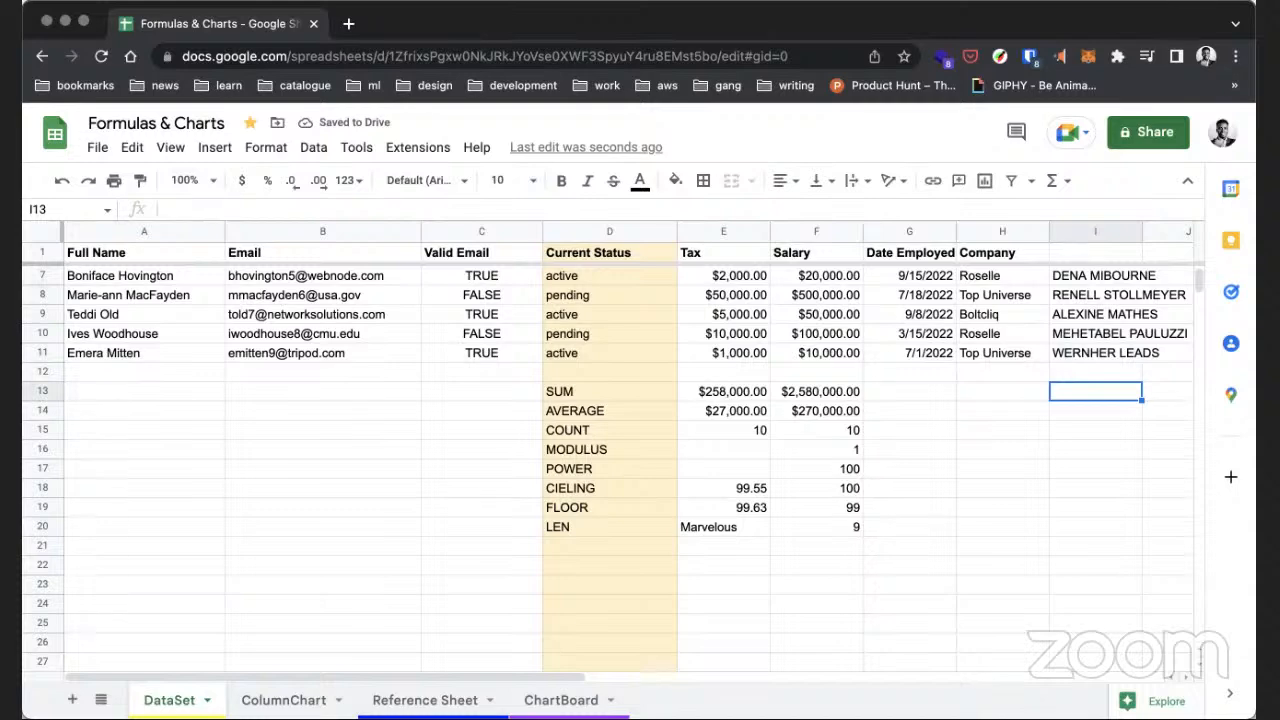
- Label cell D21 UPPER
{"action": "left_click", "coordinate": [583, 560]}
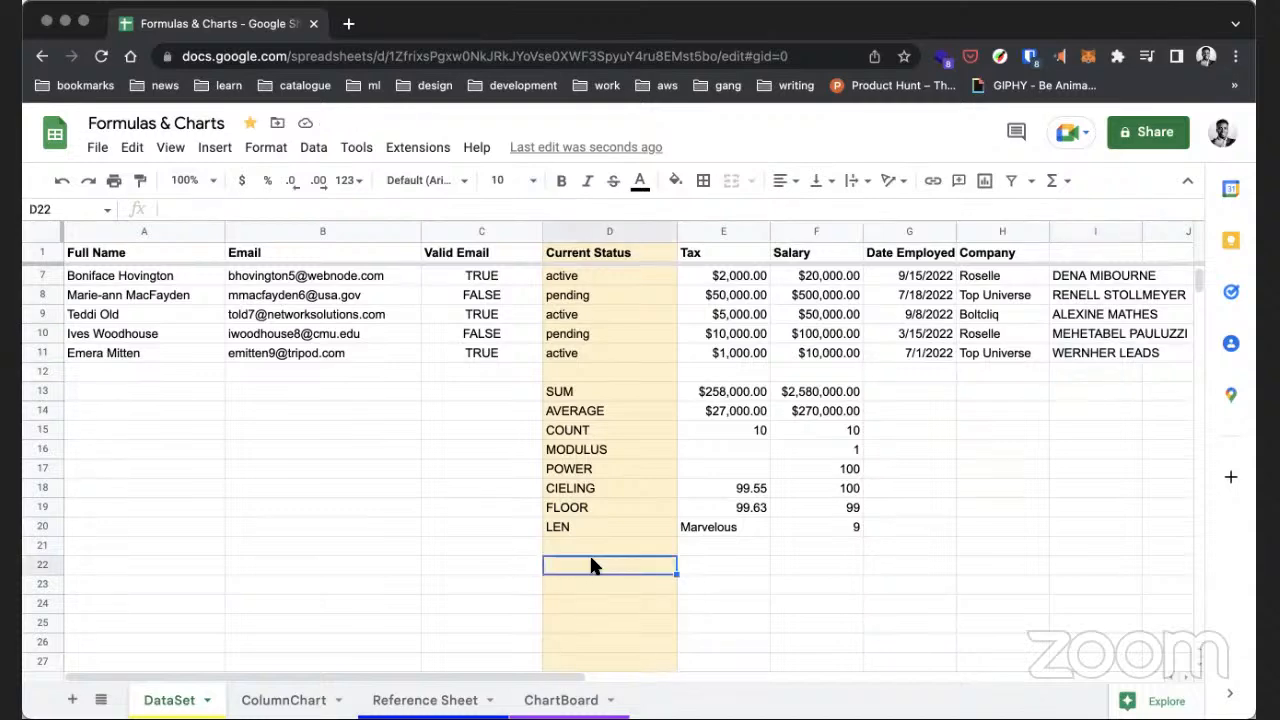
{"action": "left_click", "coordinate": [593, 546]}
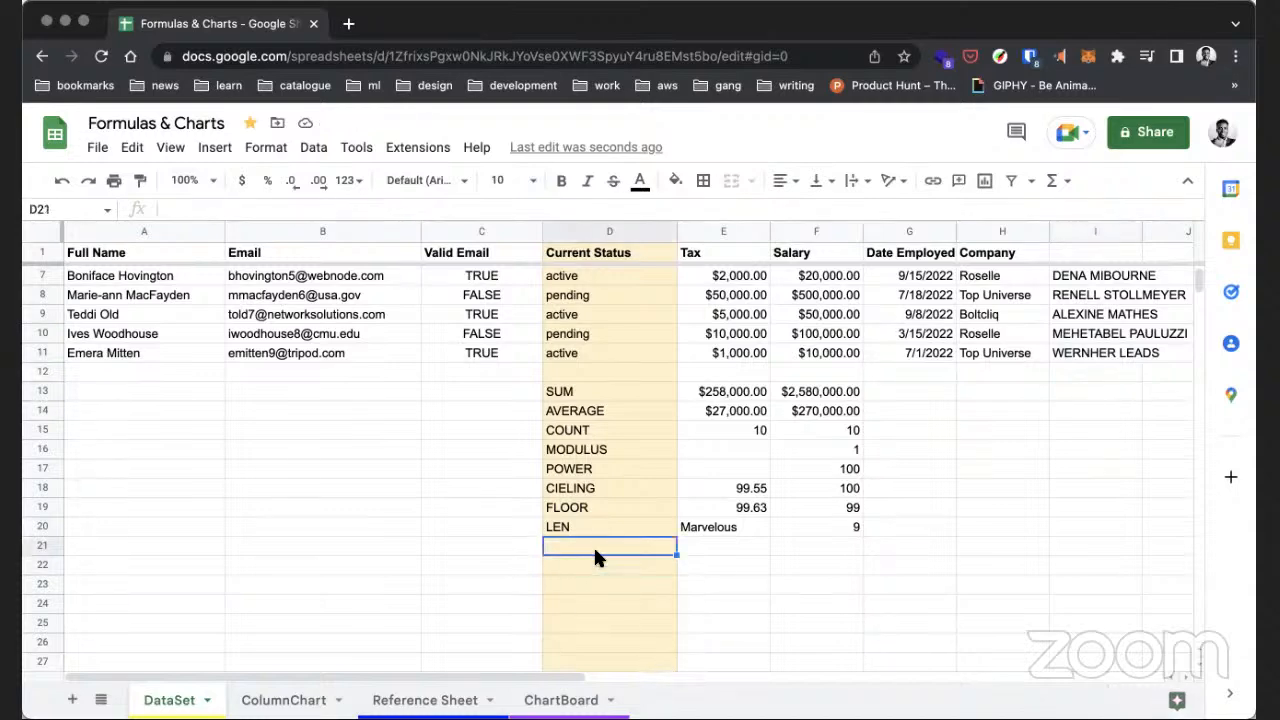
{"action": "type", "text": "upp"}
{"action": "key", "text": "BackSpace"}
{"action": "key", "text": "BackSpace"}
{"action": "key", "text": "BackSpace"}
{"action": "type", "text": "UPPER"}
{"action": "key", "text": "Tab"}
- Convert the sample text to uppercase in E21 with the formula =UPPER(E20)
{"action": "type", "text": "=UPPER(E19"}
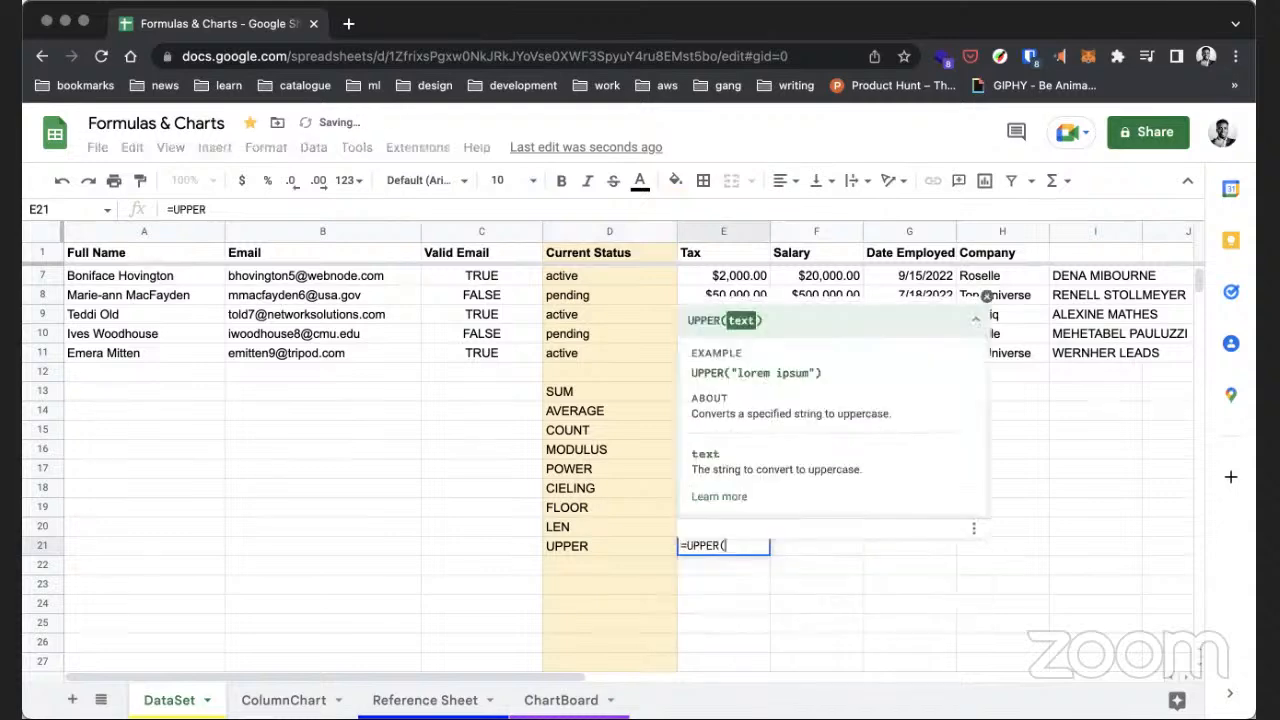
{"action": "key", "text": "BackSpace"}
{"action": "key", "text": "BackSpace"}
{"action": "type", "text": "20"}
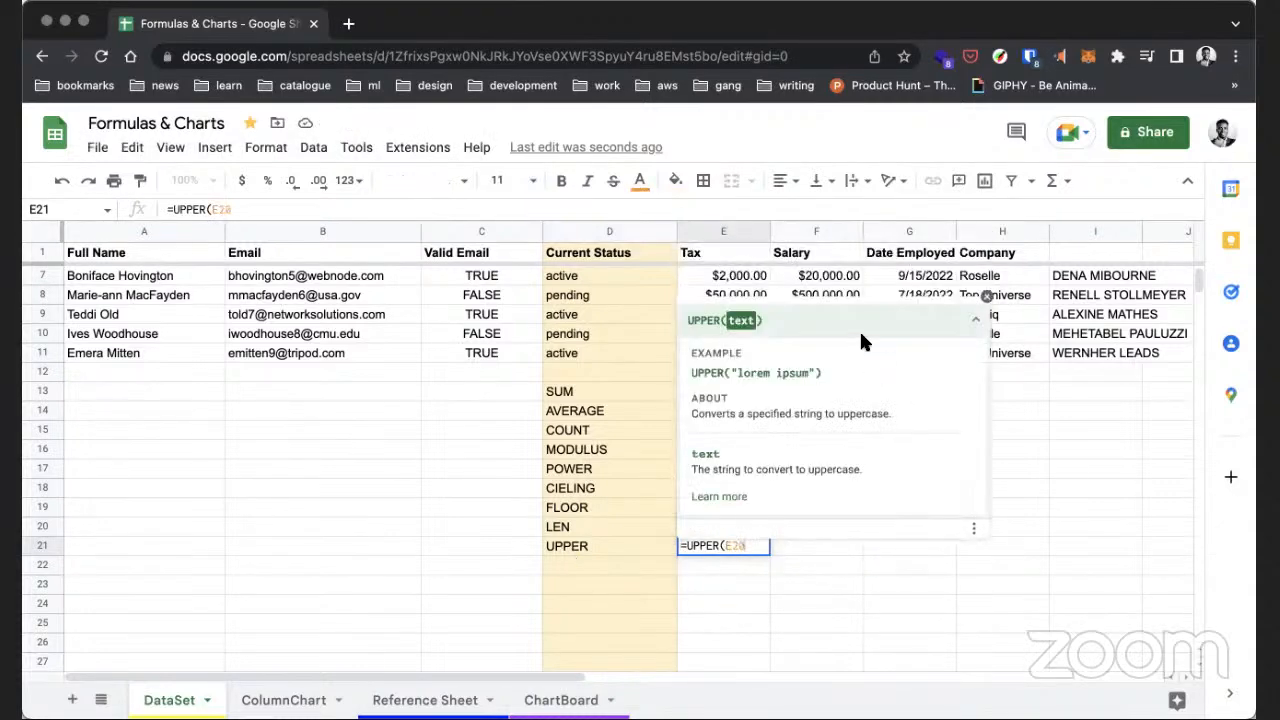
{"action": "left_click", "coordinate": [975, 320]}
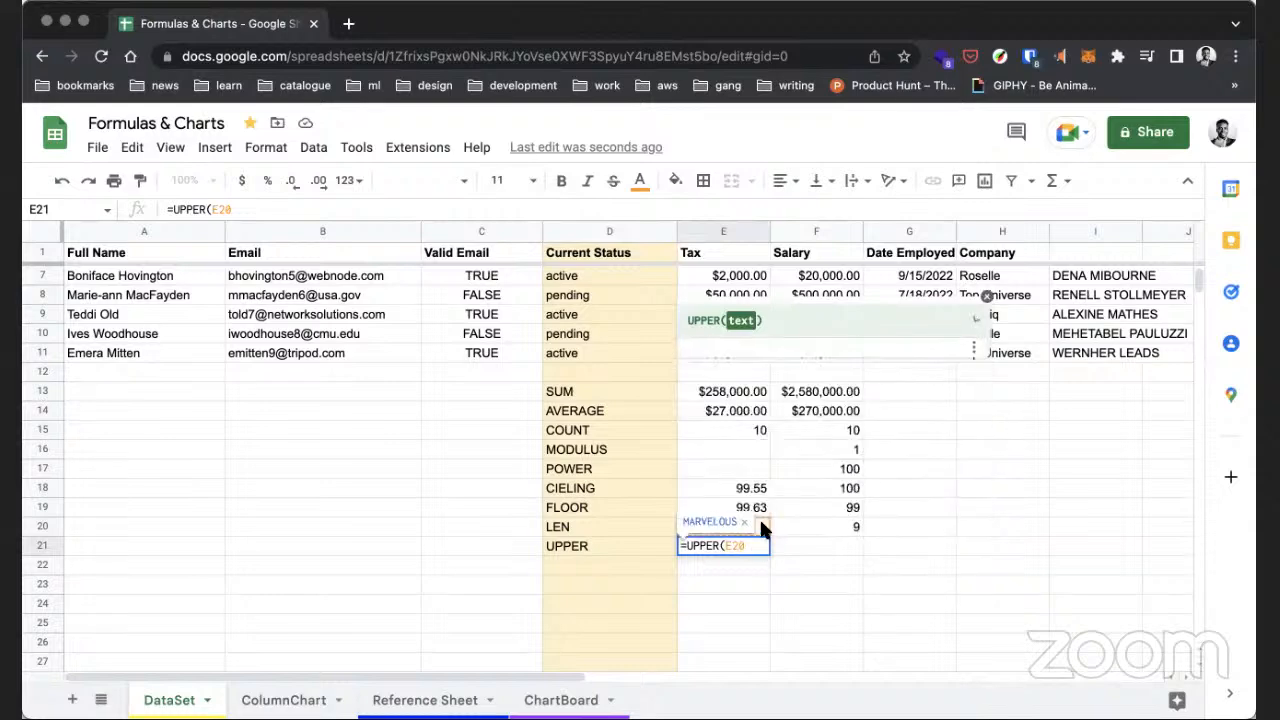
{"action": "left_click", "coordinate": [750, 546]}
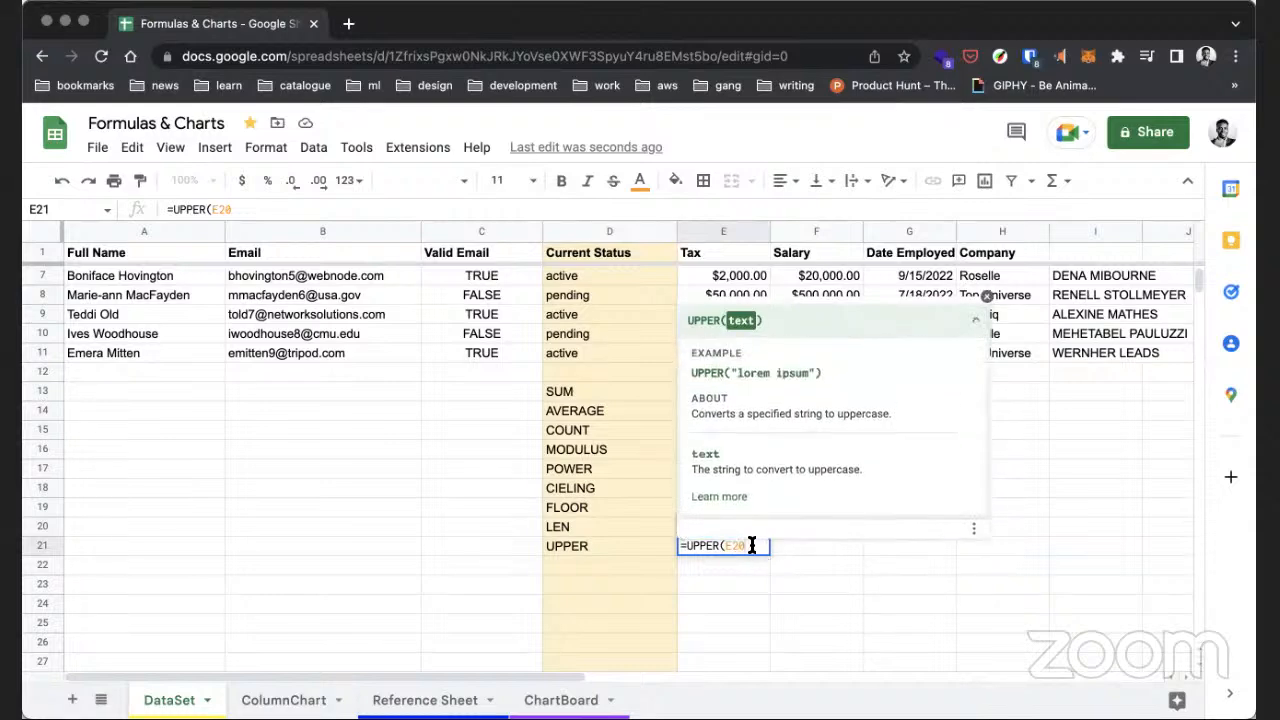
{"action": "type", "text": ")"}
{"action": "key", "text": "Return"}
{"action": "left_click", "coordinate": [728, 546]}
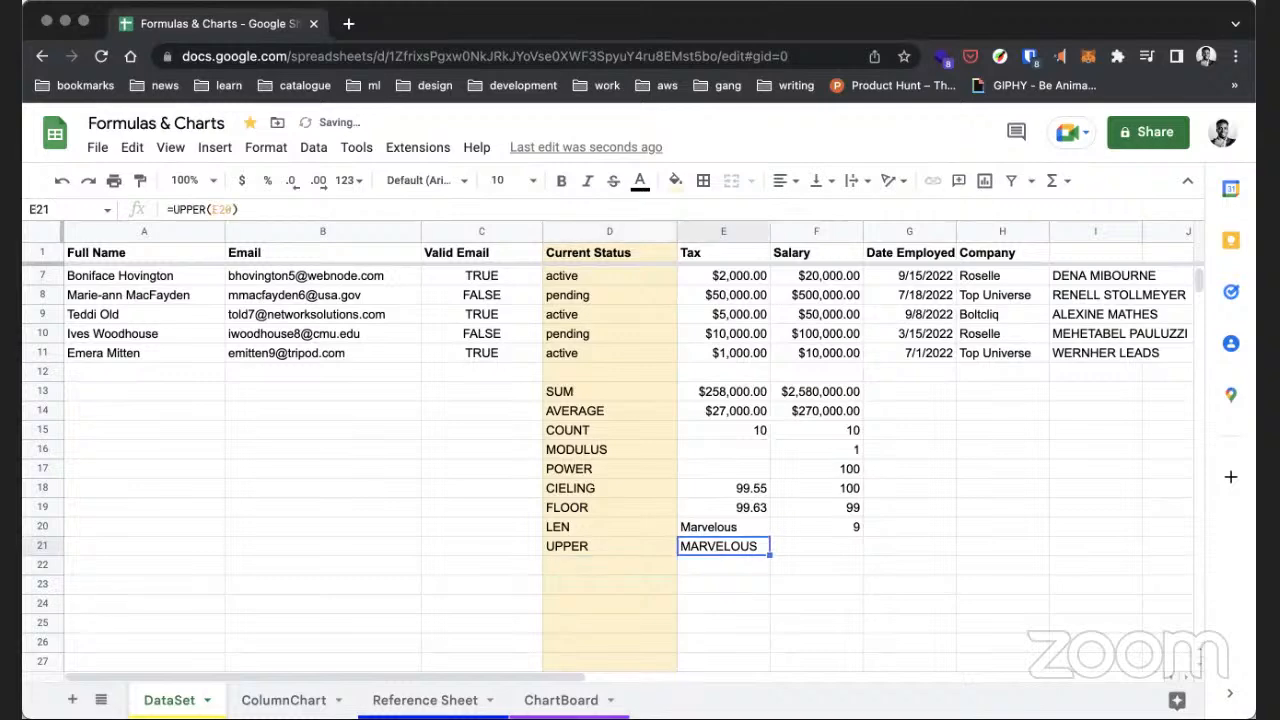
{"action": "left_click", "coordinate": [724, 527]}
{"action": "left_click", "coordinate": [724, 546]}
- Clear the uppercase names from cells I7 to I11
{"action": "left_click", "coordinate": [1096, 276]}
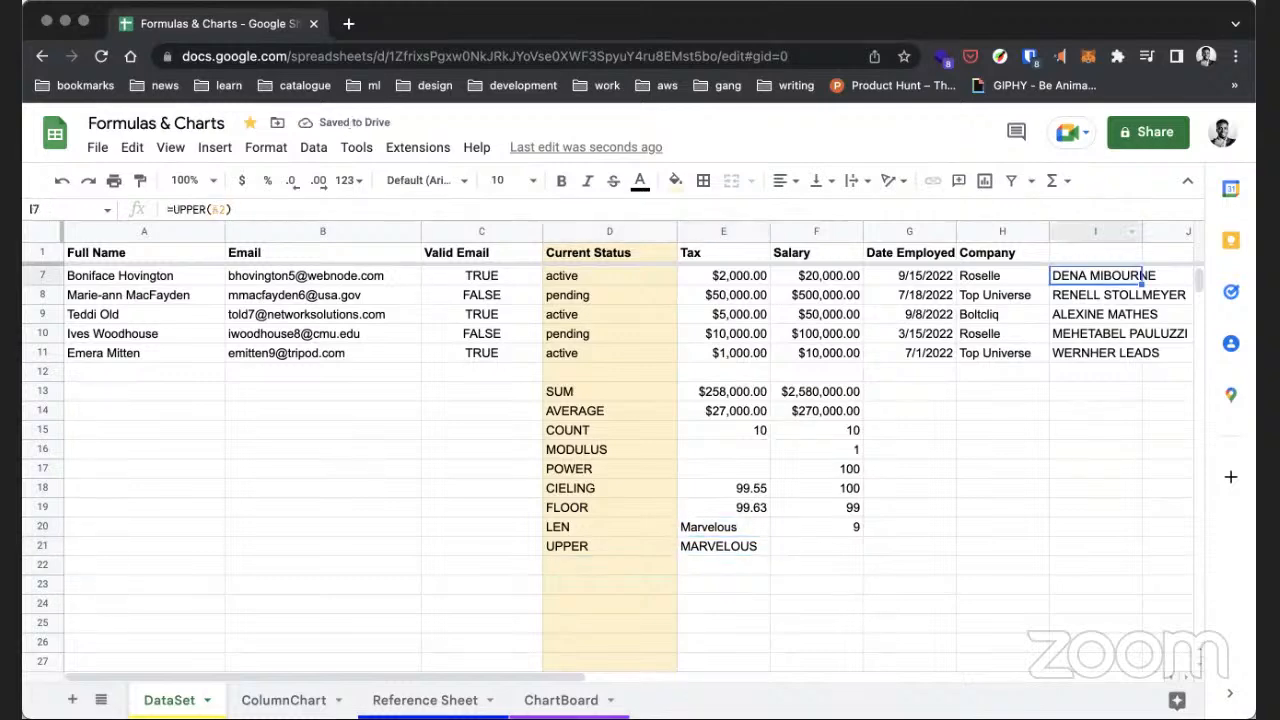
{"action": "key", "text": "ctrl+z"}
{"action": "left_click", "coordinate": [949, 465]}
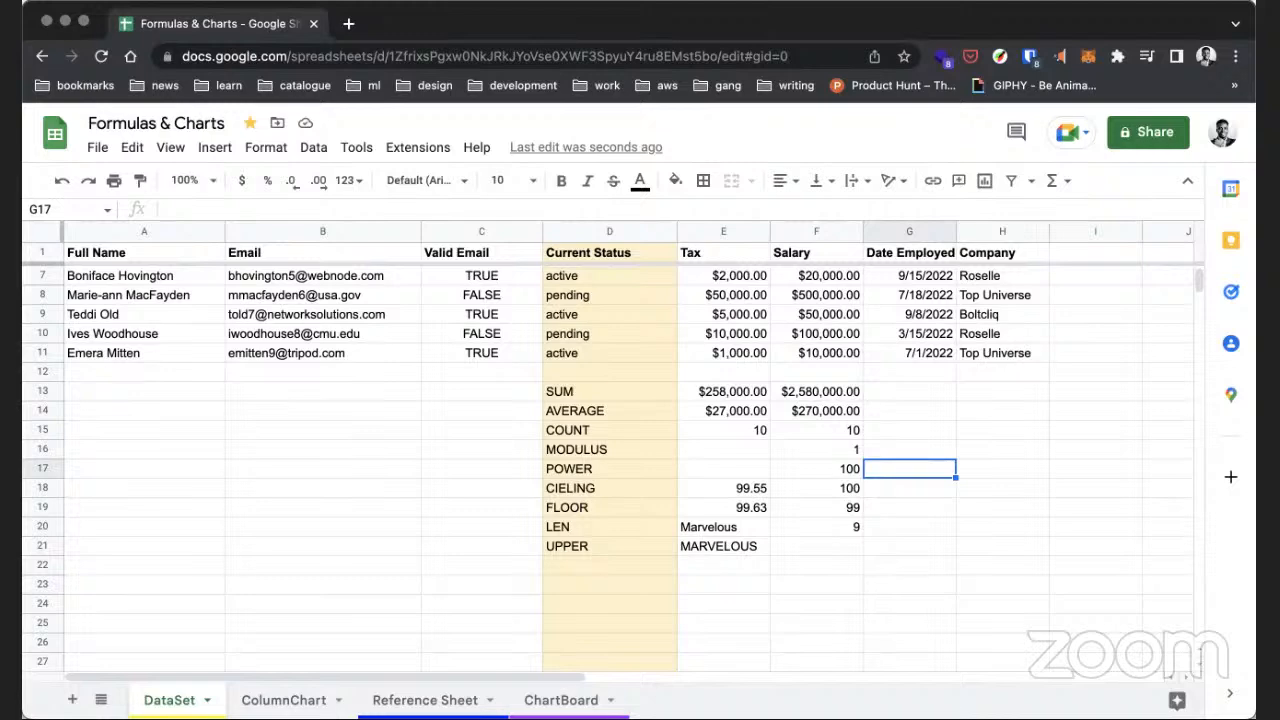
- Label cell D22 NOW and enter the formula =NOW() in E22
{"action": "left_click", "coordinate": [571, 564]}
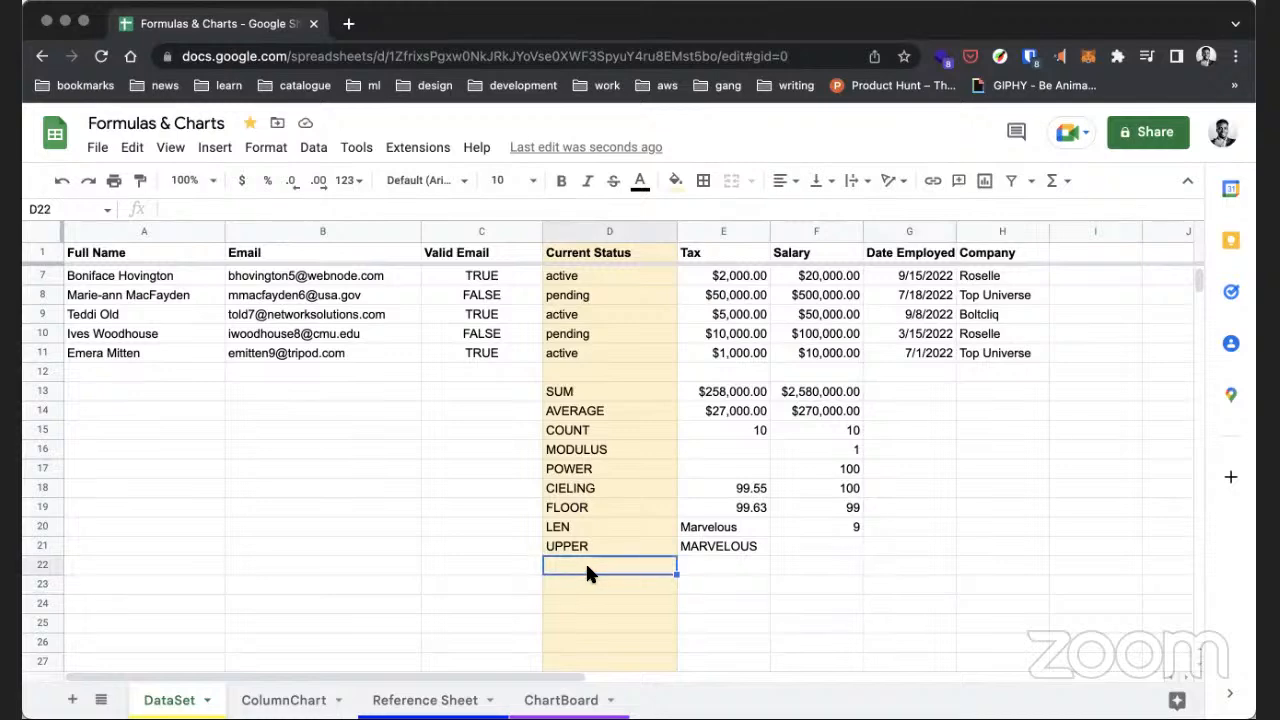
{"action": "type", "text": "NOW"}
{"action": "key", "text": "Tab"}
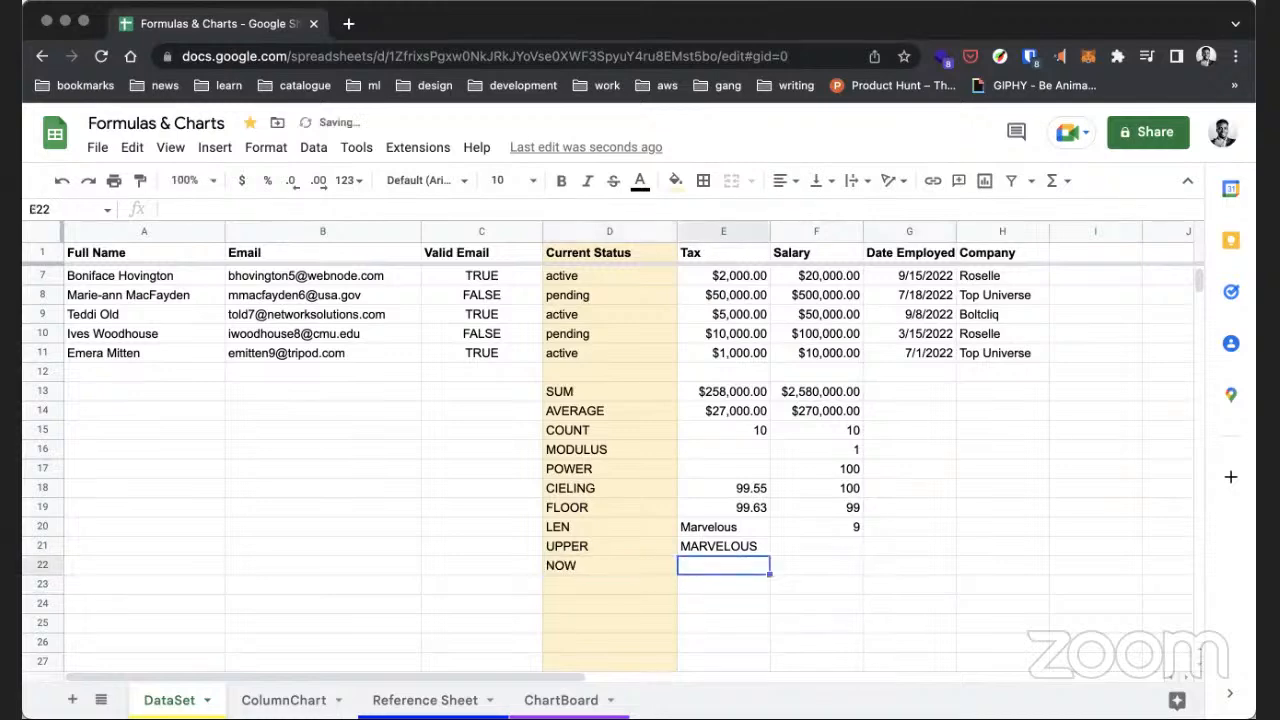
{"action": "type", "text": "=now()"}
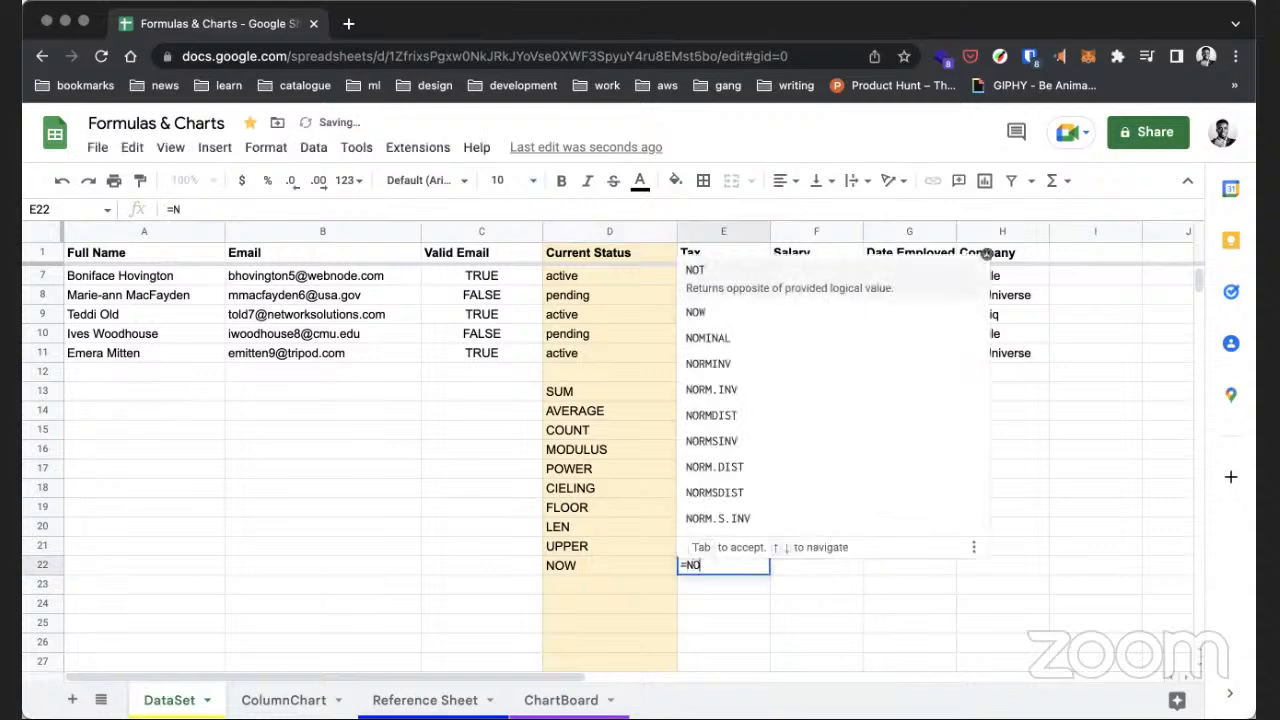
{"action": "key", "text": "Return"}
{"action": "left_click", "coordinate": [737, 567]}
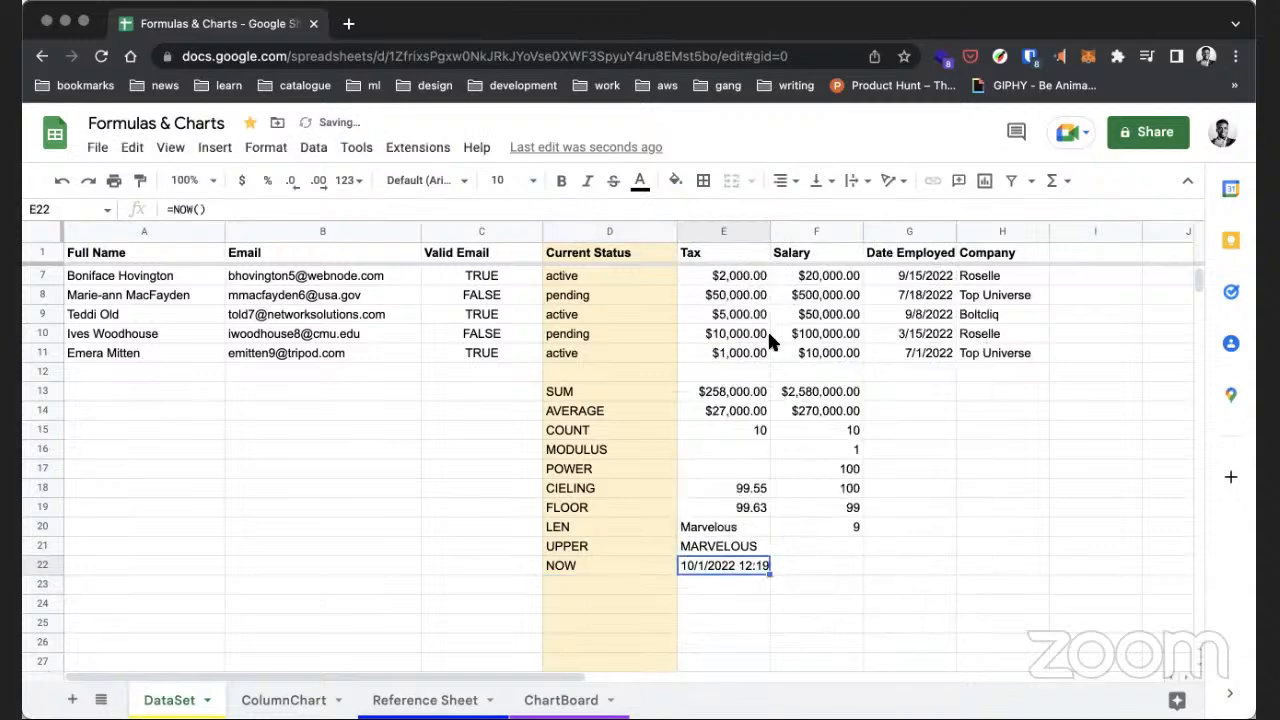
- Widen column E to fit the full date and time in E22, and check the NOW formula there
{"action": "left_click_drag", "start_coordinate": [770, 229], "coordinate": [794, 229]}
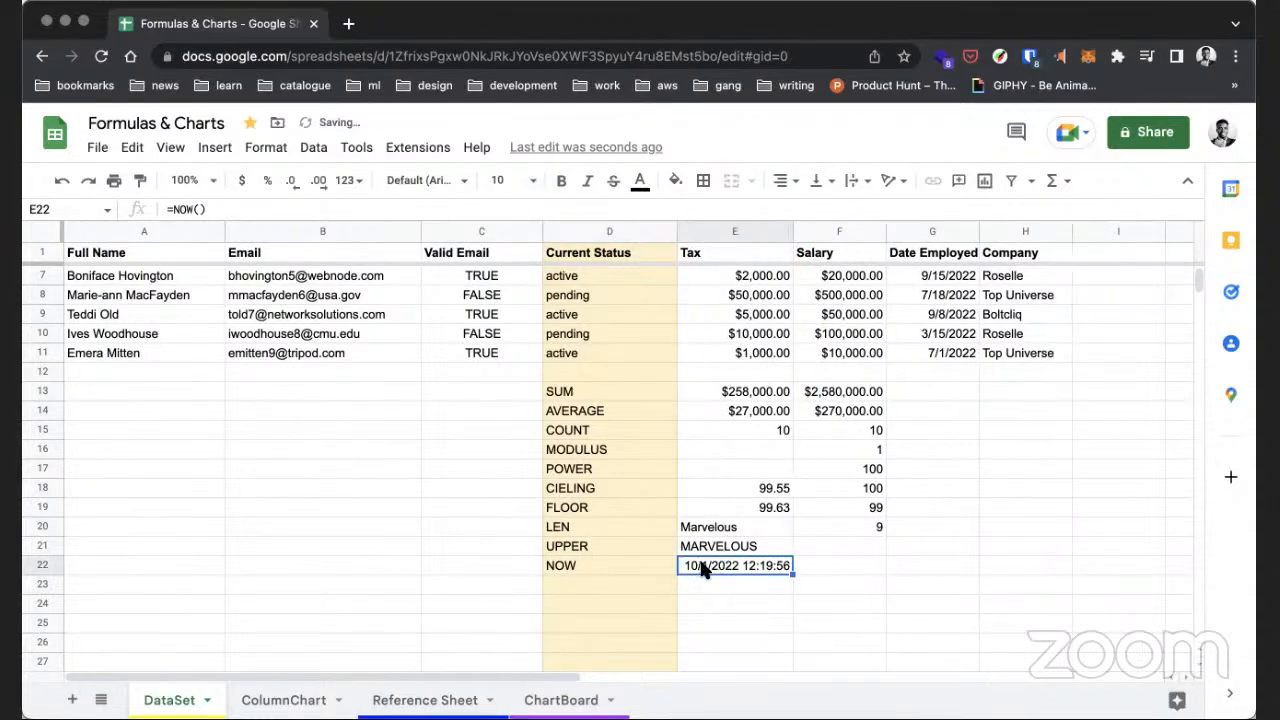
{"action": "double_click", "coordinate": [700, 566]}
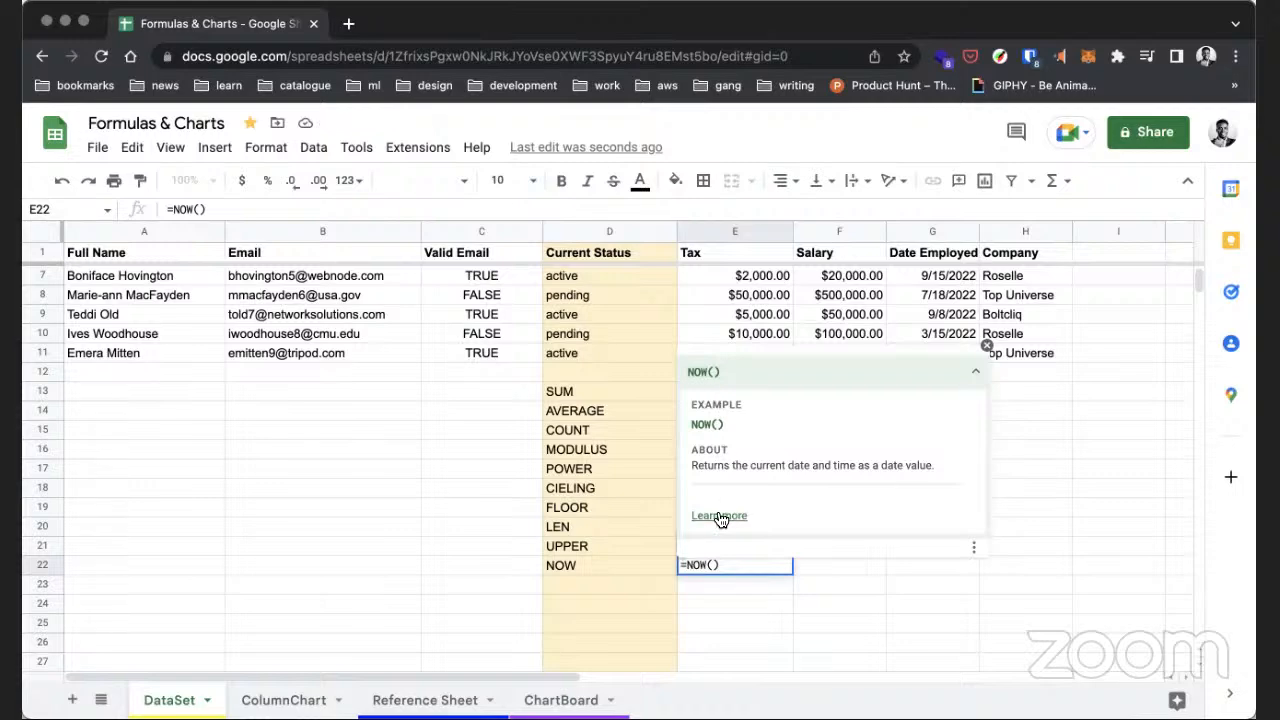
{"action": "left_click", "coordinate": [719, 563]}
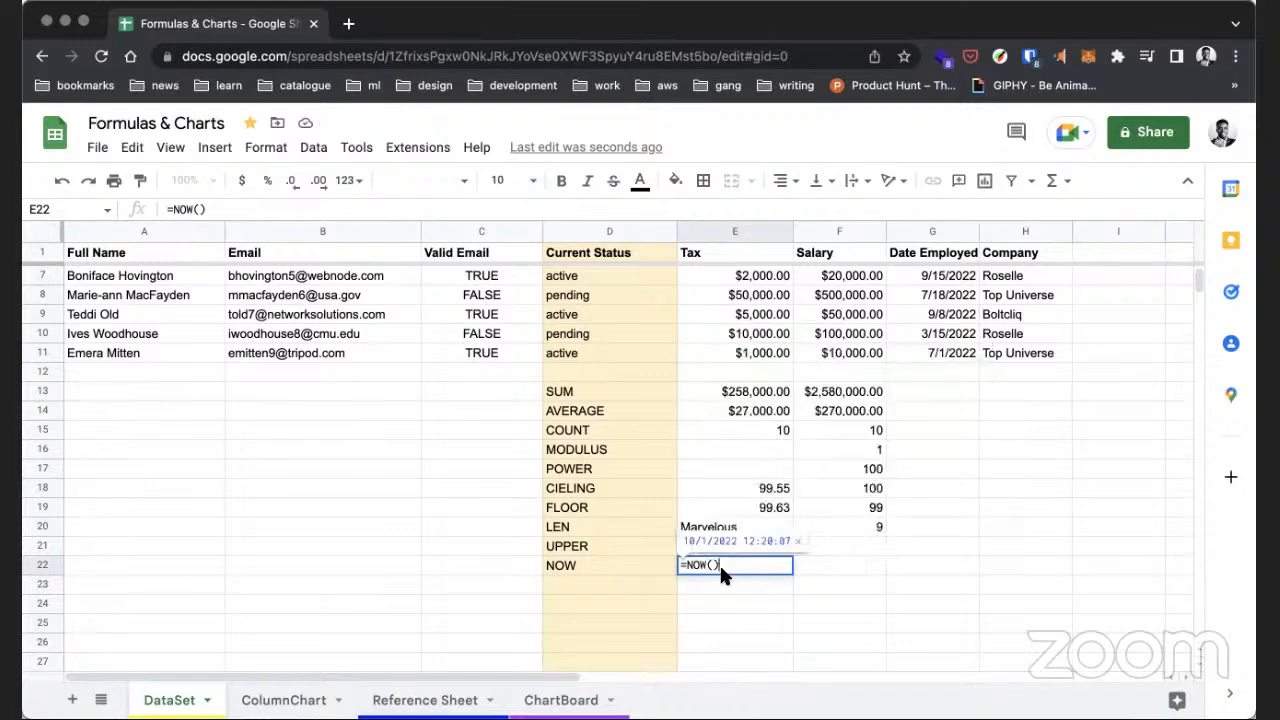
{"action": "key", "text": "Return"}
{"action": "left_click", "coordinate": [728, 565]}
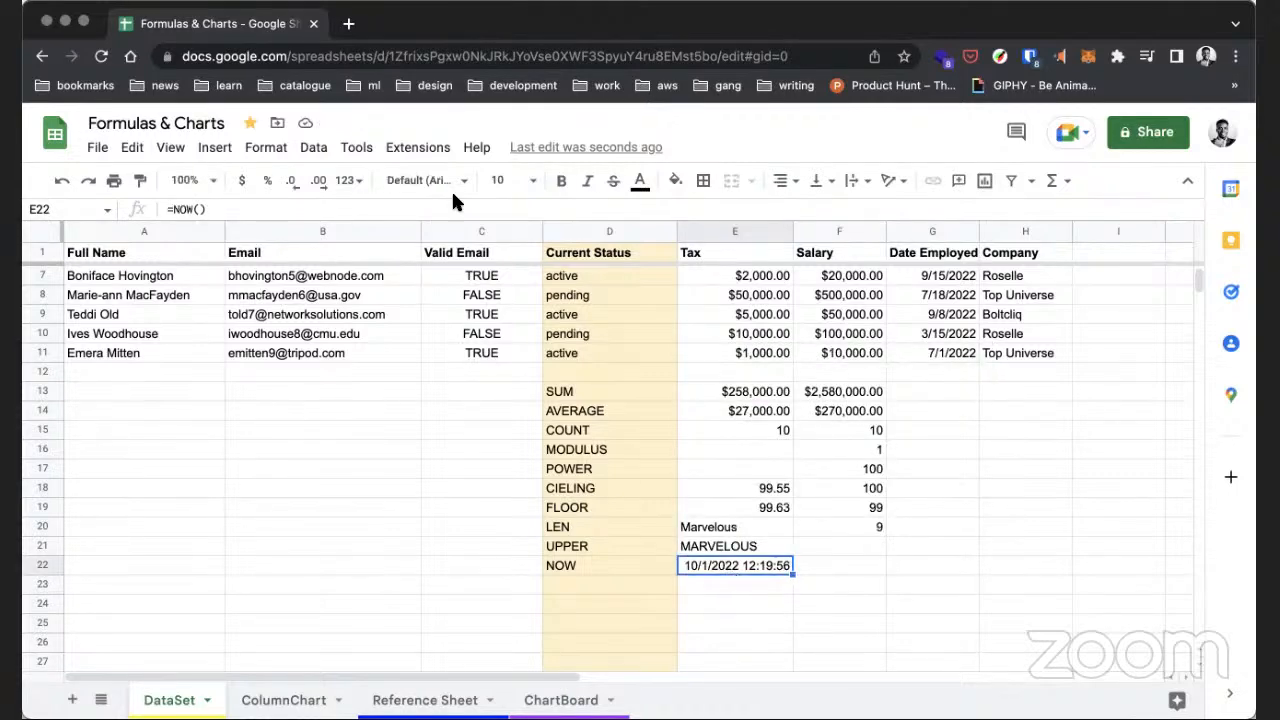
- Try the Date number format on the NOW cell E22, check its formula, and undo the format
{"action": "left_click", "coordinate": [265, 147]}
{"action": "mouse_move", "coordinate": [350, 230]}
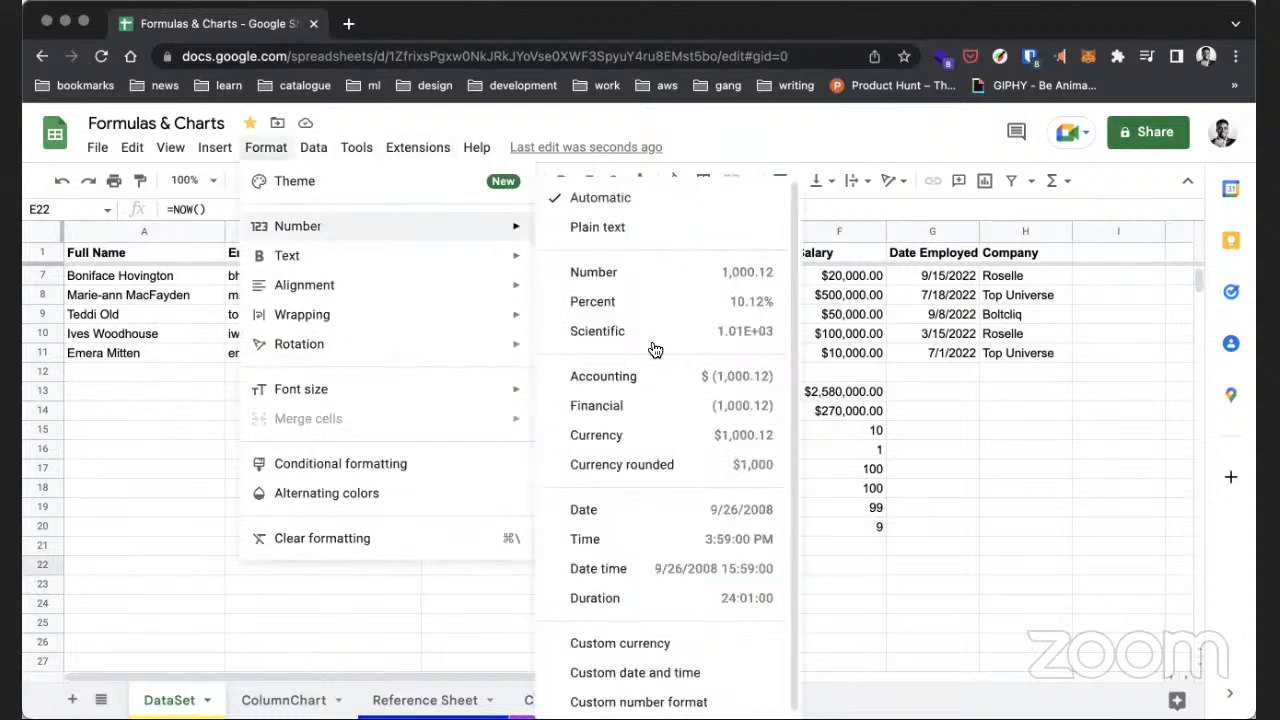
{"action": "left_click", "coordinate": [632, 517]}
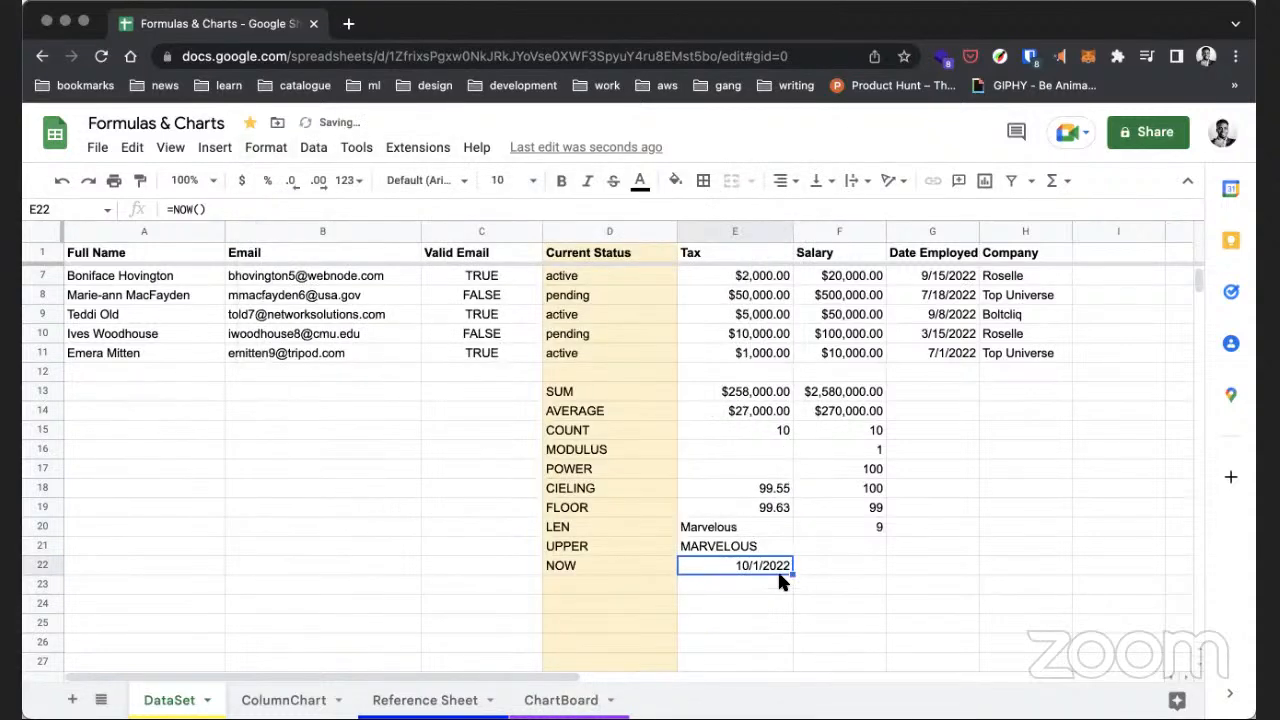
{"action": "double_click", "coordinate": [770, 566]}
{"action": "key", "text": "Escape"}
{"action": "double_click", "coordinate": [754, 567]}
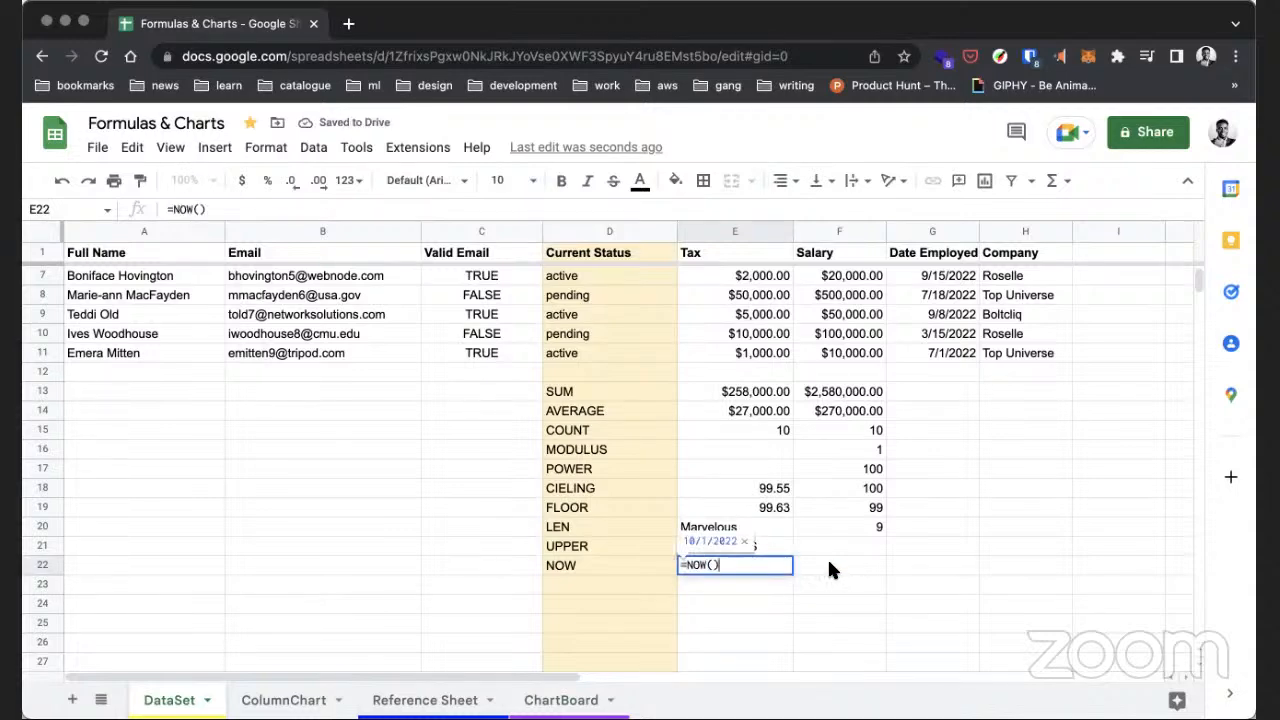
{"action": "key", "text": "Return"}
{"action": "left_click", "coordinate": [760, 566]}
{"action": "key", "text": "super+z"}
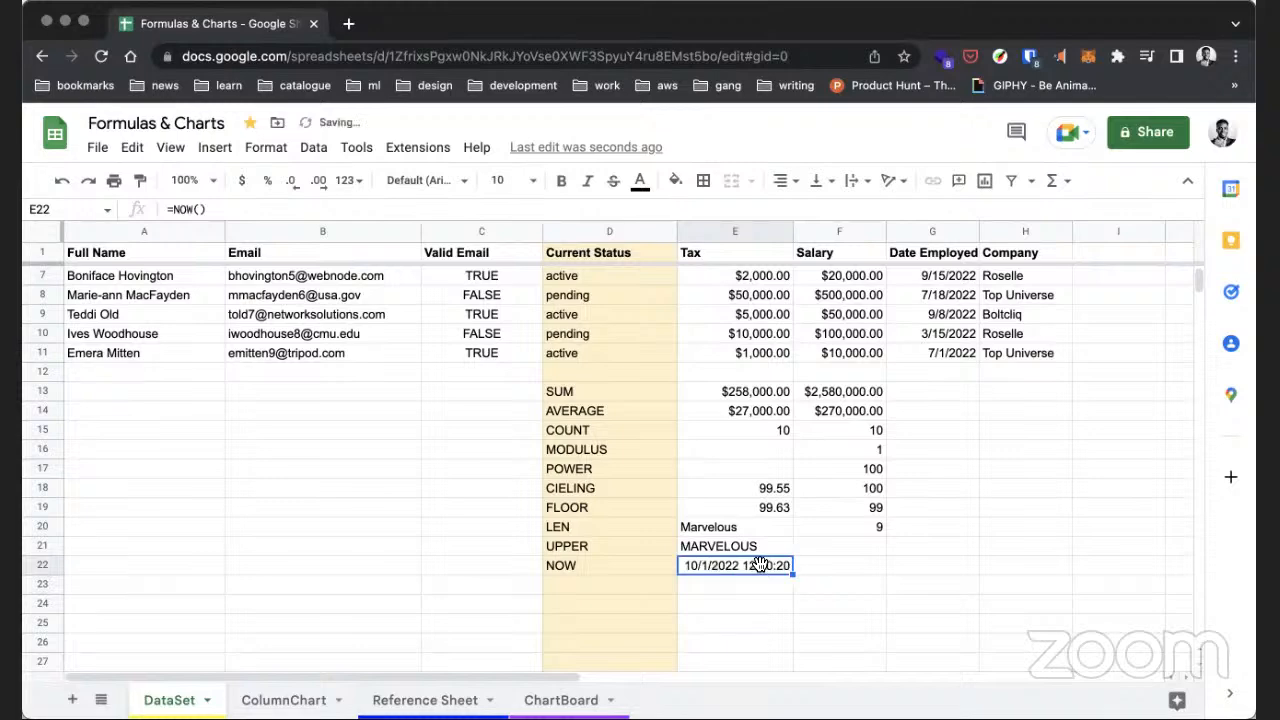
- Try the Time number format on the NOW cell E22 and undo it
{"action": "left_click", "coordinate": [266, 147]}
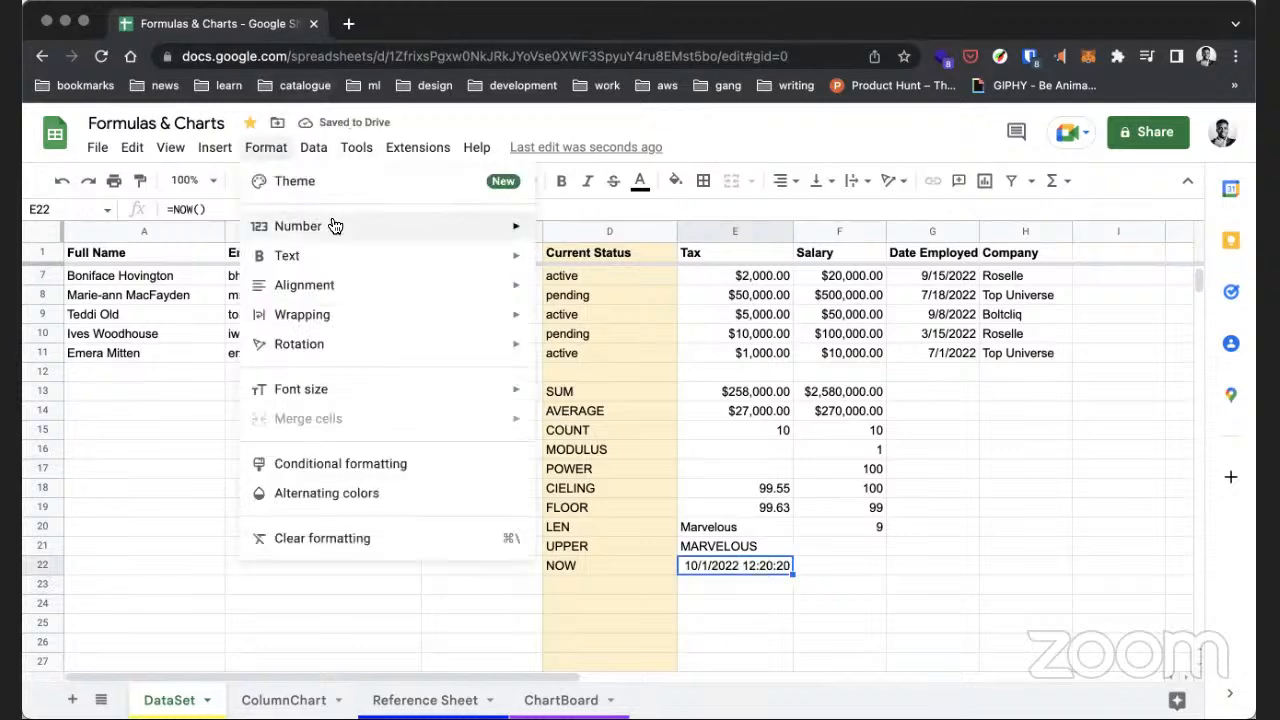
{"action": "mouse_move", "coordinate": [428, 229]}
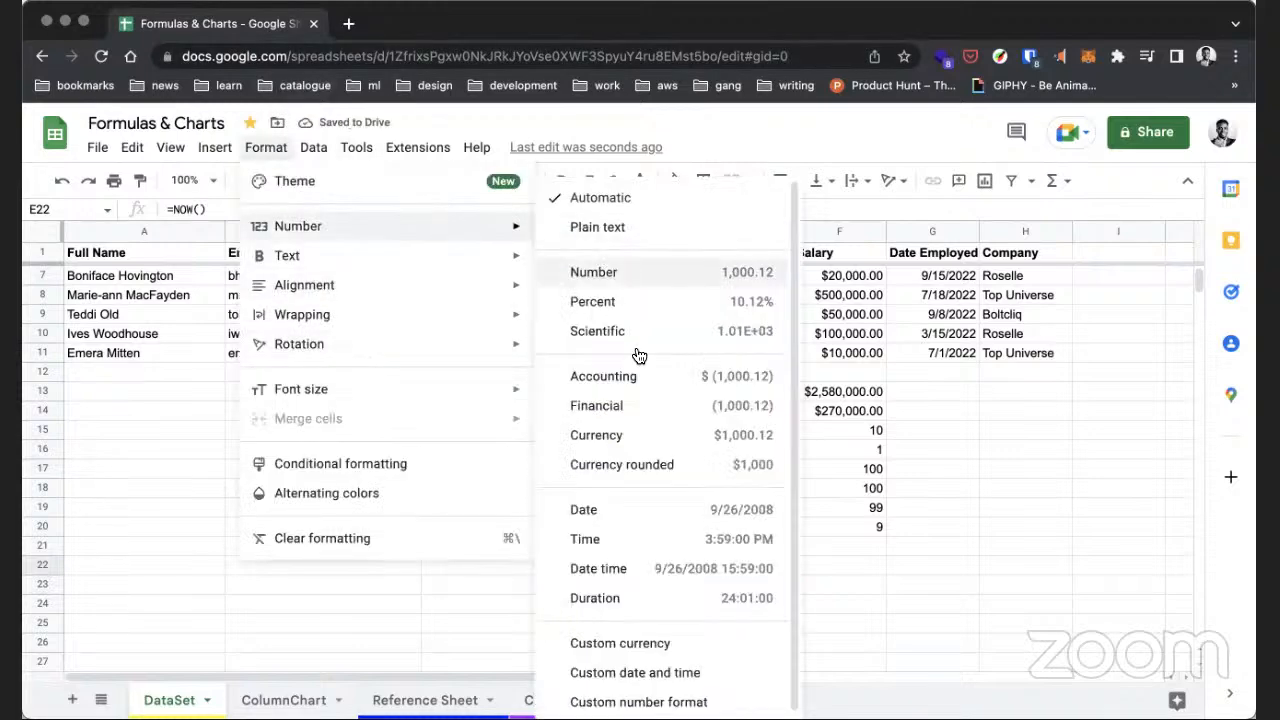
{"action": "left_click", "coordinate": [636, 538]}
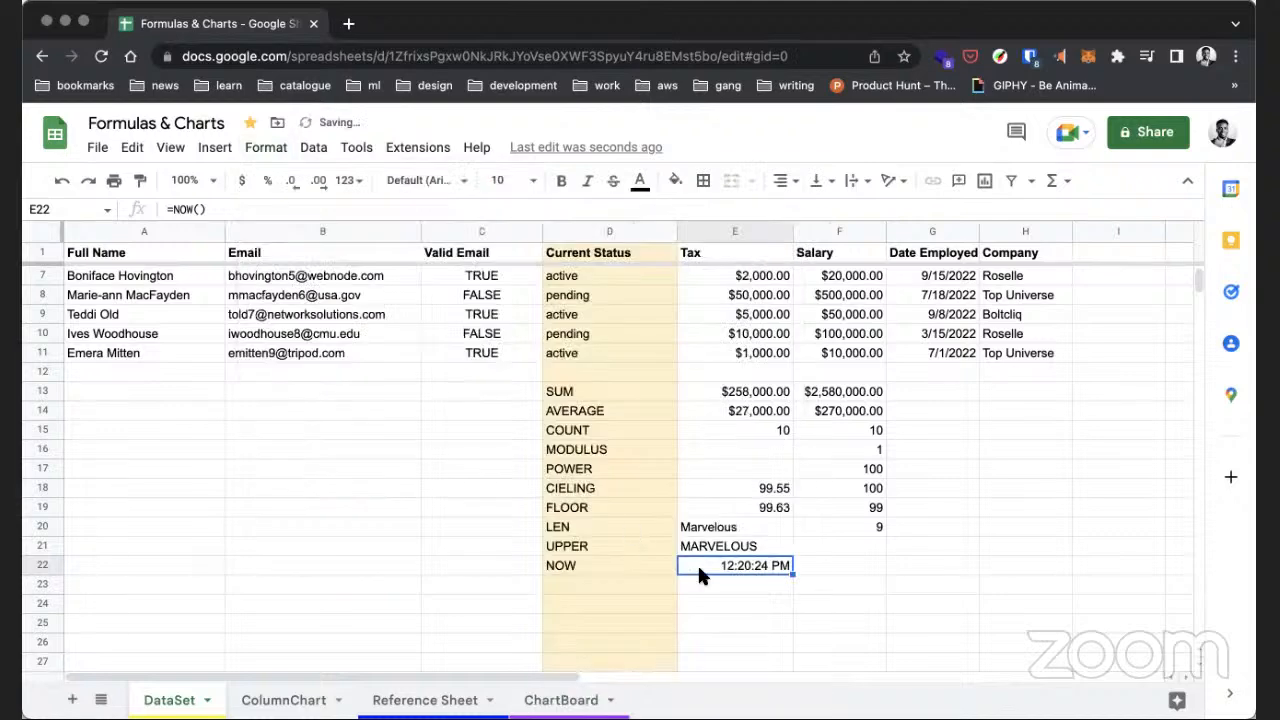
{"action": "key", "text": "super+z"}
- Format the NOW cell E22 with the Date time number format
{"action": "left_click", "coordinate": [280, 148]}
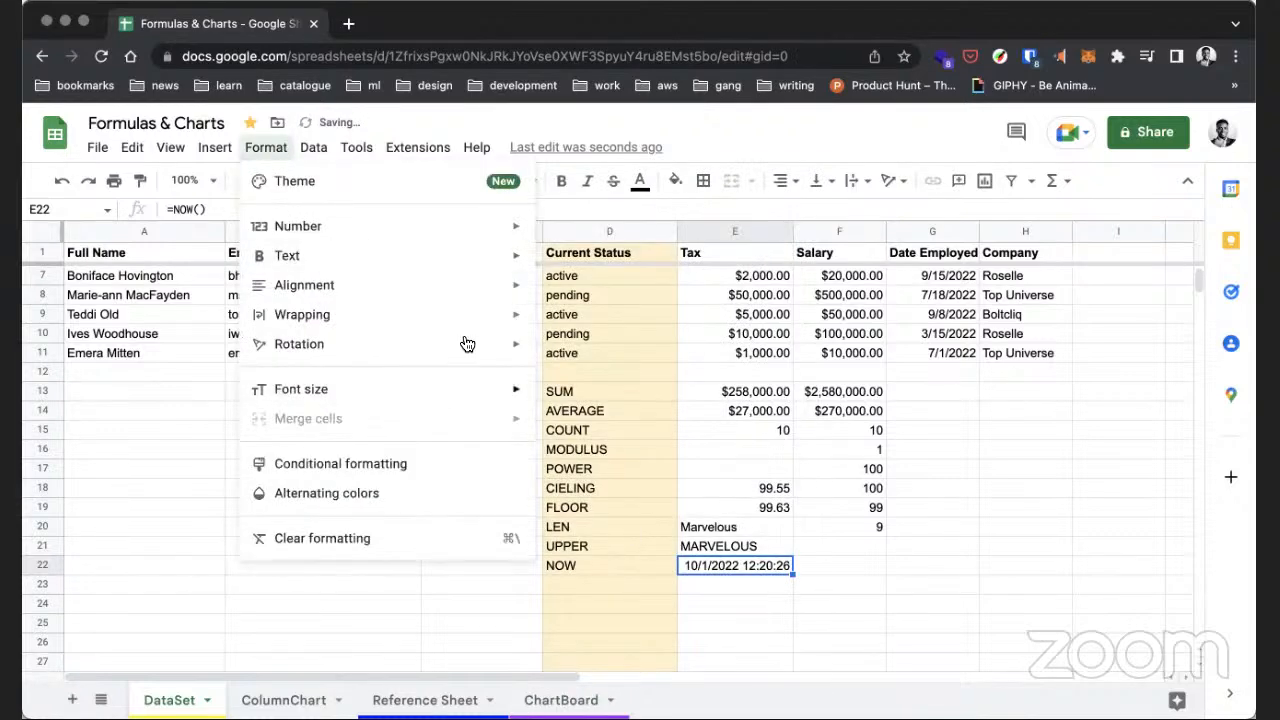
{"action": "mouse_move", "coordinate": [480, 224]}
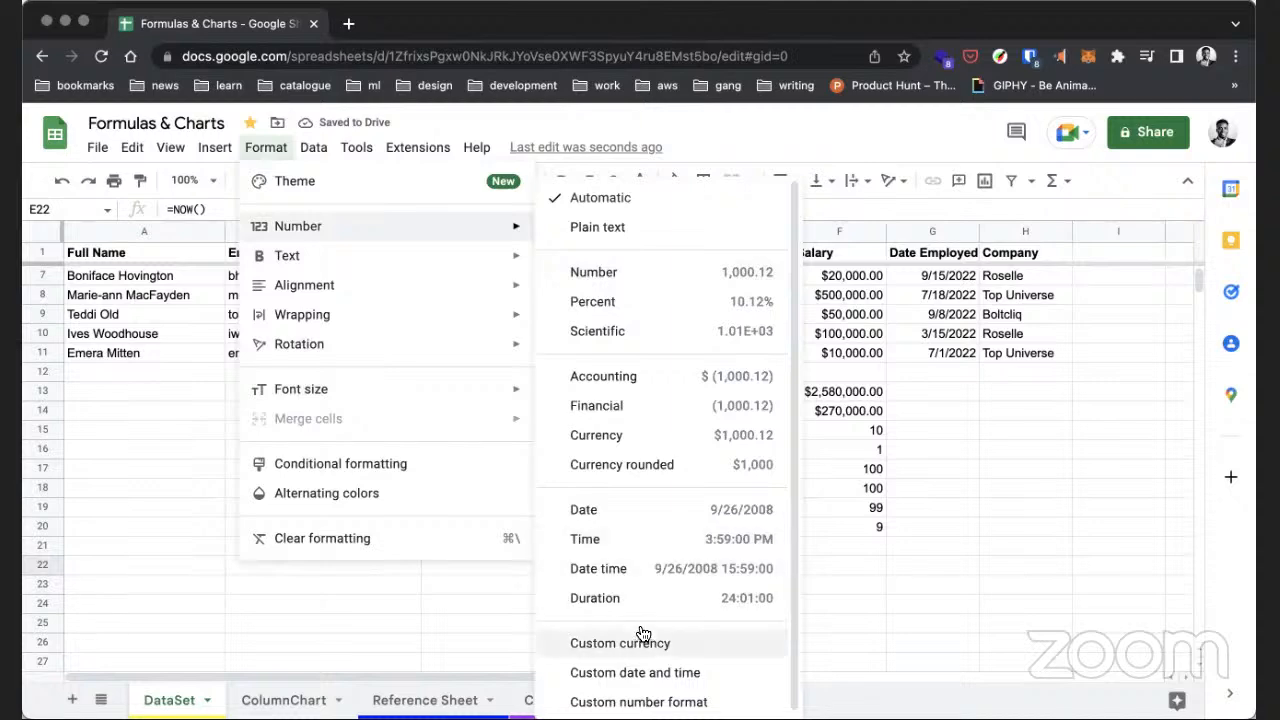
{"action": "left_click", "coordinate": [630, 568]}
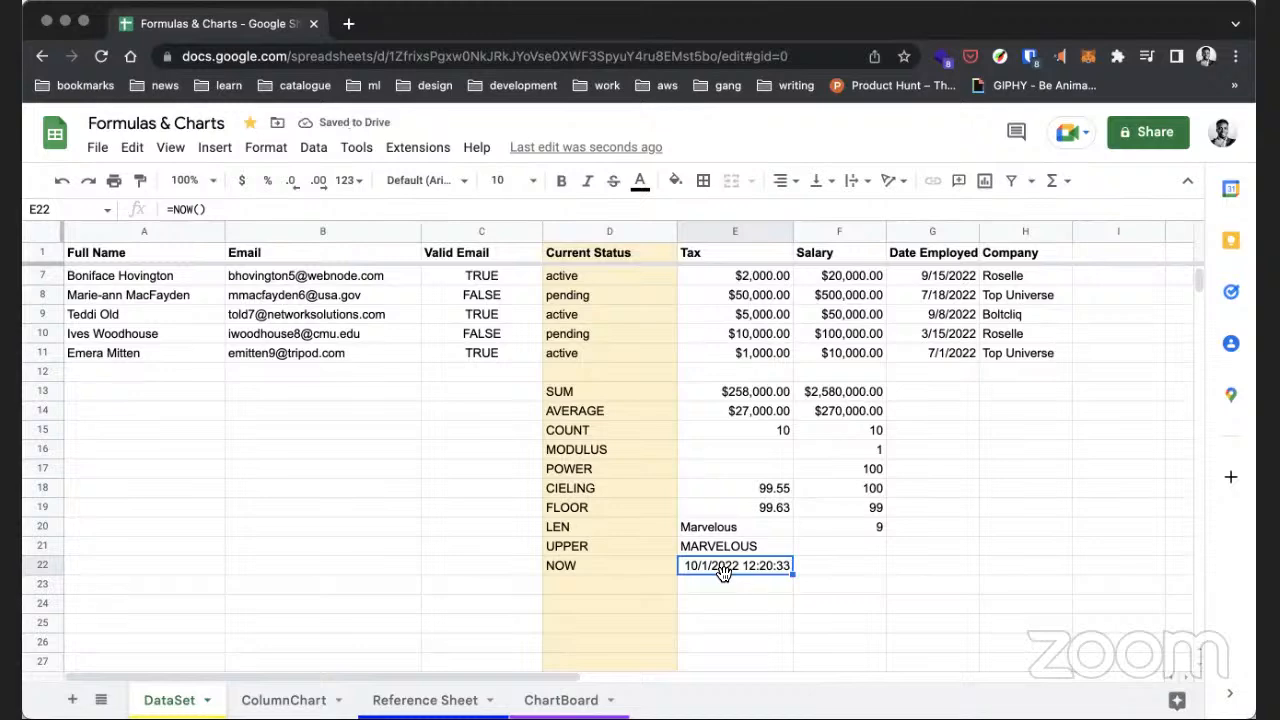
{"action": "left_click", "coordinate": [169, 107]}
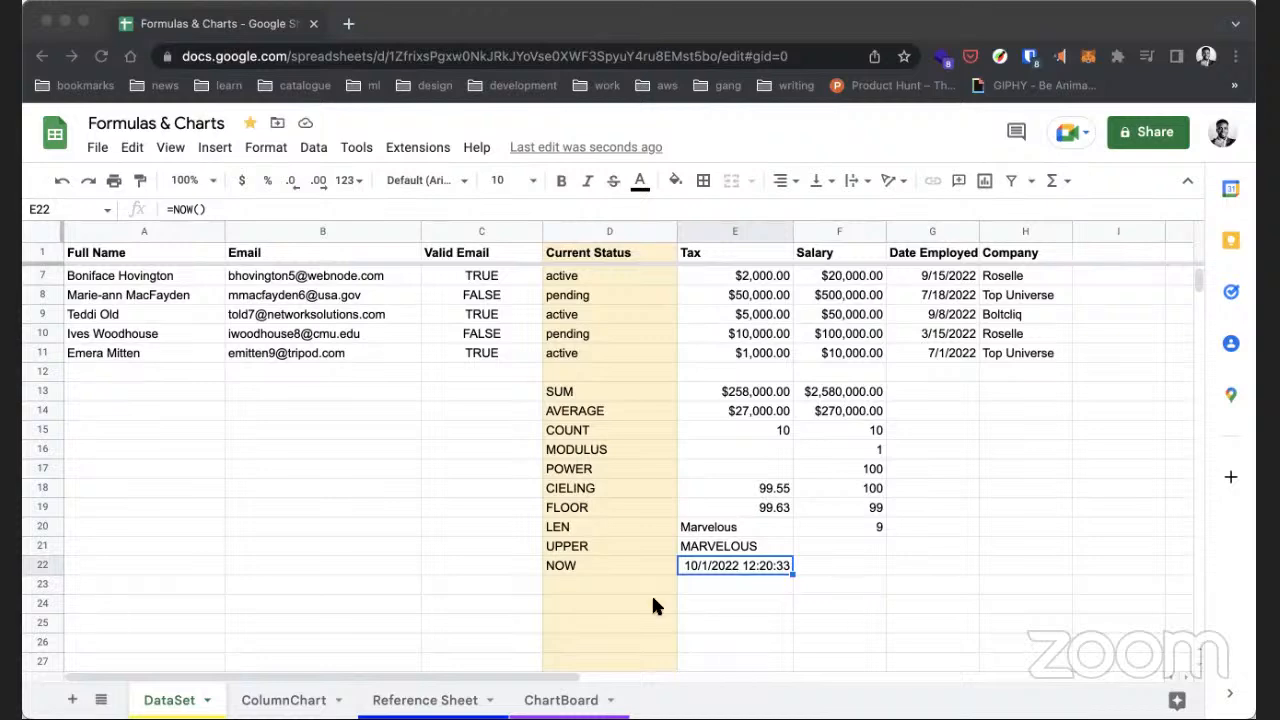
- Label cell D23 TODAY and enter the formula =TODAY() in E23
{"action": "double_click", "coordinate": [602, 582]}
{"action": "type", "text": "TODAY"}
{"action": "key", "text": "Tab"}
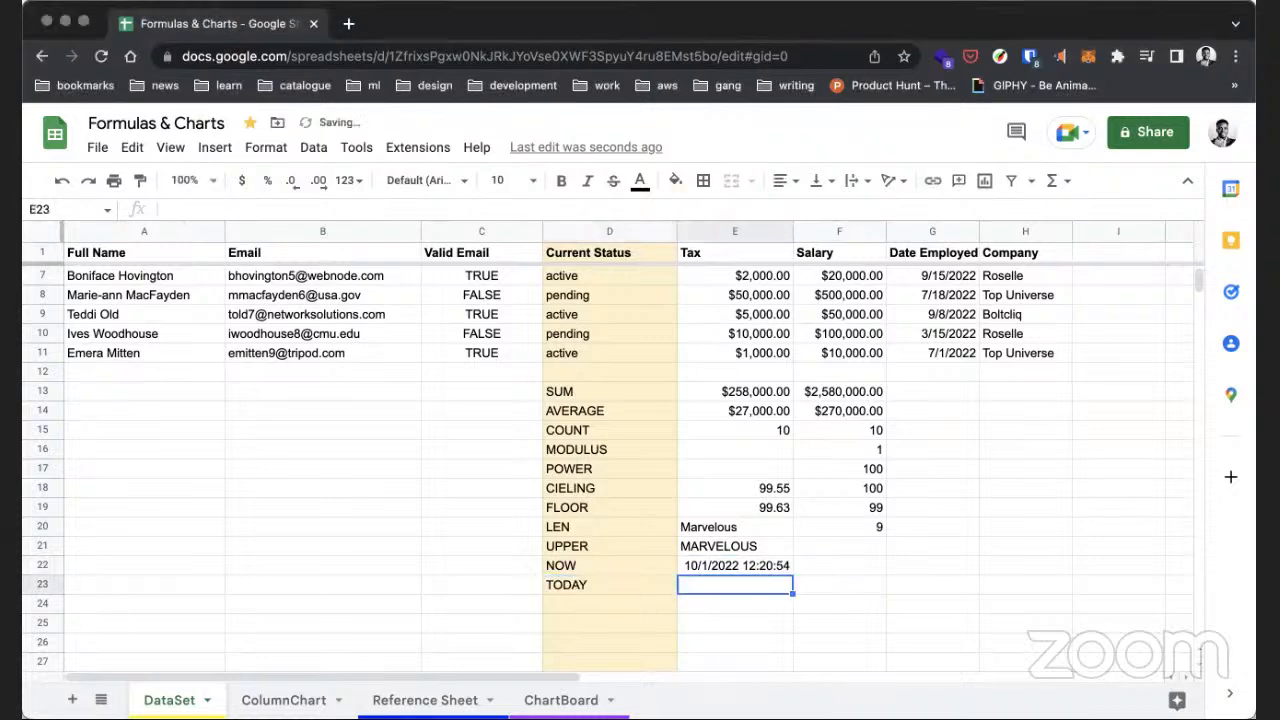
{"action": "type", "text": "=TODAY"}
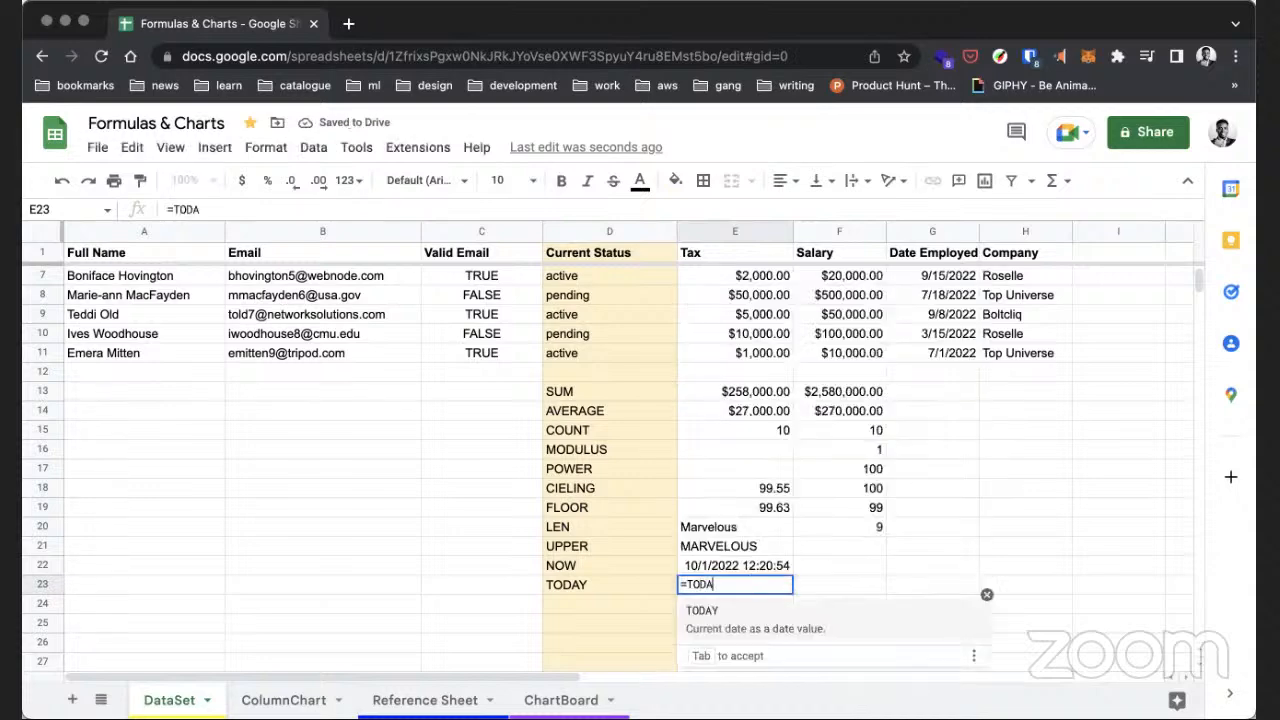
{"action": "key", "text": "Tab"}
{"action": "key", "text": "Return"}
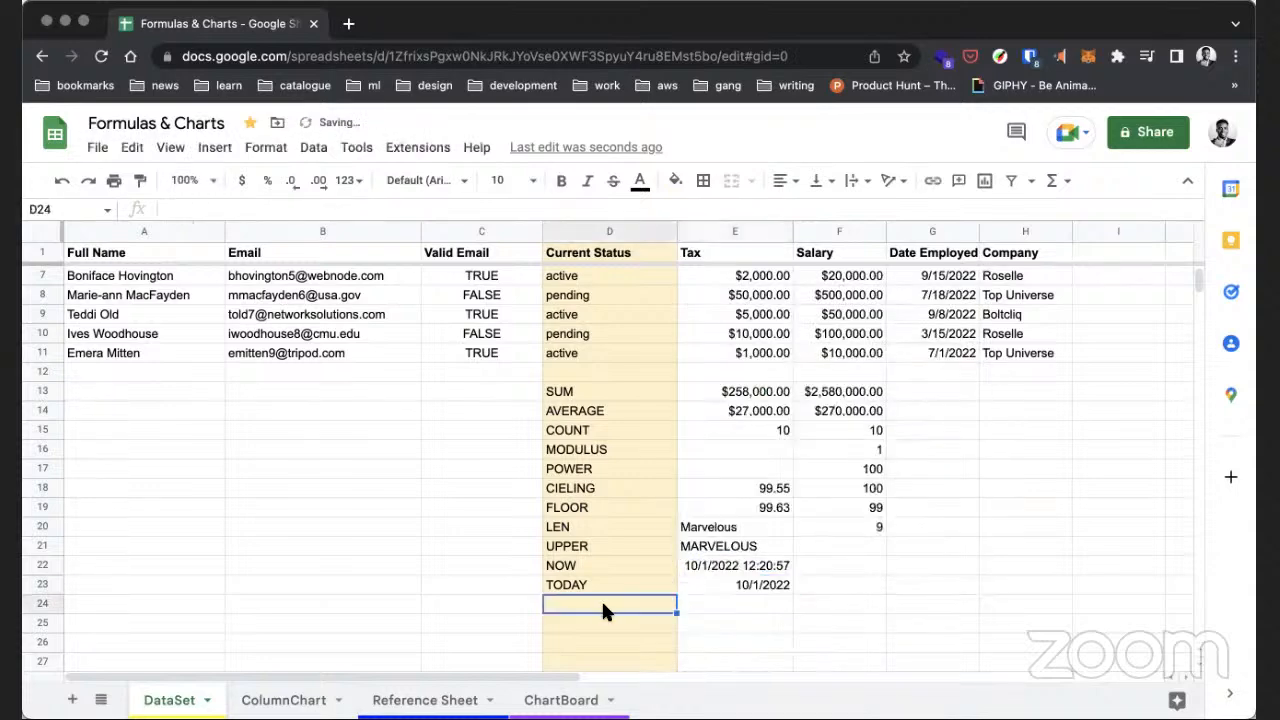
{"action": "left_click", "coordinate": [712, 588]}
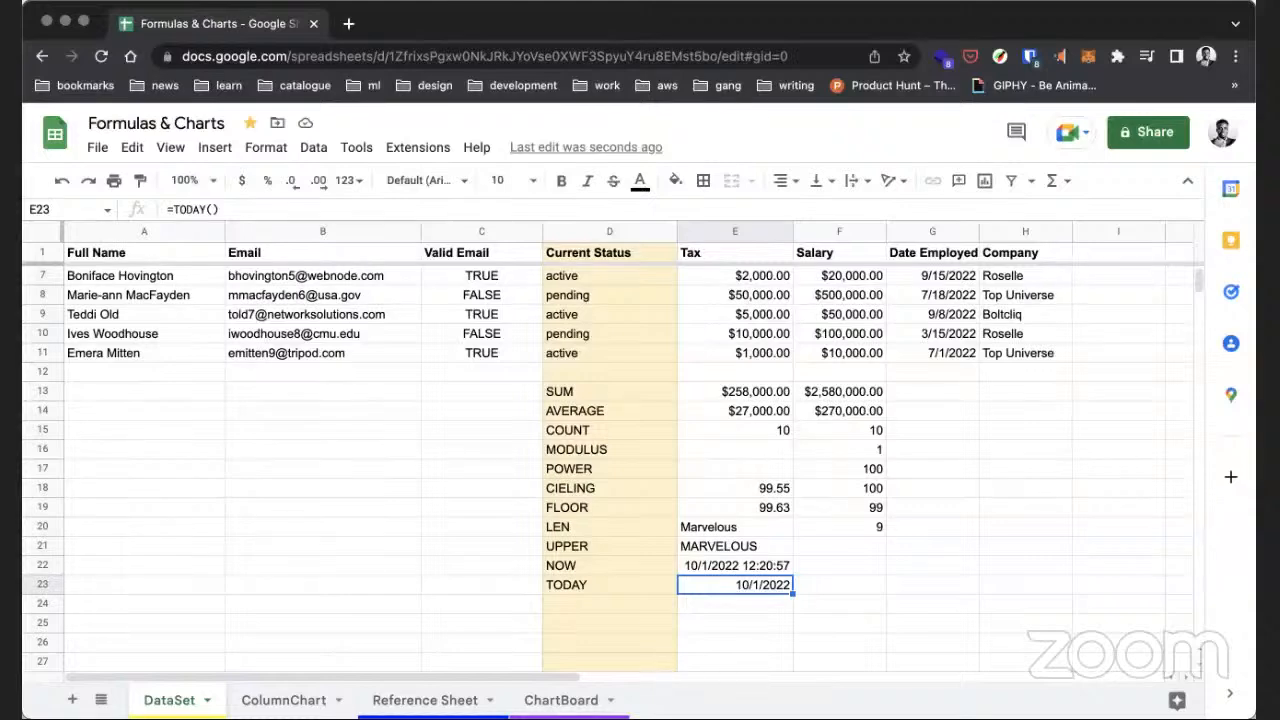
- Extract the current day of the month in F23 with the formula =DAY(TODAY())
{"action": "left_click", "coordinate": [860, 584]}
{"action": "type", "text": "="}
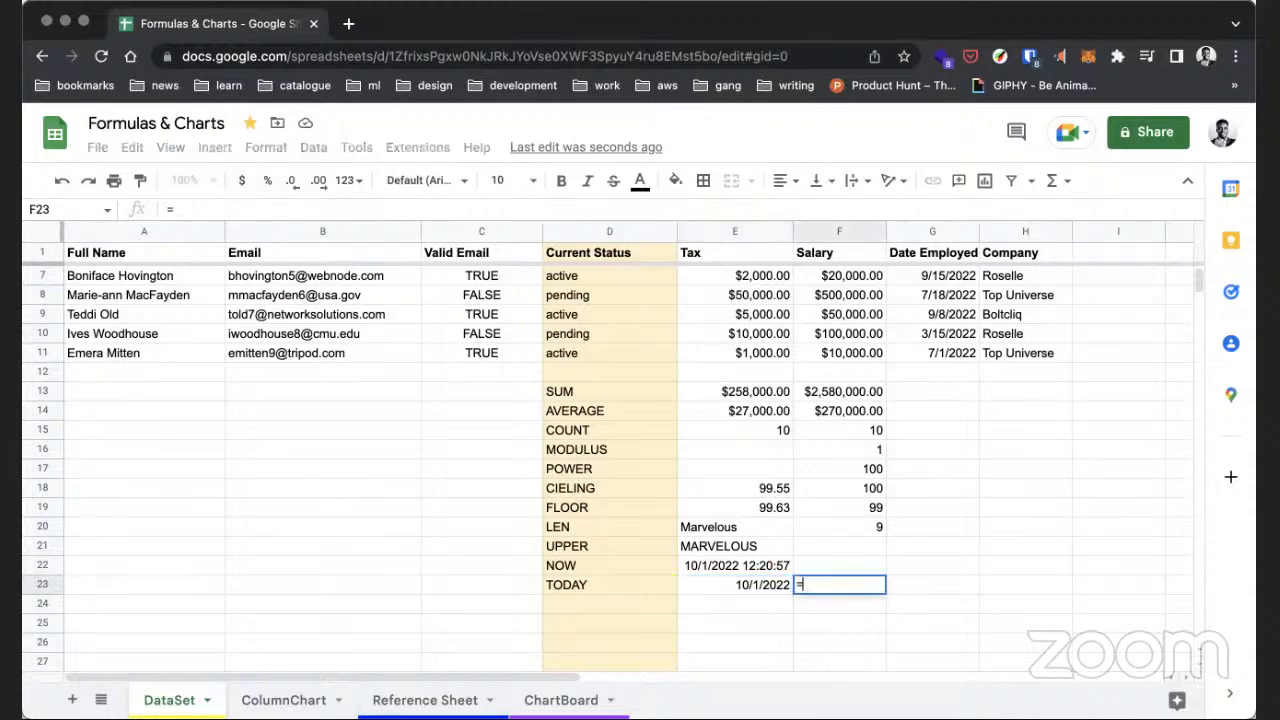
{"action": "type", "text": "DA"}
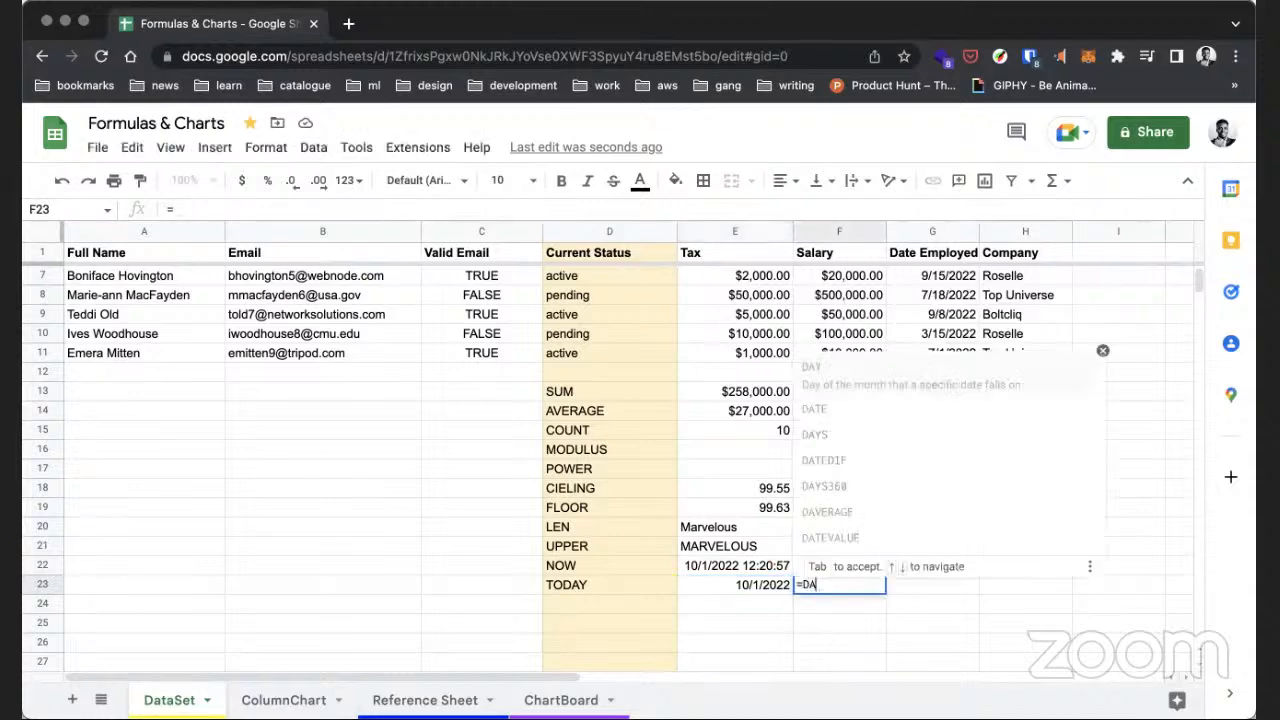
{"action": "type", "text": "Y(TODAY"}
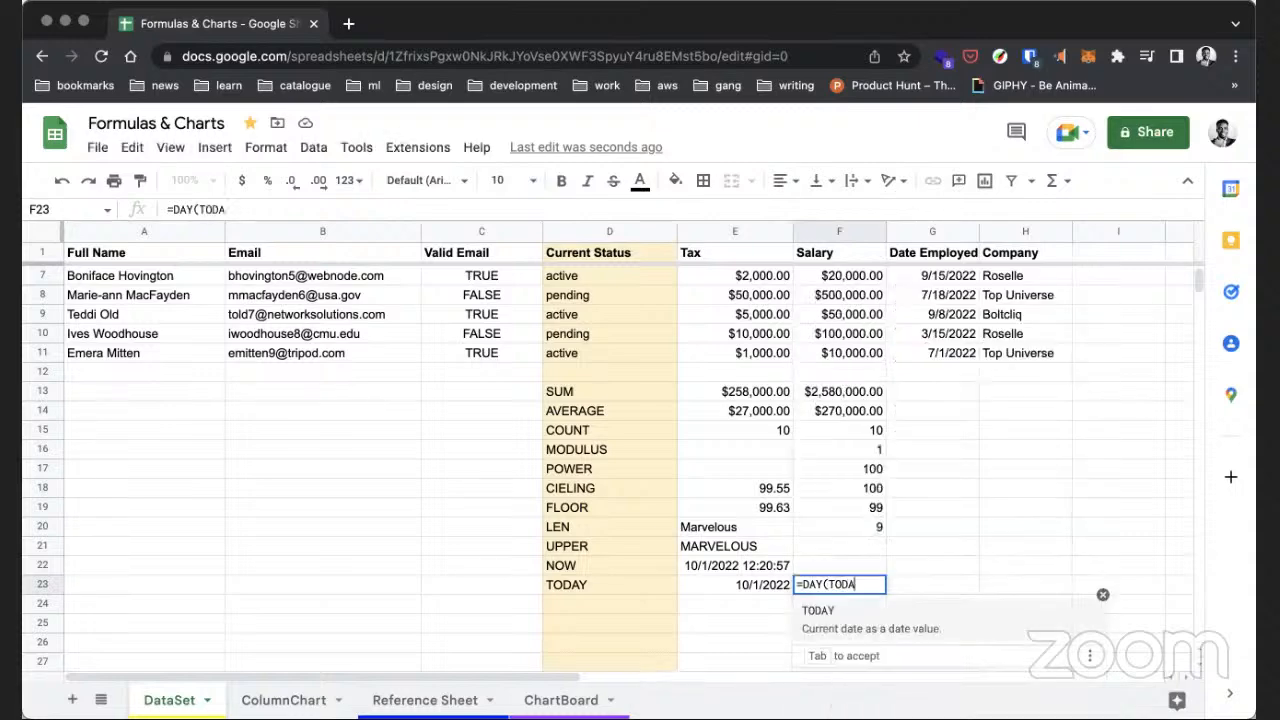
{"action": "key", "text": "Tab"}
{"action": "key", "text": "Return"}
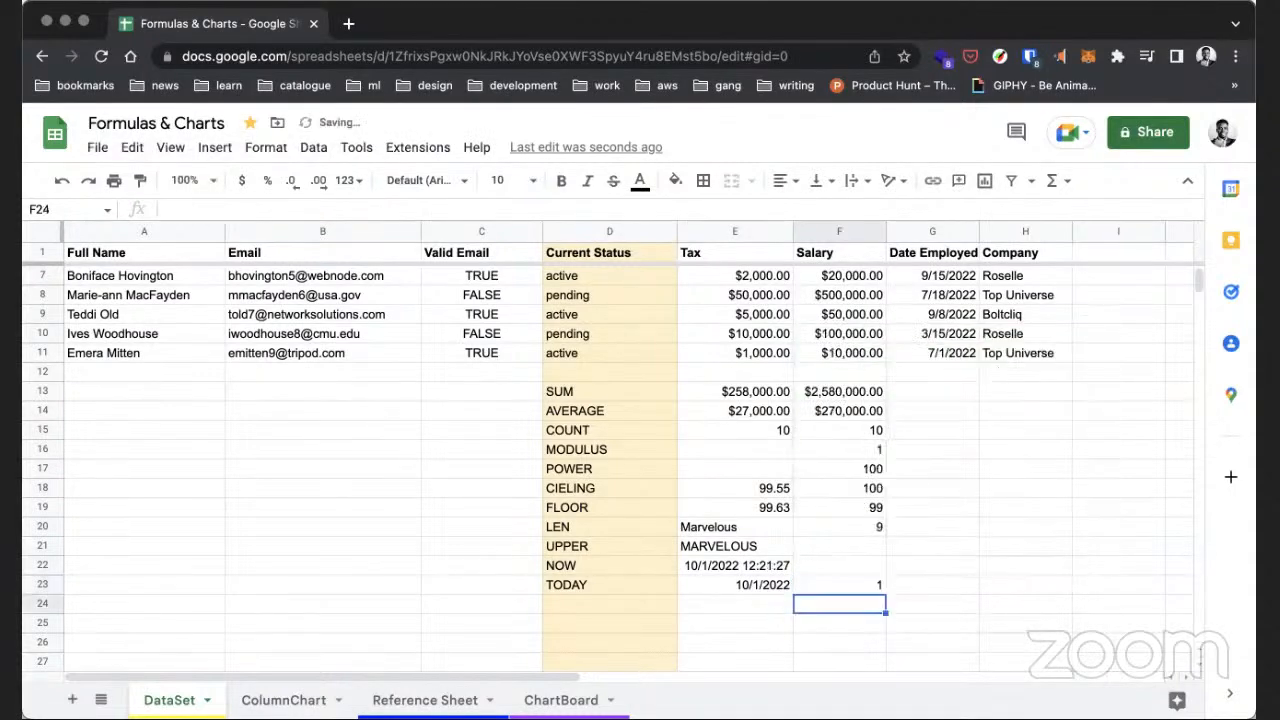
{"action": "left_click", "coordinate": [868, 586]}
{"action": "double_click", "coordinate": [842, 588]}
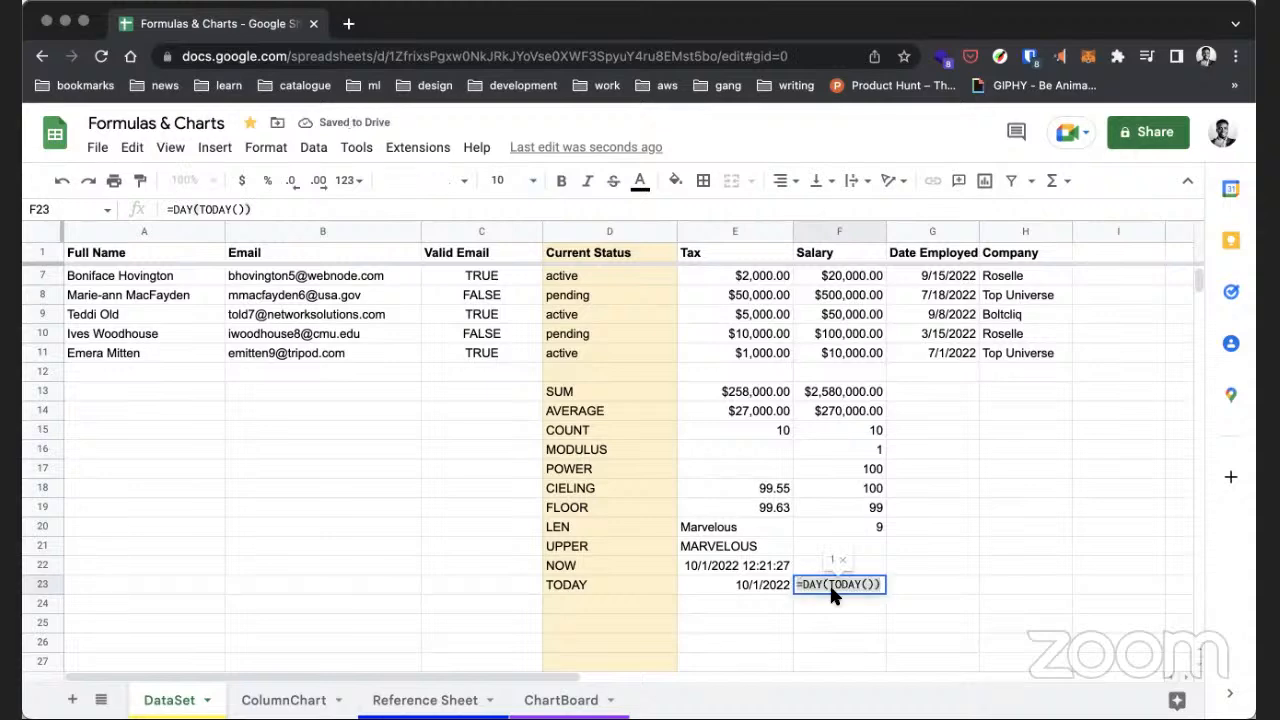
{"action": "key", "text": "Return"}
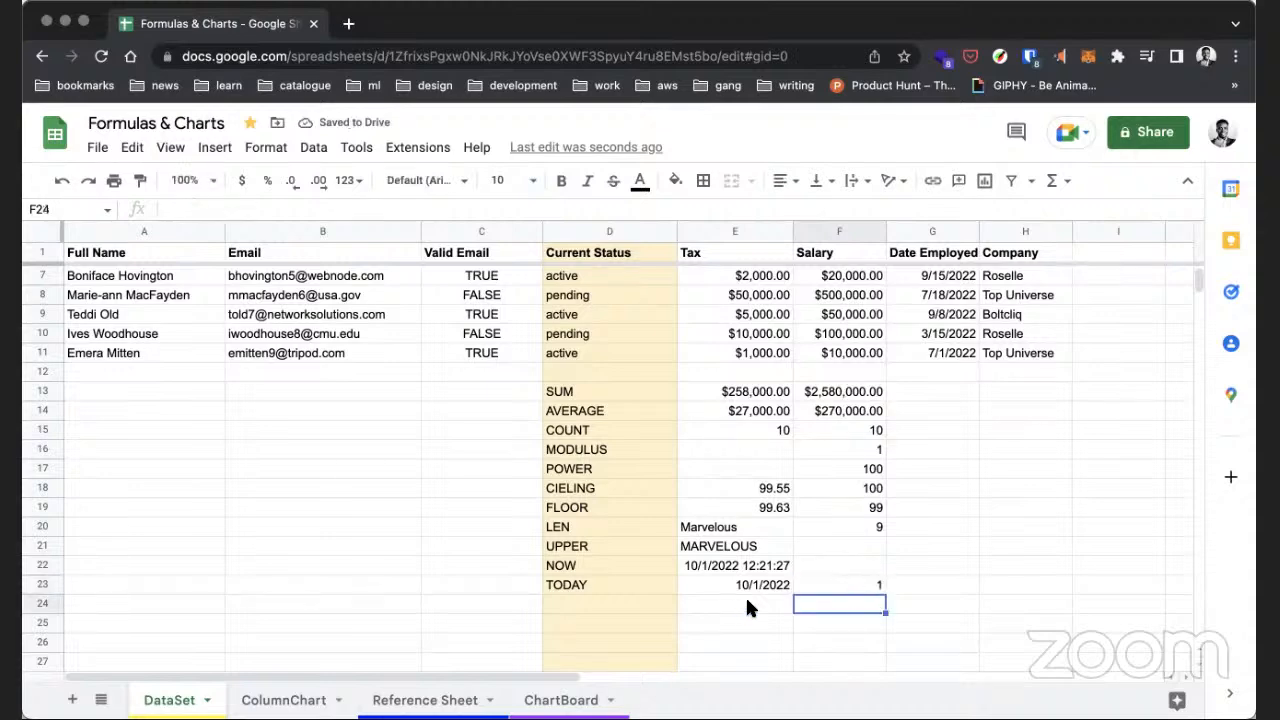
- Extract the current month number in G23 with the formula =MONTH(TODAY())
{"action": "left_click", "coordinate": [908, 586]}
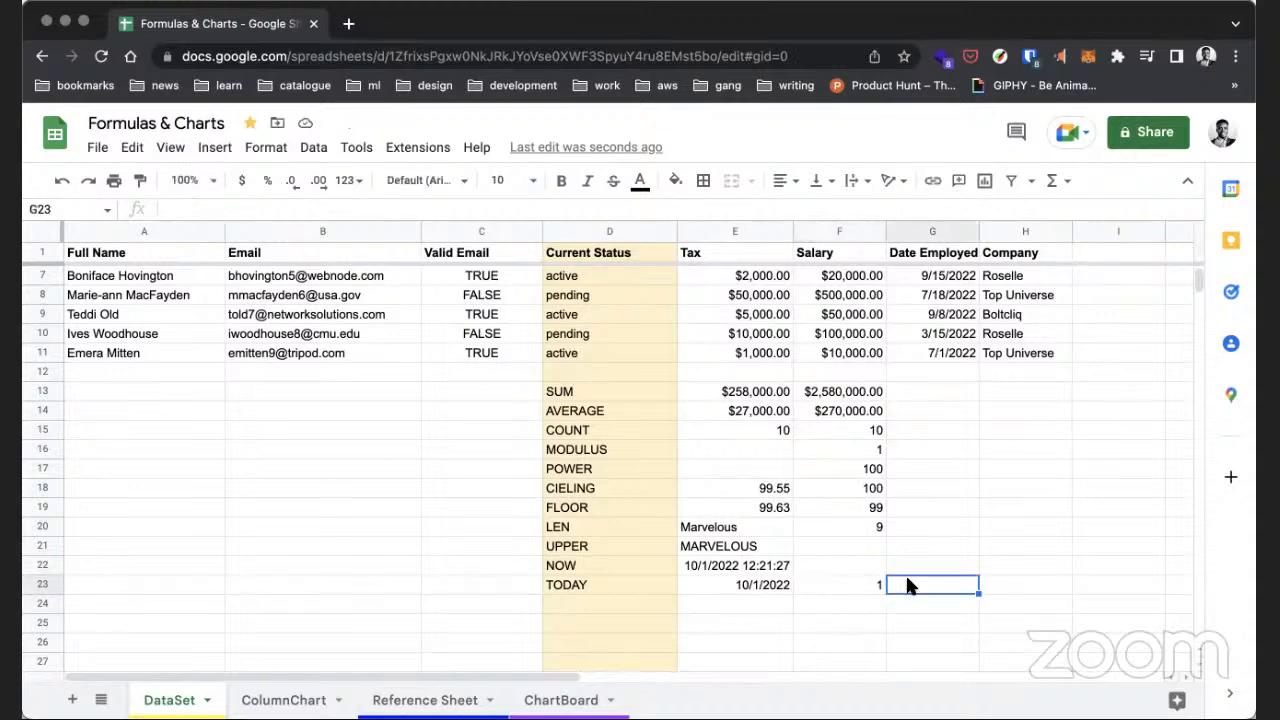
{"action": "type", "text": "=MONTH("}
{"action": "key", "text": "BackSpace"}
{"action": "key", "text": "BackSpace"}
{"action": "type", "text": "H("}
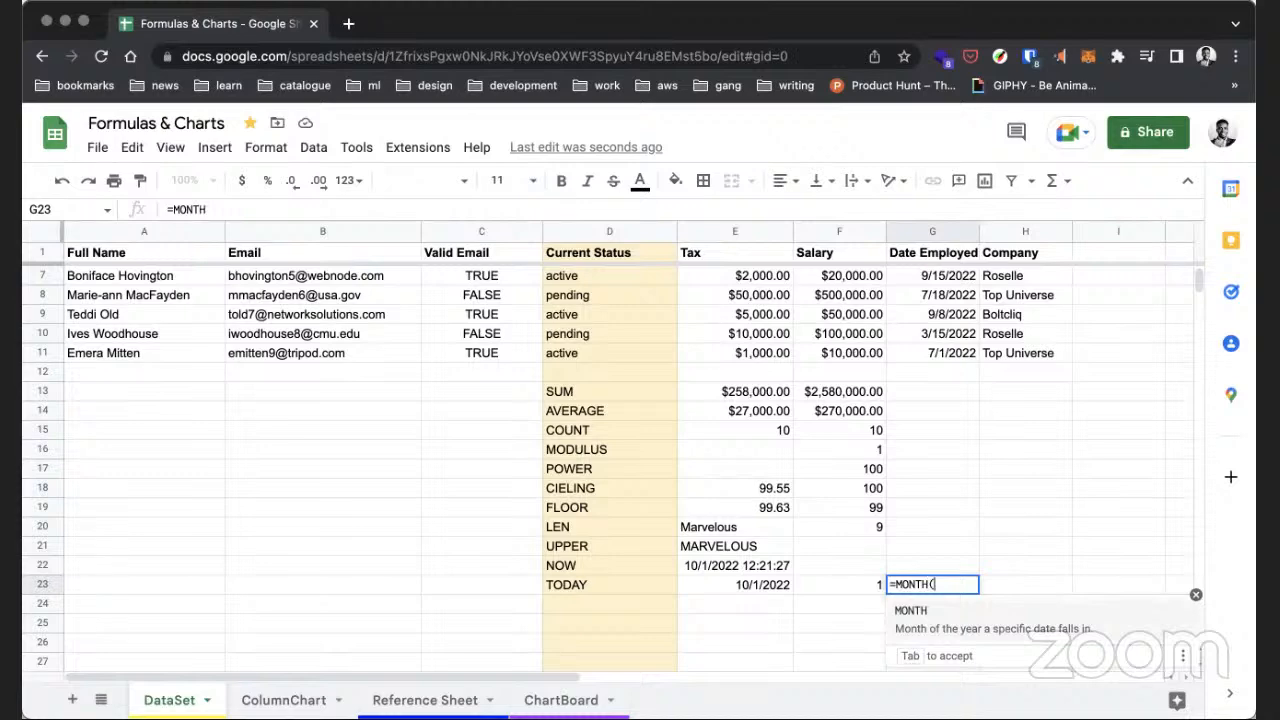
{"action": "type", "text": "TODAY())"}
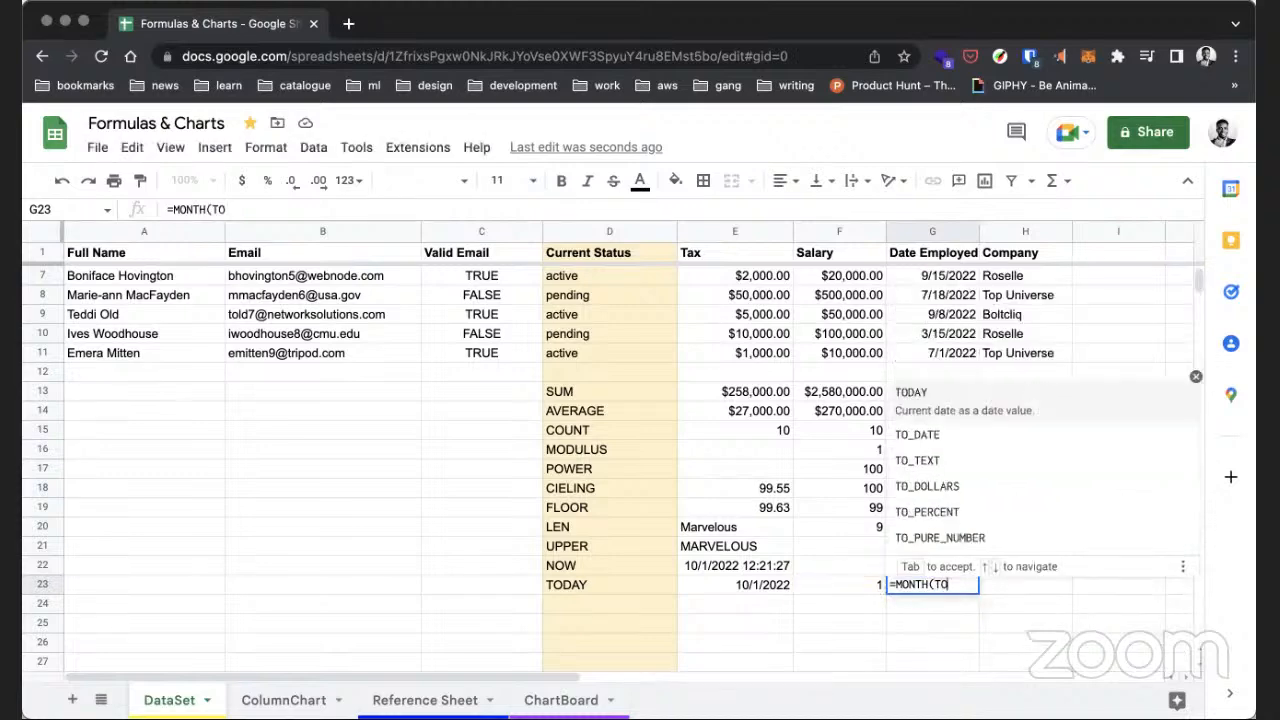
{"action": "key", "text": "Return"}
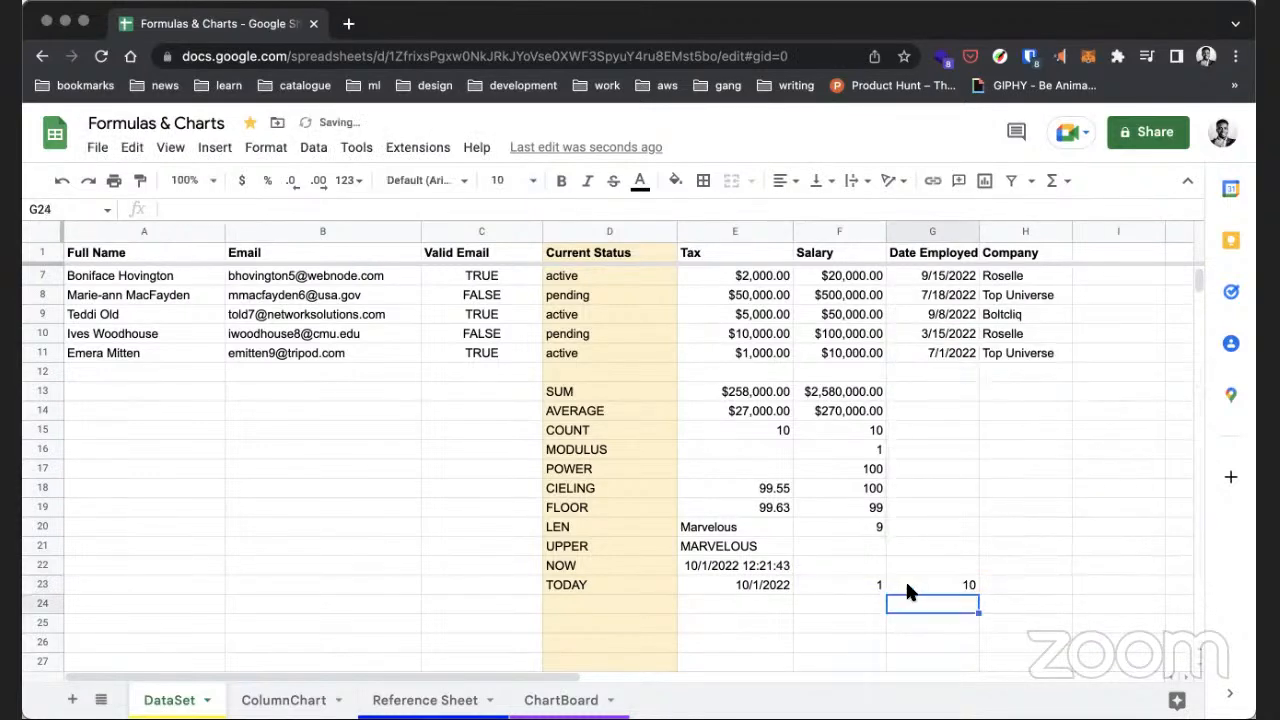
{"action": "left_click", "coordinate": [907, 588]}
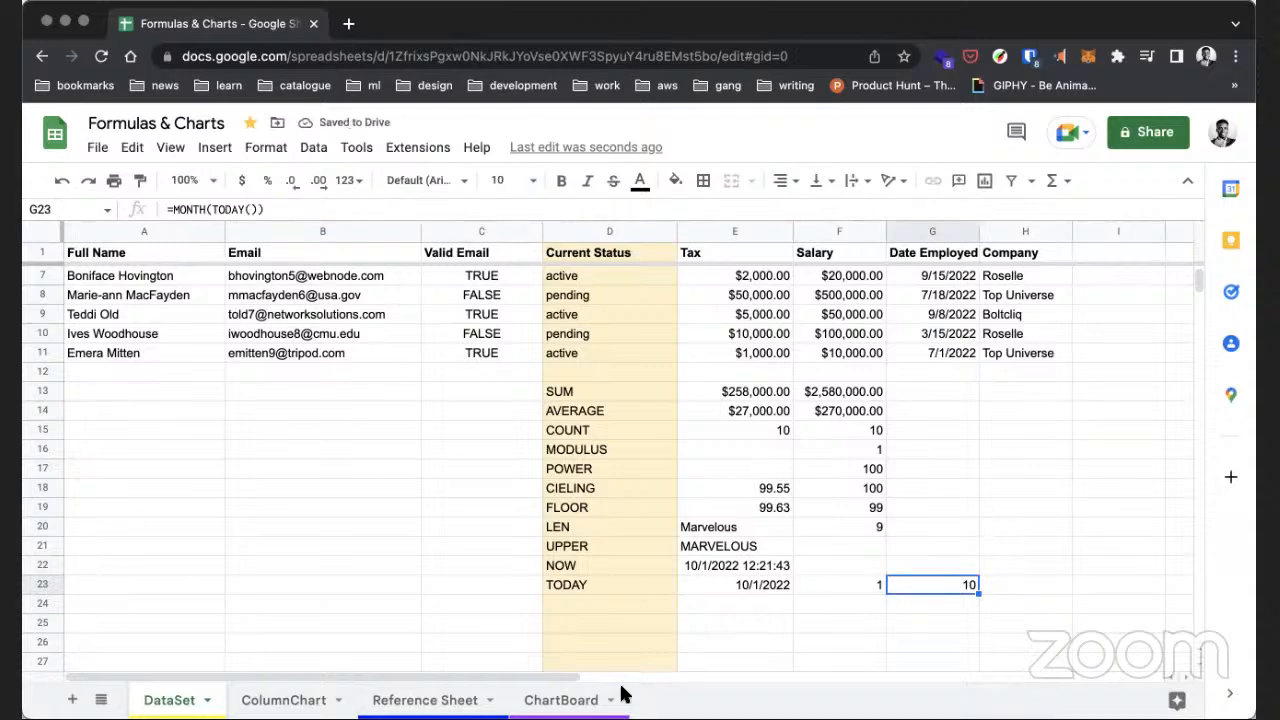
- Extract the current year in H23 with the formula =YEAR(TODAY())
{"action": "left_click", "coordinate": [1003, 580]}
{"action": "type", "text": "=YEAT"}
{"action": "key", "text": "BackSpace"}
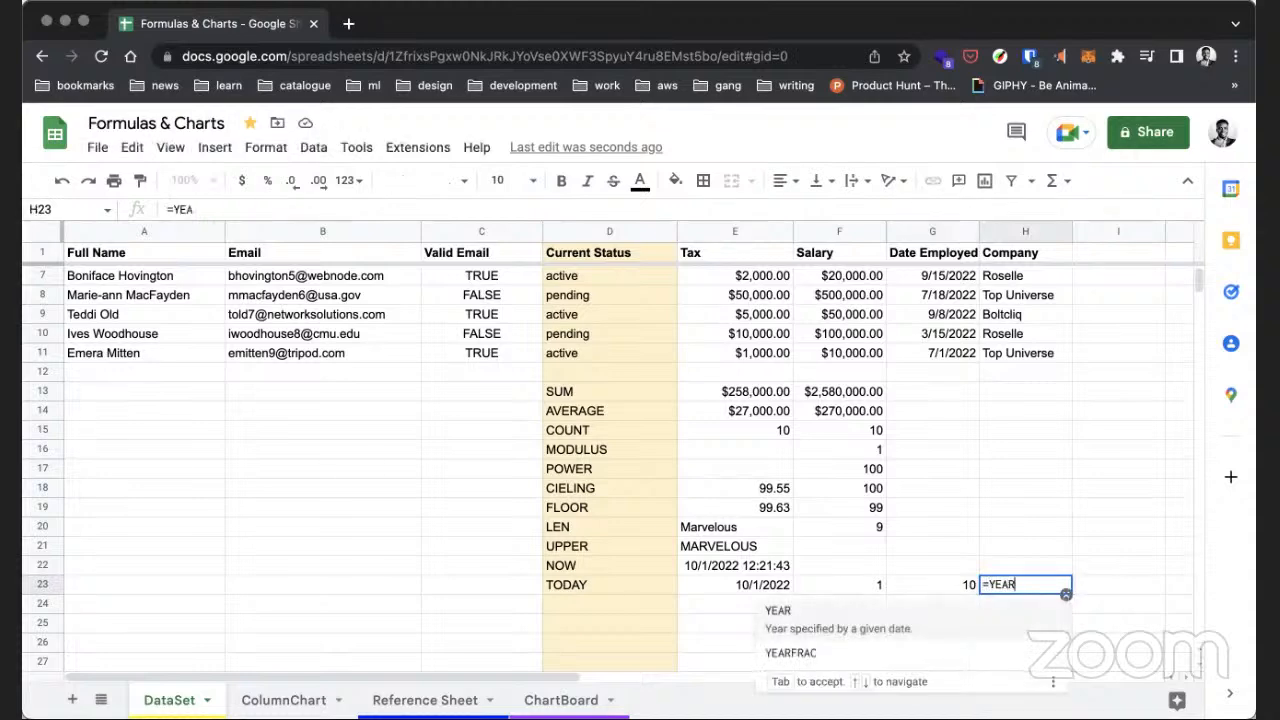
{"action": "type", "text": "R("}
{"action": "key", "text": "Left"}
{"action": "type", "text": "T"}
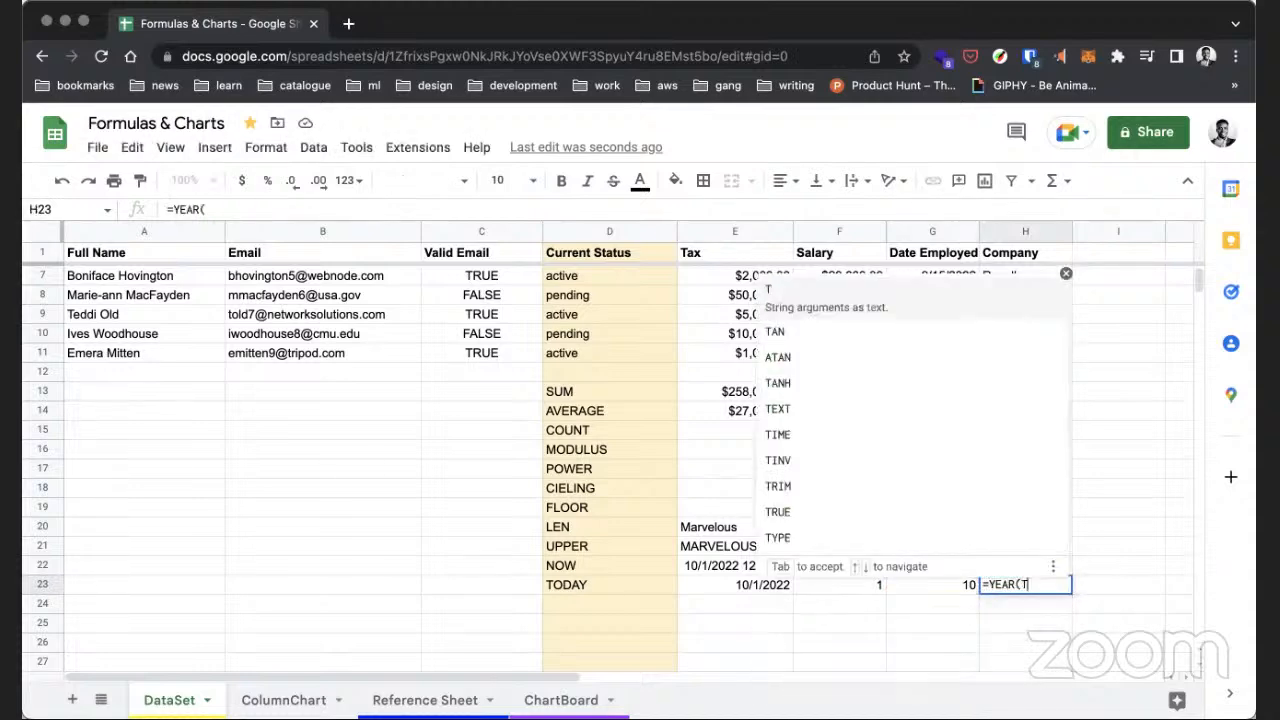
{"action": "type", "text": "ODAY())"}
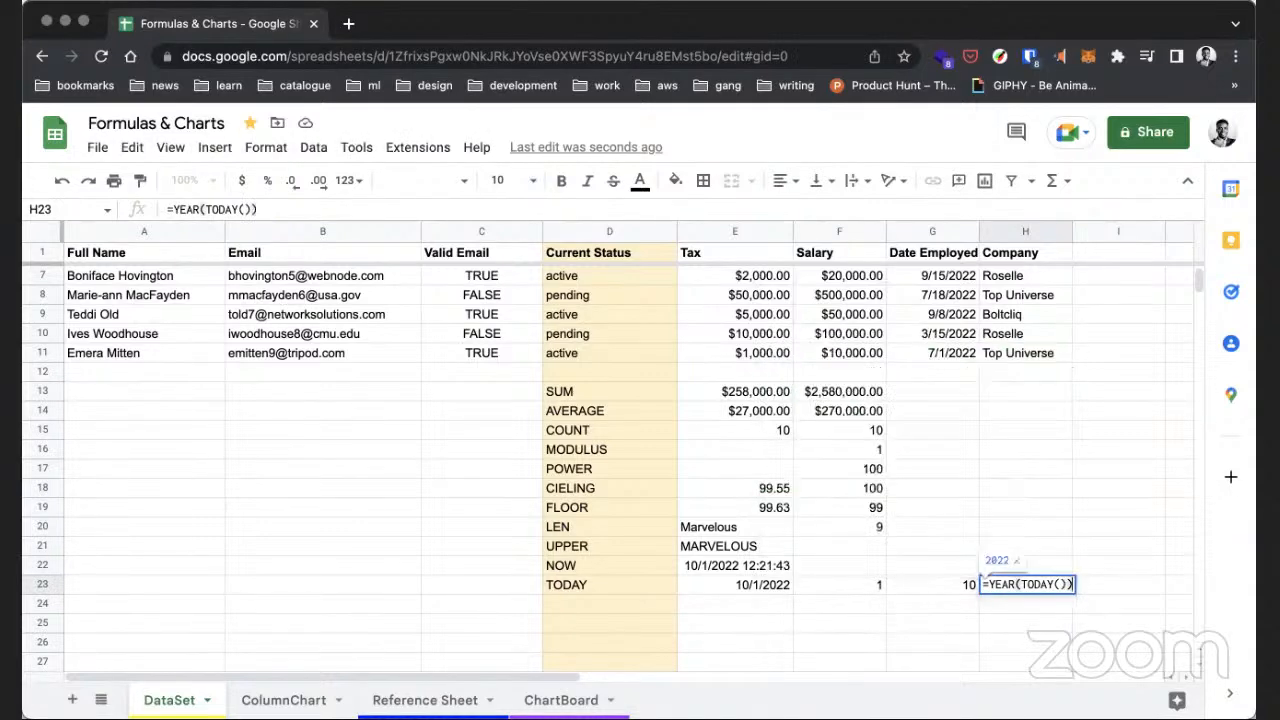
{"action": "key", "text": "Return"}
{"action": "left_click", "coordinate": [1055, 580]}
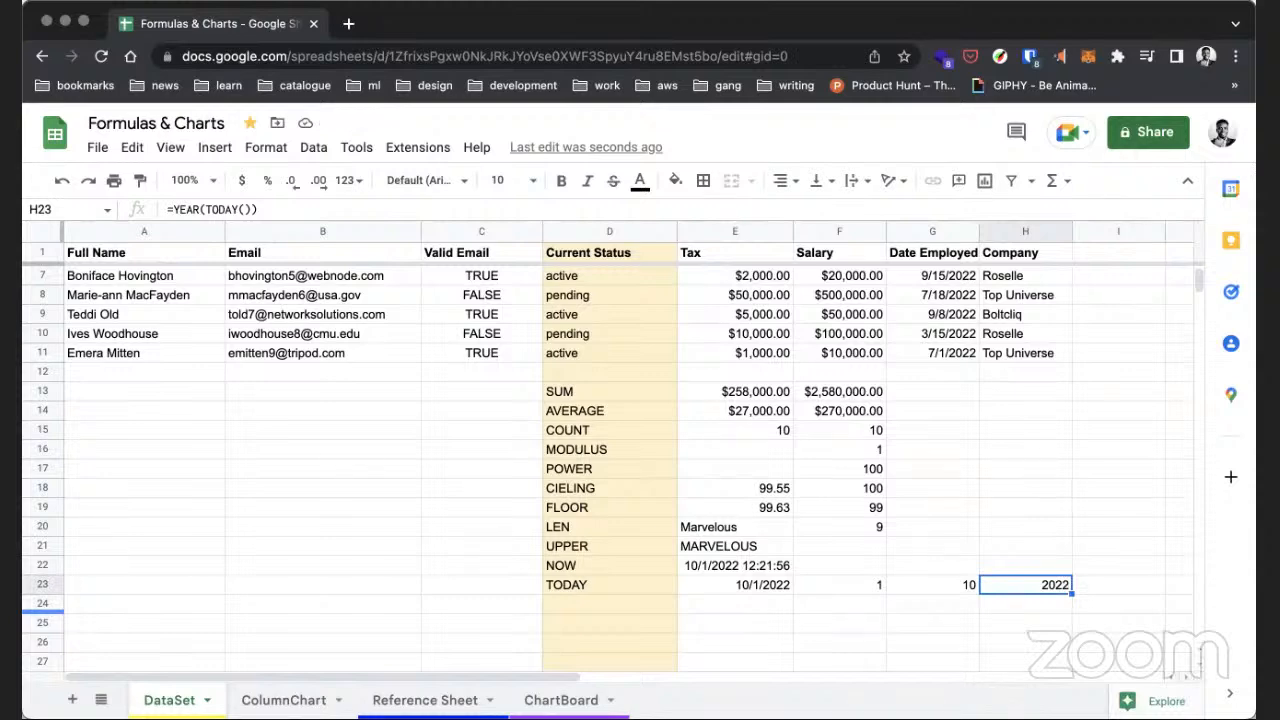
{"action": "left_click", "coordinate": [241, 503]}
{"action": "left_click", "coordinate": [247, 485]}
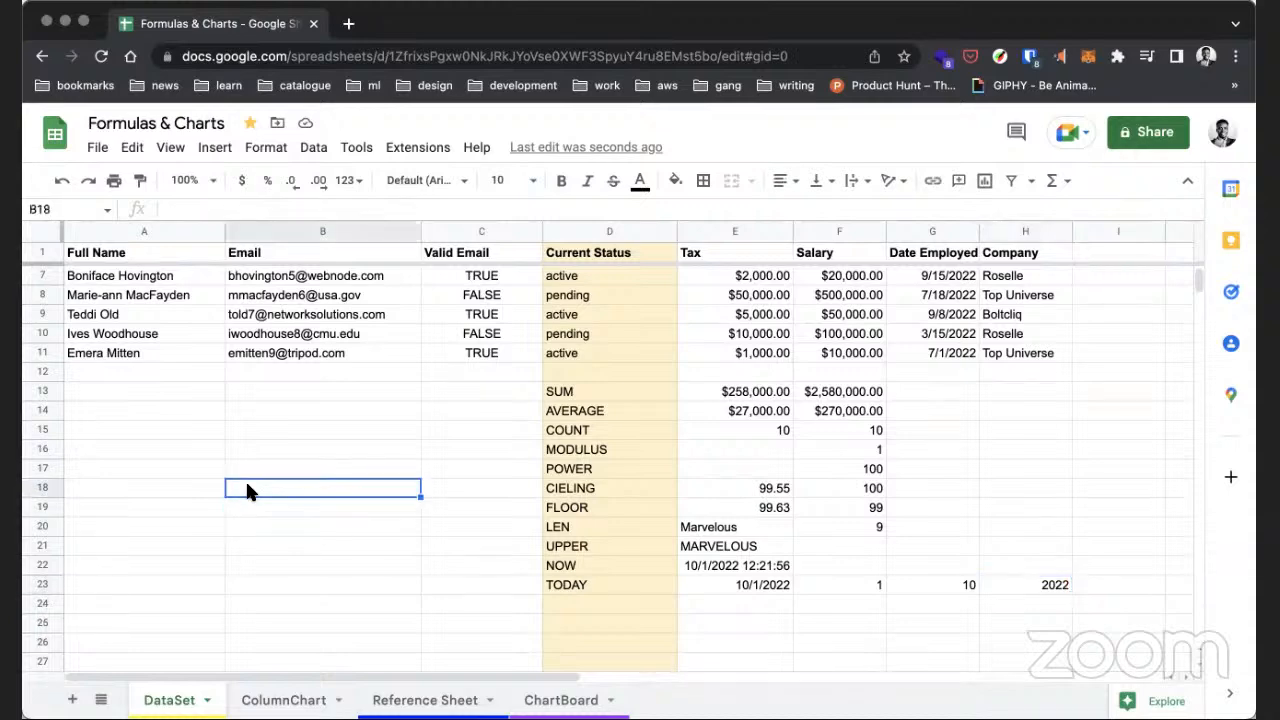
- Enter the nested formula =SUM(SUM(5,5),E18) in cell B18
{"action": "type", "text": "=SUM(SUM"}
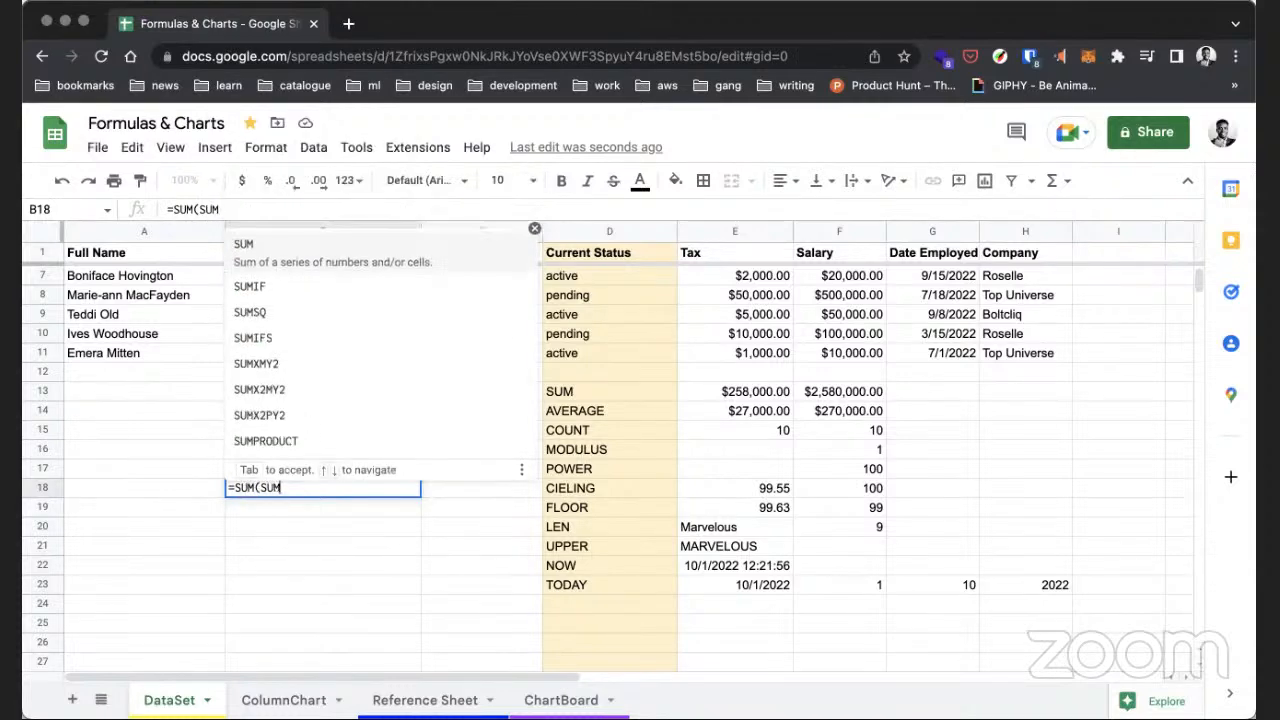
{"action": "key", "text": "Tab"}
{"action": "type", "text": "5,5)"}
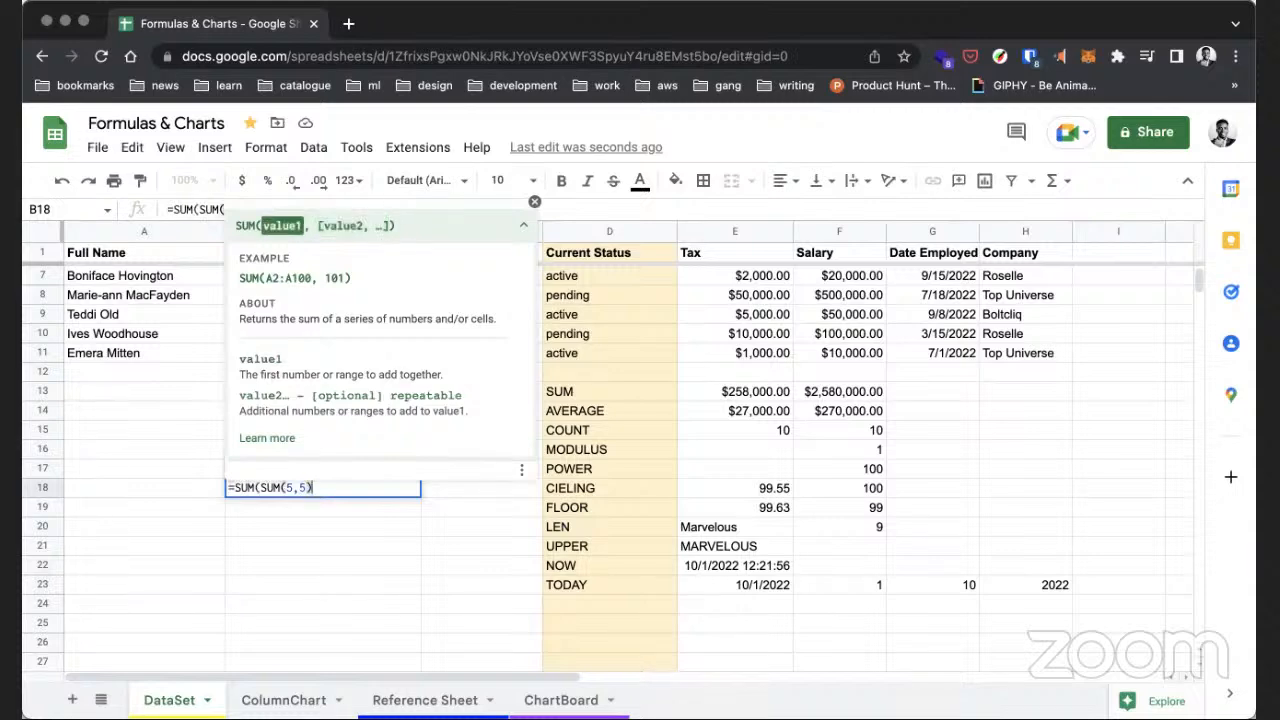
{"action": "type", "text": ","}
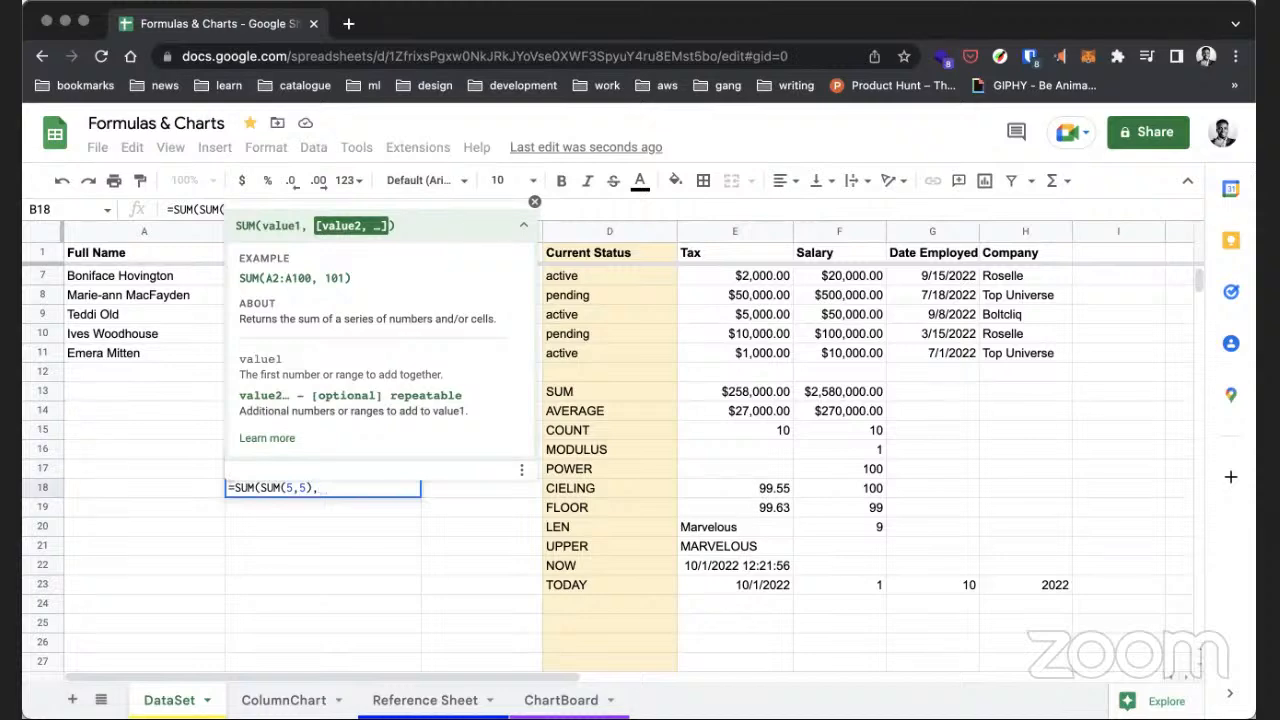
{"action": "type", "text": "E1"}
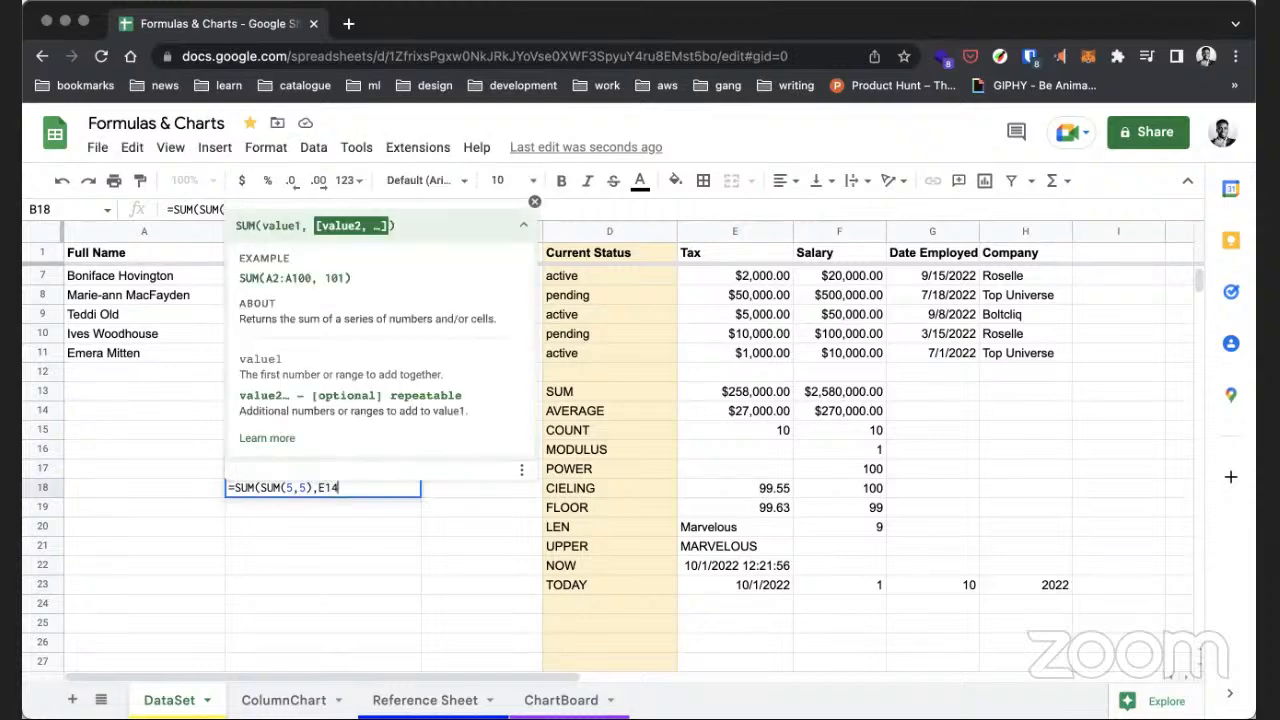
{"action": "type", "text": "8)"}
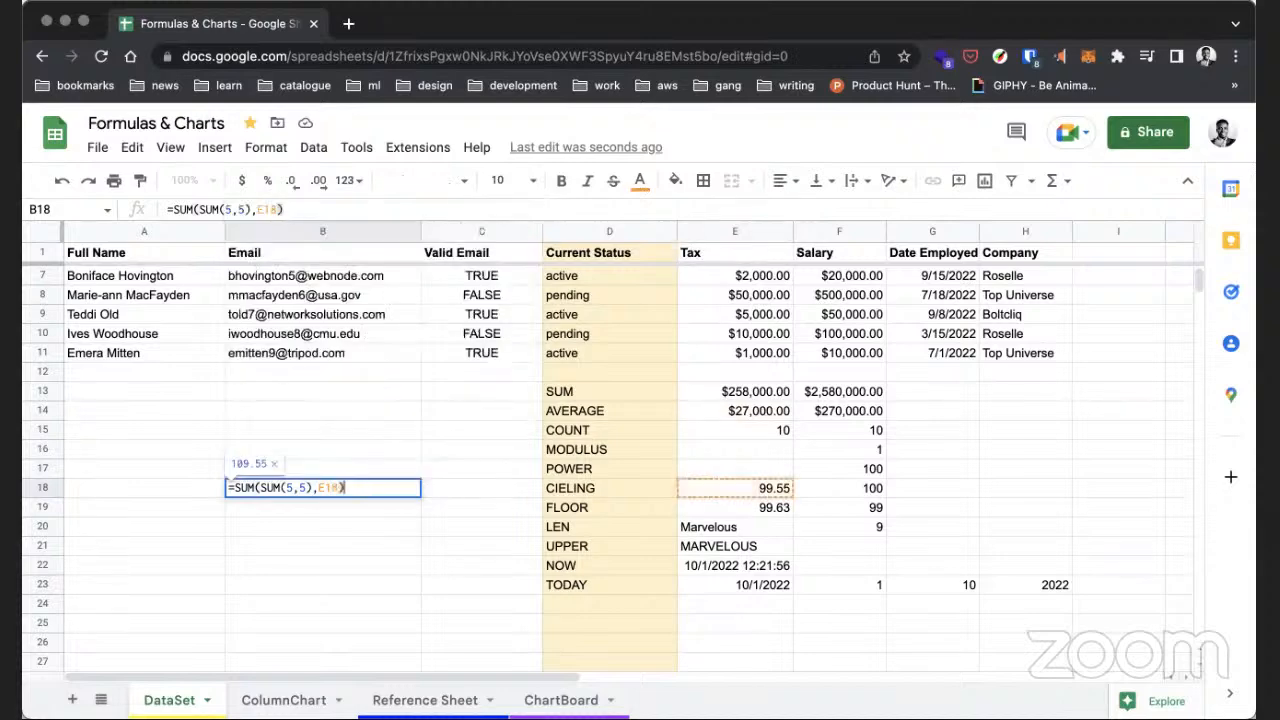
{"action": "key", "text": "Return"}
- Try to nest an AVERAGE function as the second argument of the inner SUM in B18
{"action": "double_click", "coordinate": [318, 488]}
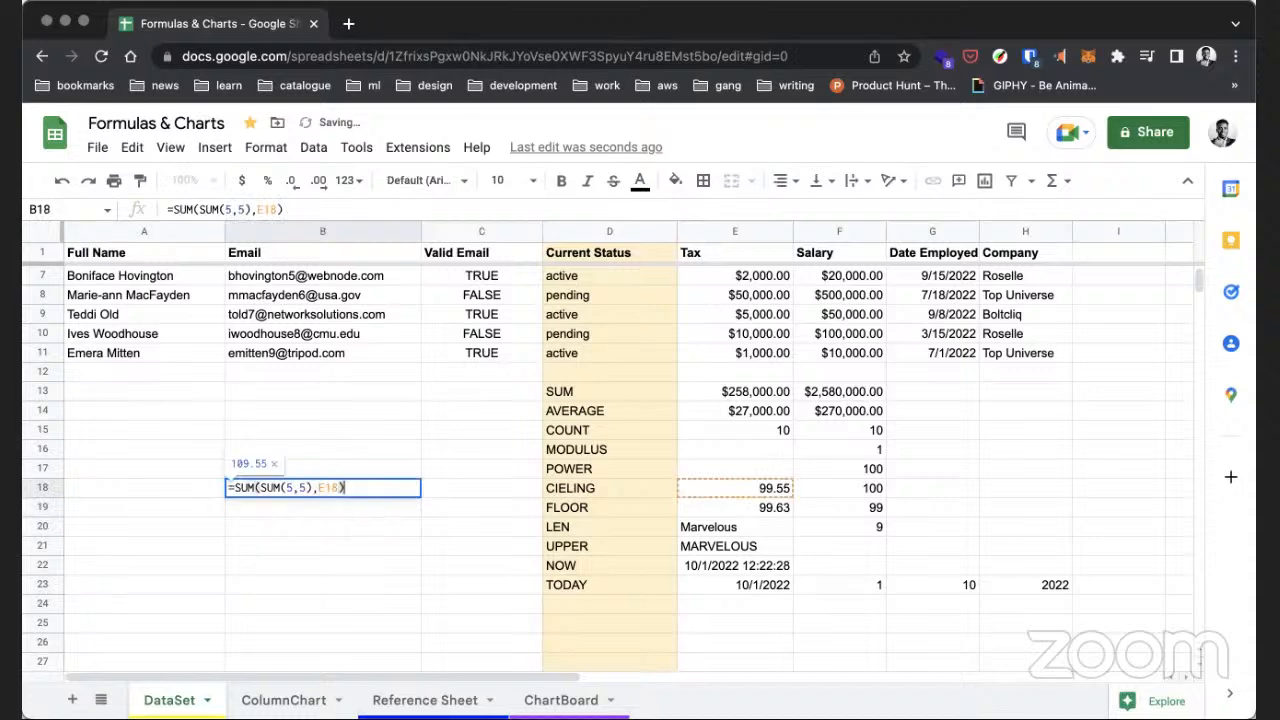
{"action": "left_click", "coordinate": [306, 488]}
{"action": "key", "text": "Right"}
{"action": "key", "text": "Left"}
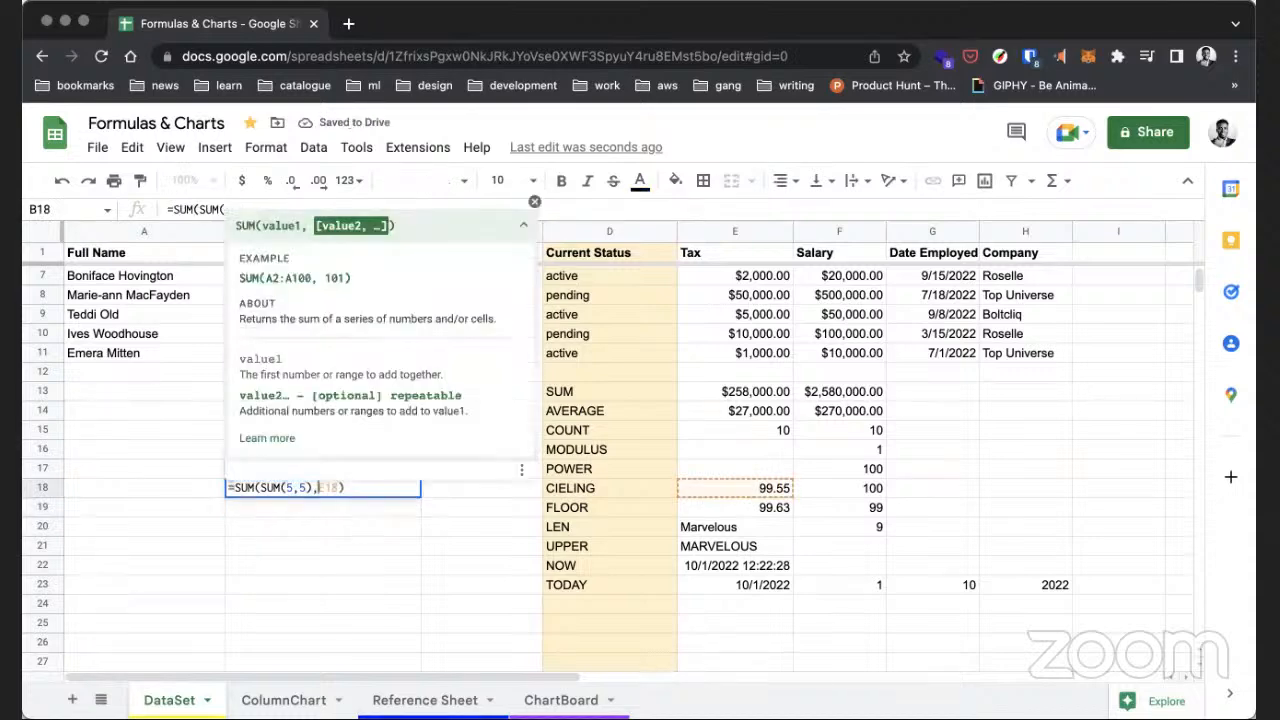
{"action": "key", "text": "Right"}
{"action": "key", "text": "Left"}
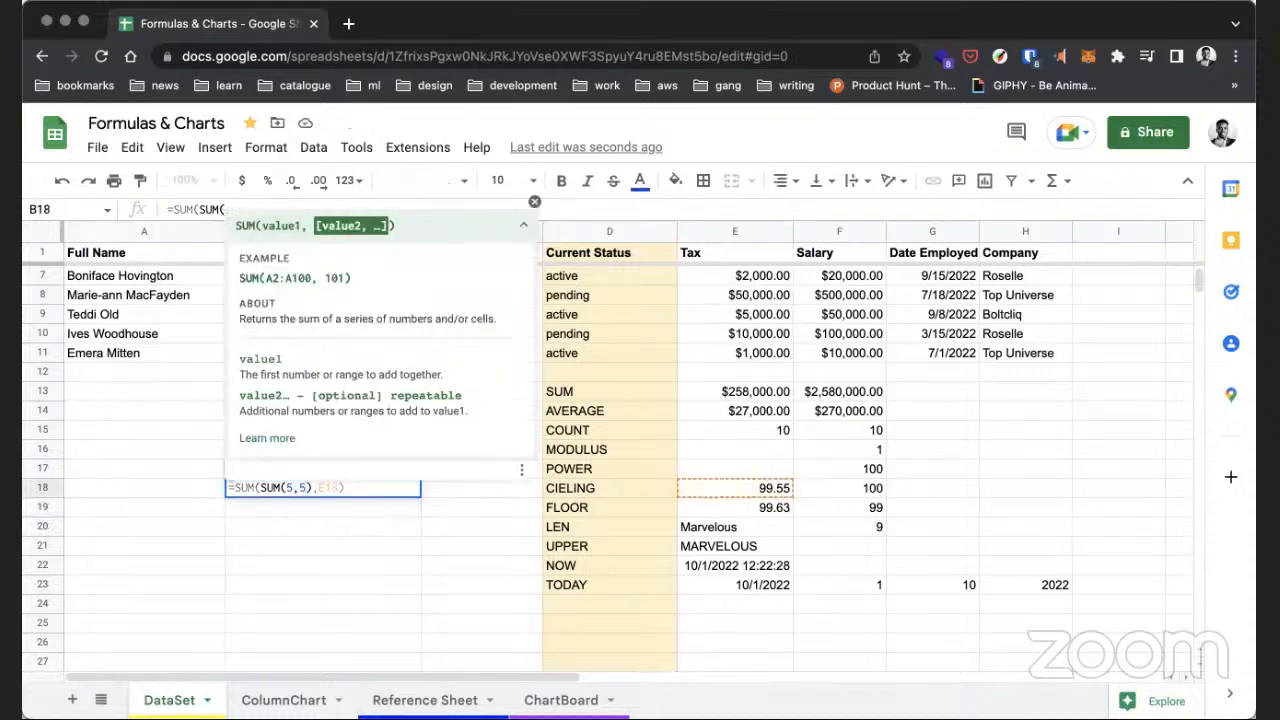
{"action": "key", "text": "BackSpace"}
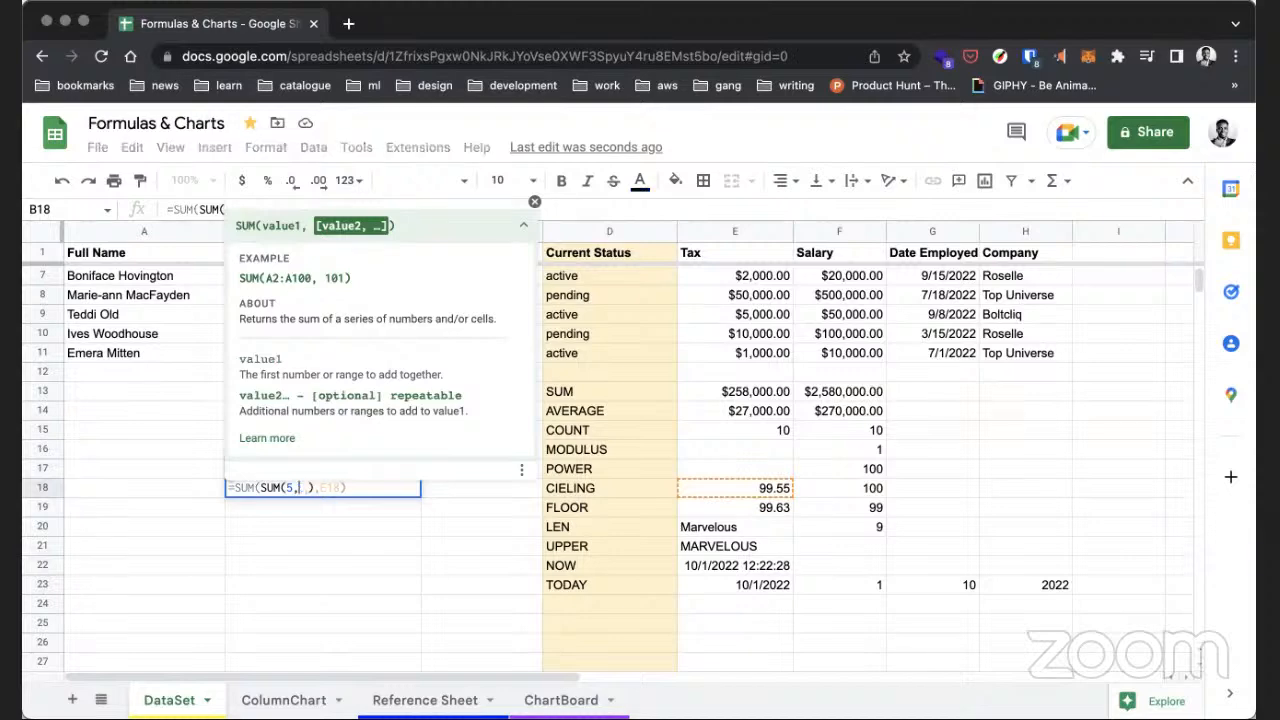
{"action": "type", "text": "AV"}
{"action": "key", "text": "BackSpace"}
{"action": "type", "text": "VR"}
{"action": "key", "text": "BackSpace"}
{"action": "type", "text": "R"}
{"action": "key", "text": "BackSpace"}
{"action": "type", "text": "ER"}
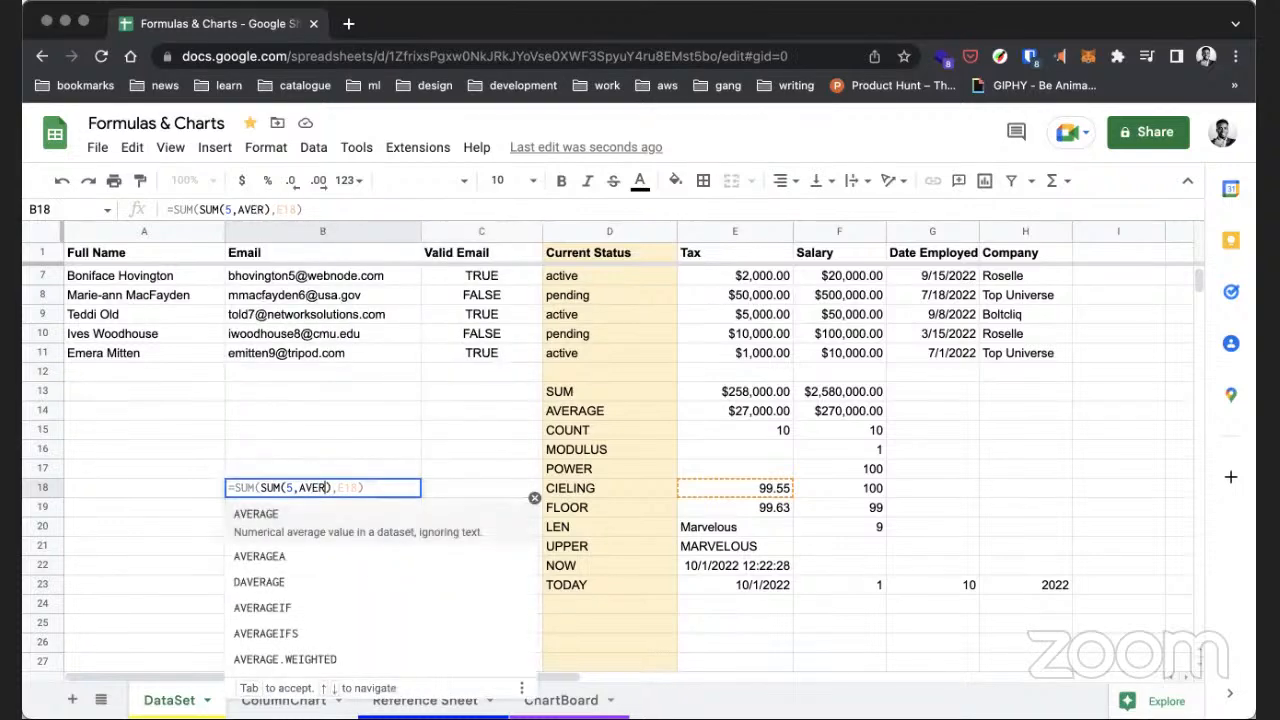
{"action": "key", "text": "Tab"}
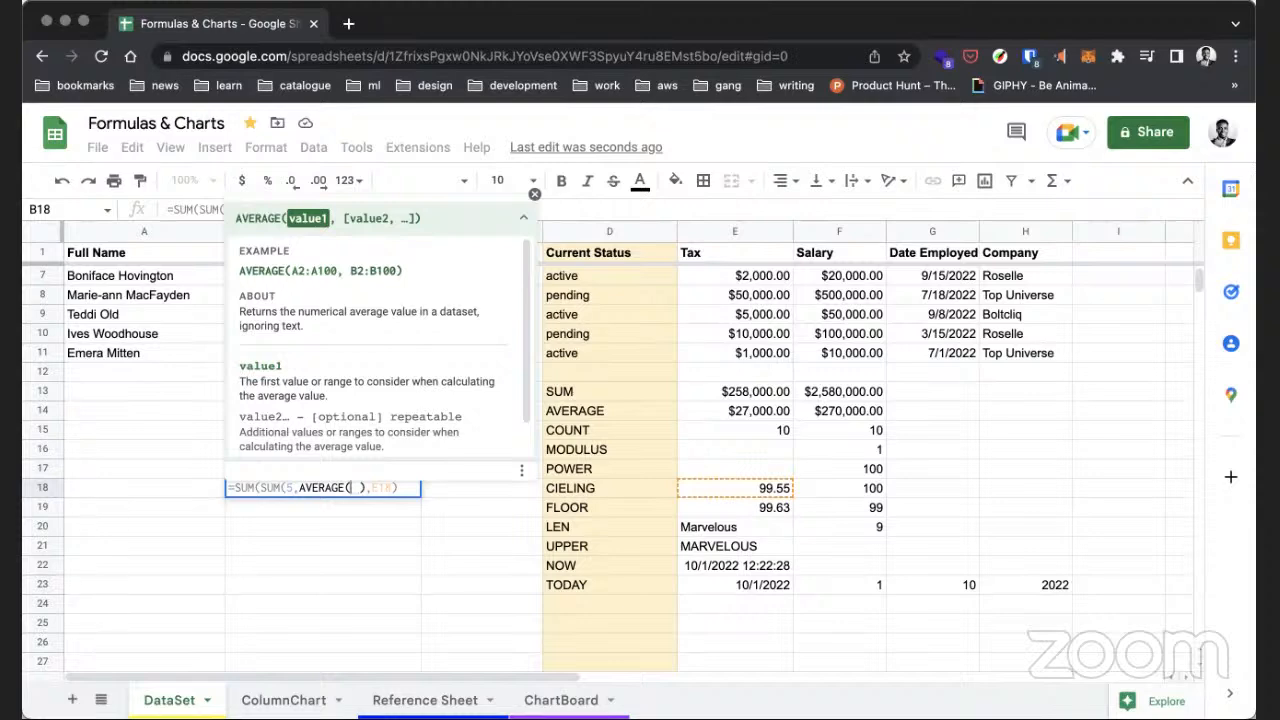
{"action": "key", "text": "Escape"}
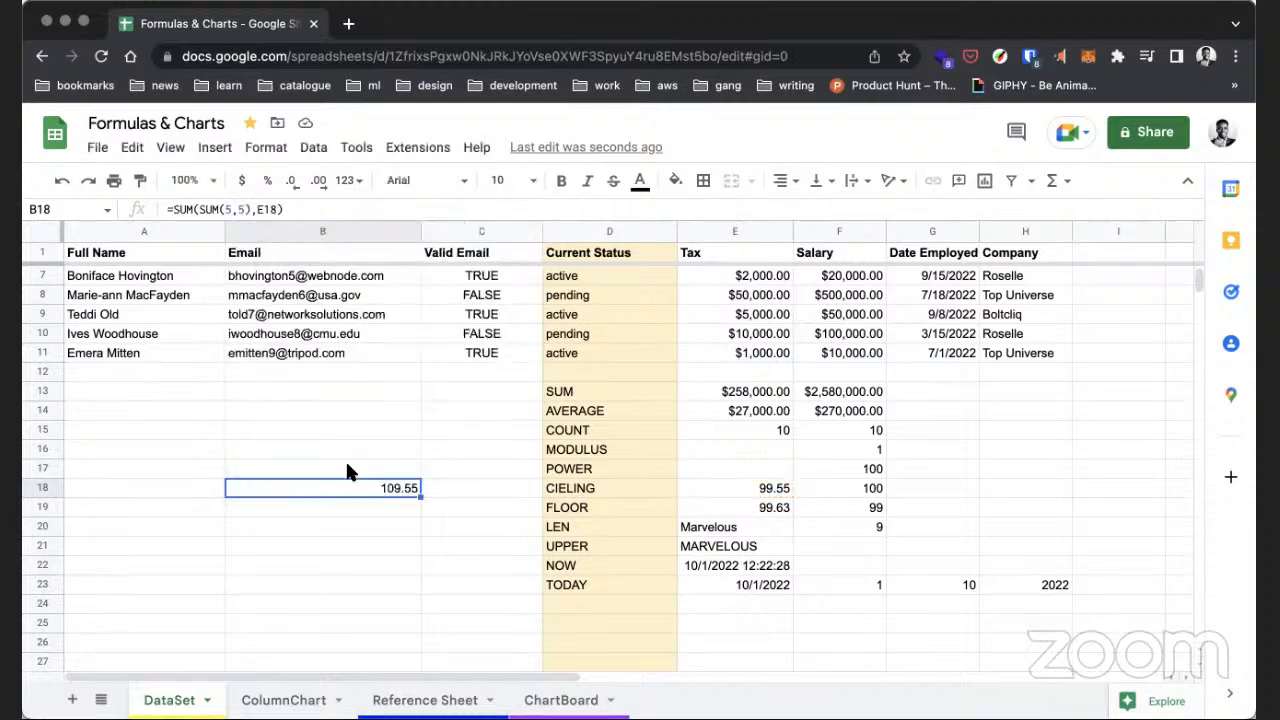
- Review the nested SUM formula in B18 without changing it and clear the cell
{"action": "double_click", "coordinate": [355, 487]}
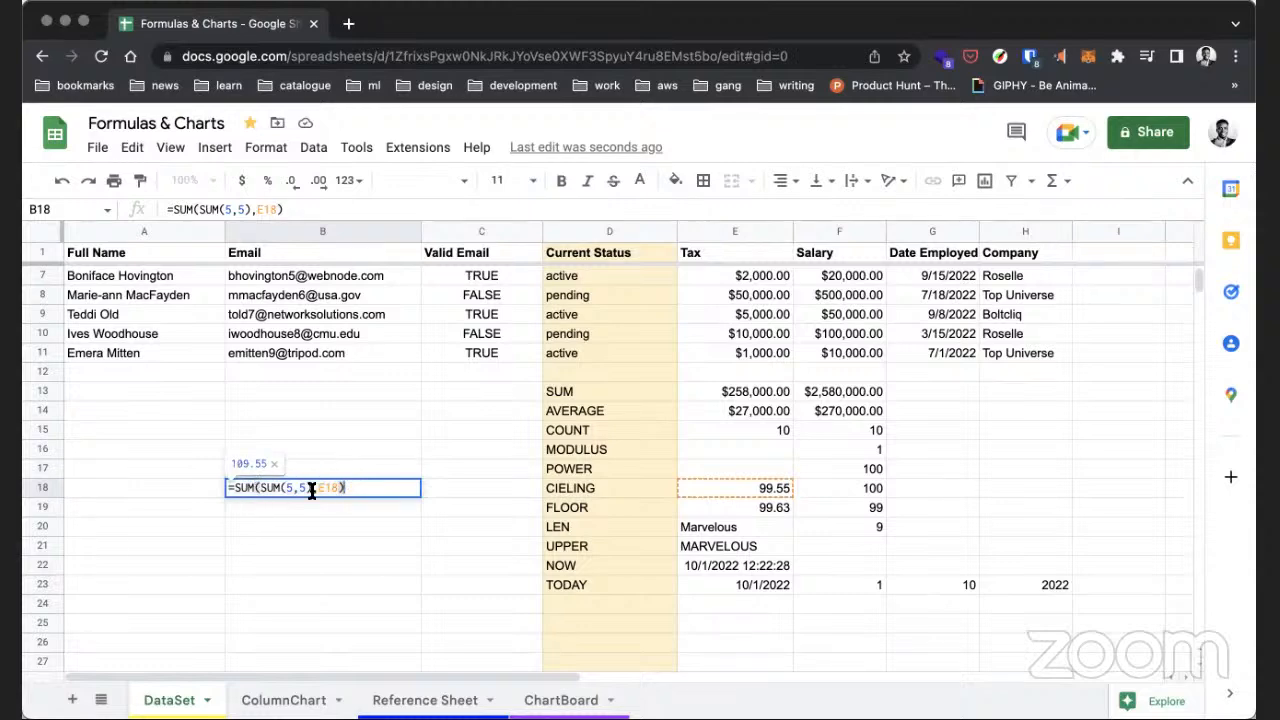
{"action": "left_click", "coordinate": [345, 487]}
{"action": "left_click", "coordinate": [312, 487]}
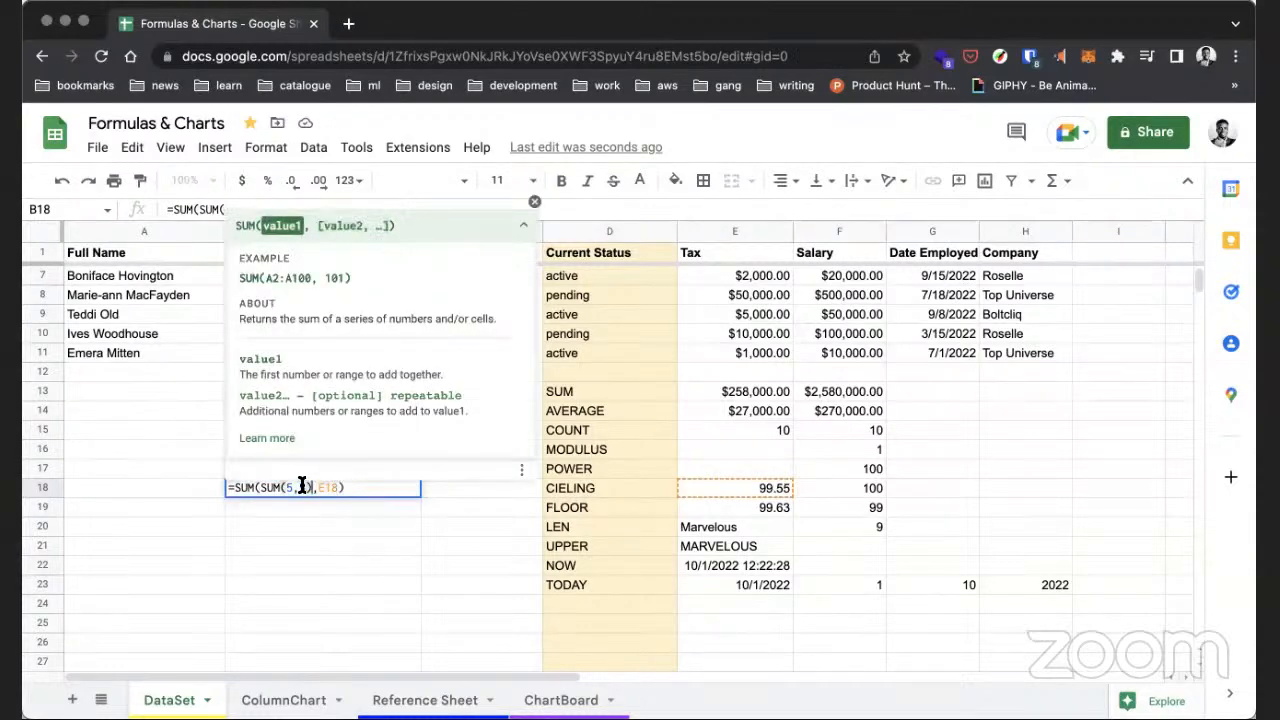
{"action": "left_click", "coordinate": [374, 488]}
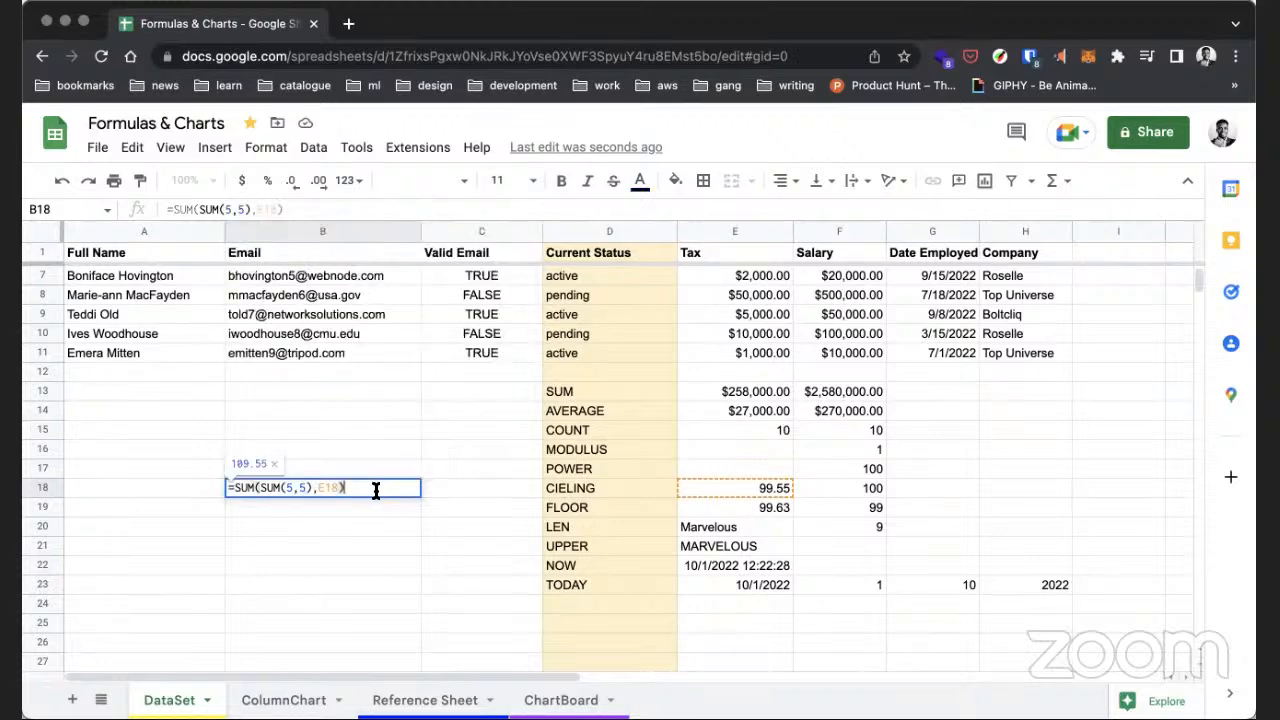
{"action": "key", "text": "Escape"}
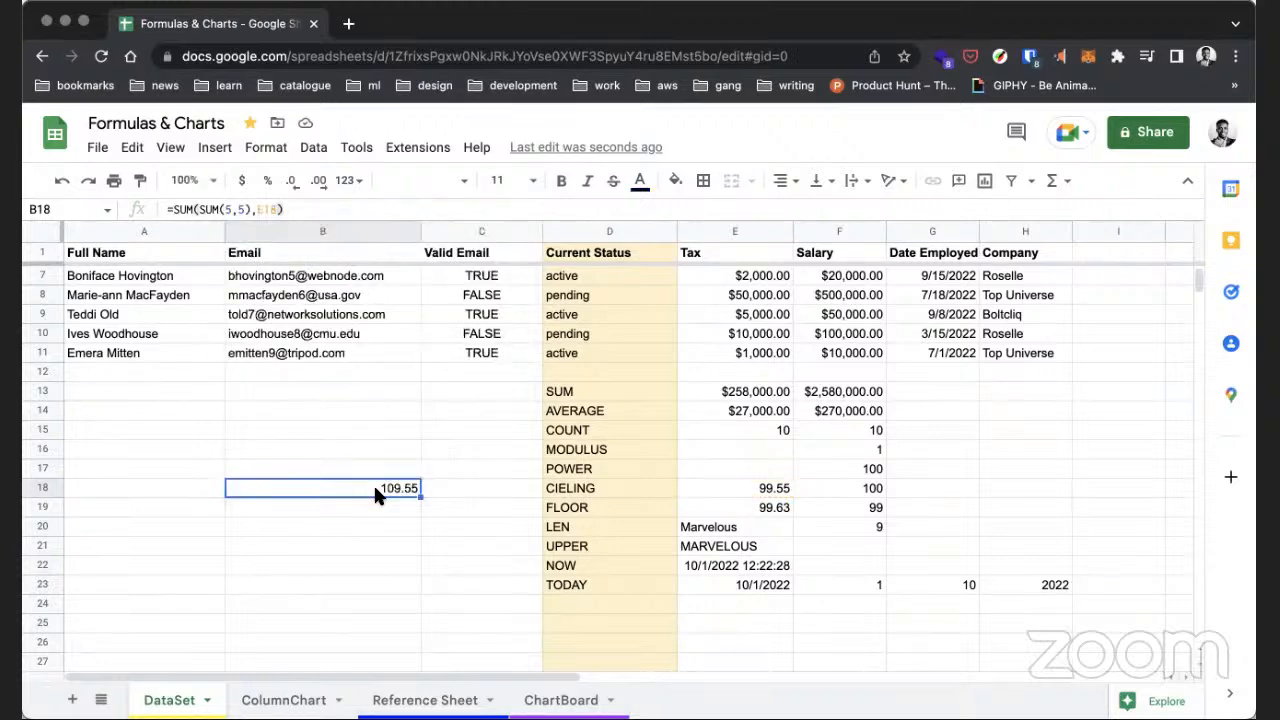
{"action": "key", "text": "Delete"}
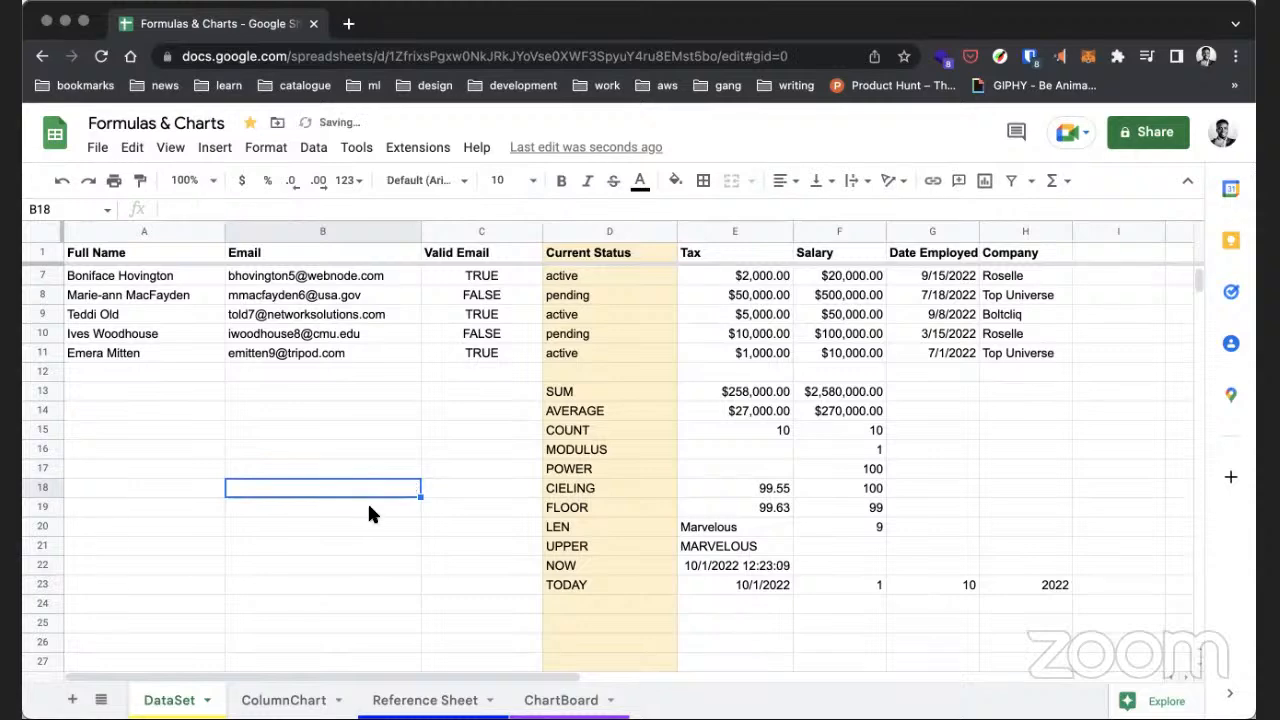
{"action": "key", "text": "Down"}
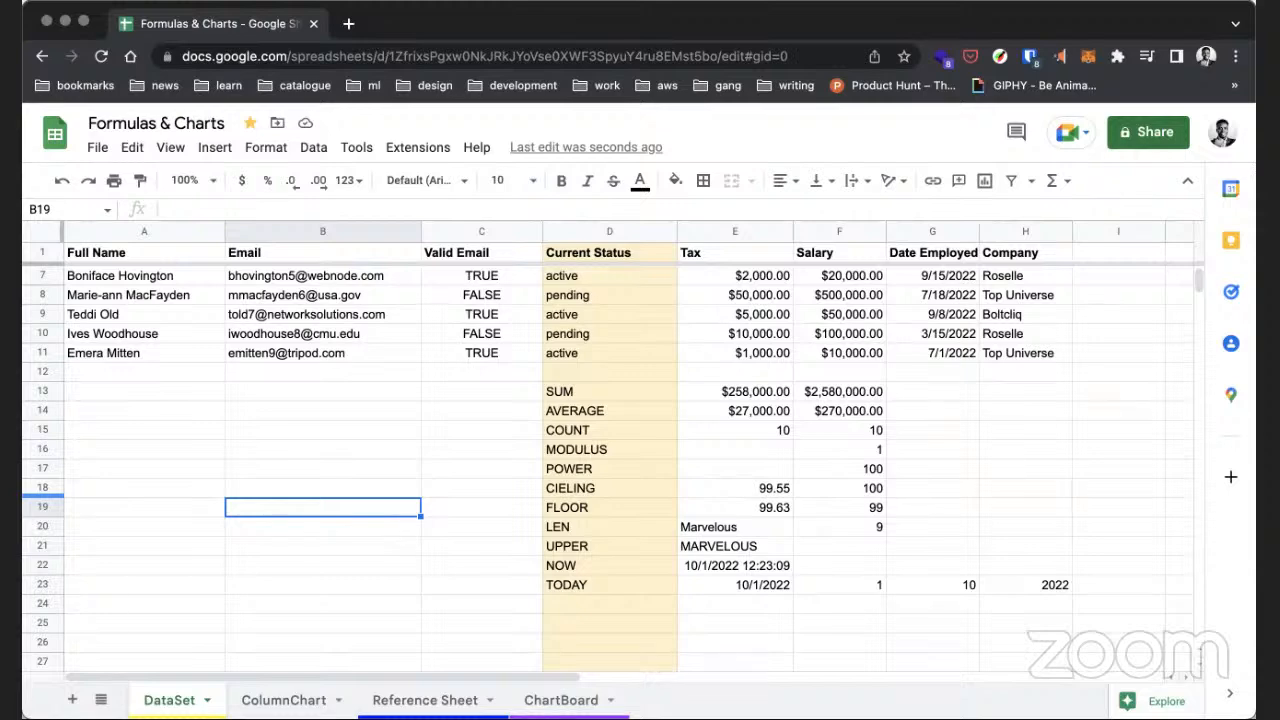
- Label cell D24 TIME and enter the formula =TIME() in E24
{"action": "left_click", "coordinate": [575, 600]}
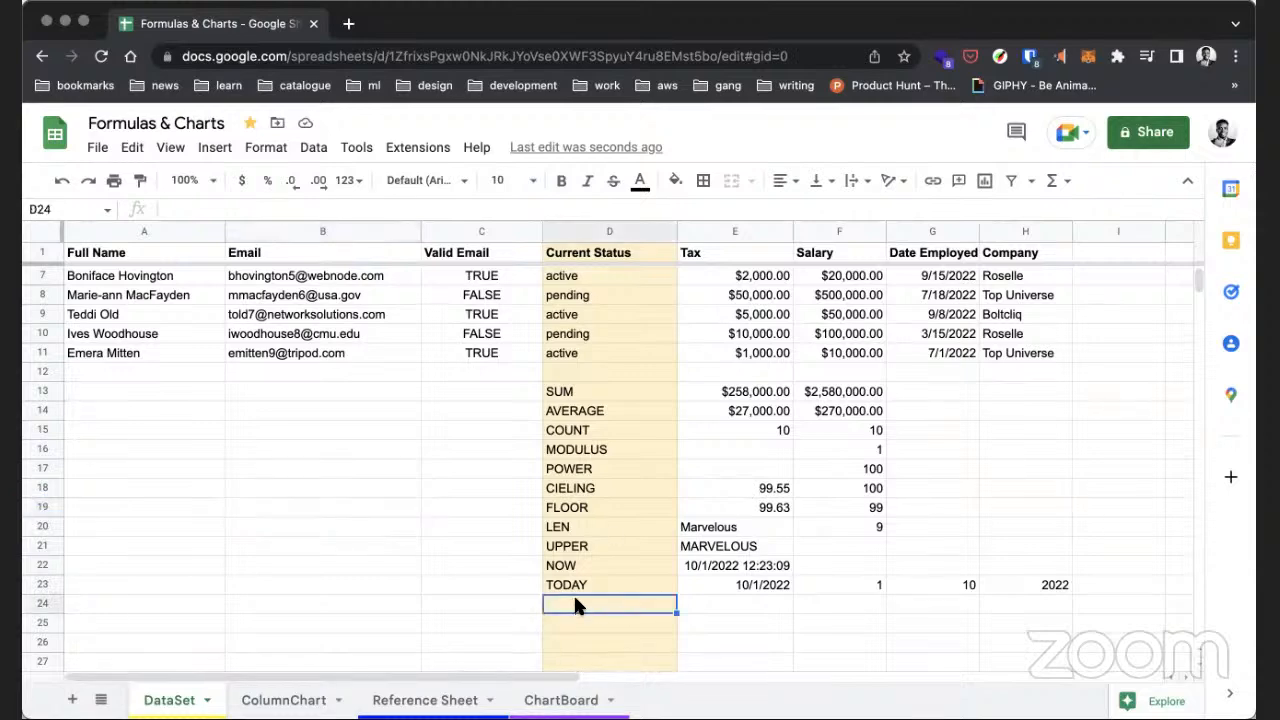
{"action": "type", "text": "TIME"}
{"action": "key", "text": "Tab"}
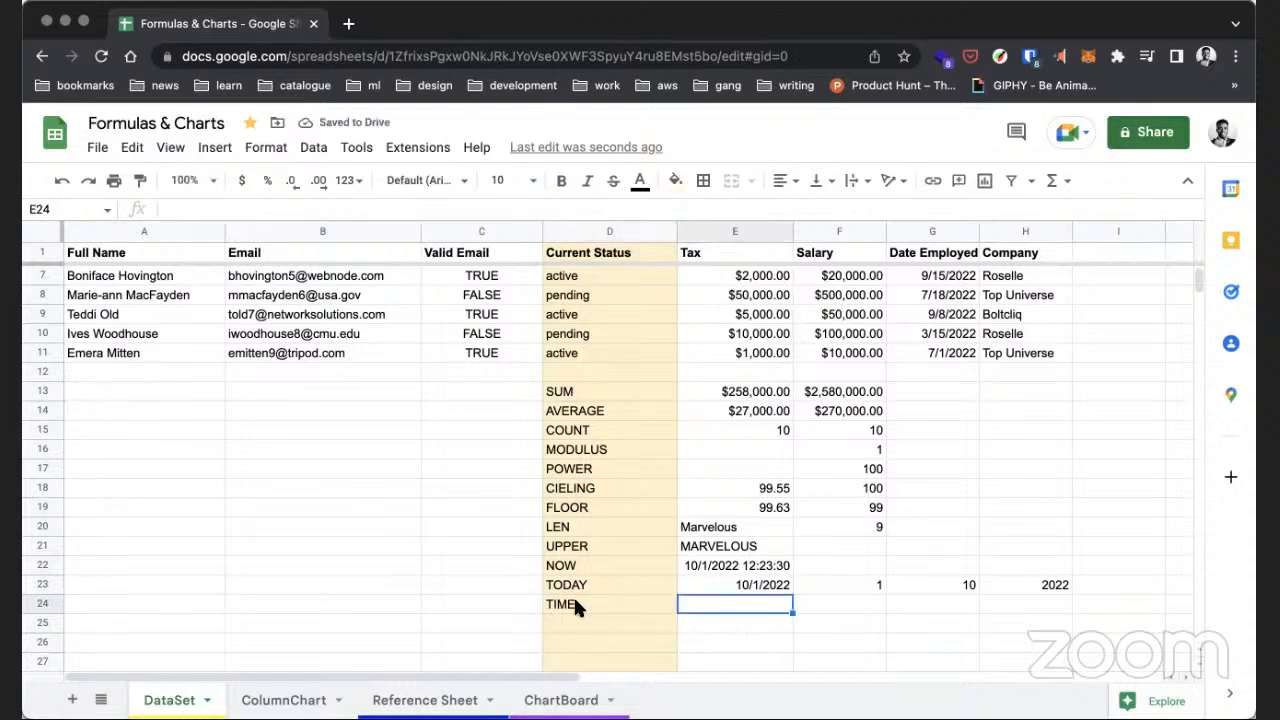
{"action": "type", "text": "=TIME("}
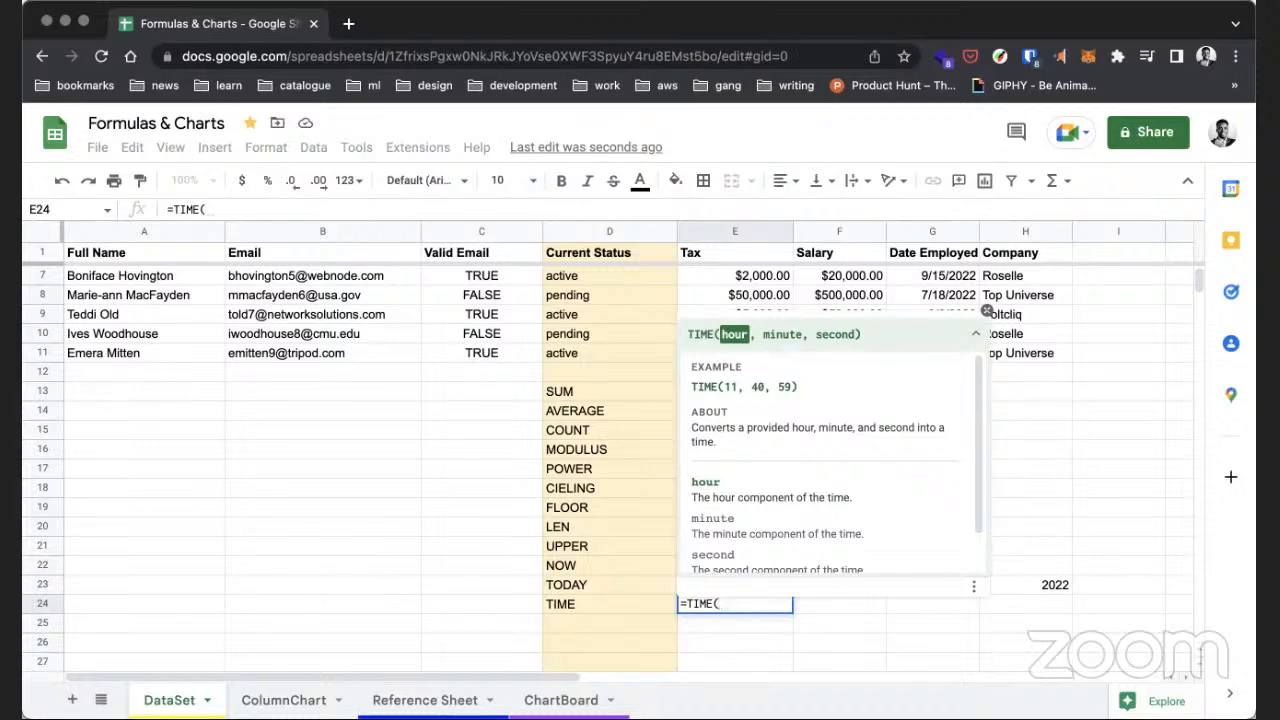
{"action": "type", "text": ")"}
{"action": "key", "text": "Return"}
- Add hour, minute and second arguments to the E24 formula, making it =TIME(11, 40, 59)
{"action": "left_click", "coordinate": [730, 604]}
{"action": "double_click", "coordinate": [730, 604]}
{"action": "left_click", "coordinate": [721, 604]}
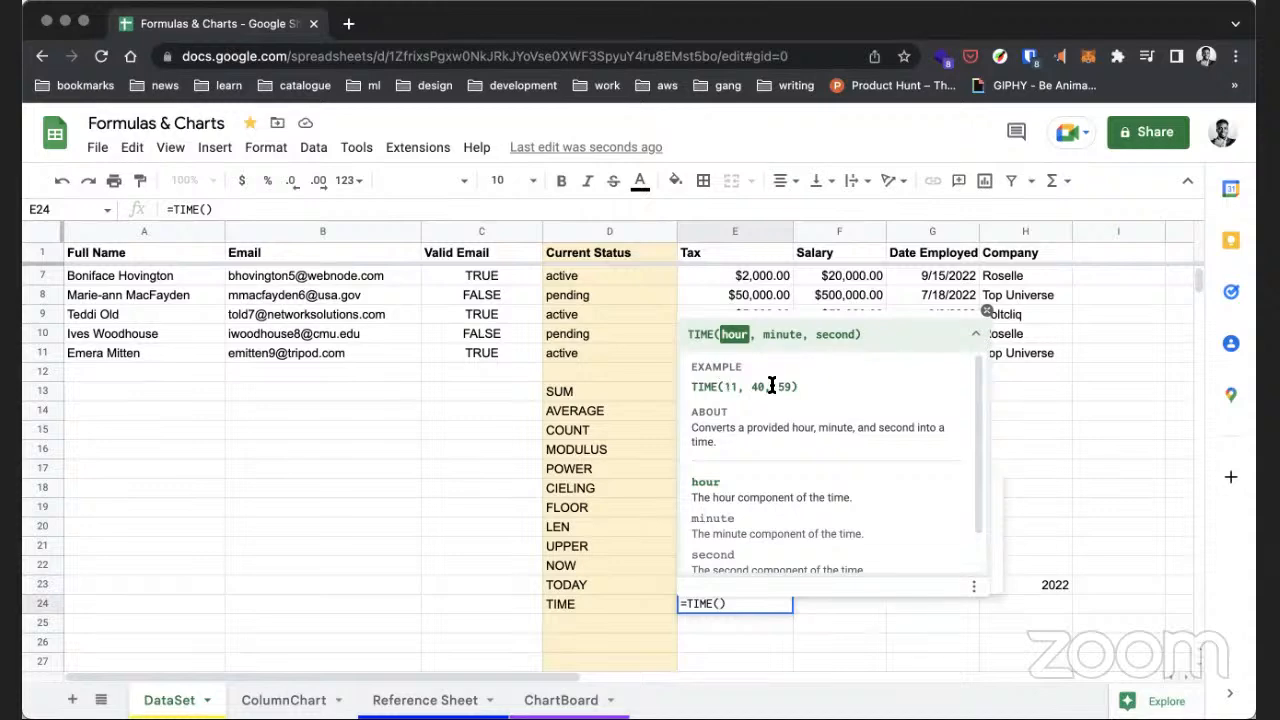
{"action": "type", "text": "11, 40, 59"}
{"action": "key", "text": "Return"}
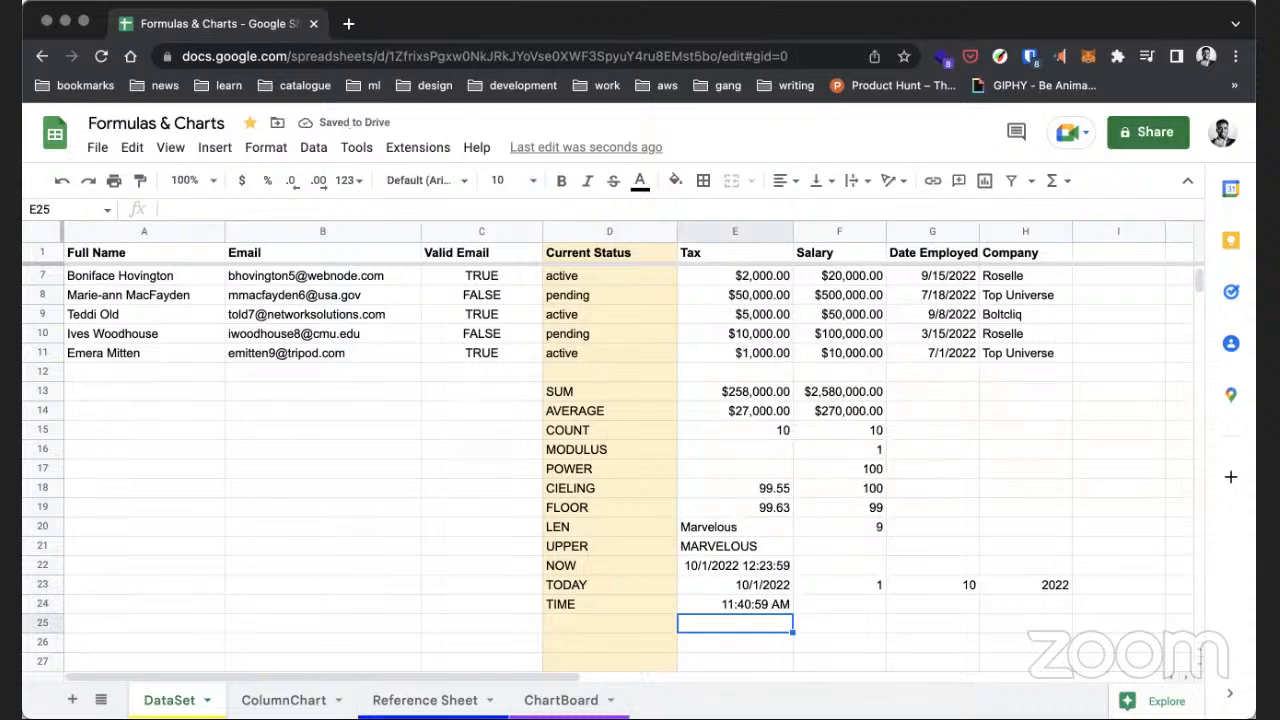
- Try the formula in E24 without the seconds argument, as =TIME(11, 40)
{"action": "left_click", "coordinate": [735, 604]}
{"action": "key", "text": "Return"}
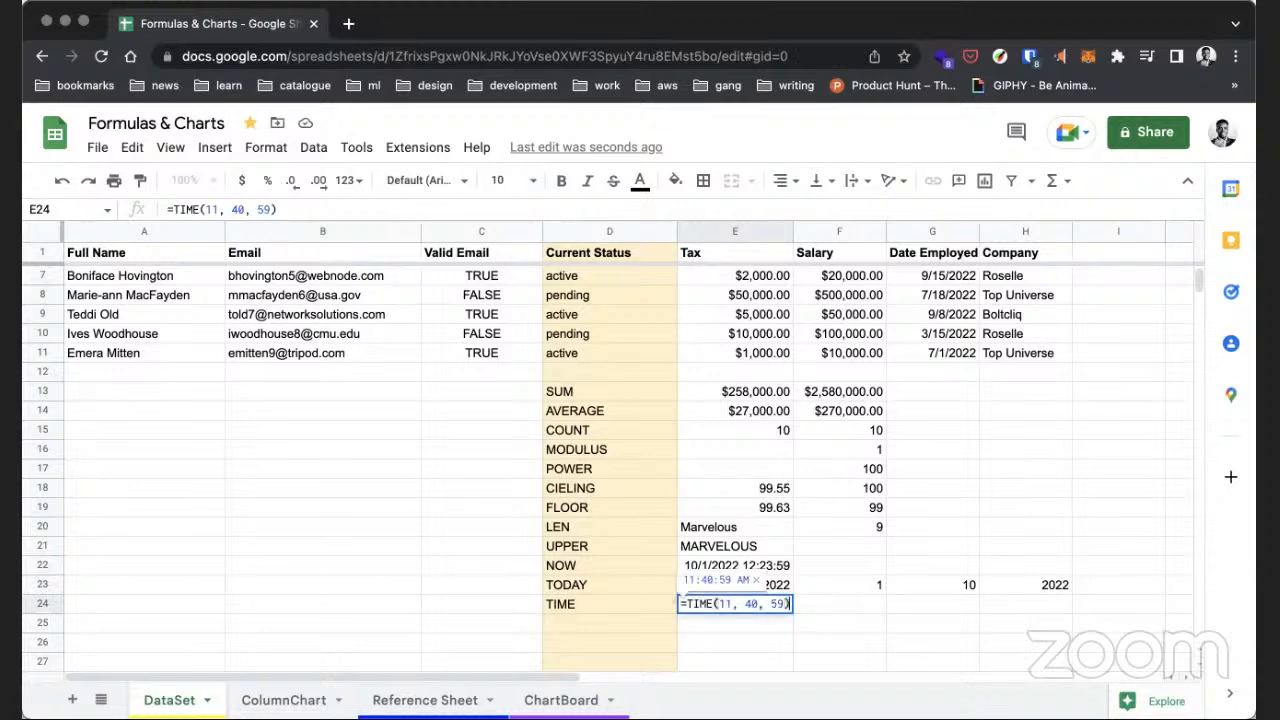
{"action": "key", "text": "BackSpace"}
{"action": "key", "text": "BackSpace"}
{"action": "key", "text": "Return"}
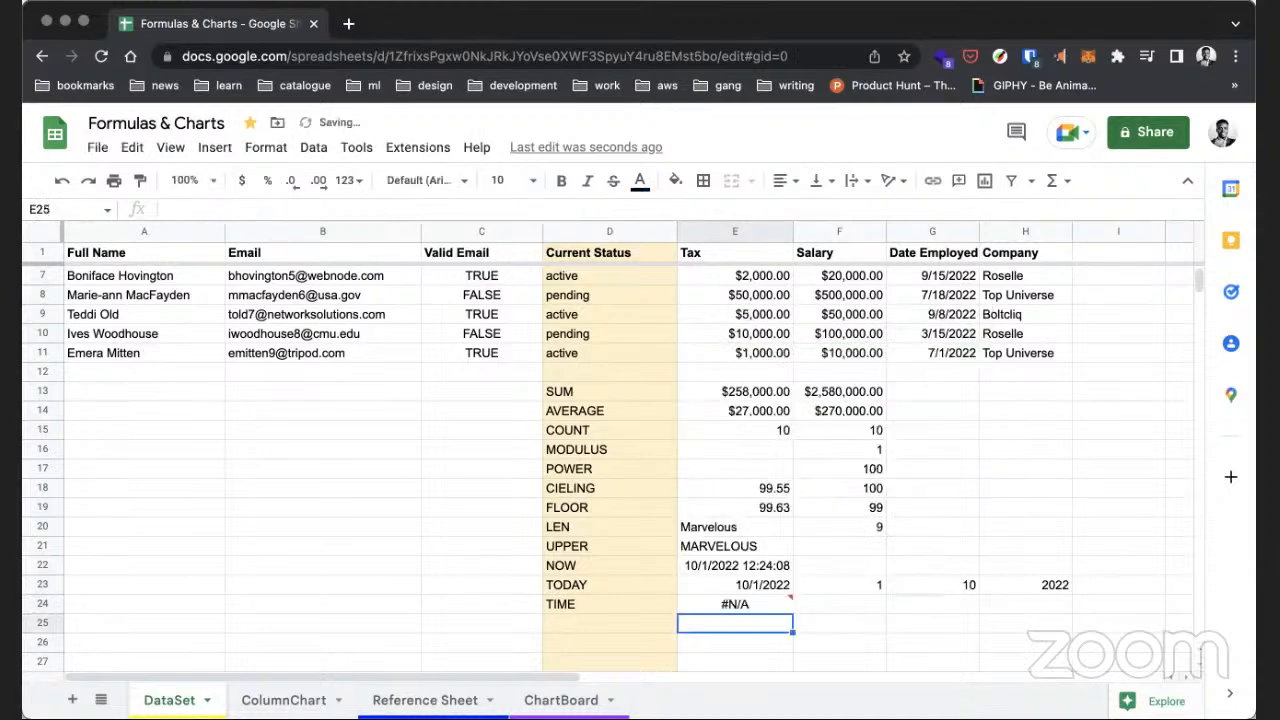
- Restore the seconds argument 59 in E24 so the formula reads =TIME(11, 40, 59)
{"action": "key", "text": "Up"}
{"action": "key", "text": "Return"}
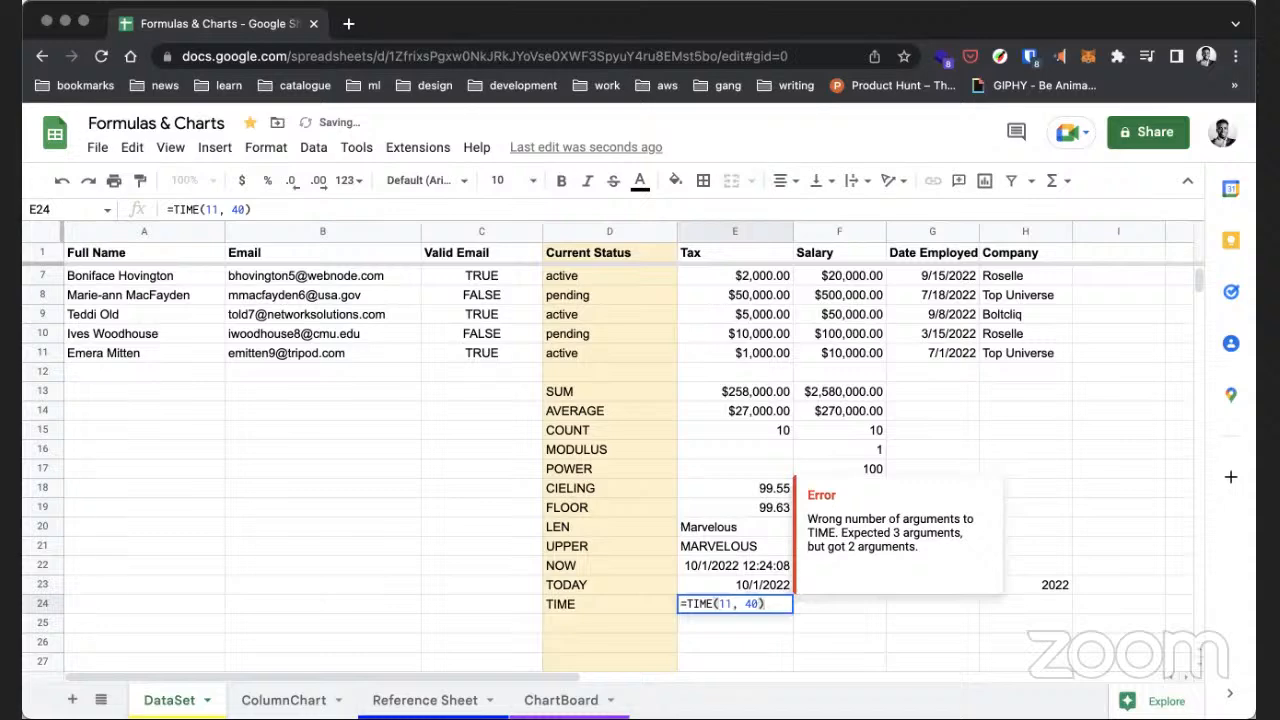
{"action": "type", "text": ", 59"}
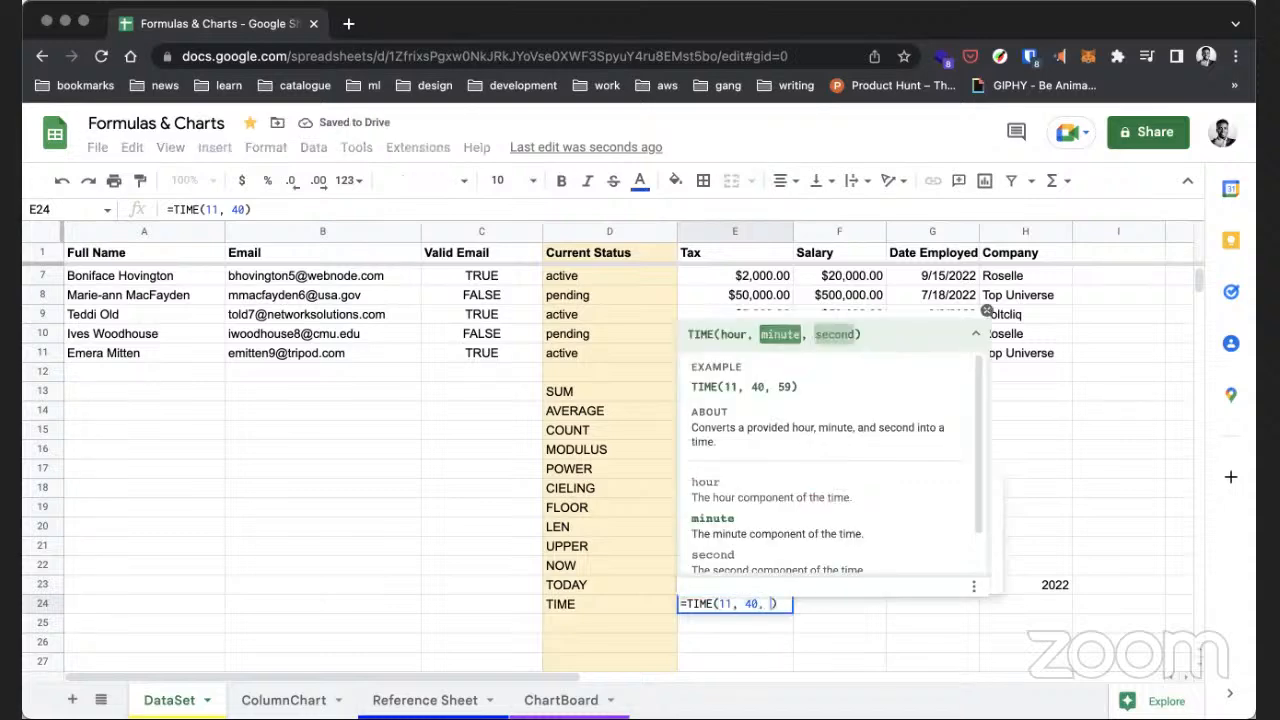
{"action": "key", "text": "Return"}
{"action": "left_click", "coordinate": [757, 607]}
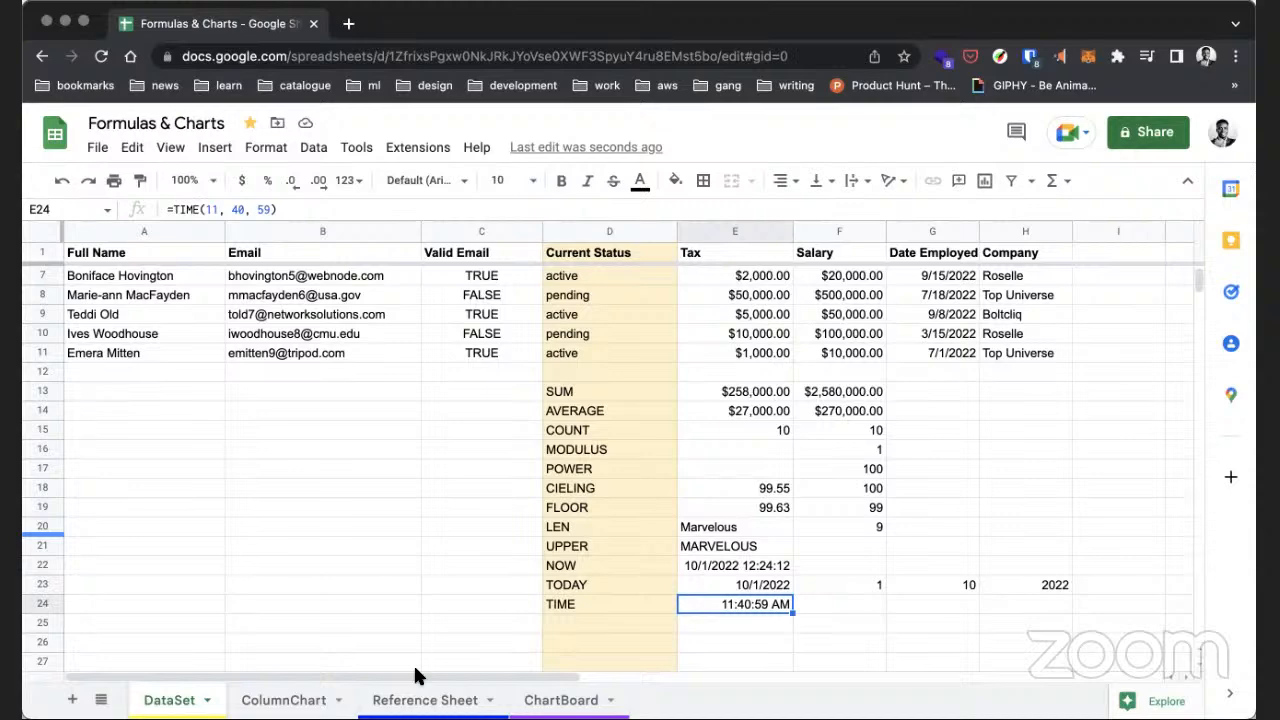
- Enter the sample numbers 50, 20 and 10 in cells B18, B19 and B20
{"action": "left_click", "coordinate": [630, 608]}
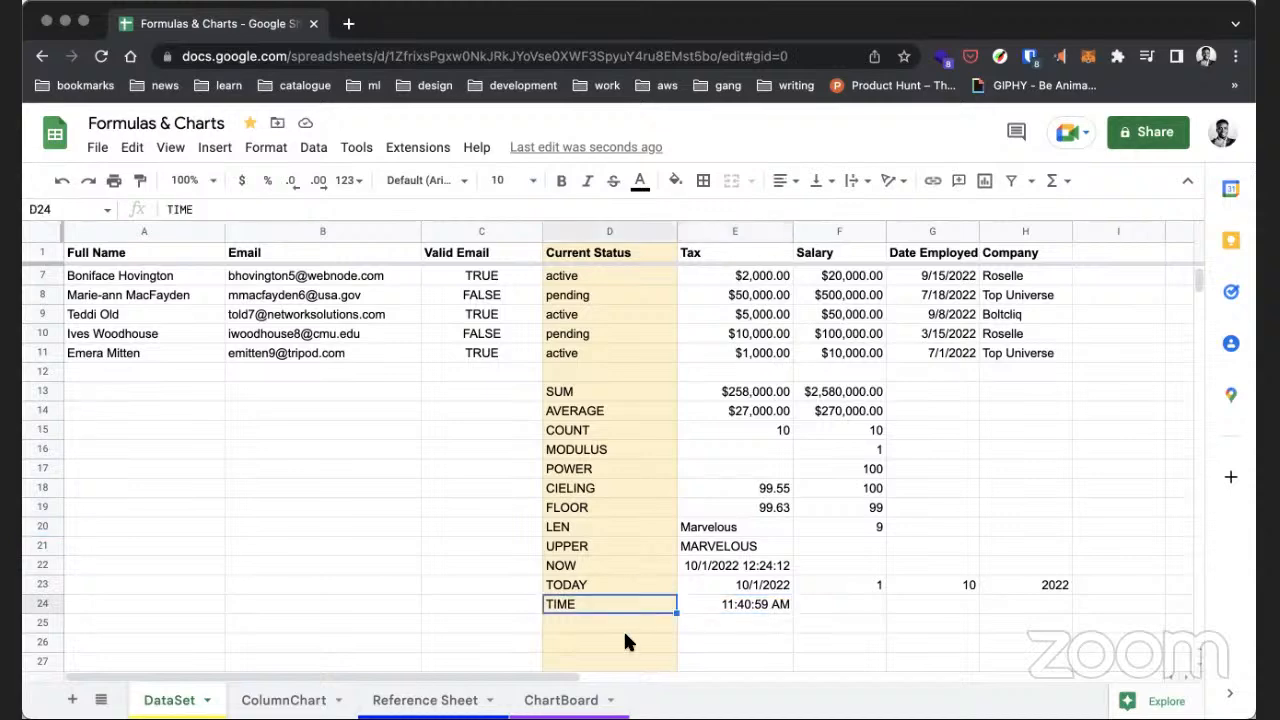
{"action": "left_click", "coordinate": [613, 620]}
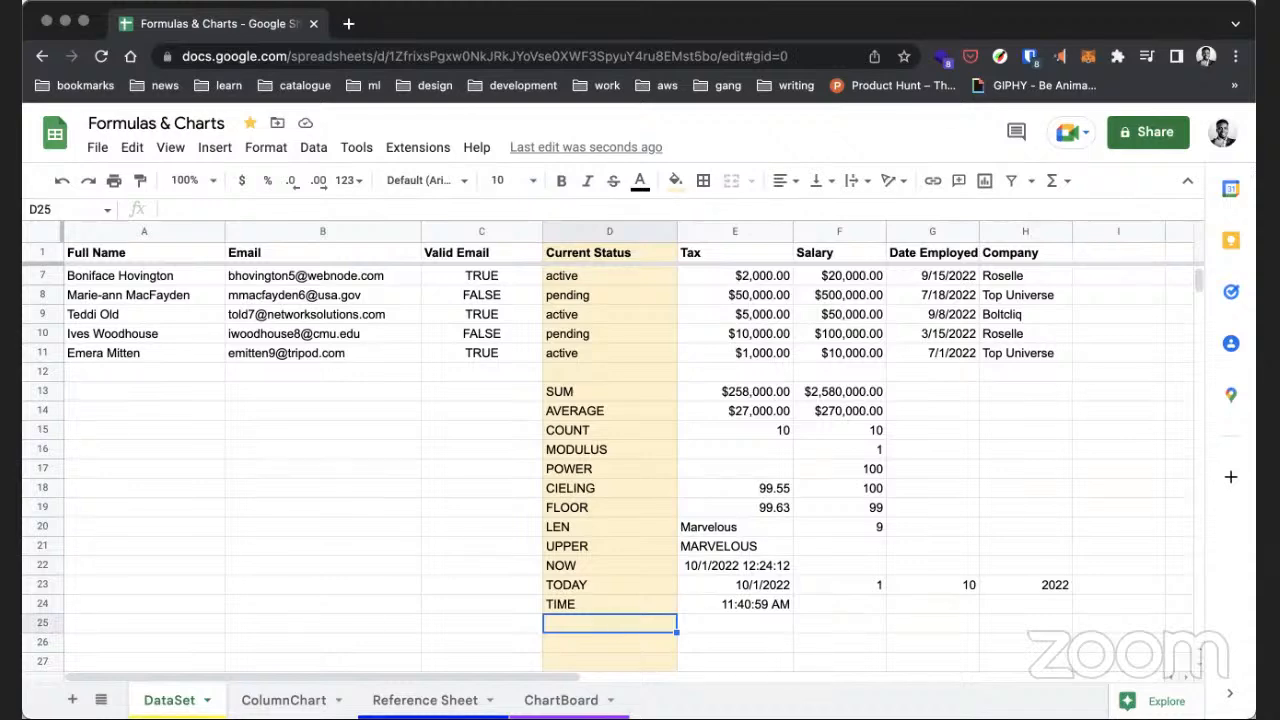
{"action": "left_click", "coordinate": [346, 525]}
{"action": "left_click", "coordinate": [277, 487]}
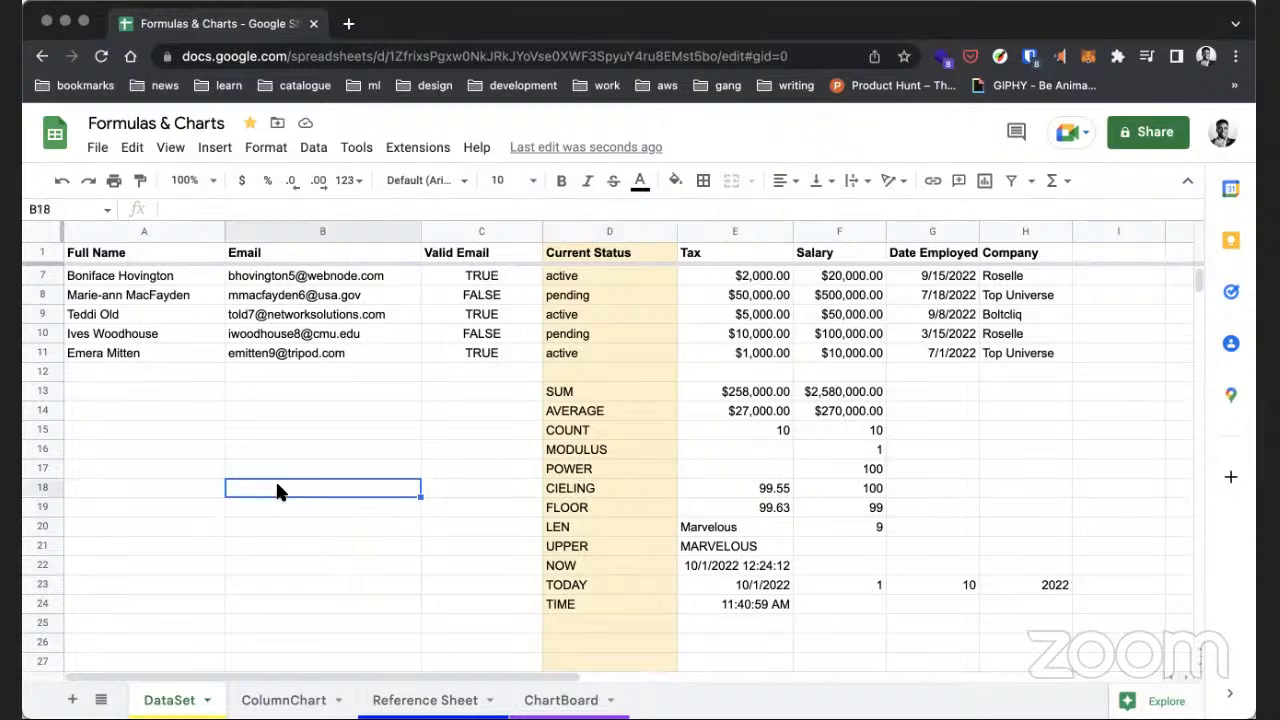
{"action": "type", "text": "50"}
{"action": "key", "text": "Return"}
{"action": "type", "text": "20"}
{"action": "key", "text": "Return"}
{"action": "type", "text": "10"}
{"action": "left_click", "coordinate": [451, 487]}
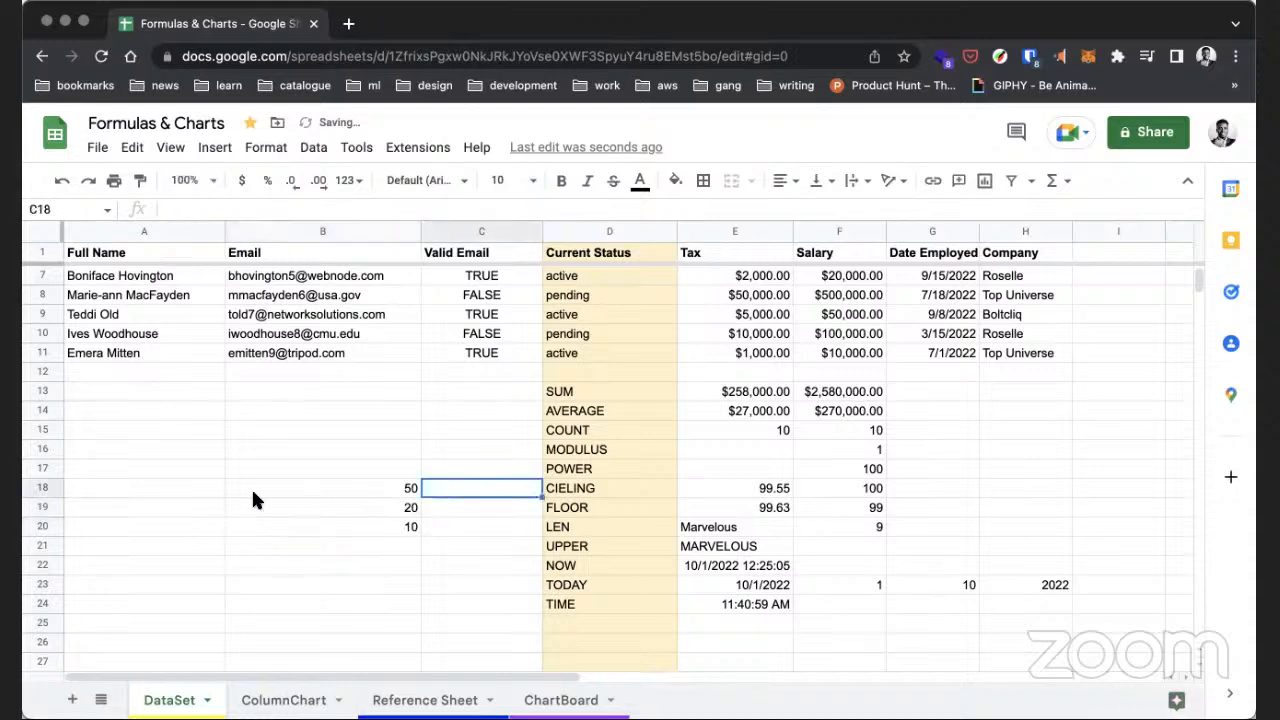
- Begin an IF formula in A18 with the condition B18>50
{"action": "left_click", "coordinate": [173, 486]}
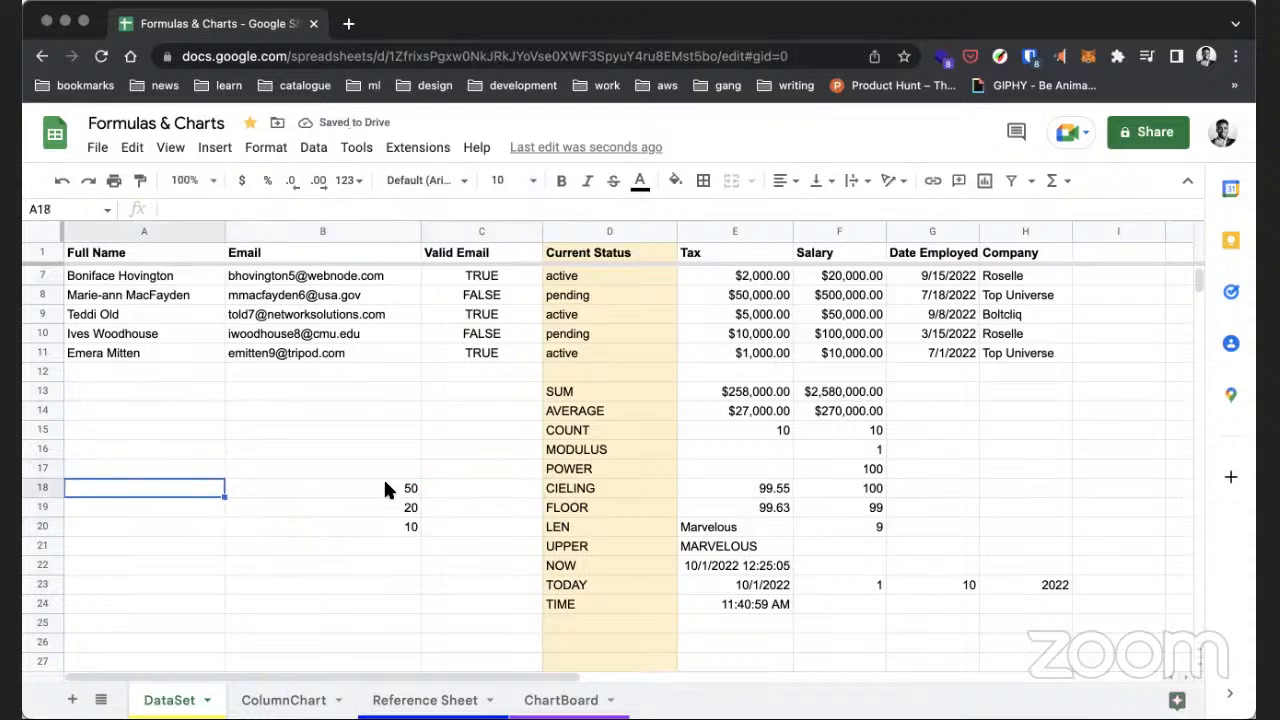
{"action": "type", "text": "=IF("}
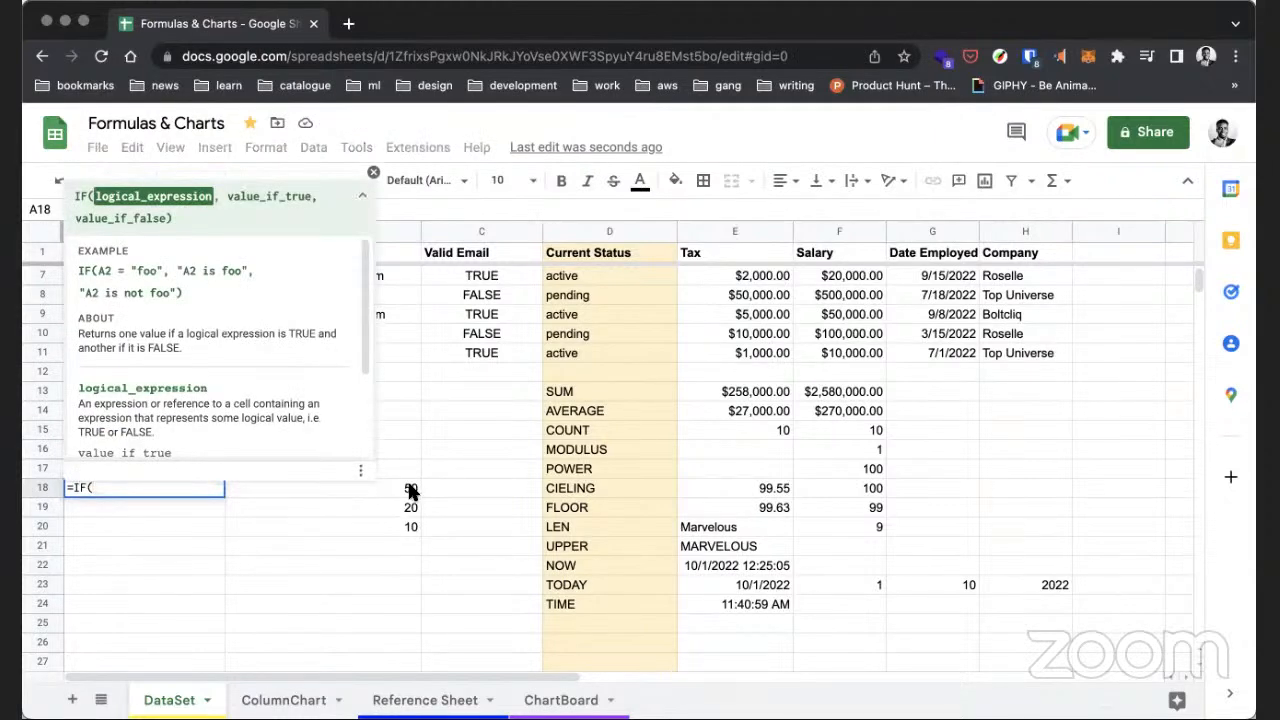
{"action": "left_click", "coordinate": [391, 488]}
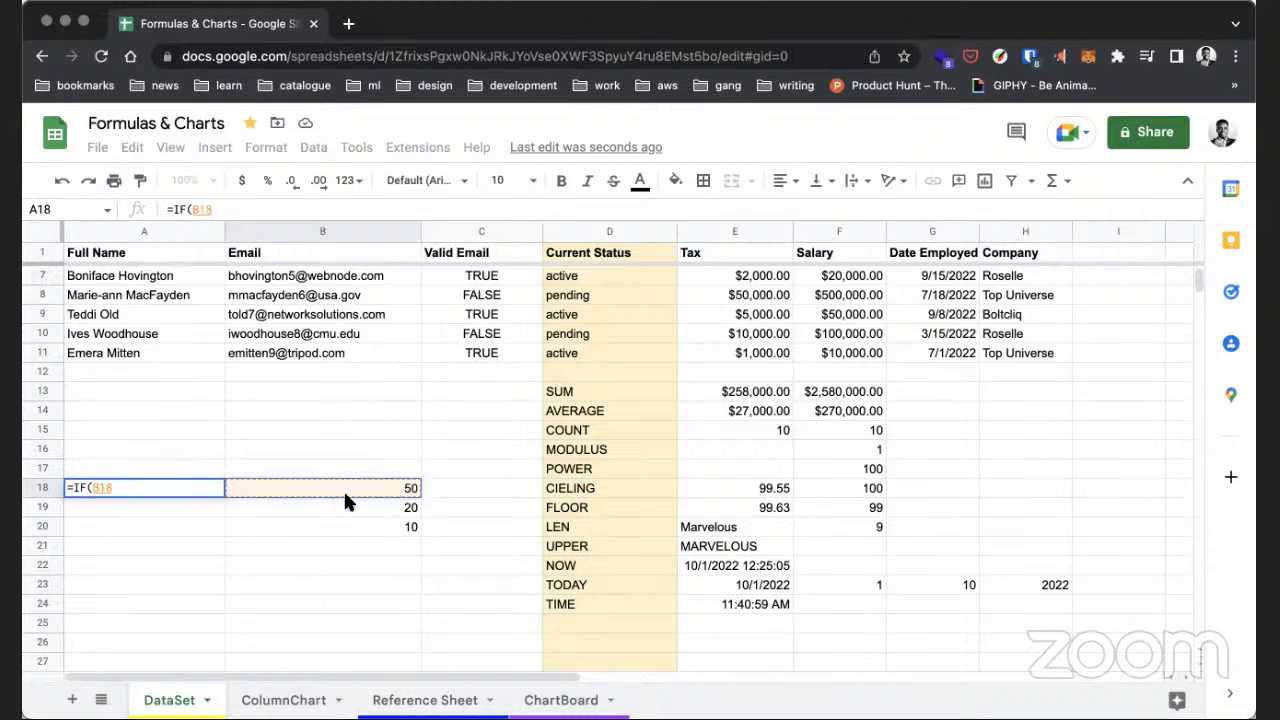
{"action": "left_click", "coordinate": [152, 486]}
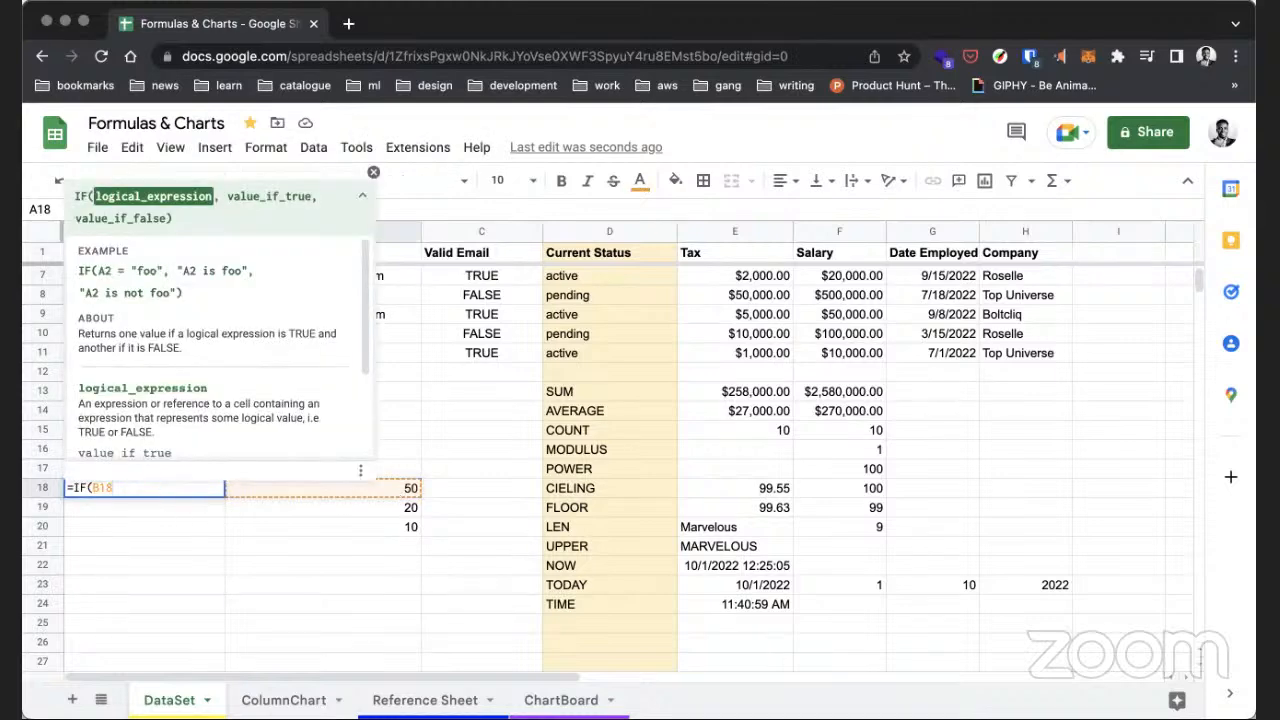
{"action": "type", "text": ">"}
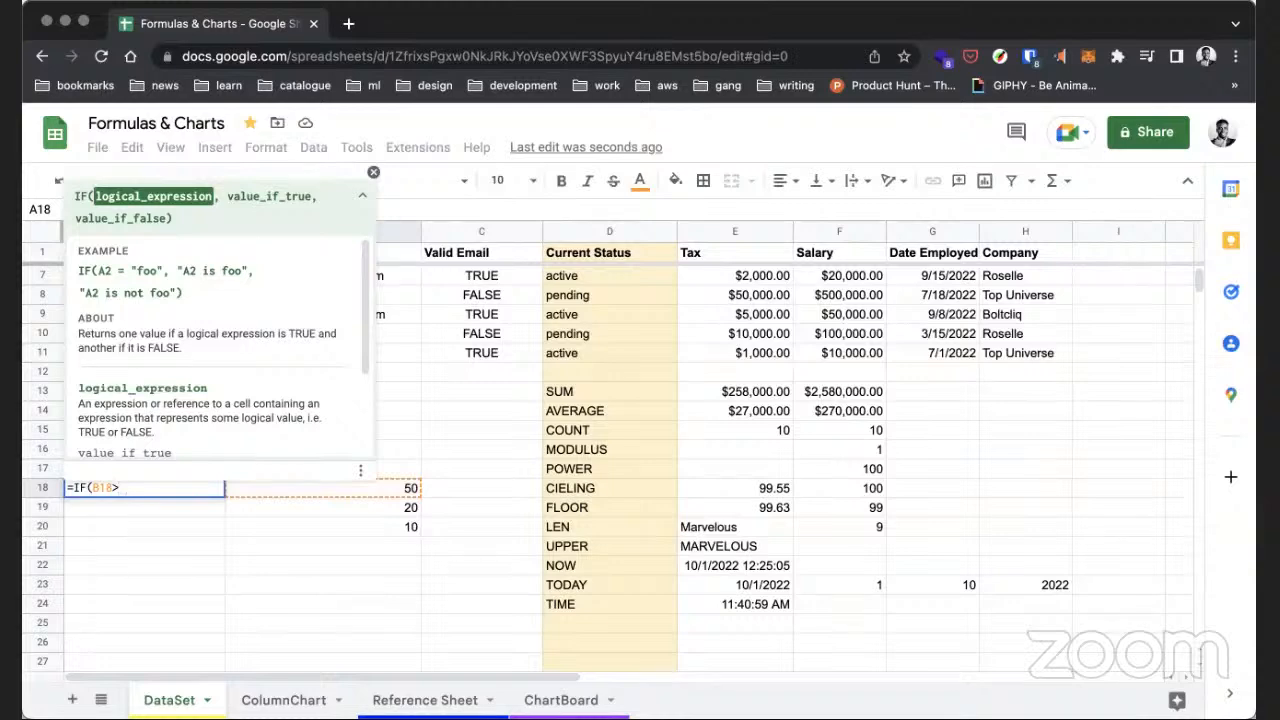
{"action": "type", "text": "50"}
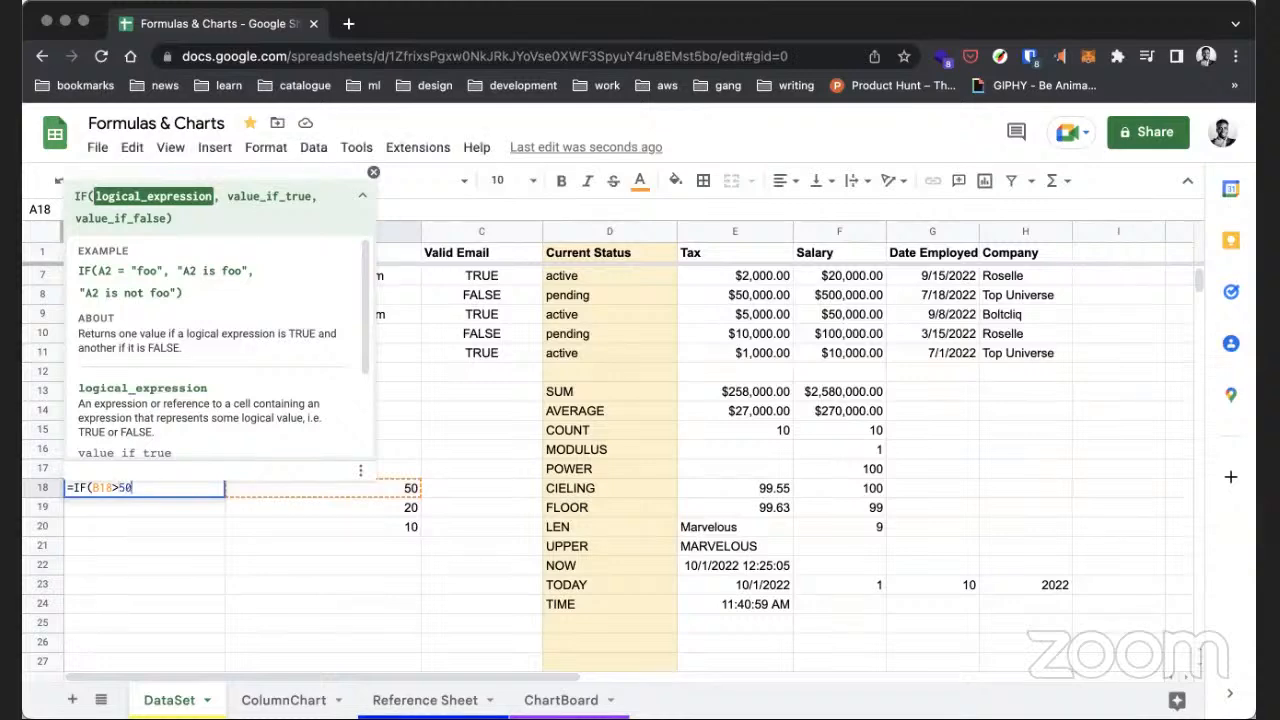
- Complete the IF formula with "Value is greater" as the true result and "Value is lesser" as the false result
{"action": "type", "text": ", \""}
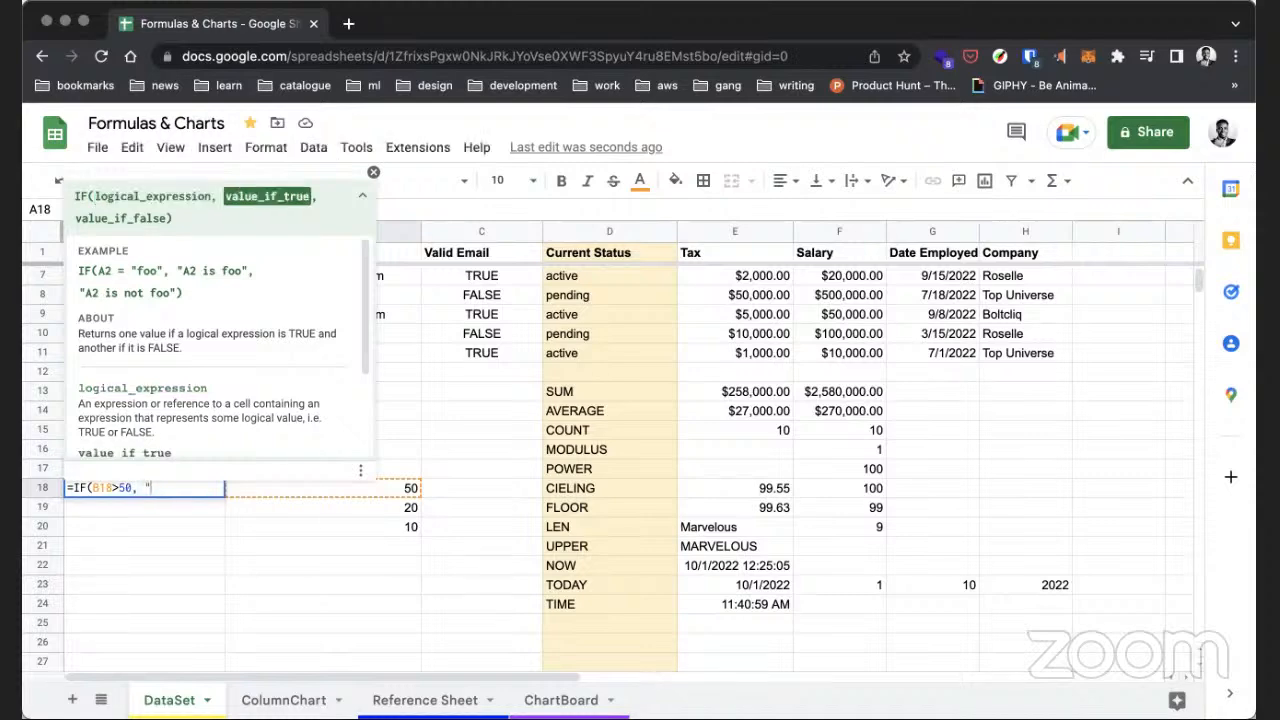
{"action": "type", "text": "Value is great"}
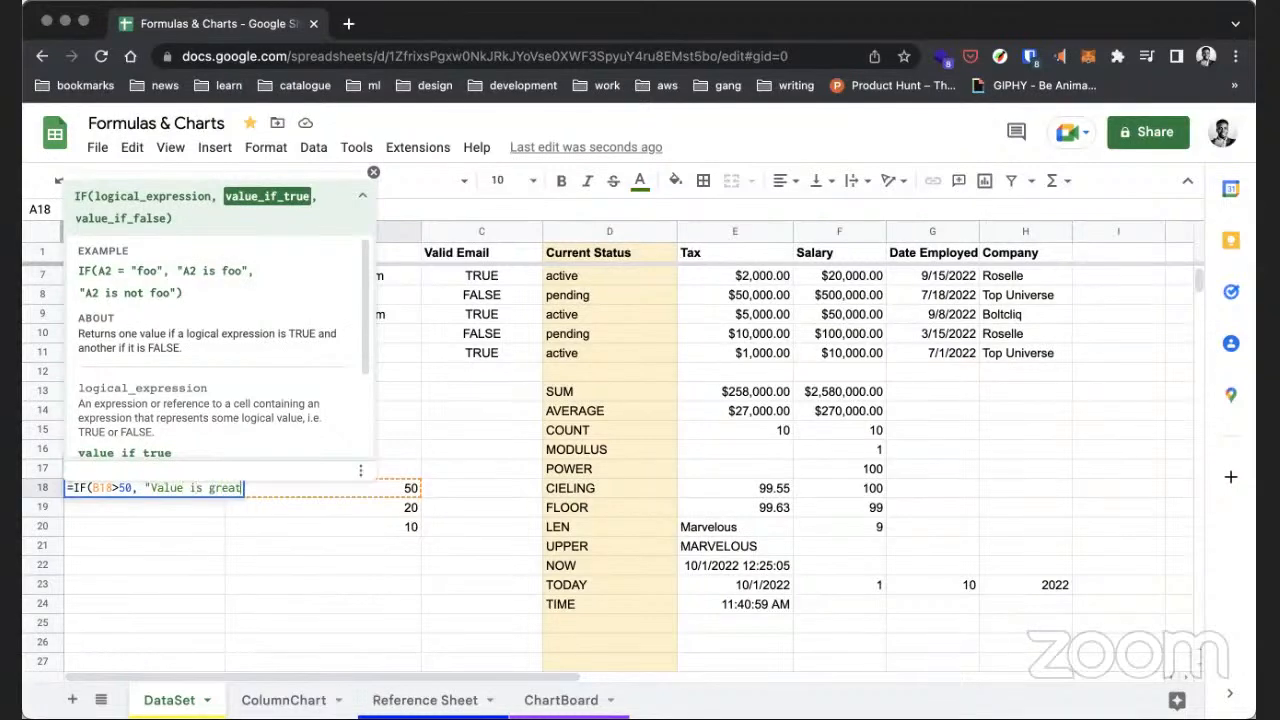
{"action": "type", "text": "er\", \"Va"}
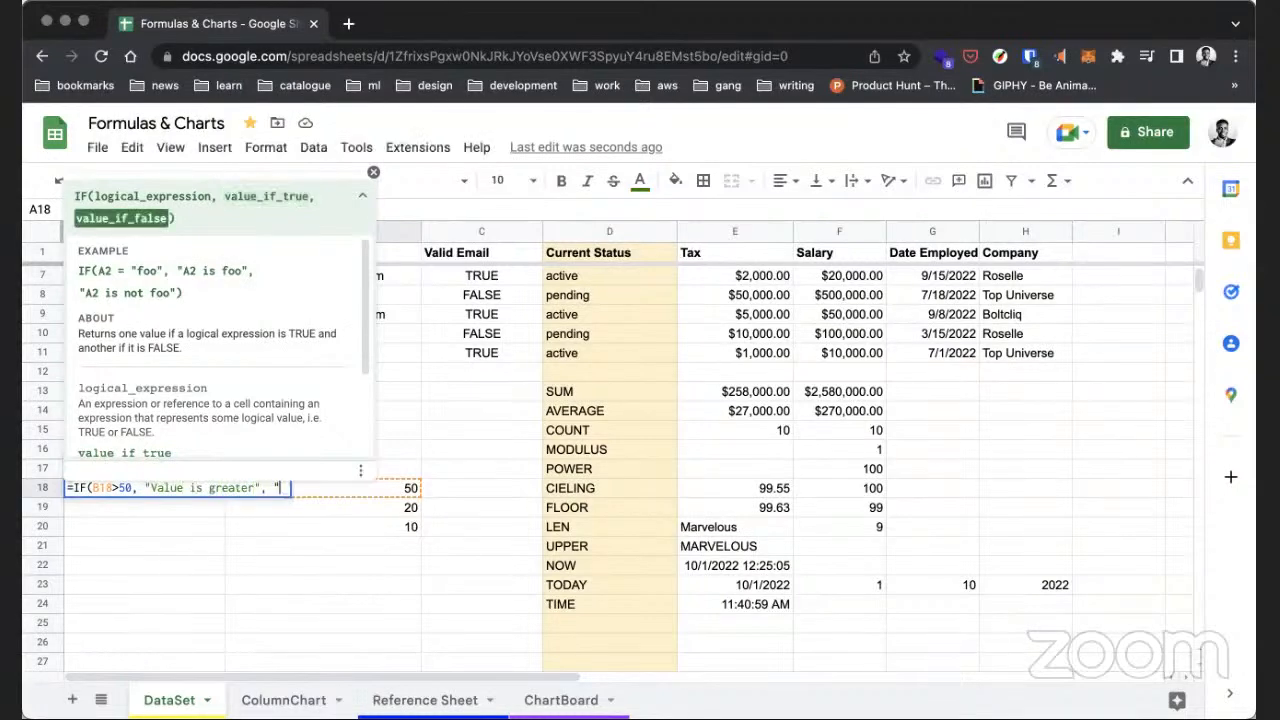
{"action": "type", "text": "lue i"}
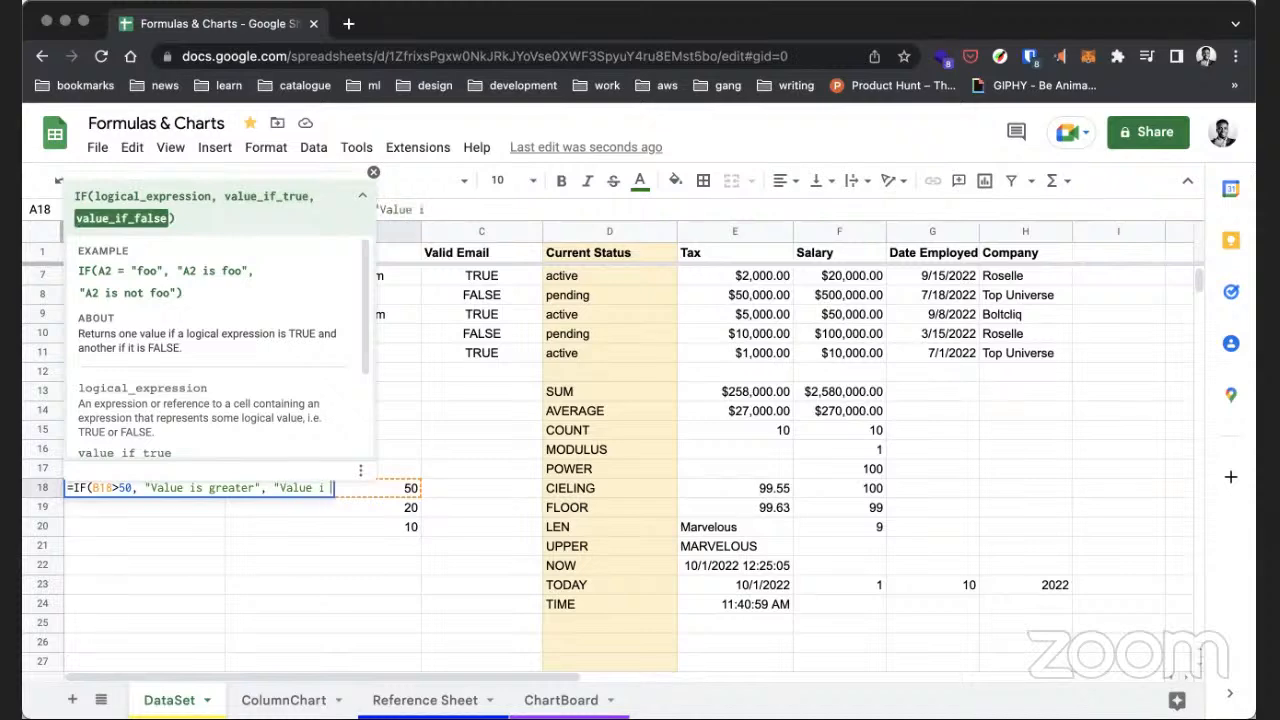
{"action": "key", "text": "BackSpace"}
{"action": "type", "text": "s lower"}
{"action": "key", "text": "BackSpace"}
{"action": "key", "text": "BackSpace"}
{"action": "key", "text": "BackSpace"}
{"action": "key", "text": "BackSpace"}
{"action": "type", "text": "esser "}
{"action": "type", "text": "h"}
{"action": "key", "text": "BackSpace"}
{"action": "type", "text": "\")"}
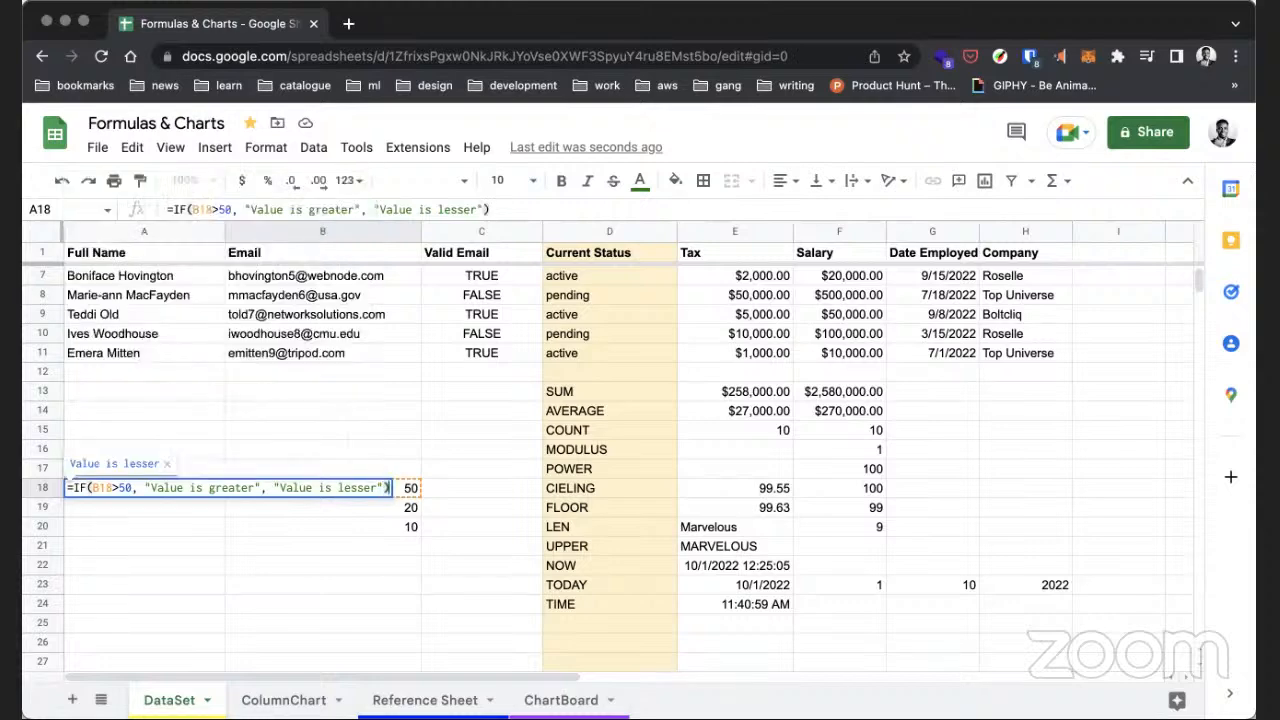
{"action": "key", "text": "Return"}
- Fill the IF formula from A18 down to A21 and enter 100 in B21
{"action": "left_click", "coordinate": [182, 489]}
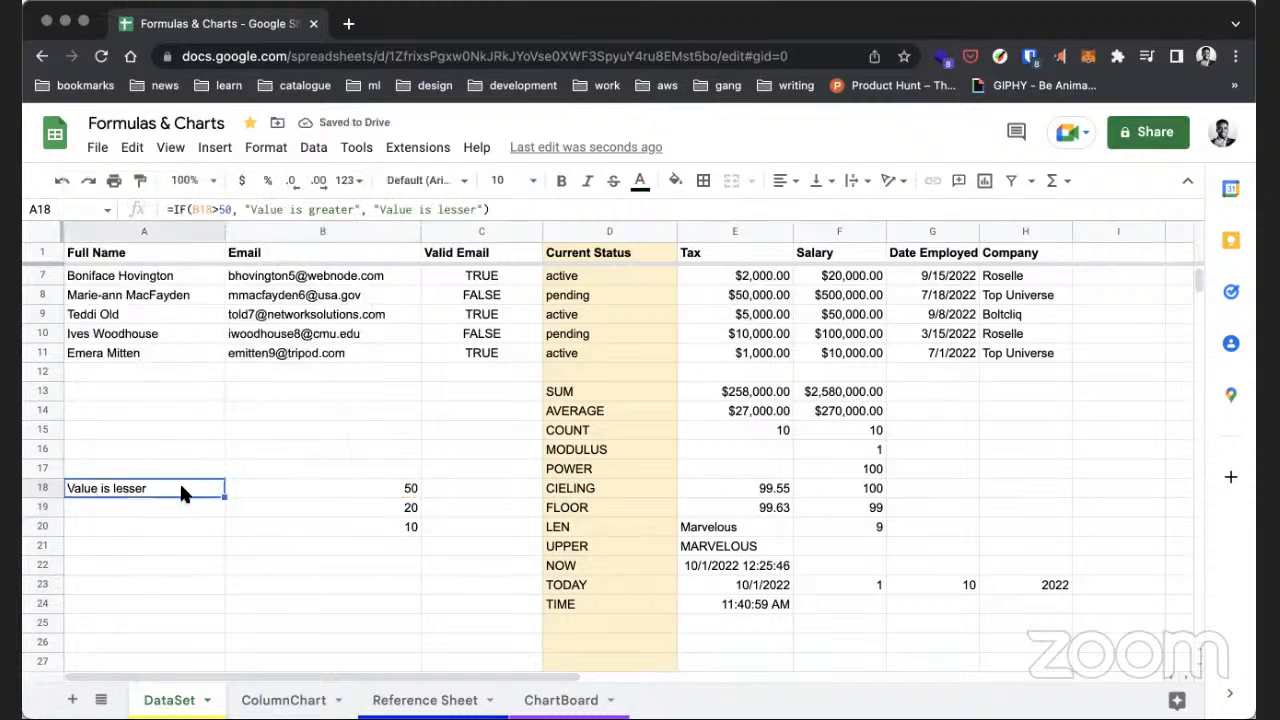
{"action": "left_click_drag", "start_coordinate": [223, 497], "coordinate": [219, 546]}
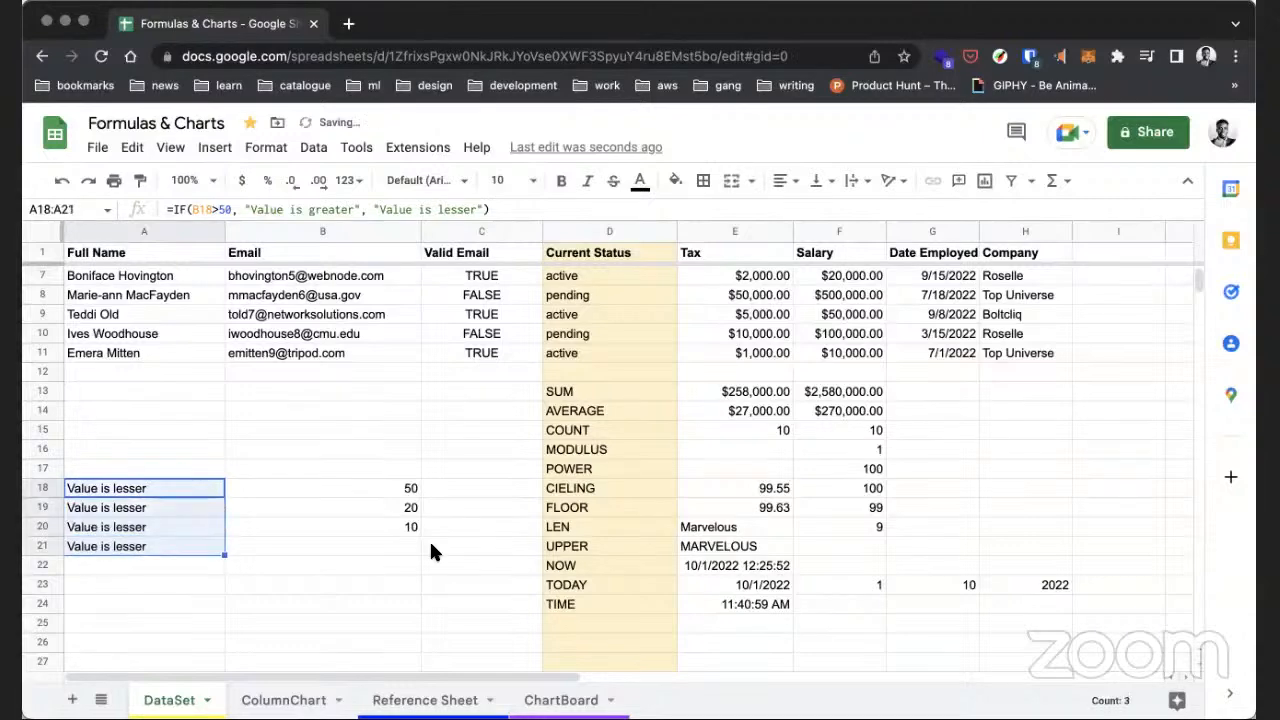
{"action": "left_click", "coordinate": [389, 539]}
{"action": "type", "text": "100"}
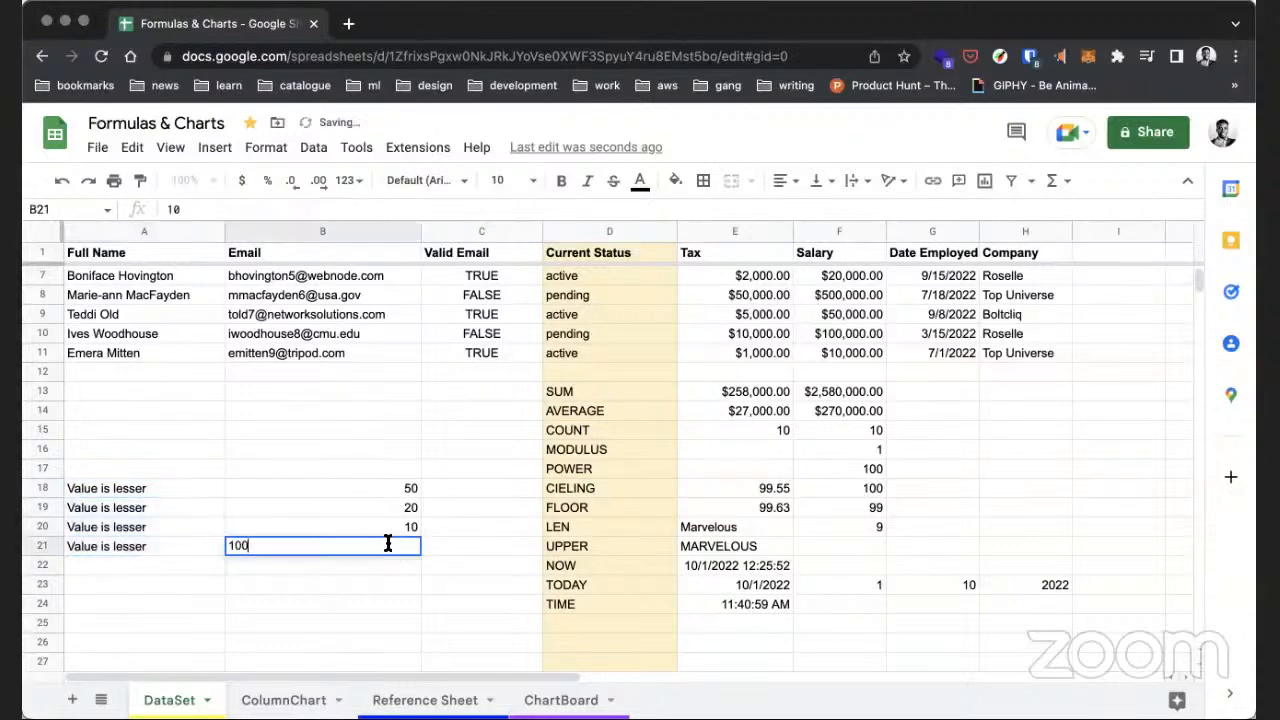
{"action": "key", "text": "Return"}
{"action": "left_click", "coordinate": [193, 567]}
{"action": "left_click", "coordinate": [160, 548]}
- Enter 200 in B22 and fill the IF formula from A21 down to A23
{"action": "left_click", "coordinate": [365, 562]}
{"action": "type", "text": "200"}
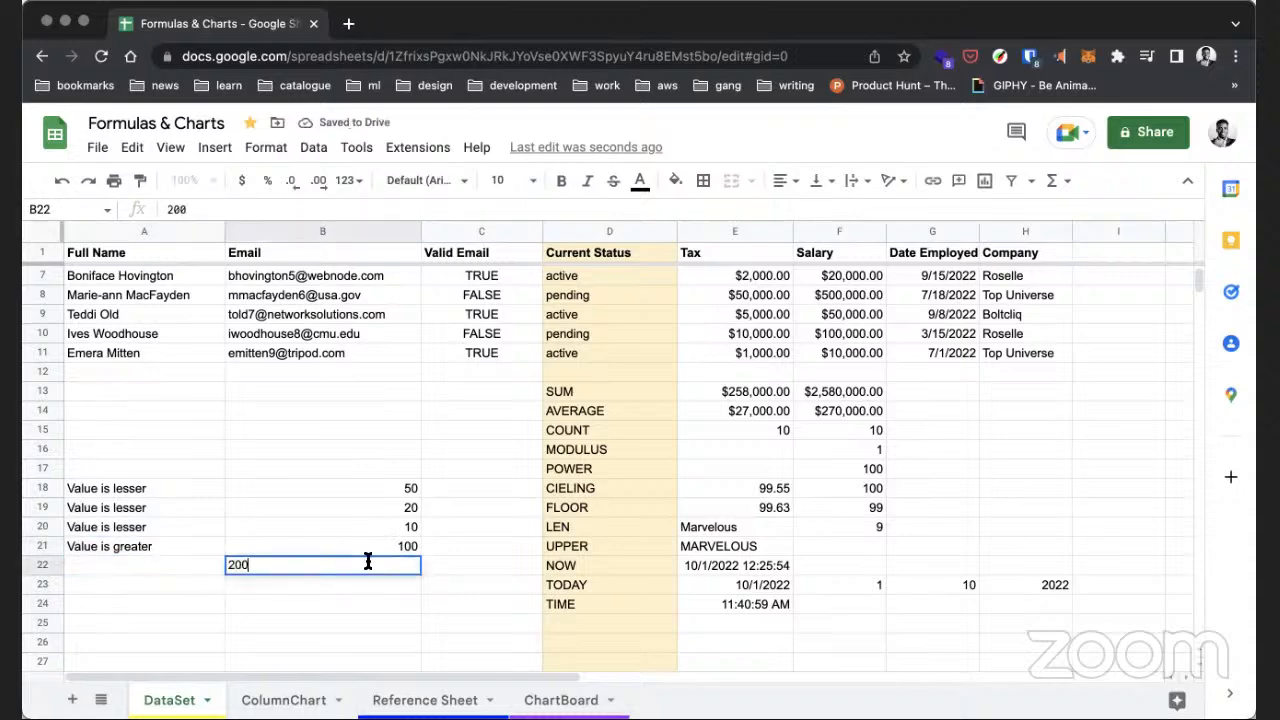
{"action": "left_click", "coordinate": [159, 561]}
{"action": "left_click", "coordinate": [167, 526]}
{"action": "left_click", "coordinate": [212, 566]}
{"action": "left_click", "coordinate": [217, 551]}
{"action": "left_click_drag", "start_coordinate": [224, 556], "coordinate": [221, 585]}
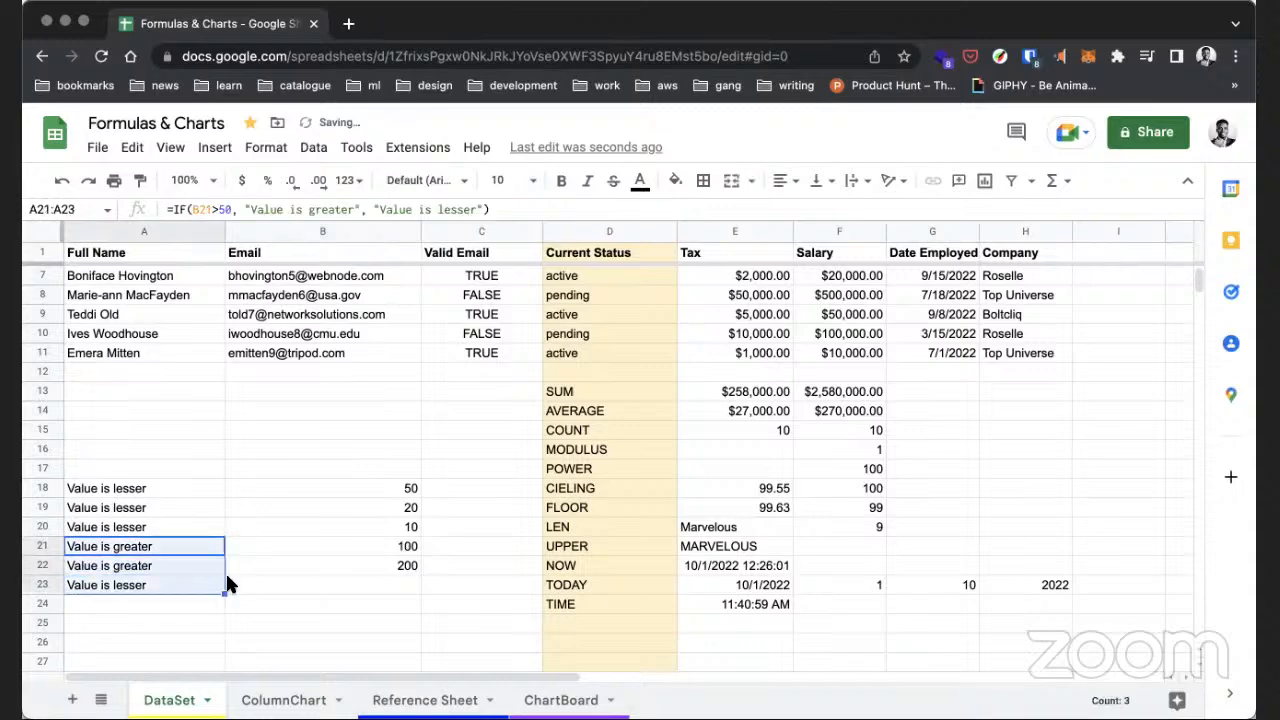
- Enter 10 in B23 beside the last filled IF formula
{"action": "left_click", "coordinate": [323, 590]}
{"action": "type", "text": "10"}
{"action": "key", "text": "Return"}
- Enter a COUNTIF formula in A25 that counts how many cells in B18:B23 equal 10
{"action": "left_click", "coordinate": [125, 618]}
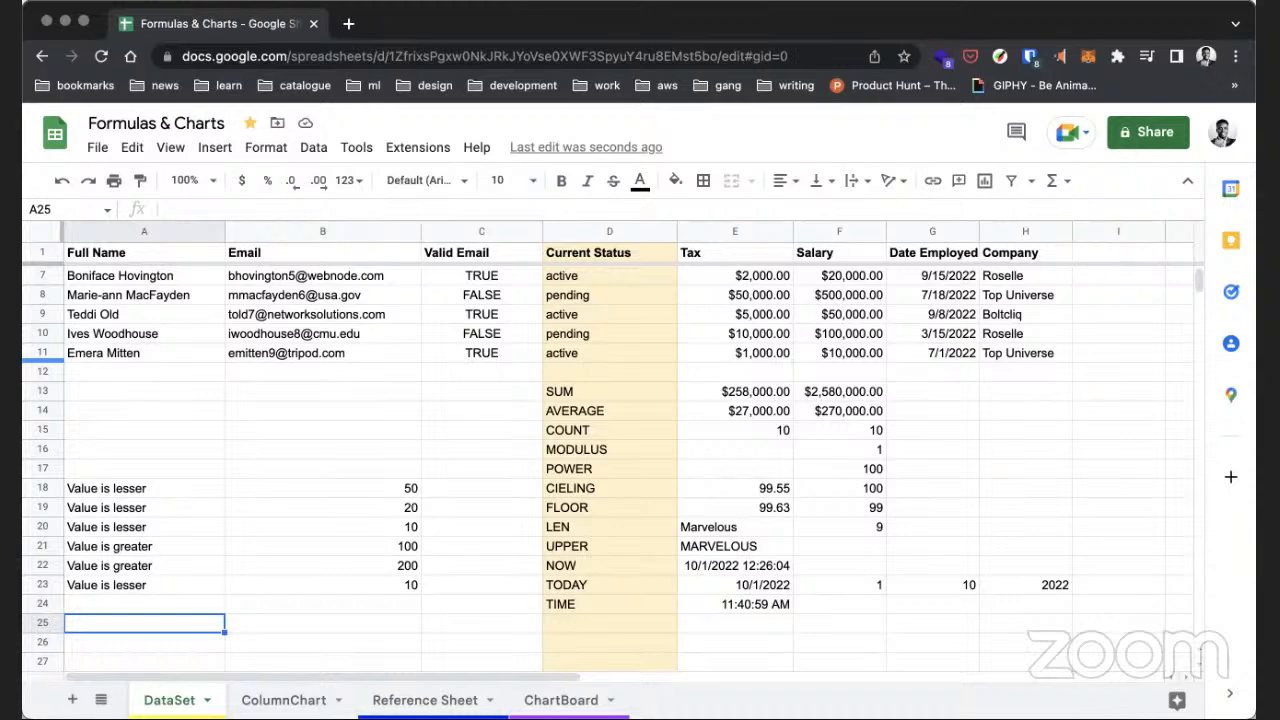
{"action": "left_click", "coordinate": [371, 500]}
{"action": "key", "text": "Up"}
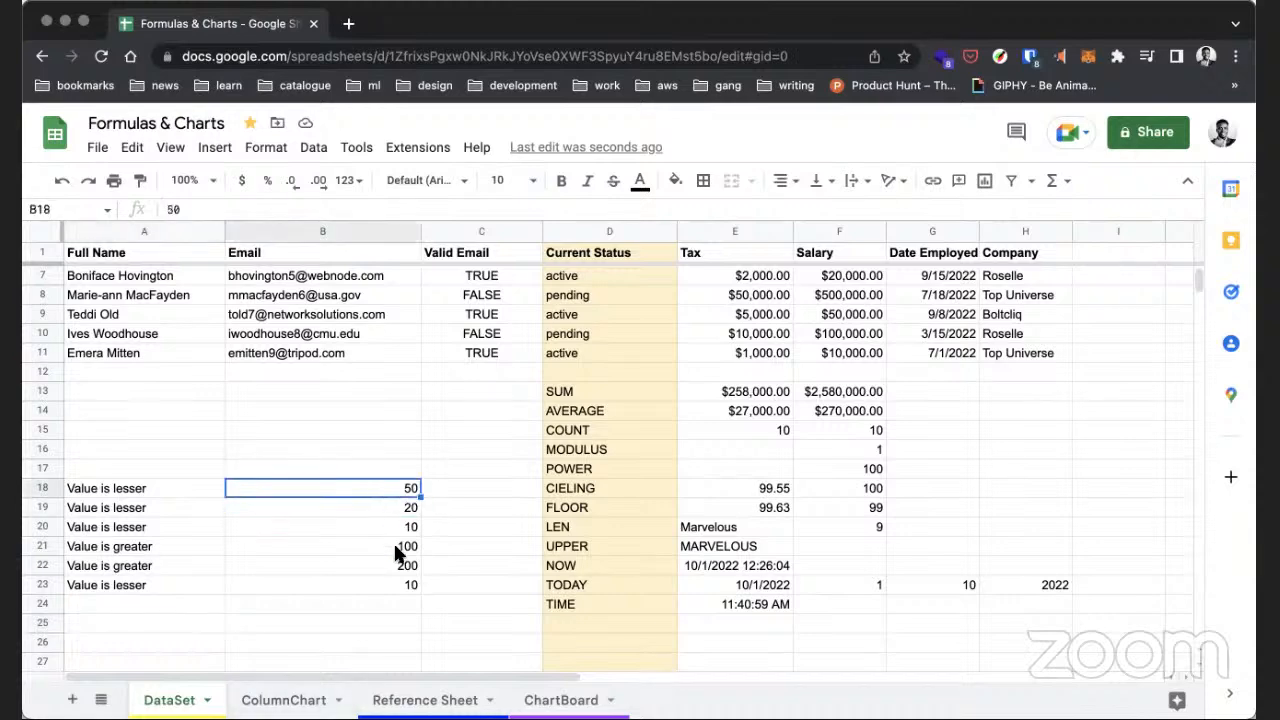
{"action": "left_click", "coordinate": [395, 566], "text": "shift"}
{"action": "left_click", "coordinate": [394, 584], "text": "shift"}
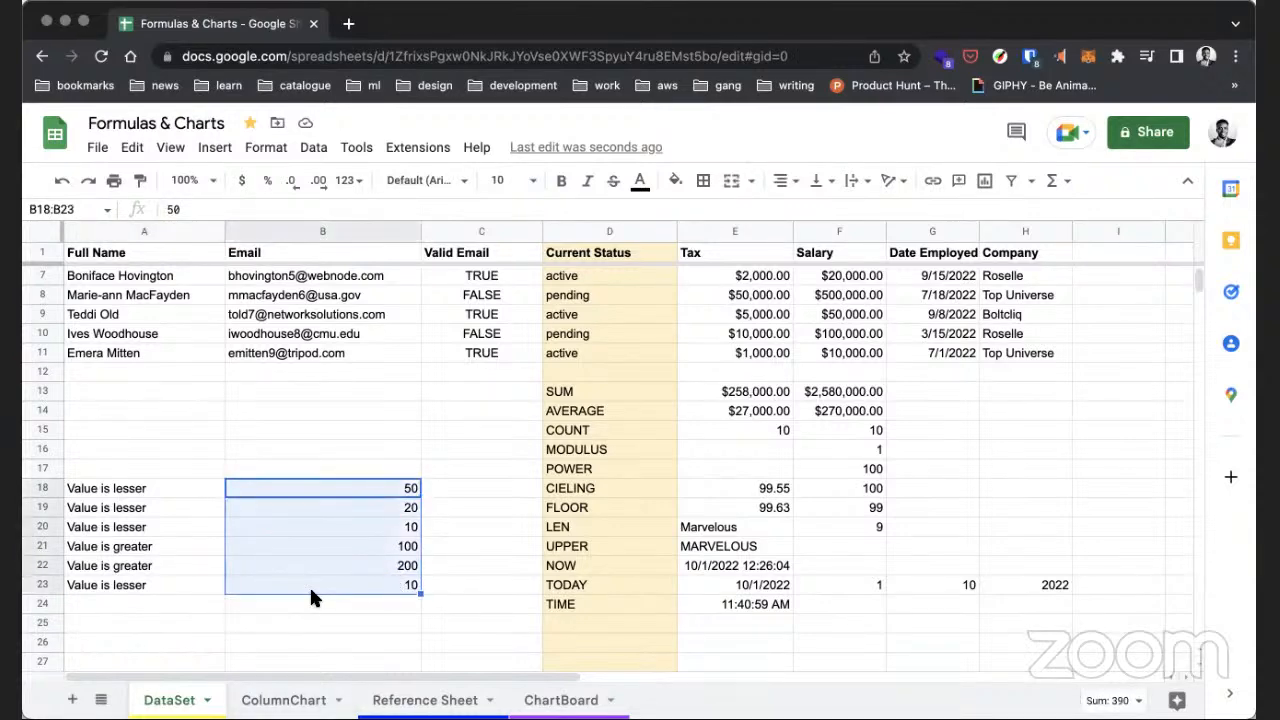
{"action": "left_click", "coordinate": [155, 625]}
{"action": "type", "text": "="}
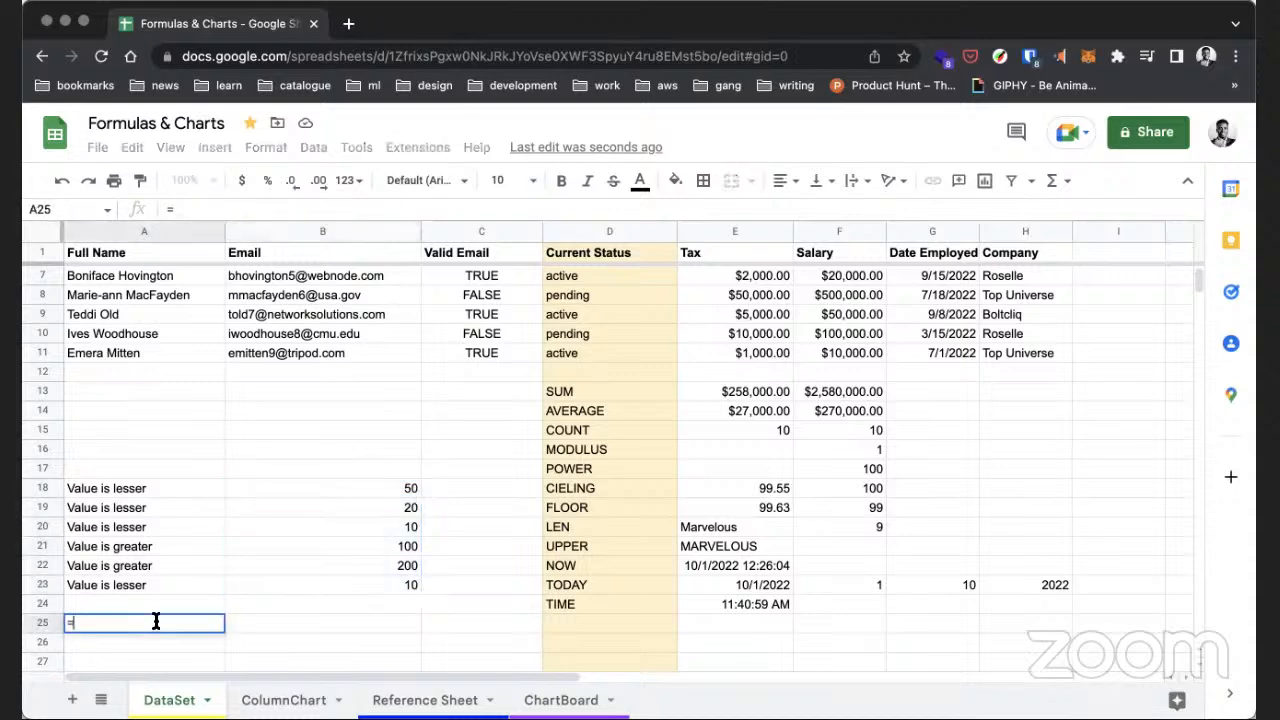
{"action": "type", "text": "counti"}
{"action": "key", "text": "Tab"}
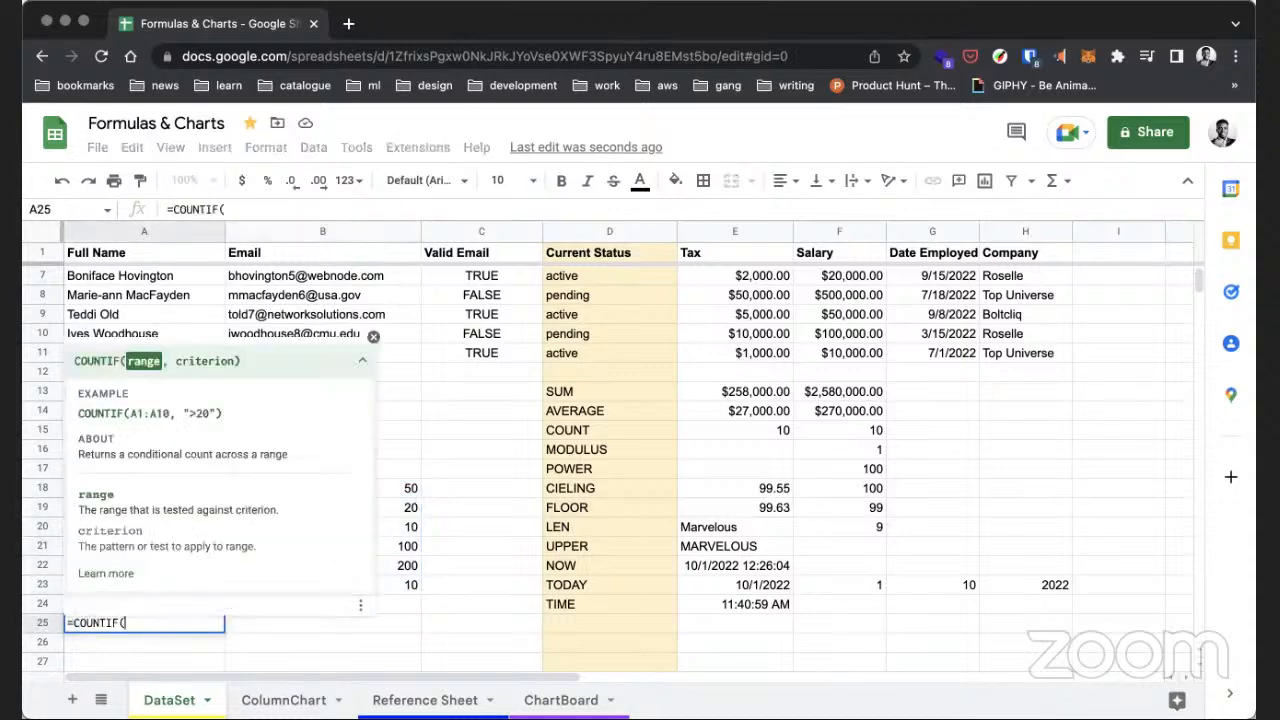
{"action": "left_click_drag", "start_coordinate": [403, 482], "coordinate": [395, 578]}
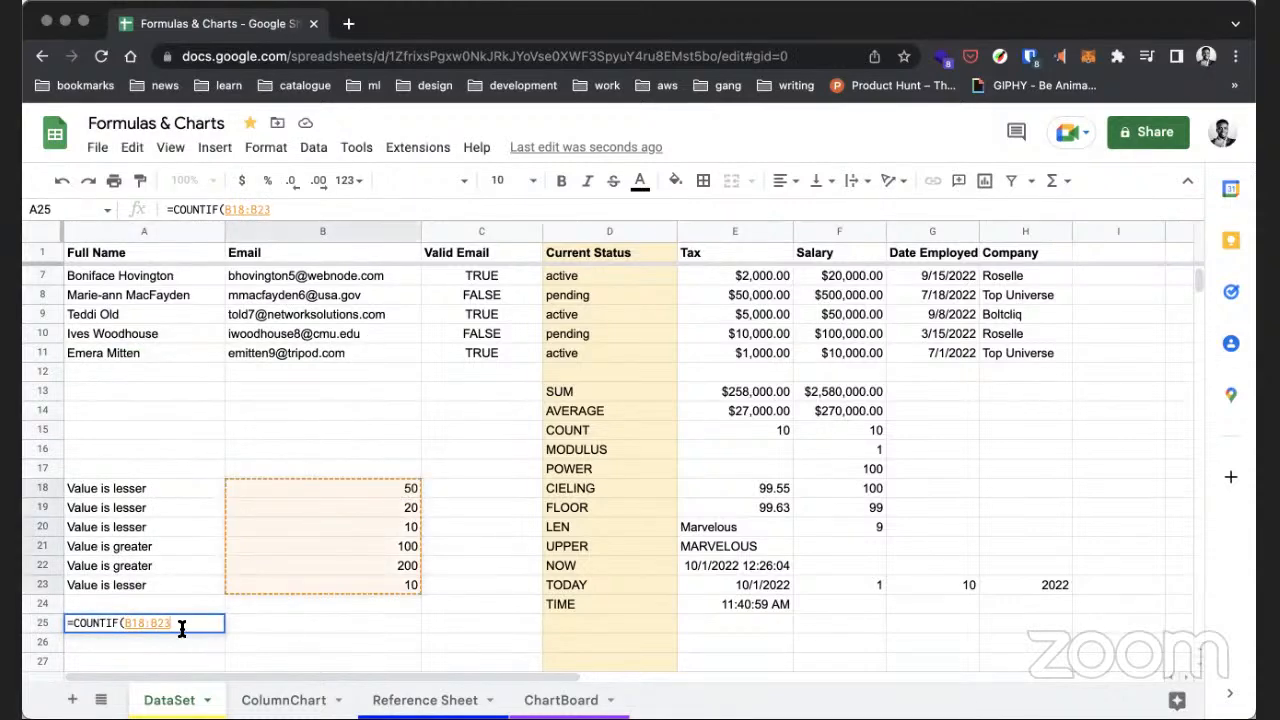
{"action": "type", "text": ","}
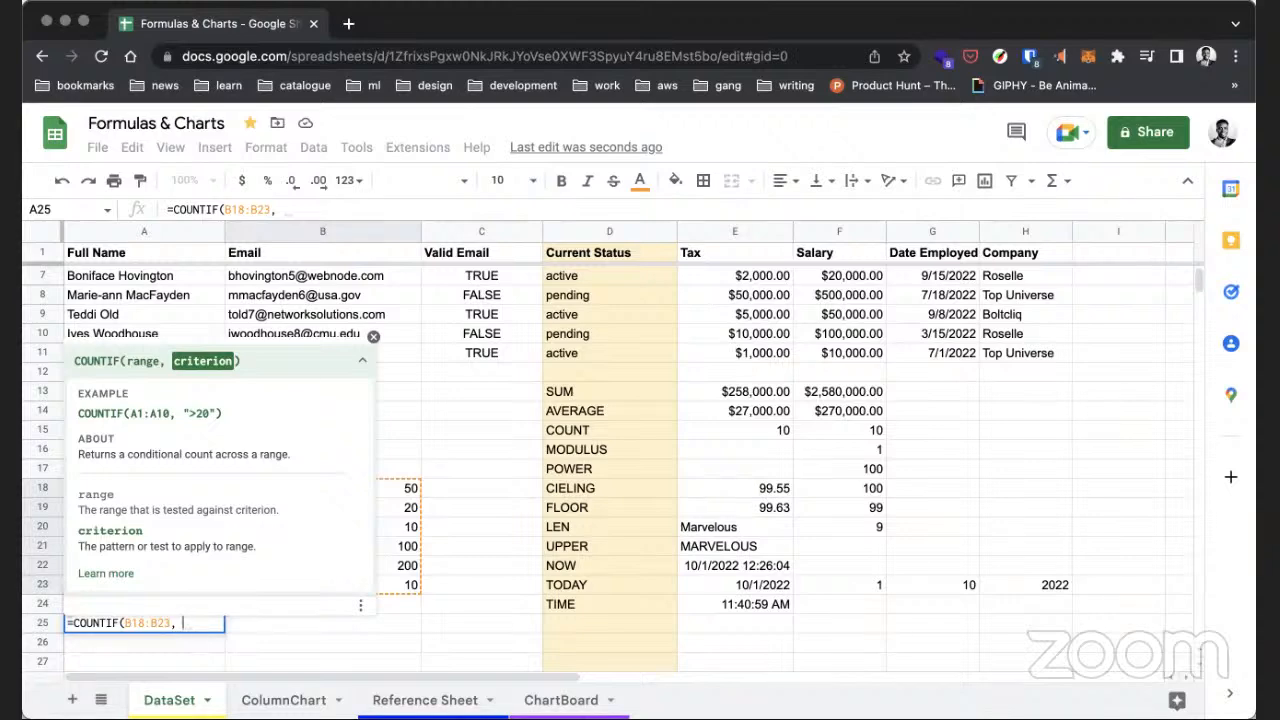
{"action": "type", "text": "10"}
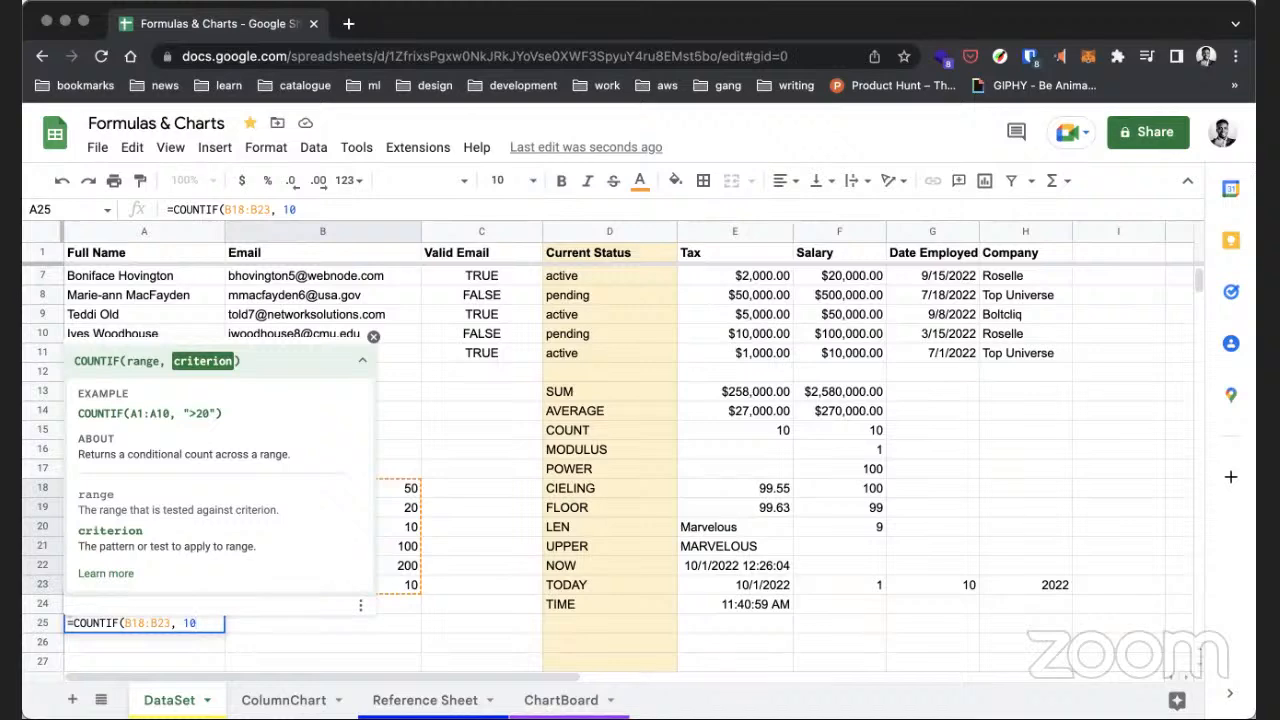
{"action": "type", "text": ")"}
{"action": "key", "text": "Return"}
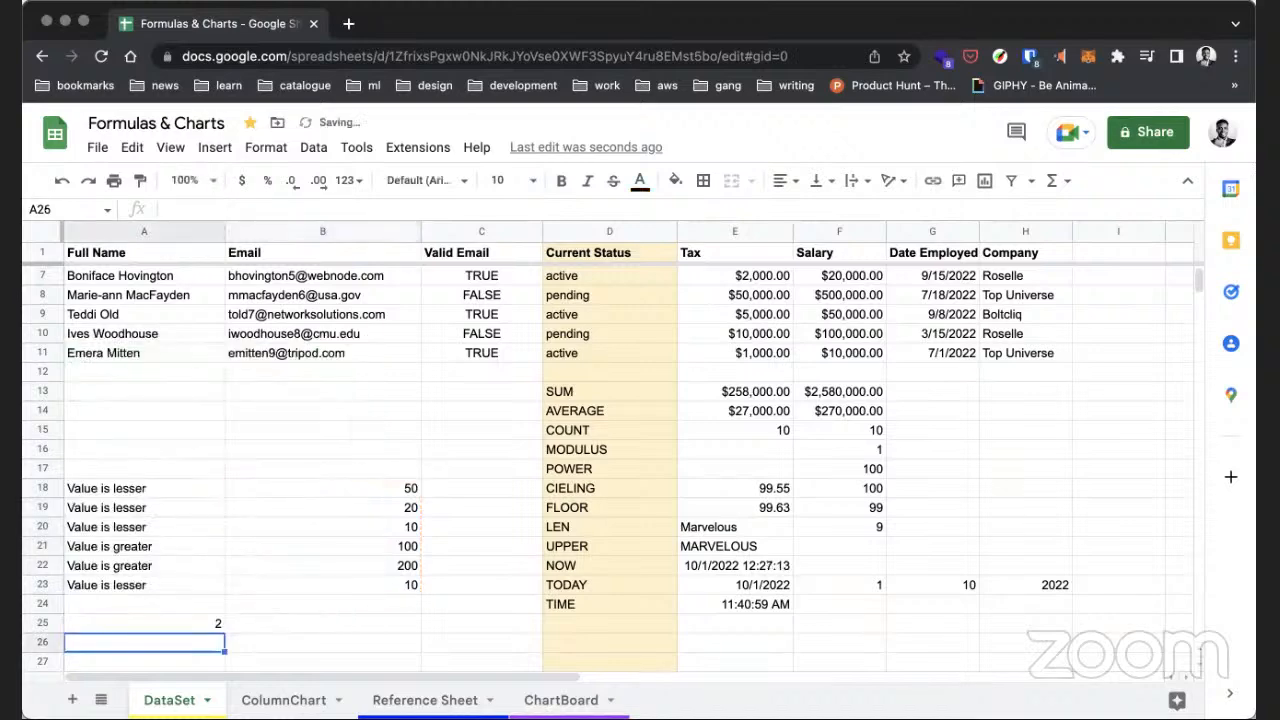
- Change the value in B21 to 10 to test the COUNTIF formula
{"action": "left_click", "coordinate": [160, 618]}
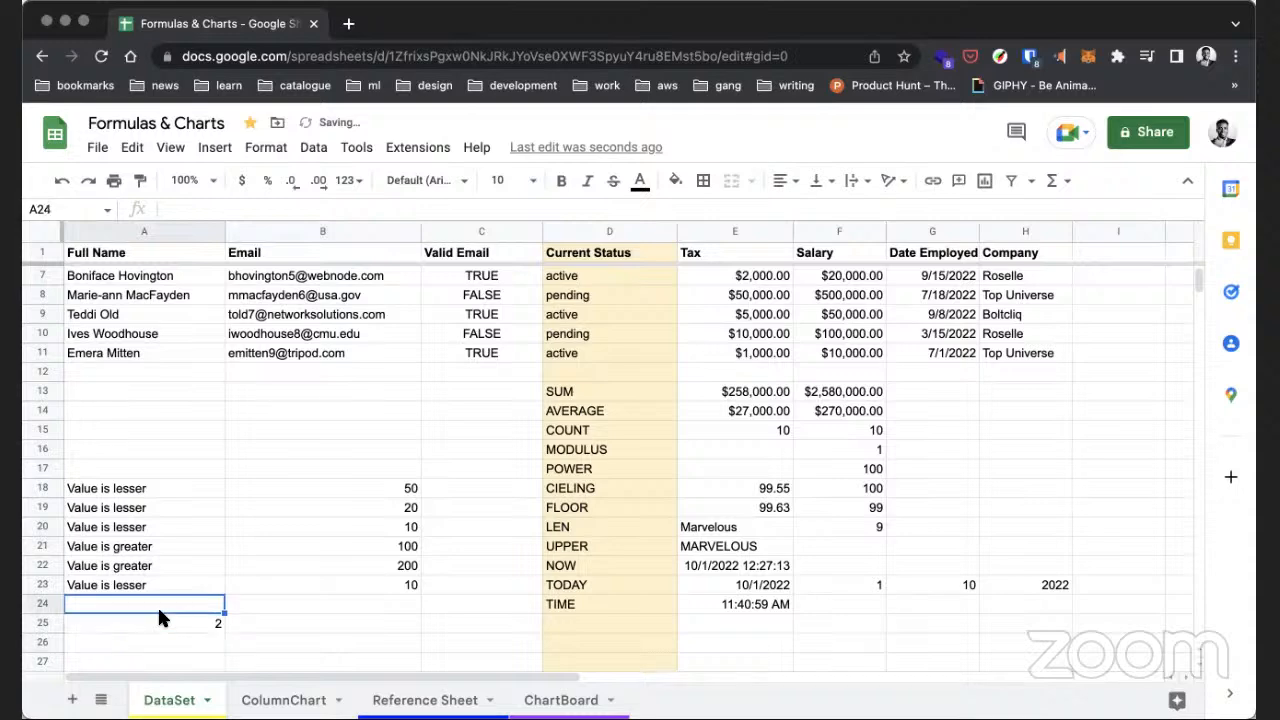
{"action": "left_click", "coordinate": [383, 522]}
{"action": "left_click", "coordinate": [389, 585]}
{"action": "left_click", "coordinate": [405, 545]}
{"action": "key", "text": "BackSpace"}
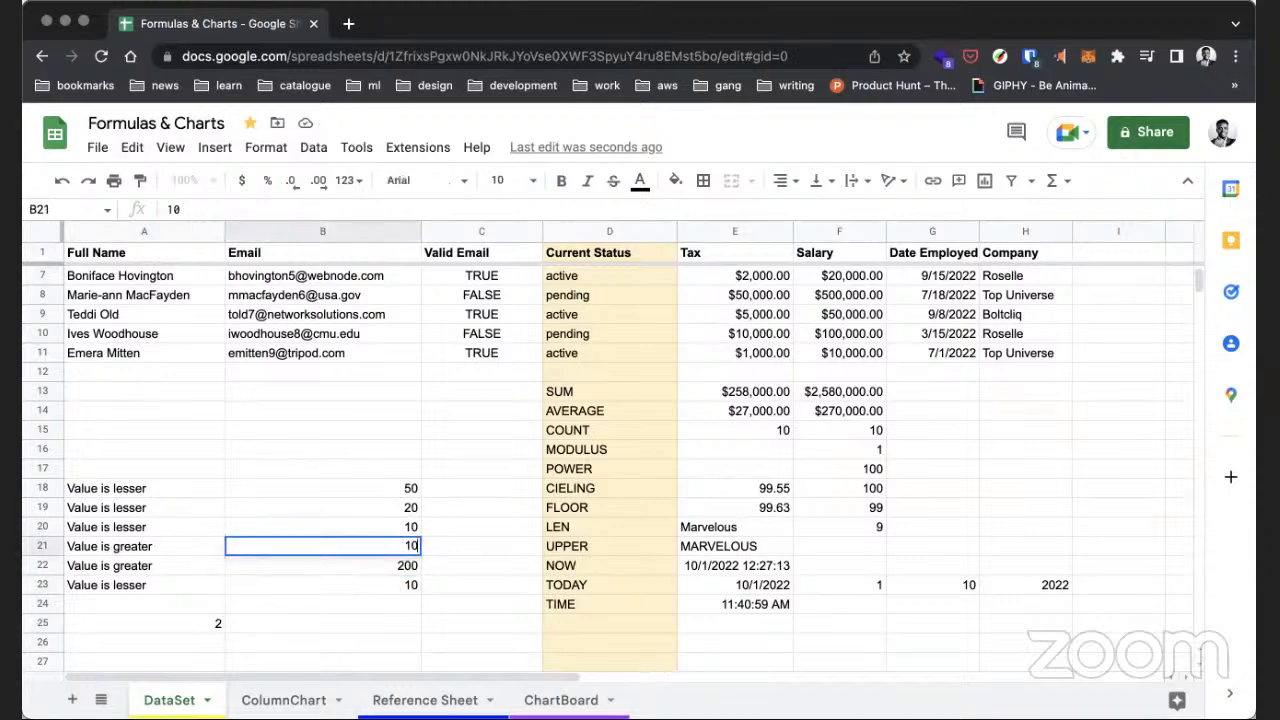
{"action": "key", "text": "Return"}
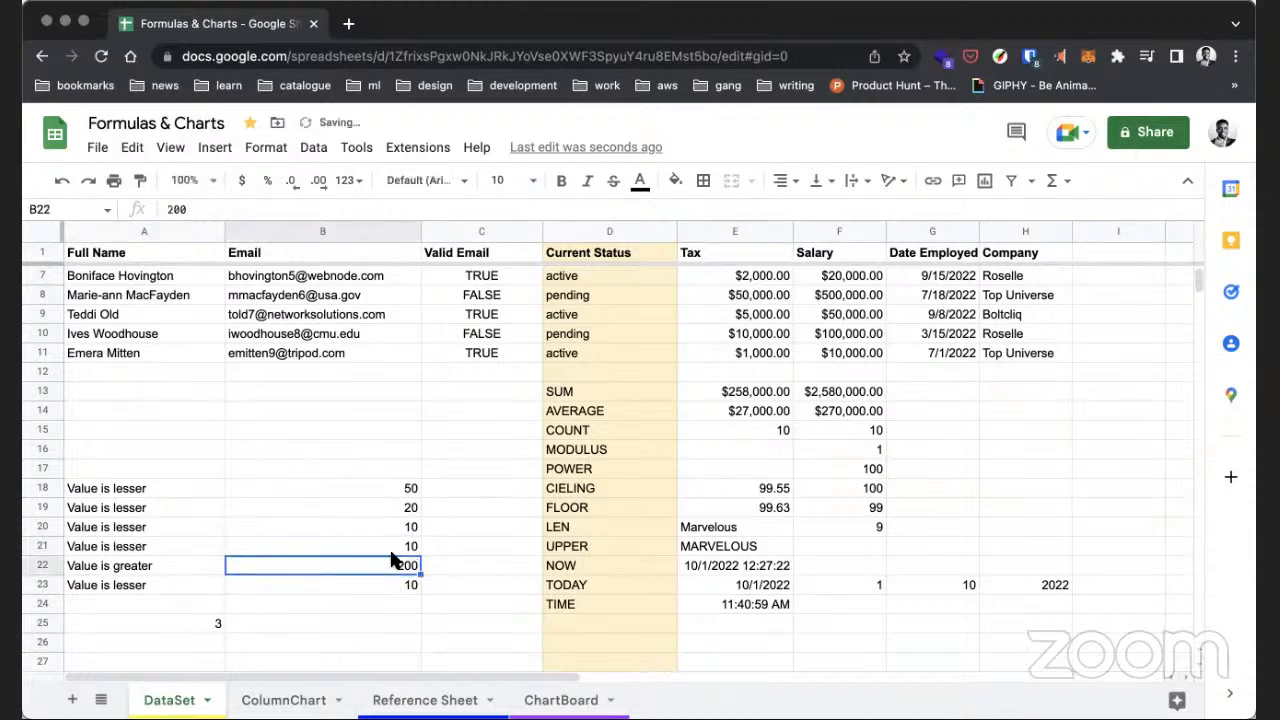
- Check the COUNTIF formula in A25 and the IF formula in A21, and set B21 back to 100
{"action": "left_click", "coordinate": [195, 621]}
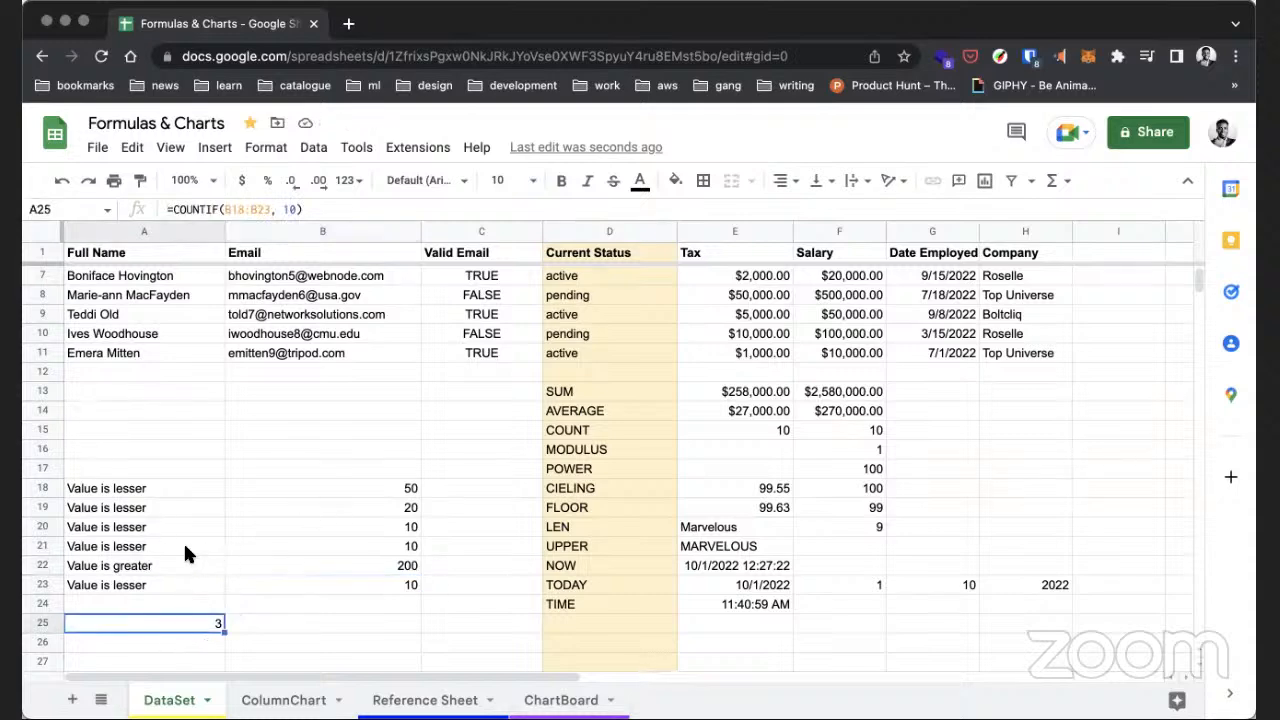
{"action": "left_click", "coordinate": [151, 539]}
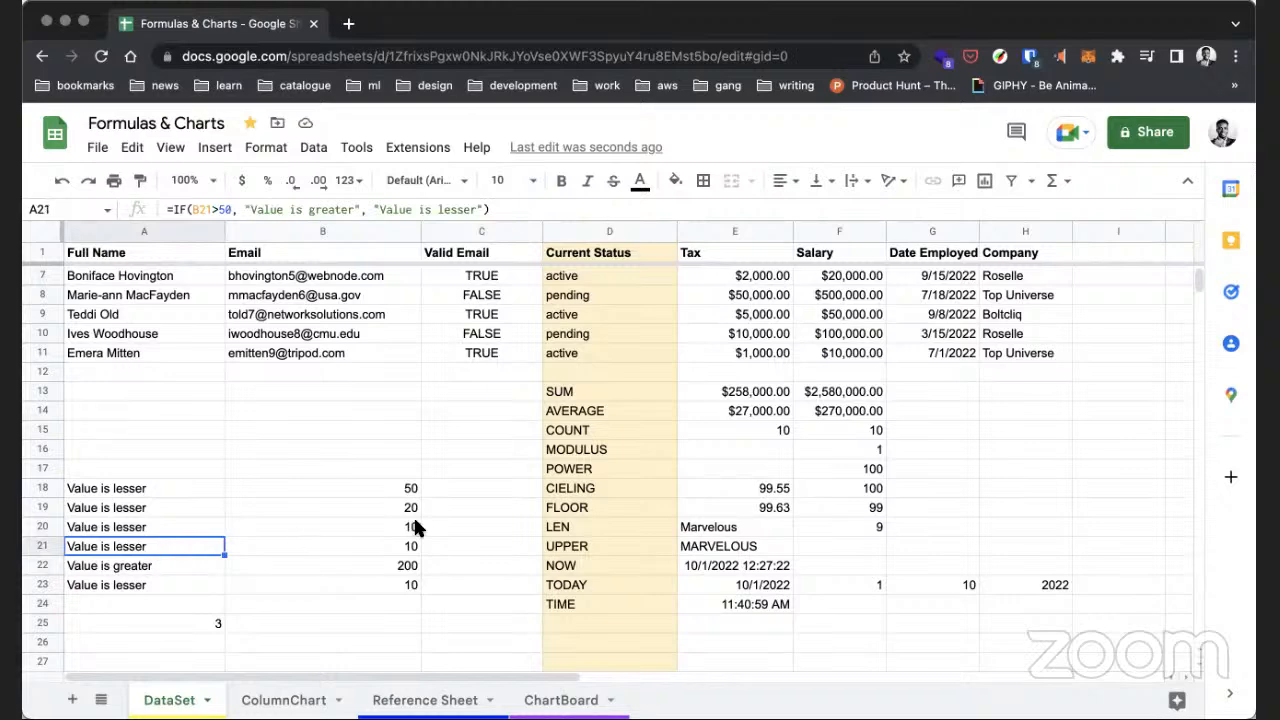
{"action": "left_click", "coordinate": [405, 549]}
{"action": "type", "text": "100"}
{"action": "key", "text": "Return"}
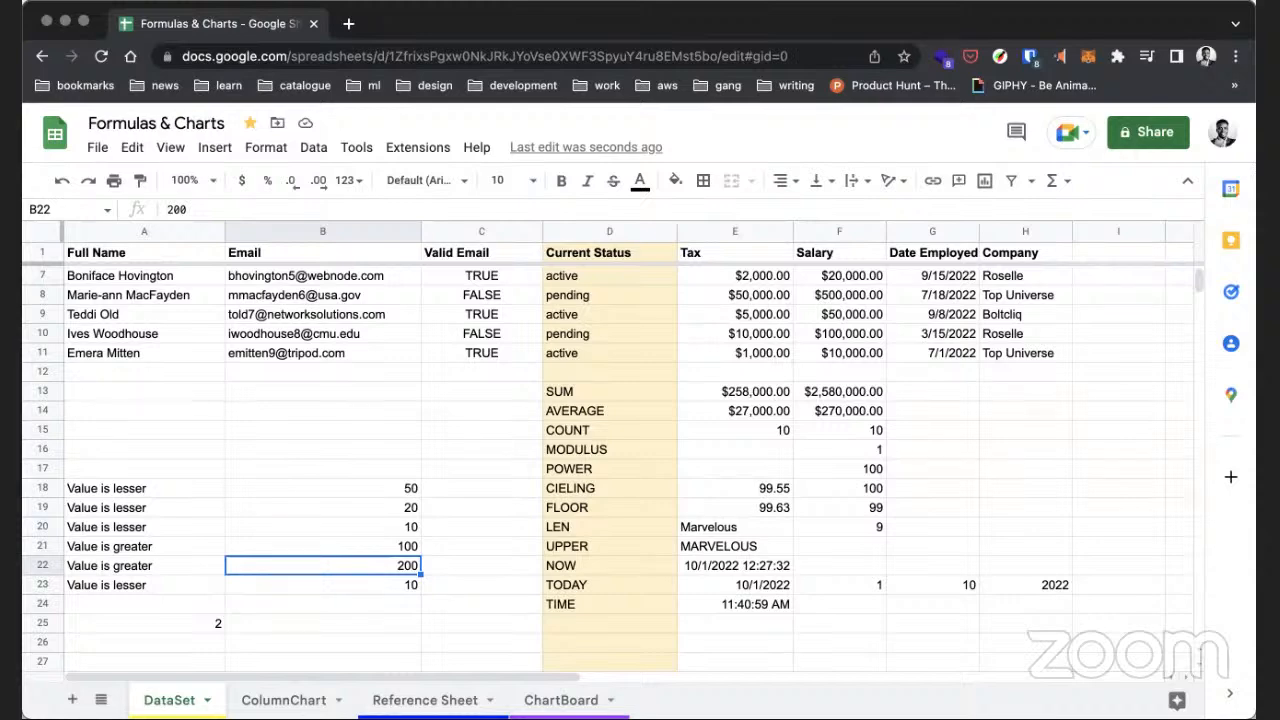
- Start a VLOOKUP formula in B14 and read the help on its search key, range, index and sorting arguments
{"action": "key", "text": "super+Tab"}
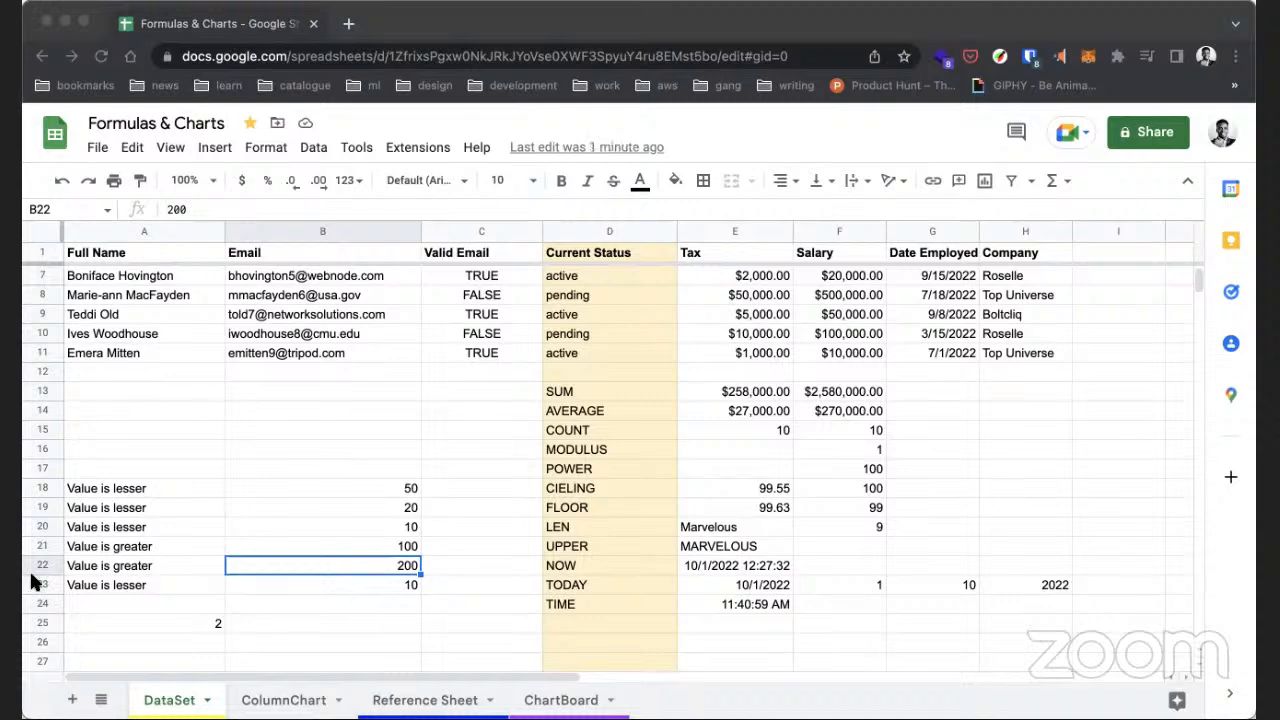
{"action": "left_click", "coordinate": [251, 407]}
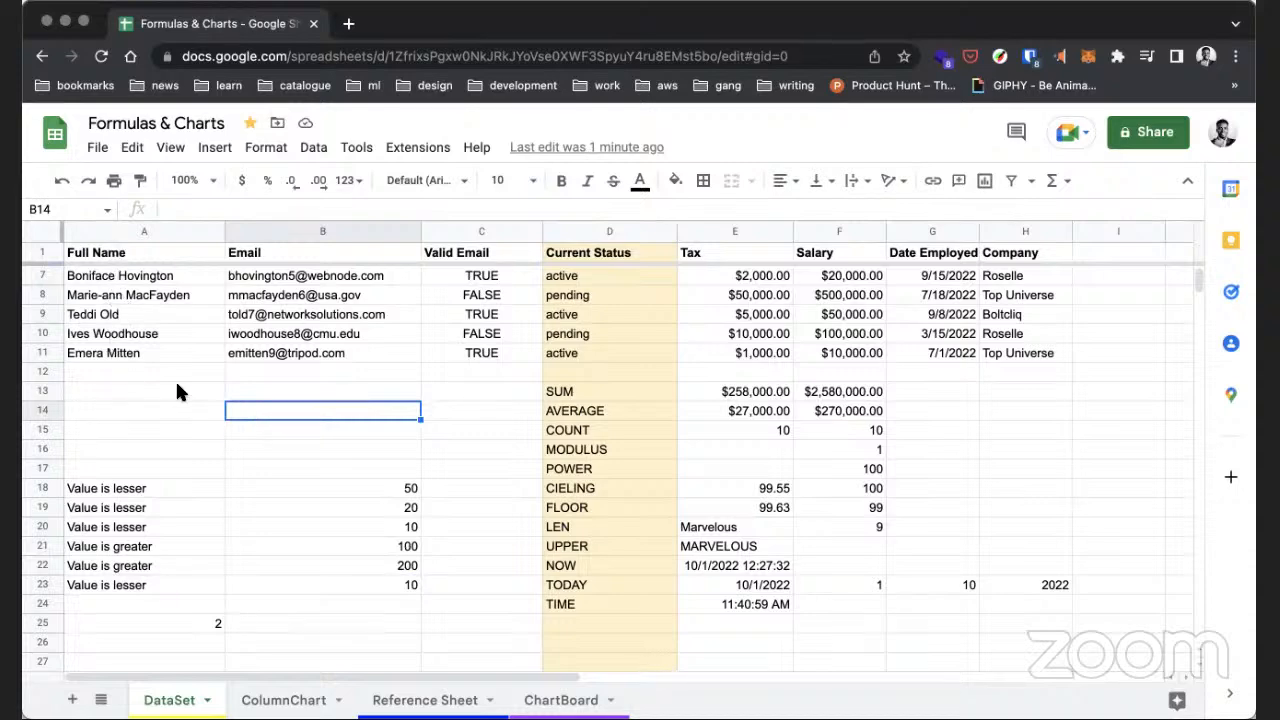
{"action": "type", "text": "=vl"}
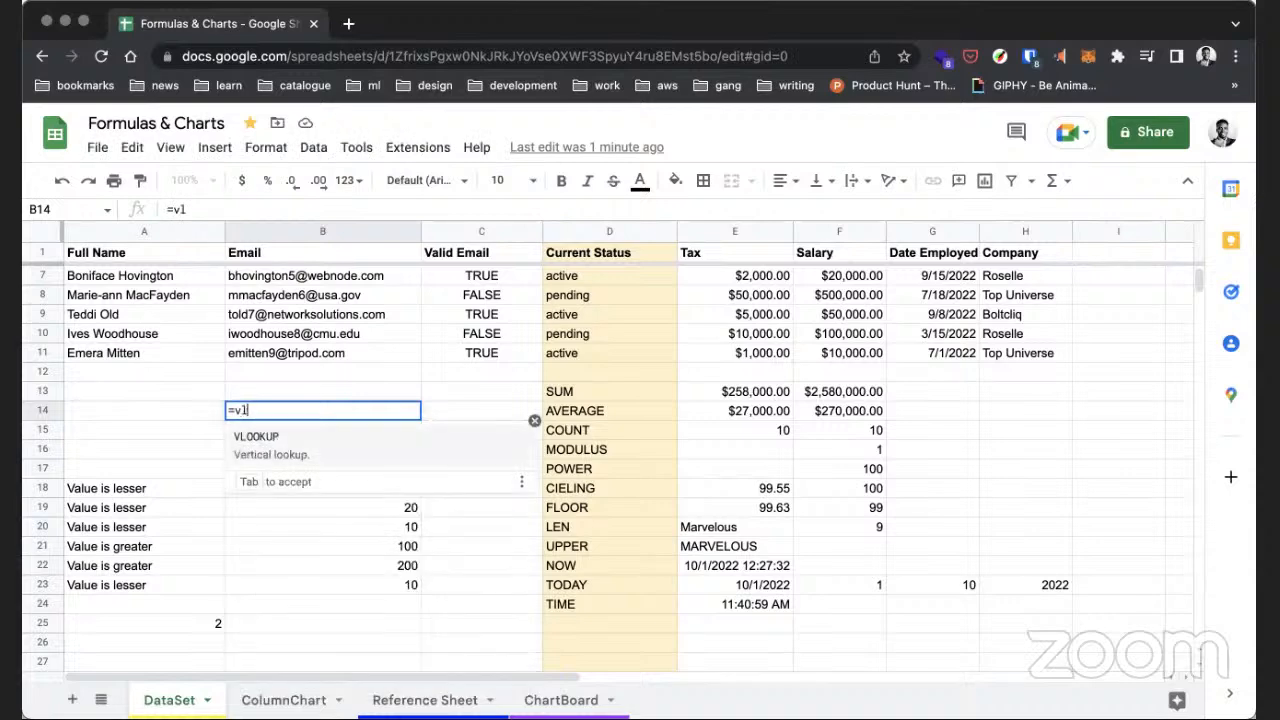
{"action": "key", "text": "Tab"}
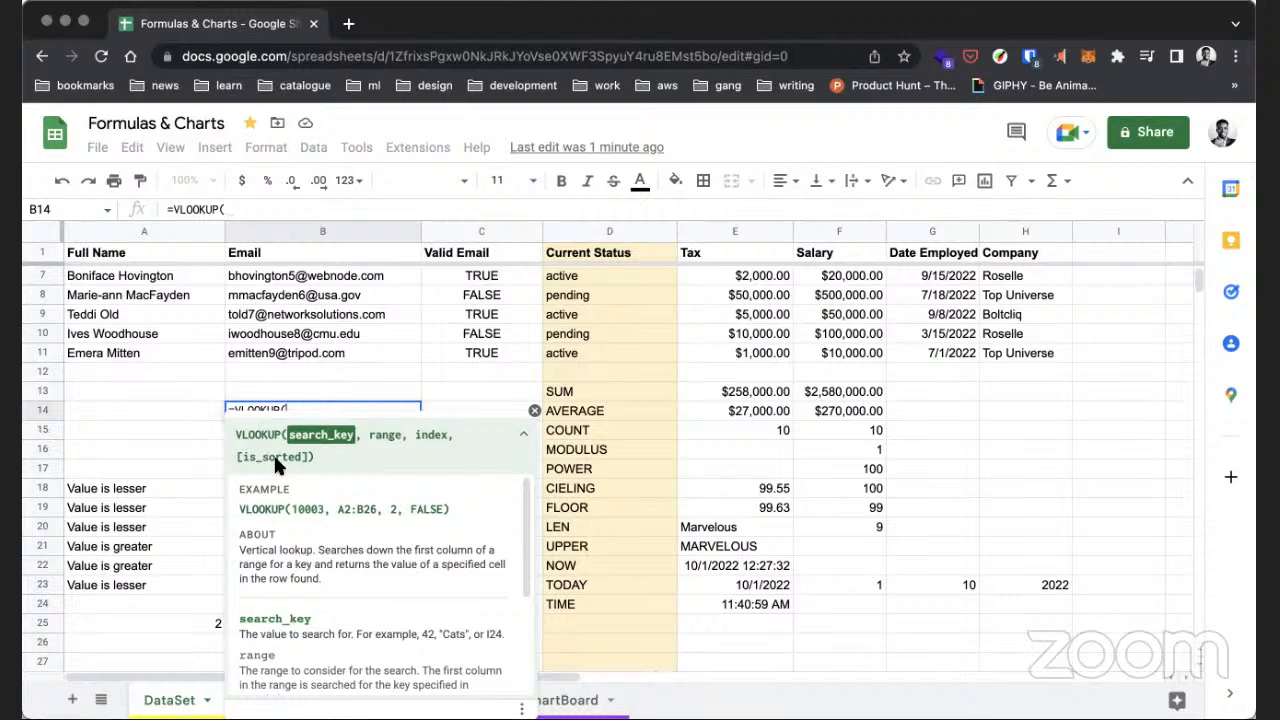
{"action": "scroll", "coordinate": [321, 555], "scroll_direction": "down", "scroll_amount": 2}
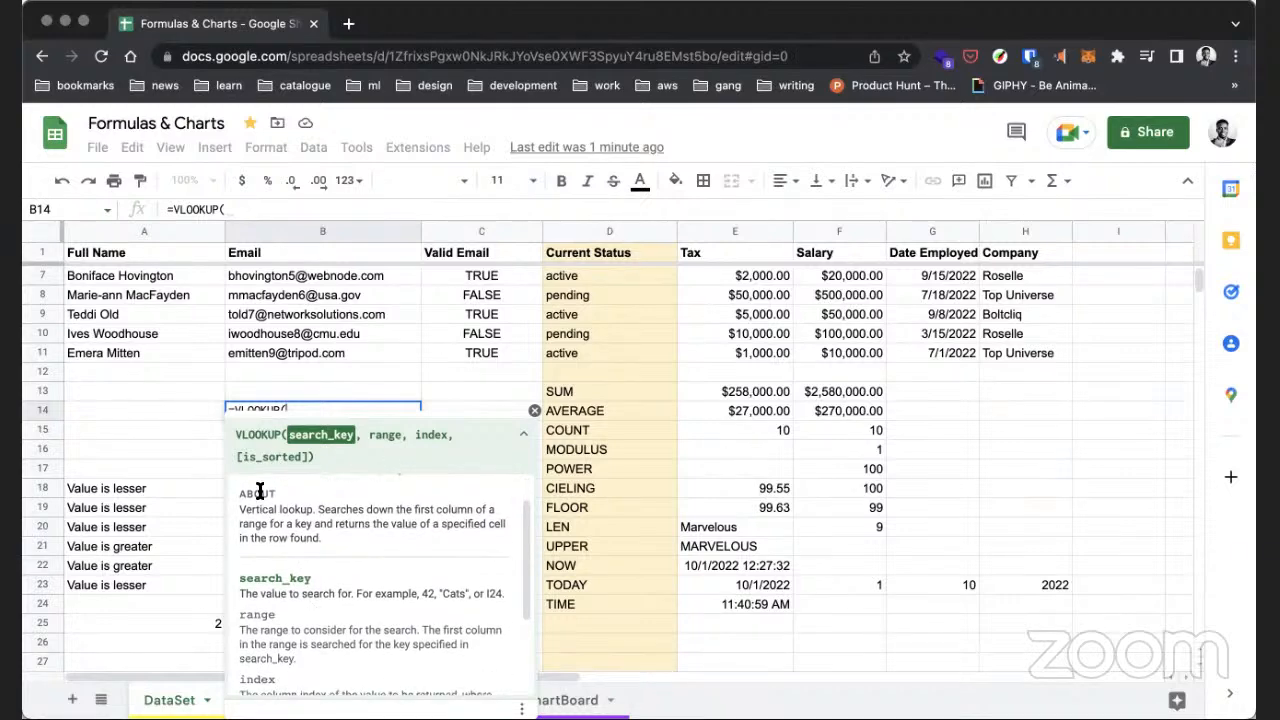
{"action": "scroll", "coordinate": [328, 509], "scroll_direction": "down", "scroll_amount": 1}
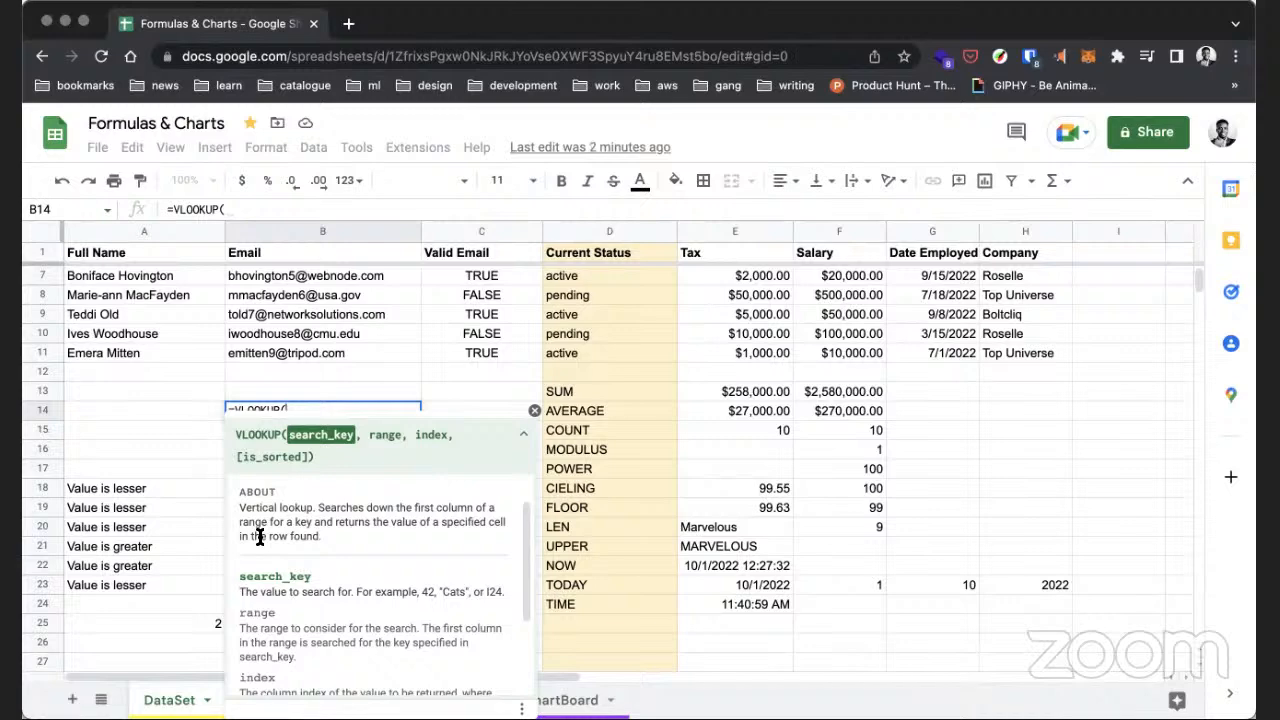
{"action": "scroll", "coordinate": [370, 515], "scroll_direction": "down", "scroll_amount": 2}
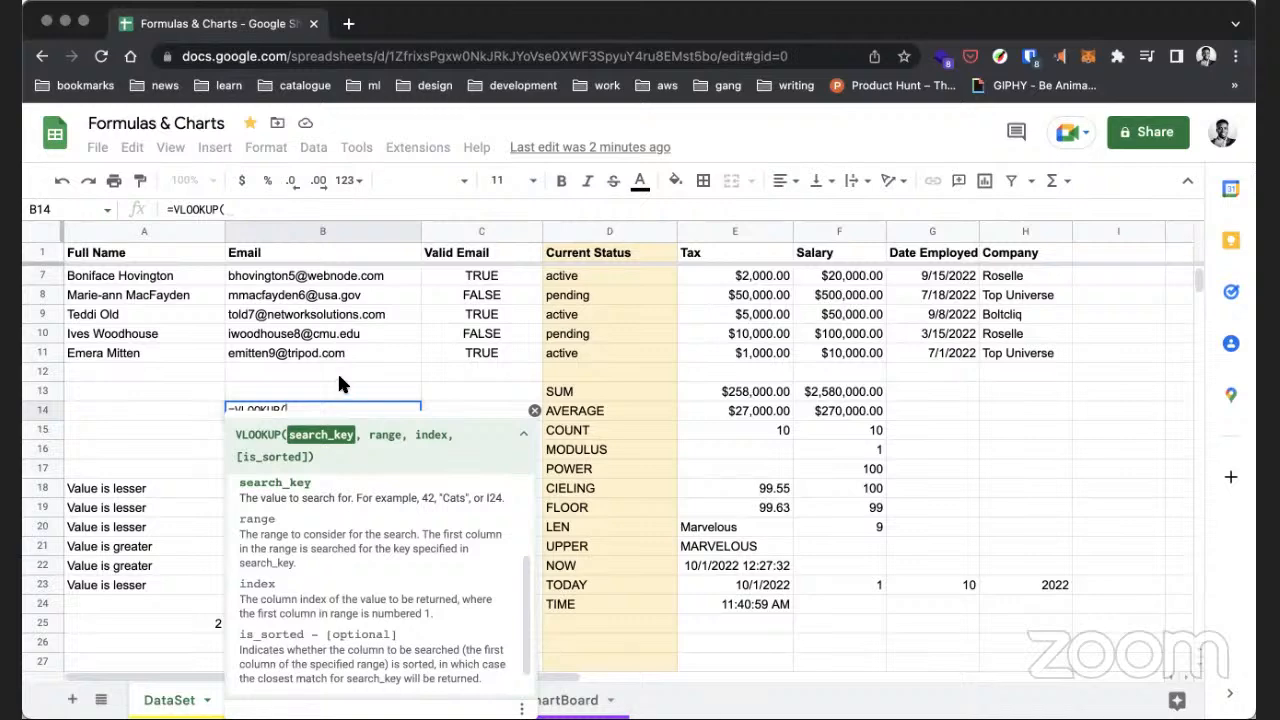
- Give the VLOOKUP formula in B14 the search key h9 and the range h7:f11
{"action": "type", "text": "h9"}
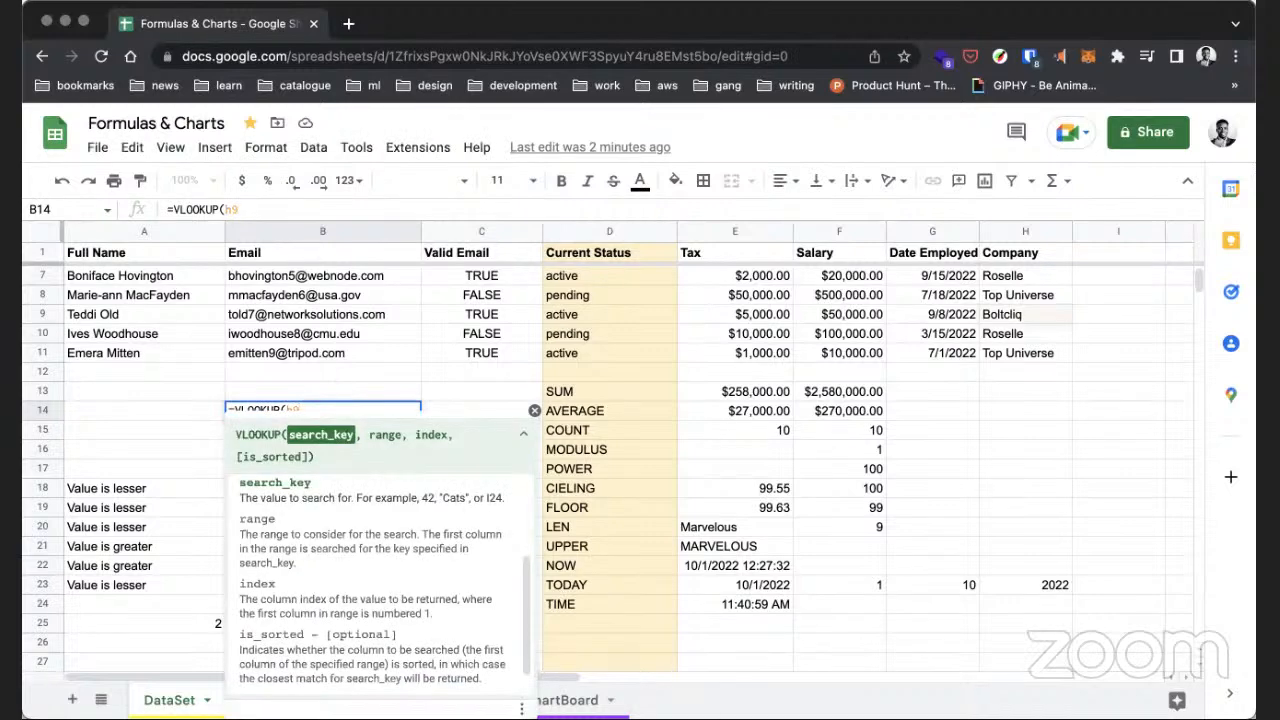
{"action": "type", "text": ","}
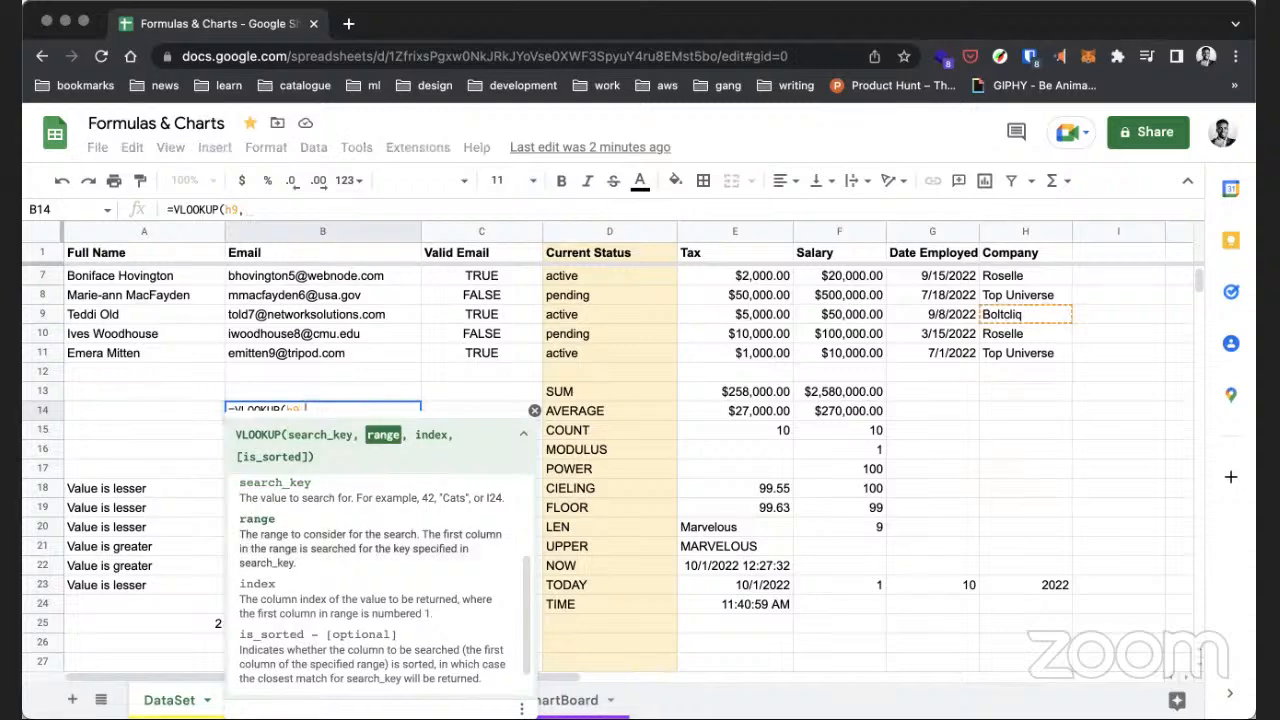
{"action": "type", "text": " h"}
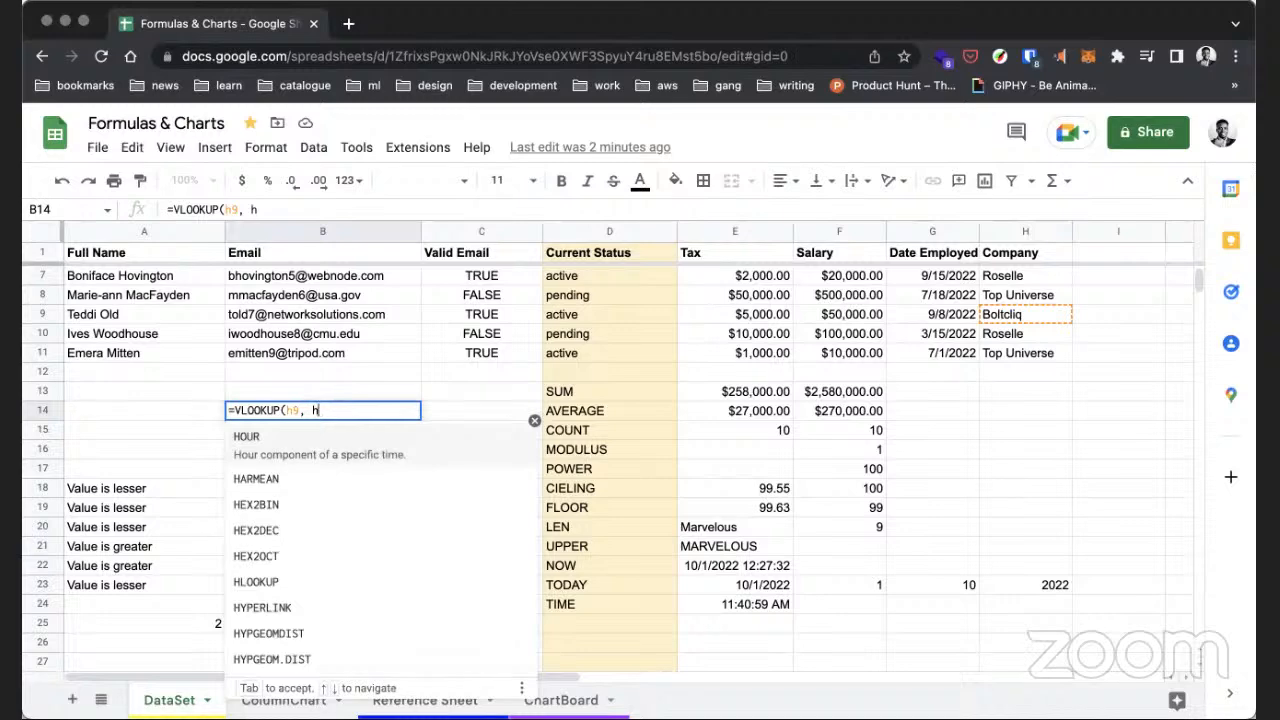
{"action": "type", "text": "9"}
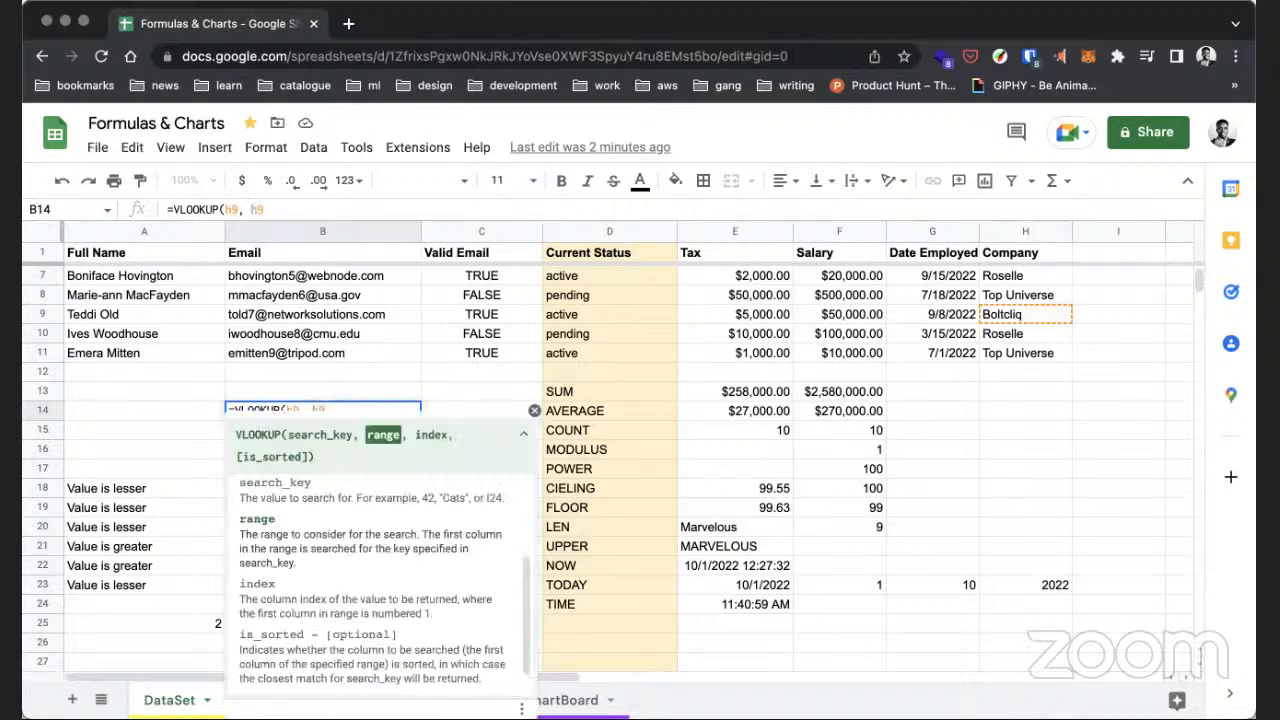
{"action": "type", "text": ":"}
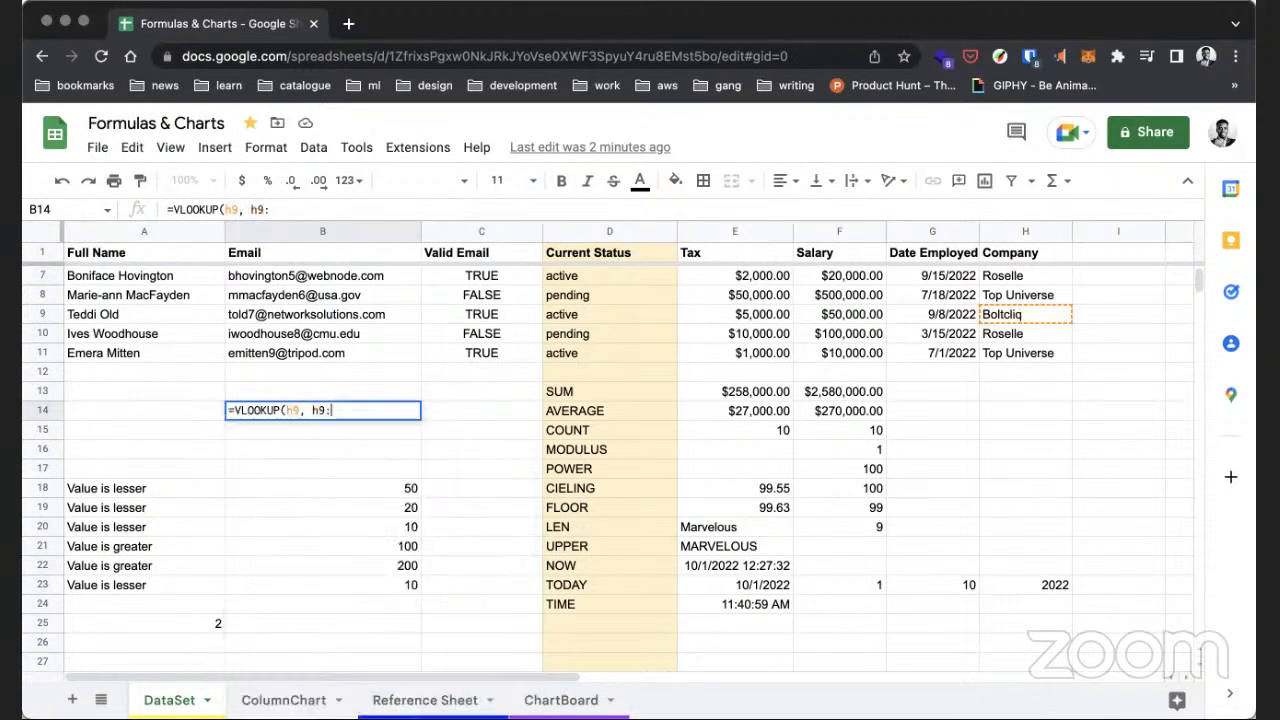
{"action": "key", "text": "BackSpace"}
{"action": "key", "text": "BackSpace"}
{"action": "type", "text": "7:"}
{"action": "key", "text": "Left"}
{"action": "key", "text": "BackSpace"}
{"action": "key", "text": "BackSpace"}
{"action": "type", "text": "h7:f11"}
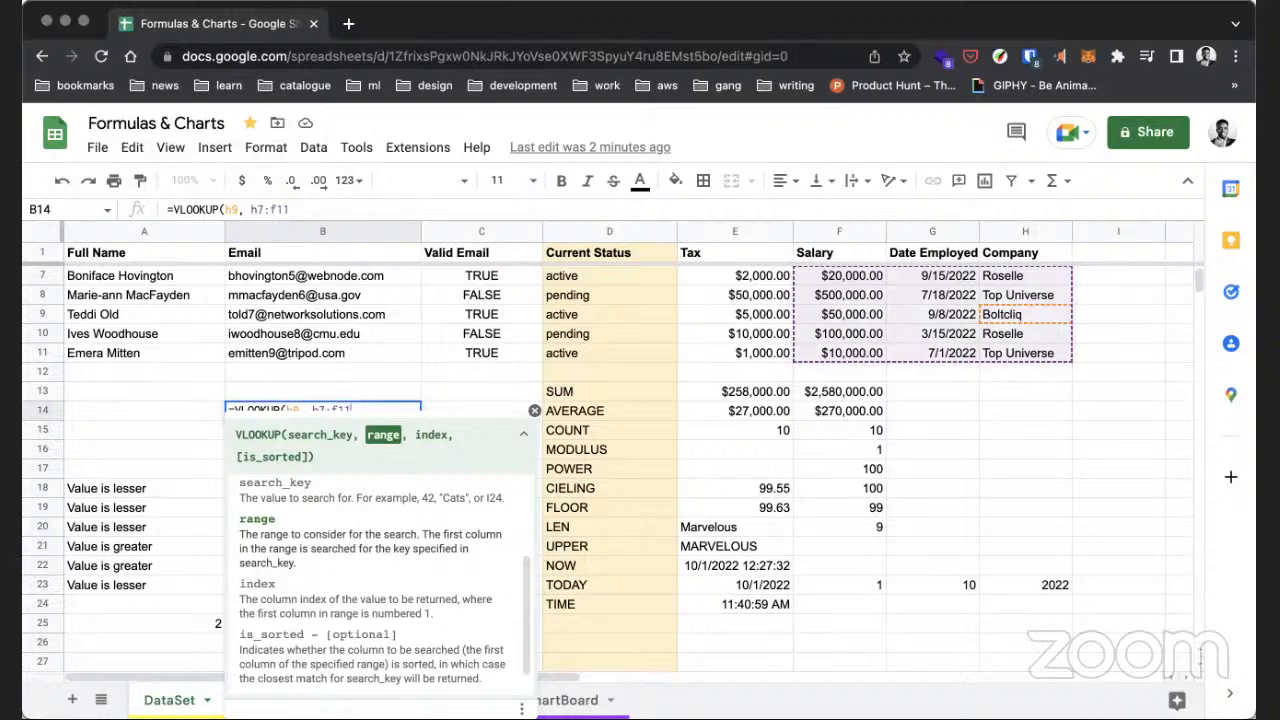
- Complete the VLOOKUP formula in B14 with index 2 and FALSE for the sorted argument
{"action": "type", "text": ", "}
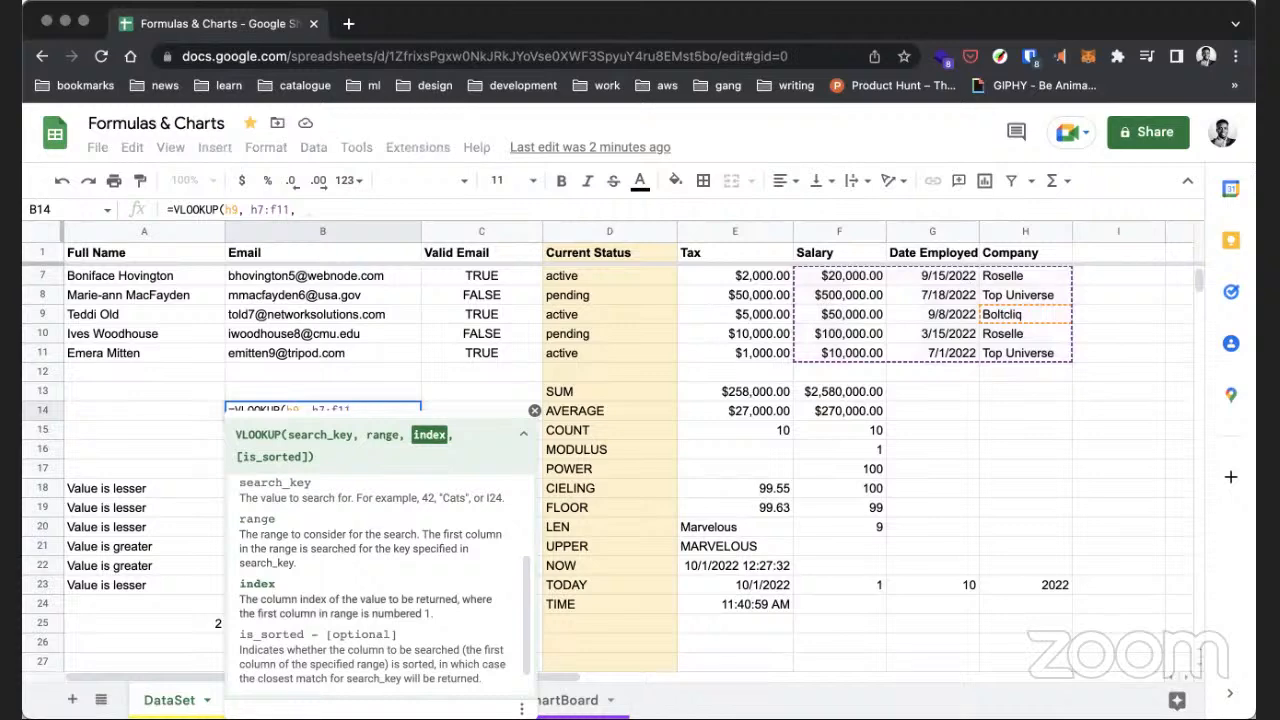
{"action": "type", "text": "2"}
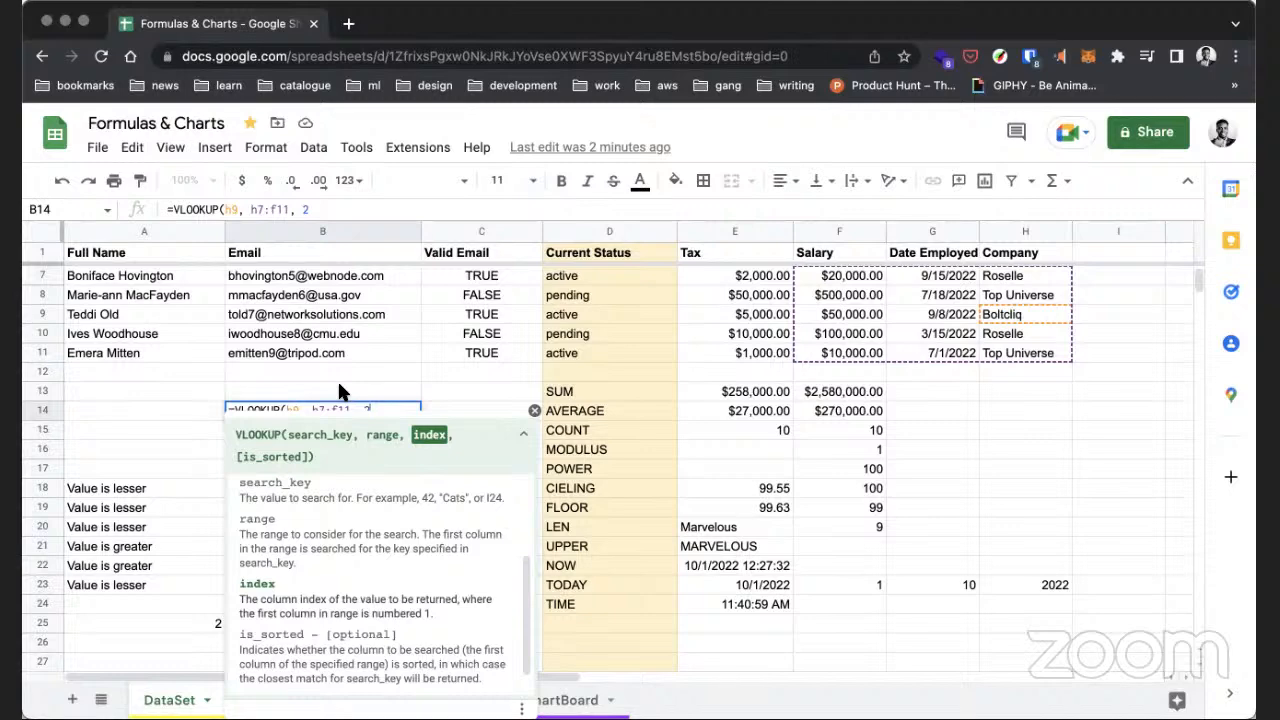
{"action": "type", "text": ", "}
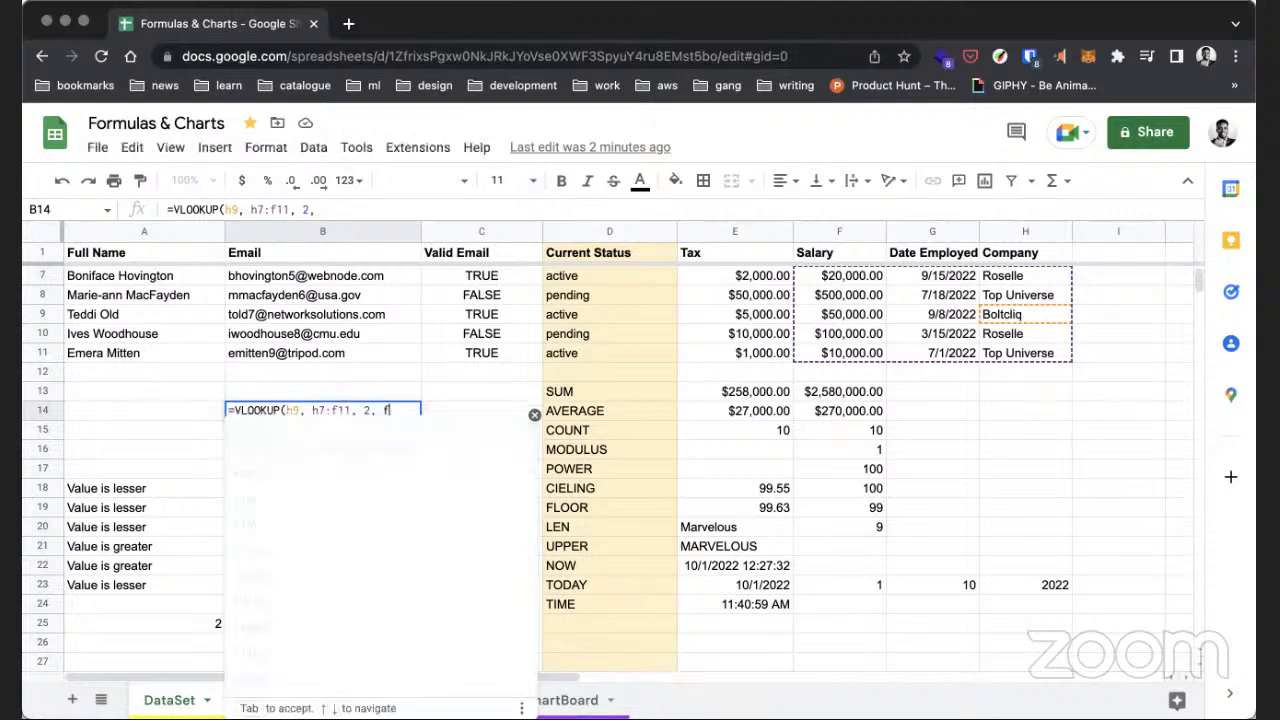
{"action": "type", "text": "fals"}
{"action": "key", "text": "Tab"}
{"action": "key", "text": "BackSpace"}
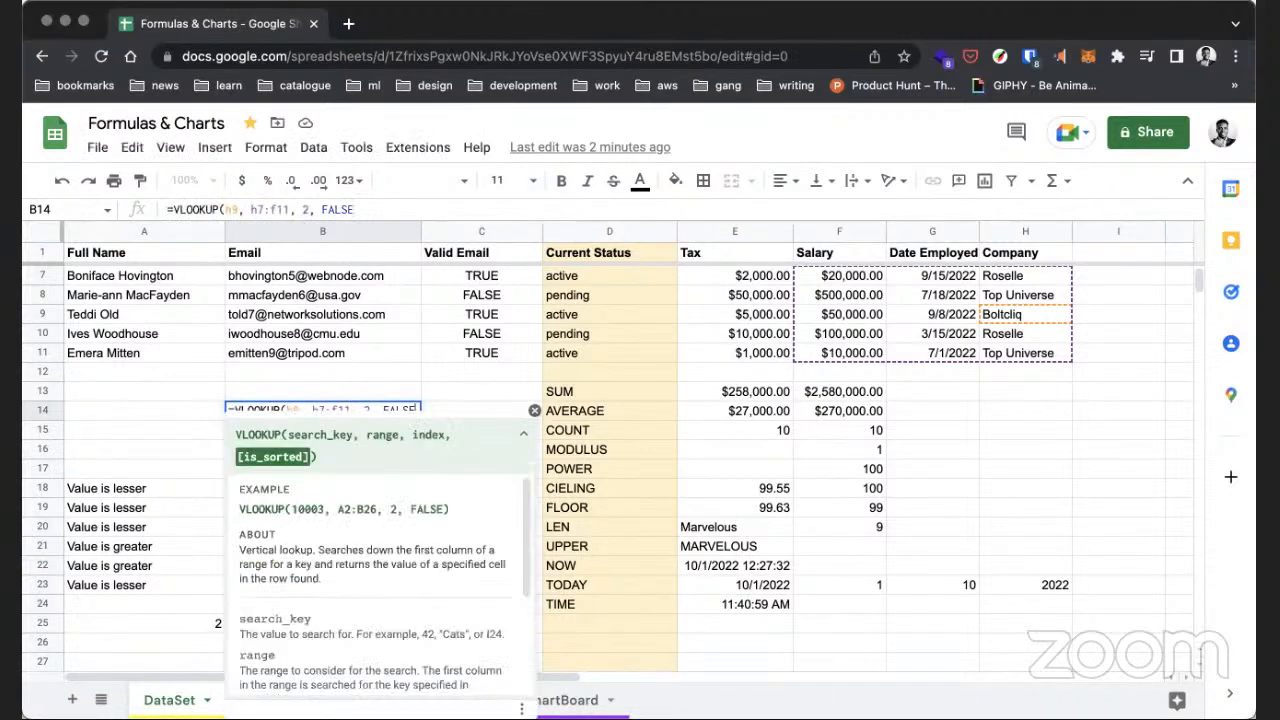
{"action": "type", "text": ")"}
{"action": "key", "text": "Return"}
- Change the range of the VLOOKUP formula in B14 to H7:H11
{"action": "left_click", "coordinate": [325, 413]}
{"action": "double_click", "coordinate": [325, 413]}
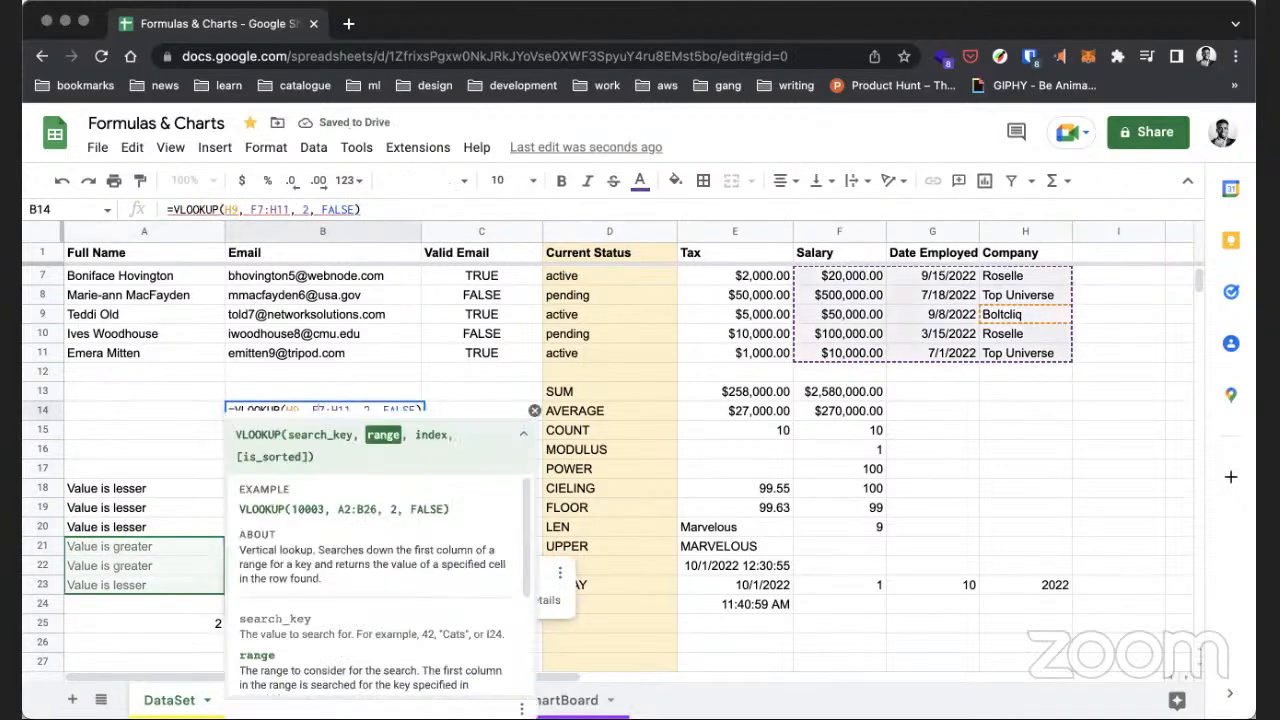
{"action": "scroll", "coordinate": [390, 375], "scroll_direction": "down", "scroll_amount": 1}
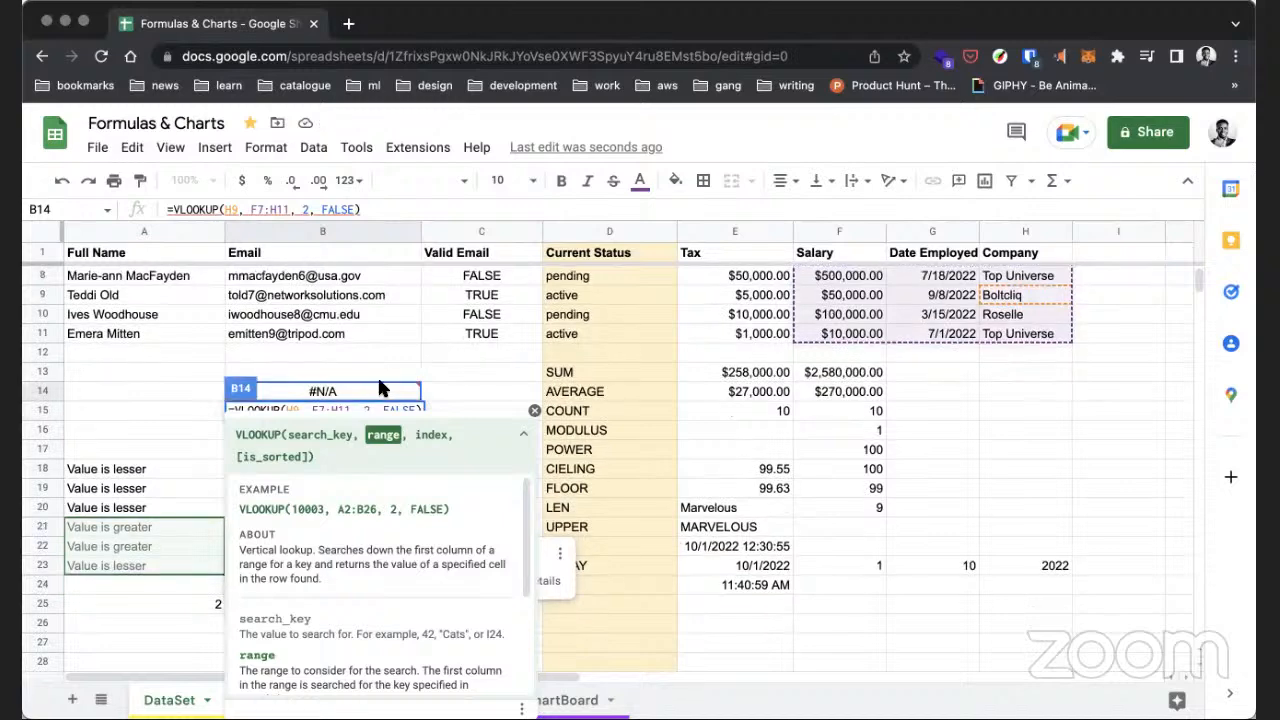
{"action": "key", "text": "BackSpace"}
{"action": "type", "text": "h"}
{"action": "key", "text": "Return"}
- Inspect the arguments of the VLOOKUP formula in B14, and delete the formula from the cell
{"action": "double_click", "coordinate": [353, 390]}
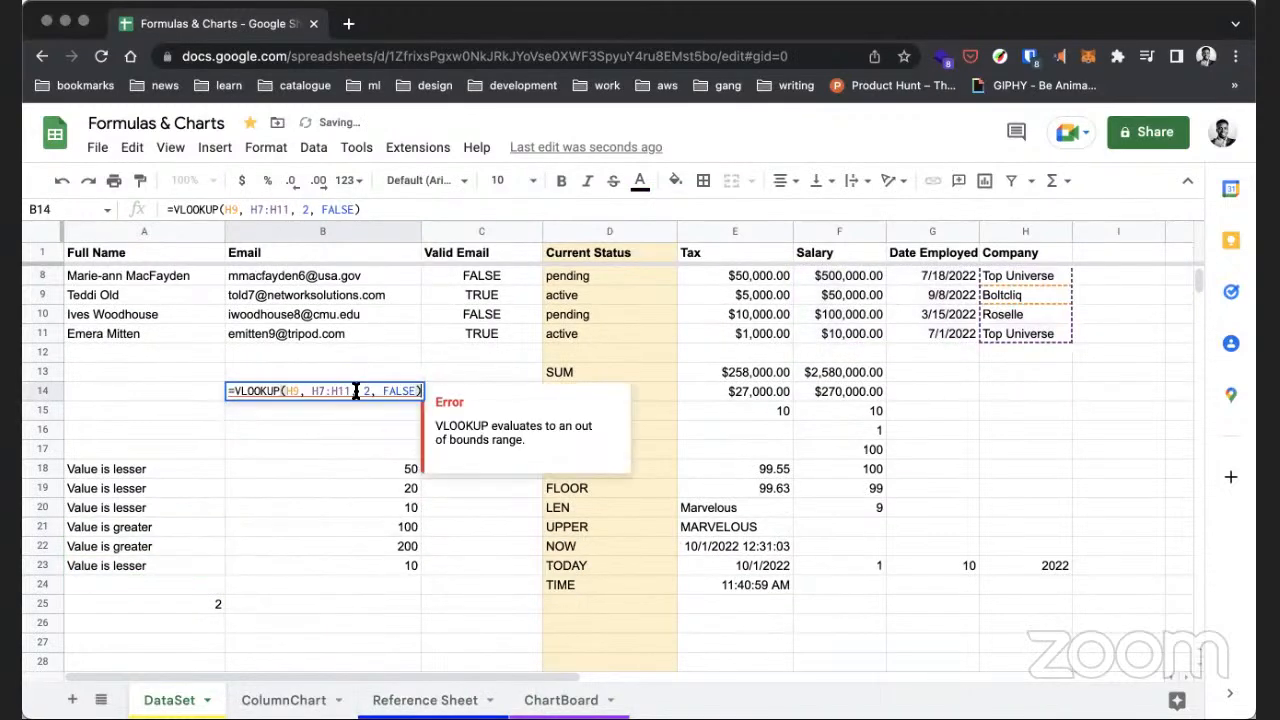
{"action": "left_click", "coordinate": [296, 390]}
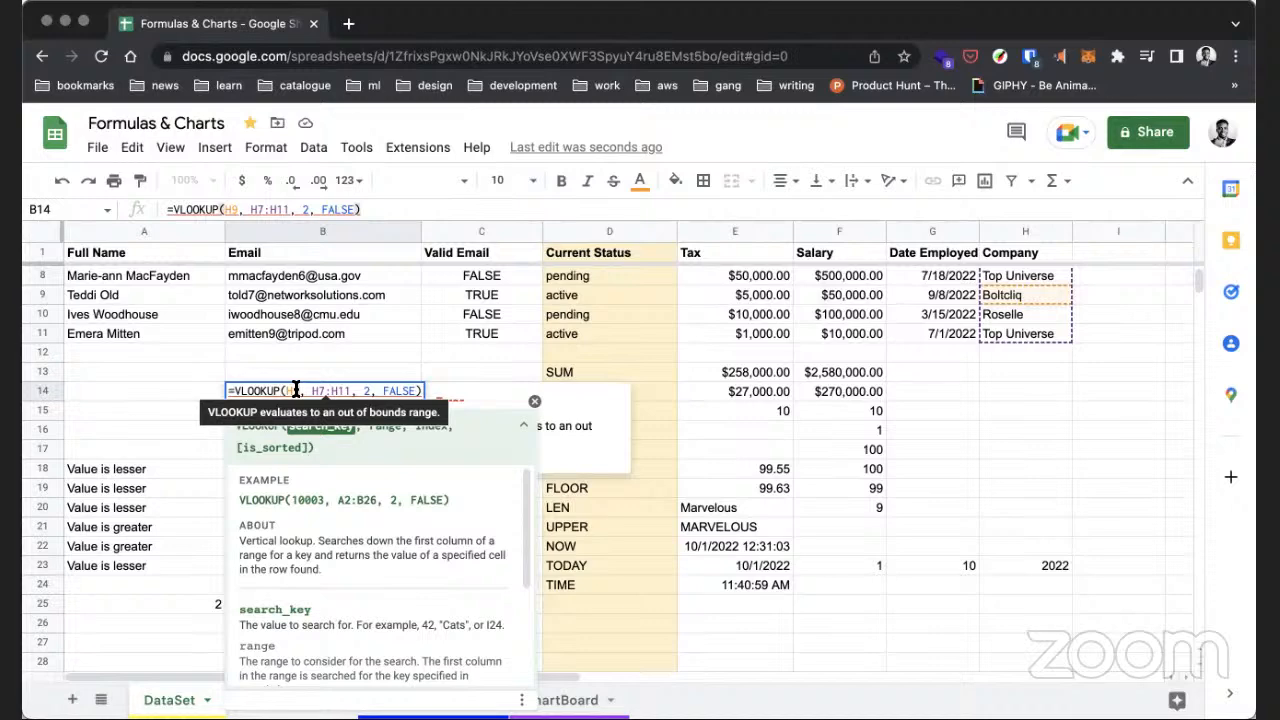
{"action": "double_click", "coordinate": [296, 390]}
{"action": "key", "text": "Escape"}
{"action": "key", "text": "Delete"}
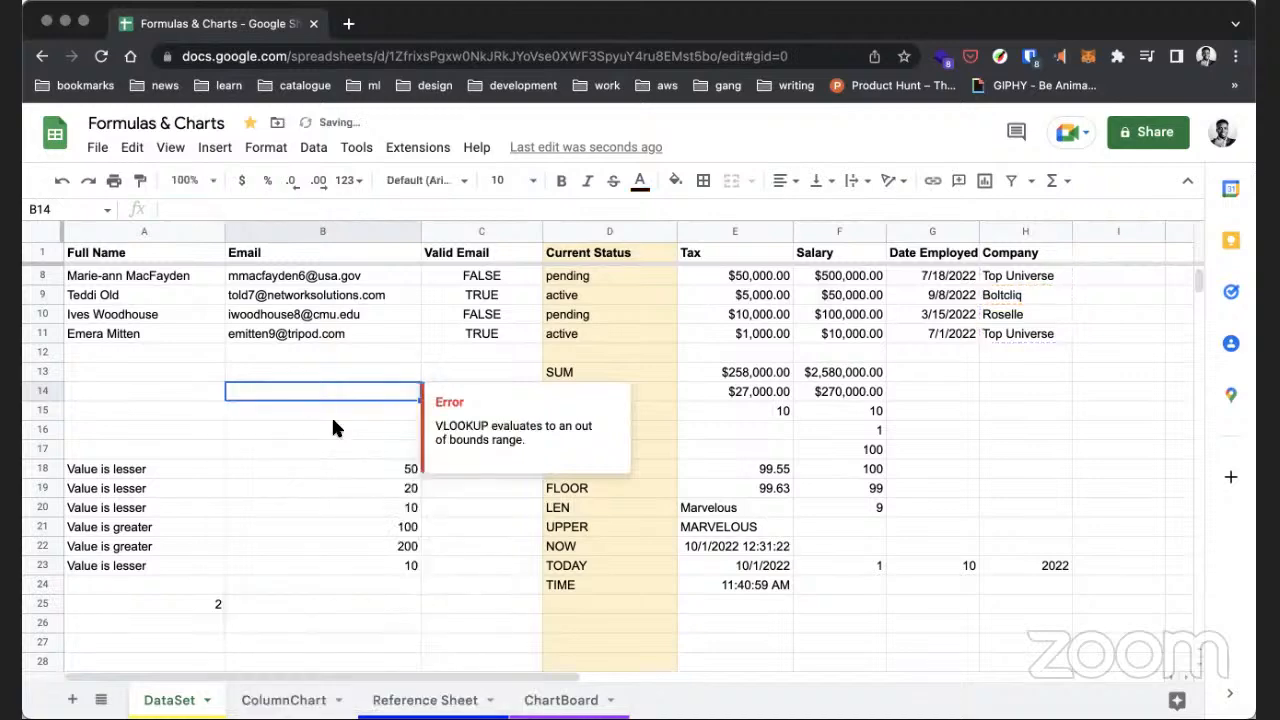
{"action": "left_click", "coordinate": [335, 428]}
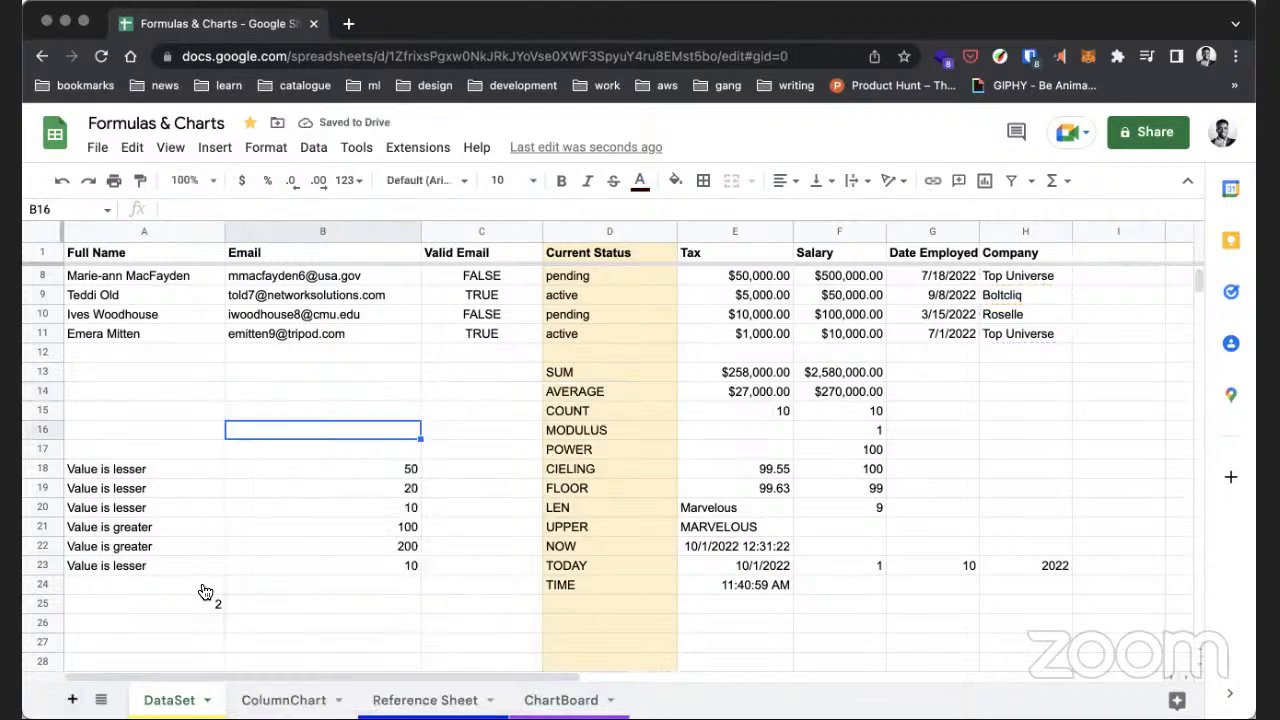
- Add a new sheet and enter the headers ID, Company and Product in A1:C1
{"action": "key", "text": "shift+F11"}
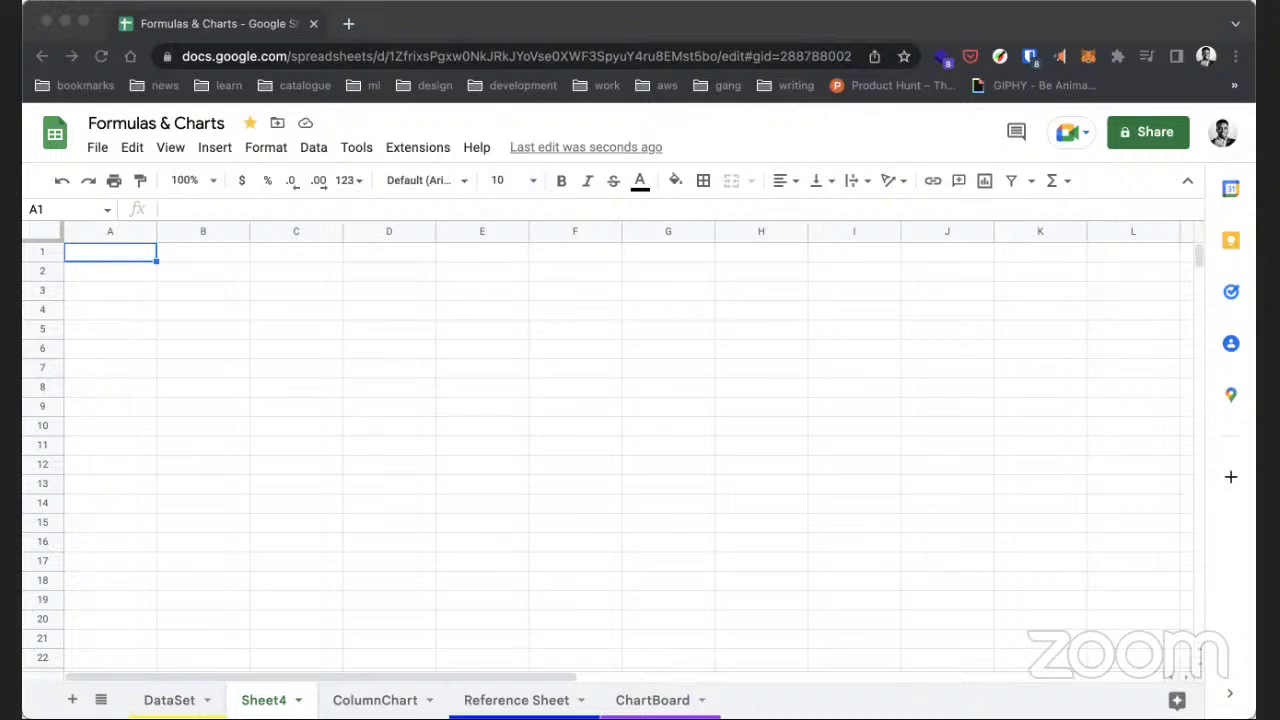
{"action": "left_click", "coordinate": [127, 255]}
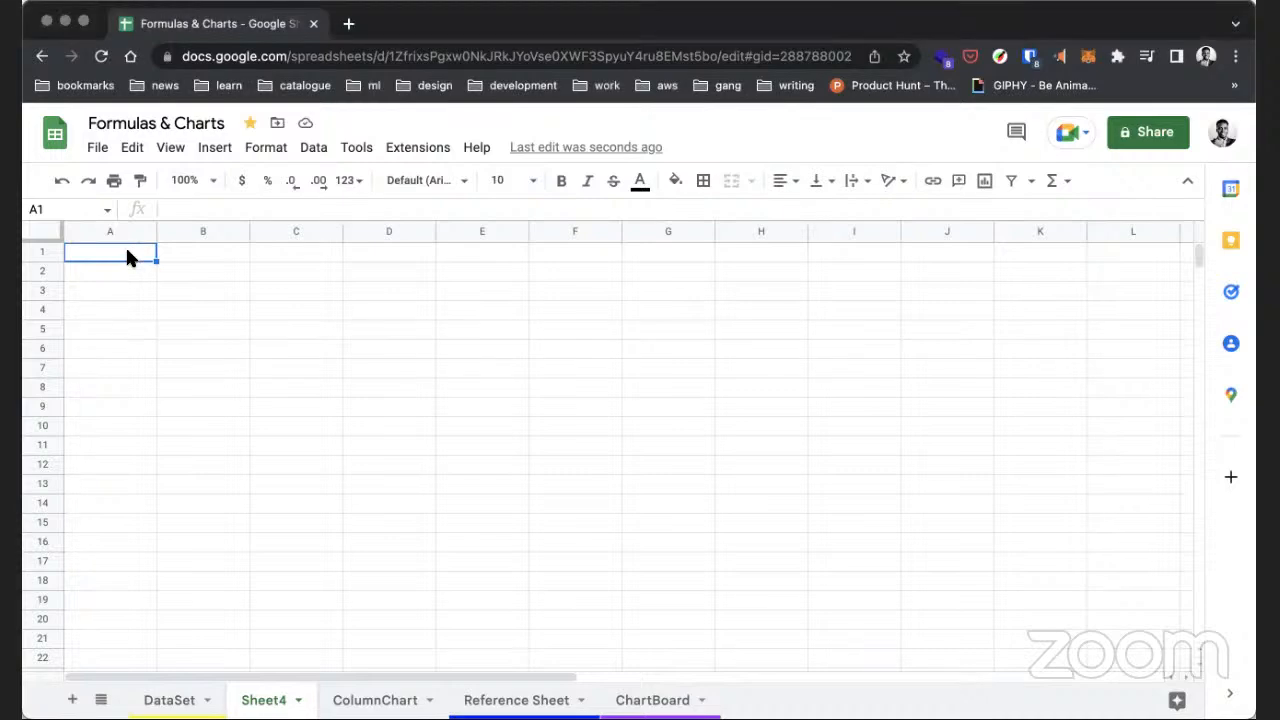
{"action": "type", "text": "ID"}
{"action": "key", "text": "Tab"}
{"action": "type", "text": "Compn"}
{"action": "key", "text": "BackSpace"}
{"action": "type", "text": "any"}
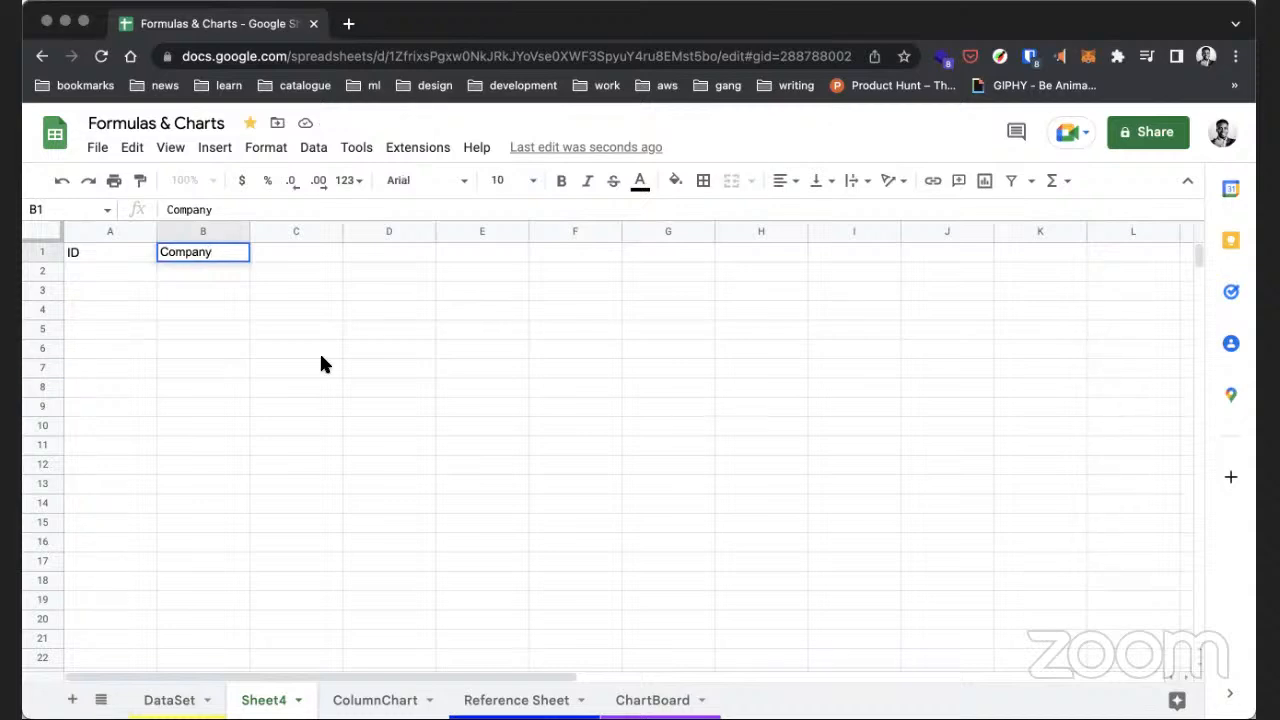
{"action": "left_click", "coordinate": [318, 288]}
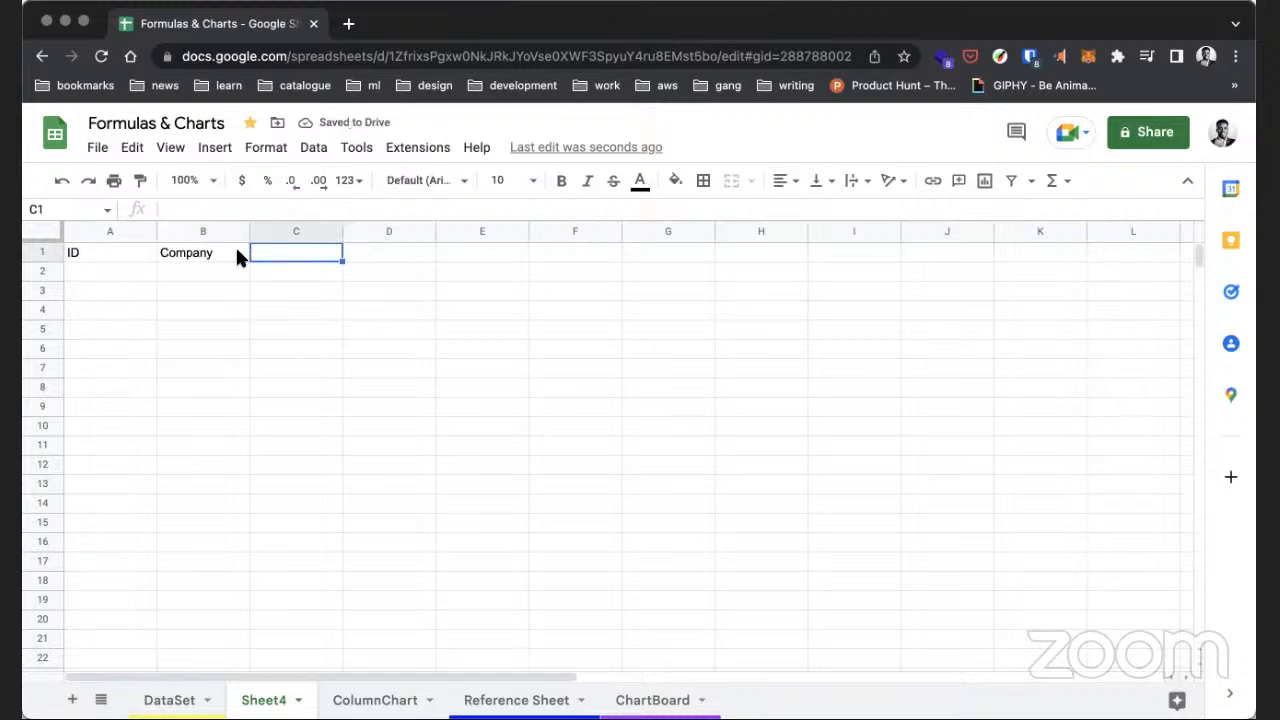
{"action": "type", "text": "Product"}
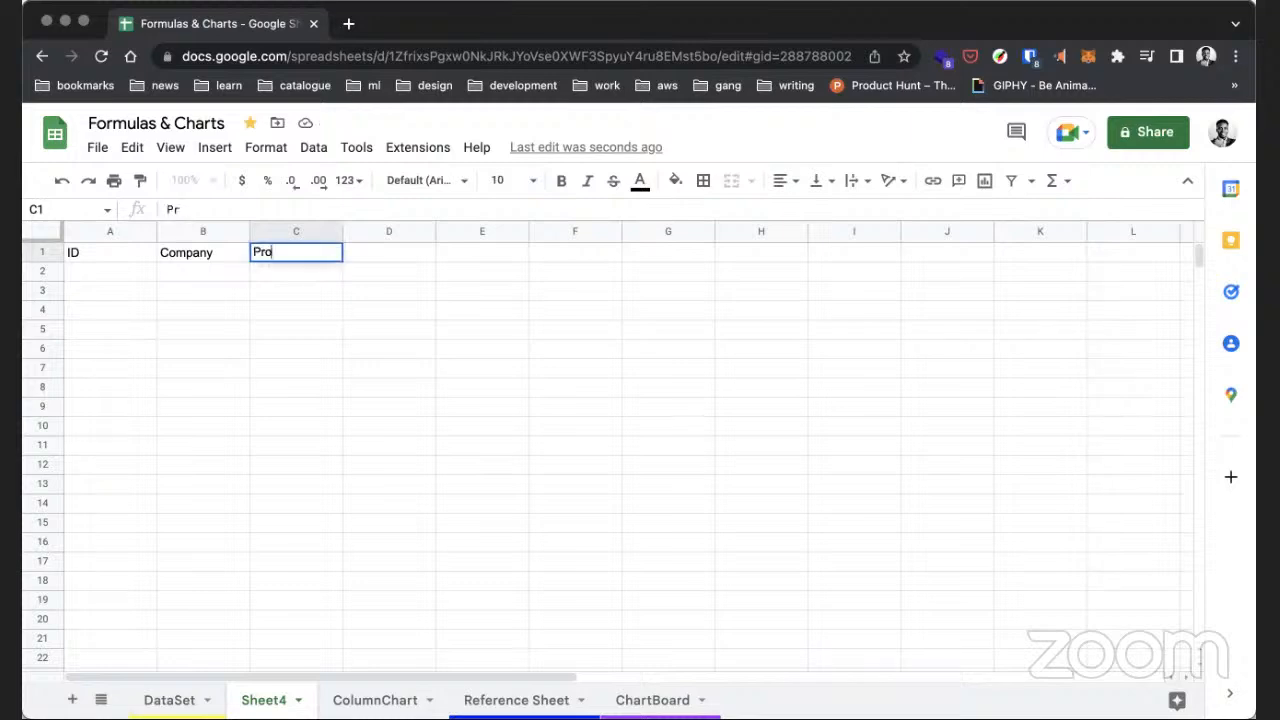
{"action": "key", "text": "Return"}
- Fill the ID column with the numbers 1 to 5 in A2:A6
{"action": "left_click", "coordinate": [99, 275]}
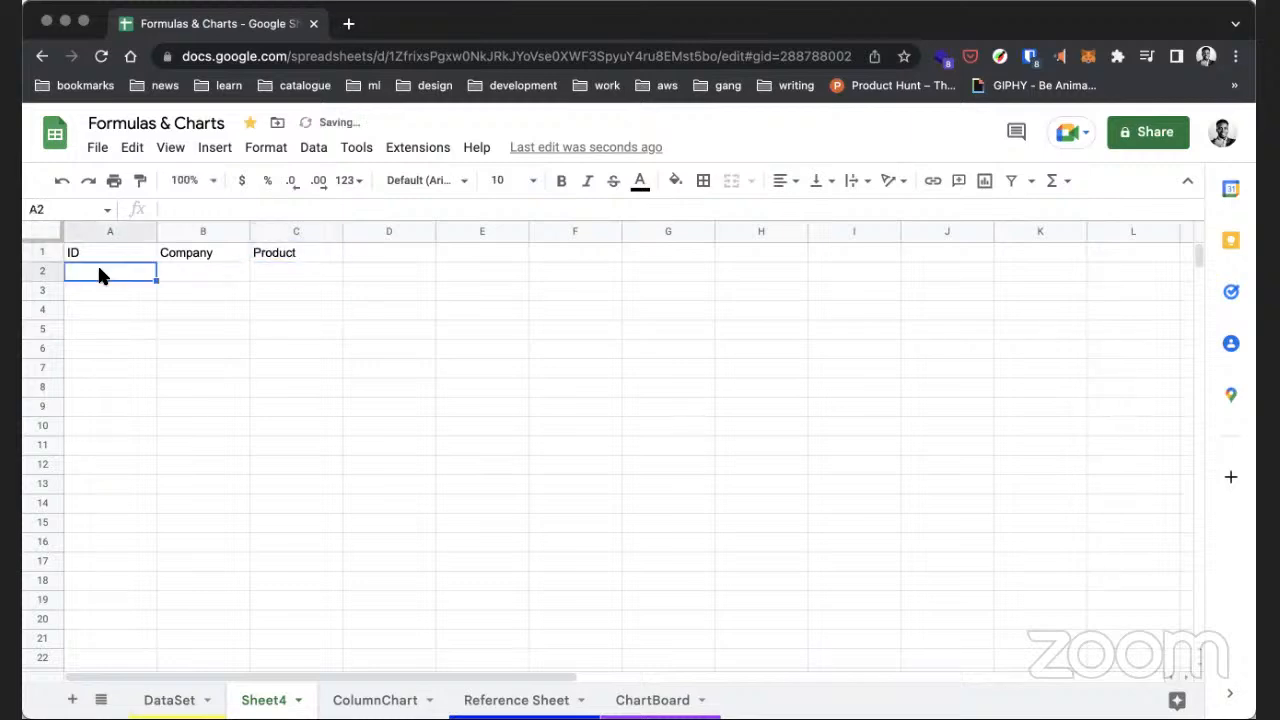
{"action": "type", "text": "12"}
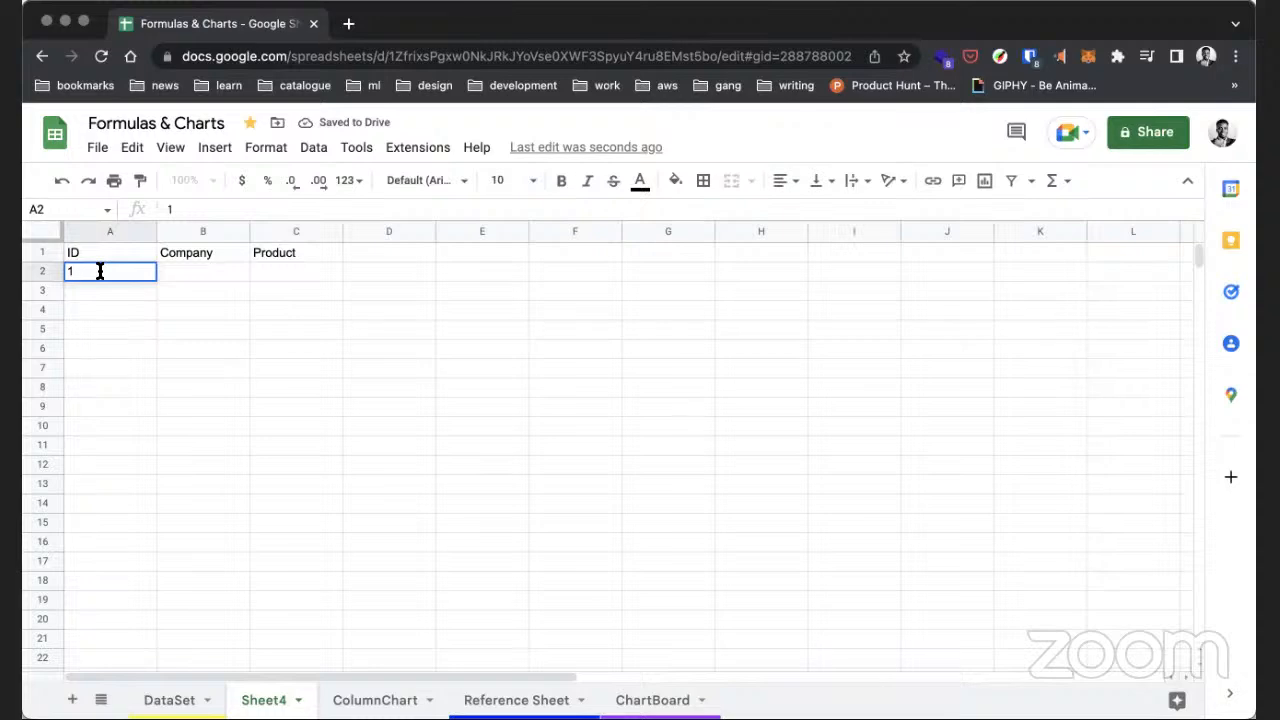
{"action": "key", "text": "Return"}
{"action": "type", "text": "3"}
{"action": "key", "text": "Up"}
{"action": "key", "text": "Return"}
{"action": "key", "text": "BackSpace"}
{"action": "key", "text": "Return"}
{"action": "type", "text": "2"}
{"action": "key", "text": "Return"}
{"action": "type", "text": "3"}
{"action": "key", "text": "Return"}
{"action": "type", "text": "4"}
{"action": "key", "text": "Return"}
{"action": "type", "text": "5"}
{"action": "key", "text": "Up"}
- Enter the companies Google, Apple and Facebook in B2:B4
{"action": "key", "text": "Right"}
{"action": "key", "text": "Right"}
{"action": "key", "text": "Up"}
{"action": "key", "text": "Up"}
{"action": "key", "text": "Up"}
{"action": "key", "text": "Left"}
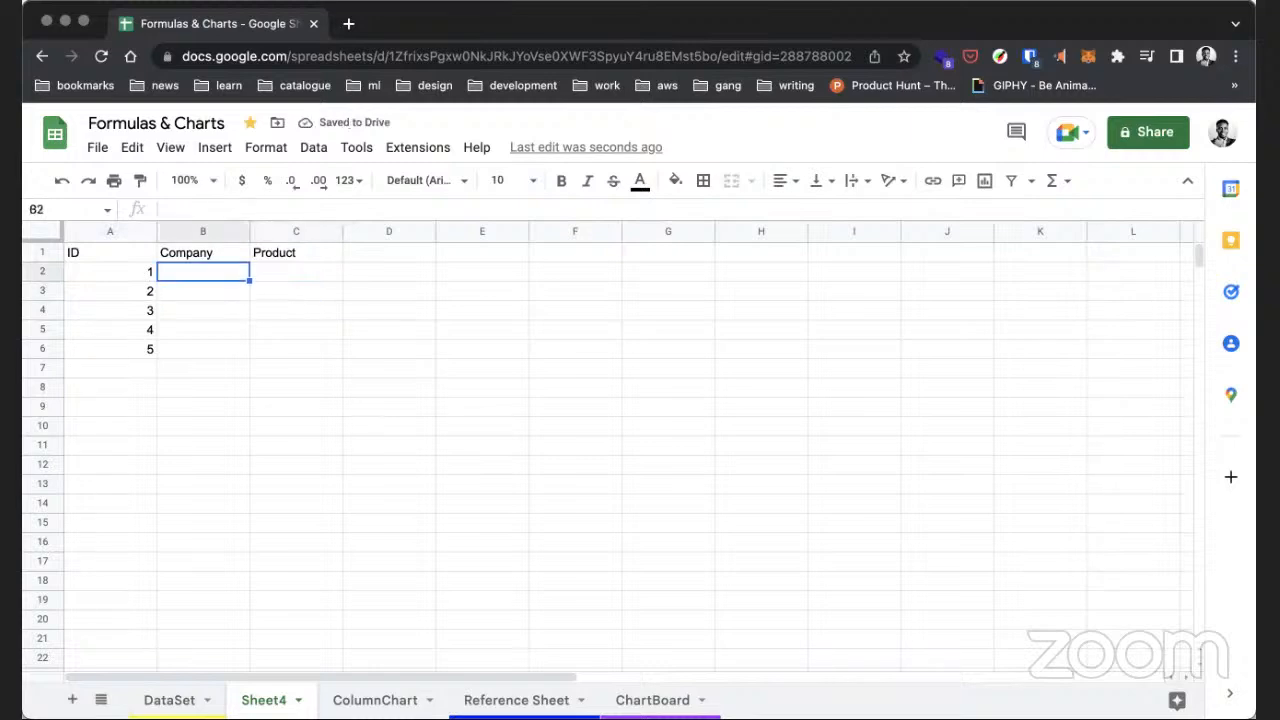
{"action": "type", "text": "Google"}
{"action": "key", "text": "Return"}
{"action": "type", "text": "Apple"}
{"action": "key", "text": "Return"}
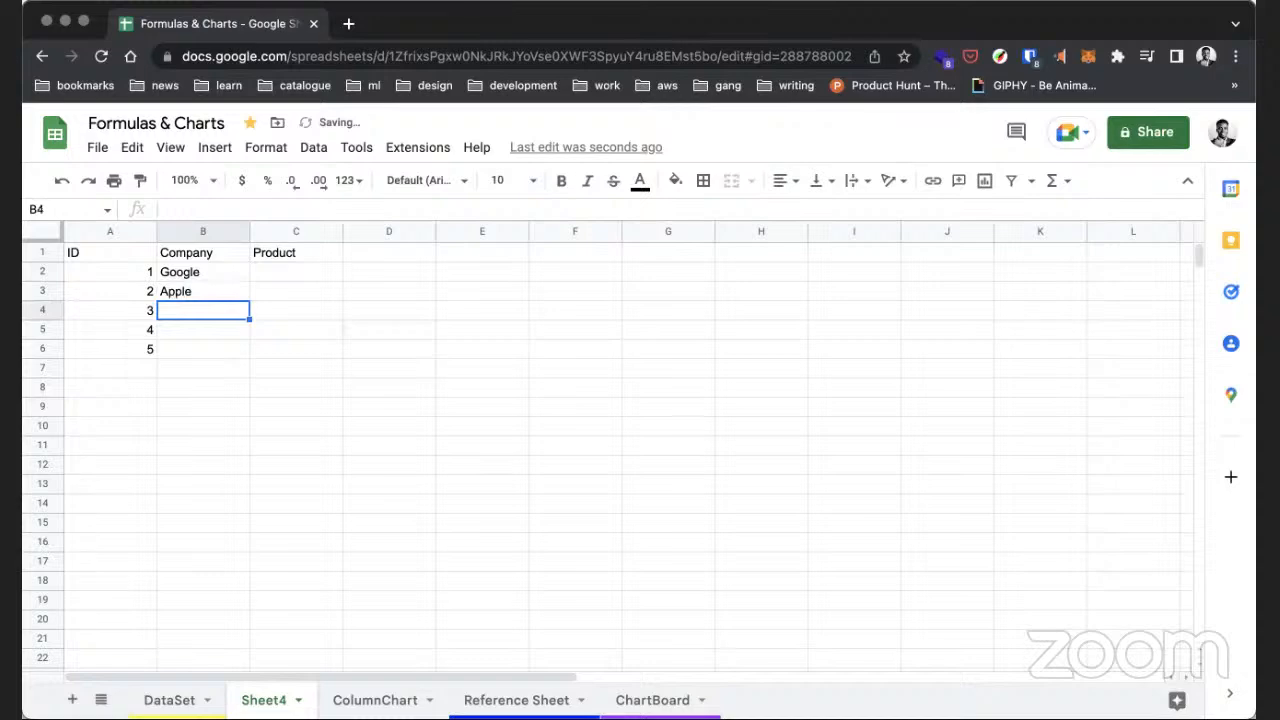
{"action": "type", "text": "Facebook"}
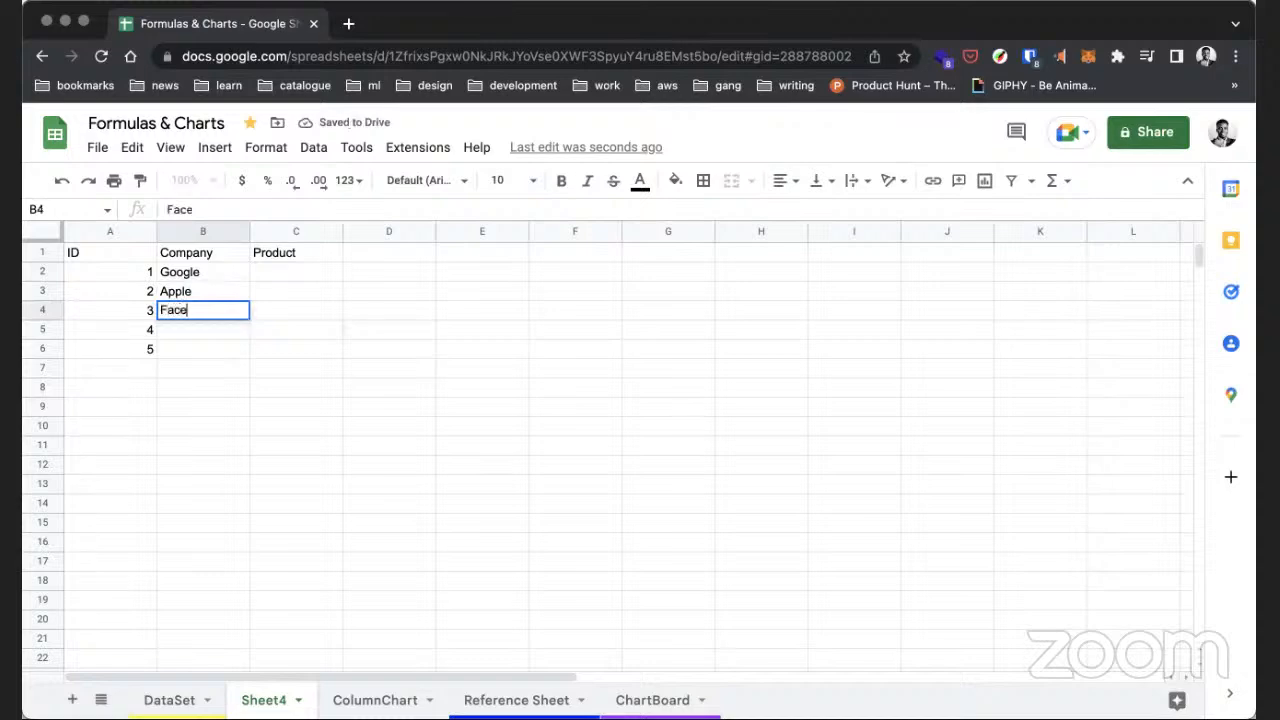
{"action": "key", "text": "Tab"}
- Copy Apple from B3 into B5 and Facebook from B4 into B6 to complete the Company column
{"action": "key", "text": "Left"}
{"action": "key", "text": "Up"}
{"action": "key", "text": "super+c"}
{"action": "key", "text": "Down"}
{"action": "key", "text": "Down"}
{"action": "type", "text": "v"}
{"action": "key", "text": "Up"}
{"action": "key", "text": "Up"}
{"action": "key", "text": "Down"}
{"action": "key", "text": "super+v"}
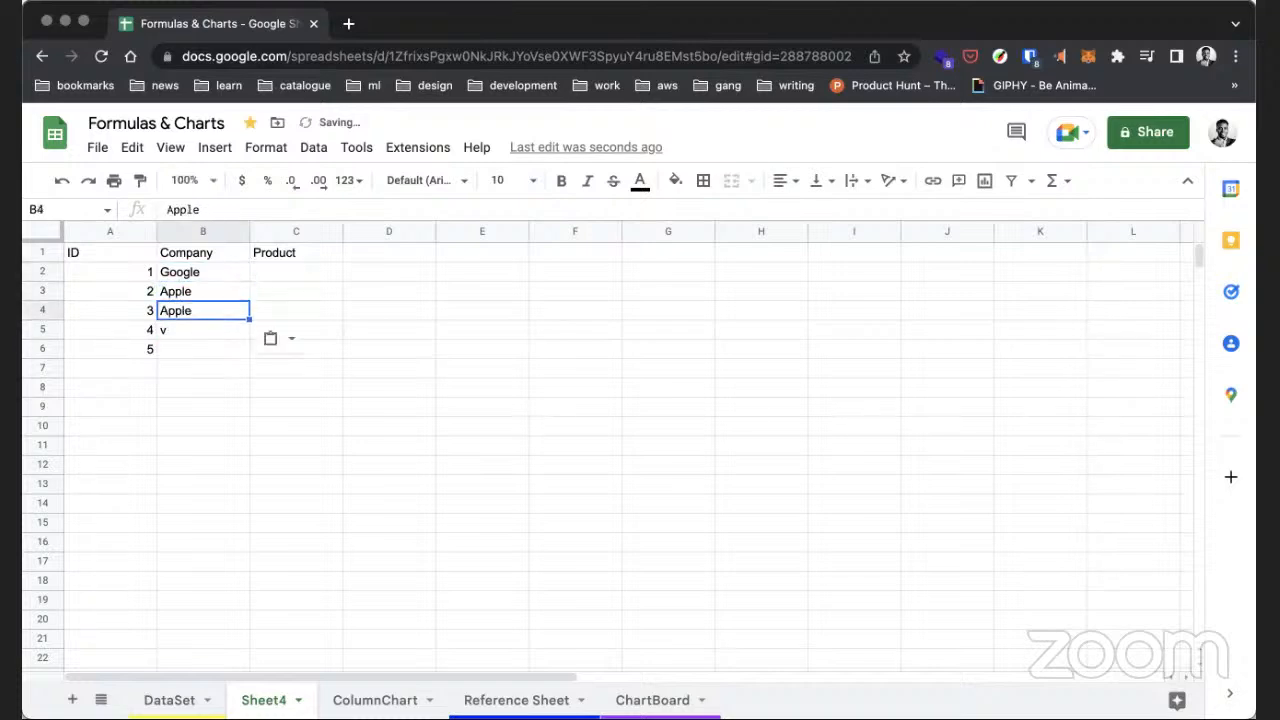
{"action": "key", "text": "super+z"}
{"action": "key", "text": "Down"}
{"action": "key", "text": "super+v"}
{"action": "key", "text": "Up"}
{"action": "key", "text": "super+c"}
{"action": "key", "text": "Down"}
{"action": "key", "text": "Down"}
{"action": "key", "text": "super+v"}
- Enter Chrome as Google's product in C2
{"action": "key", "text": "Right"}
{"action": "key", "text": "Up"}
{"action": "key", "text": "Up"}
{"action": "key", "text": "Up"}
{"action": "key", "text": "Up"}
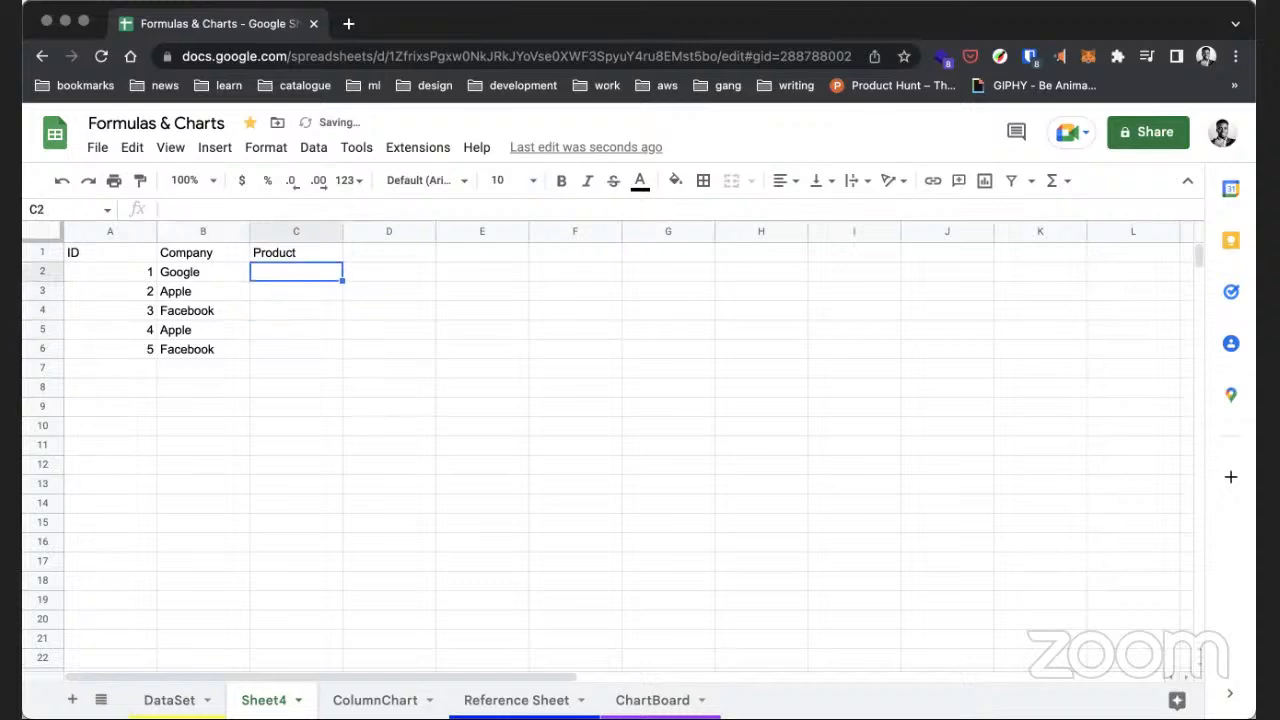
{"action": "type", "text": "Faceb"}
{"action": "key", "text": "BackSpace"}
{"action": "key", "text": "BackSpace"}
{"action": "key", "text": "BackSpace"}
{"action": "key", "text": "BackSpace"}
{"action": "key", "text": "BackSpace"}
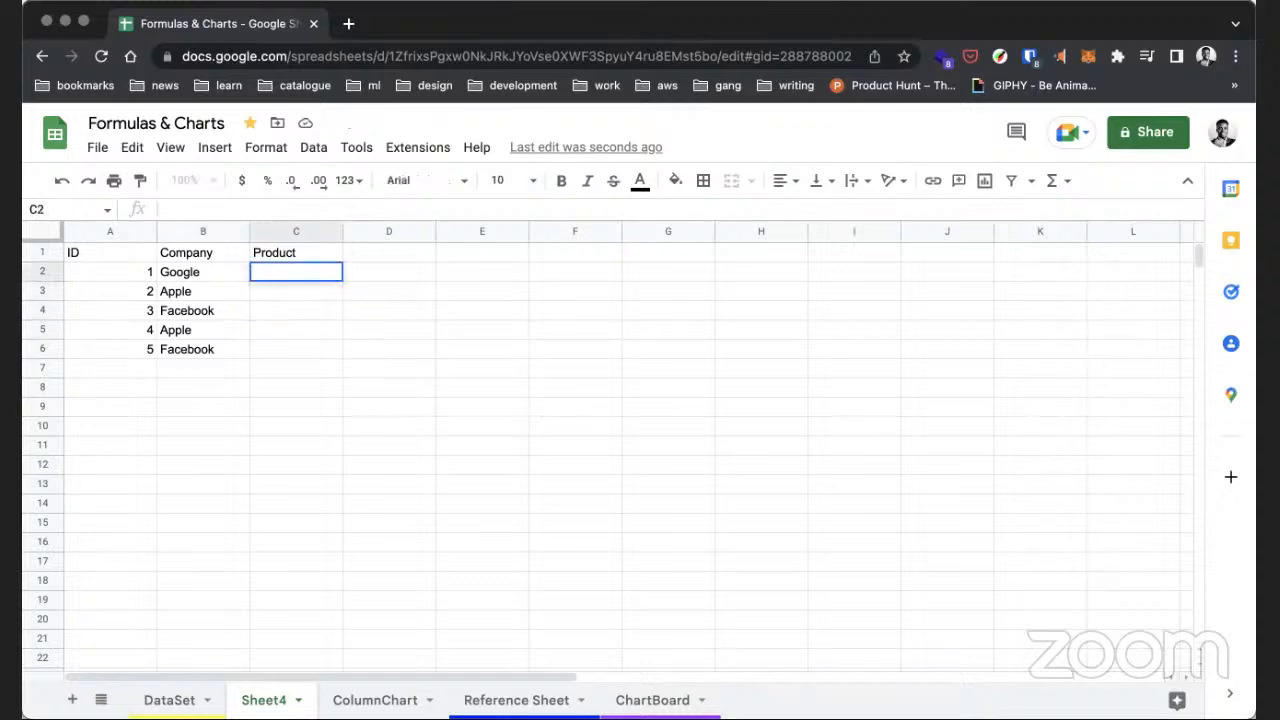
{"action": "type", "text": "Chrome"}
{"action": "key", "text": "Return"}
- Enter the products Ipad in C3 and Instagram in C4
{"action": "key", "text": "Left"}
{"action": "key", "text": "Right"}
{"action": "type", "text": "Ipad"}
{"action": "key", "text": "Tab"}
{"action": "key", "text": "Return"}
{"action": "type", "text": "Facebook"}
{"action": "key", "text": "super+a"}
{"action": "type", "text": "Instag"}
{"action": "key", "text": "BackSpace"}
{"action": "type", "text": "gram"}
{"action": "key", "text": "Return"}
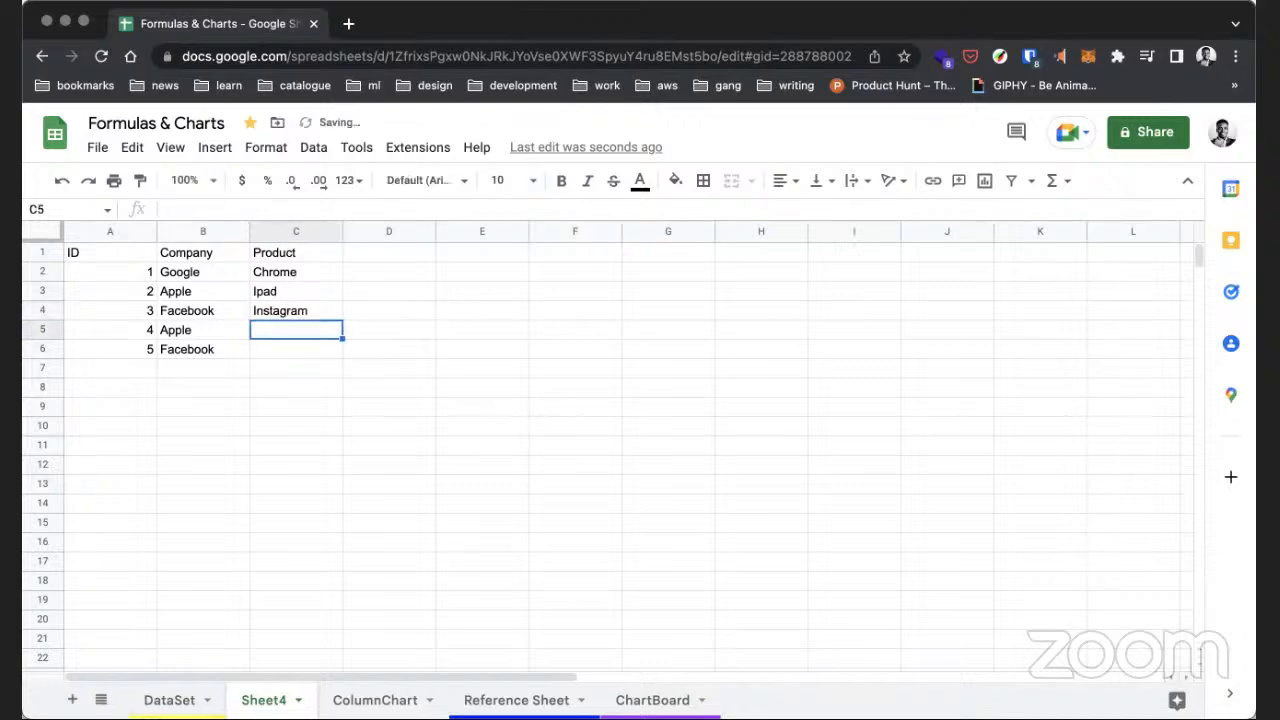
- Complete the Product column with Iphone in C5 and Whatsapp in C6
{"action": "type", "text": "Iphone"}
{"action": "key", "text": "Tab"}
{"action": "key", "text": "Left"}
{"action": "key", "text": "Down"}
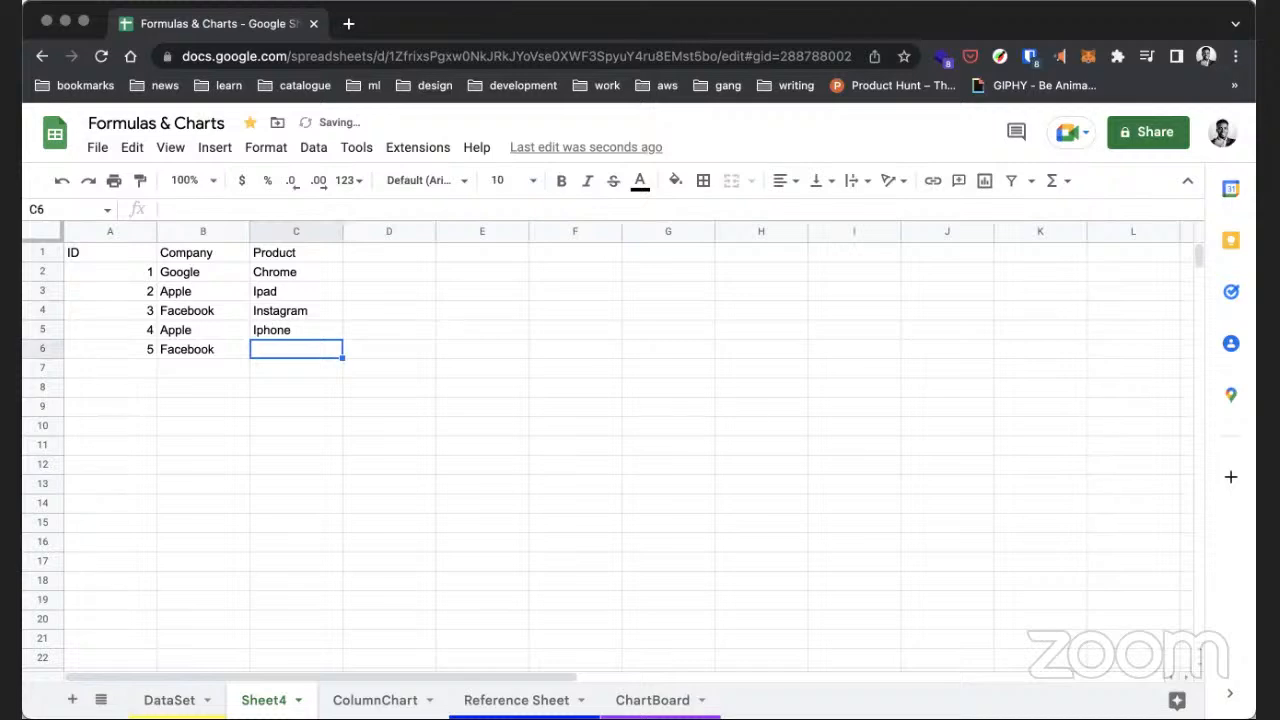
{"action": "type", "text": "Faceb"}
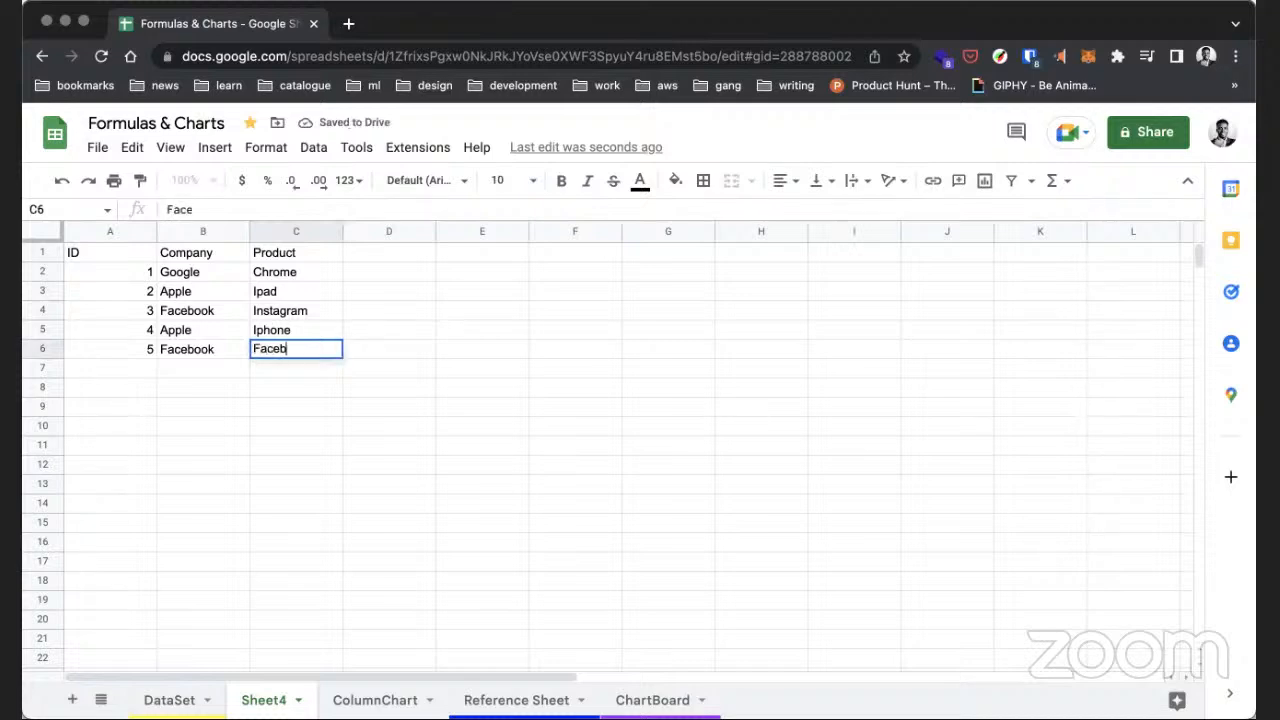
{"action": "key", "text": "BackSpace"}
{"action": "key", "text": "BackSpace"}
{"action": "key", "text": "BackSpace"}
{"action": "key", "text": "BackSpace"}
{"action": "key", "text": "BackSpace"}
{"action": "type", "text": "Whatsapp"}
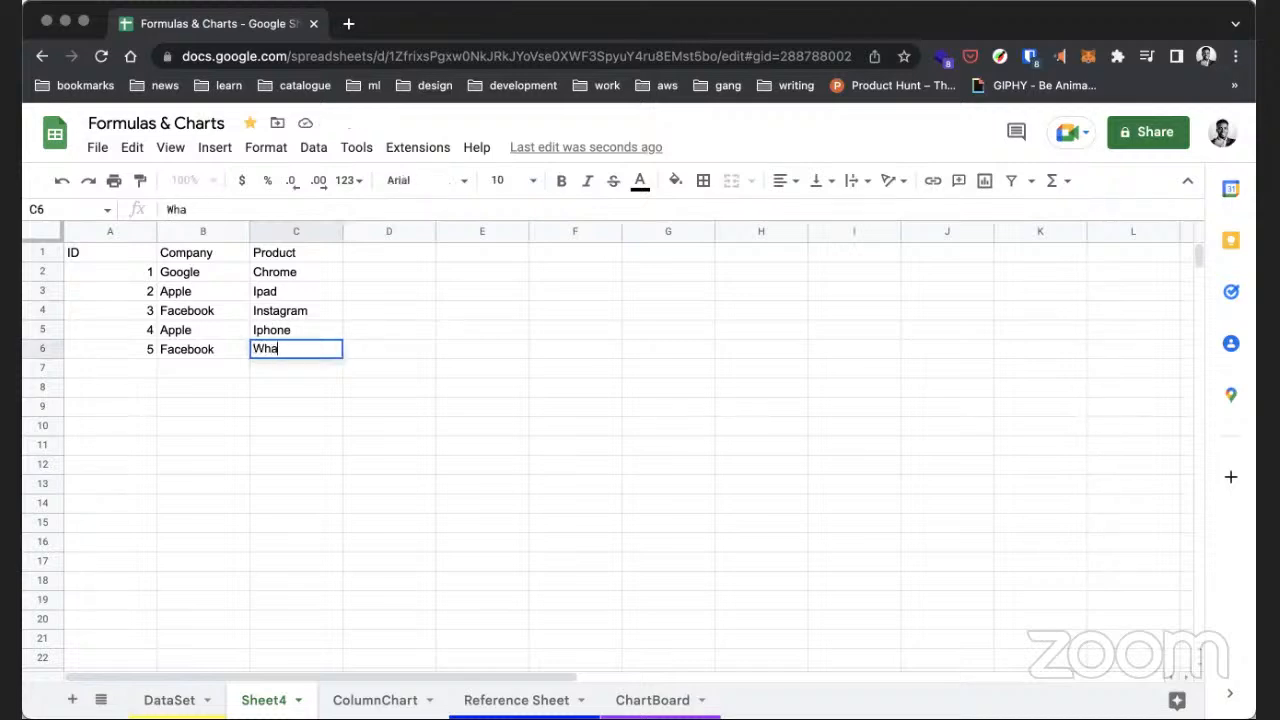
{"action": "key", "text": "Right"}
- Narrow the ID column to fit its contents and freeze the header row
{"action": "key", "text": "Up"}
{"action": "key", "text": "Up"}
{"action": "key", "text": "Up"}
{"action": "key", "text": "Left"}
{"action": "key", "text": "Left"}
{"action": "key", "text": "Up"}
{"action": "key", "text": "Left"}
{"action": "left_click_drag", "start_coordinate": [157, 230], "coordinate": [41, 262]}
- Make the ID, Company and Product headers in row 1 bold
{"action": "left_click", "coordinate": [41, 249]}
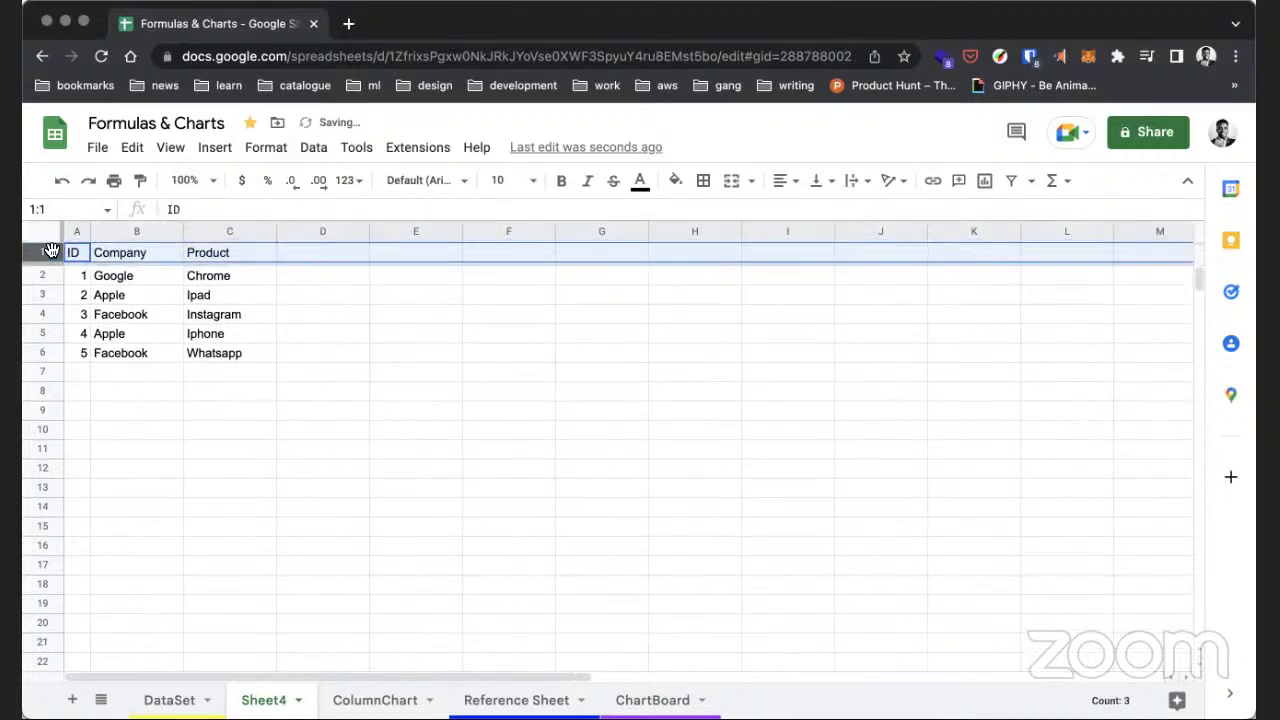
{"action": "key", "text": "ctrl+b"}
{"action": "left_click", "coordinate": [203, 300]}
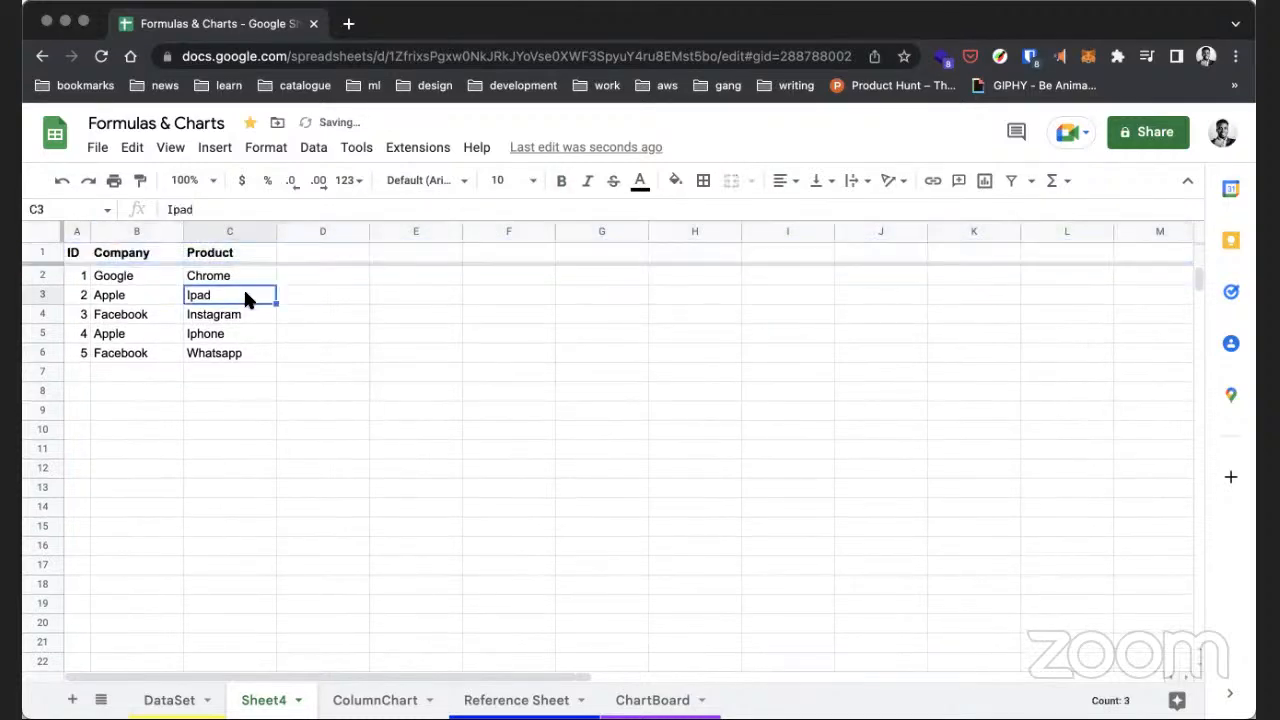
{"action": "left_click", "coordinate": [303, 273]}
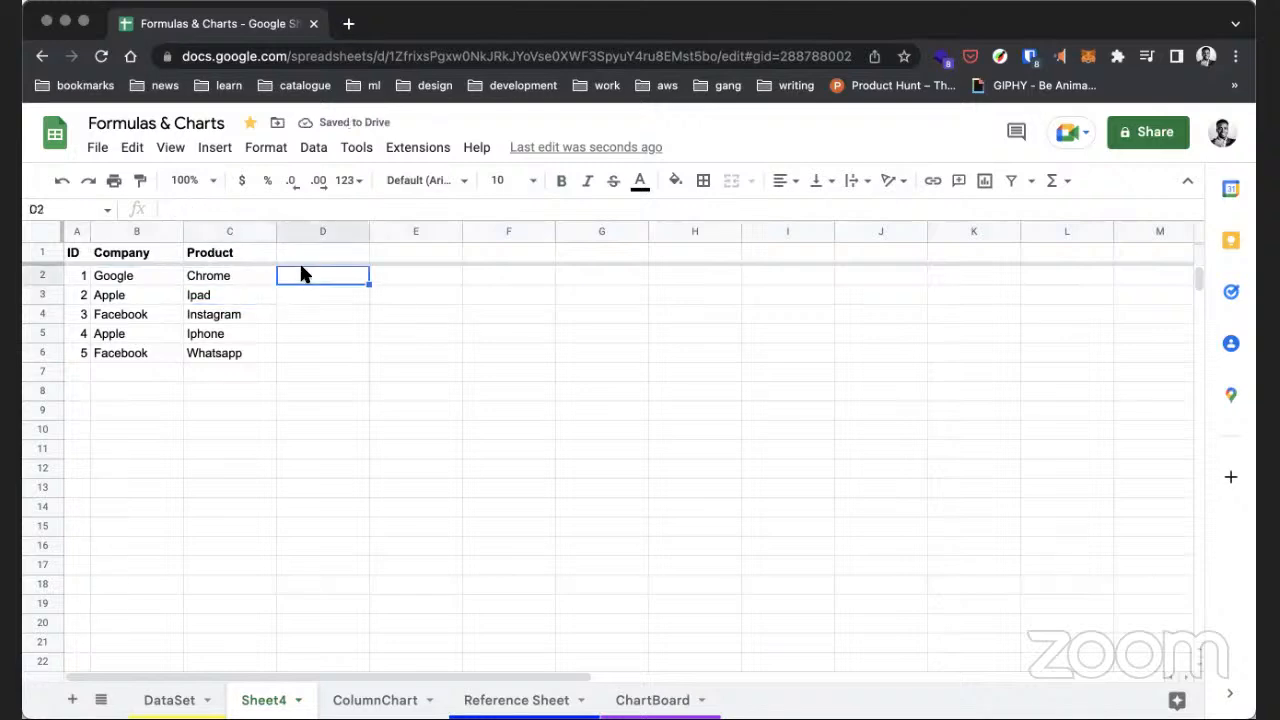
{"action": "left_click", "coordinate": [397, 391]}
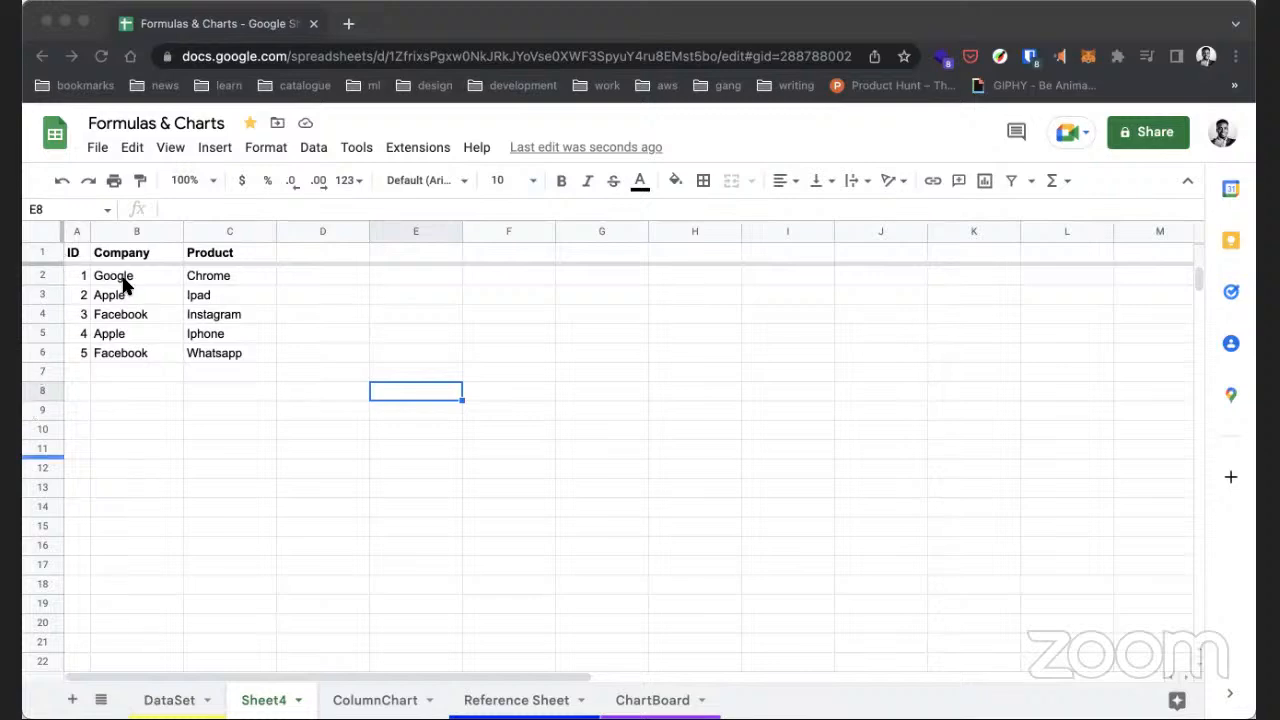
- Start a VLOOKUP formula in D8 with A2 as the search key
{"action": "left_click", "coordinate": [341, 385]}
{"action": "left_click", "coordinate": [341, 383]}
{"action": "type", "text": "="}
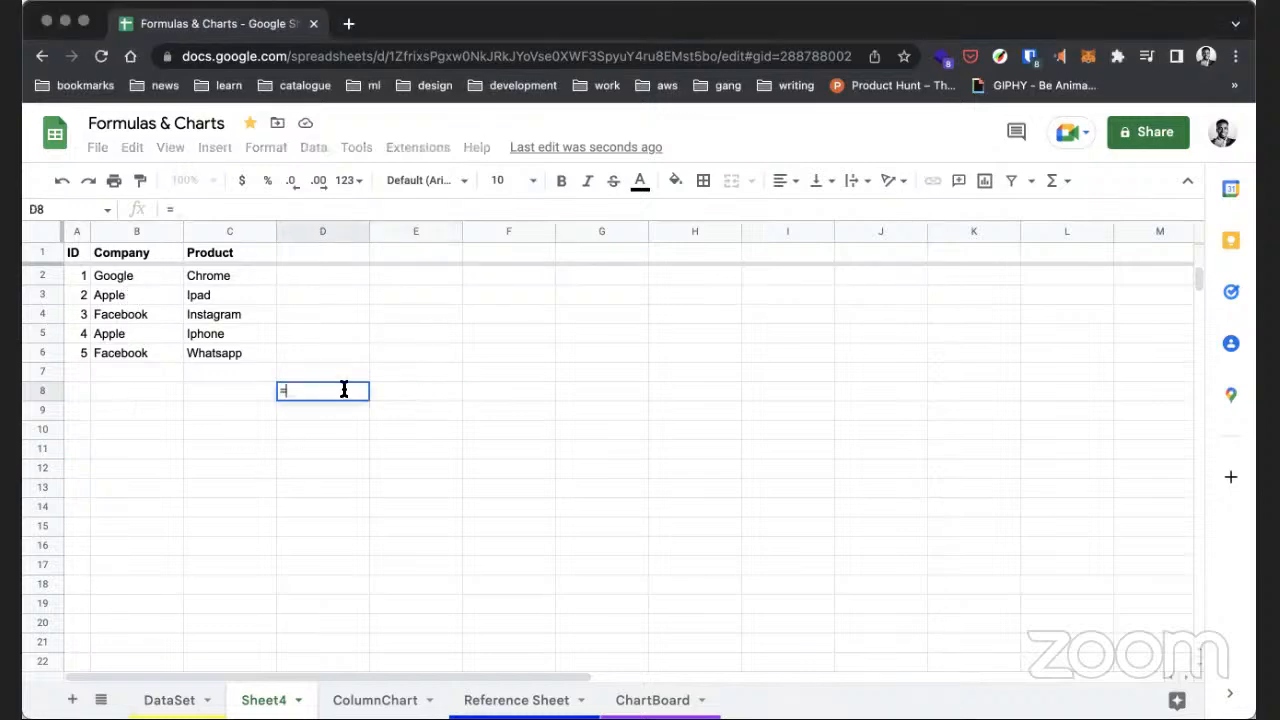
{"action": "type", "text": "vloo"}
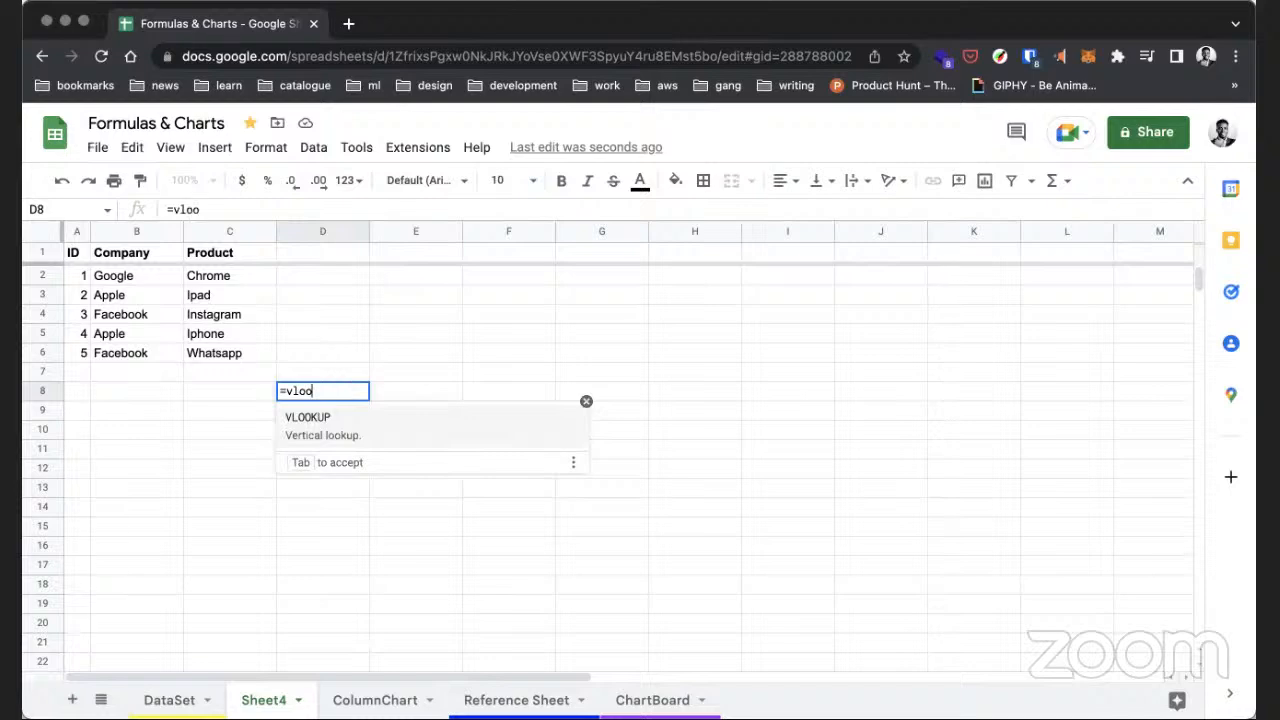
{"action": "key", "text": "Tab"}
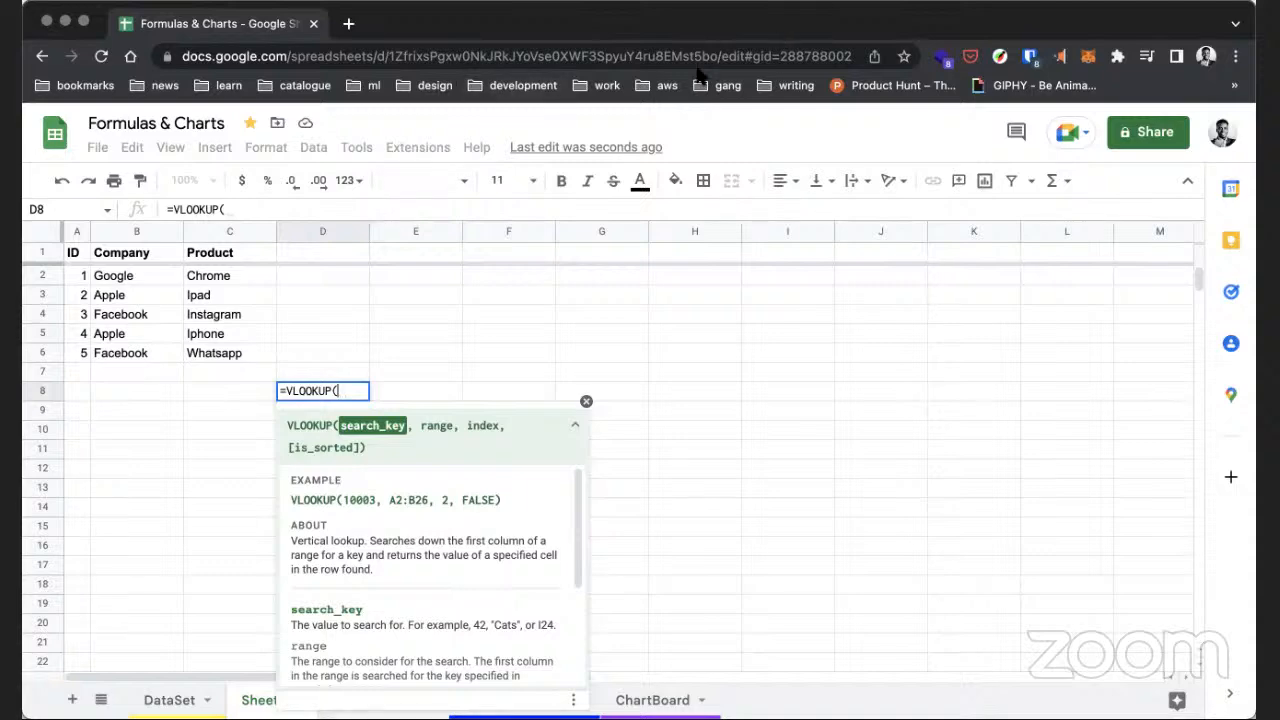
{"action": "key", "text": "super+Tab"}
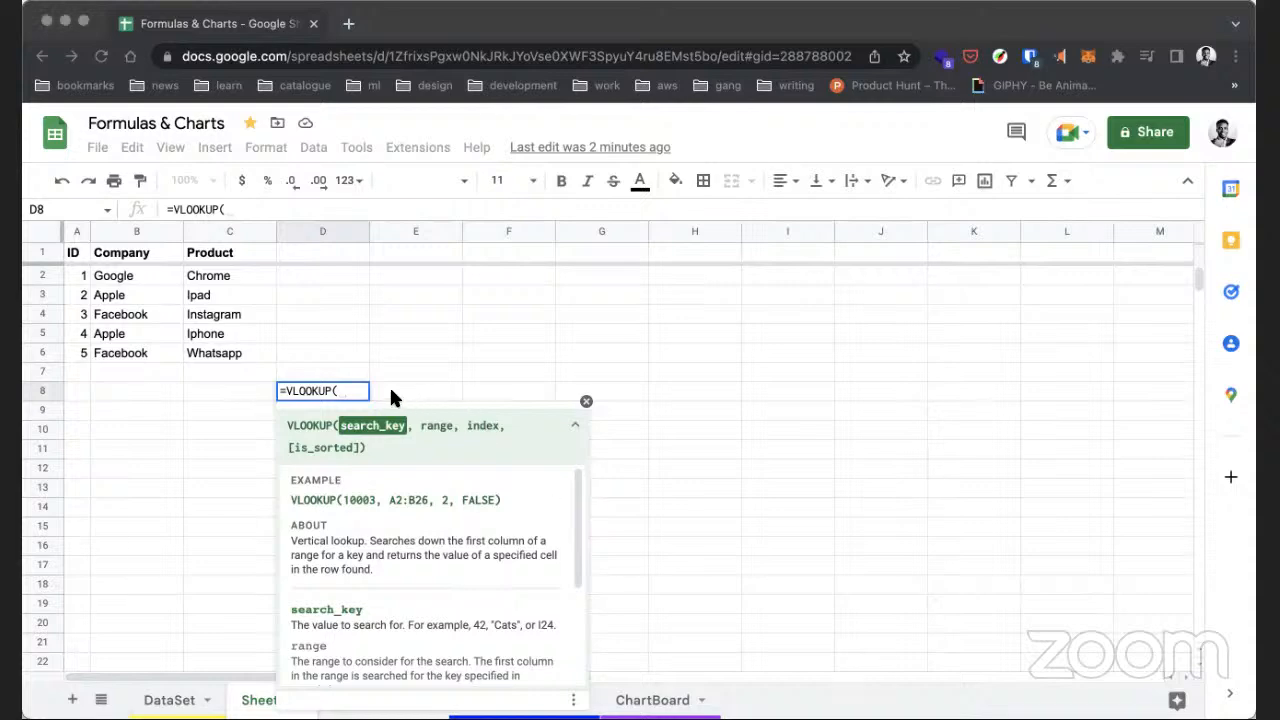
{"action": "left_click", "coordinate": [347, 389]}
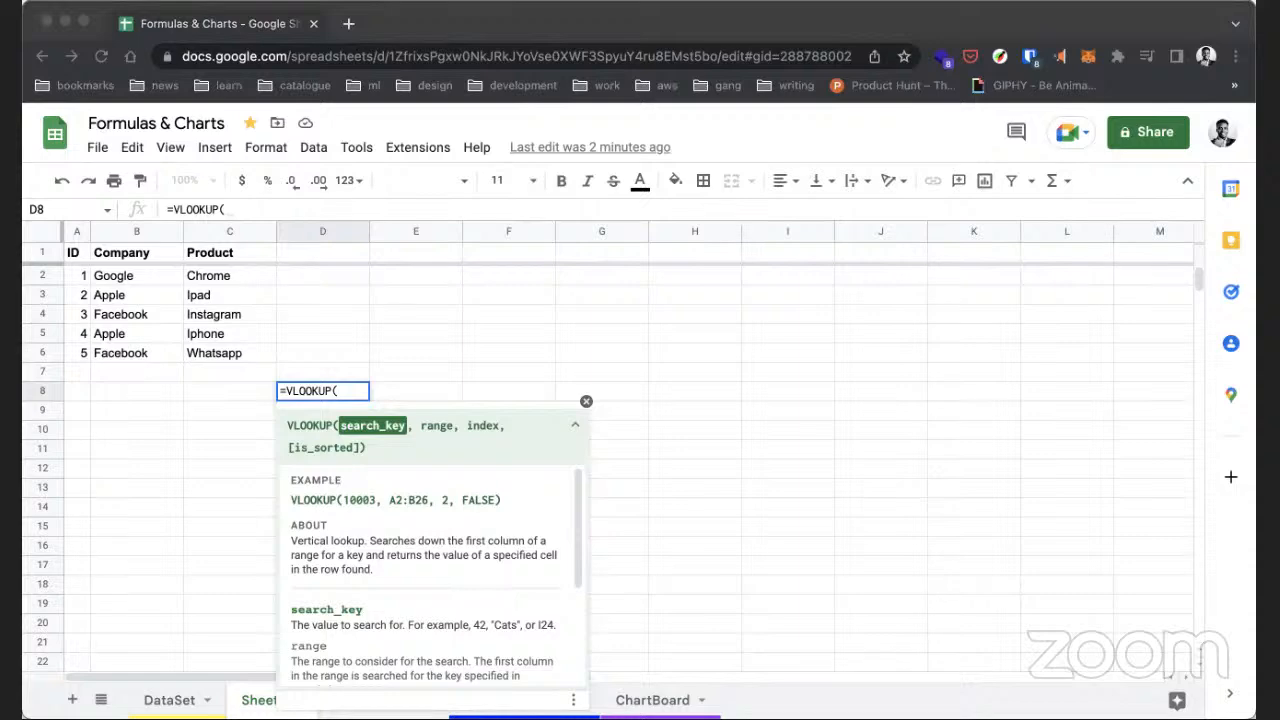
{"action": "left_click", "coordinate": [345, 390]}
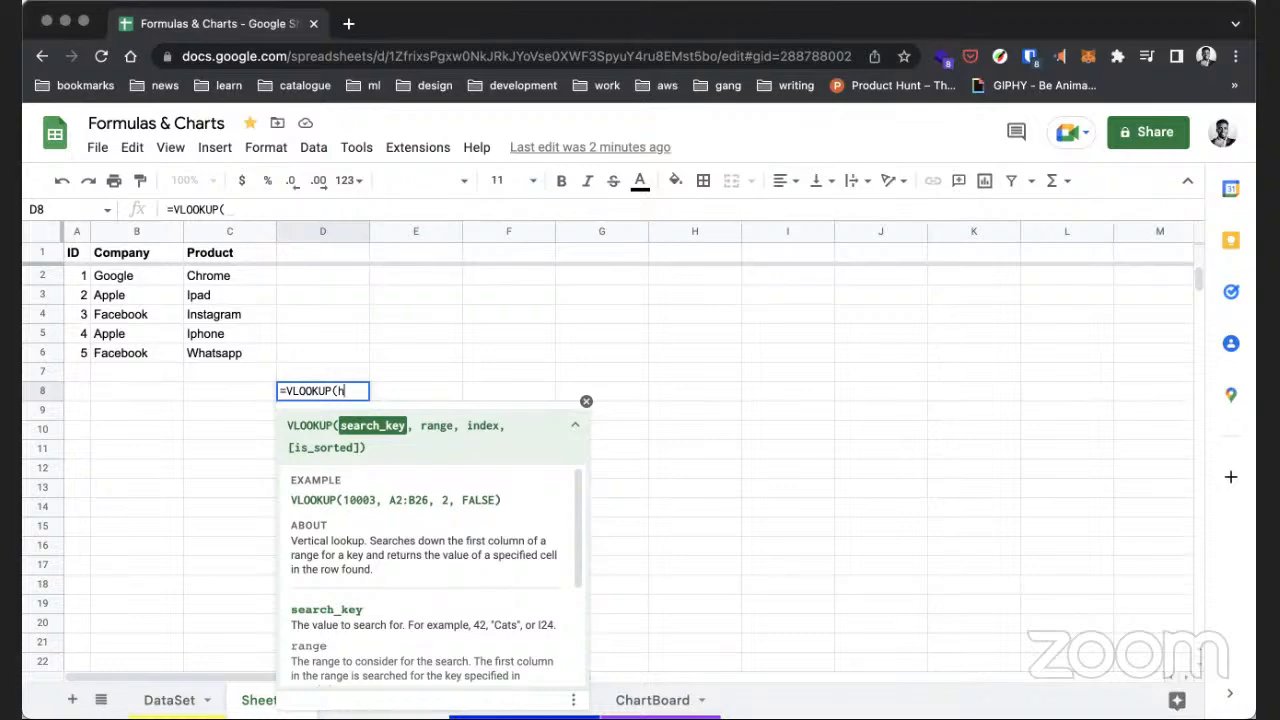
{"action": "type", "text": "h"}
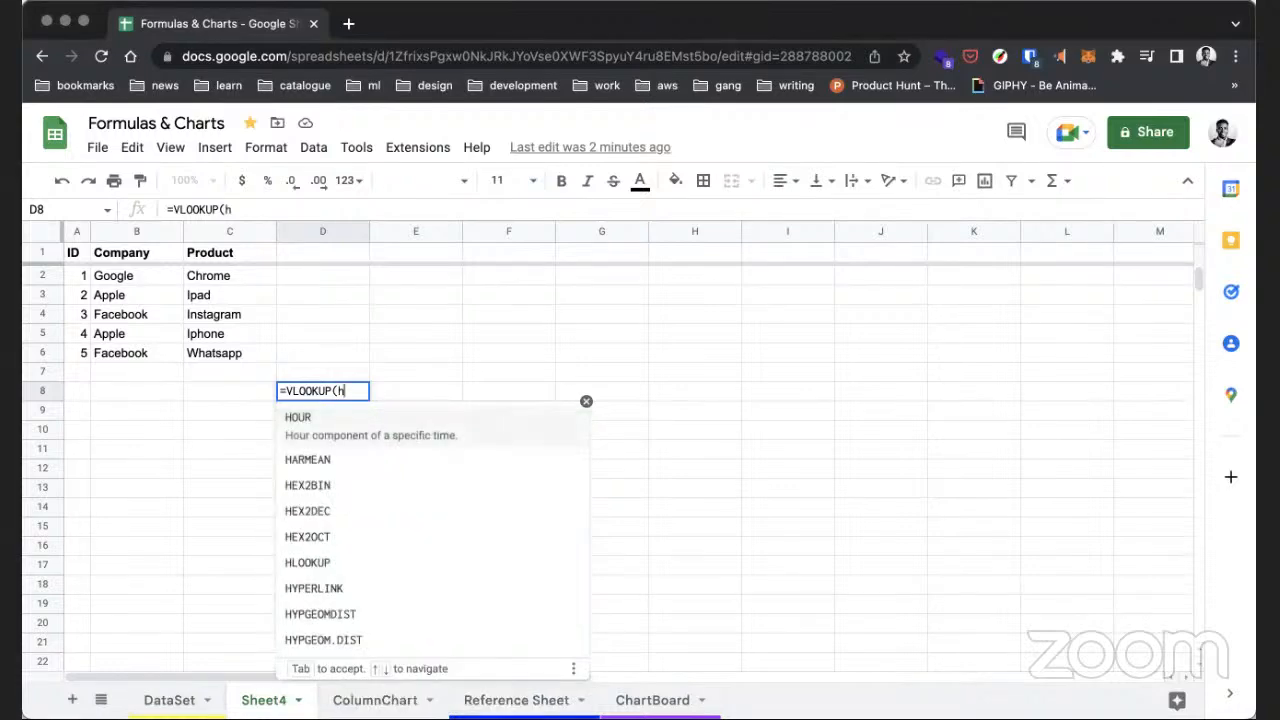
{"action": "key", "text": "BackSpace"}
{"action": "type", "text": "A"}
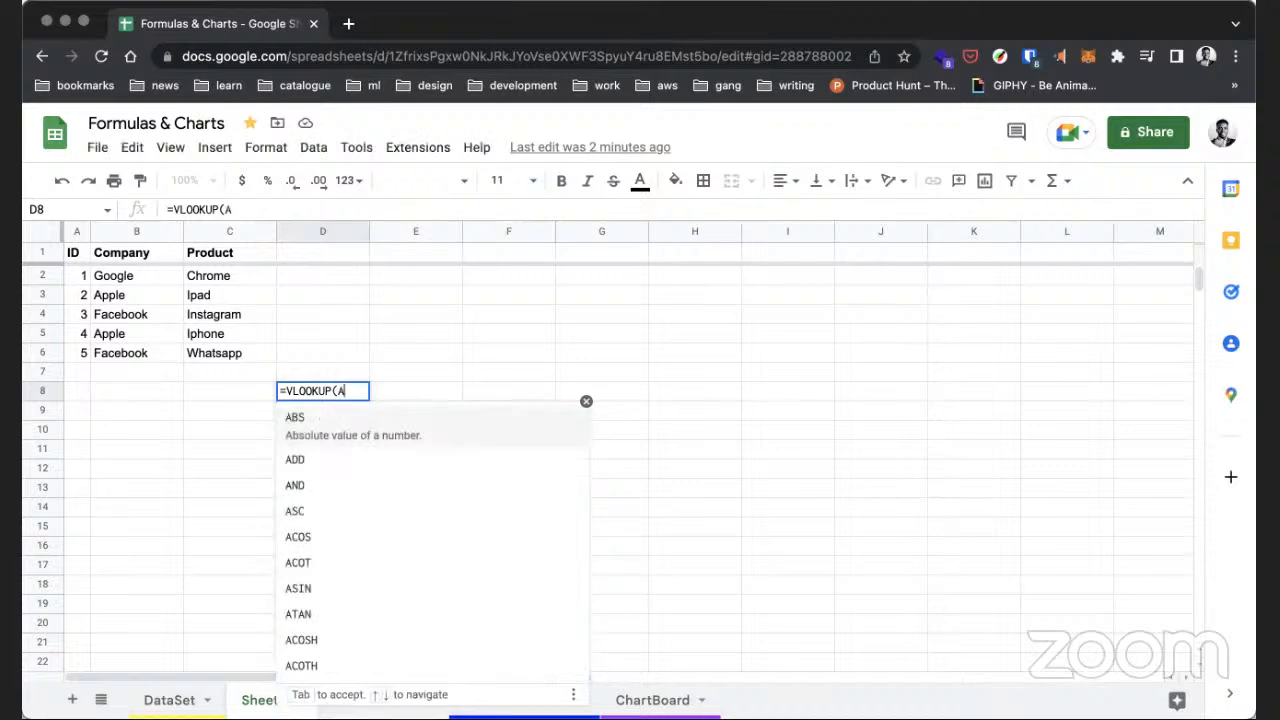
{"action": "type", "text": "2"}
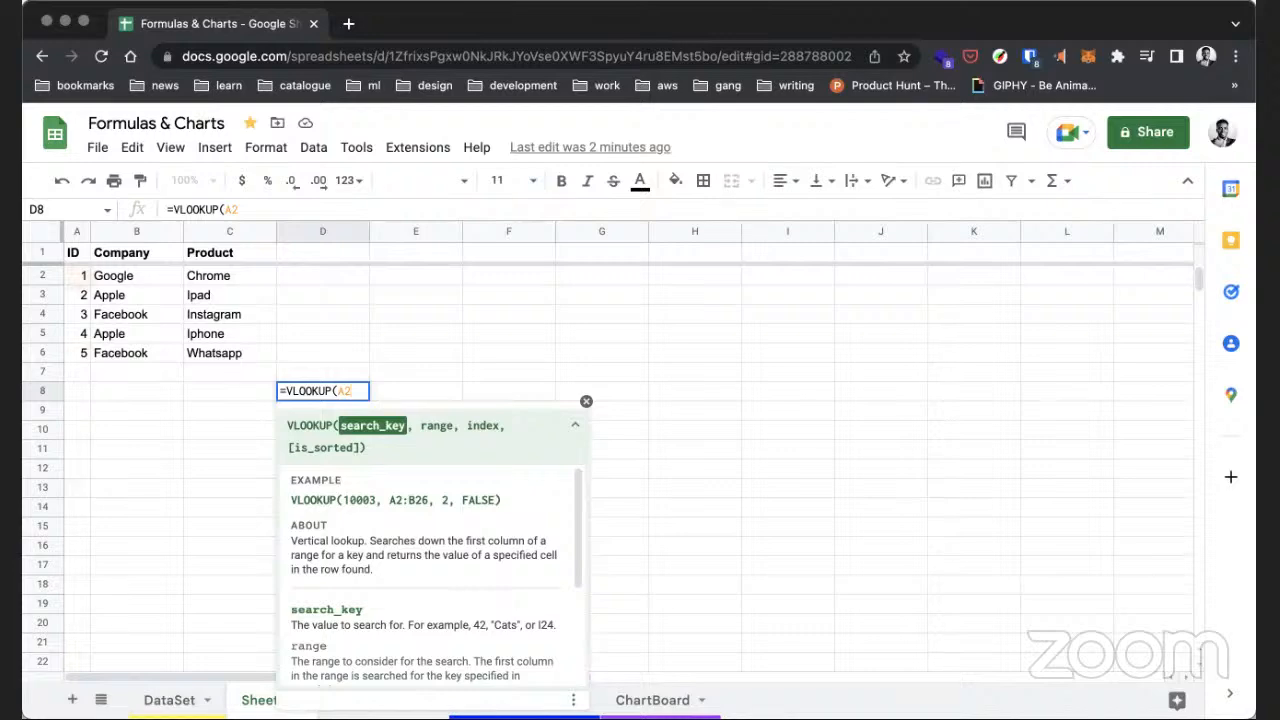
{"action": "type", "text": ","}
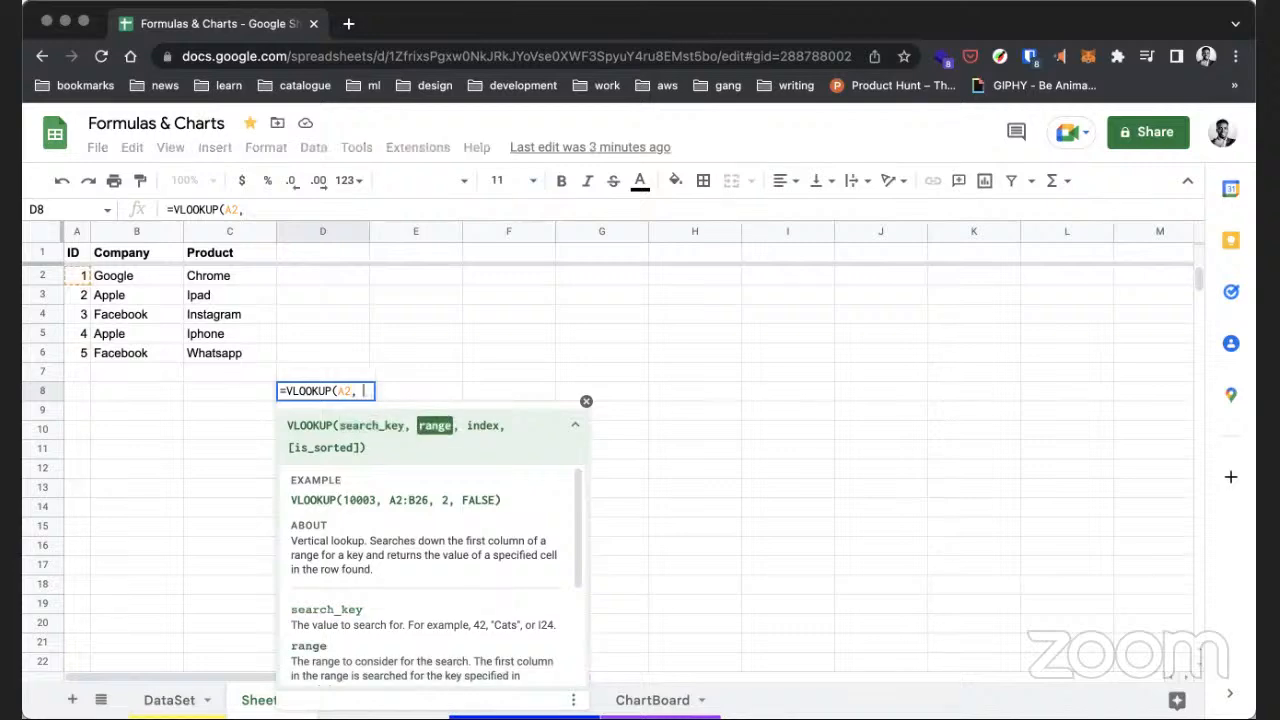
- Complete the VLOOKUP in D8 with range A2:C6, column index 2 and false for the sorted option
{"action": "type", "text": " A2"}
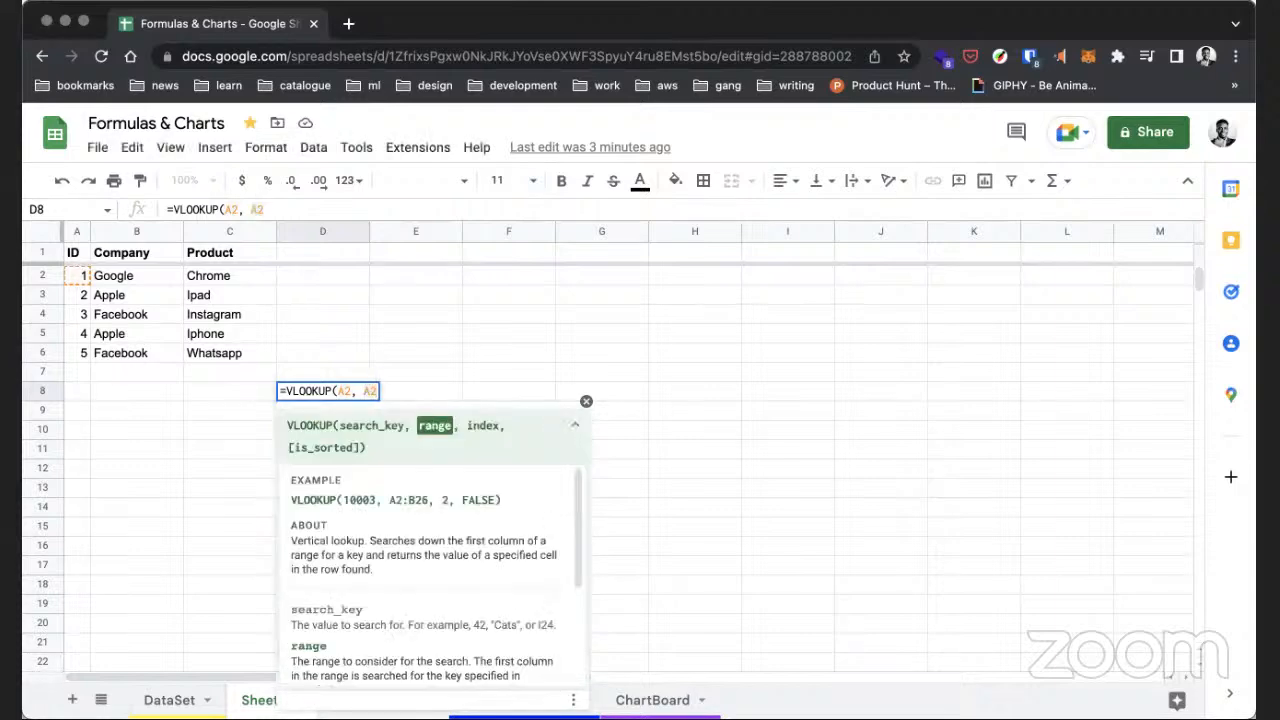
{"action": "type", "text": ":"}
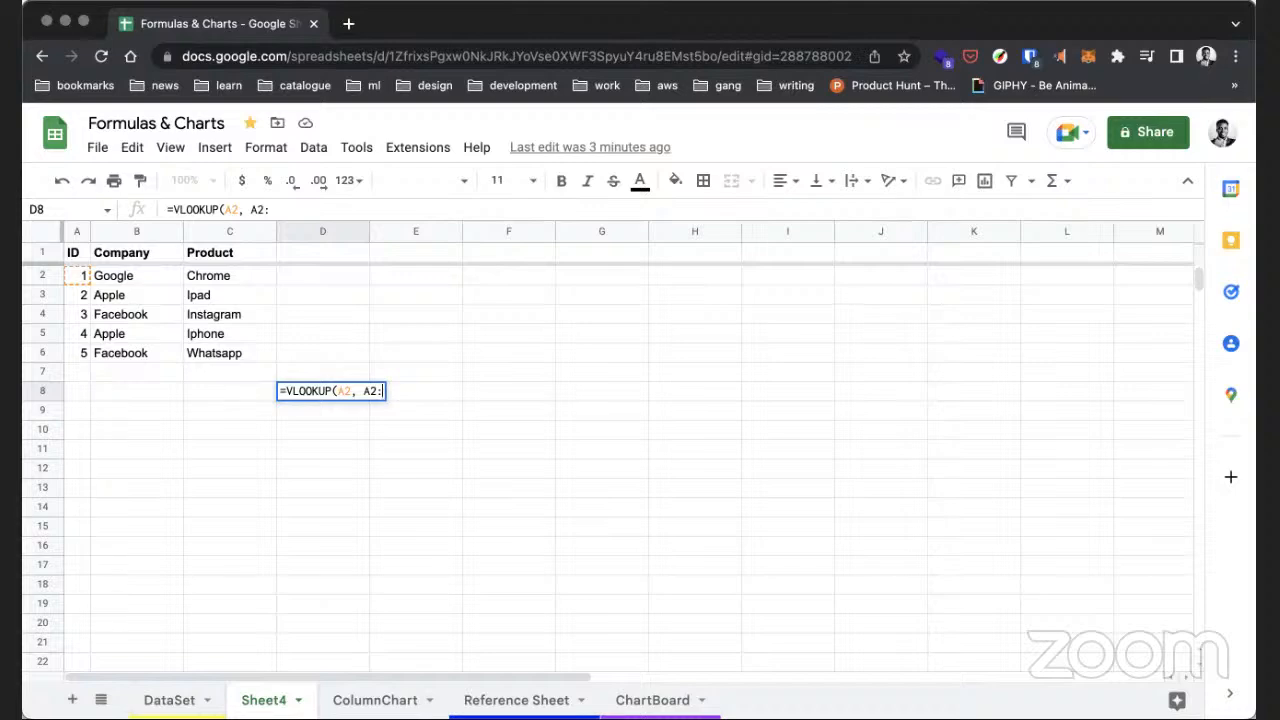
{"action": "type", "text": "c"}
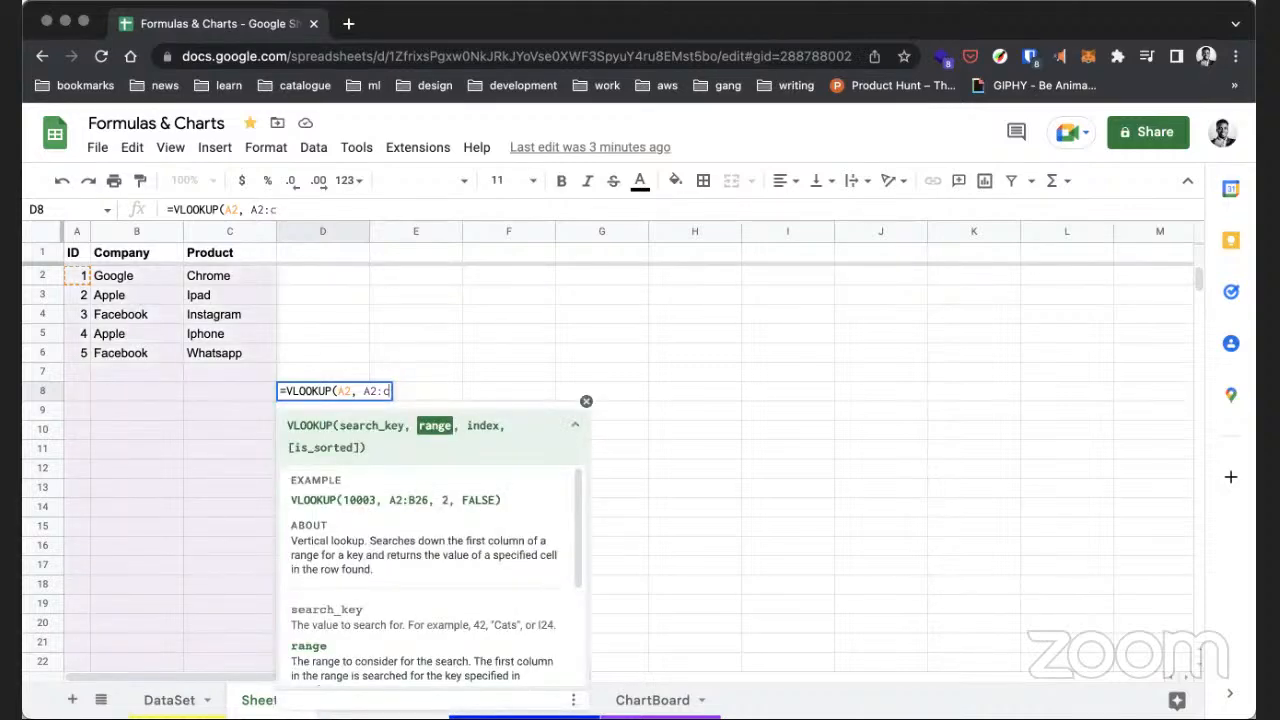
{"action": "type", "text": "6"}
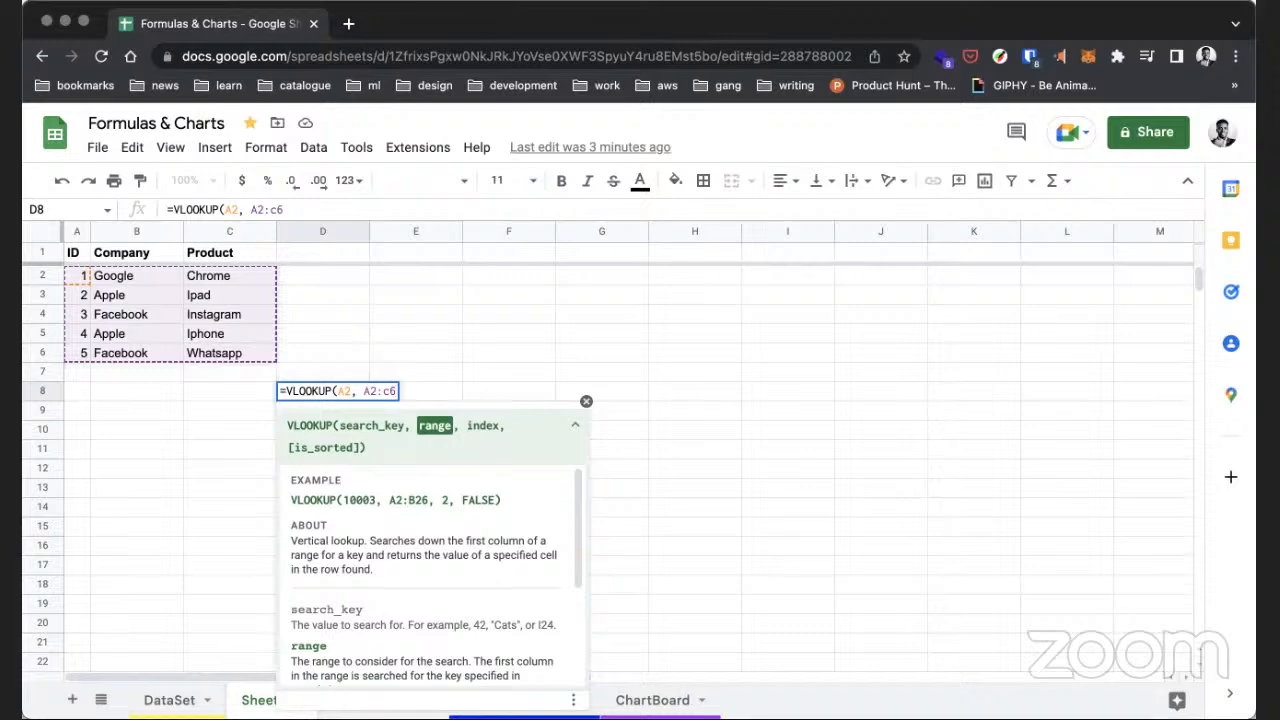
{"action": "type", "text": ", 2"}
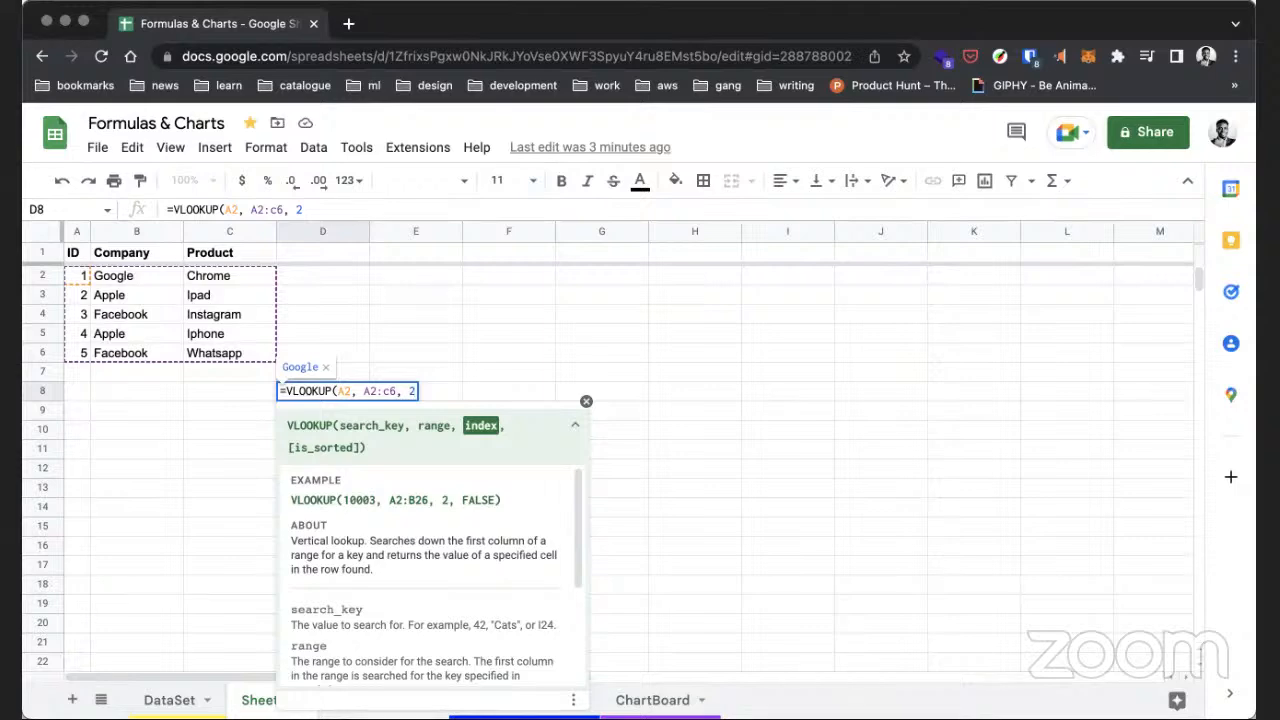
{"action": "type", "text": ", false)"}
{"action": "key", "text": "Return"}
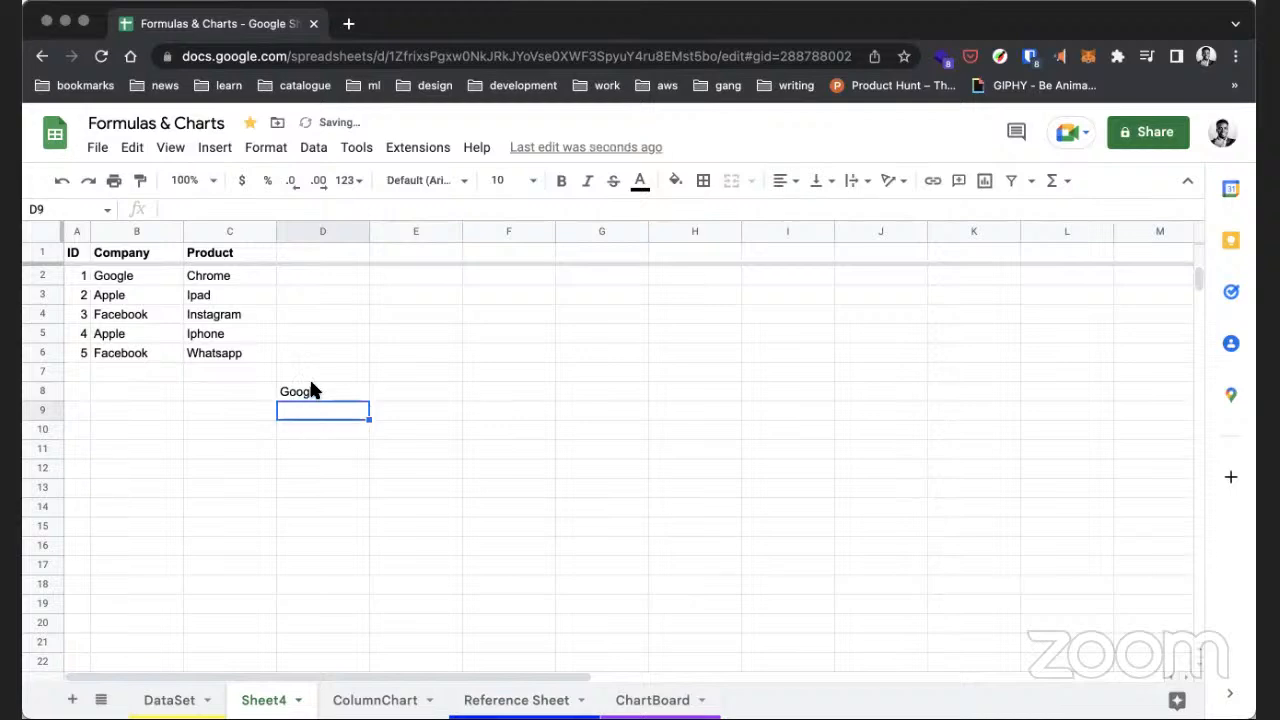
- Try to fill the VLOOKUP formula from D8 down to D12, and undo the fill
{"action": "left_click", "coordinate": [311, 390]}
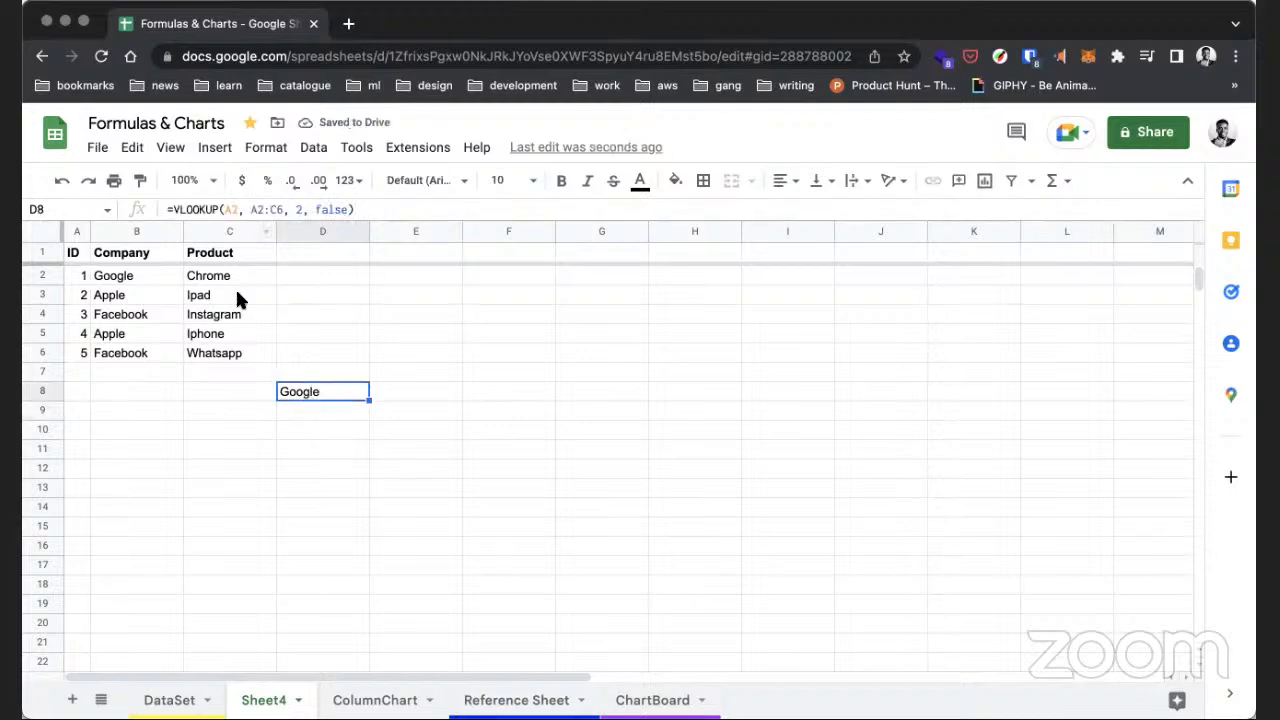
{"action": "left_click", "coordinate": [79, 278]}
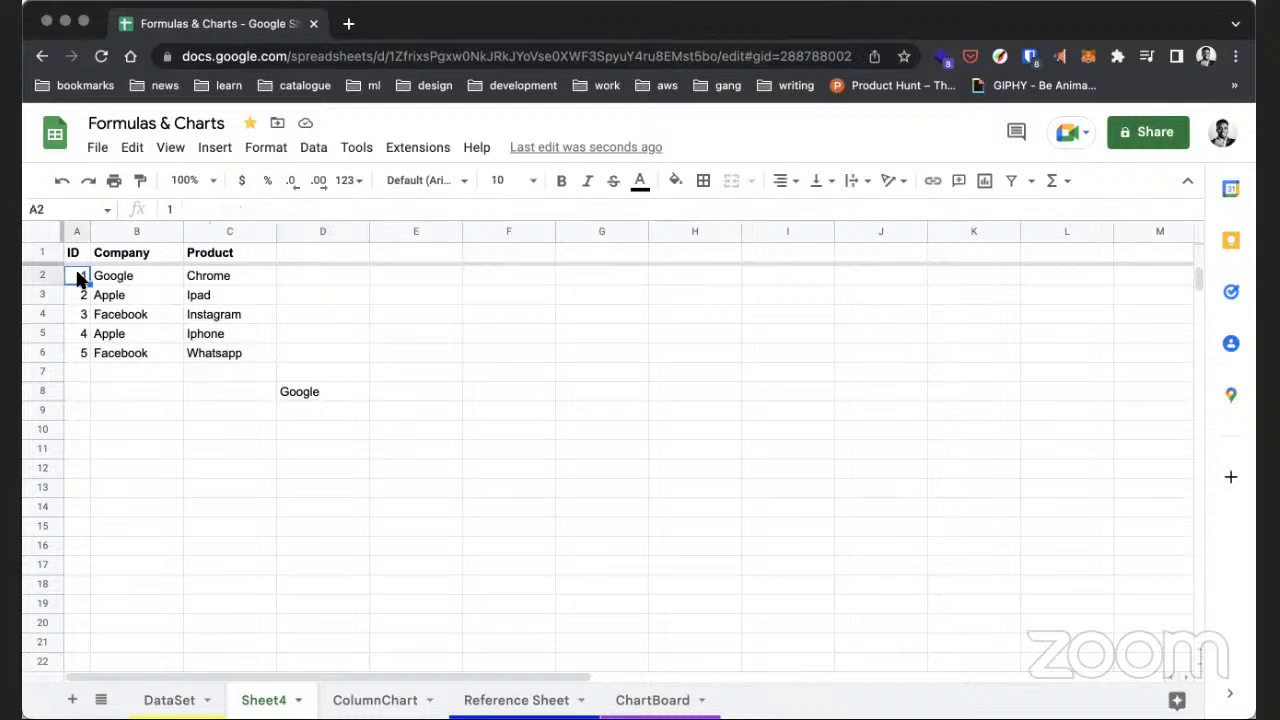
{"action": "left_click", "coordinate": [333, 390]}
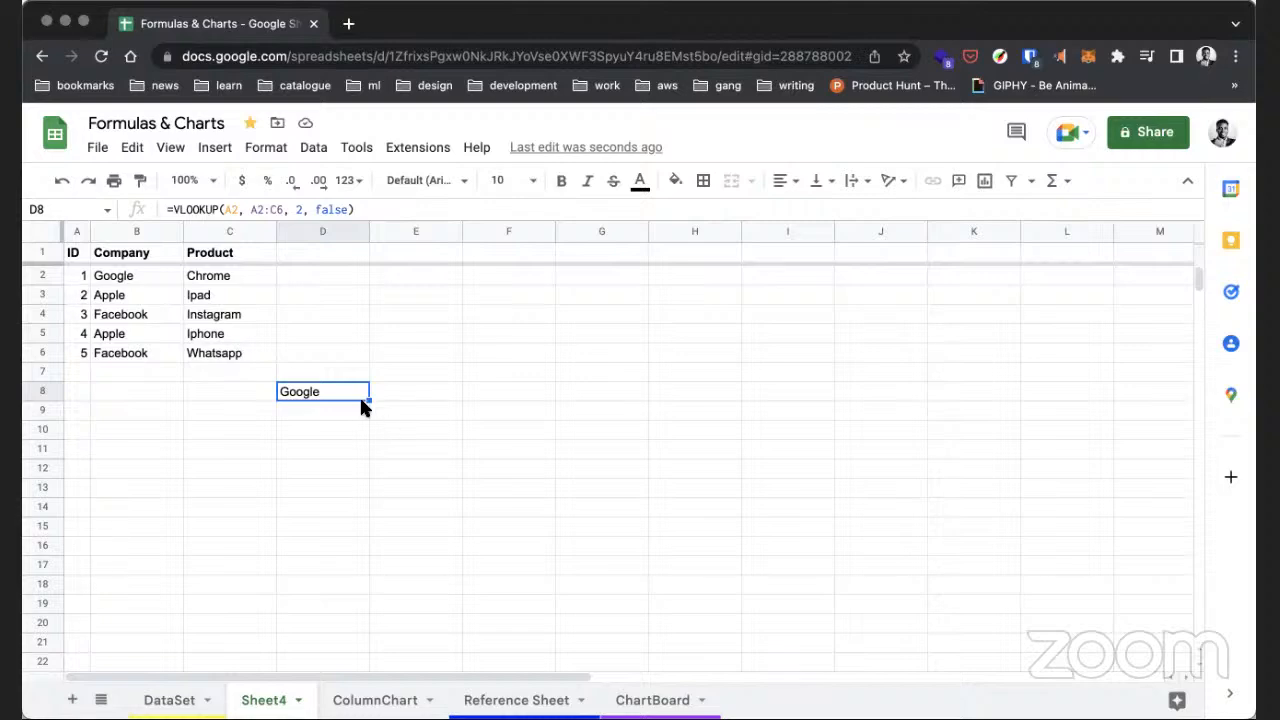
{"action": "left_click_drag", "start_coordinate": [369, 400], "coordinate": [367, 476]}
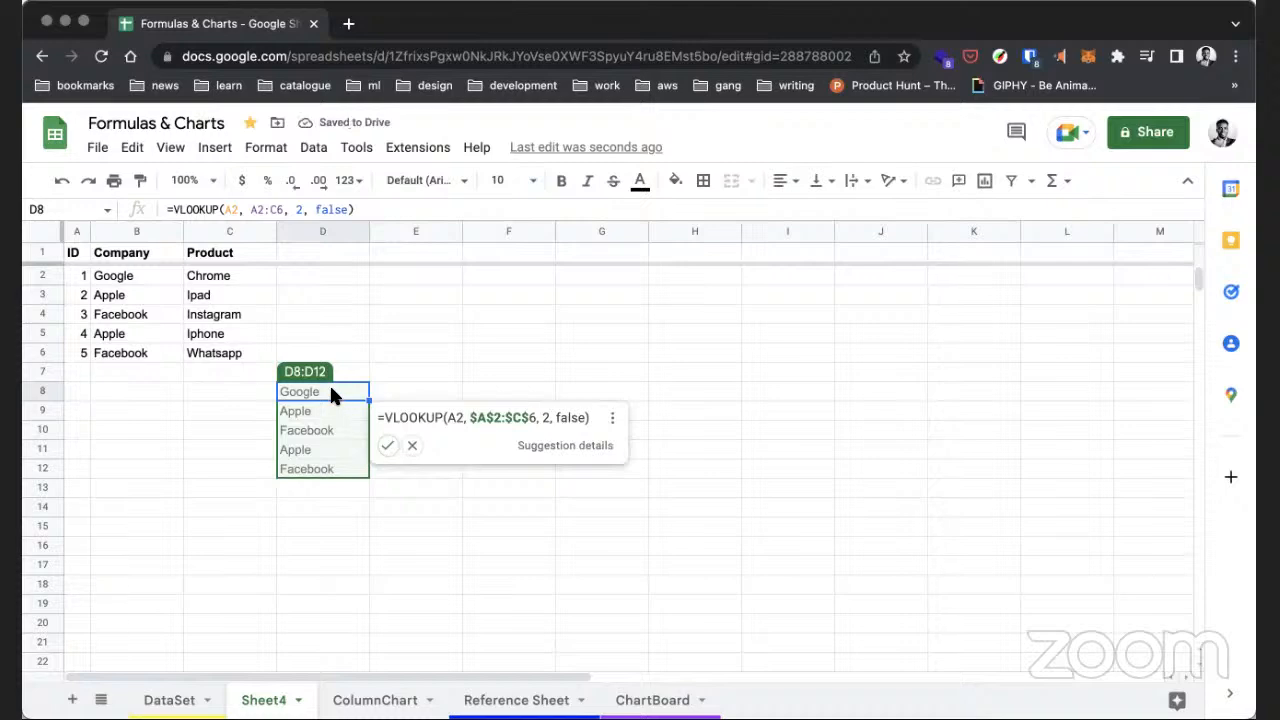
{"action": "key", "text": "super+z"}
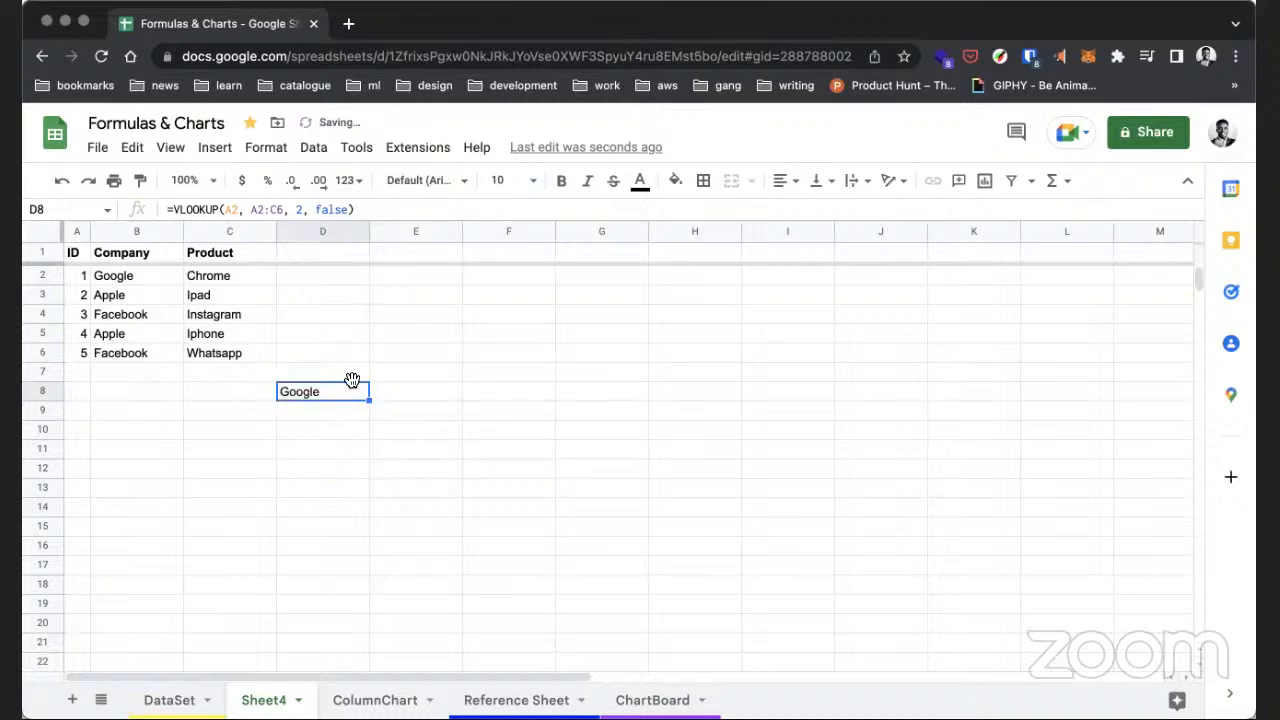
- Move the VLOOKUP formula from D8 to E2, beside the first data row
{"action": "key", "text": "super+c"}
{"action": "left_click", "coordinate": [431, 272]}
{"action": "key", "text": "super+v"}
- Try to fill the VLOOKUP formula from E2 down to E6, undo the fill, and restore the formula in E2
{"action": "left_click_drag", "start_coordinate": [461, 285], "coordinate": [457, 357]}
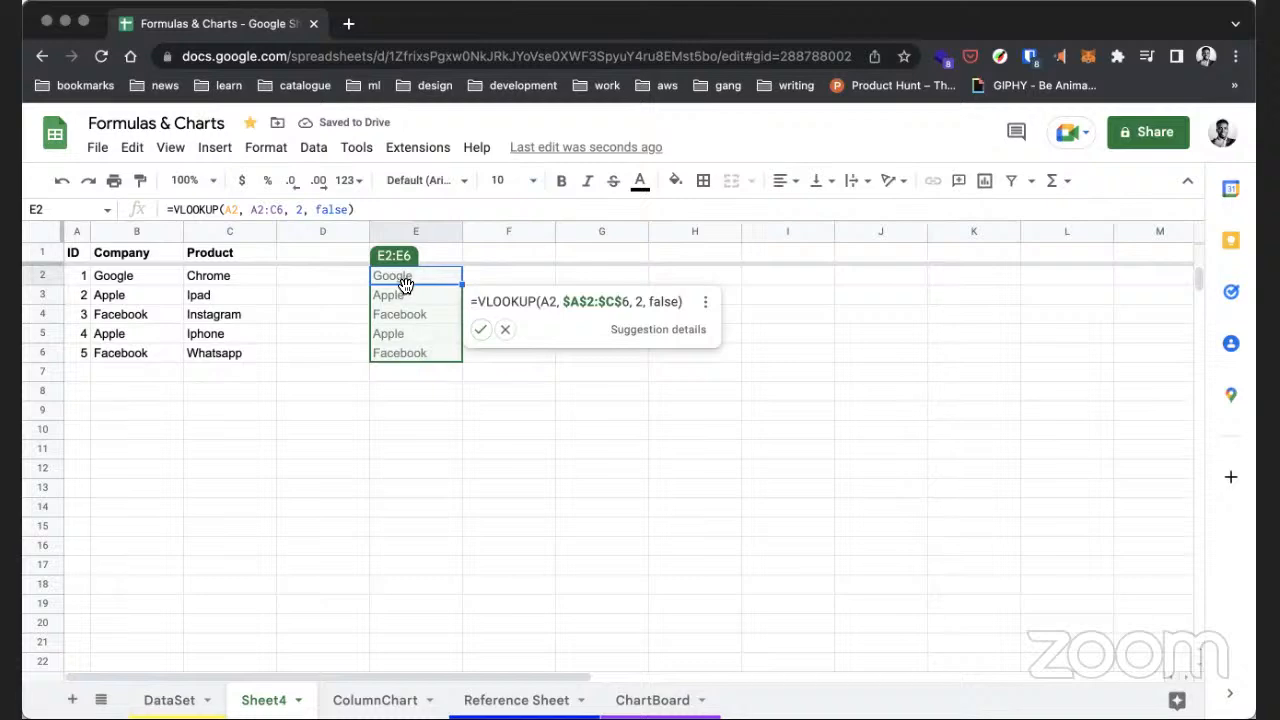
{"action": "key", "text": "super+z"}
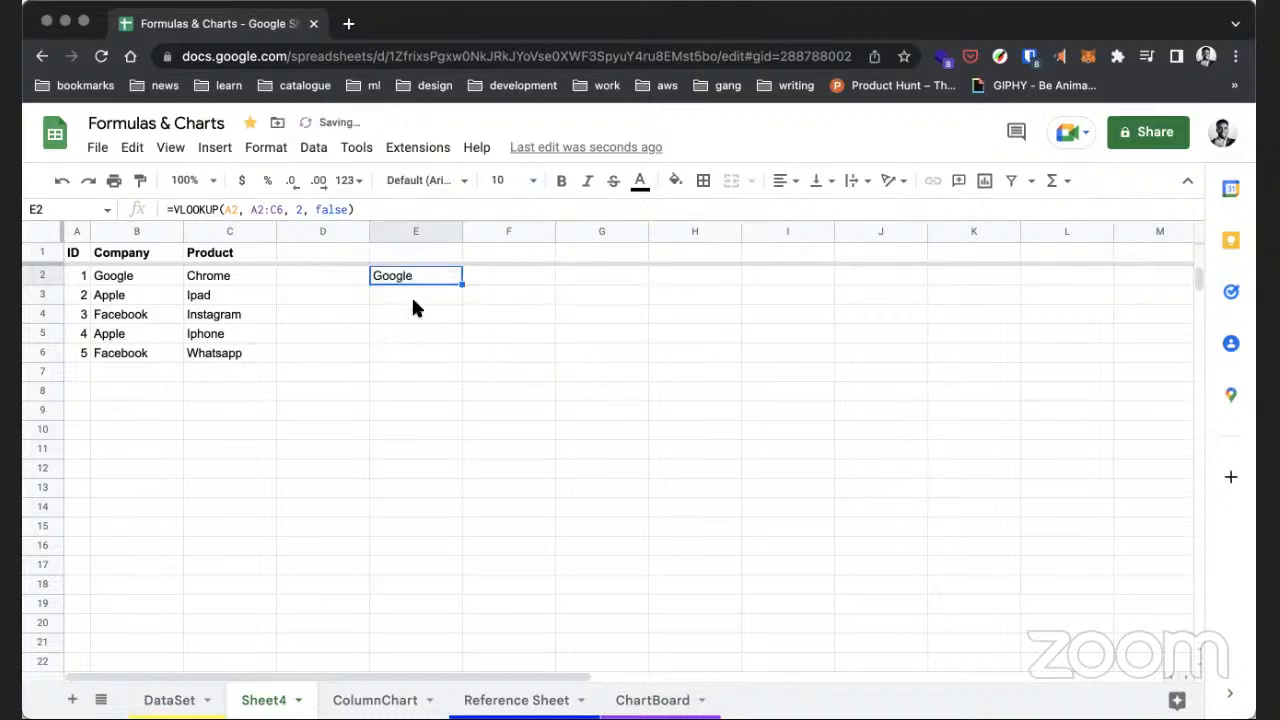
{"action": "key", "text": "super+z"}
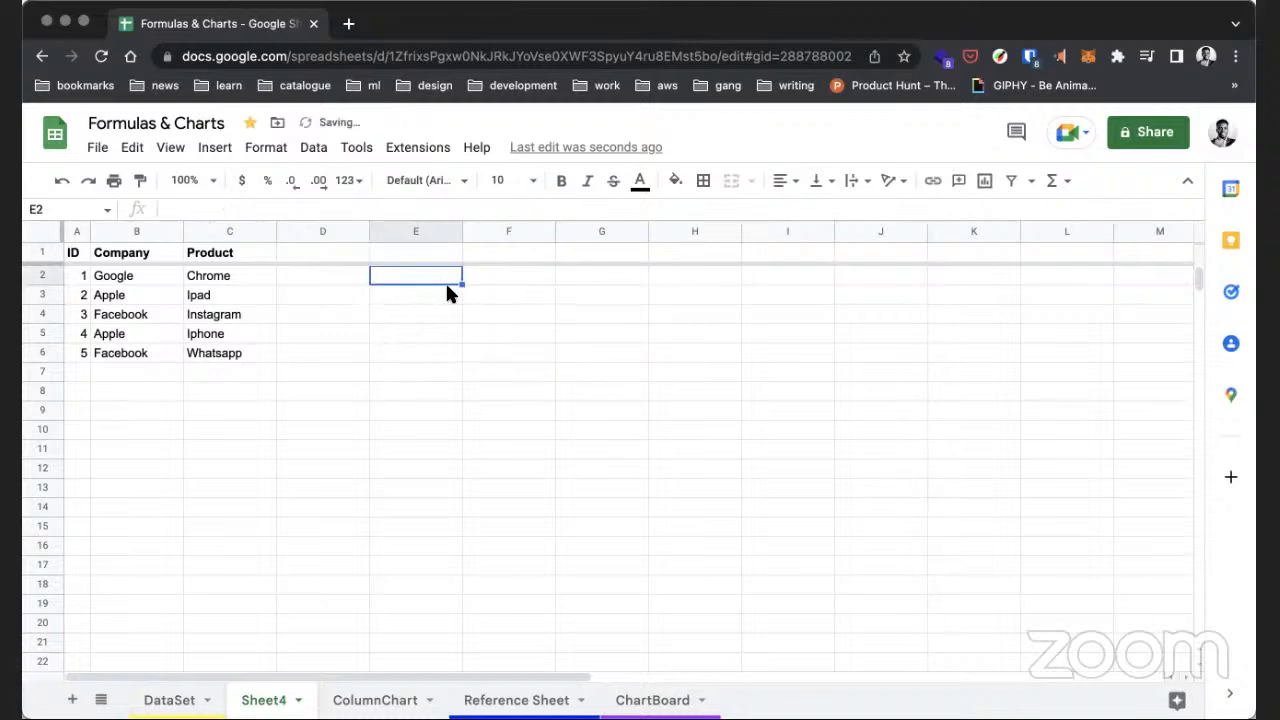
{"action": "key", "text": "super+shift+z"}
{"action": "left_click", "coordinate": [466, 293]}
{"action": "left_click", "coordinate": [435, 265]}
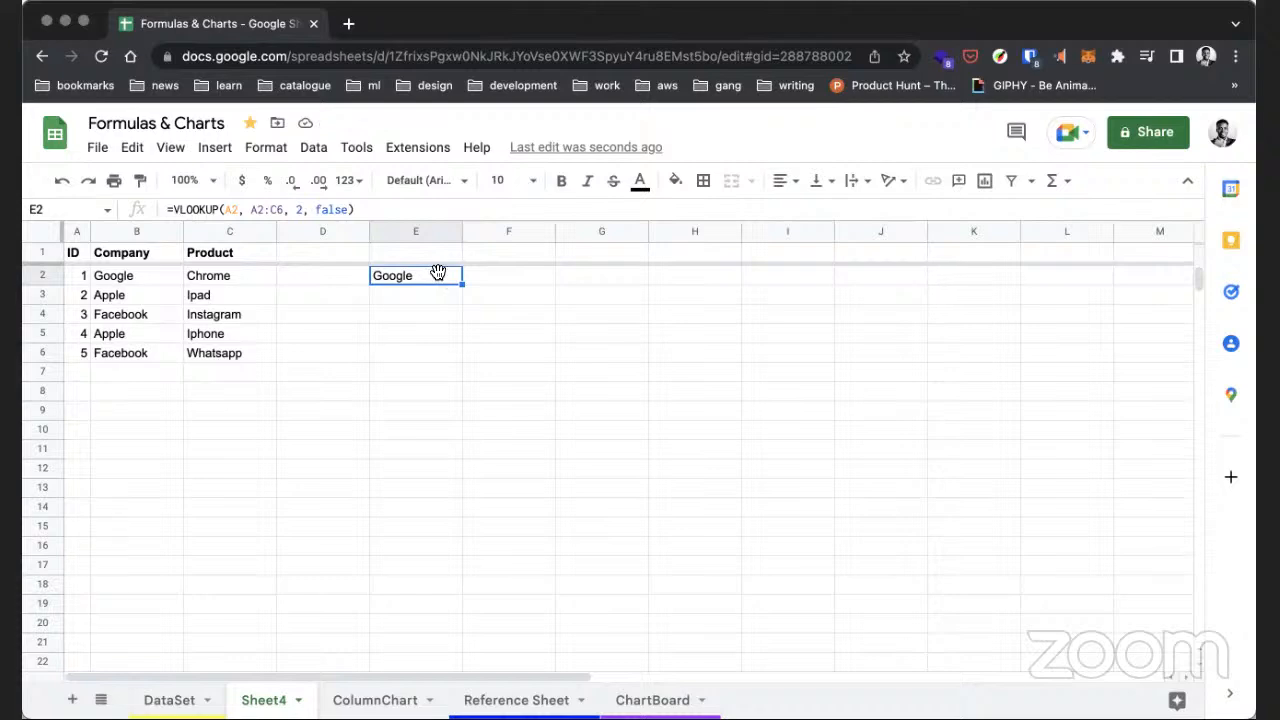
- Change the VLOOKUP search key in E2 to cell A3
{"action": "left_click", "coordinate": [237, 209]}
{"action": "key", "text": "BackSpace"}
{"action": "type", "text": "3"}
{"action": "key", "text": "Return"}
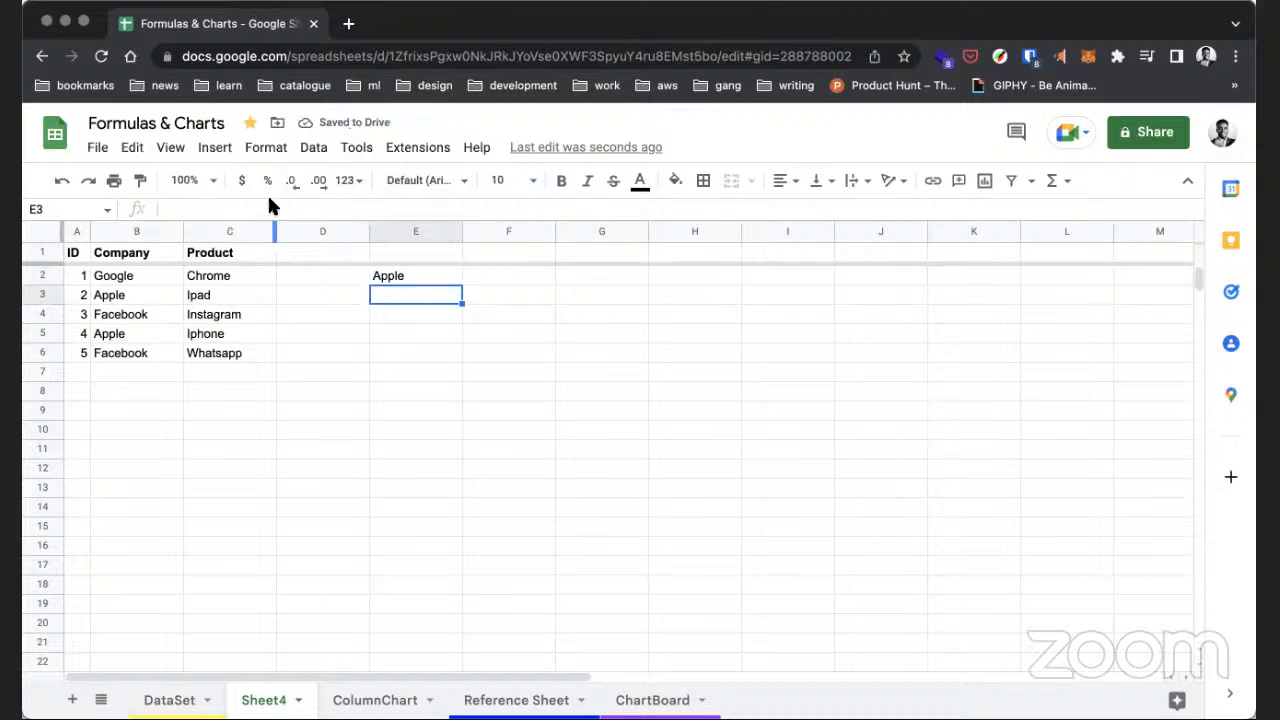
{"action": "left_click", "coordinate": [417, 281]}
{"action": "key", "text": "Delete"}
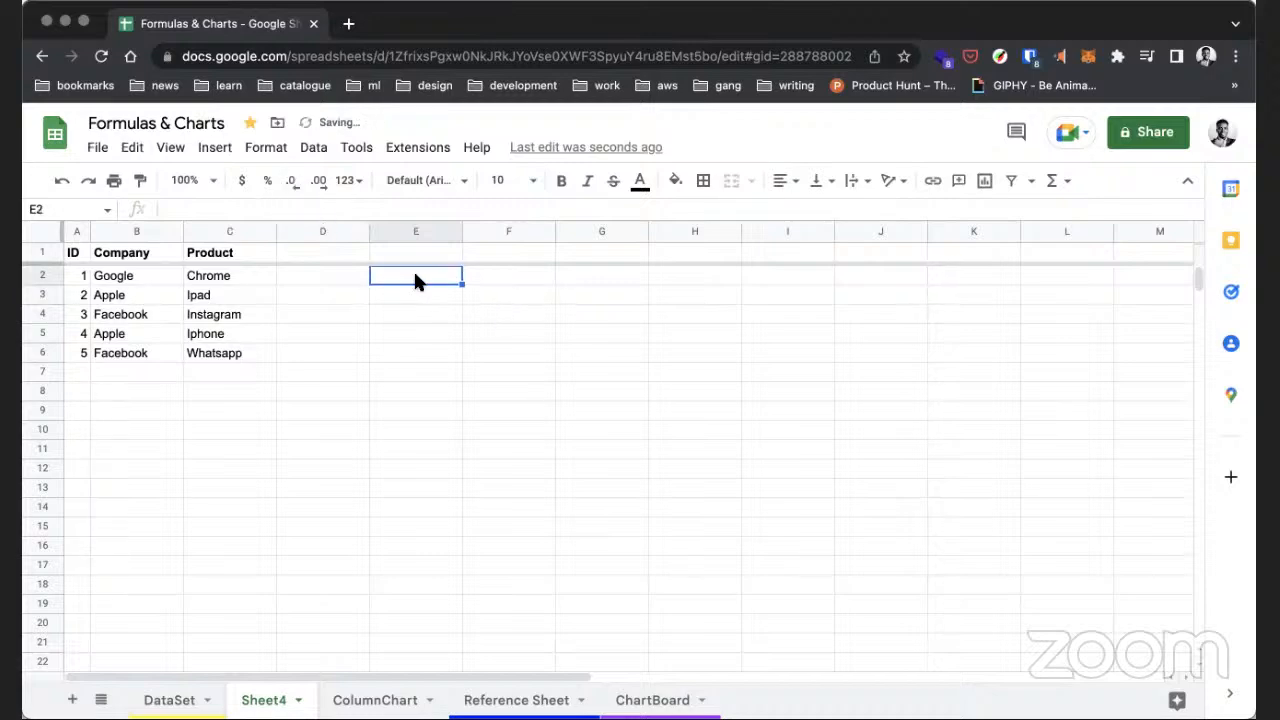
{"action": "key", "text": "ctrl+z"}
- Replace the cell reference used as the VLOOKUP search key in E2 with the number 1
{"action": "left_click", "coordinate": [250, 210]}
{"action": "key", "text": "Left"}
{"action": "key", "text": "Left"}
{"action": "key", "text": "BackSpace"}
{"action": "type", "text": "1"}
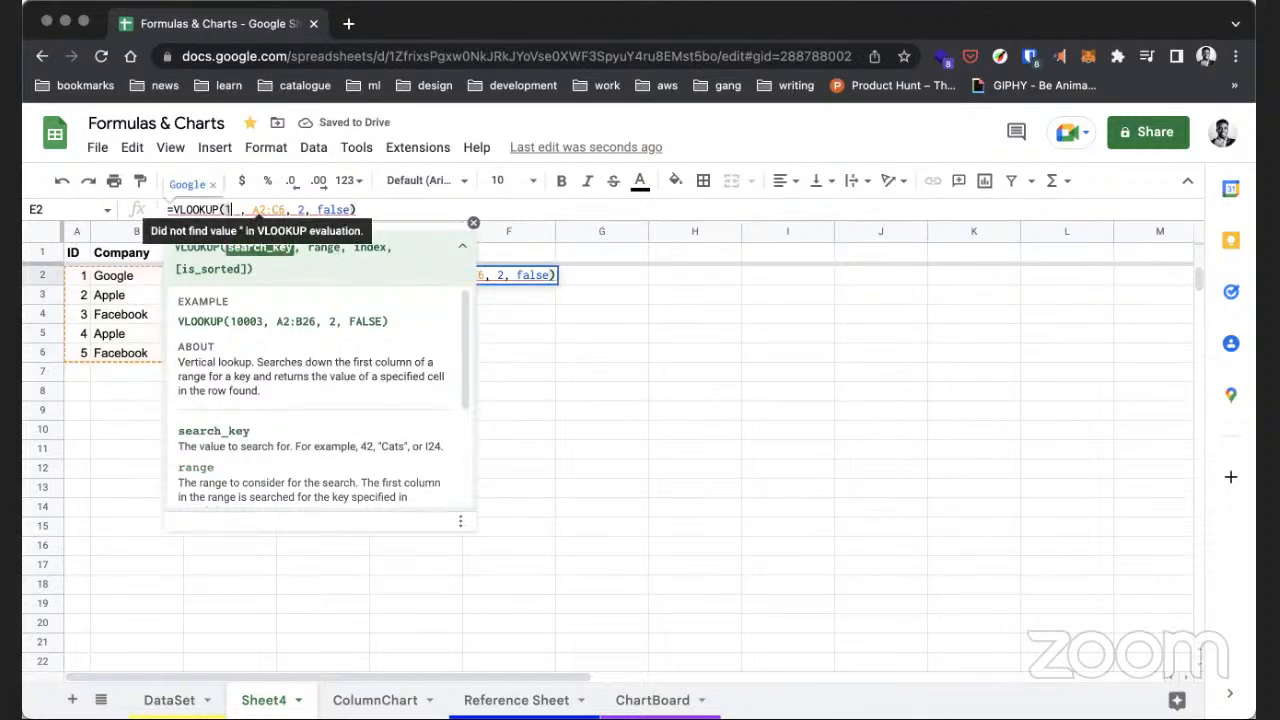
{"action": "key", "text": "Return"}
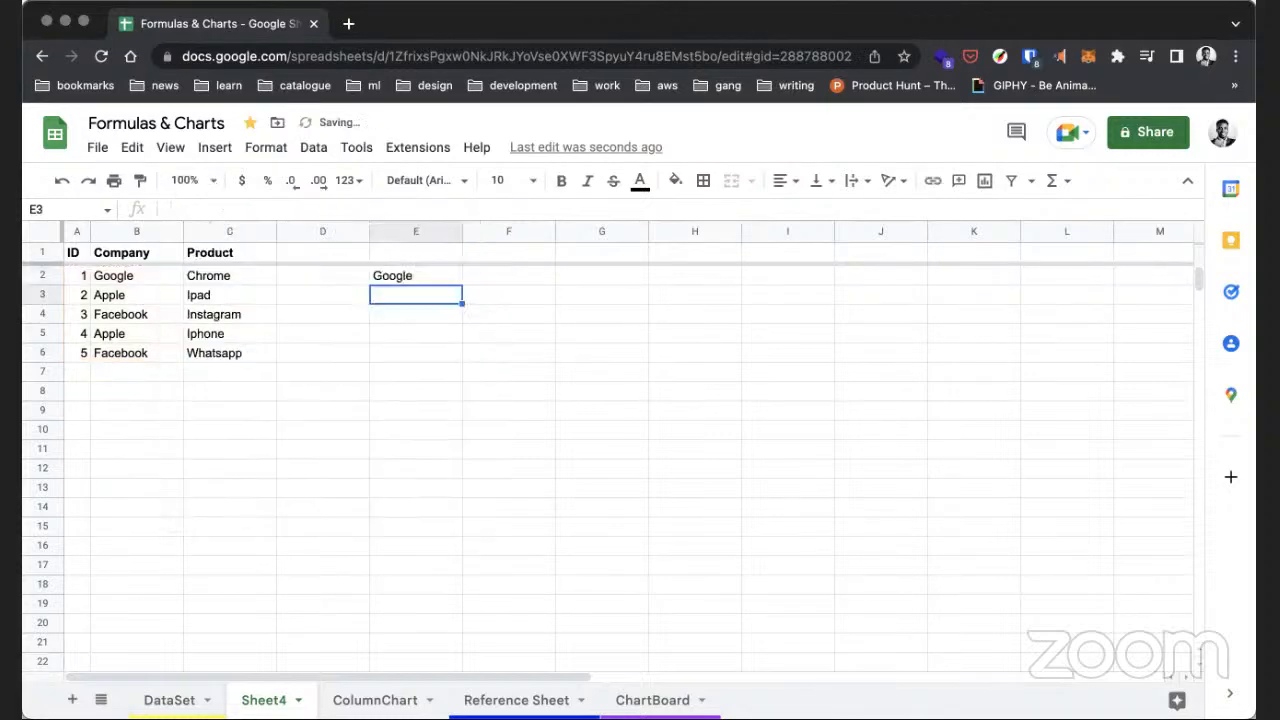
- Set the VLOOKUP search key in E2 to 5 and check it against the company in B6
{"action": "double_click", "coordinate": [390, 278]}
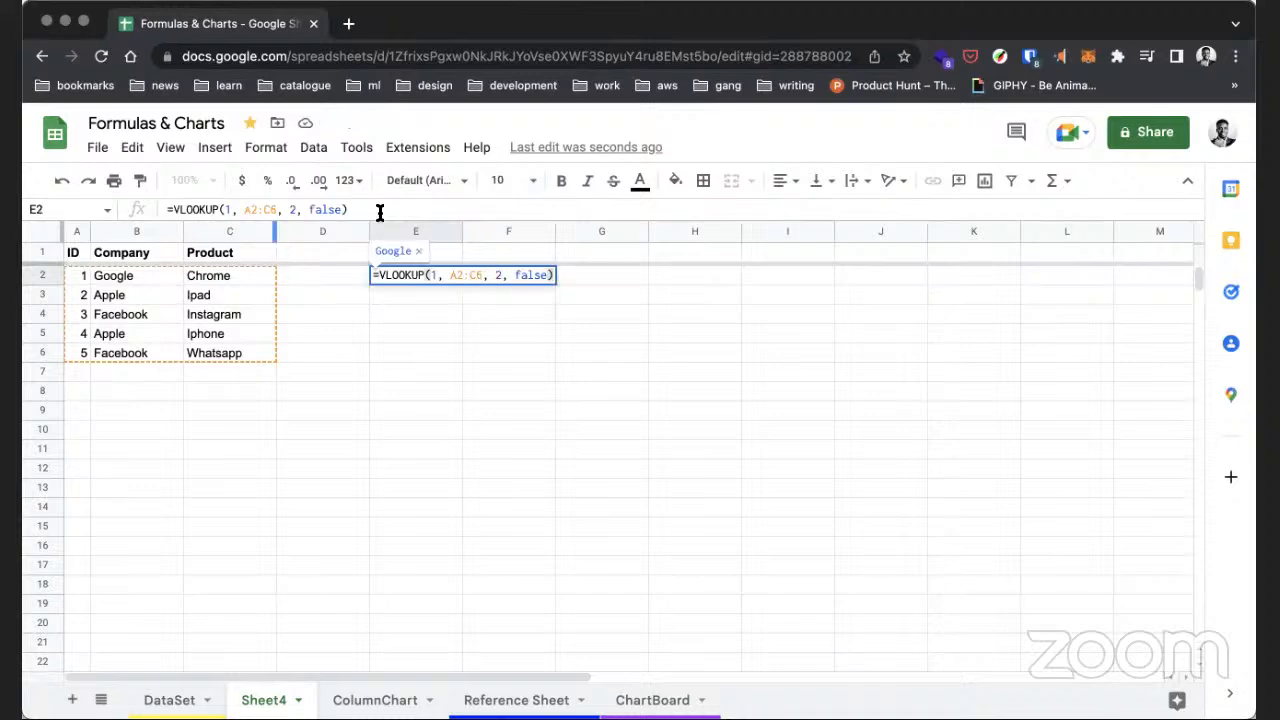
{"action": "left_click", "coordinate": [355, 310]}
{"action": "double_click", "coordinate": [399, 274]}
{"action": "left_click", "coordinate": [226, 210]}
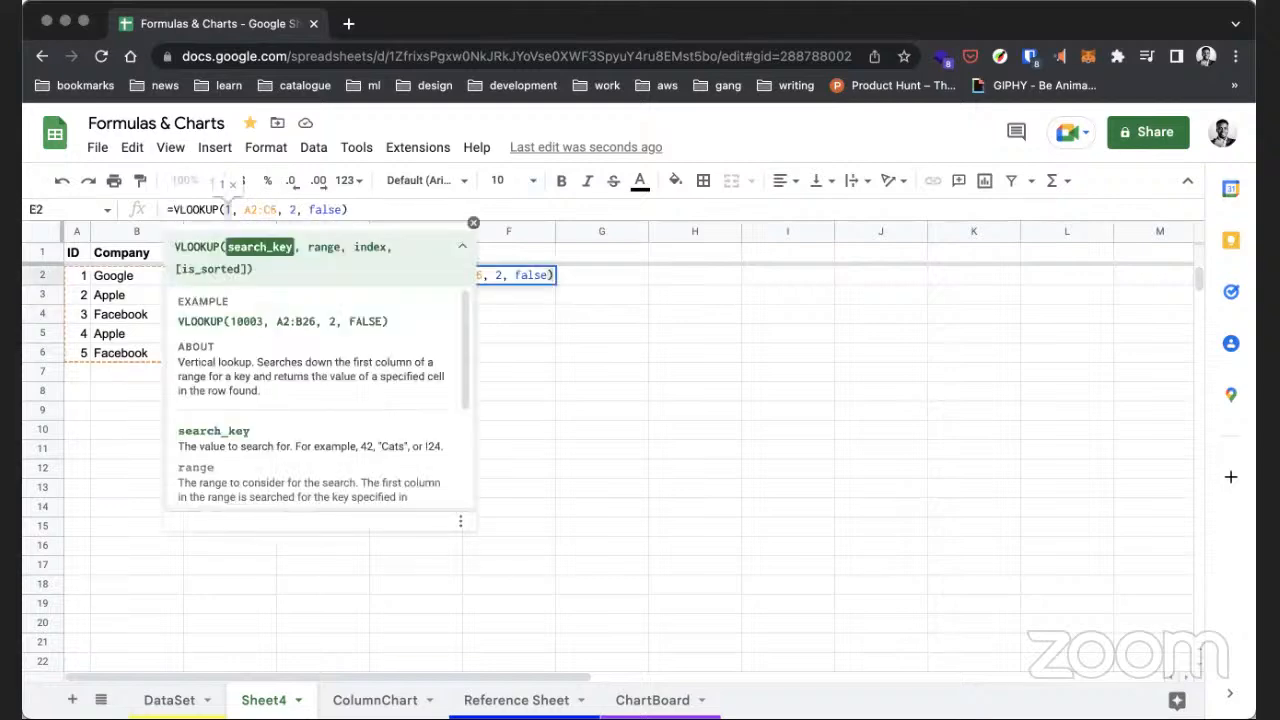
{"action": "key", "text": "BackSpace"}
{"action": "type", "text": "5"}
{"action": "key", "text": "Return"}
{"action": "left_click", "coordinate": [112, 360]}
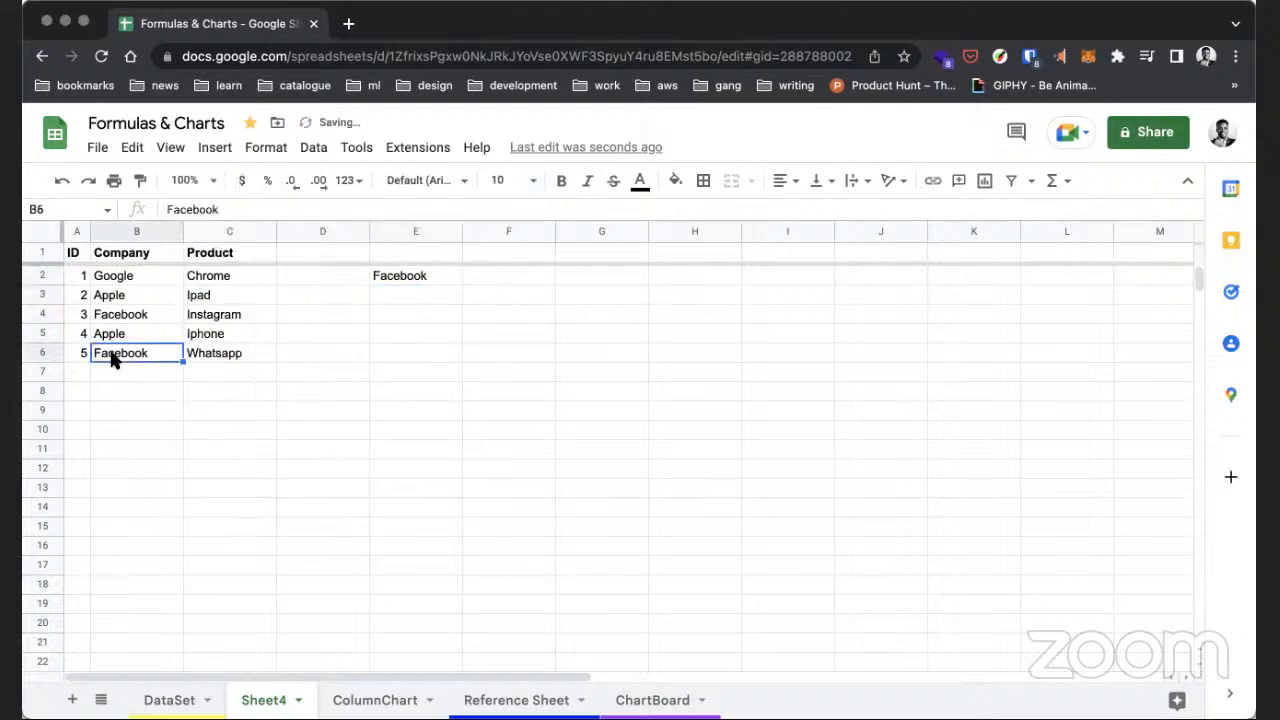
- Change the column index of the VLOOKUP in E2 to 3 to look up the product
{"action": "left_click", "coordinate": [408, 277]}
{"action": "double_click", "coordinate": [410, 276]}
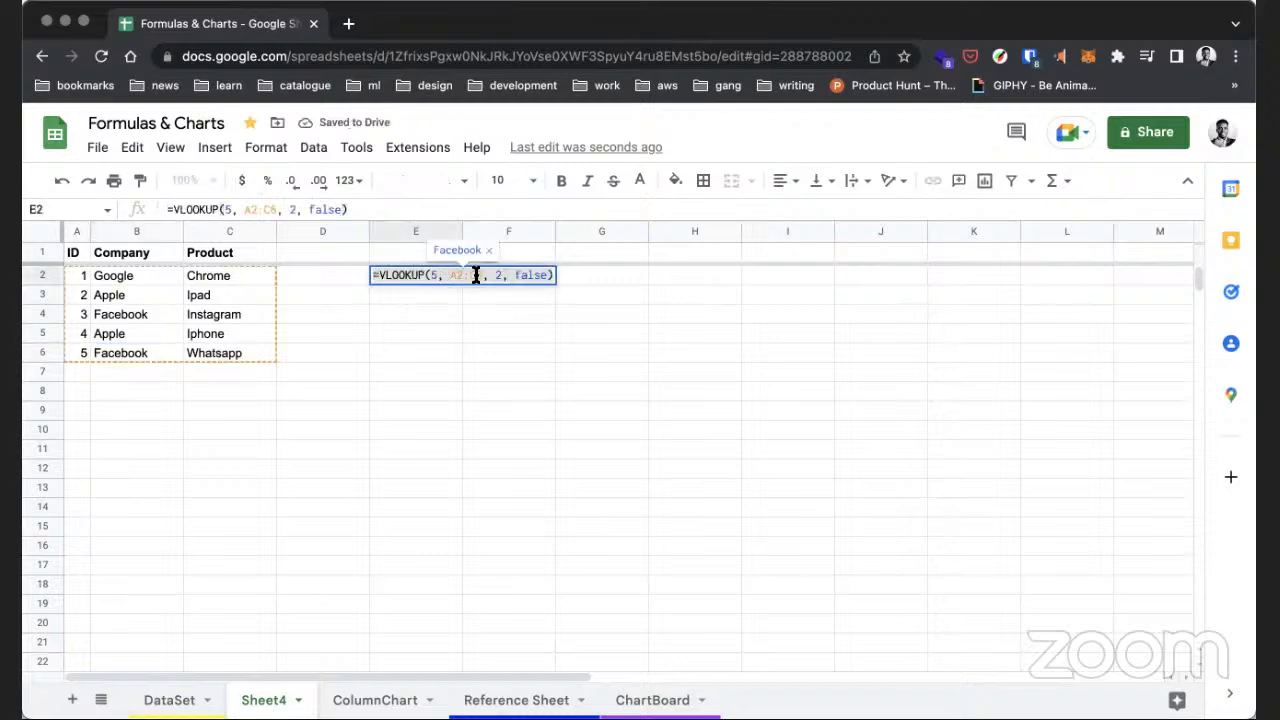
{"action": "left_click", "coordinate": [502, 277]}
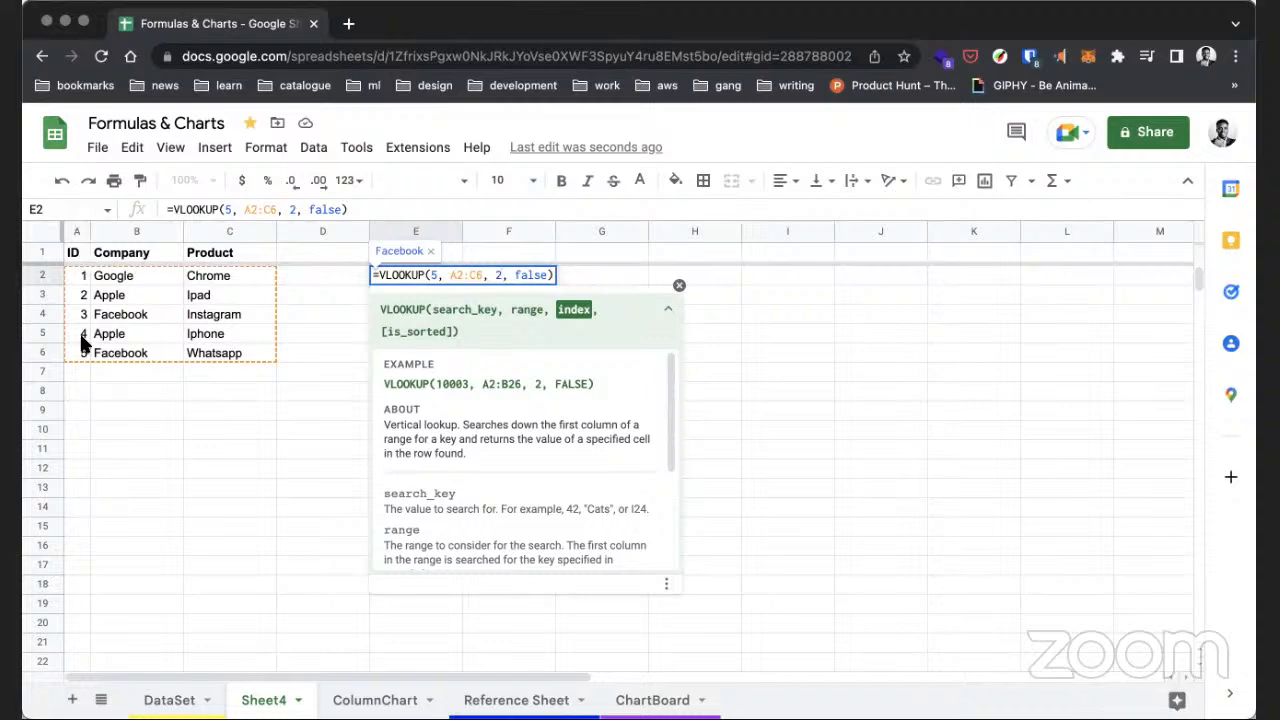
{"action": "double_click", "coordinate": [495, 275]}
{"action": "key", "text": "BackSpace"}
{"action": "type", "text": "3"}
{"action": "key", "text": "Return"}
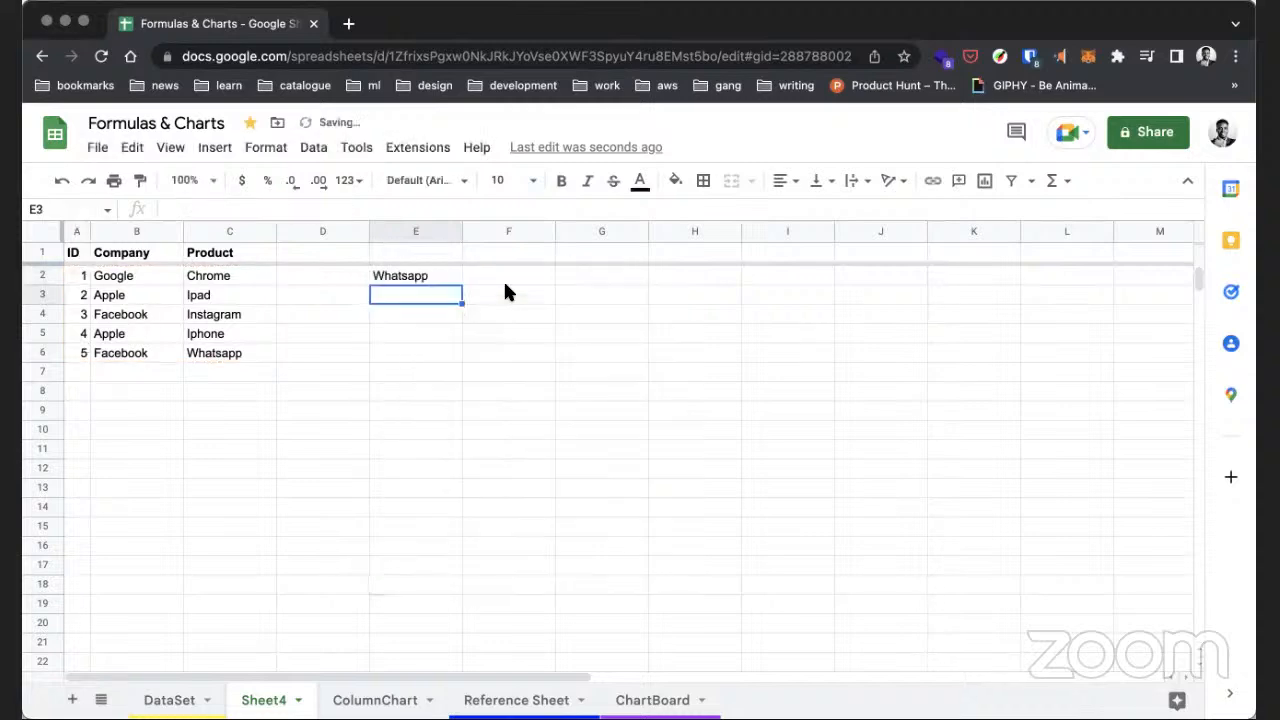
- Set the column index of the VLOOKUP in E2 to 1 to look up the ID
{"action": "left_click", "coordinate": [429, 272]}
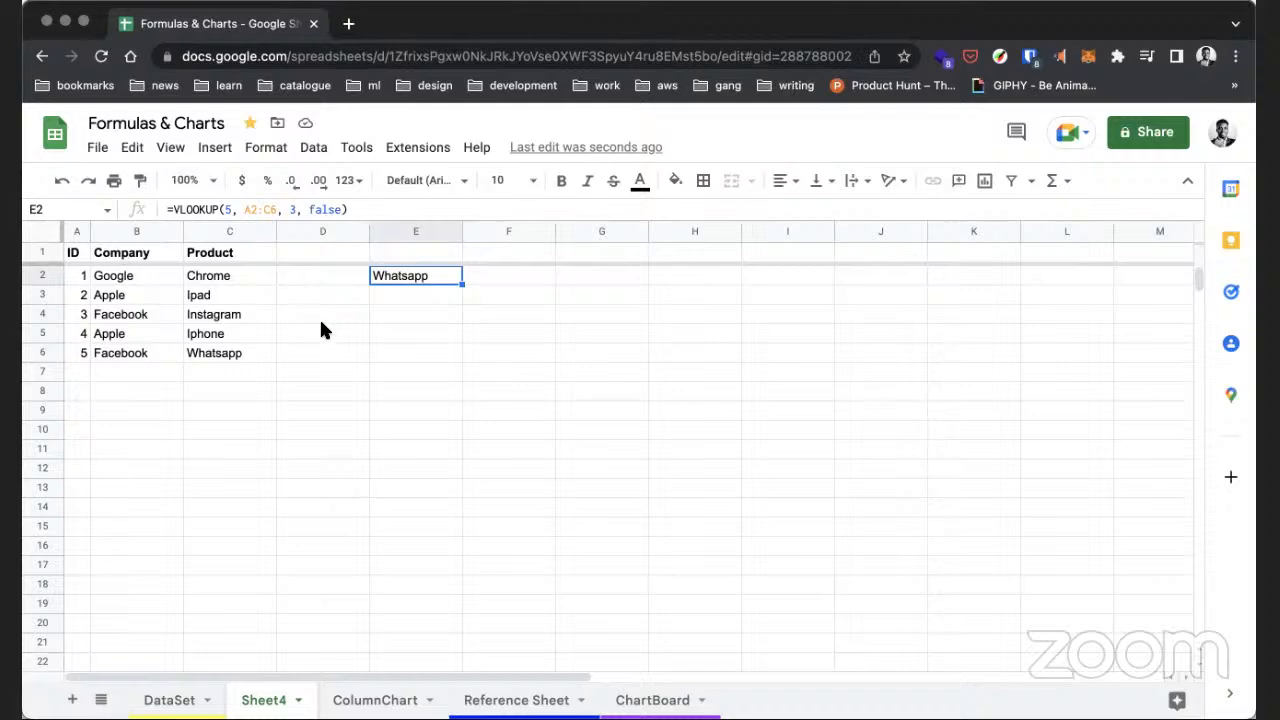
{"action": "key", "text": "Return"}
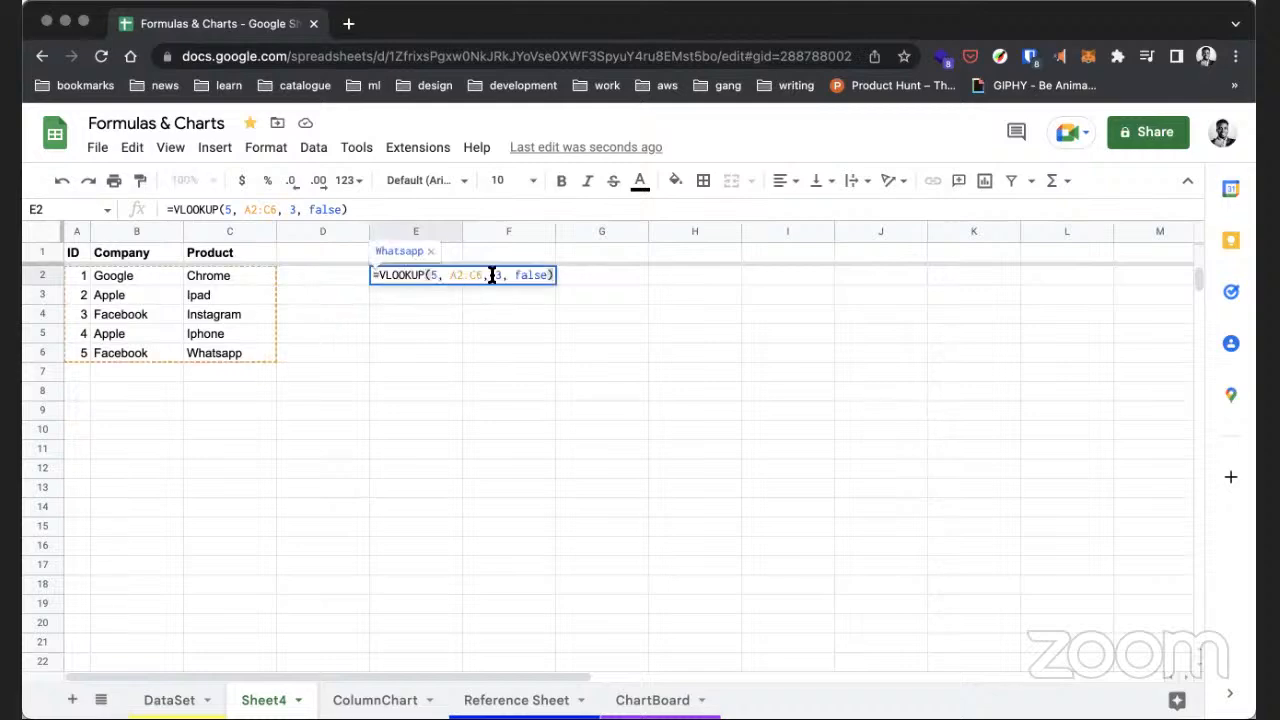
{"action": "left_click", "coordinate": [497, 274]}
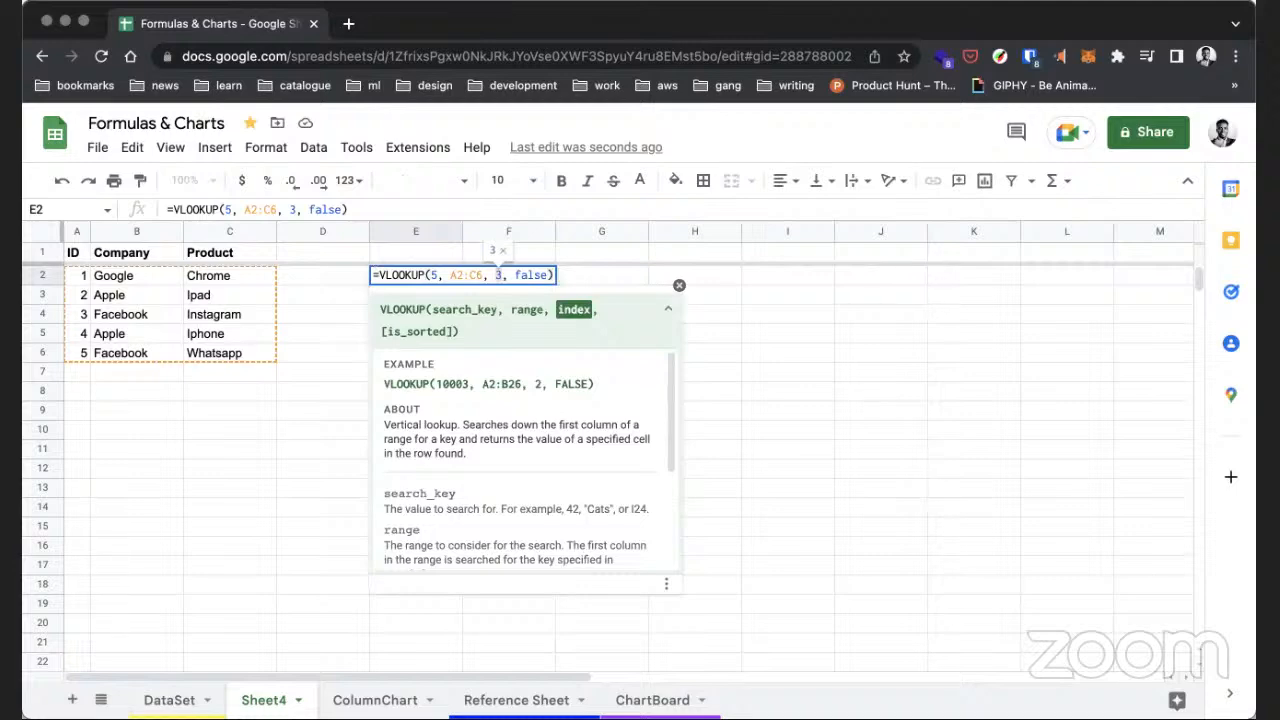
{"action": "key", "text": "BackSpace"}
{"action": "type", "text": "1"}
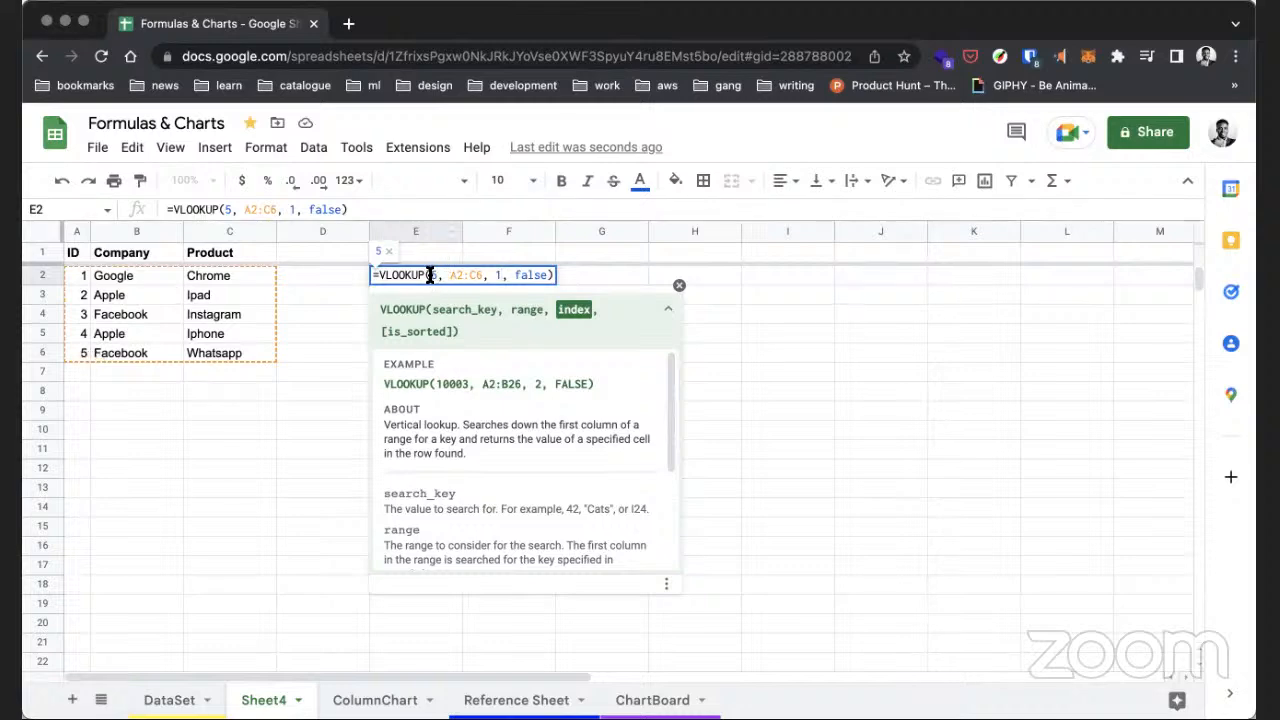
{"action": "double_click", "coordinate": [497, 274]}
{"action": "key", "text": "Return"}
{"action": "left_click", "coordinate": [424, 270]}
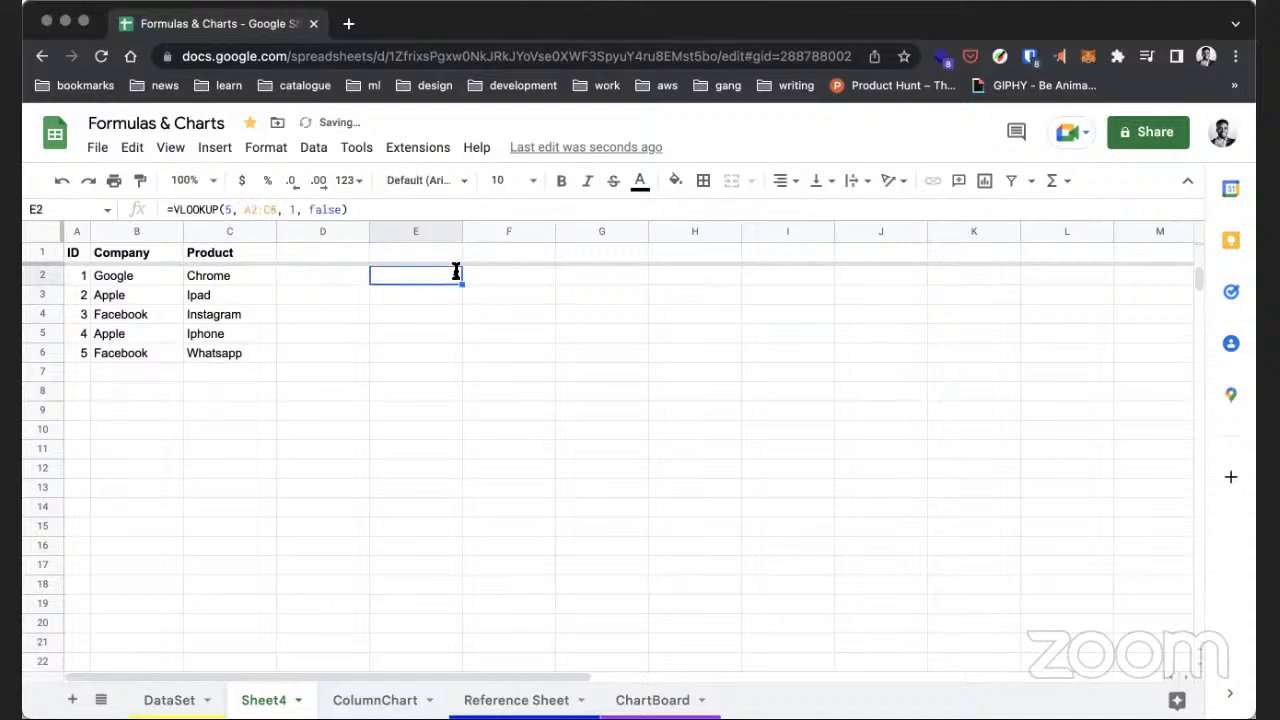
- Set the column index of the VLOOKUP in E2 to 2 to look up the company
{"action": "double_click", "coordinate": [450, 274]}
{"action": "left_click", "coordinate": [506, 273]}
{"action": "key", "text": "BackSpace"}
{"action": "type", "text": "2"}
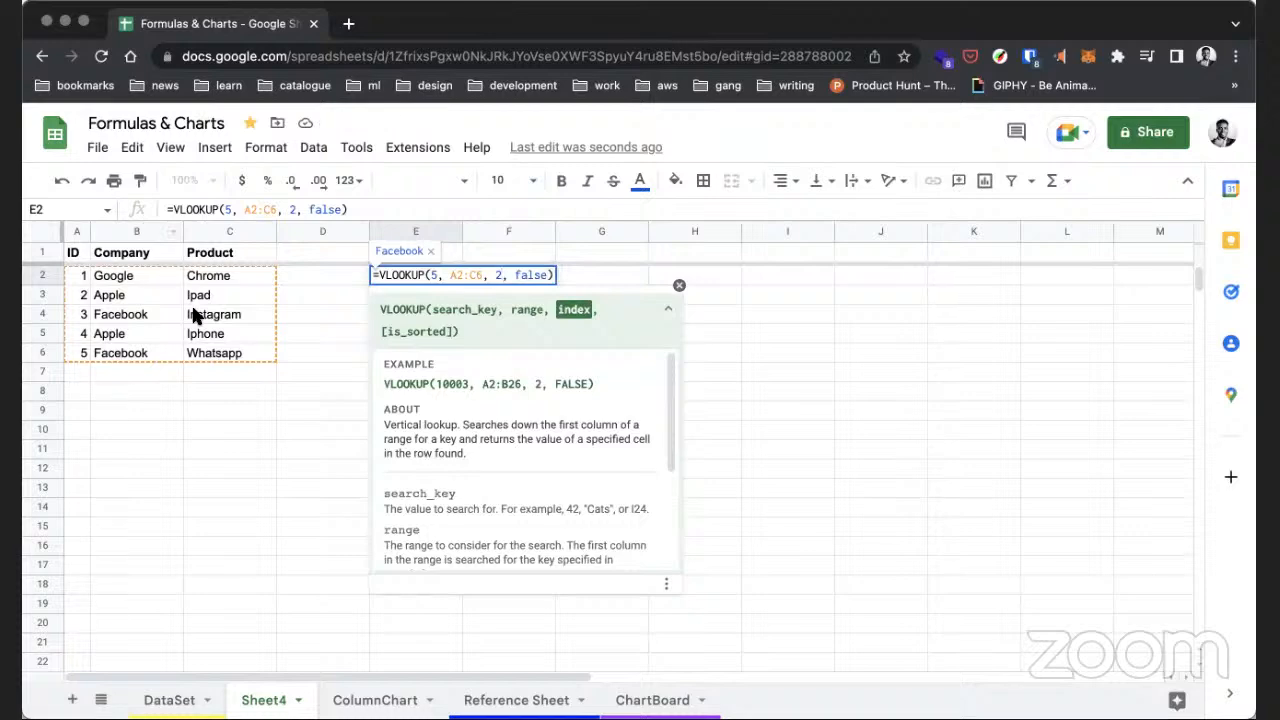
{"action": "key", "text": "Return"}
{"action": "left_click", "coordinate": [398, 268]}
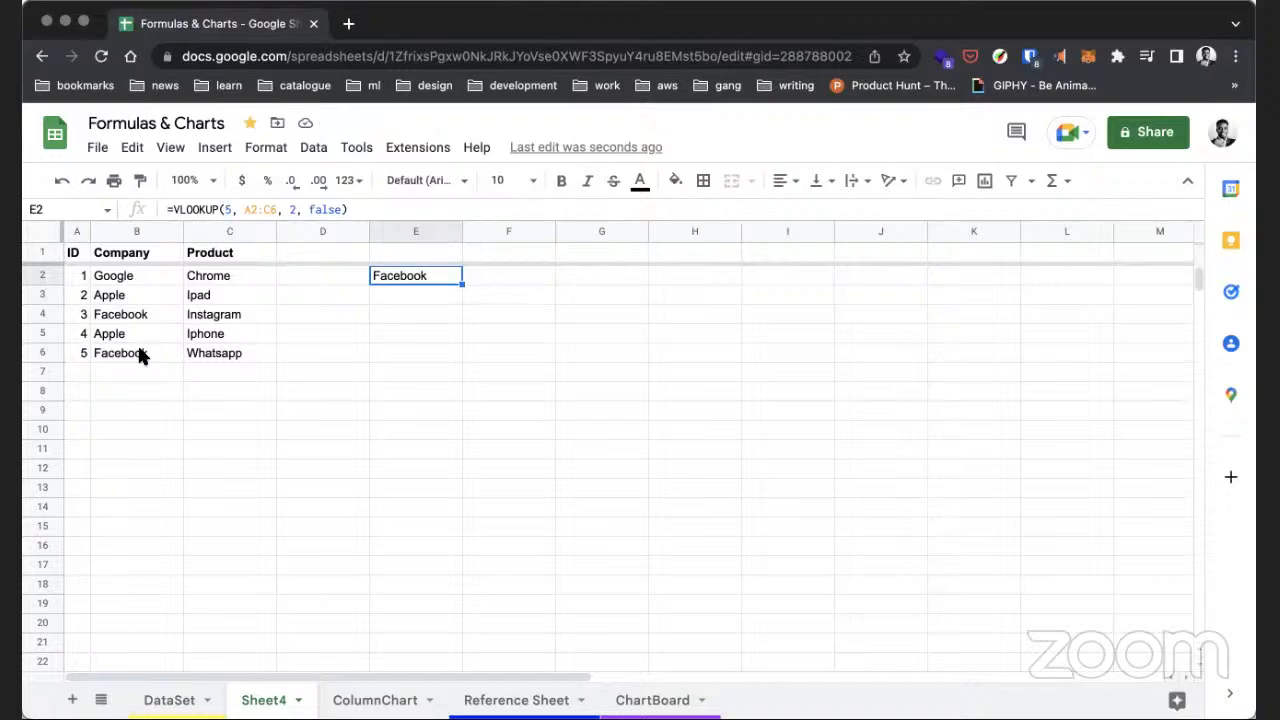
- Set the column index of the VLOOKUP in E2 back to 3
{"action": "double_click", "coordinate": [420, 276]}
{"action": "double_click", "coordinate": [493, 276]}
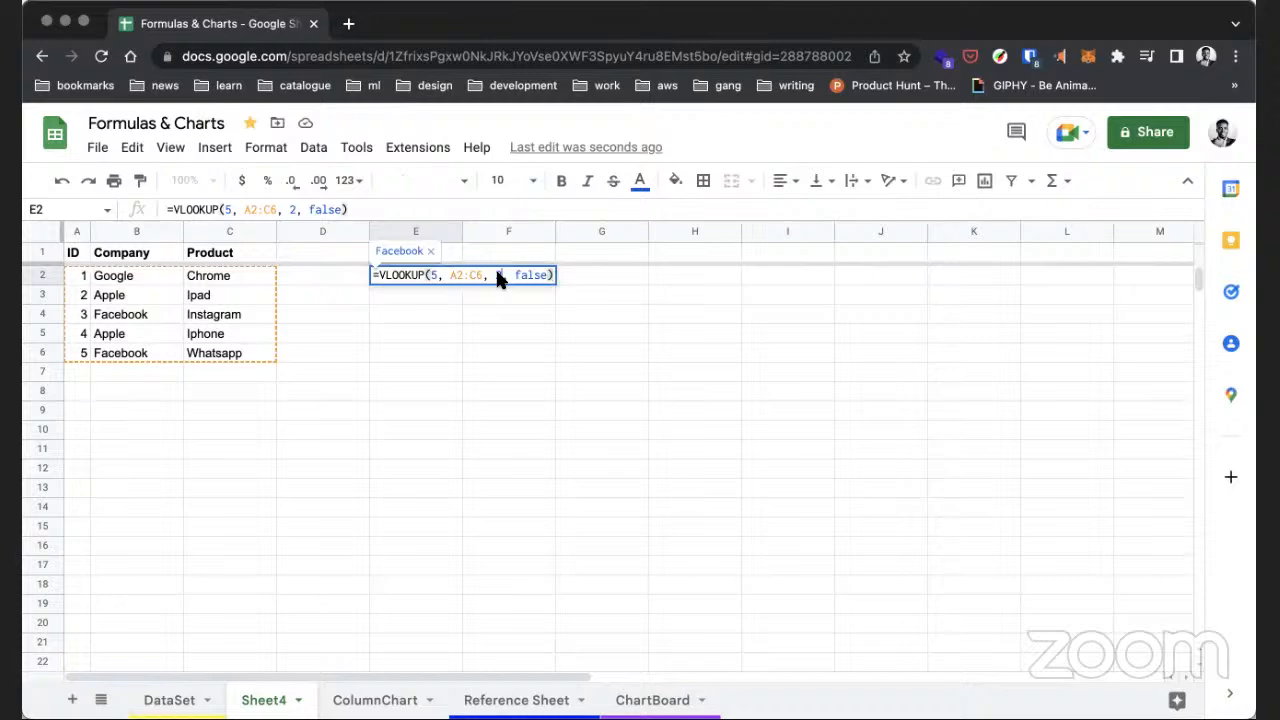
{"action": "type", "text": "3"}
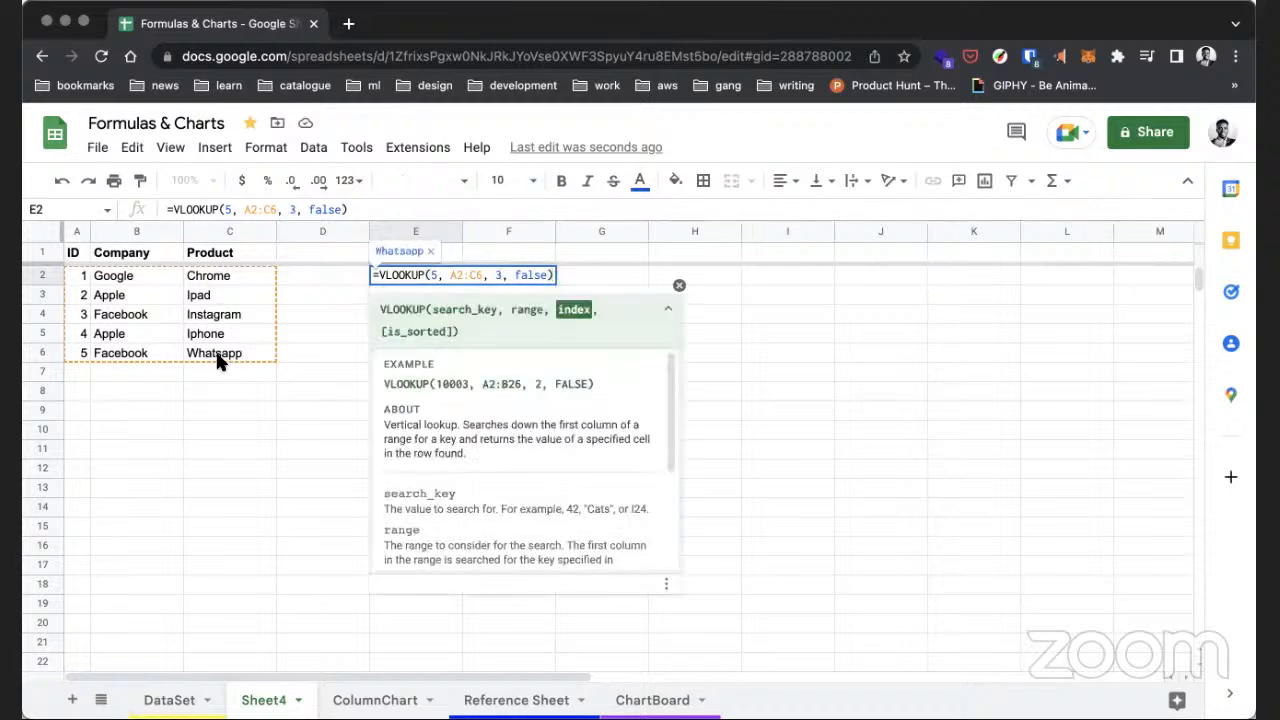
{"action": "key", "text": "Return"}
- Try the text "Facebook" as the search key of the VLOOKUP in E2
{"action": "double_click", "coordinate": [399, 279]}
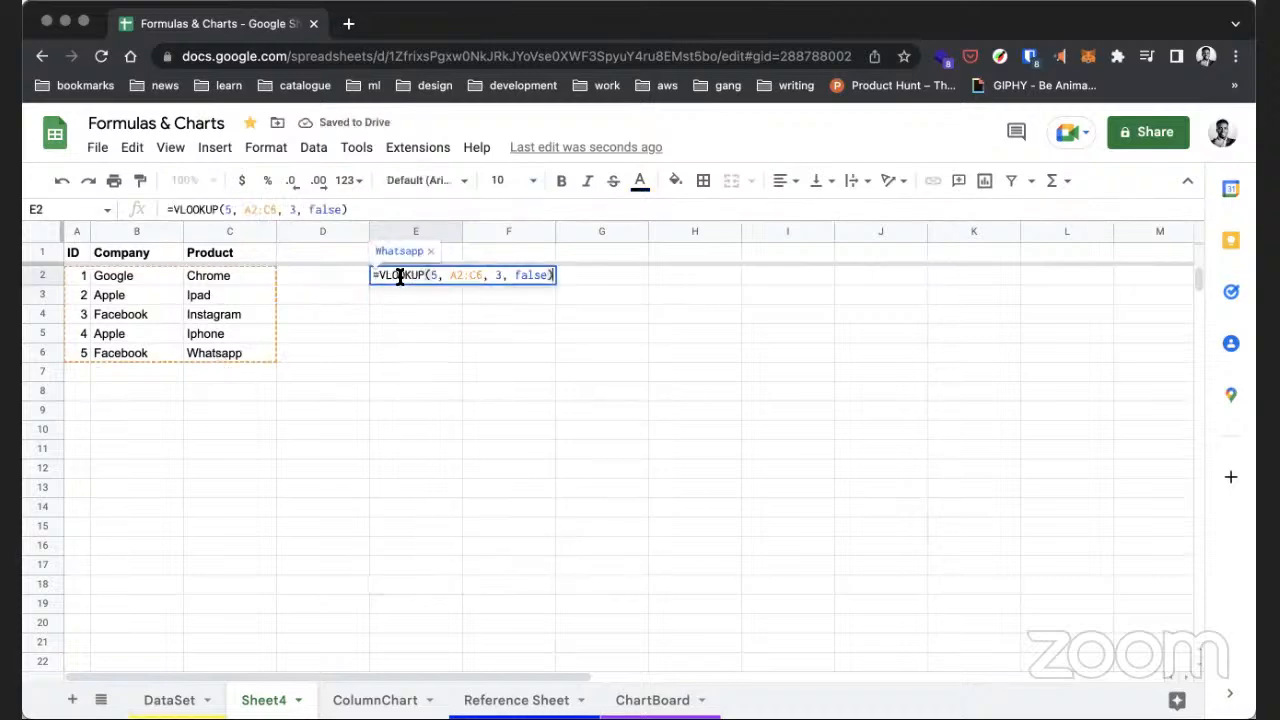
{"action": "left_click", "coordinate": [436, 275]}
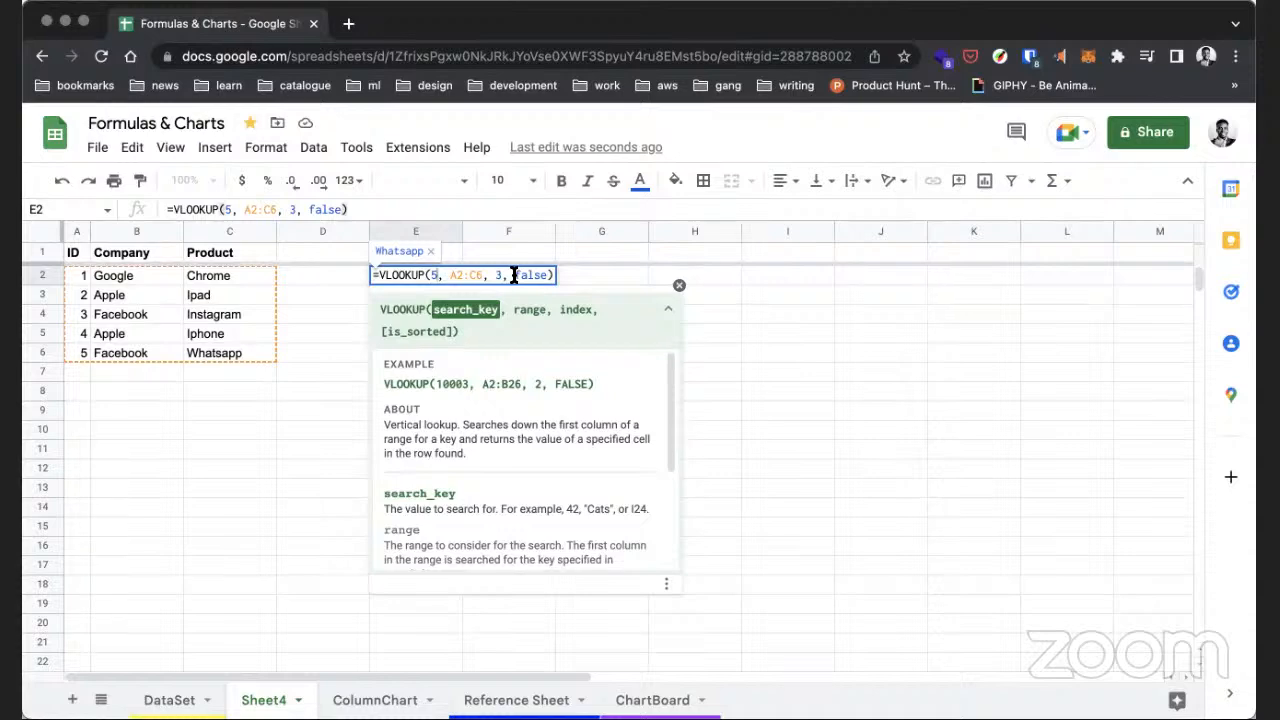
{"action": "left_click", "coordinate": [127, 333]}
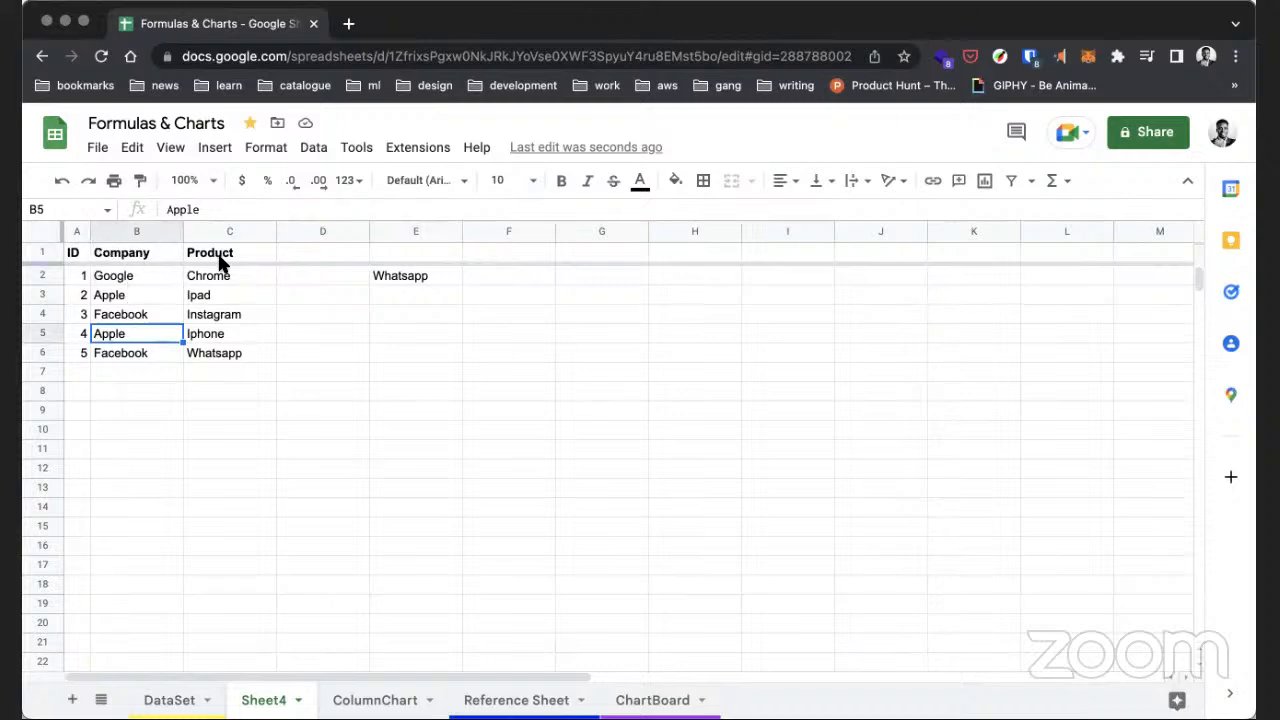
{"action": "double_click", "coordinate": [409, 283]}
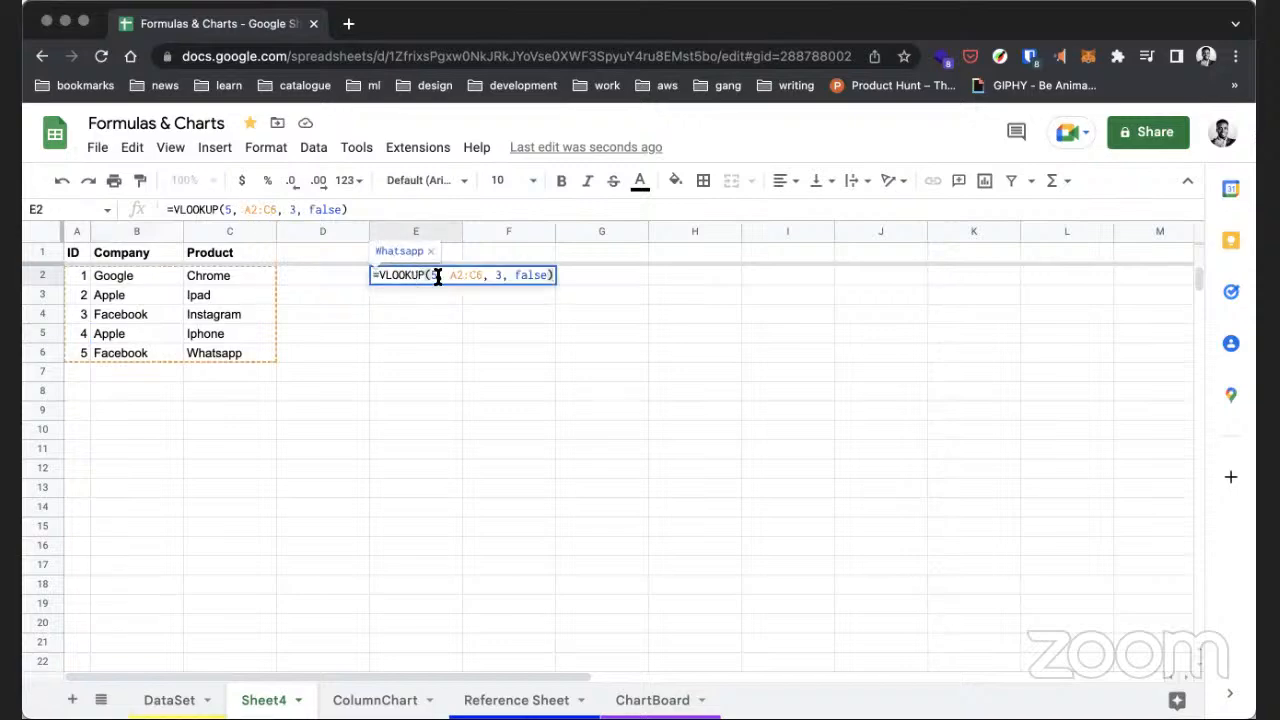
{"action": "left_click", "coordinate": [433, 276]}
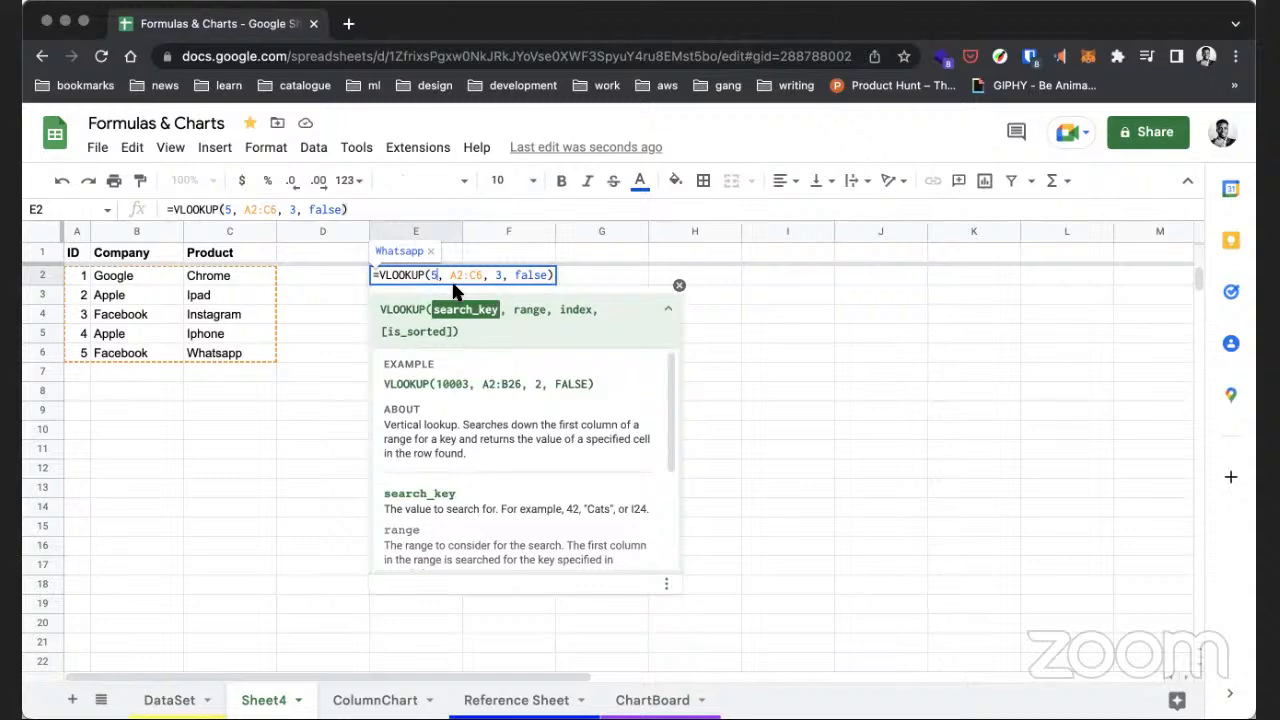
{"action": "key", "text": "BackSpace"}
{"action": "type", "text": "\"Food"}
{"action": "key", "text": "BackSpace"}
{"action": "key", "text": "BackSpace"}
{"action": "key", "text": "BackSpace"}
{"action": "type", "text": "acebook"}
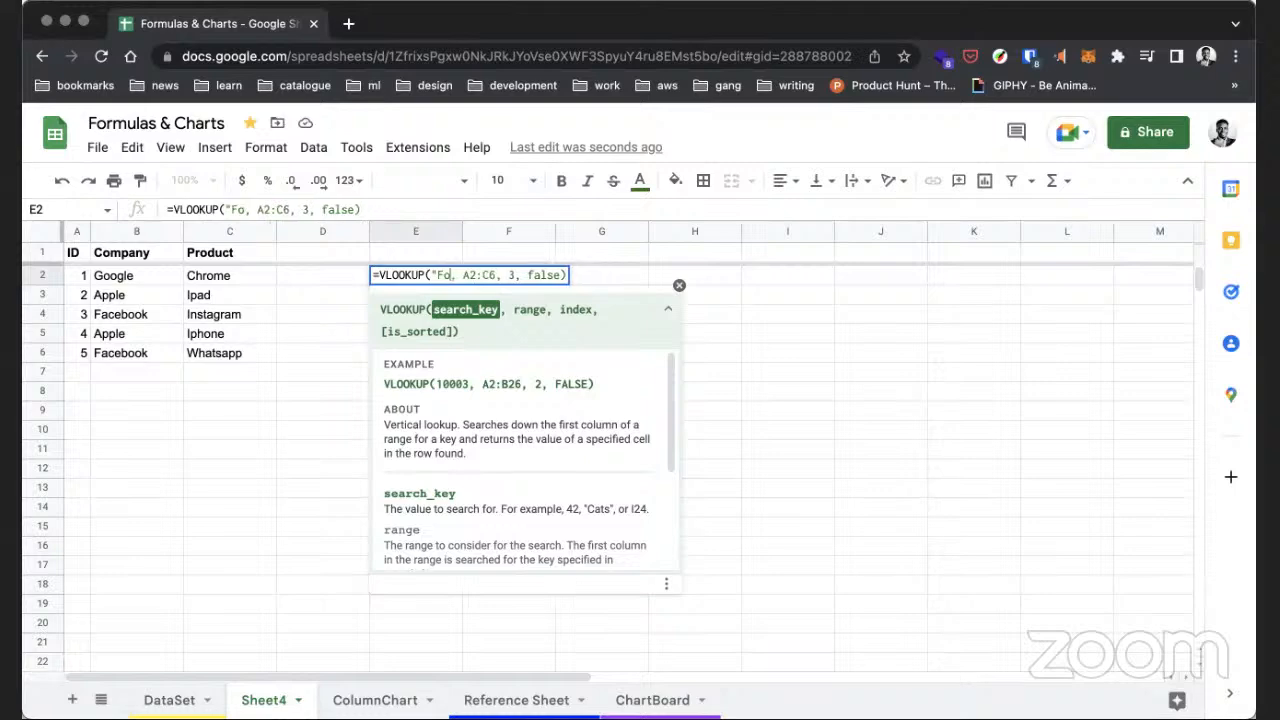
{"action": "type", "text": "\""}
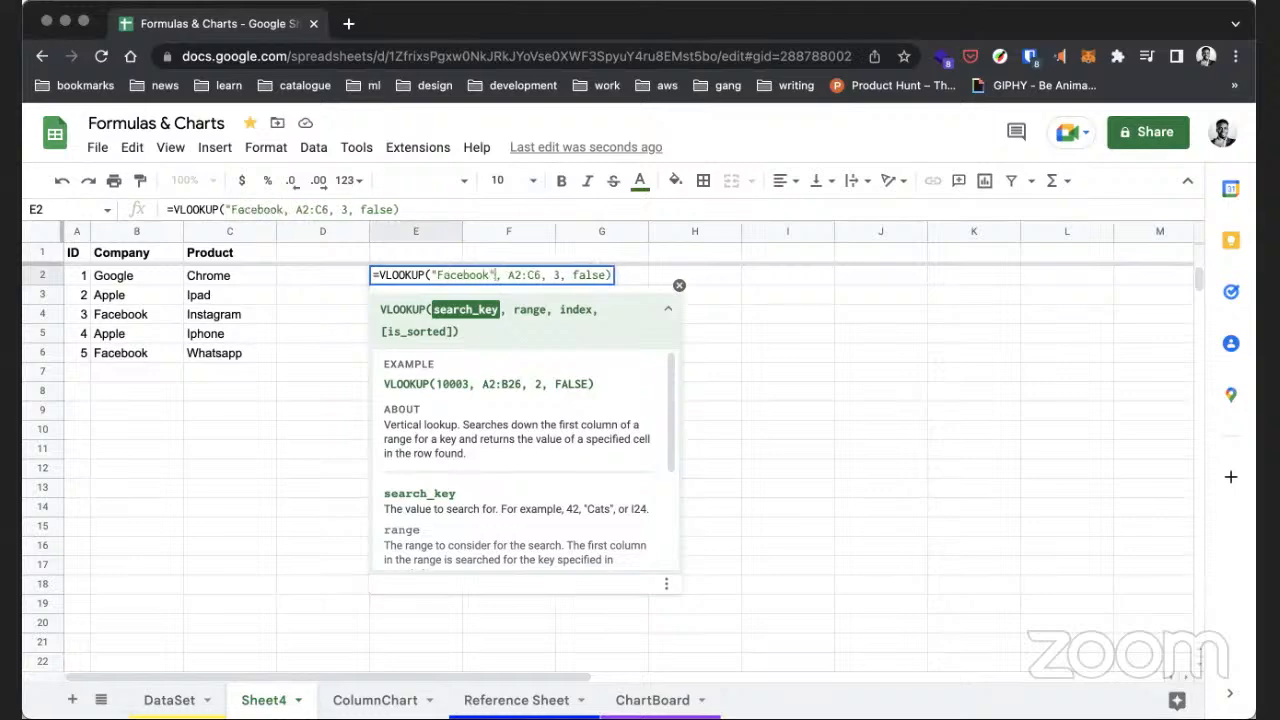
{"action": "key", "text": "Return"}
- Try replacing the "Facebook" search key of the VLOOKUP in E2 with cell C6
{"action": "key", "text": "Return"}
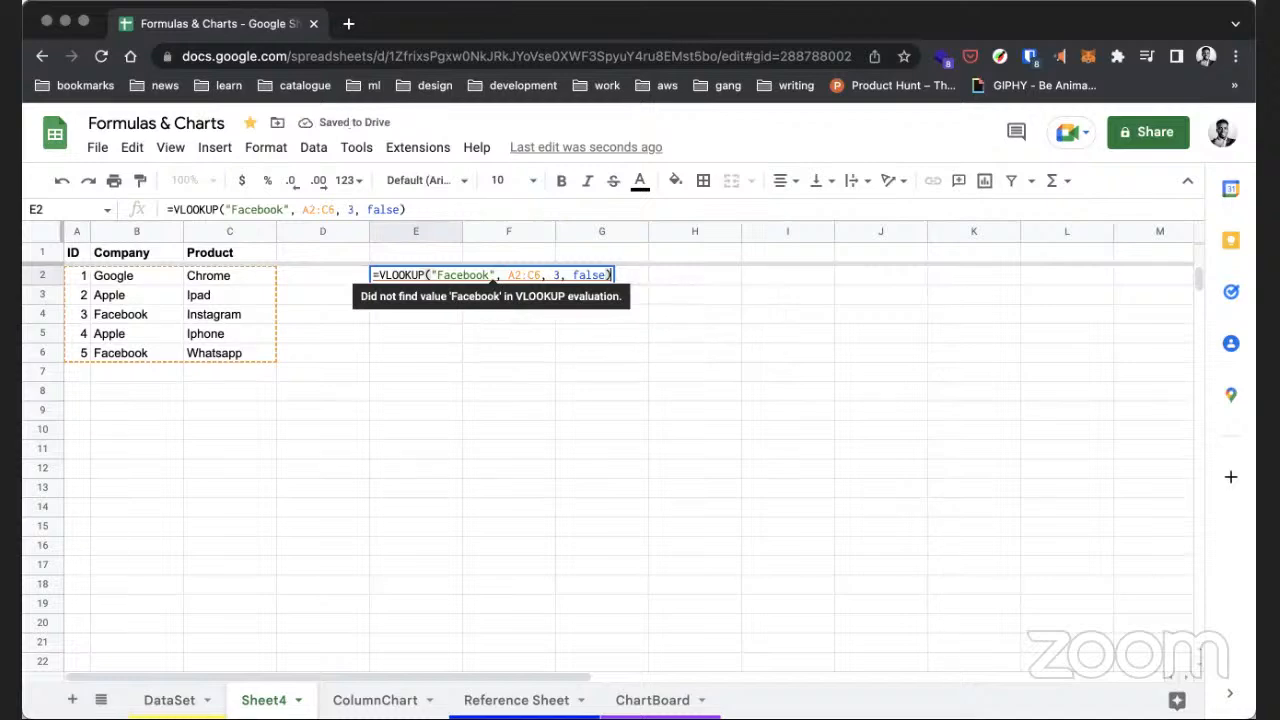
{"action": "left_click", "coordinate": [436, 275]}
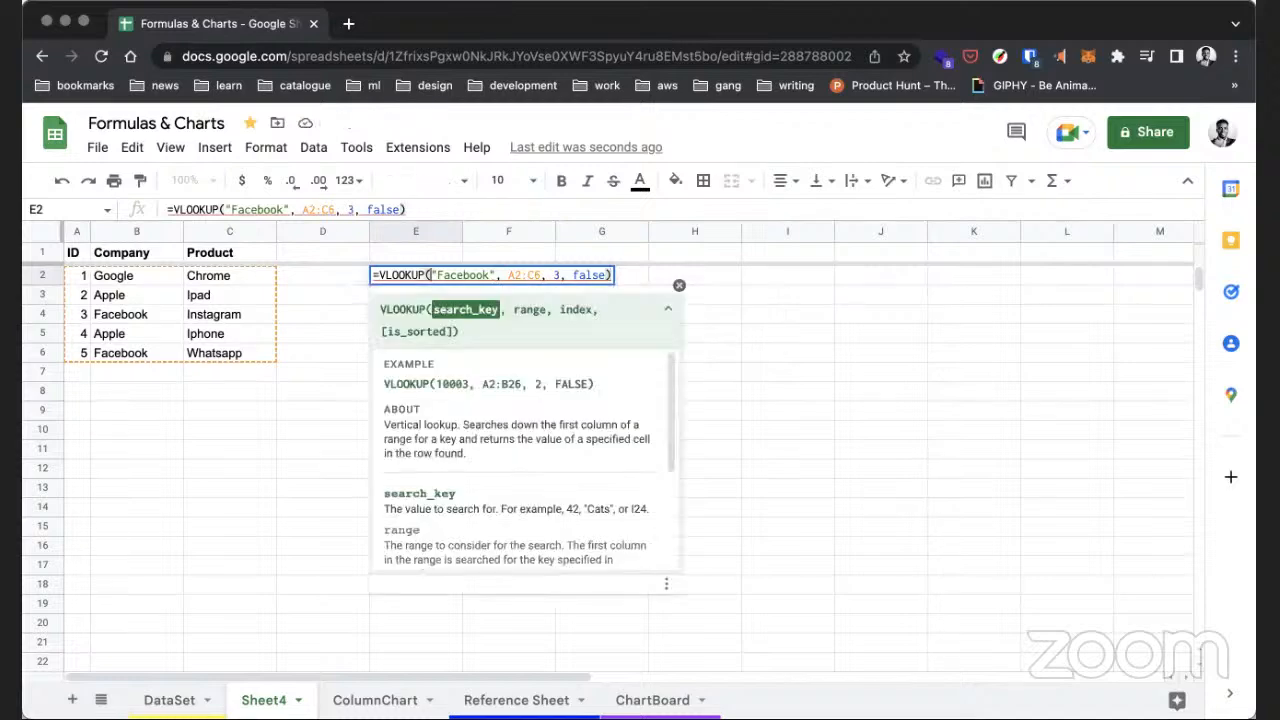
{"action": "key", "text": "BackSpace"}
{"action": "key", "text": "super+z"}
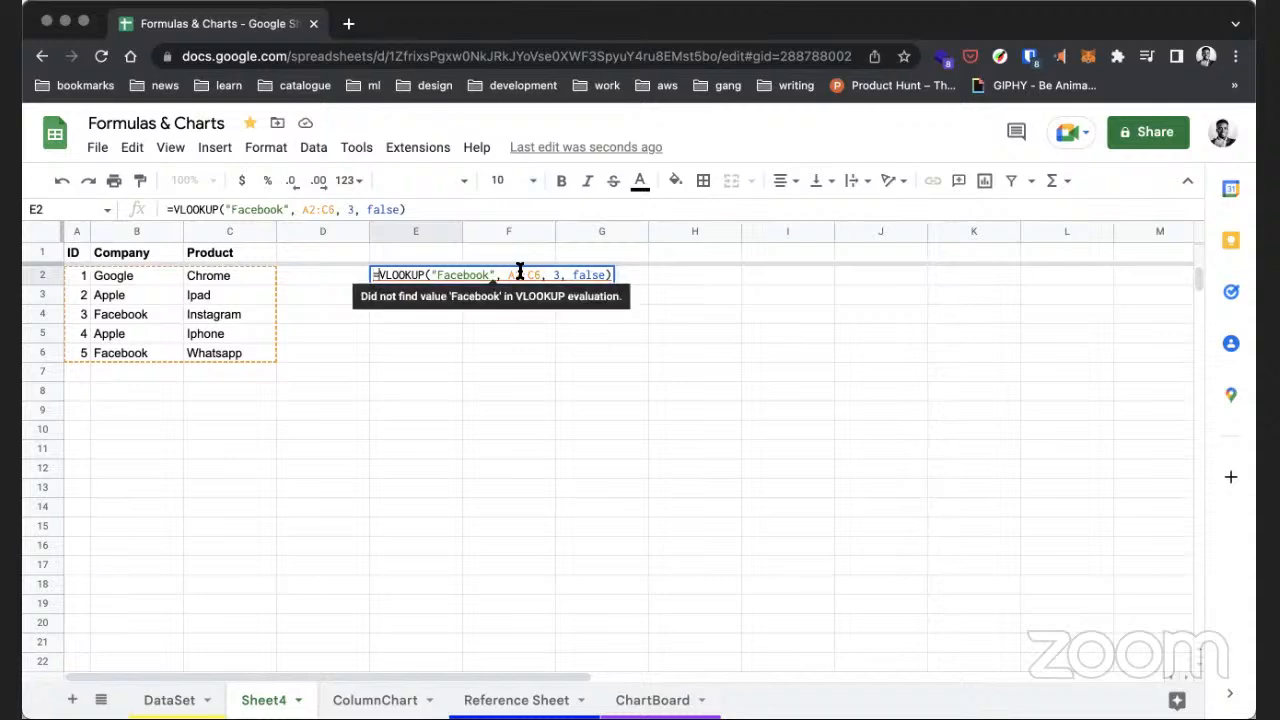
{"action": "left_click", "coordinate": [477, 274]}
{"action": "key", "text": "Left"}
{"action": "key", "text": "Left"}
{"action": "key", "text": "Left"}
{"action": "key", "text": "Left"}
{"action": "key", "text": "Left"}
{"action": "key", "text": "Left"}
{"action": "key", "text": "Left"}
{"action": "key", "text": "Right"}
{"action": "key", "text": "Right"}
{"action": "key", "text": "Right"}
{"action": "key", "text": "Right"}
{"action": "key", "text": "Right"}
{"action": "key", "text": "Right"}
{"action": "key", "text": "Right"}
{"action": "key", "text": "Right"}
{"action": "key", "text": "Right"}
{"action": "left_click_drag", "start_coordinate": [432, 268], "coordinate": [478, 270]}
{"action": "key", "text": "BackSpace"}
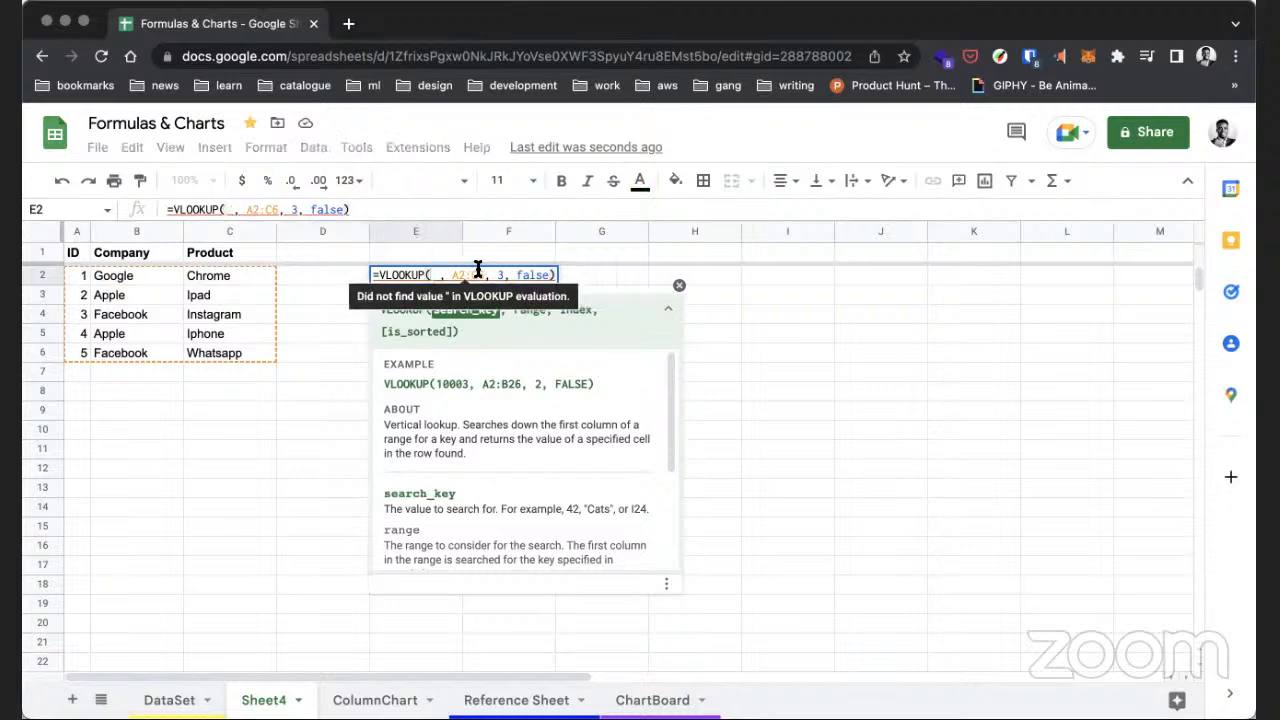
{"action": "type", "text": "C6"}
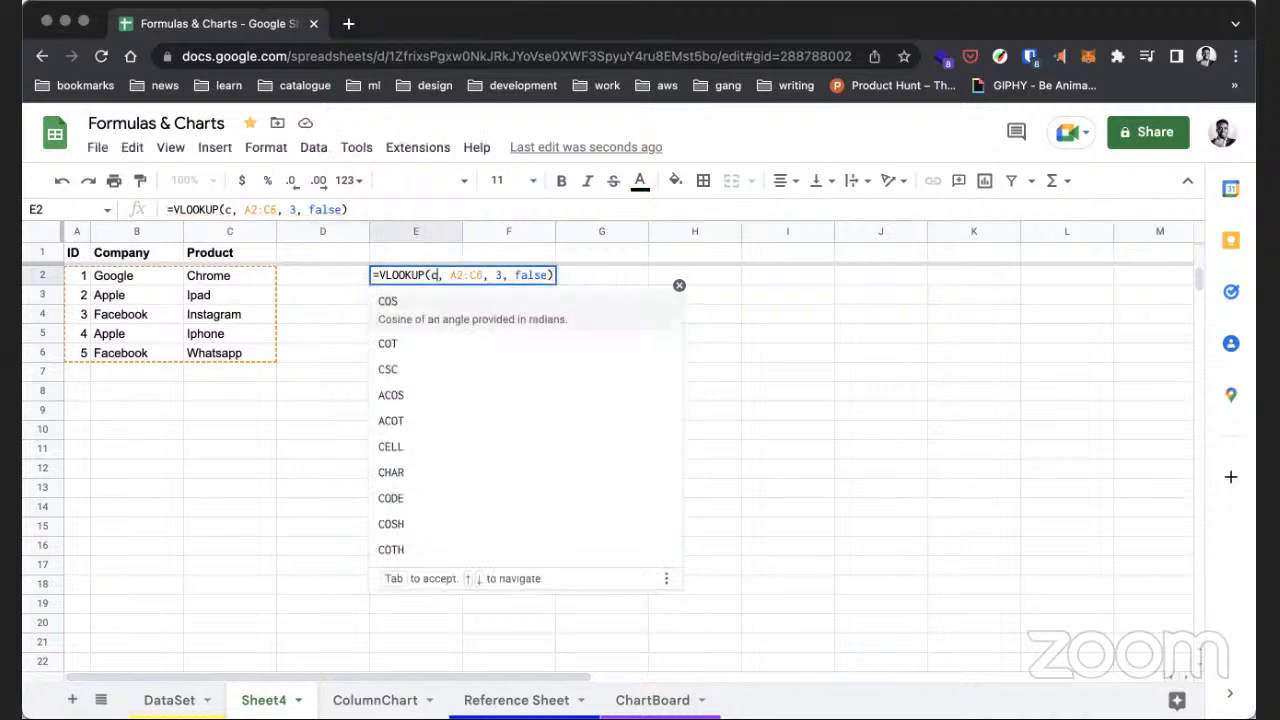
{"action": "key", "text": "Return"}
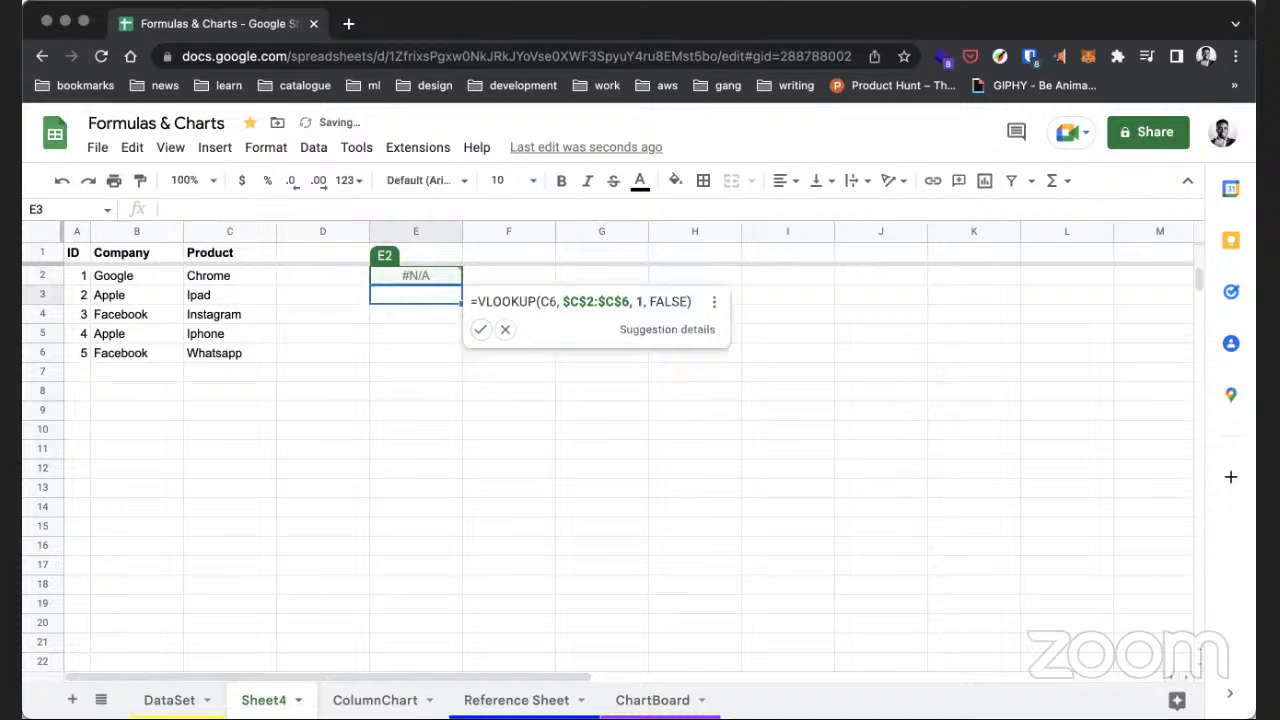
- Change the VLOOKUP search key in E2 so that the formula looks up the product of ID 4
{"action": "key", "text": "Up"}
{"action": "key", "text": "Return"}
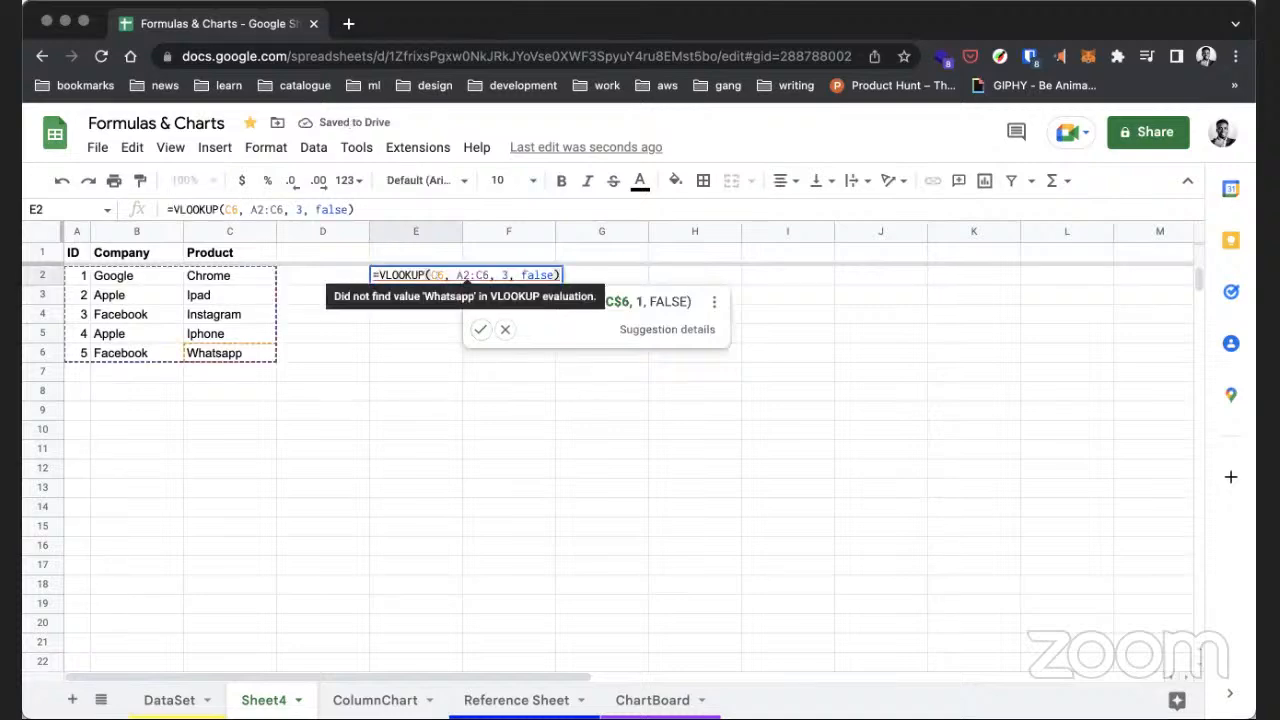
{"action": "left_click", "coordinate": [437, 275]}
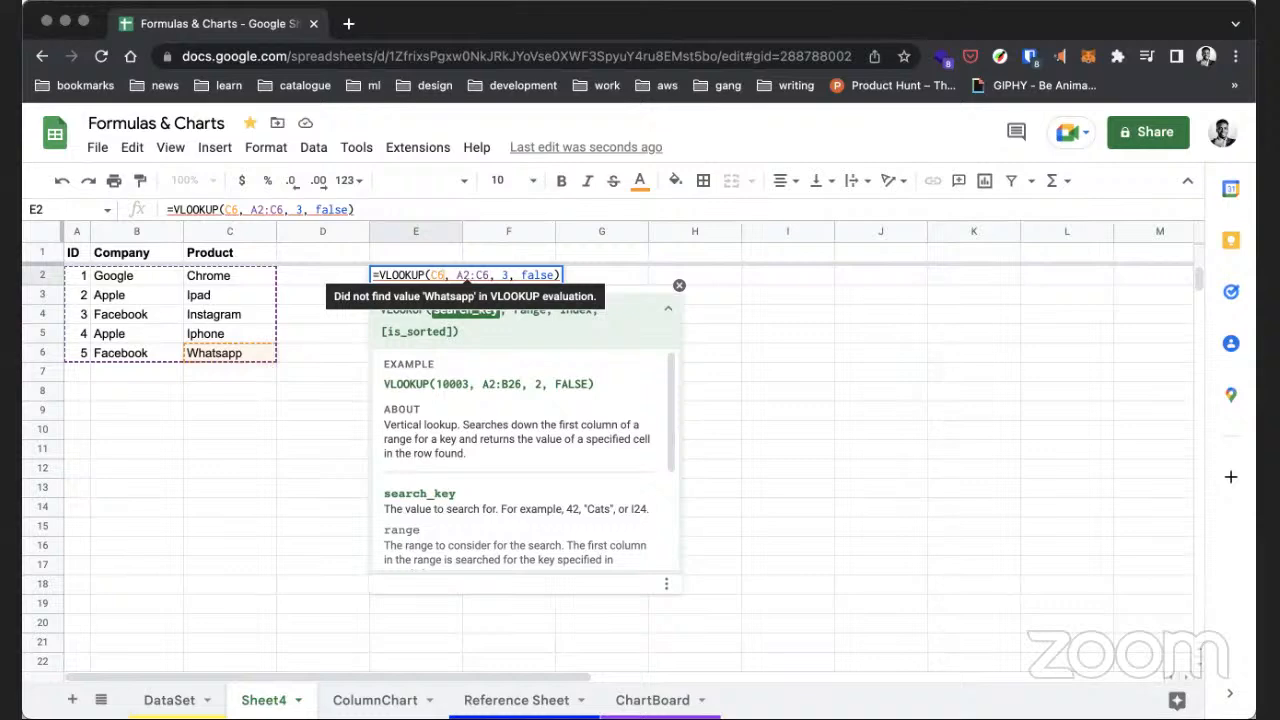
{"action": "key", "text": "BackSpace"}
{"action": "key", "text": "BackSpace"}
{"action": "type", "text": "C5"}
{"action": "key", "text": "Return"}
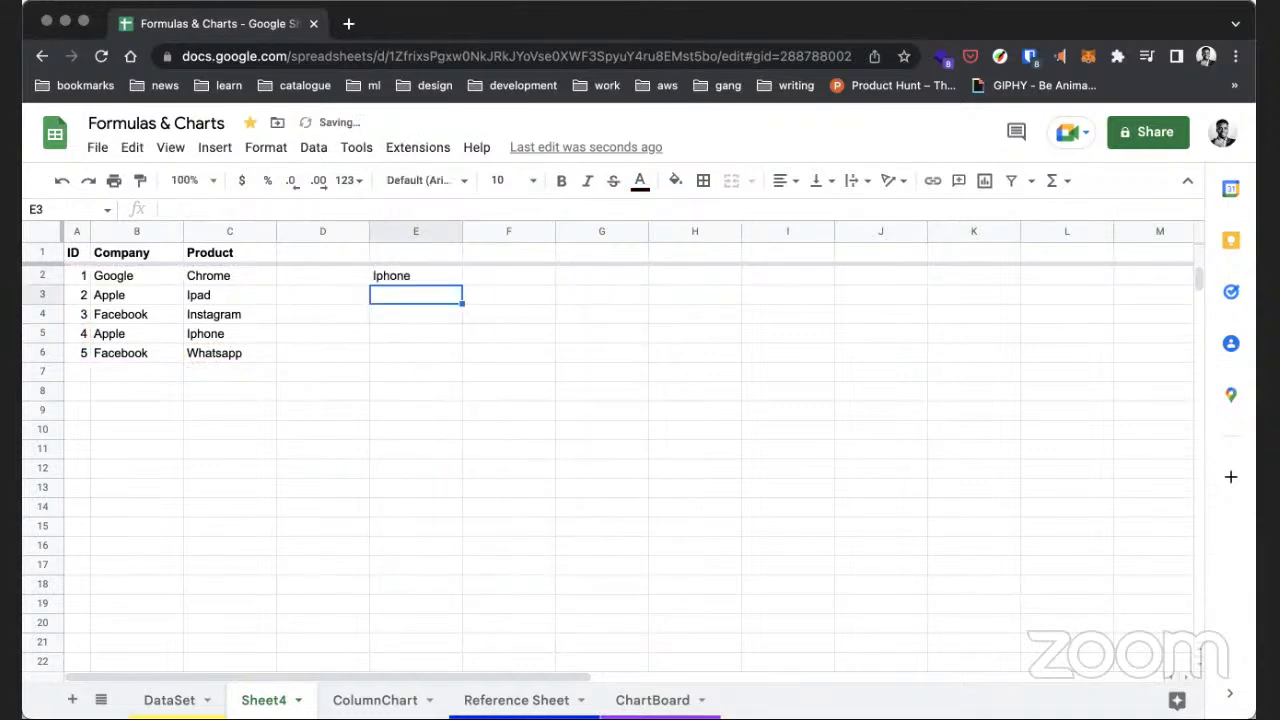
- Try the VLOOKUP in E2 with the search key "Apple" and the range B2:C6
{"action": "key", "text": "Up"}
{"action": "key", "text": "Return"}
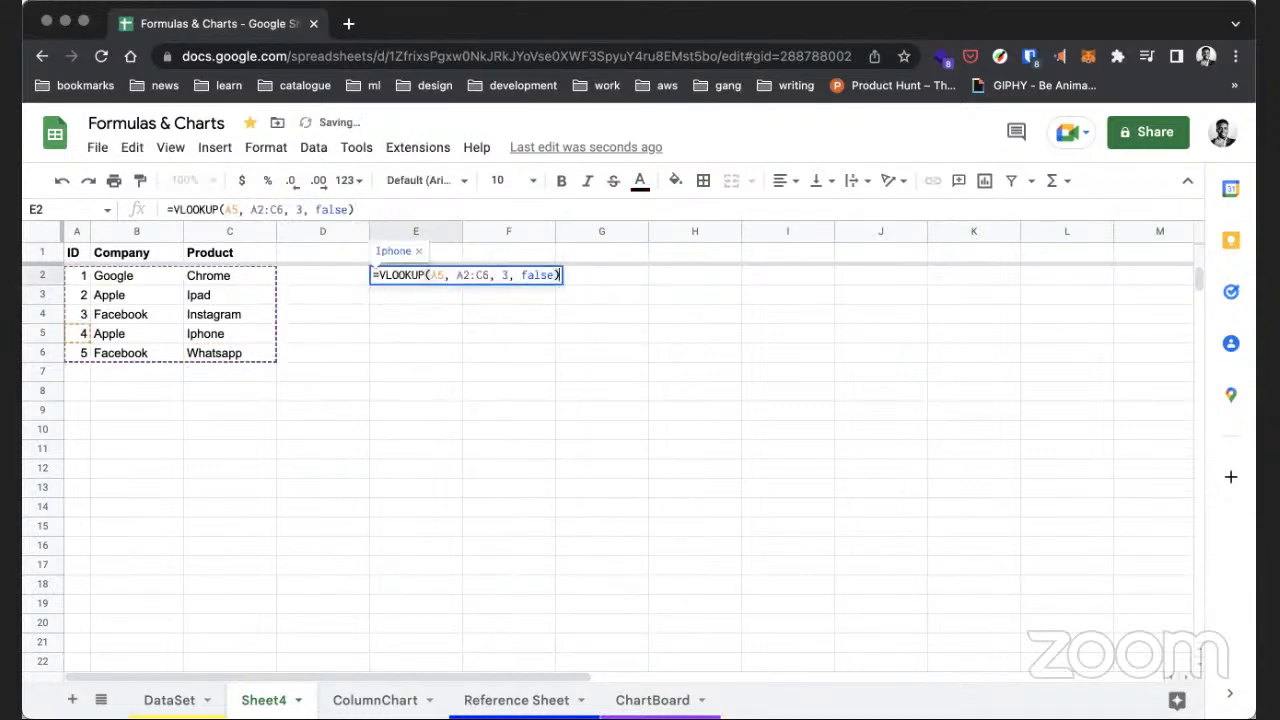
{"action": "left_click", "coordinate": [431, 275]}
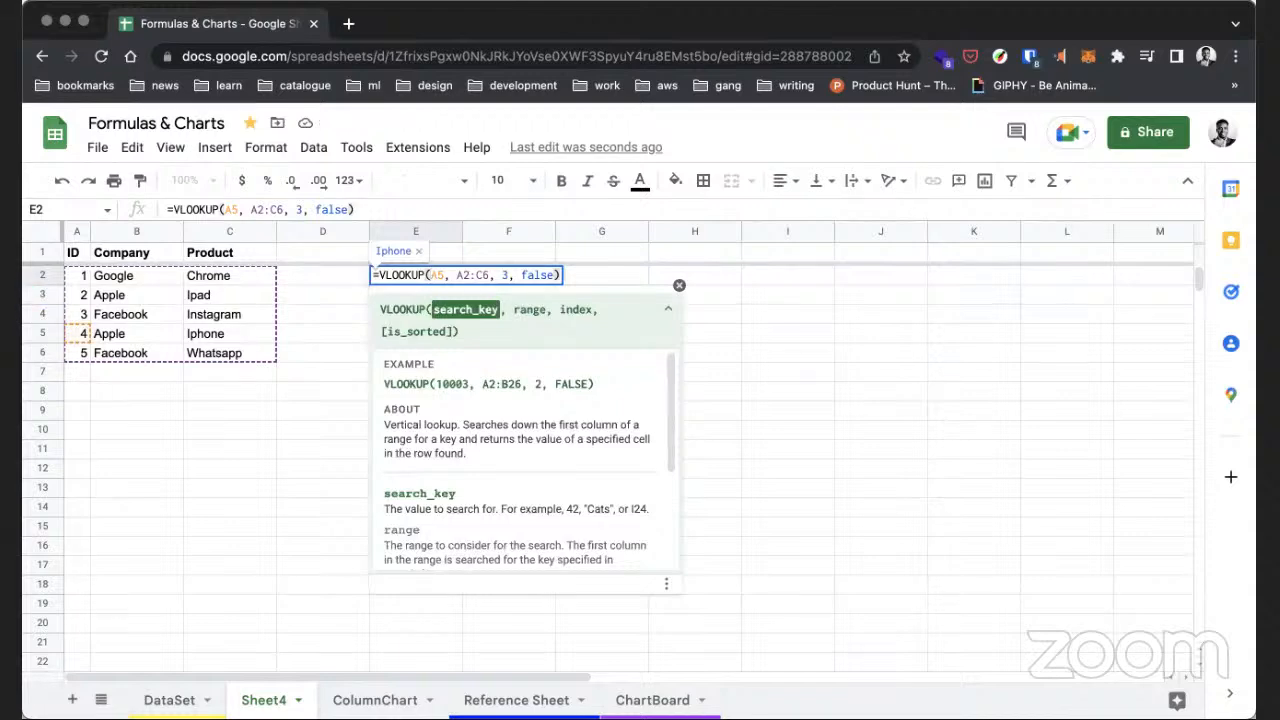
{"action": "left_click", "coordinate": [459, 275]}
{"action": "key", "text": "BackSpace"}
{"action": "type", "text": "b"}
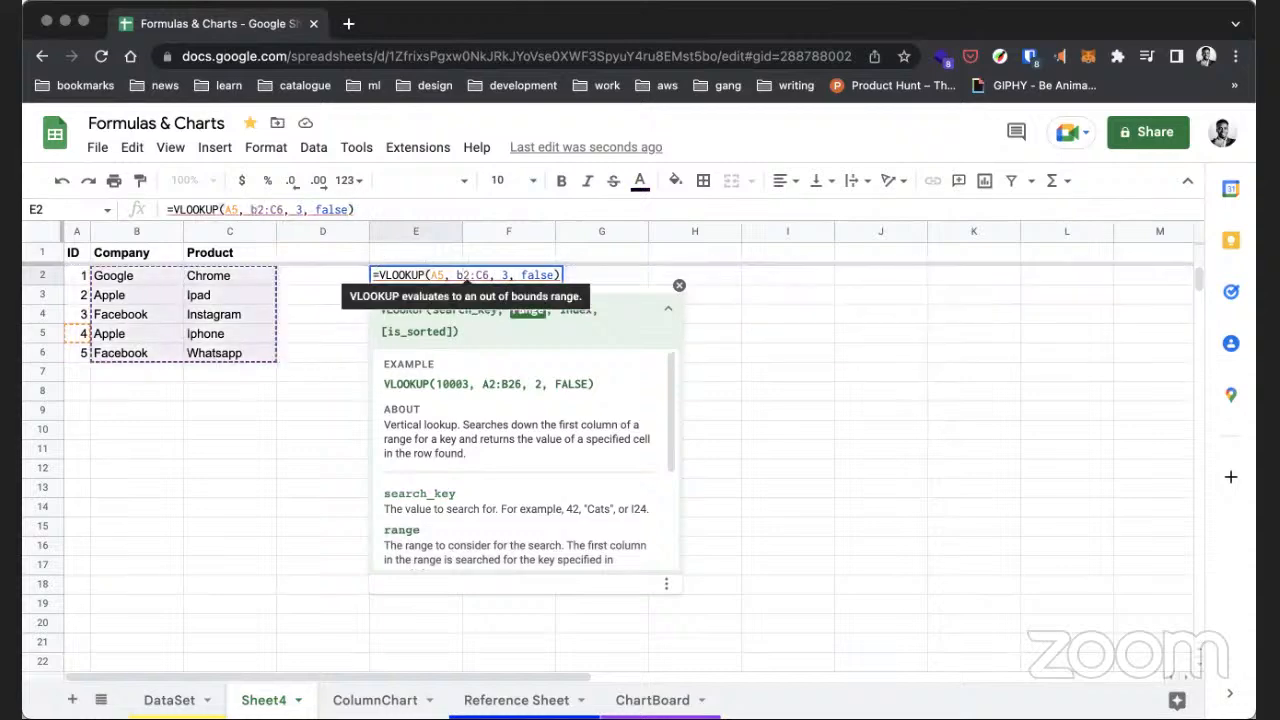
{"action": "left_click", "coordinate": [443, 275]}
{"action": "key", "text": "BackSpace"}
{"action": "key", "text": "BackSpace"}
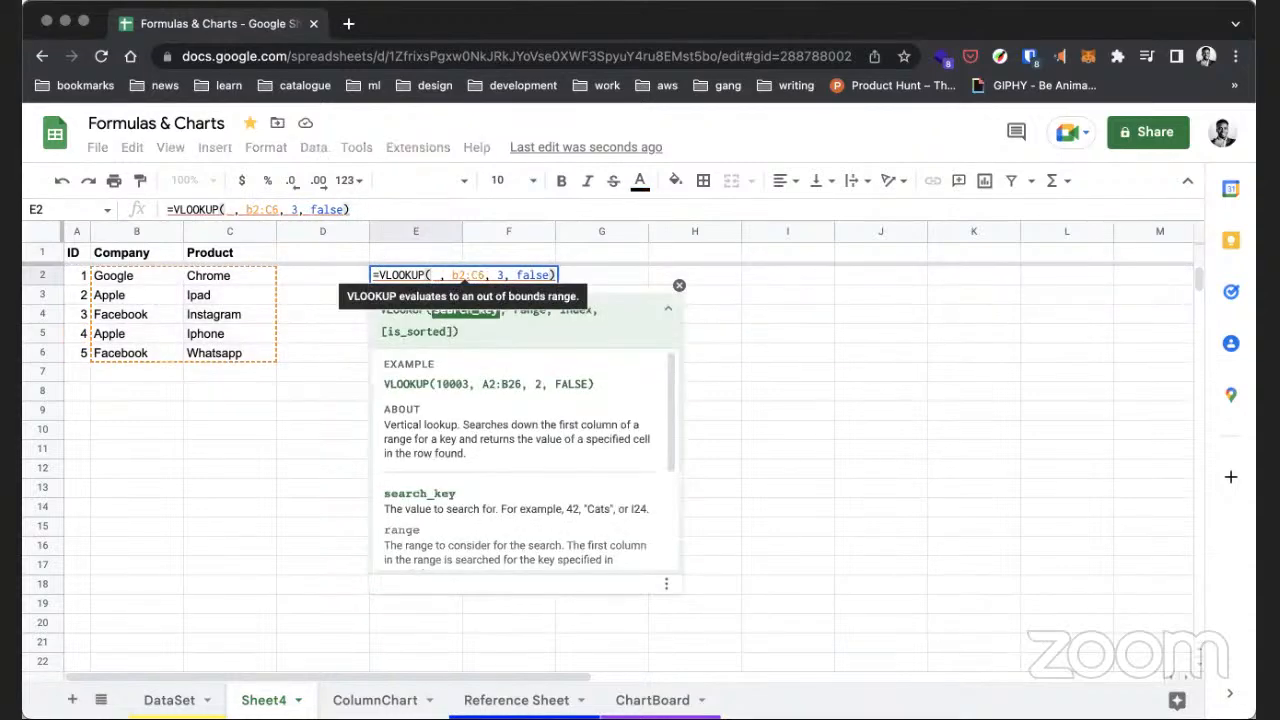
{"action": "type", "text": "\"Apple\""}
{"action": "key", "text": "Return"}
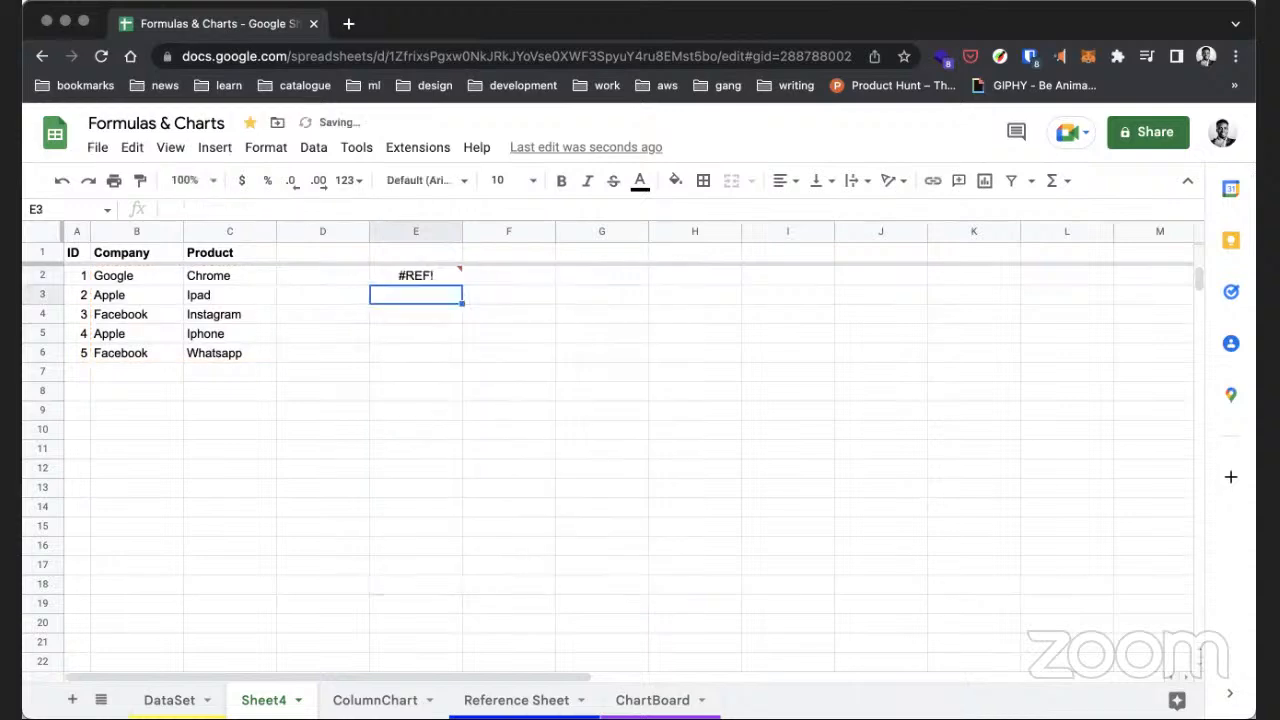
- Set the search key of the VLOOKUP in E2 to 2 and its range to A2:C6
{"action": "double_click", "coordinate": [425, 275]}
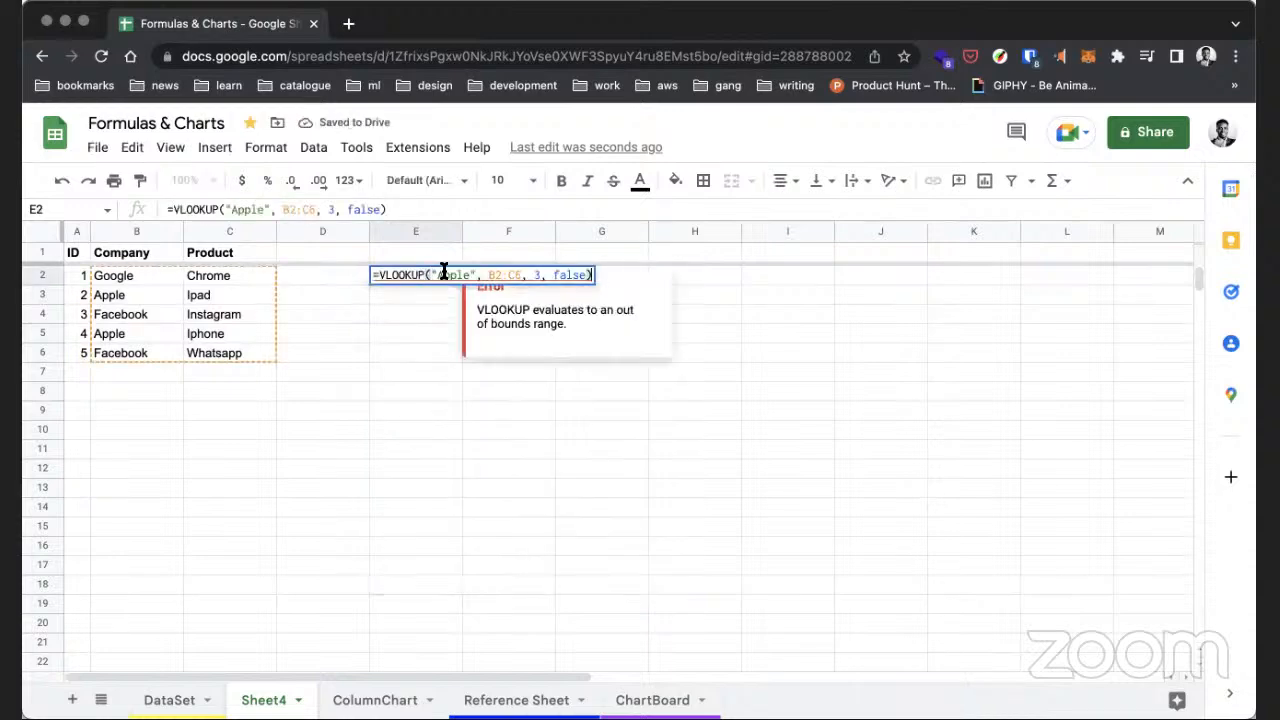
{"action": "left_click", "coordinate": [443, 274]}
{"action": "left_click_drag", "start_coordinate": [432, 275], "coordinate": [477, 275]}
{"action": "type", "text": "2"}
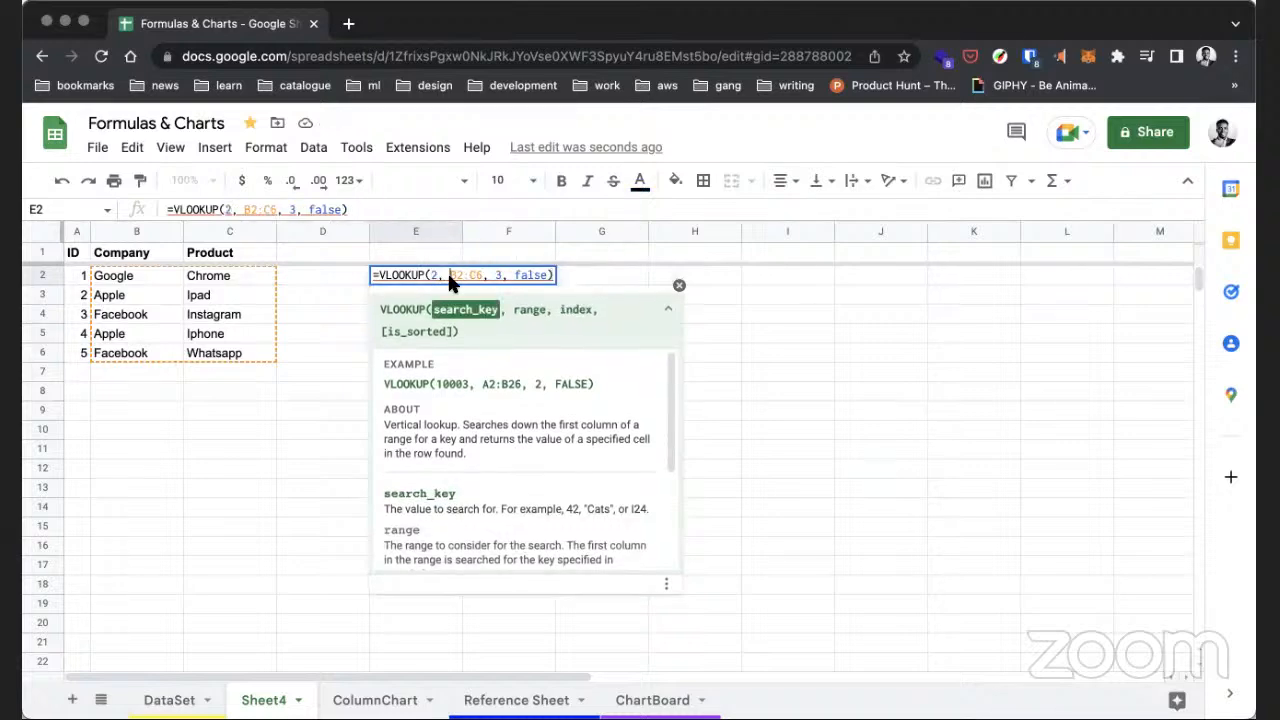
{"action": "key", "text": "Right"}
{"action": "key", "text": "Right"}
{"action": "key", "text": "Right"}
{"action": "key", "text": "BackSpace"}
{"action": "type", "text": "a"}
{"action": "key", "text": "Return"}
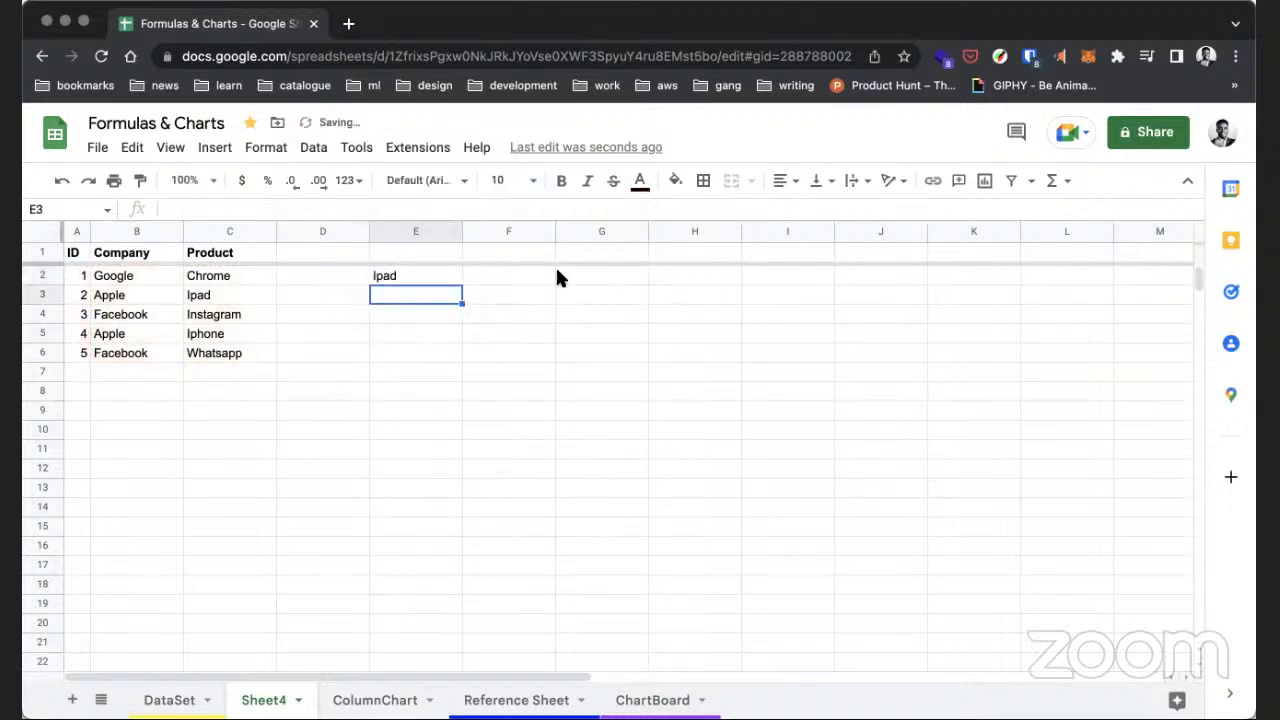
- Examine the VLOOKUP argument descriptions, from search_key to is_sorted, in the formula help for E2
{"action": "double_click", "coordinate": [435, 269]}
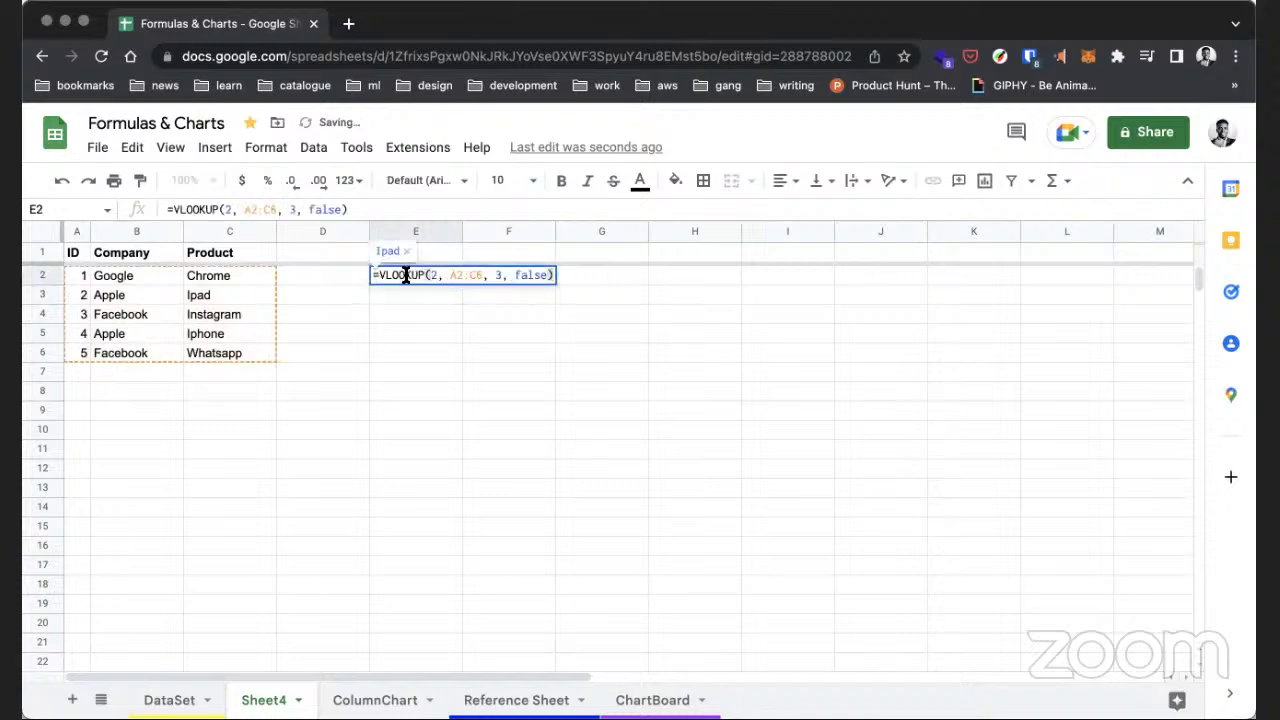
{"action": "left_click", "coordinate": [395, 276]}
{"action": "scroll", "coordinate": [418, 364], "scroll_direction": "down", "scroll_amount": 2}
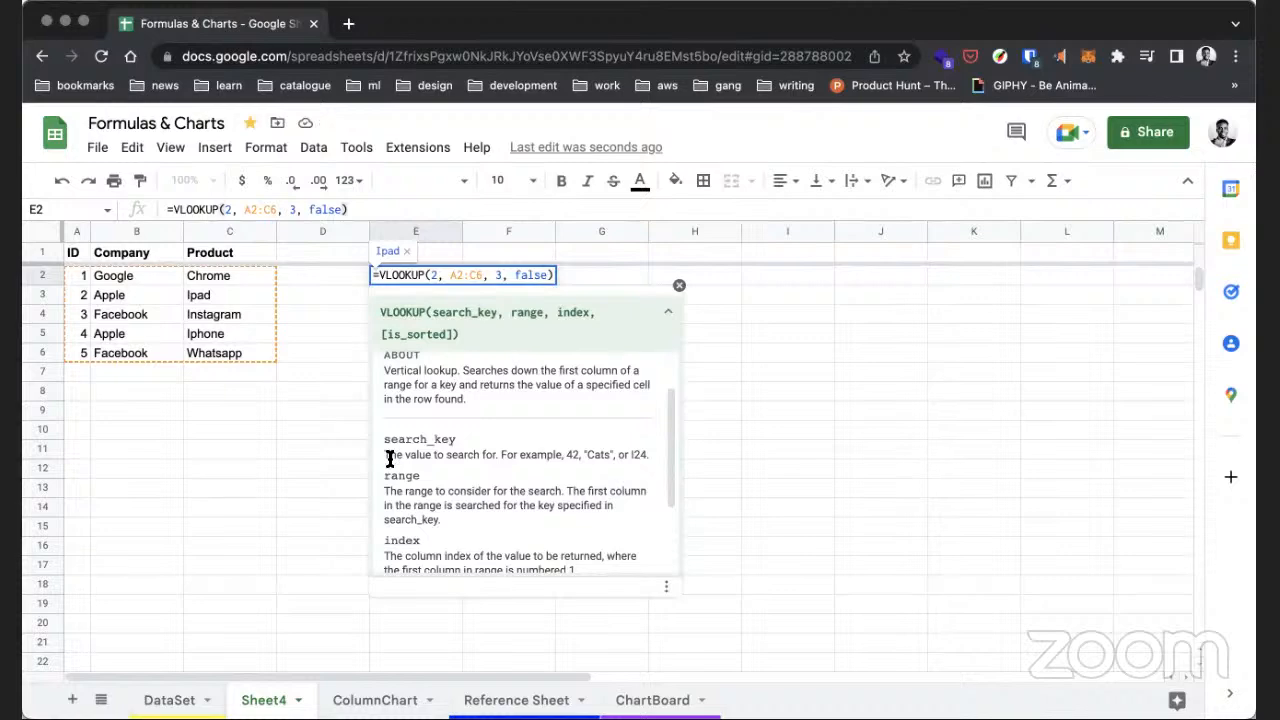
{"action": "scroll", "coordinate": [383, 450], "scroll_direction": "down", "scroll_amount": 1}
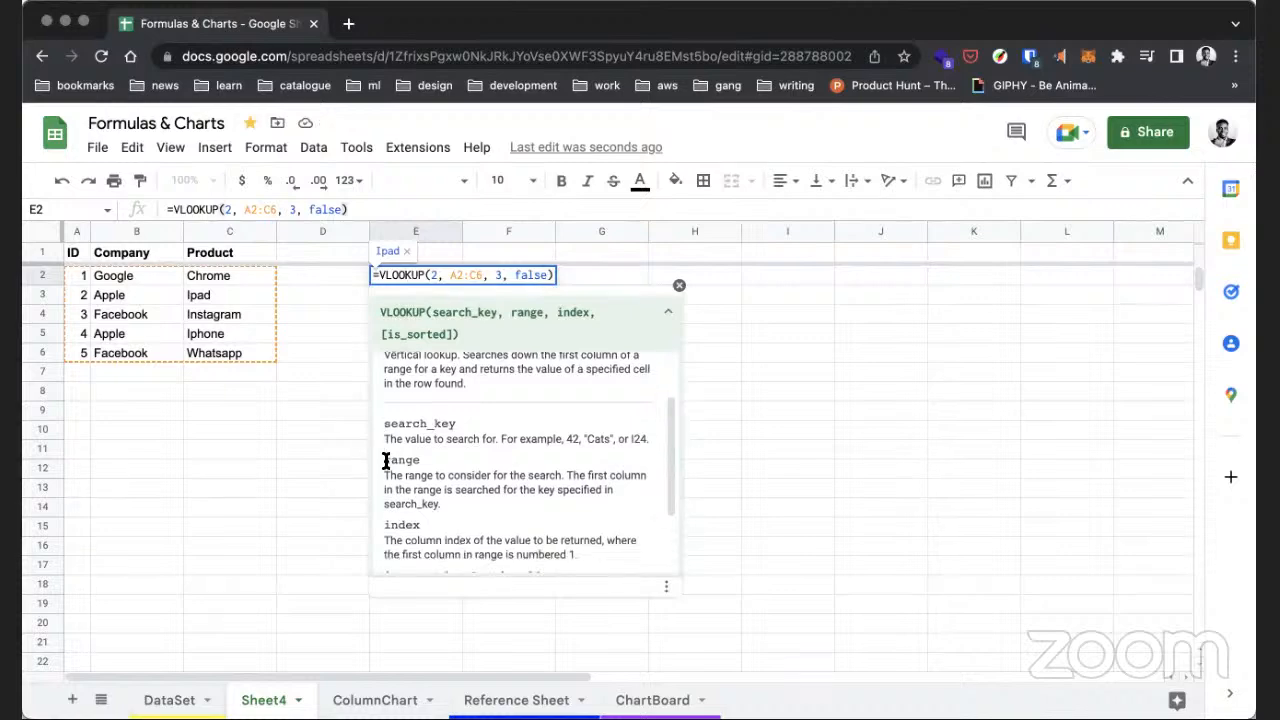
{"action": "scroll", "coordinate": [411, 427], "scroll_direction": "down", "scroll_amount": 1}
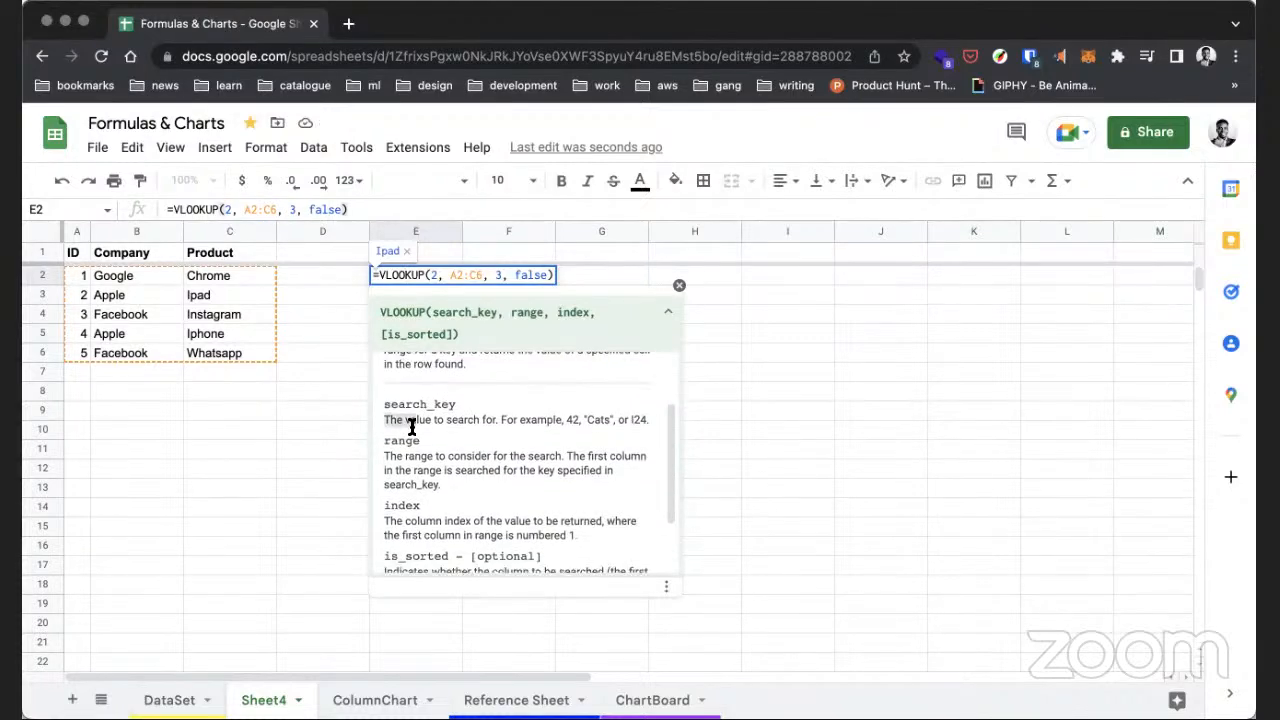
{"action": "scroll", "coordinate": [411, 427], "scroll_direction": "down", "scroll_amount": 2}
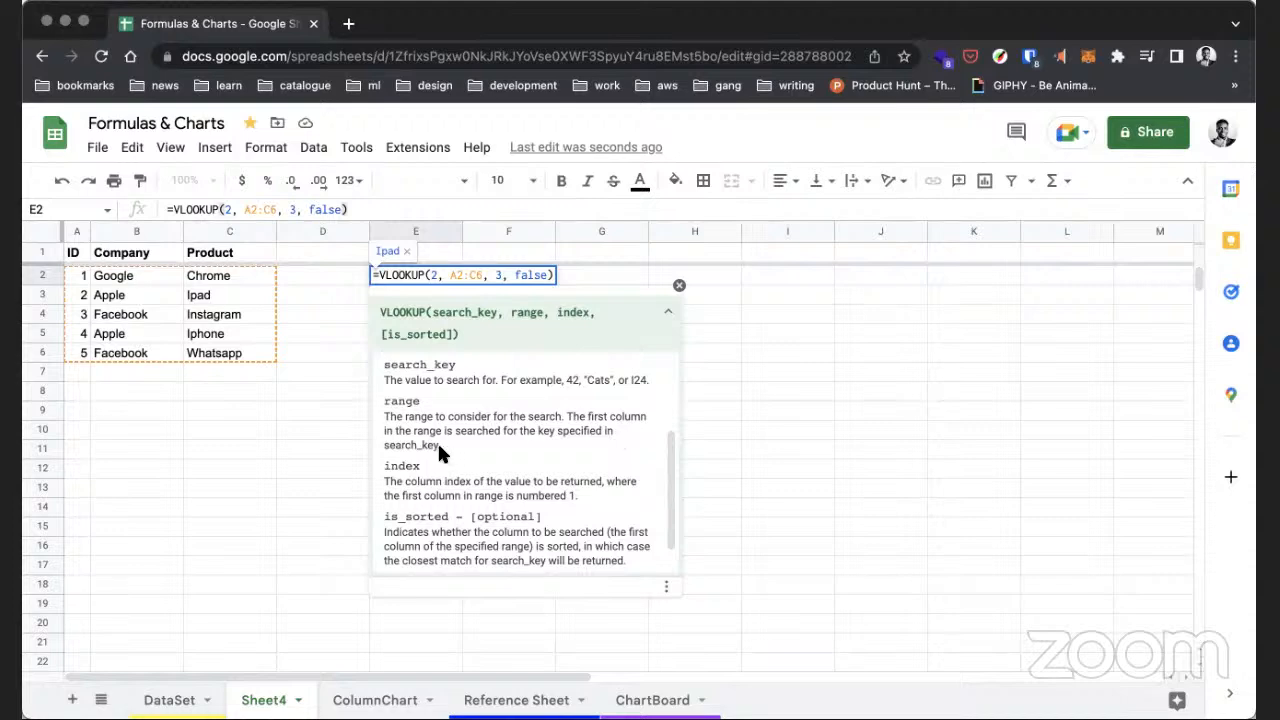
{"action": "scroll", "coordinate": [439, 452], "scroll_direction": "down", "scroll_amount": 2}
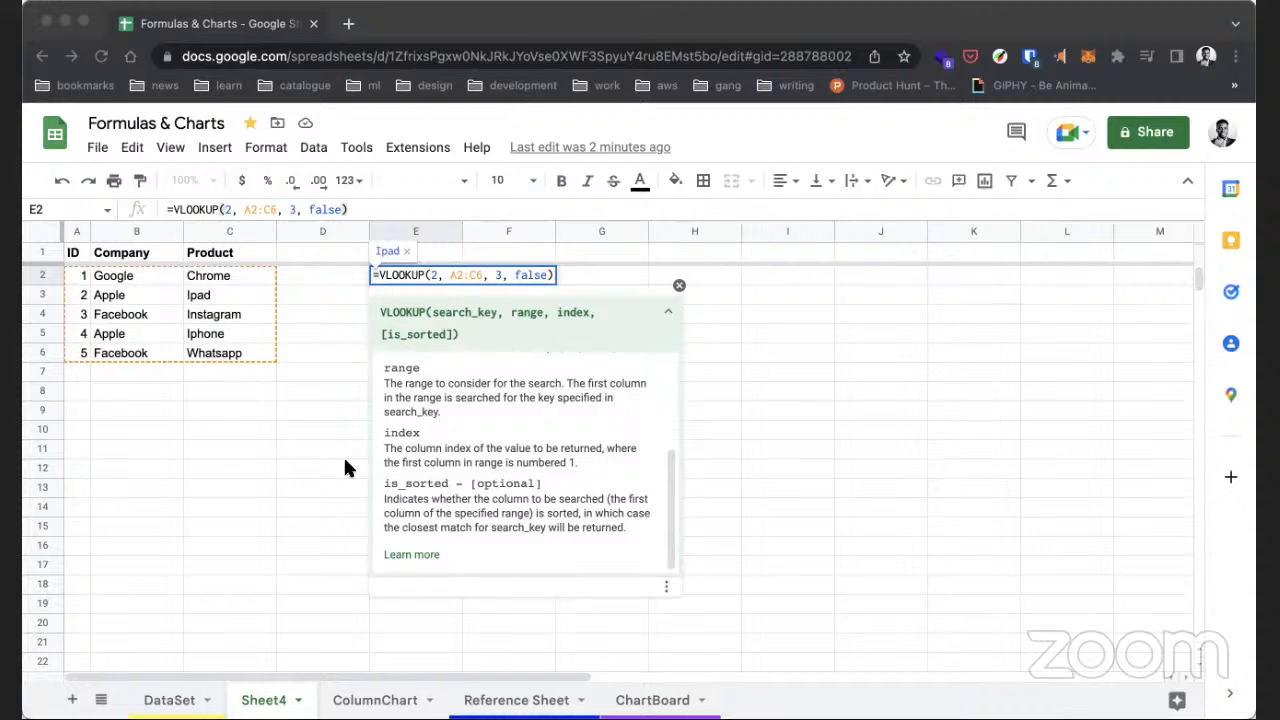
{"action": "left_click", "coordinate": [343, 313]}
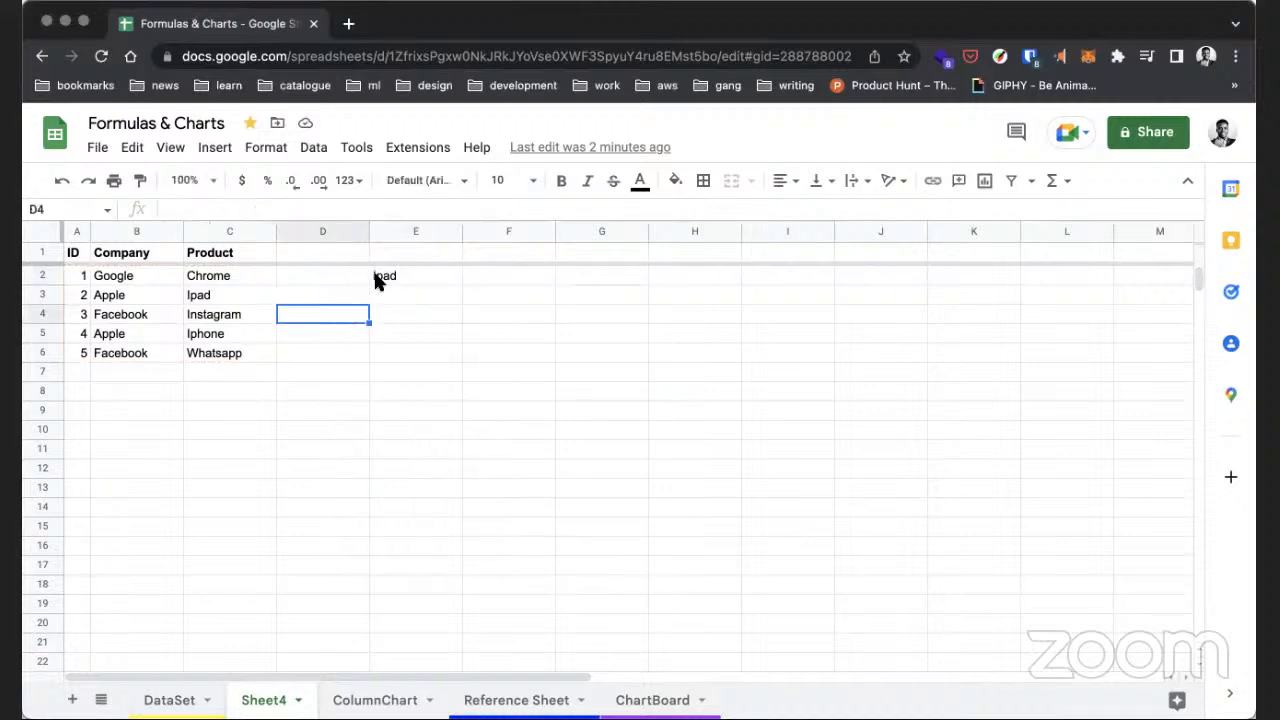
{"action": "left_click", "coordinate": [398, 279]}
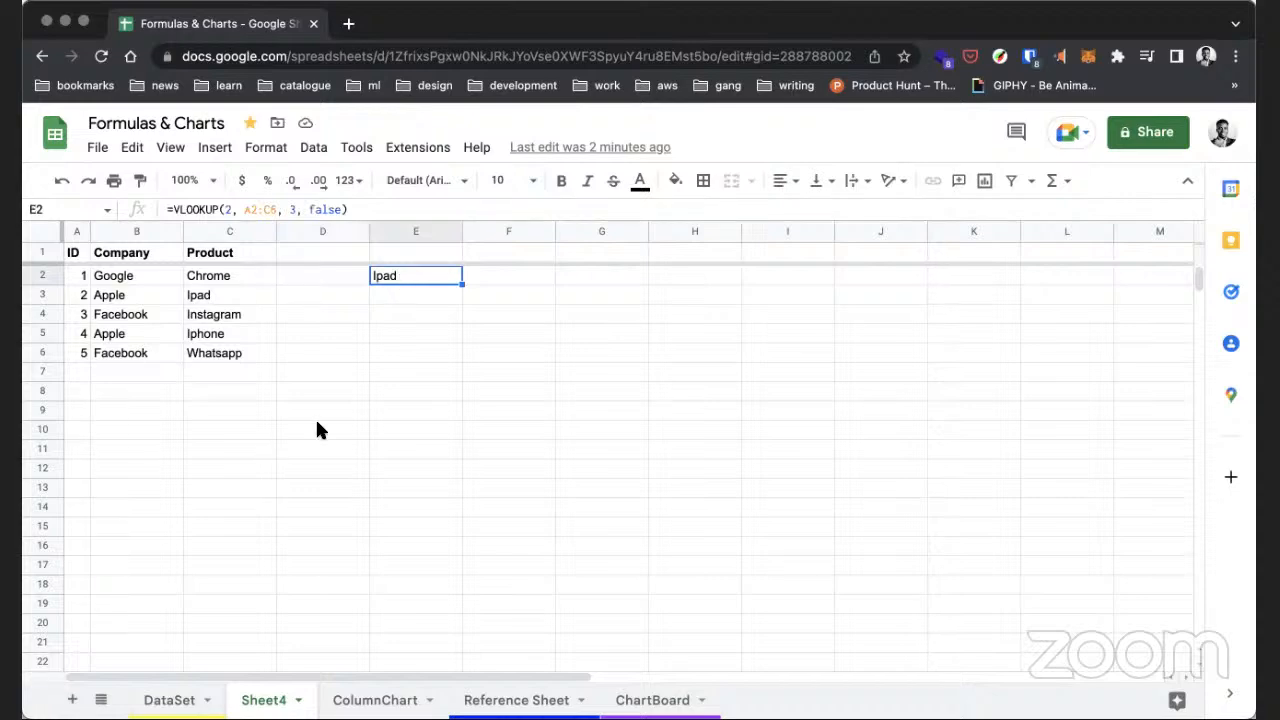
- Start a formula in E4 that joins the text "The Company with the ID" and cell A2 with + operators
{"action": "left_click", "coordinate": [418, 314]}
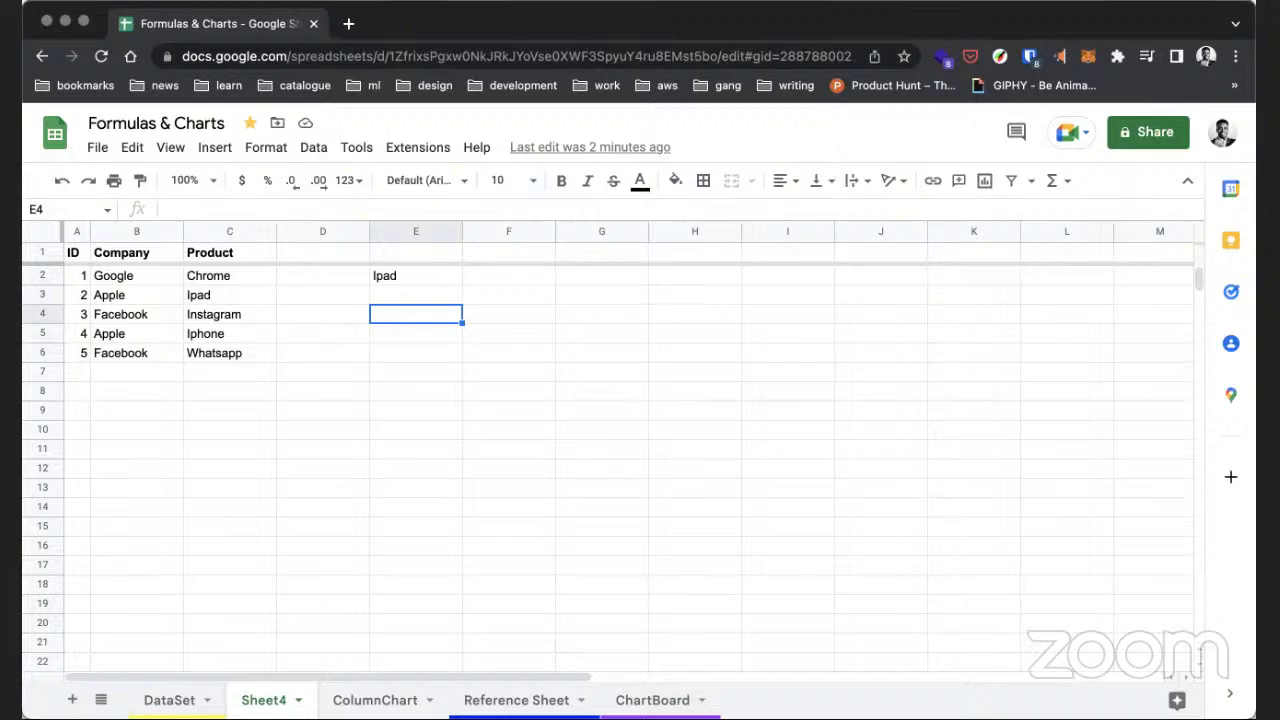
{"action": "left_click", "coordinate": [404, 298]}
{"action": "left_click", "coordinate": [403, 316]}
{"action": "type", "text": "="}
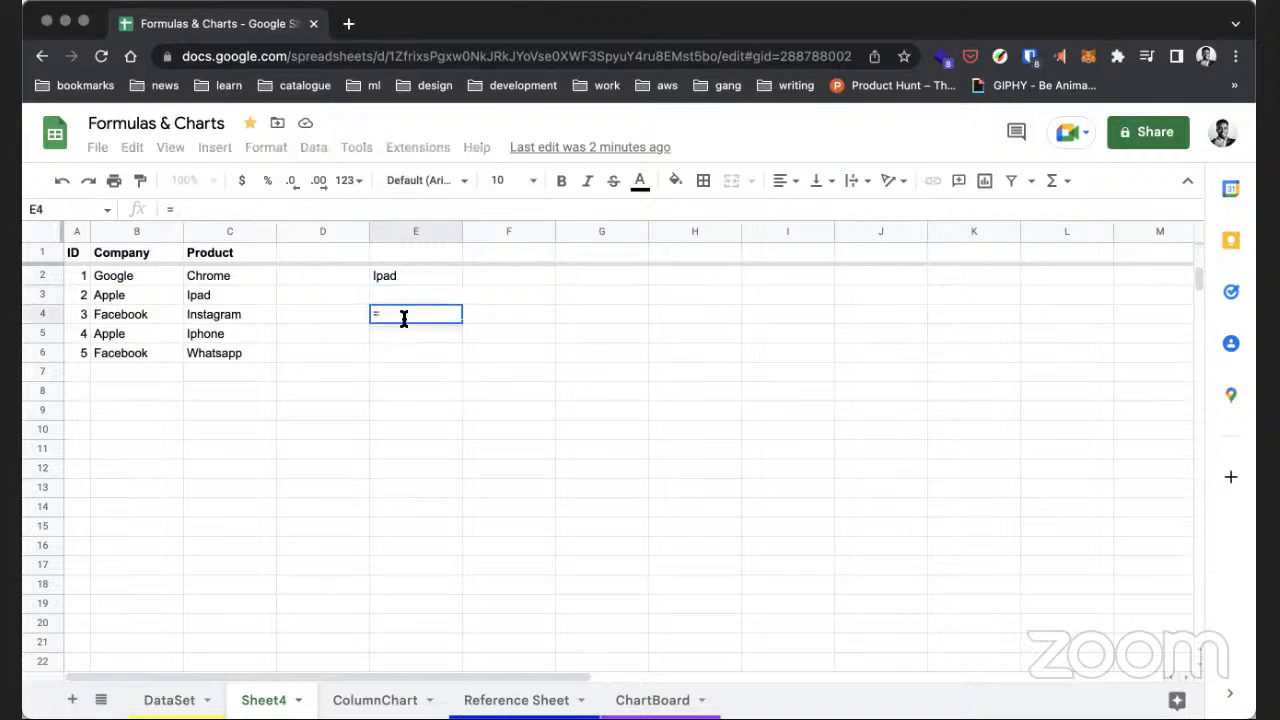
{"action": "type", "text": "\"T"}
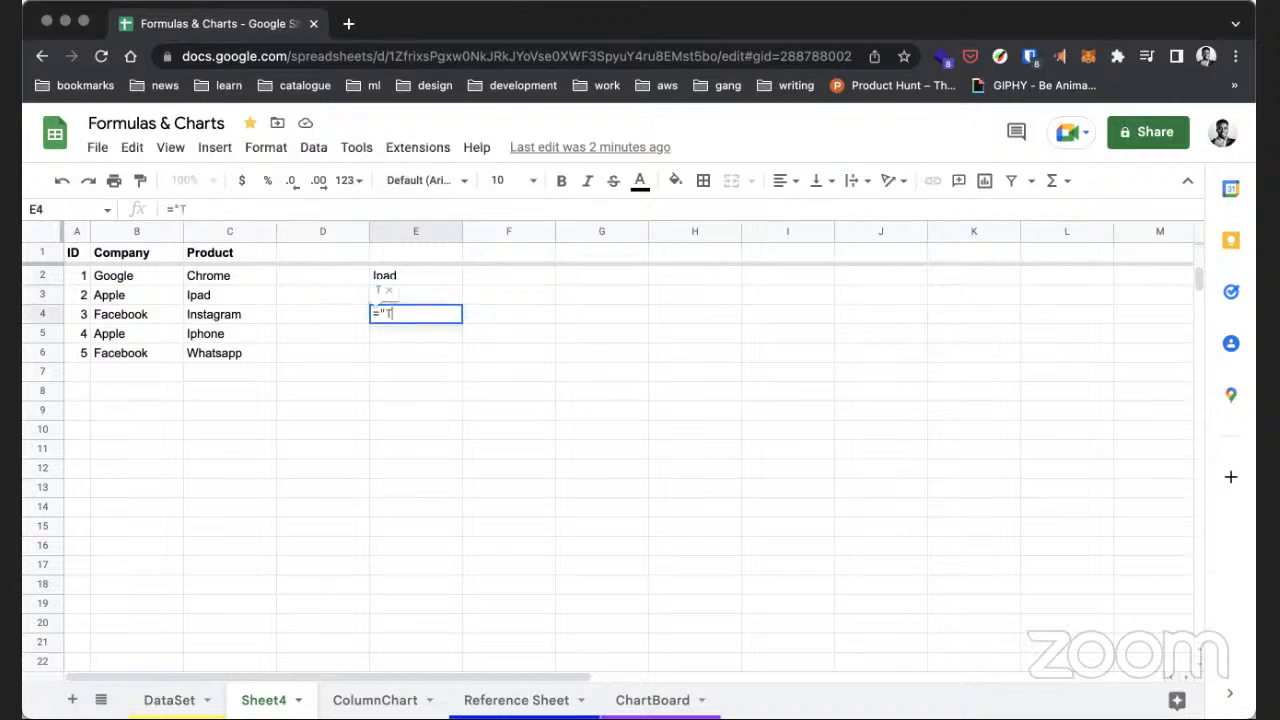
{"action": "type", "text": "he Company wit"}
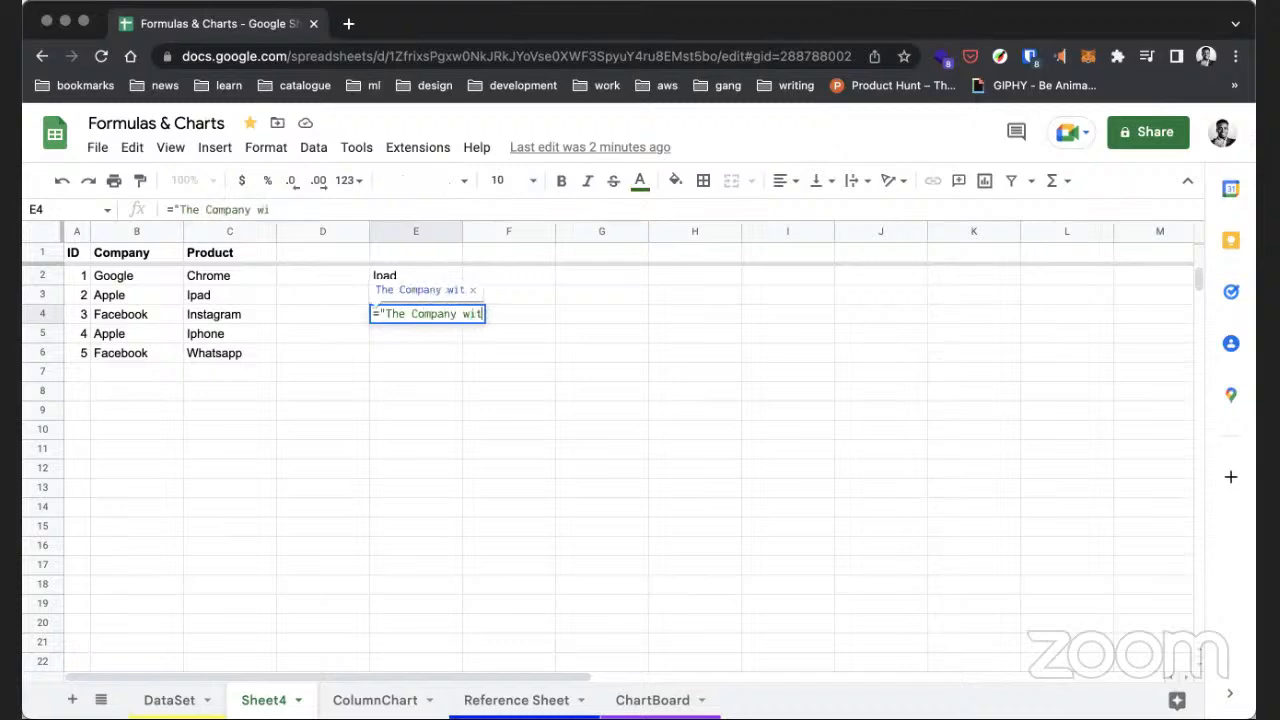
{"action": "type", "text": "h the ID\""}
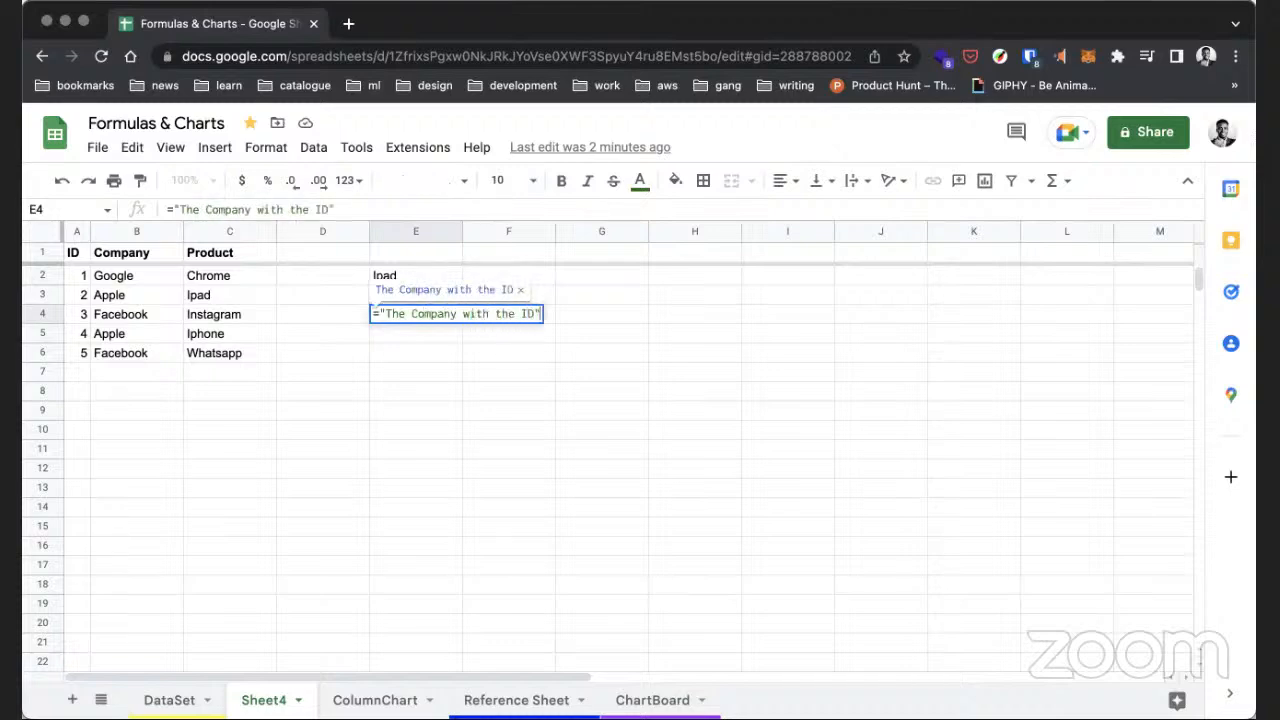
{"action": "type", "text": " + \""}
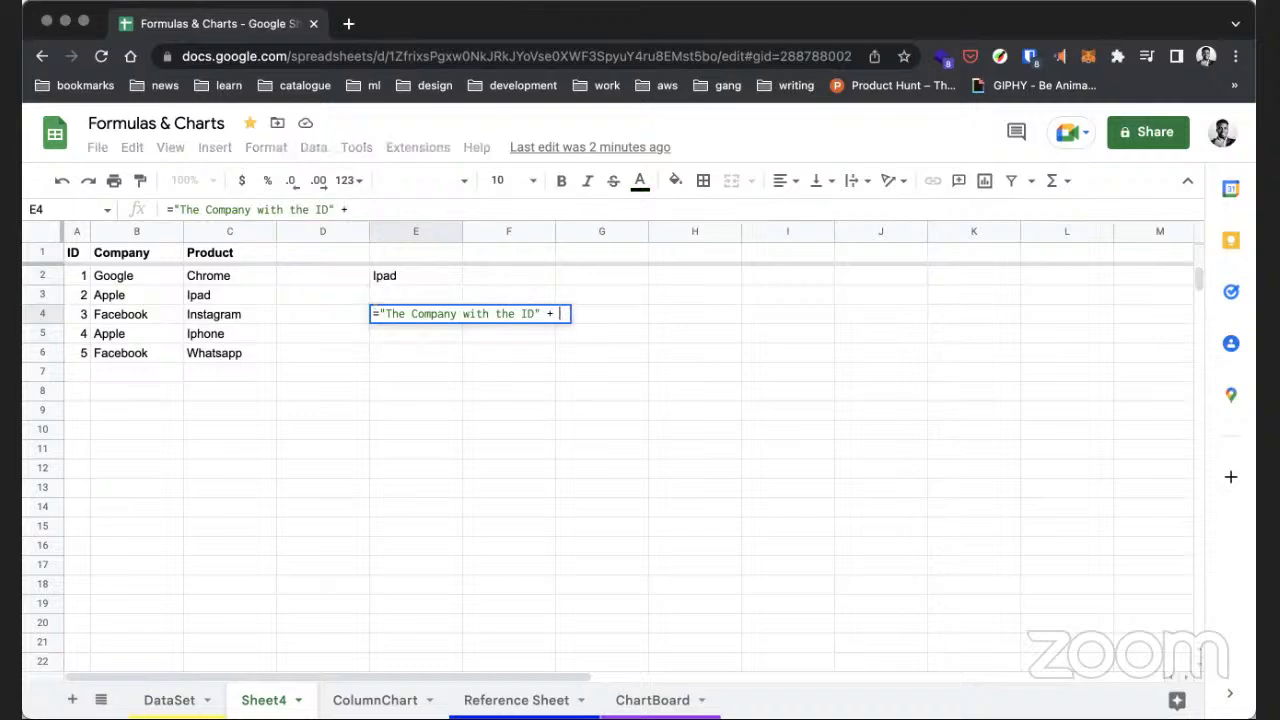
{"action": "key", "text": "BackSpace"}
{"action": "type", "text": "A2 + \""}
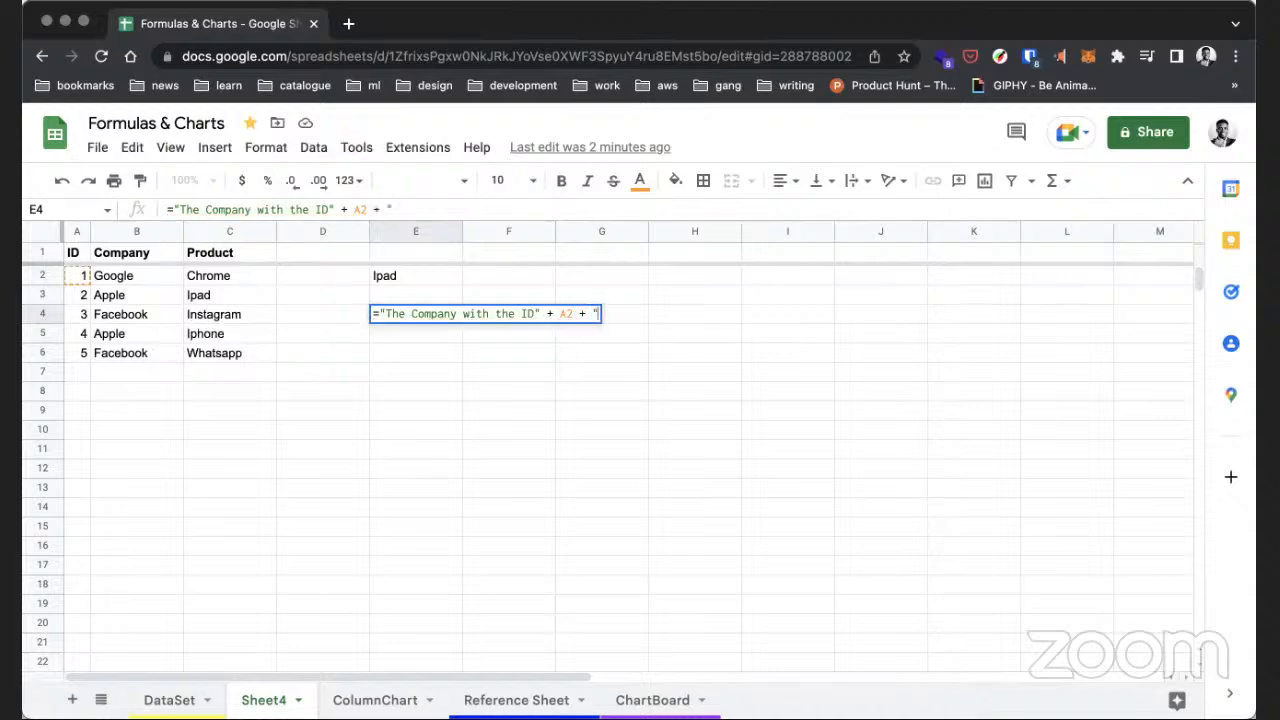
- Append the text "Has the name" and another + operator to the formula in E4
{"action": "type", "text": "Has"}
{"action": "key", "text": "BackSpace"}
{"action": "key", "text": "BackSpace"}
{"action": "type", "text": "as the name"}
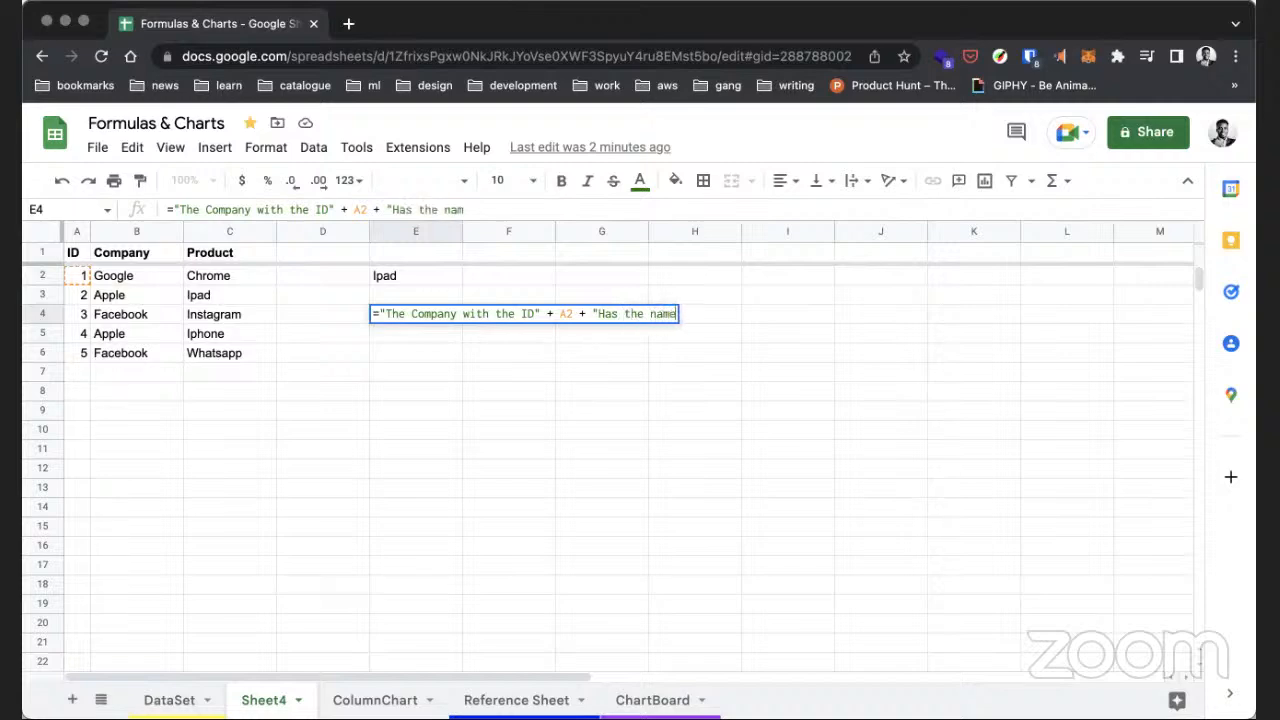
{"action": "key", "text": "BackSpace"}
{"action": "type", "text": "\" +"}
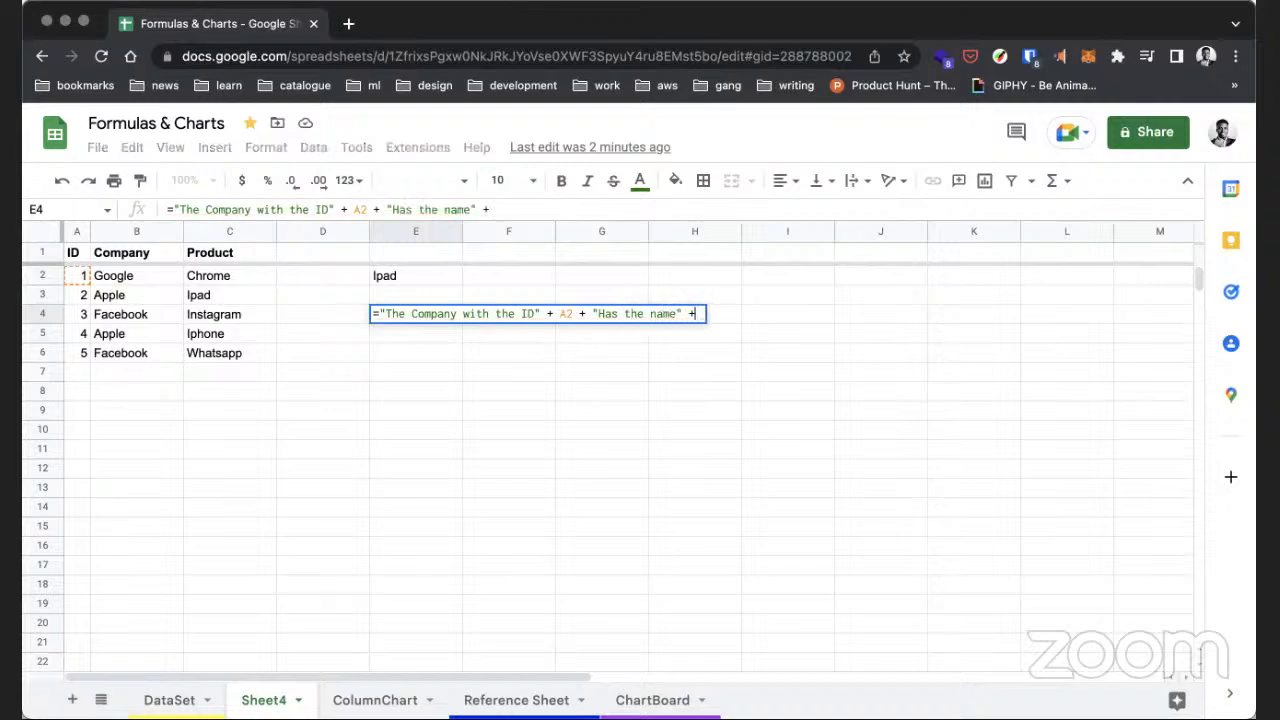
{"action": "key", "text": "Left"}
{"action": "key", "text": "Left"}
{"action": "key", "text": "Left"}
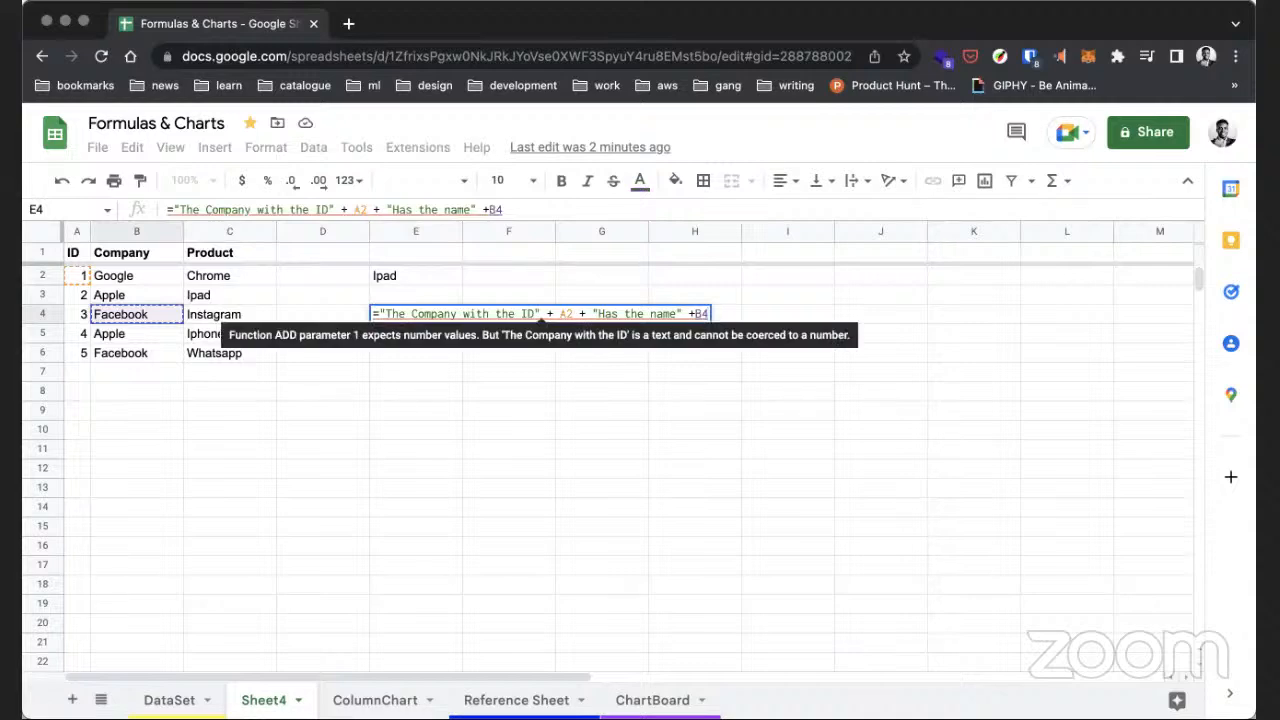
{"action": "key", "text": "BackSpace"}
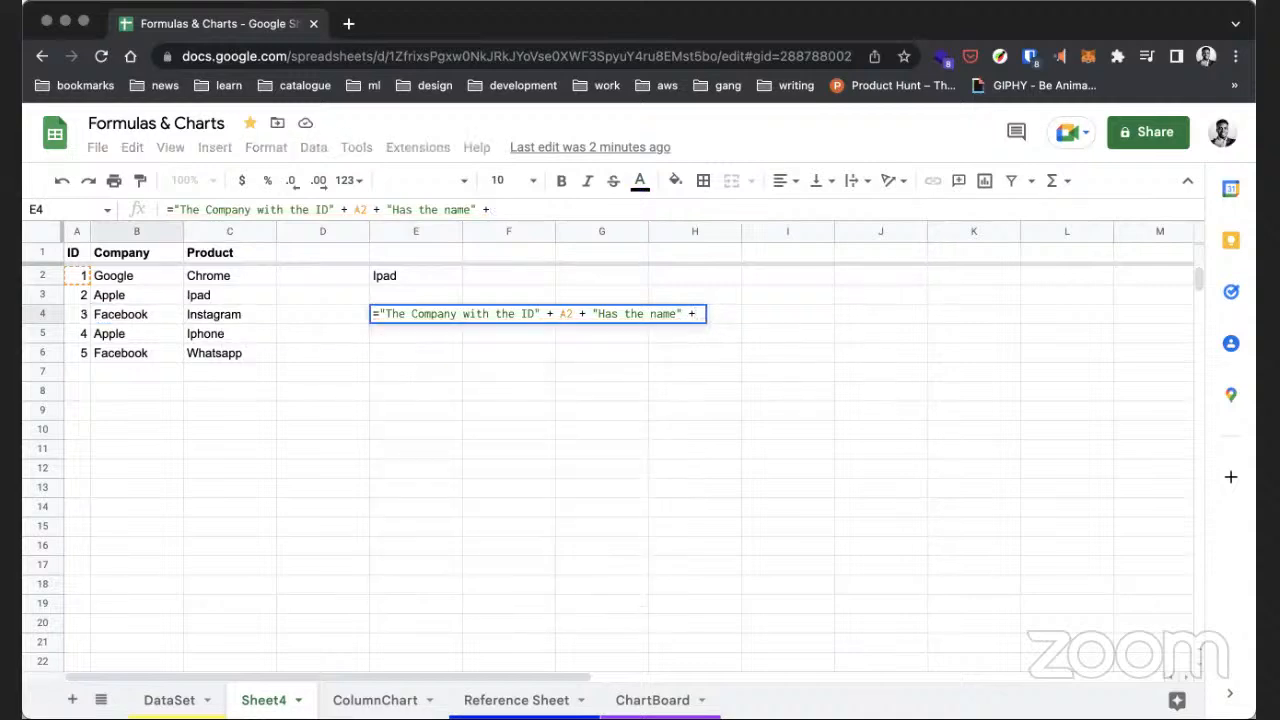
- Add cell B2 to the end of the E4 formula and a trailing space inside both of its quoted texts
{"action": "type", "text": "b2"}
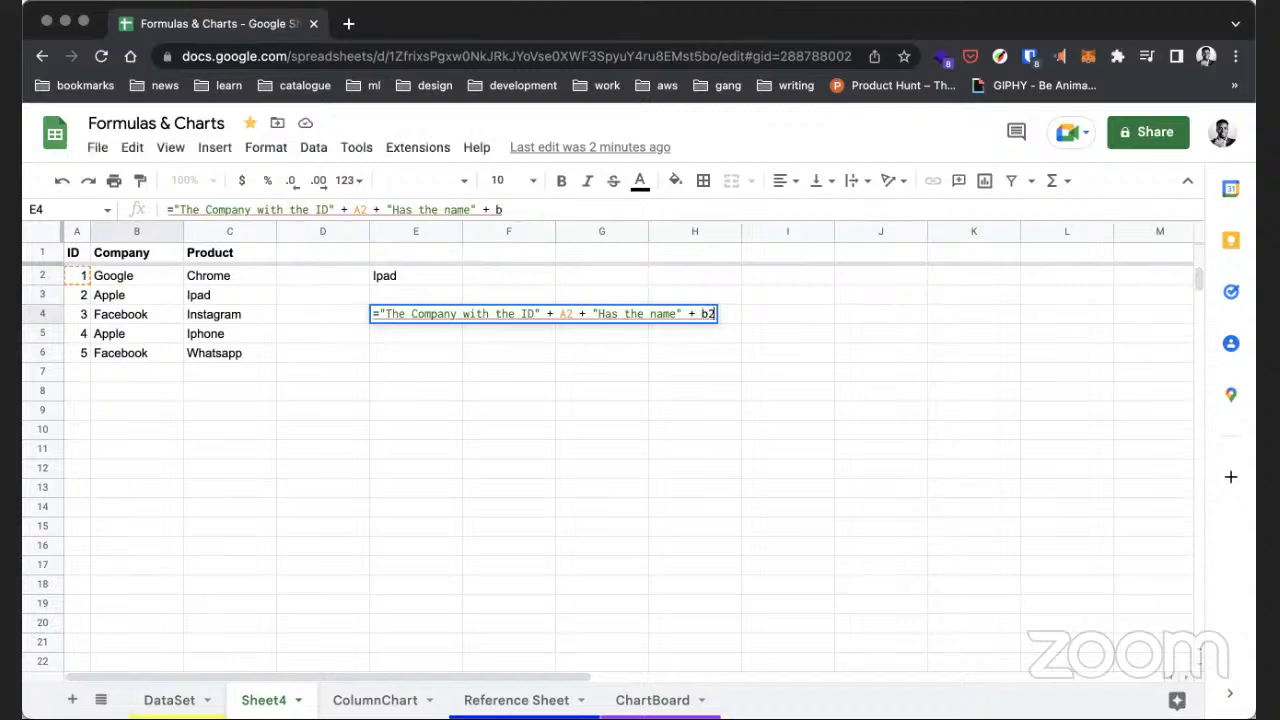
{"action": "key", "text": "BackSpace"}
{"action": "key", "text": "BackSpace"}
{"action": "type", "text": "B@"}
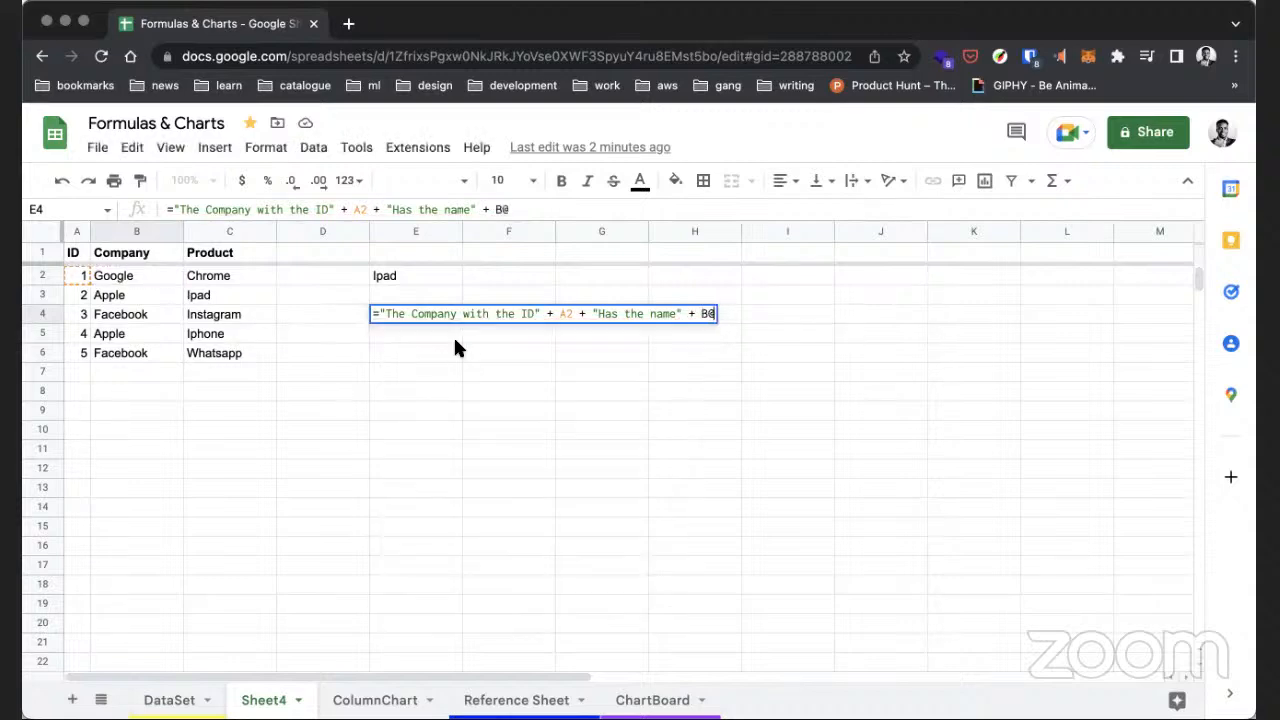
{"action": "left_click", "coordinate": [675, 313]}
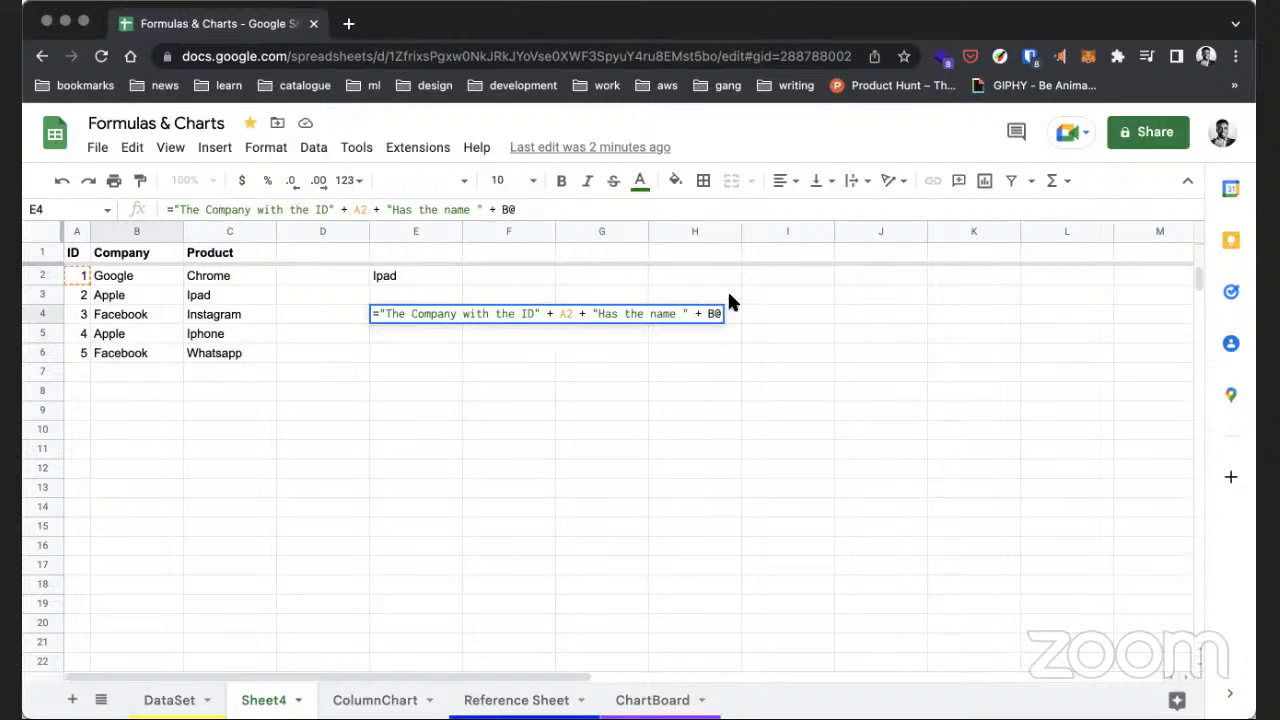
{"action": "key", "text": "BackSpace"}
{"action": "type", "text": "2"}
{"action": "left_click", "coordinate": [539, 313]}
{"action": "type", "text": "B2"}
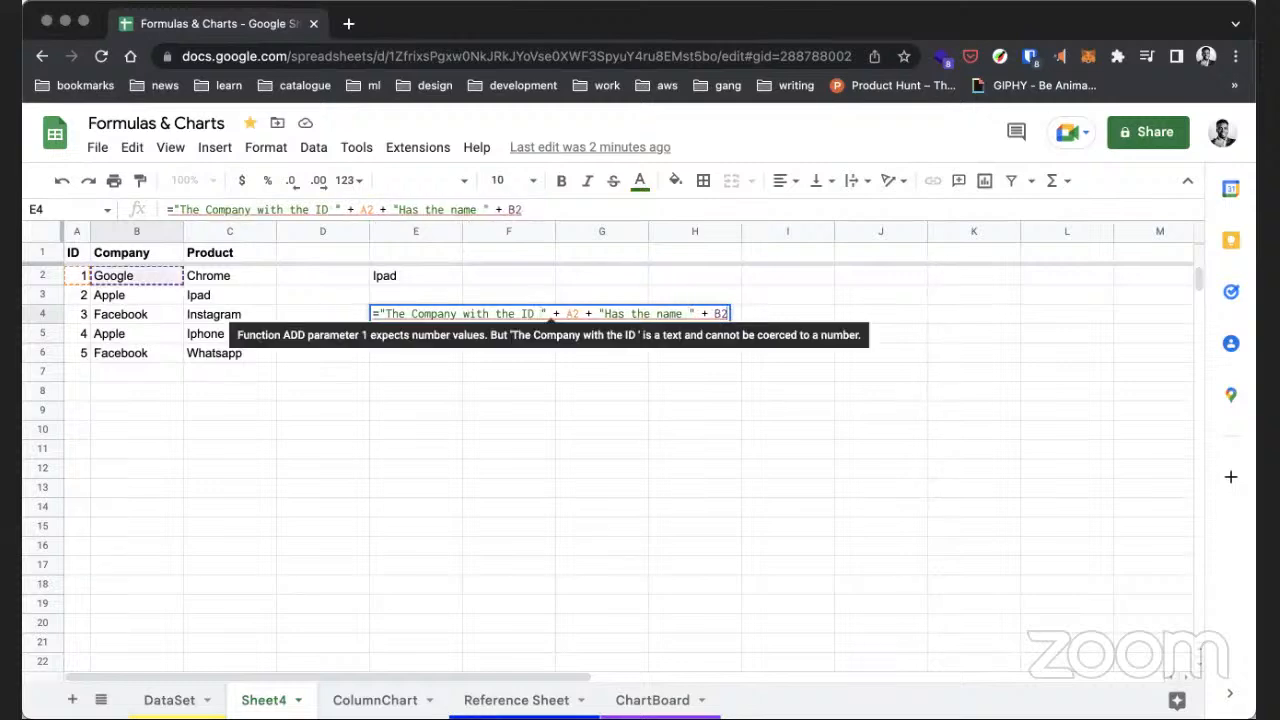
- Extend the E4 formula with the text "and own the product " and cell C2, joined by + operators
{"action": "type", "text": " + \""}
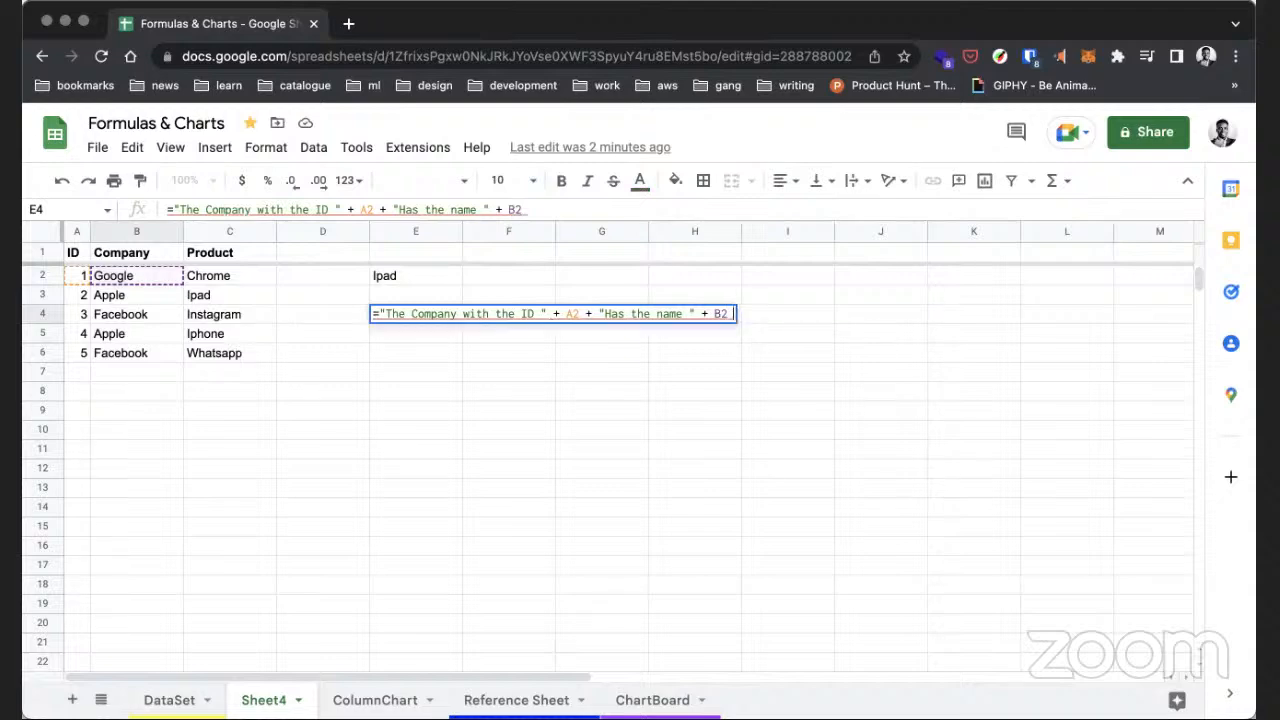
{"action": "type", "text": "and pro"}
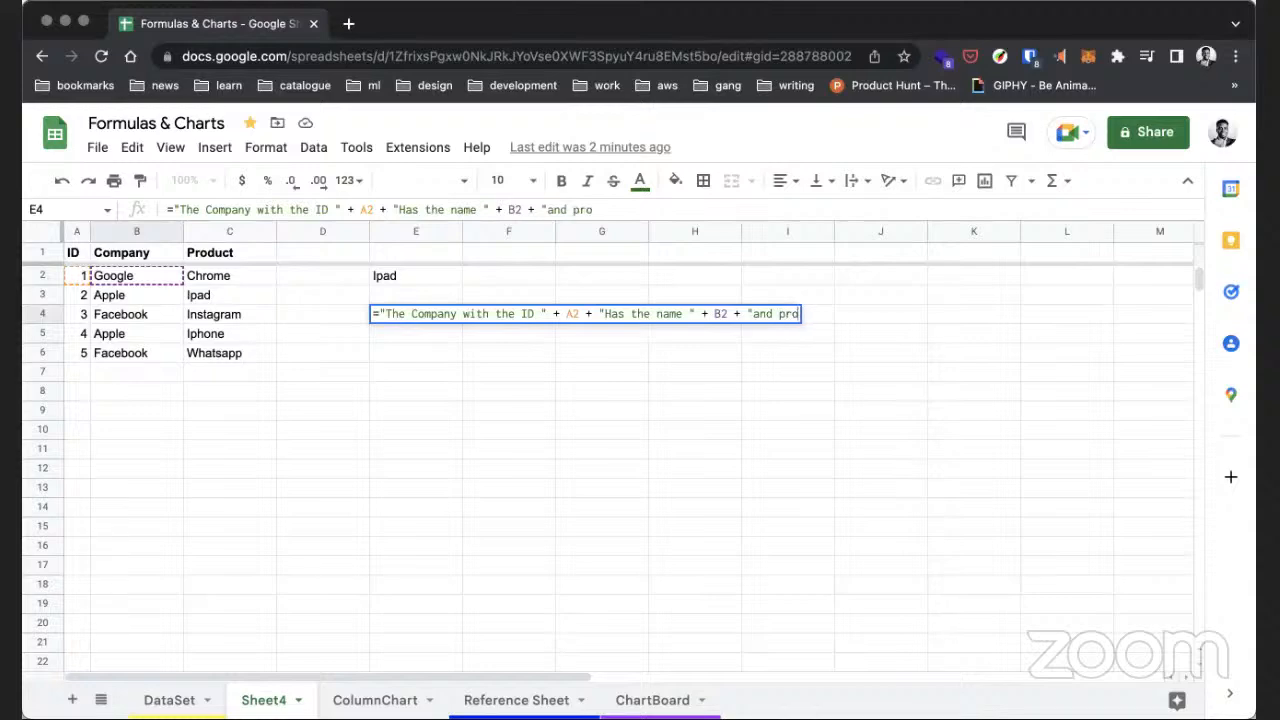
{"action": "key", "text": "BackSpace"}
{"action": "key", "text": "BackSpace"}
{"action": "key", "text": "BackSpace"}
{"action": "type", "text": "own the product "}
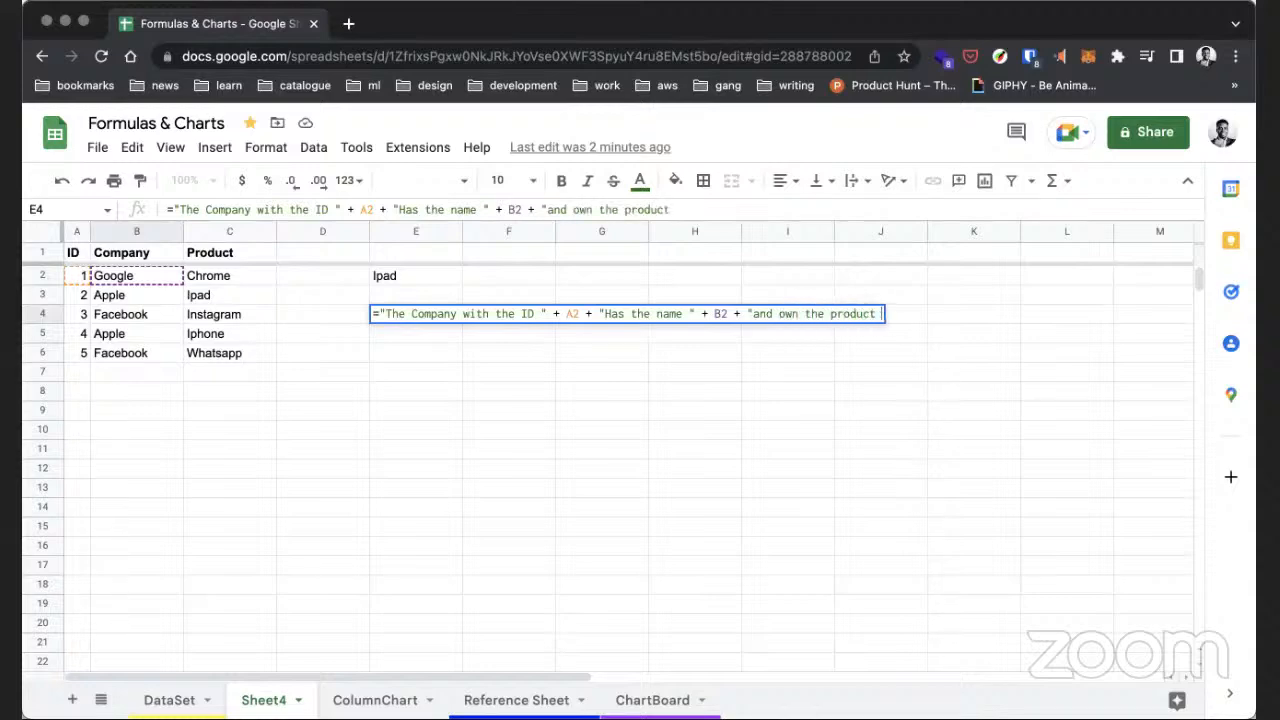
{"action": "type", "text": "\""}
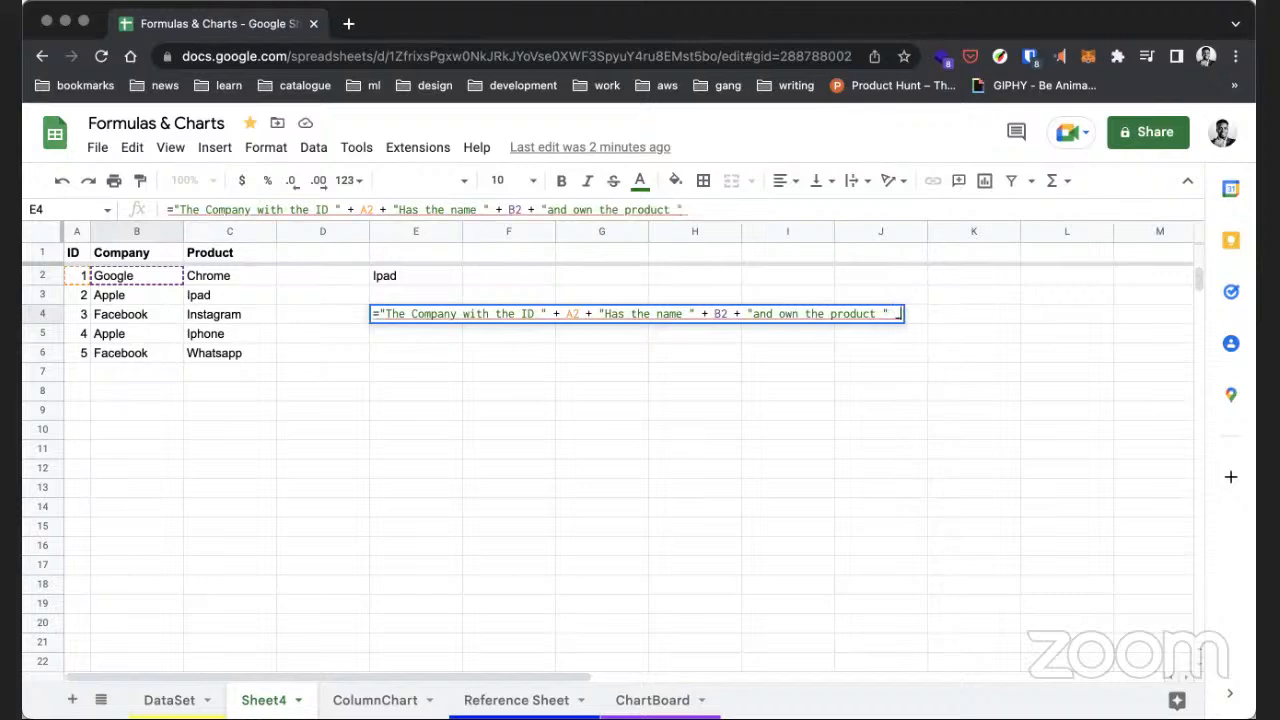
{"action": "type", "text": " + "}
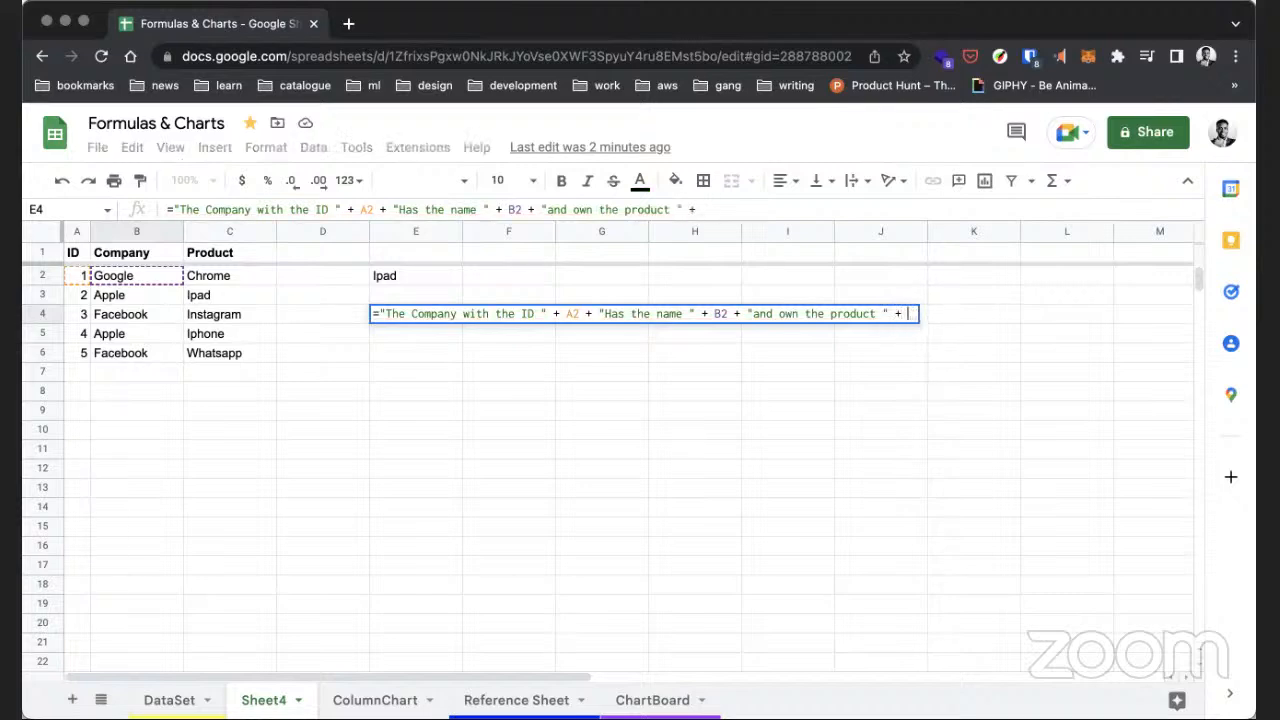
{"action": "type", "text": "c2"}
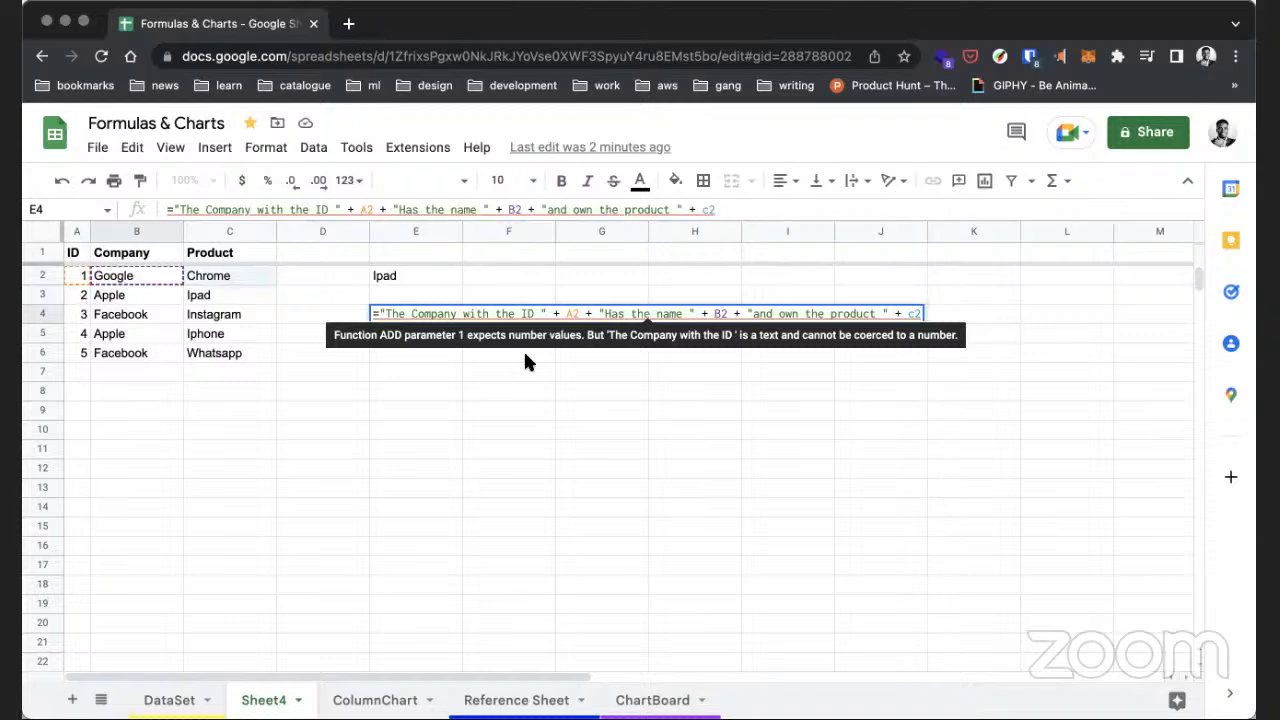
- Add a leading space inside the "Has the name" and "and own the product" texts and enter the E4 formula
{"action": "left_click", "coordinate": [748, 318]}
{"action": "left_click", "coordinate": [606, 314]}
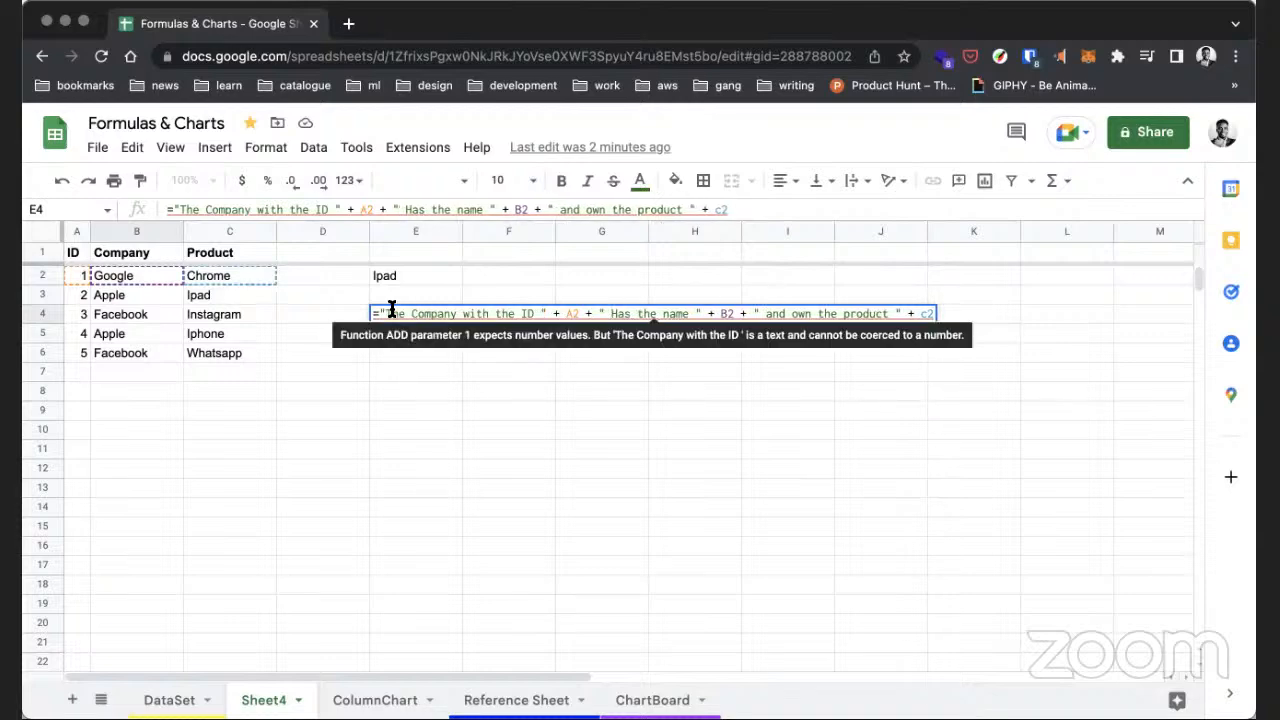
{"action": "key", "text": "Return"}
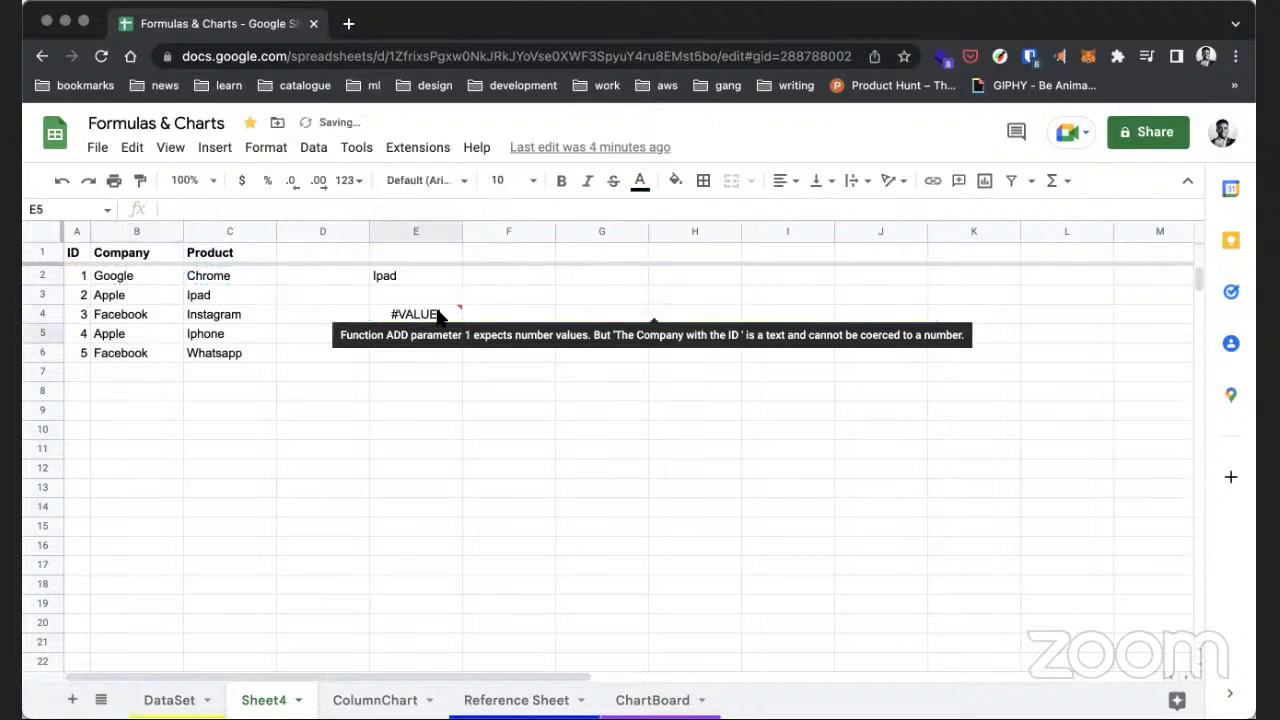
- Examine the error note on E4 and the + operator around A2 in its formula
{"action": "double_click", "coordinate": [437, 311]}
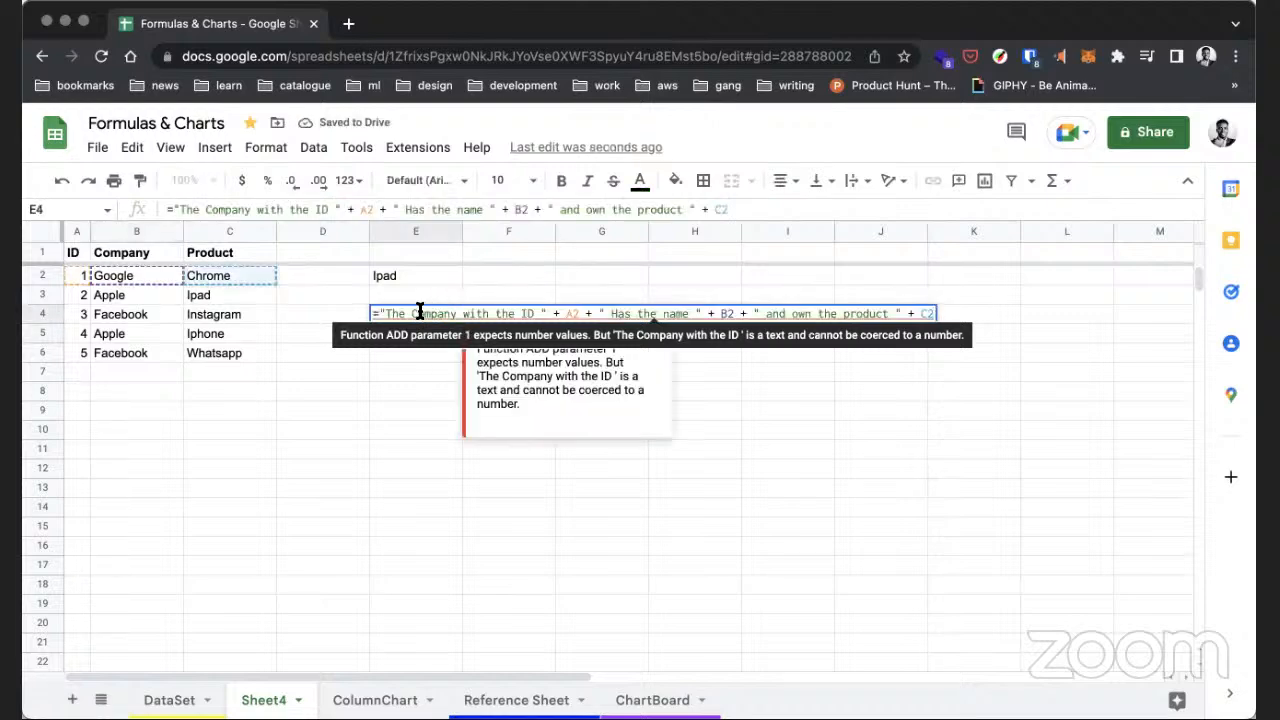
{"action": "left_click", "coordinate": [736, 206]}
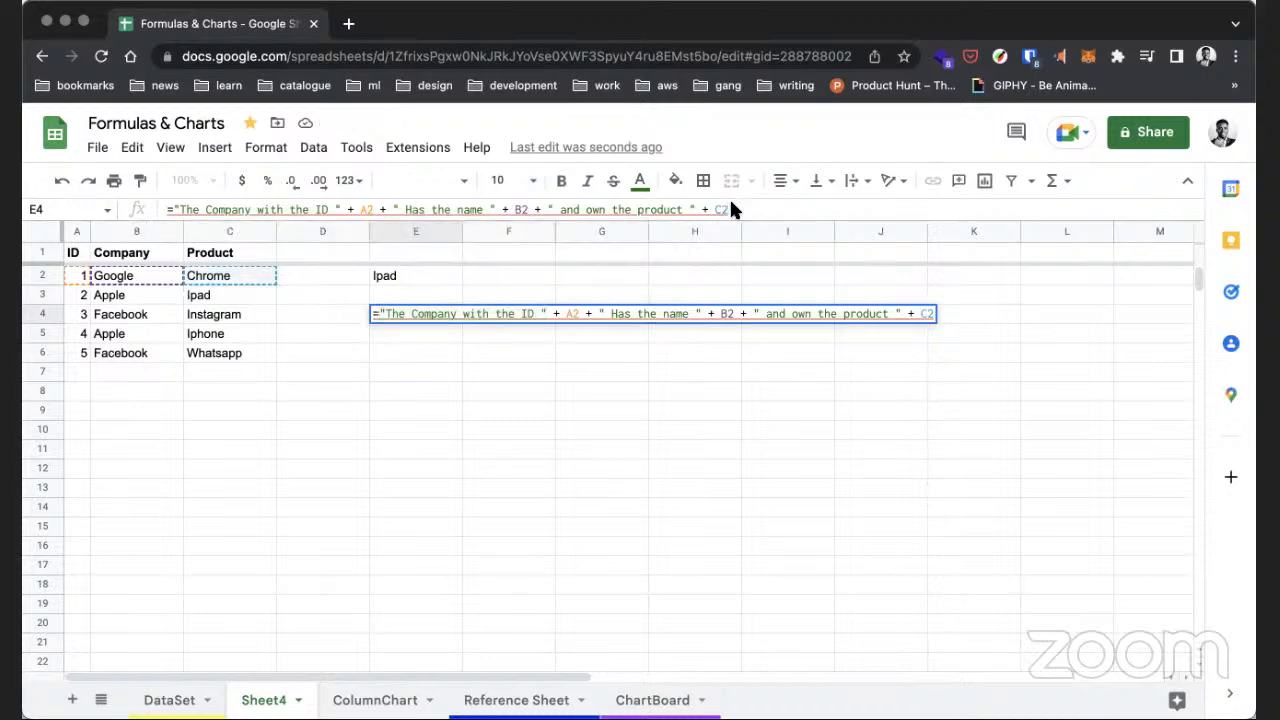
{"action": "left_click", "coordinate": [562, 332]}
{"action": "left_click", "coordinate": [463, 301]}
{"action": "left_click_drag", "start_coordinate": [462, 301], "coordinate": [457, 303]}
{"action": "left_click", "coordinate": [457, 307]}
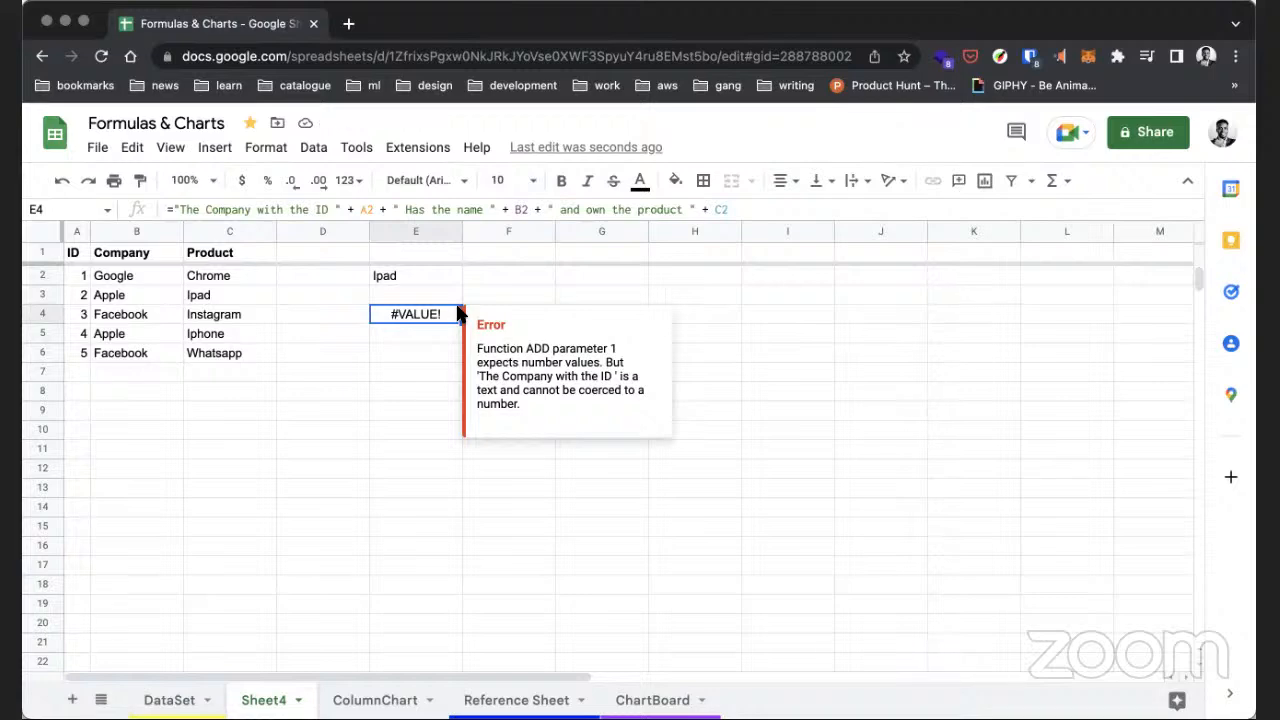
{"action": "double_click", "coordinate": [457, 313]}
{"action": "double_click", "coordinate": [571, 313]}
{"action": "key", "text": "shift+Right"}
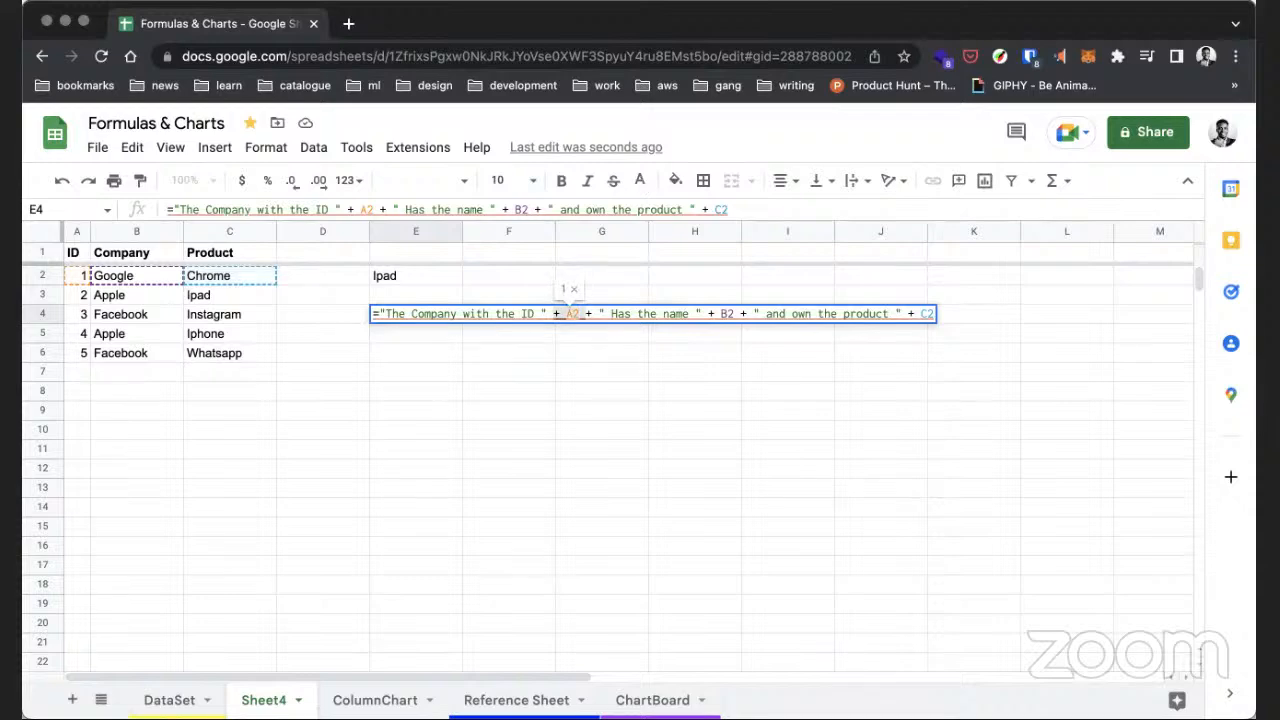
{"action": "key", "text": "Right"}
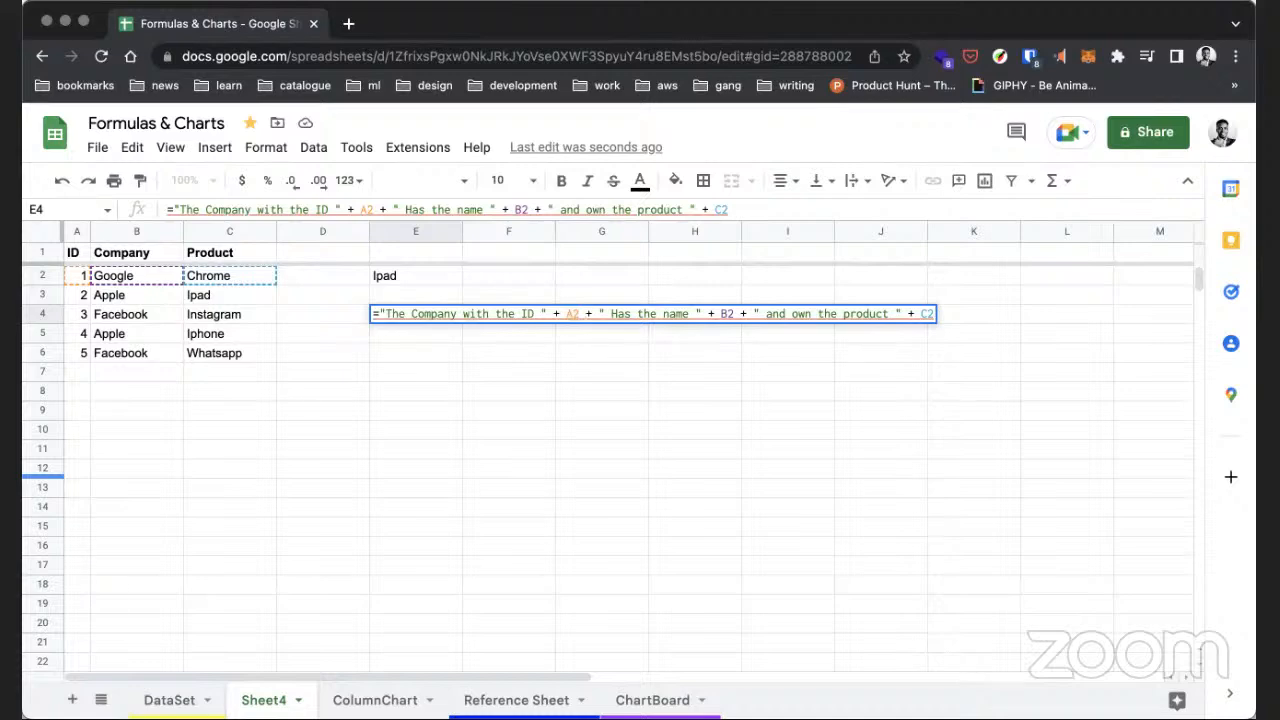
{"action": "key", "text": "super+Tab"}
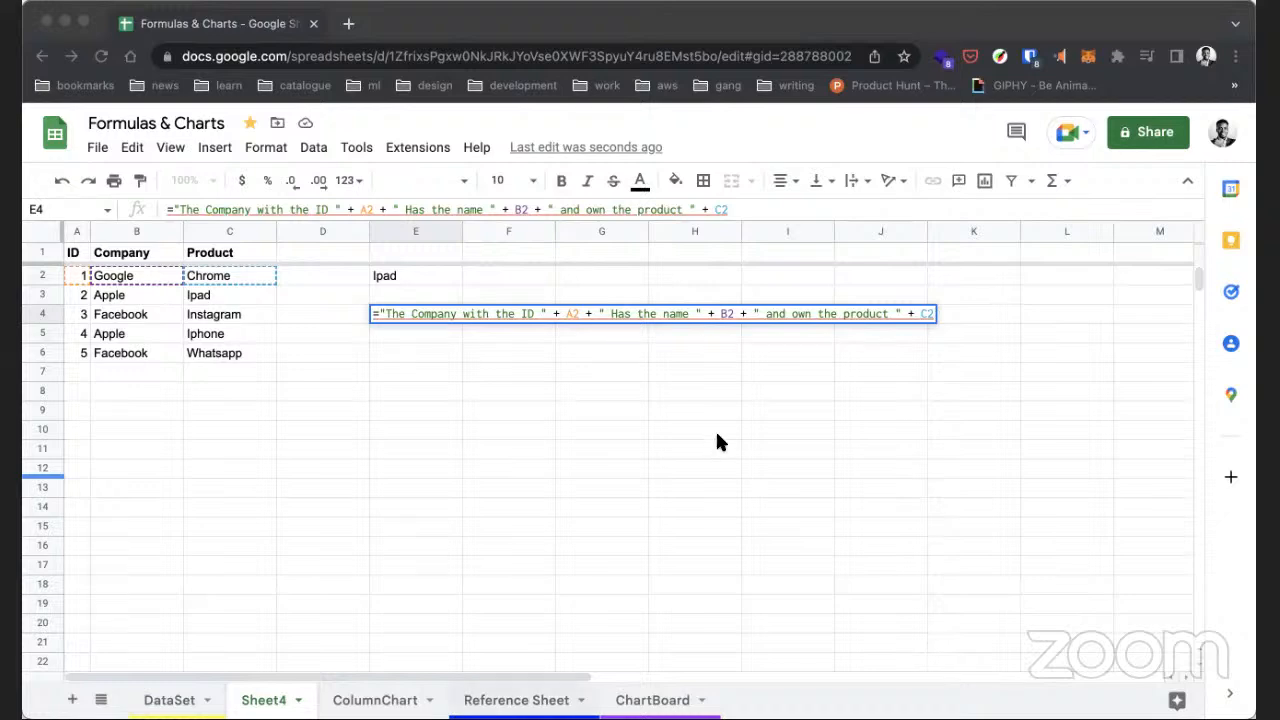
{"action": "left_click", "coordinate": [560, 313]}
{"action": "key", "text": "BackSpace"}
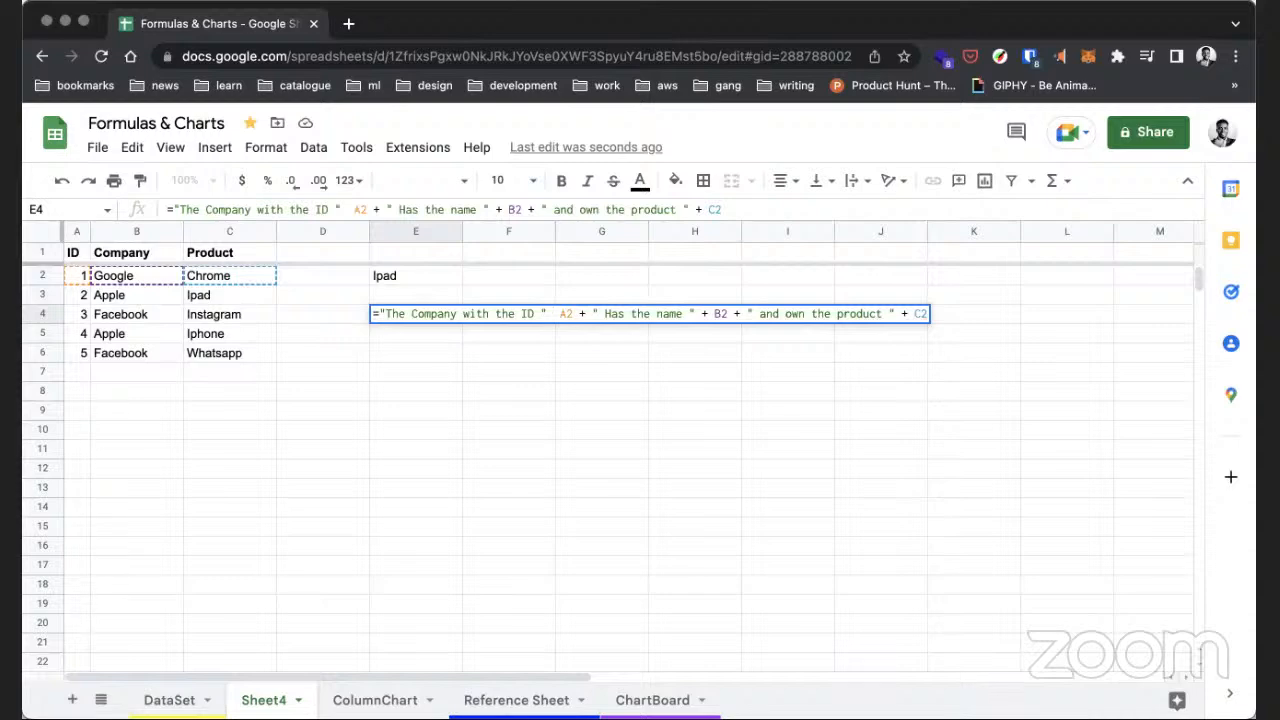
{"action": "type", "text": "&"}
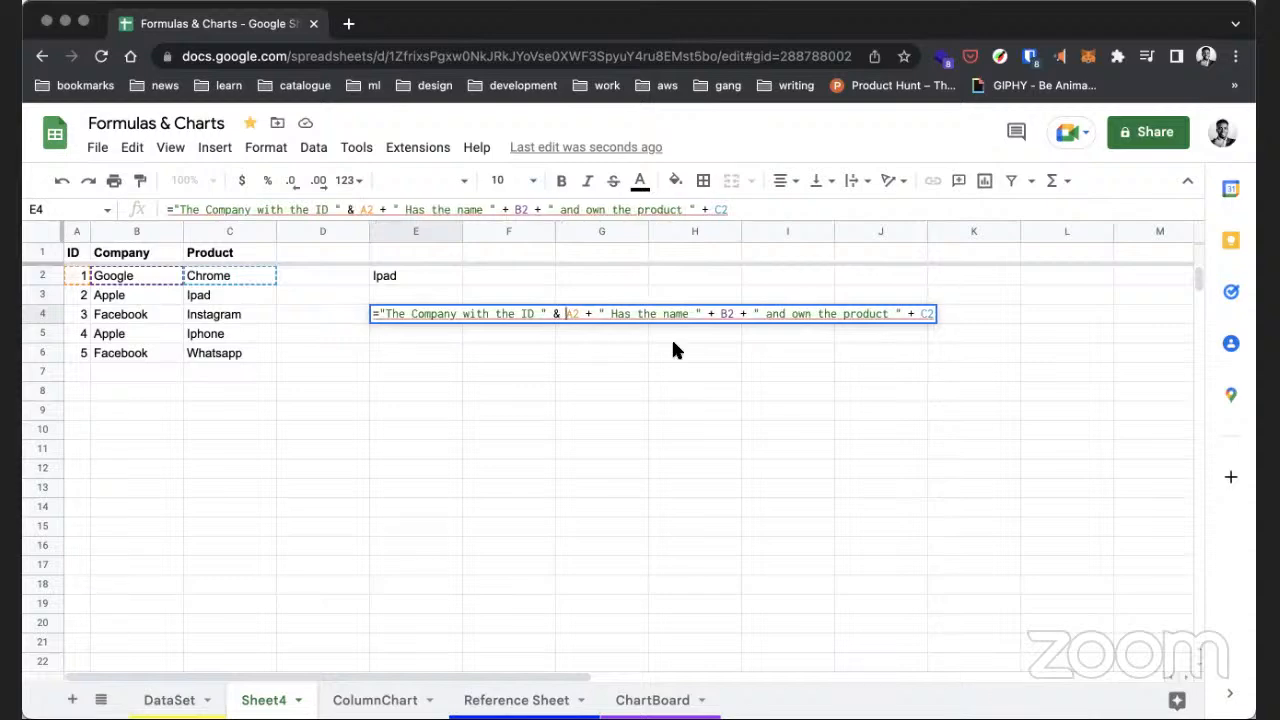
{"action": "key", "text": "BackSpace"}
{"action": "type", "text": "&"}
{"action": "key", "text": "Right"}
{"action": "key", "text": "Escape"}
{"action": "key", "text": "Return"}
{"action": "left_click", "coordinate": [579, 314]}
{"action": "key", "text": "BackSpace"}
{"action": "key", "text": "BackSpace"}
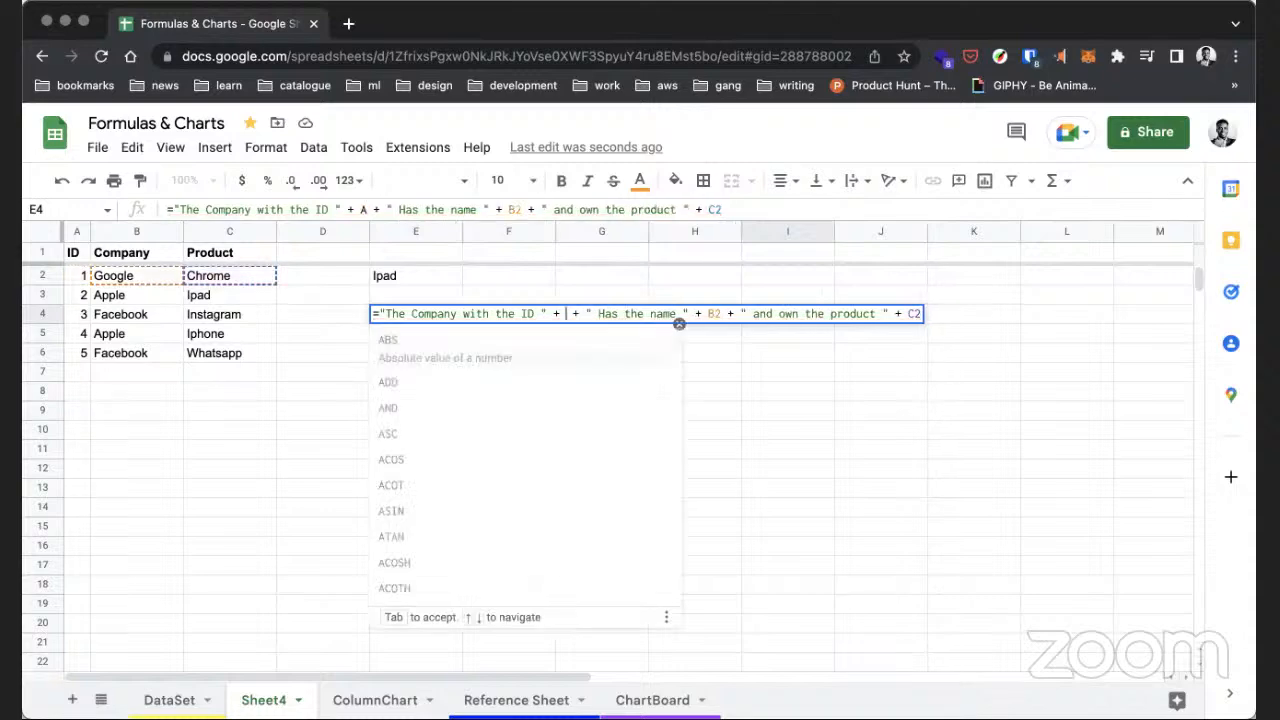
{"action": "key", "text": "Right"}
{"action": "key", "text": "Right"}
{"action": "key", "text": "Right"}
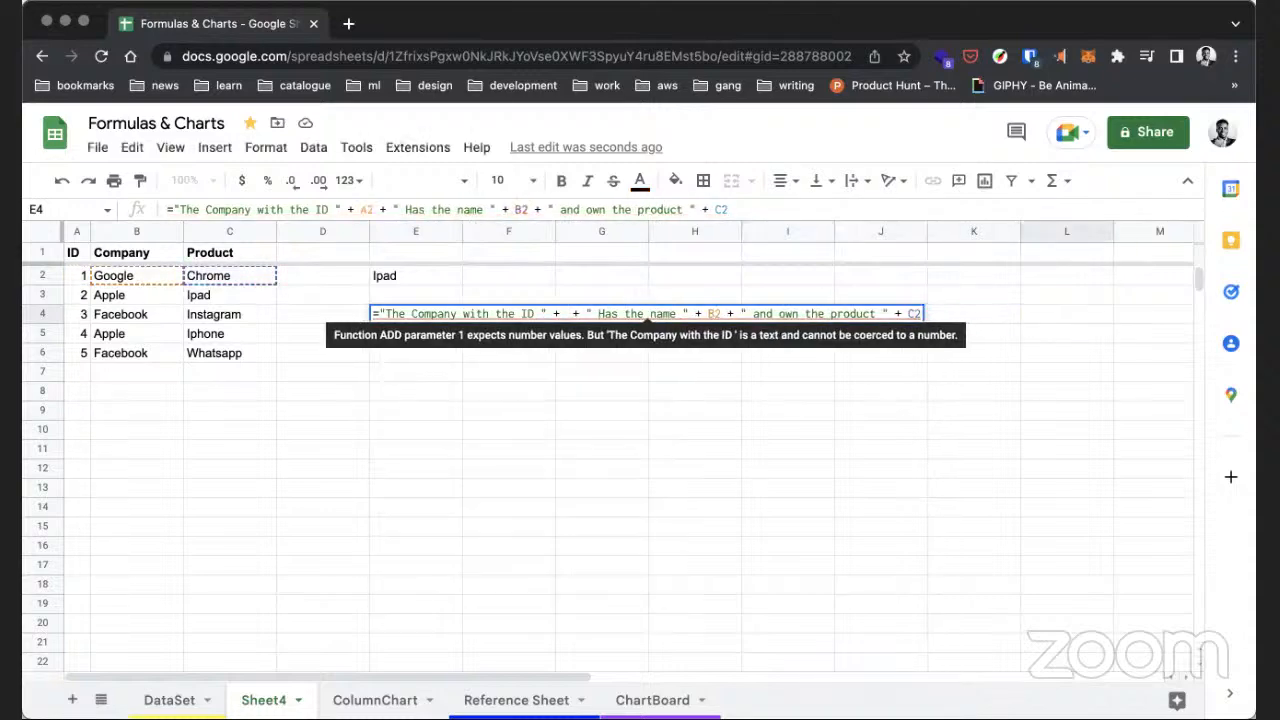
{"action": "left_click", "coordinate": [506, 342]}
{"action": "key", "text": "Escape"}
- Replace the + operators before and after A2 in the E4 formula with &
{"action": "double_click", "coordinate": [415, 314]}
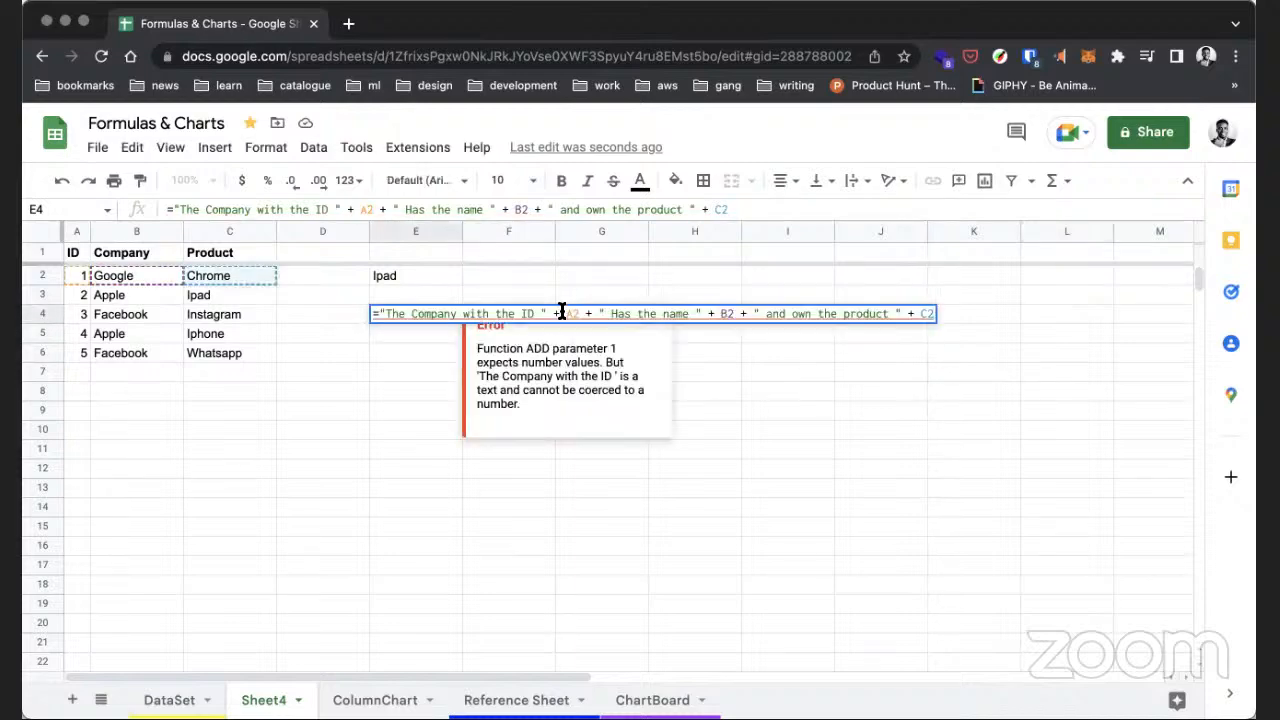
{"action": "left_click", "coordinate": [592, 314]}
{"action": "key", "text": "BackSpace"}
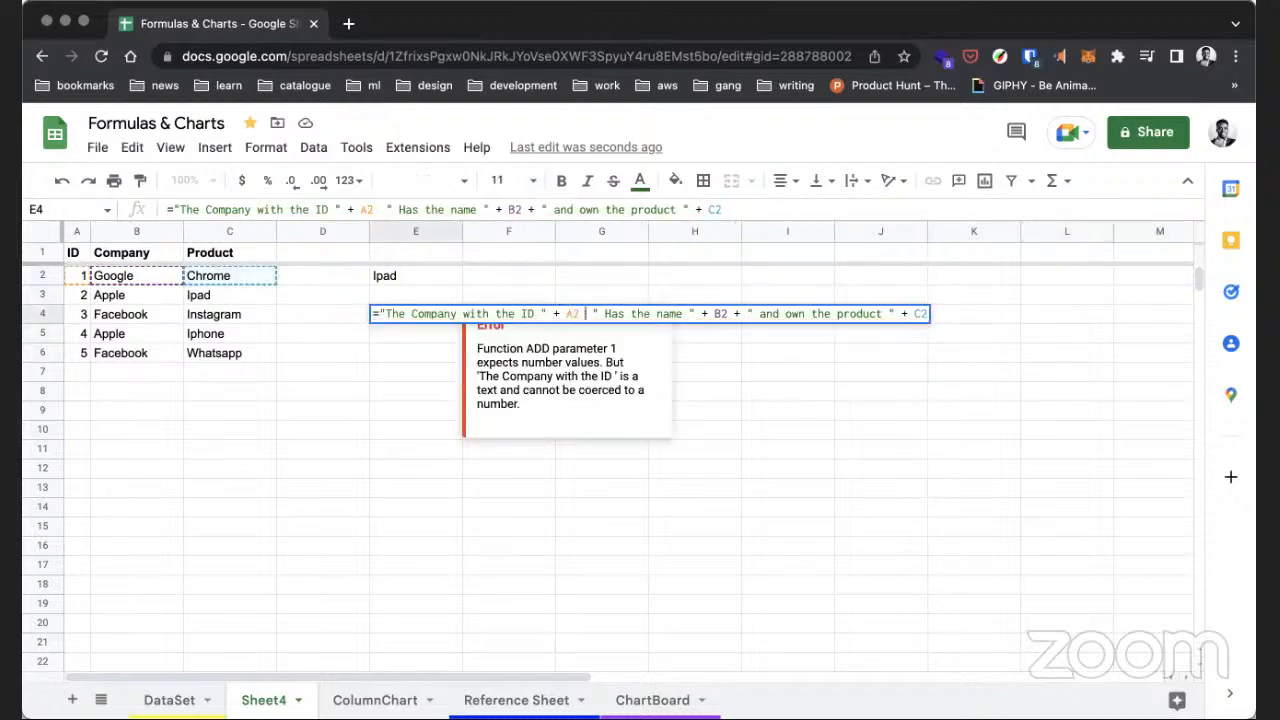
{"action": "type", "text": "&"}
{"action": "key", "text": "Left"}
{"action": "key", "text": "Left"}
{"action": "key", "text": "Left"}
{"action": "key", "text": "Left"}
{"action": "key", "text": "BackSpace"}
{"action": "key", "text": "BackSpace"}
{"action": "type", "text": "&"}
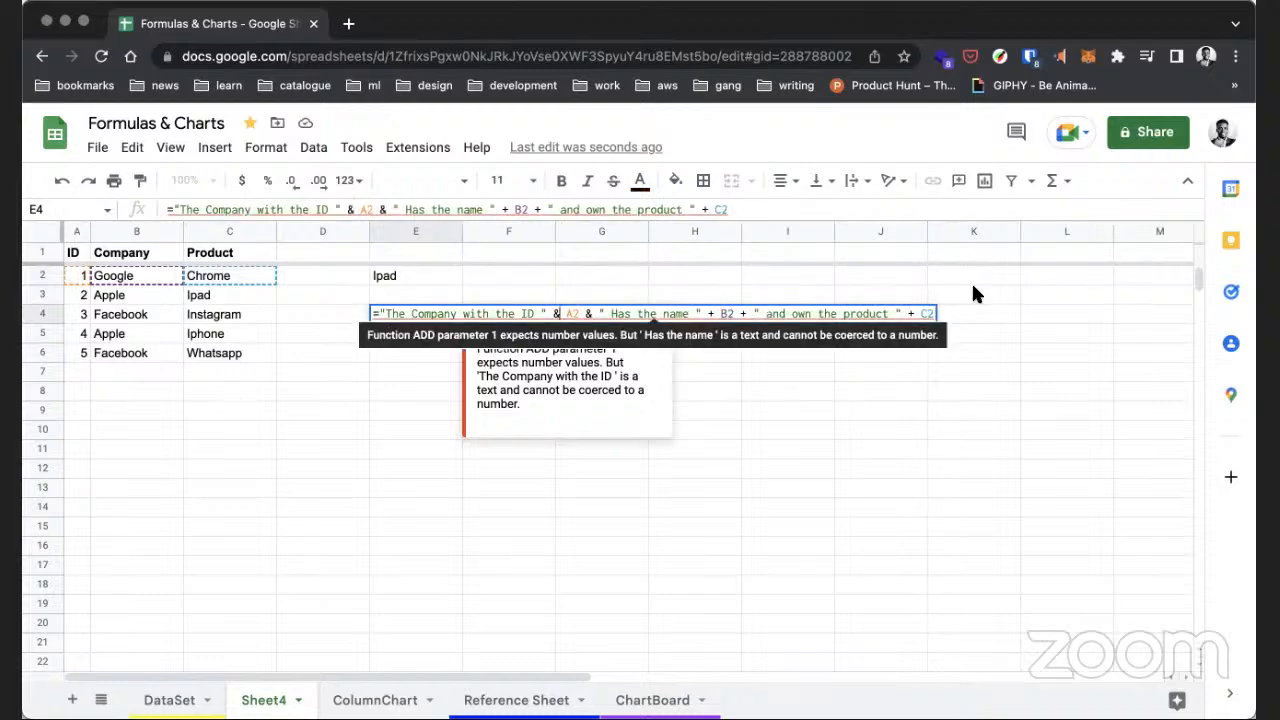
- Replace the + operators around B2 and before C2 with & and enter the E4 formula
{"action": "left_click", "coordinate": [715, 314]}
{"action": "key", "text": "BackSpace"}
{"action": "type", "text": "&"}
{"action": "key", "text": "Right"}
{"action": "key", "text": "Right"}
{"action": "key", "text": "Right"}
{"action": "key", "text": "Right"}
{"action": "key", "text": "Right"}
{"action": "key", "text": "BackSpace"}
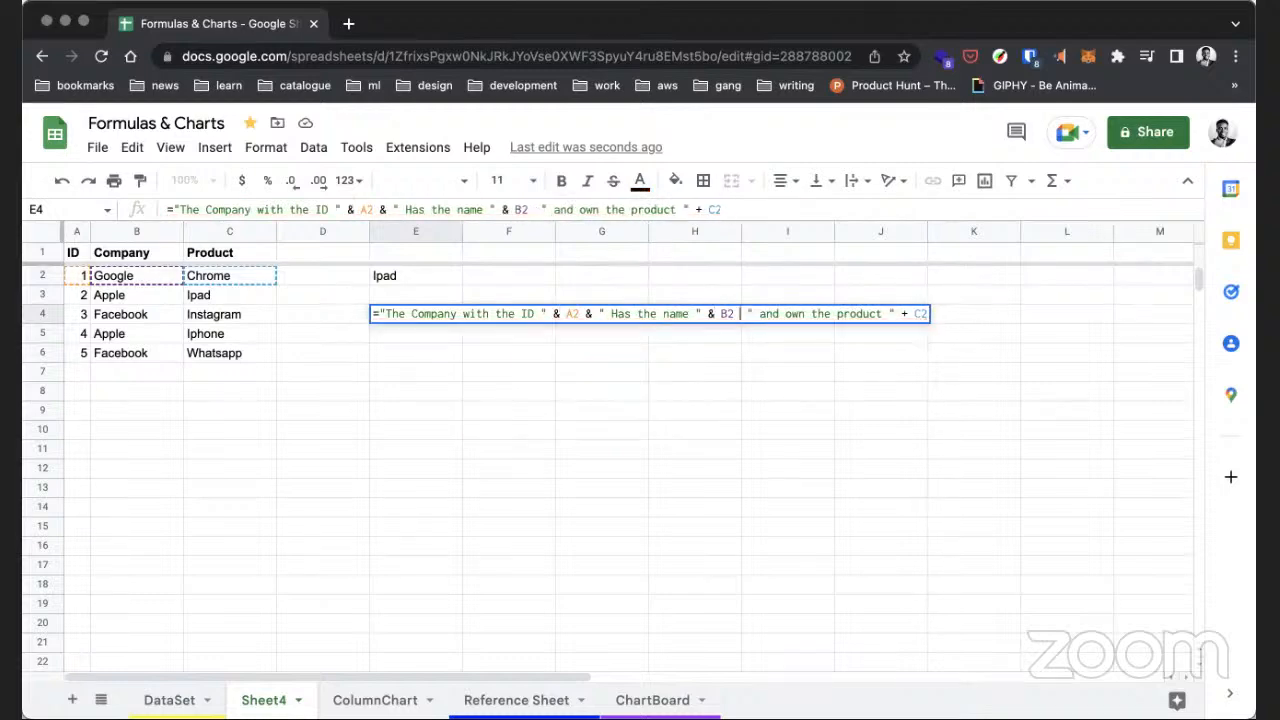
{"action": "type", "text": "&"}
{"action": "left_click", "coordinate": [914, 314]}
{"action": "key", "text": "BackSpace"}
{"action": "type", "text": "&"}
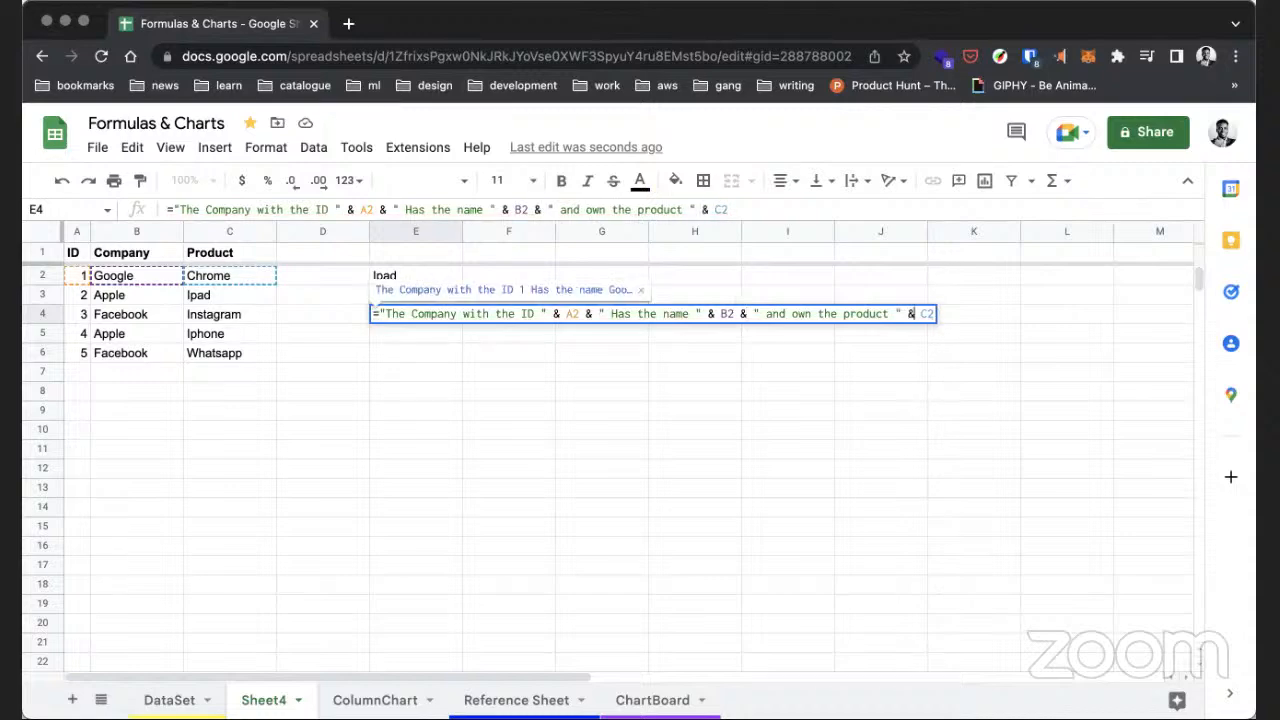
{"action": "key", "text": "Return"}
- Move the sentence formula from E4 to F2
{"action": "left_click", "coordinate": [397, 322]}
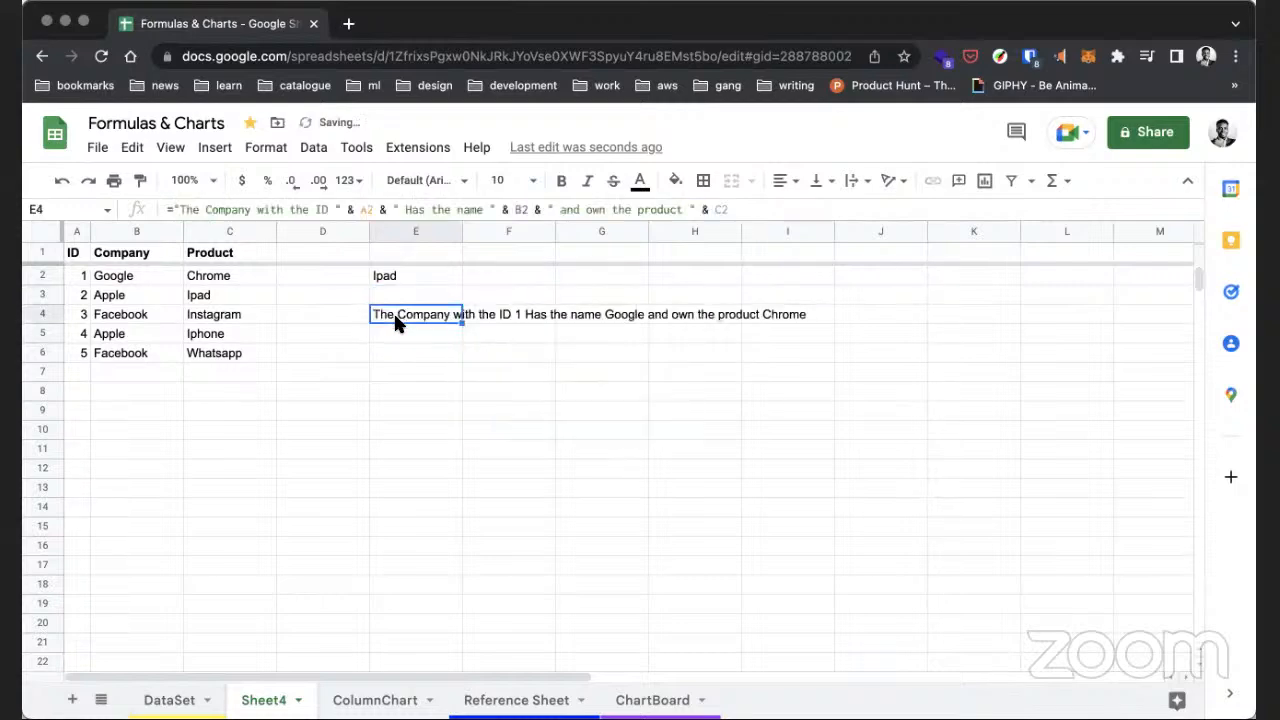
{"action": "key", "text": "ctrl+x"}
{"action": "left_click", "coordinate": [490, 270]}
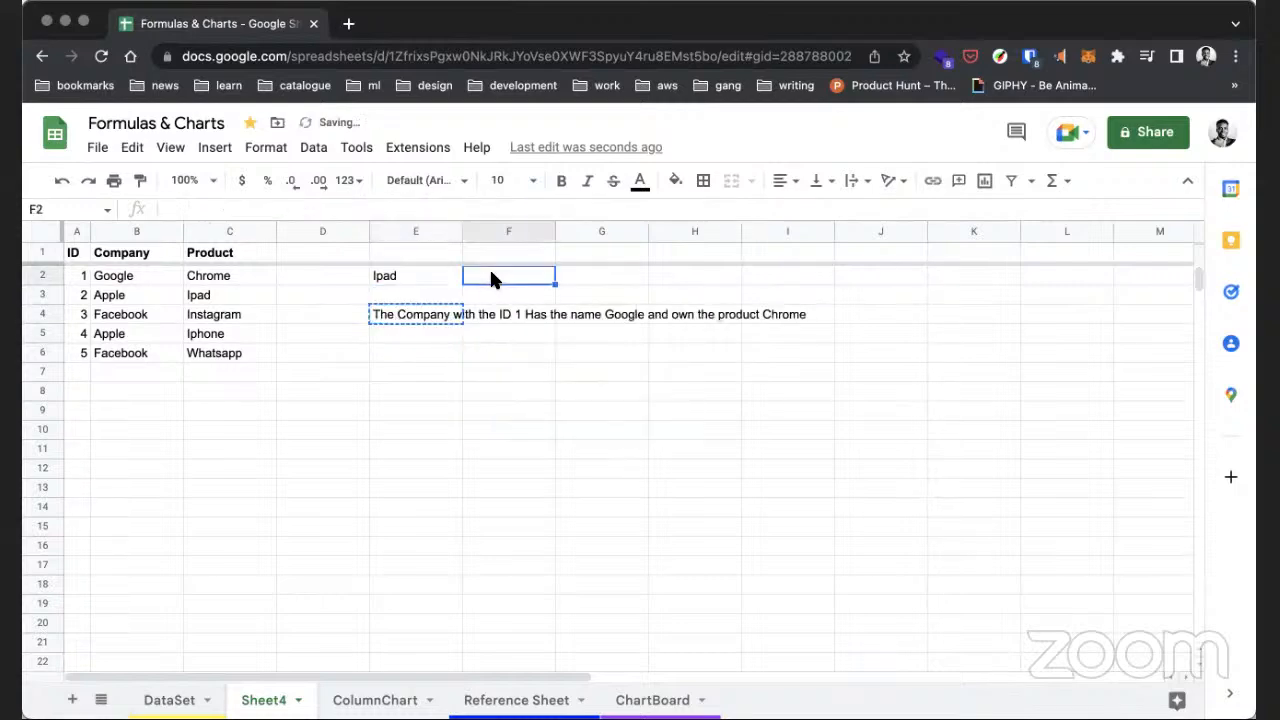
{"action": "key", "text": "ctrl+v"}
{"action": "left_click", "coordinate": [907, 272]}
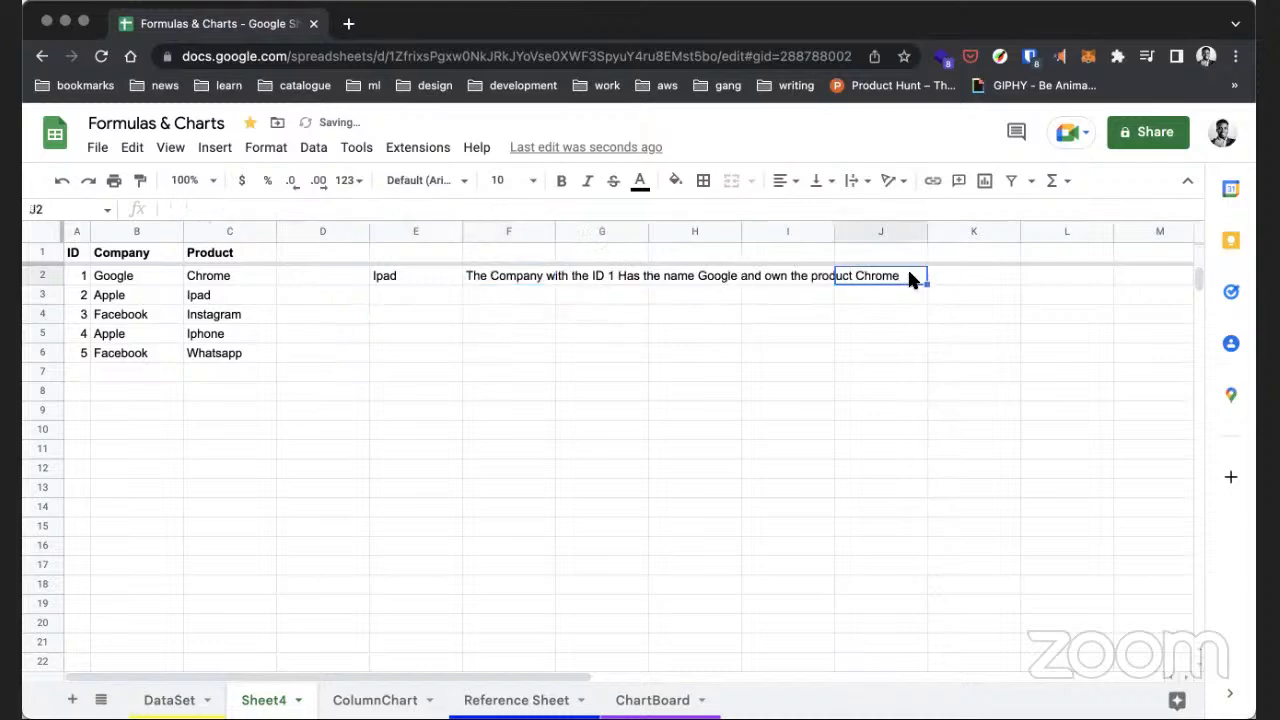
- Fill the sentence formula from F2 down to F6 and check the formulas in F3 and F2
{"action": "left_click", "coordinate": [548, 278]}
{"action": "left_click_drag", "start_coordinate": [557, 286], "coordinate": [560, 358]}
{"action": "left_click", "coordinate": [577, 381]}
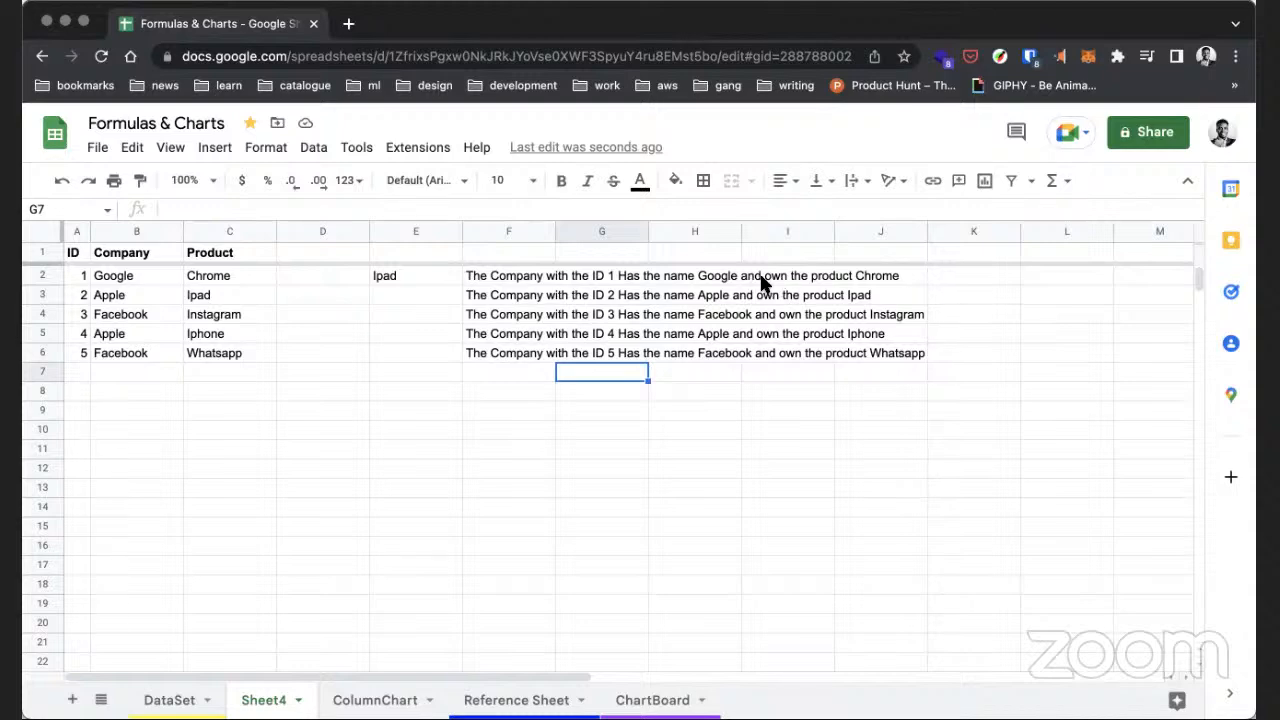
{"action": "left_click", "coordinate": [478, 294]}
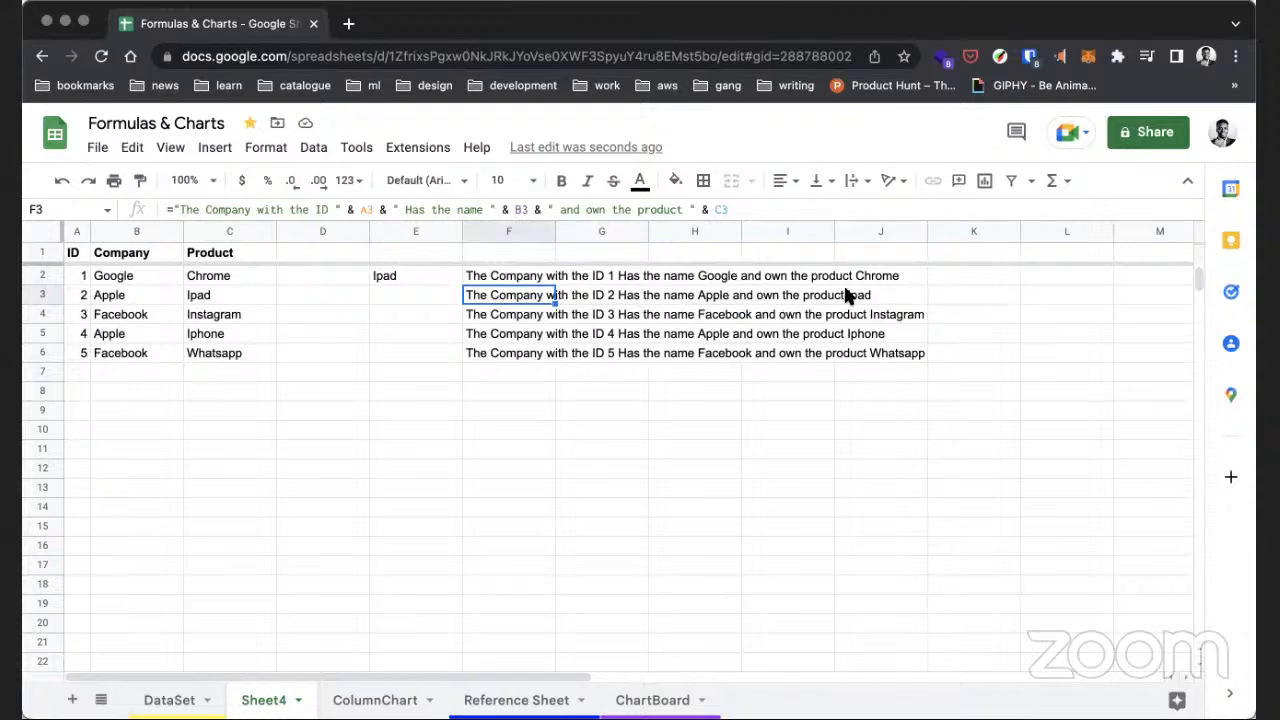
{"action": "left_click", "coordinate": [830, 367]}
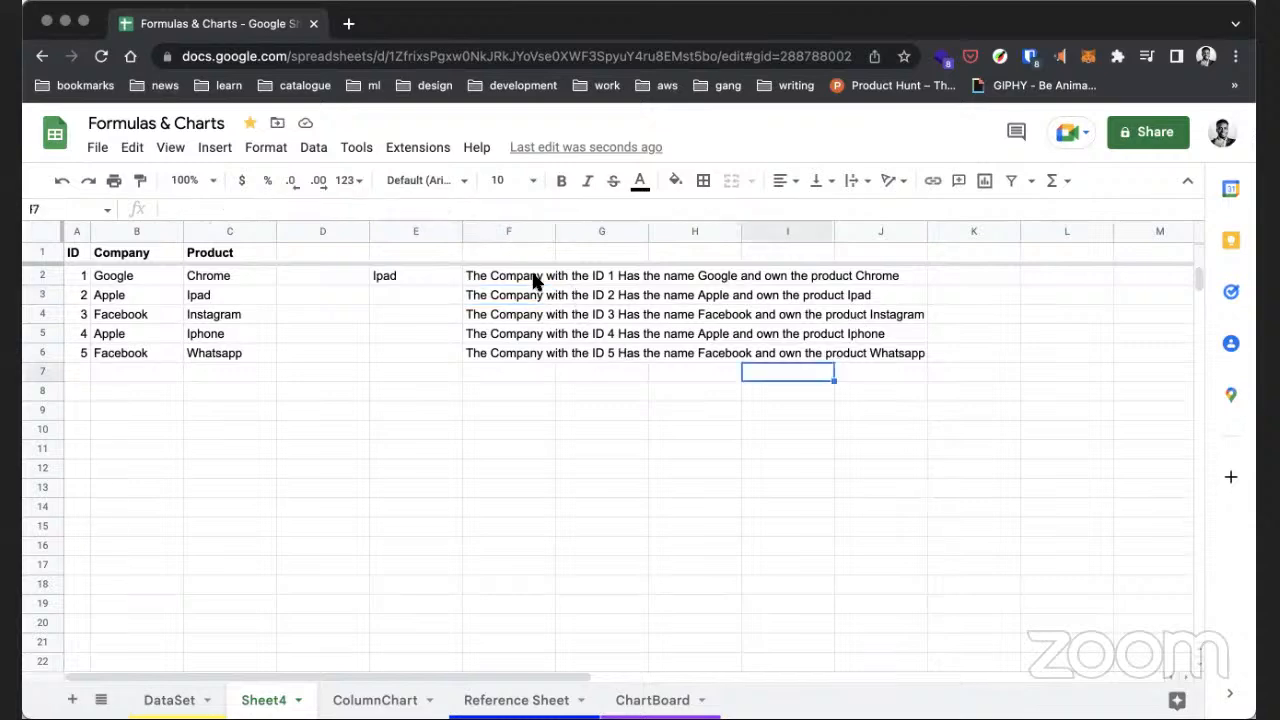
{"action": "left_click", "coordinate": [487, 278]}
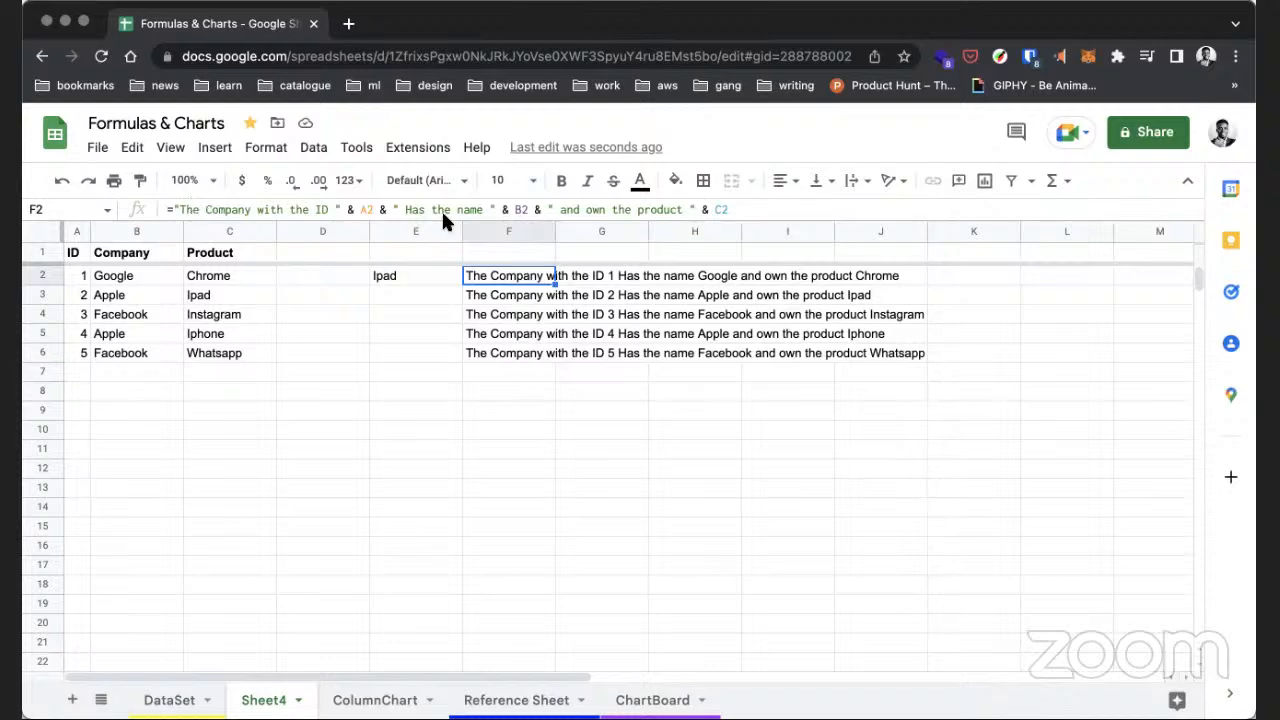
- Rename Sheet4 as "VLookup & Concatenation"
{"action": "double_click", "coordinate": [262, 697]}
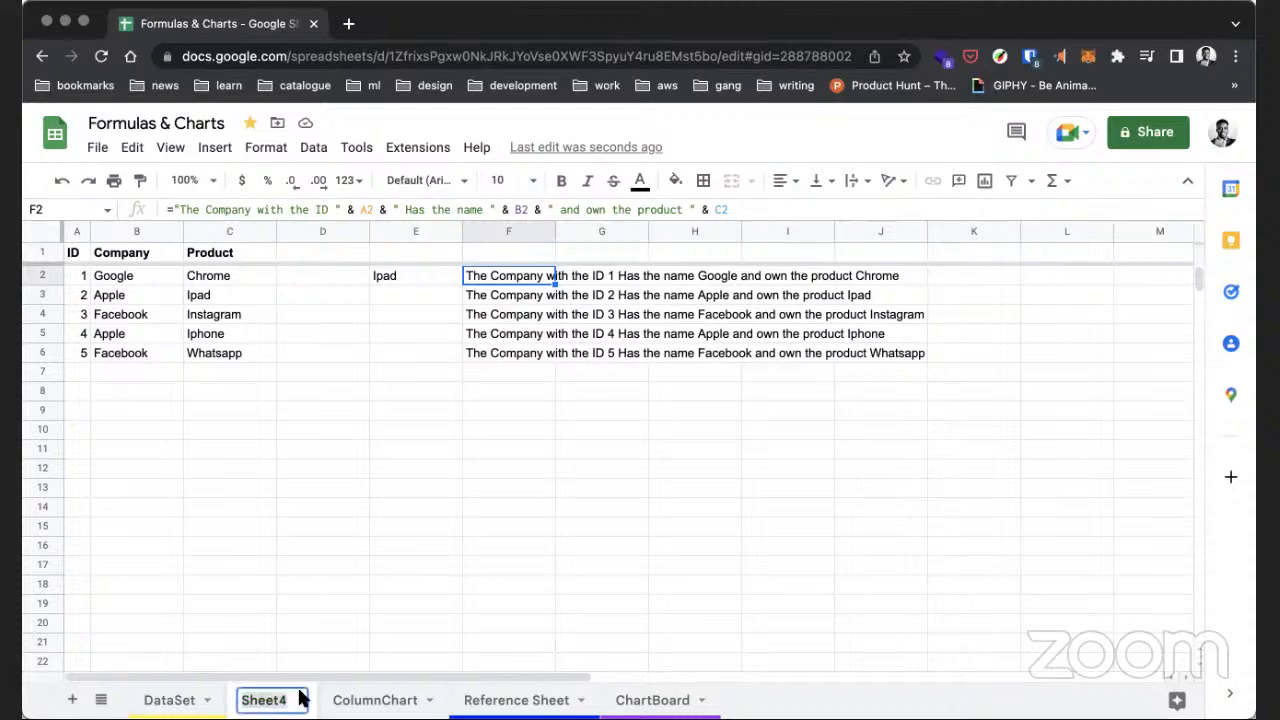
{"action": "type", "text": "VLookup & Concatenation"}
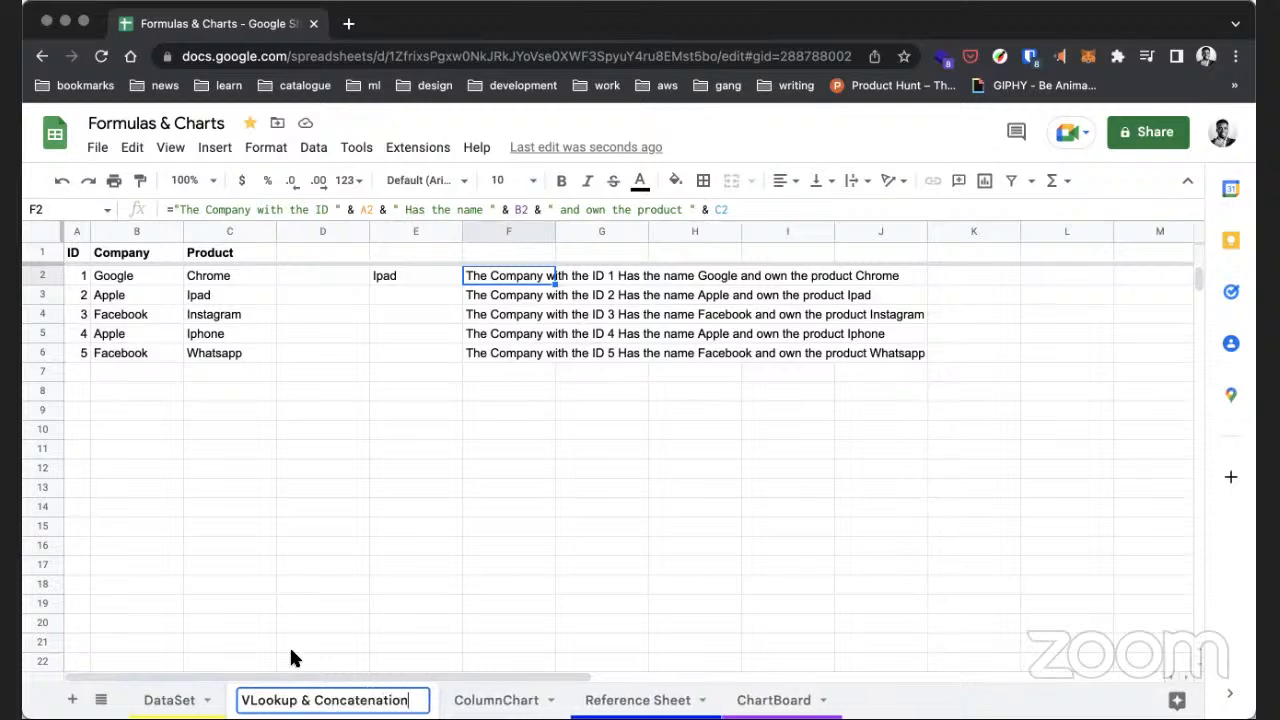
{"action": "left_click", "coordinate": [345, 549]}
{"action": "left_click", "coordinate": [600, 397]}
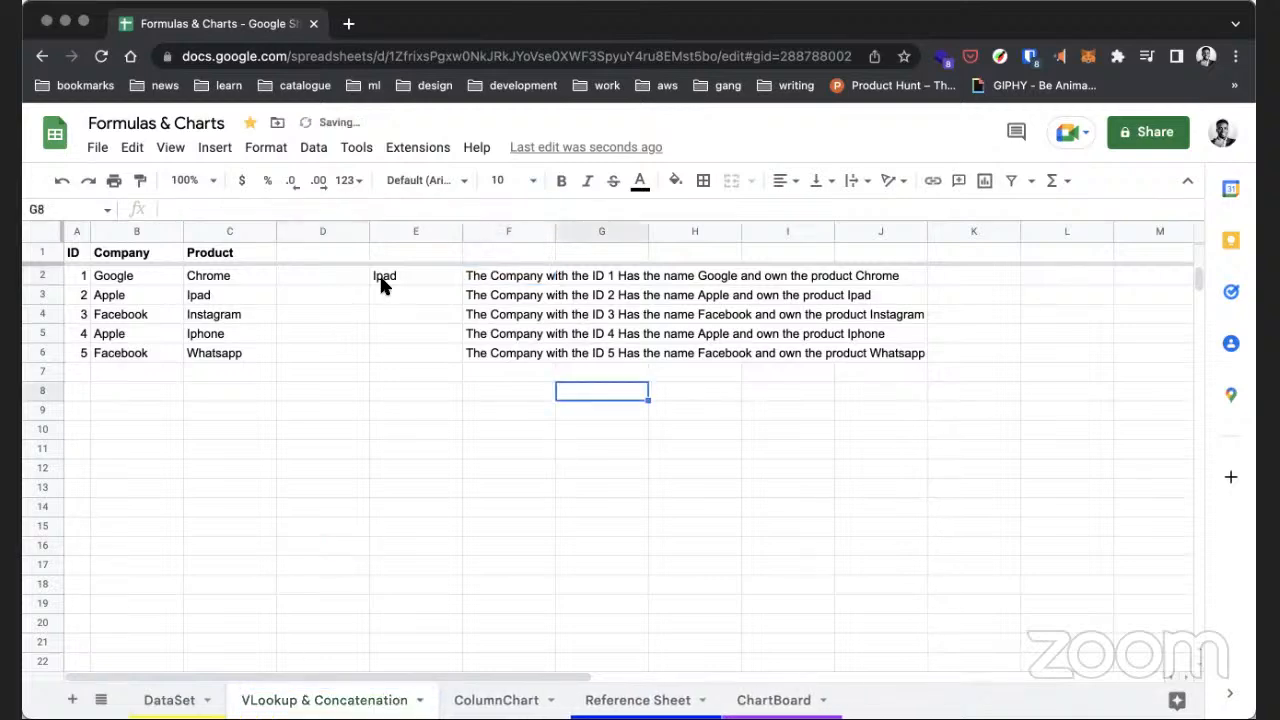
- Fill the VLOOKUP formula from E2 down to E6 and check the copies in E4 and E5
{"action": "left_click", "coordinate": [441, 283]}
{"action": "left_click_drag", "start_coordinate": [460, 285], "coordinate": [457, 350]}
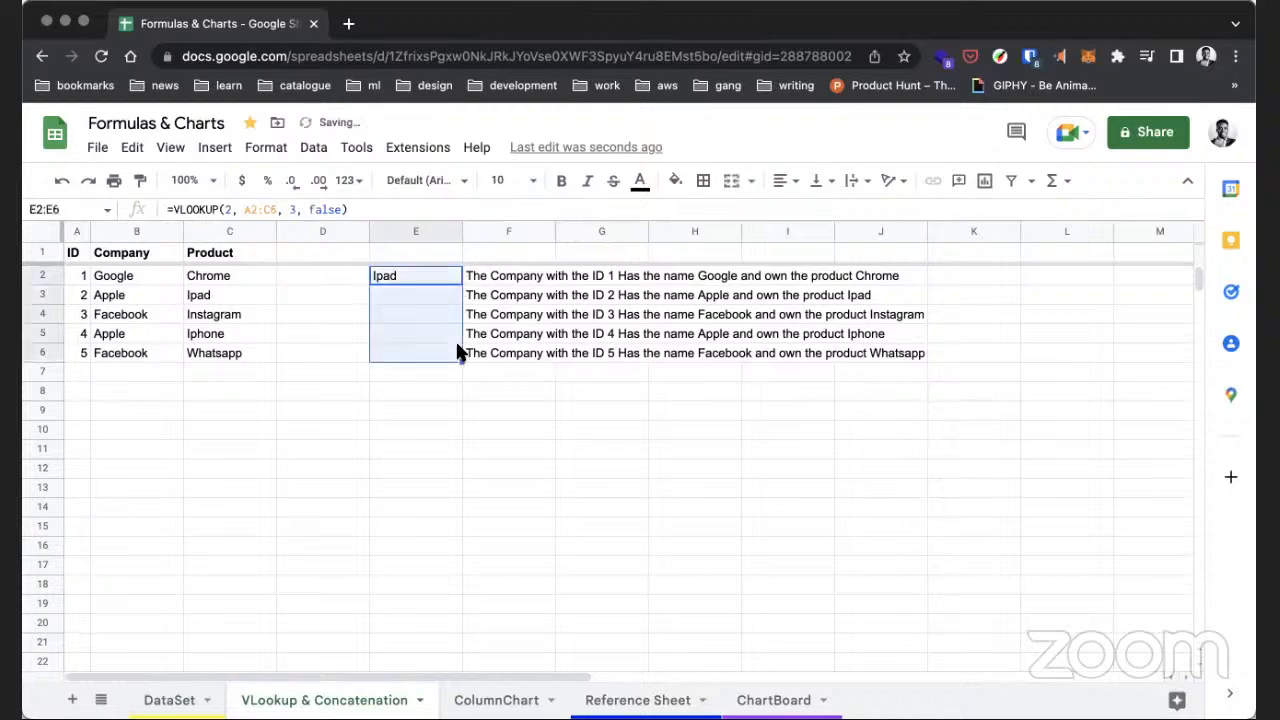
{"action": "left_click", "coordinate": [416, 410]}
{"action": "left_click_drag", "start_coordinate": [433, 308], "coordinate": [430, 350]}
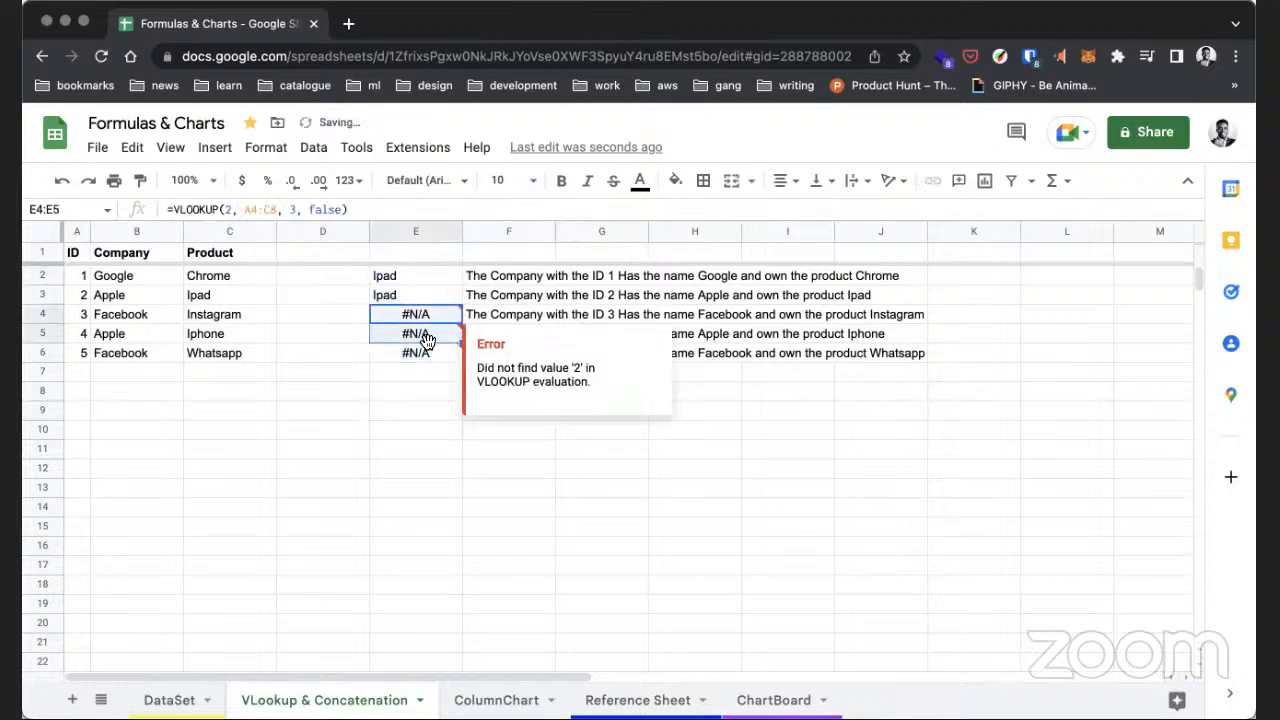
- Undo the VLOOKUP fill below E2
{"action": "key", "text": "ctrl+z"}
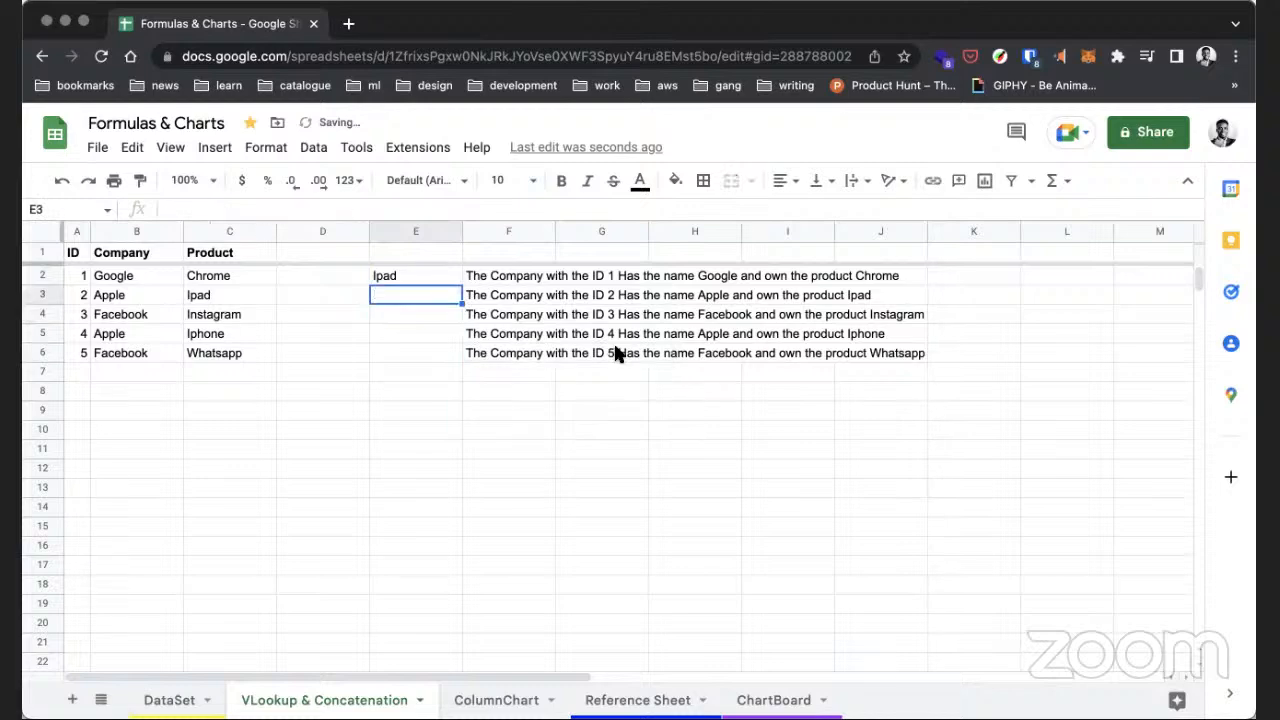
{"action": "left_click", "coordinate": [654, 388]}
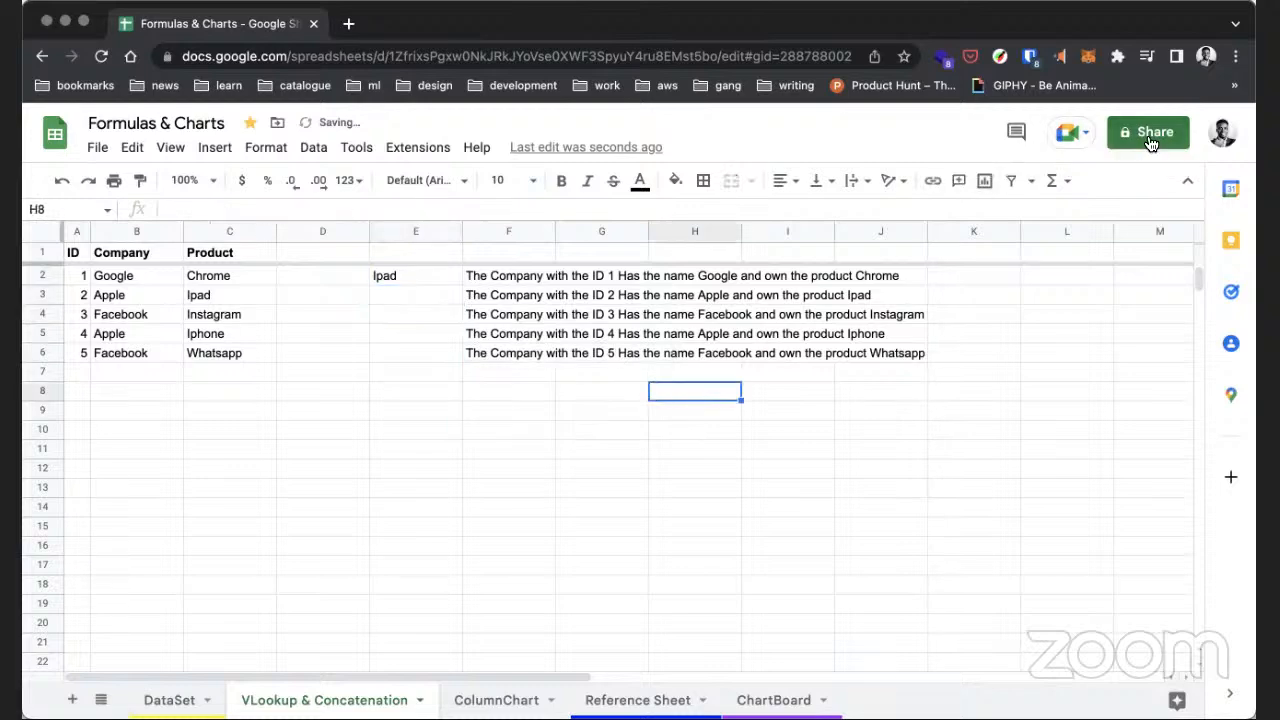
- Add the comment "Please optimise the function used here" to cell K3 and post it
{"action": "left_click", "coordinate": [945, 295]}
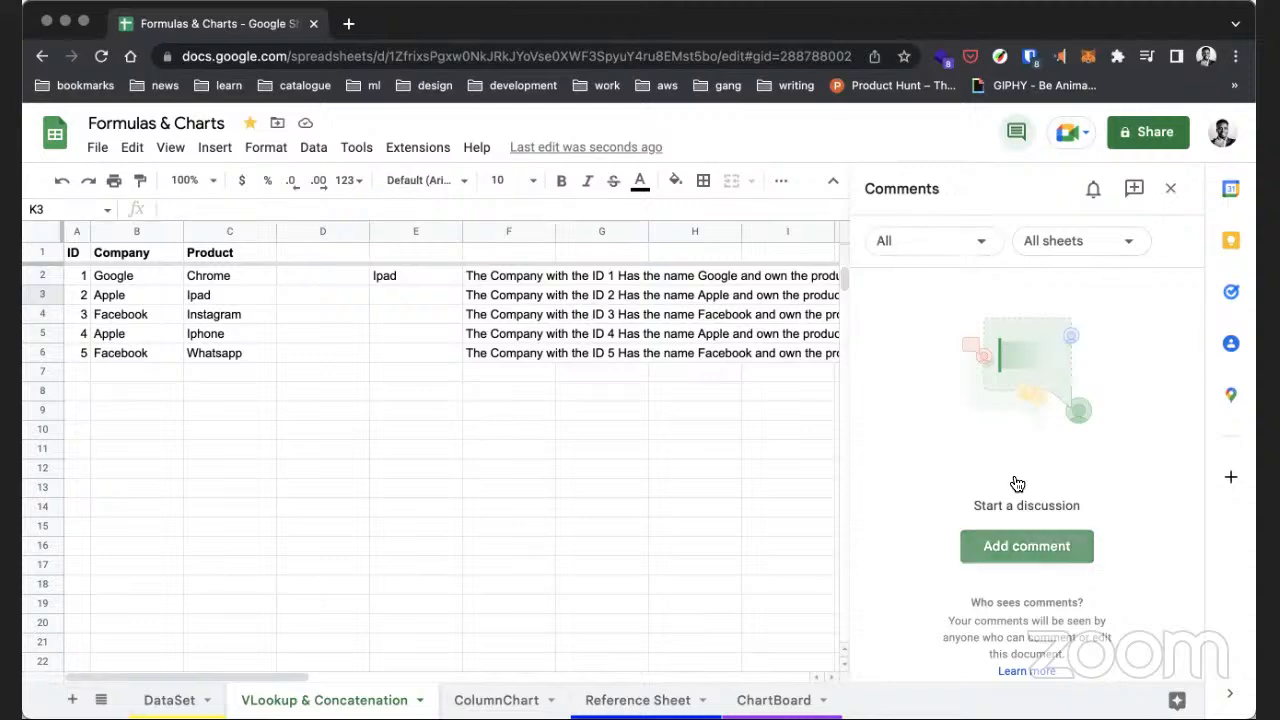
{"action": "left_click", "coordinate": [1026, 546]}
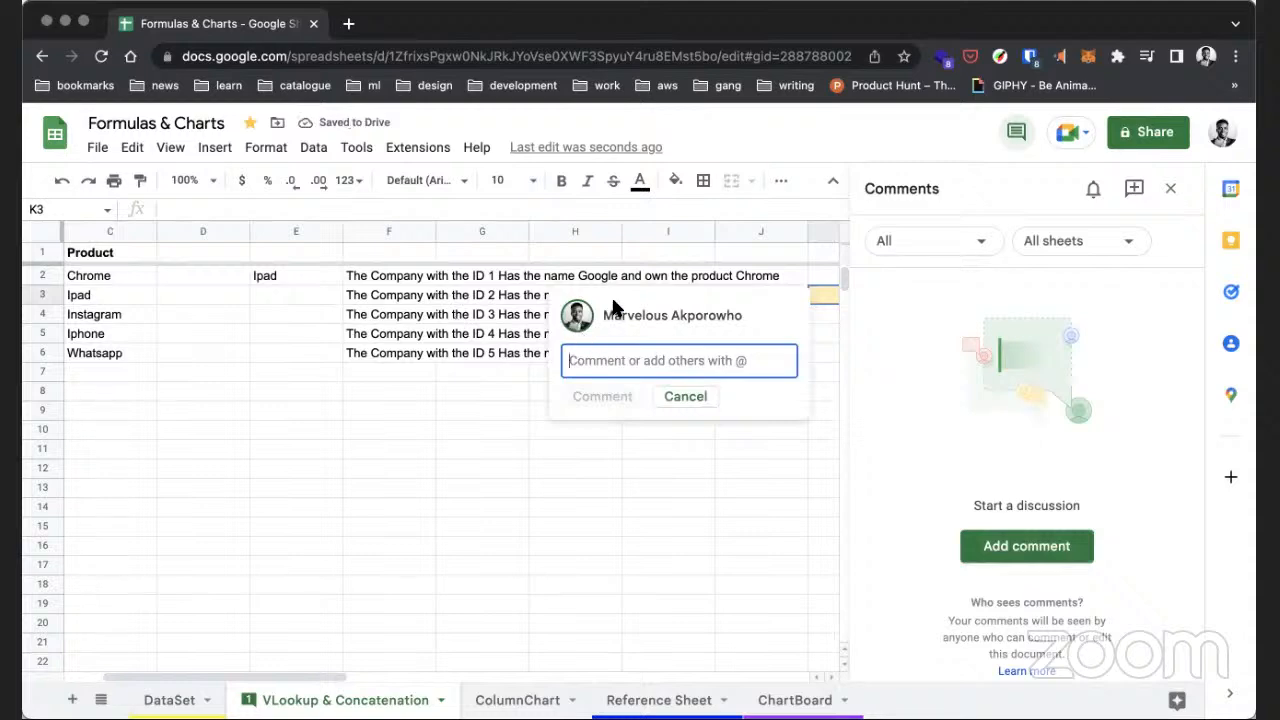
{"action": "type", "text": "P"}
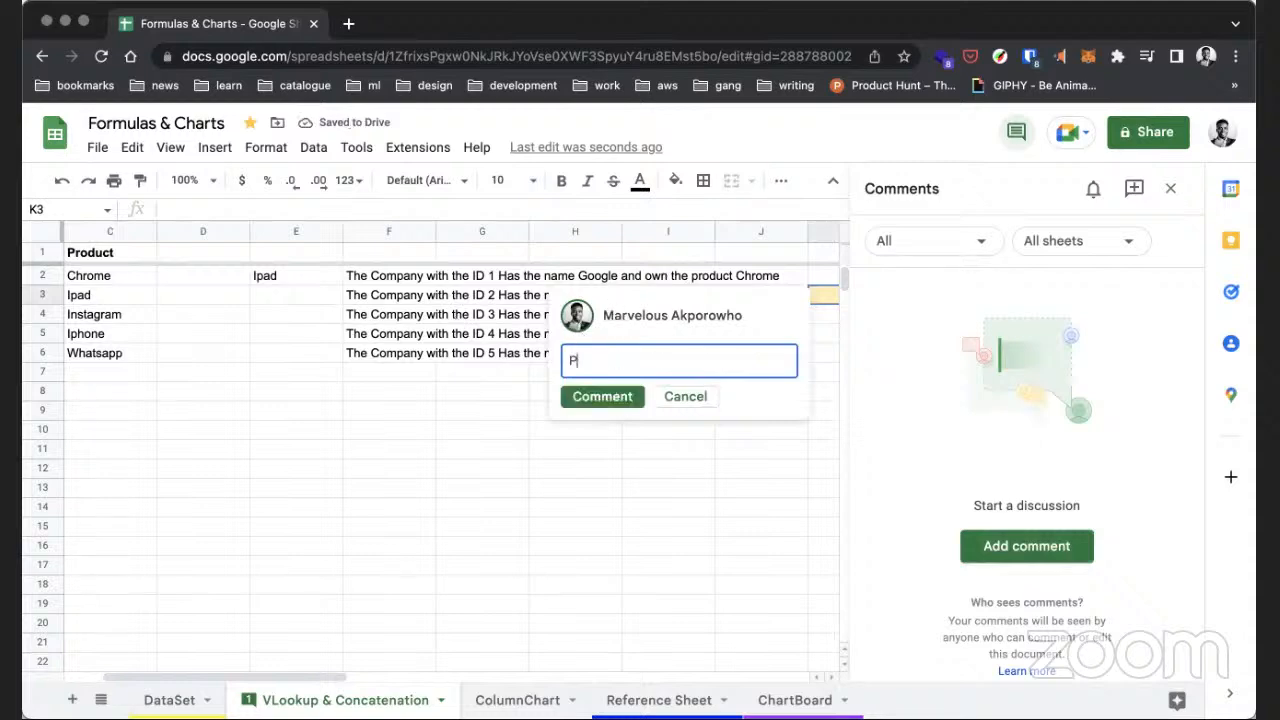
{"action": "type", "text": "lease ch"}
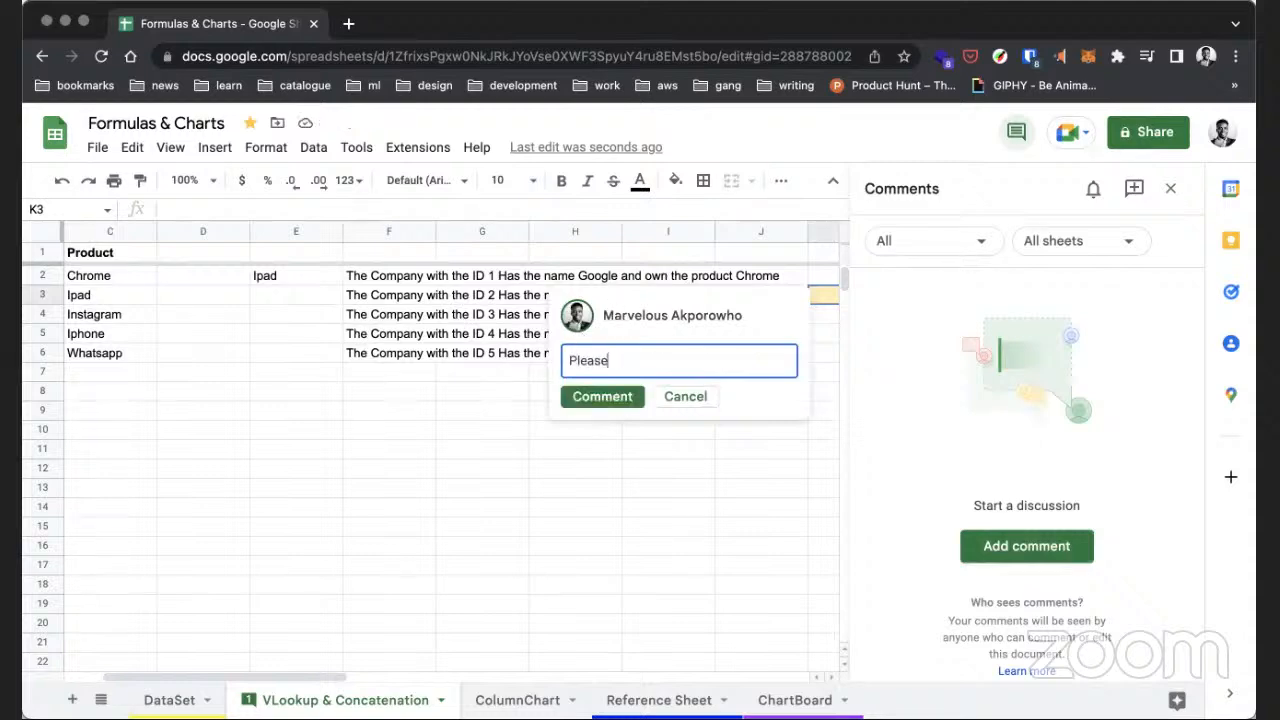
{"action": "key", "text": "BackSpace"}
{"action": "key", "text": "BackSpace"}
{"action": "type", "text": "po"}
{"action": "key", "text": "BackSpace"}
{"action": "key", "text": "BackSpace"}
{"action": "type", "text": "optimise the functio"}
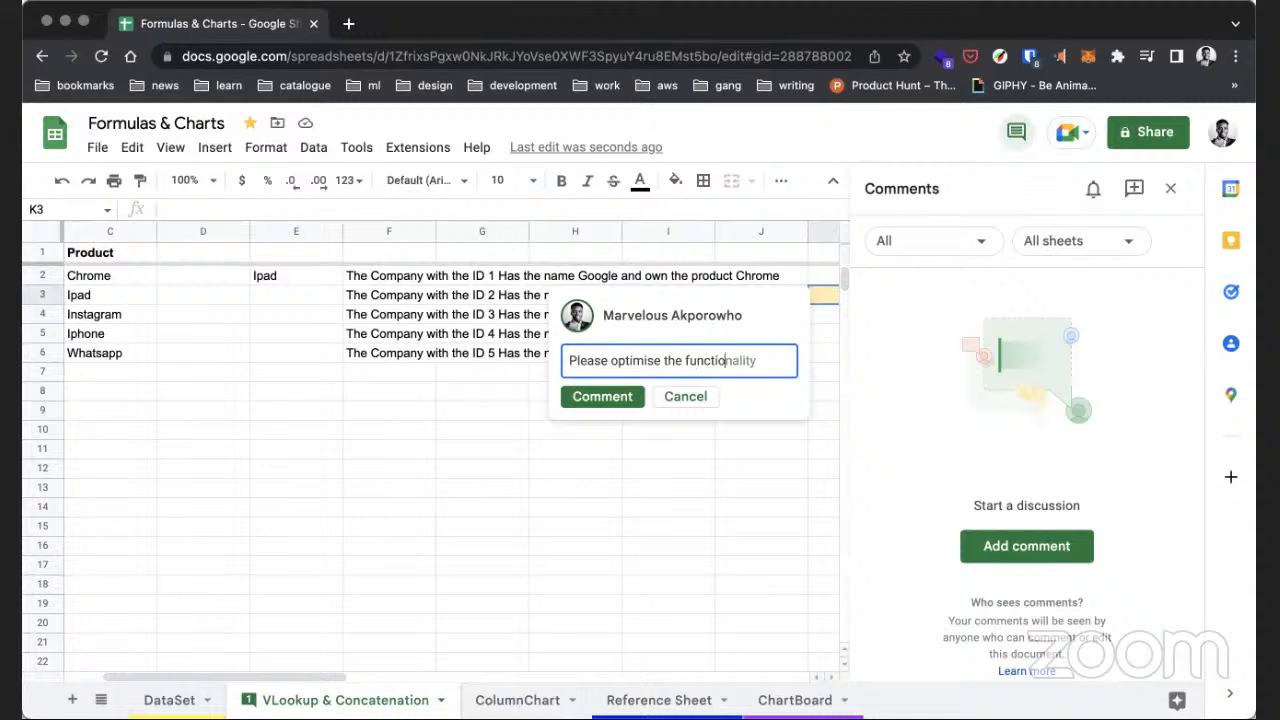
{"action": "type", "text": "n used here"}
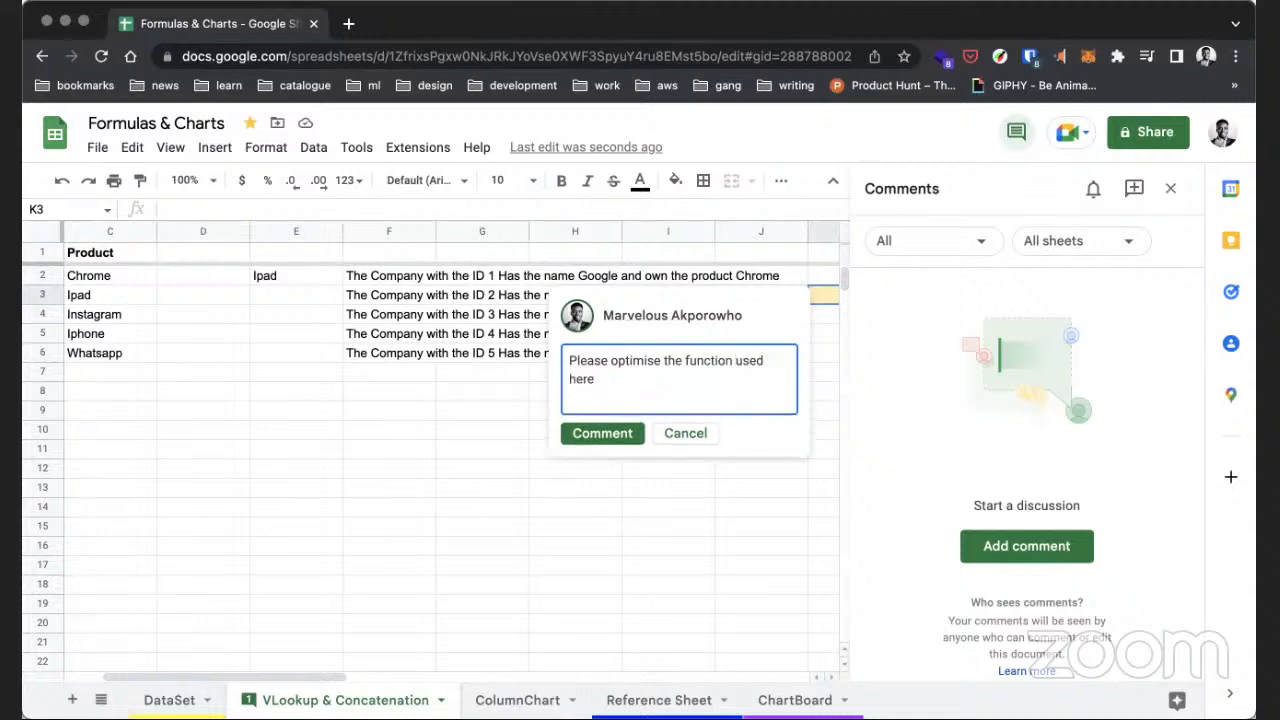
{"action": "left_click", "coordinate": [587, 424]}
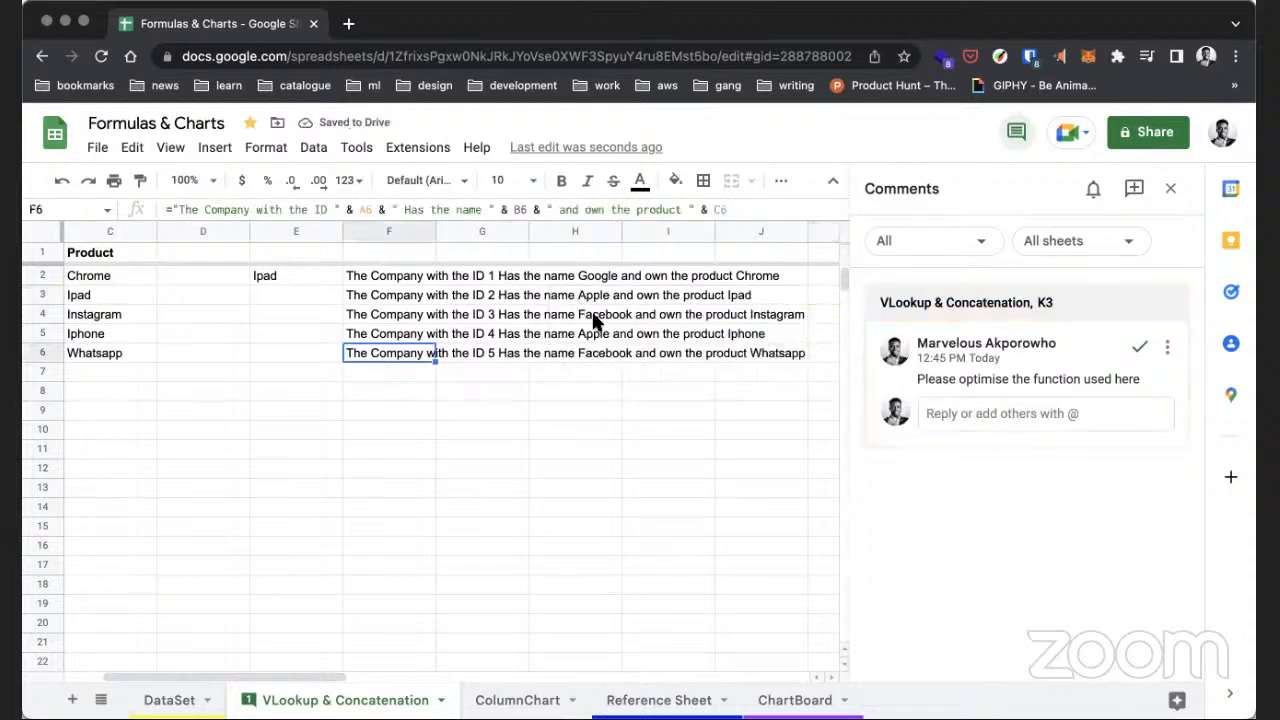
- Jump to the commented cell K3 from the list of comments, return to the data columns and close the list
{"action": "mouse_move", "coordinate": [1029, 309]}
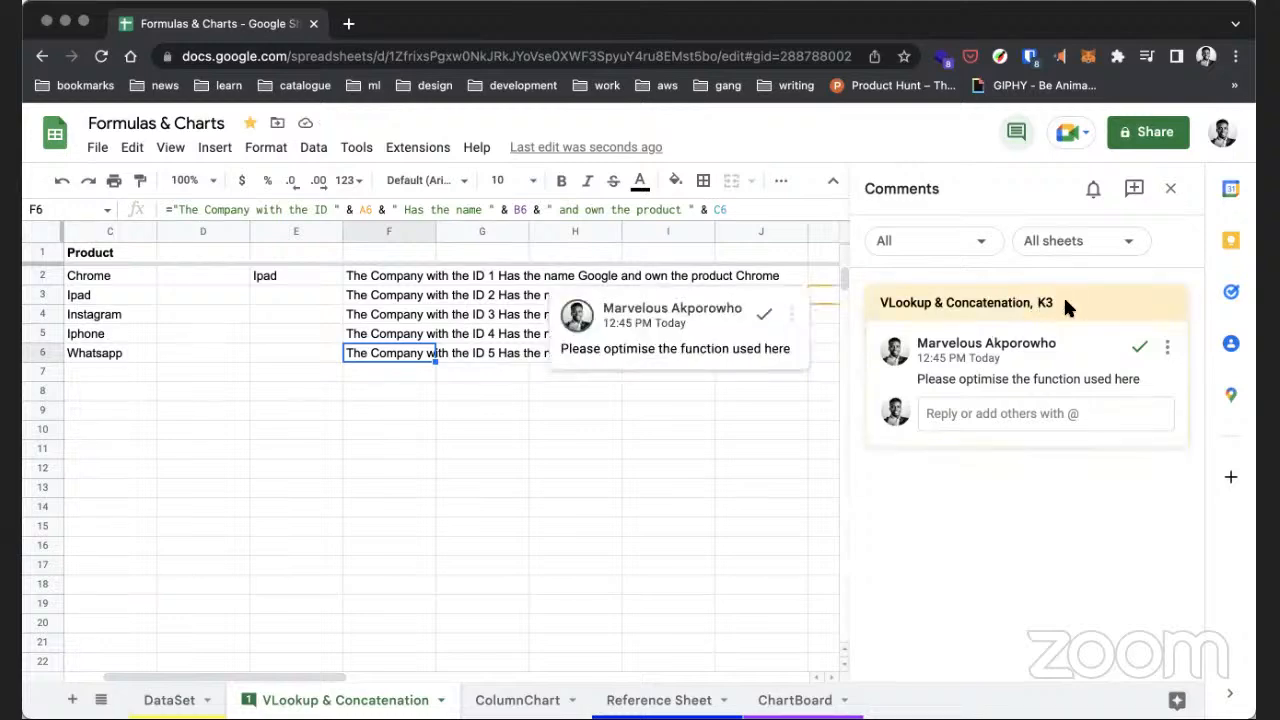
{"action": "left_click", "coordinate": [1036, 302]}
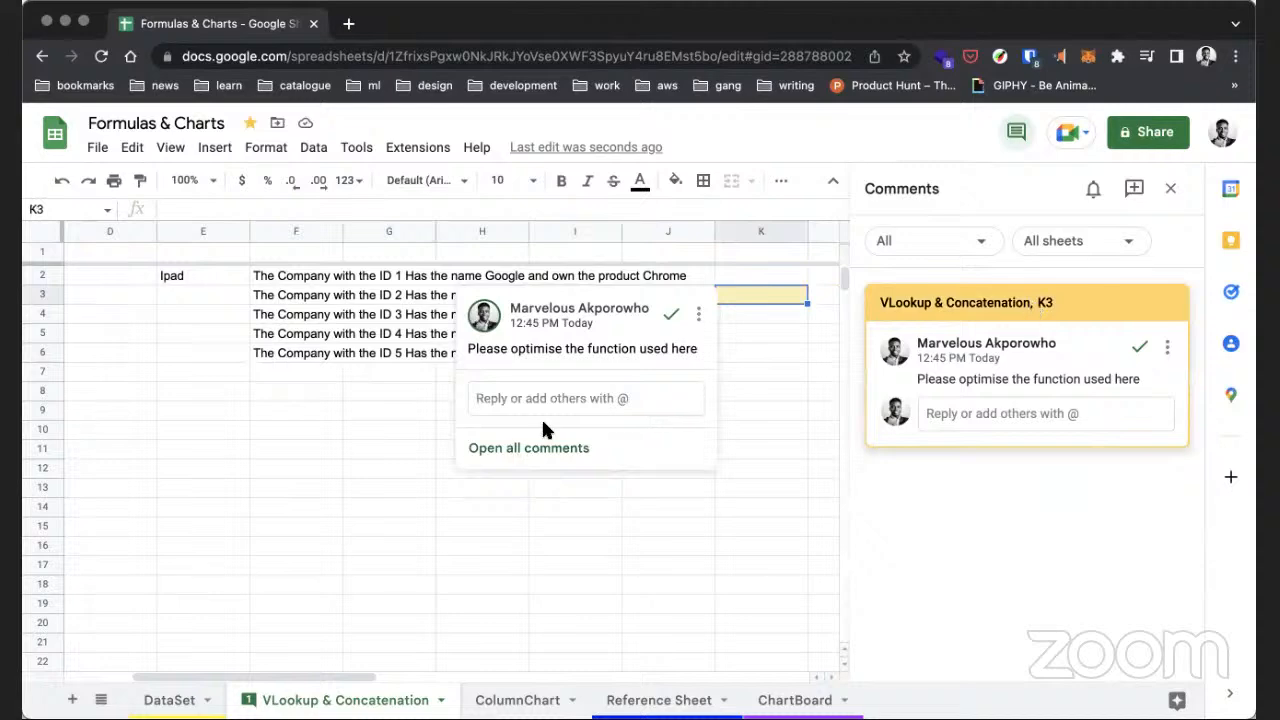
{"action": "left_click", "coordinate": [361, 375]}
{"action": "scroll", "coordinate": [360, 377], "scroll_direction": "left", "scroll_amount": 3}
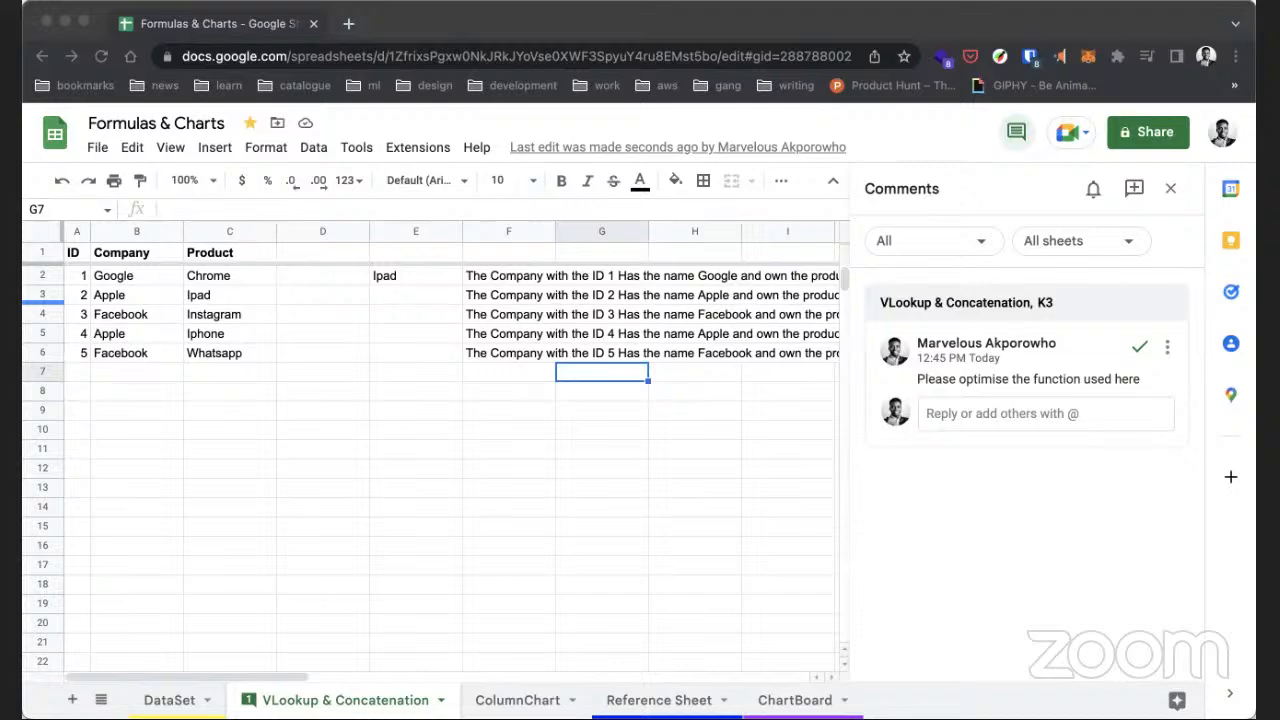
{"action": "left_click", "coordinate": [713, 372]}
{"action": "left_click", "coordinate": [1171, 189]}
{"action": "left_click", "coordinate": [1171, 189]}
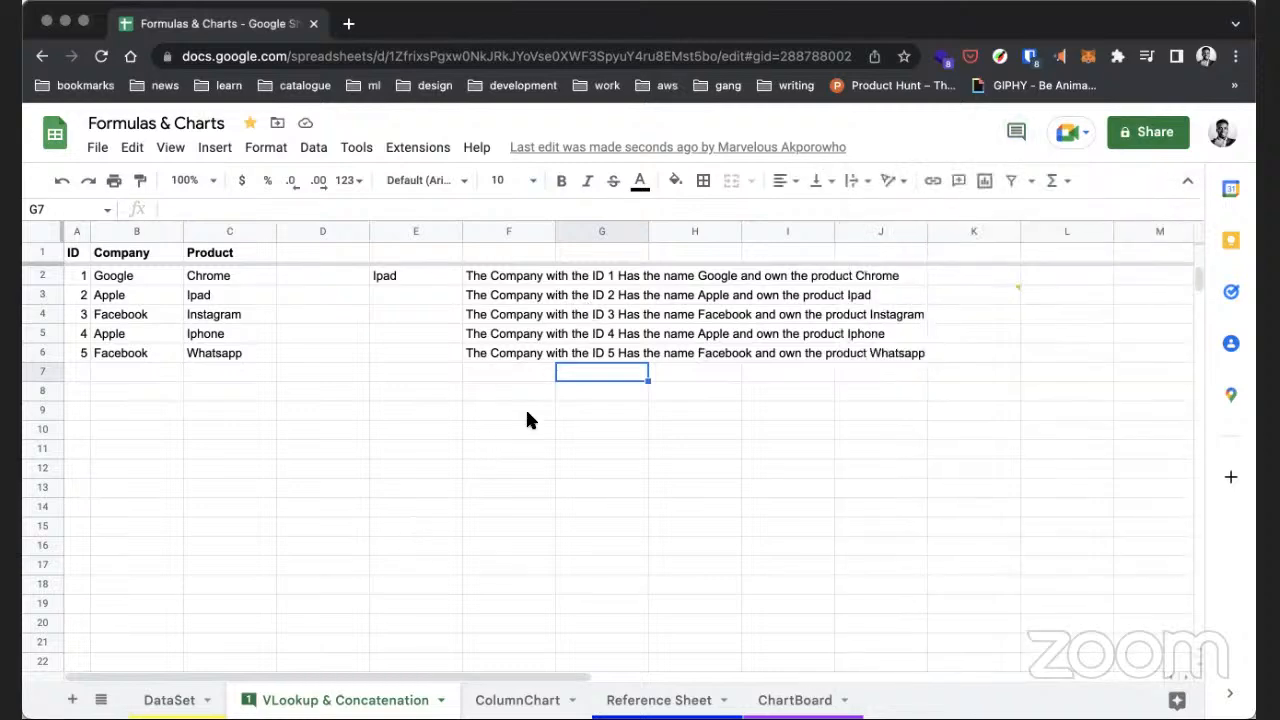
- Review the sentence formula in F2, the source cells C2 and B2, and the VLOOKUP formula in E2
{"action": "left_click", "coordinate": [530, 369]}
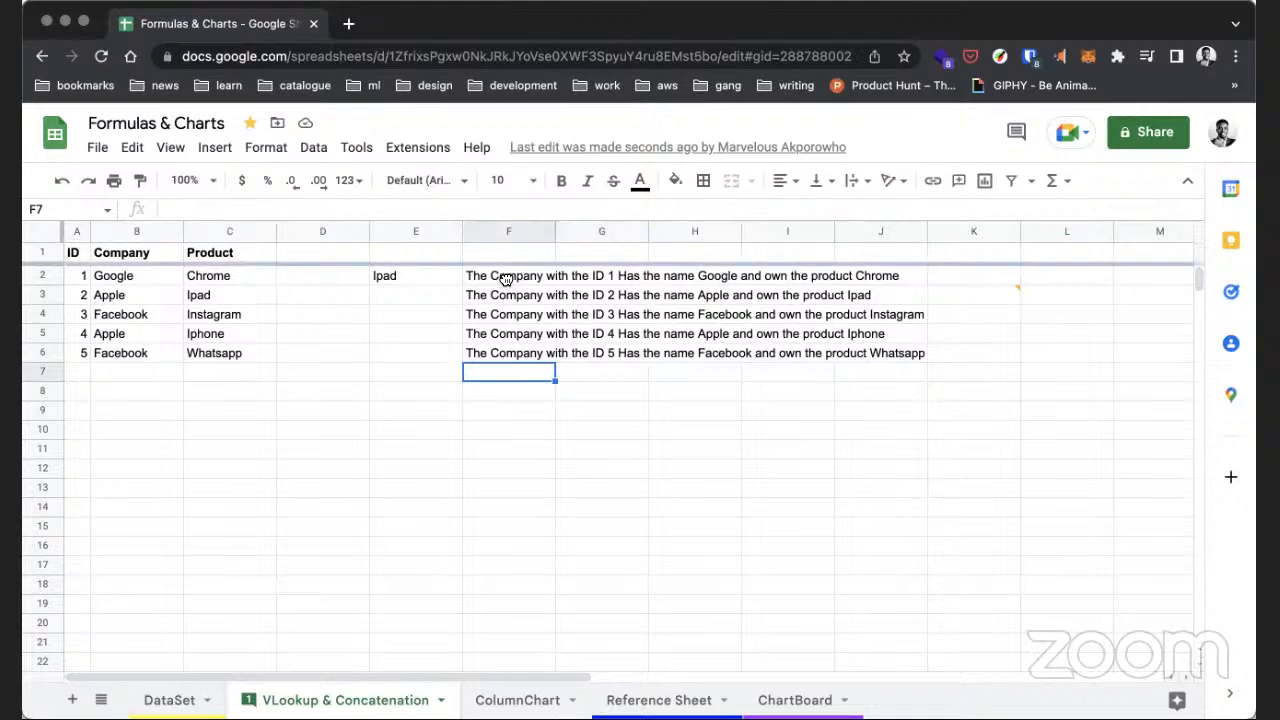
{"action": "left_click", "coordinate": [505, 280]}
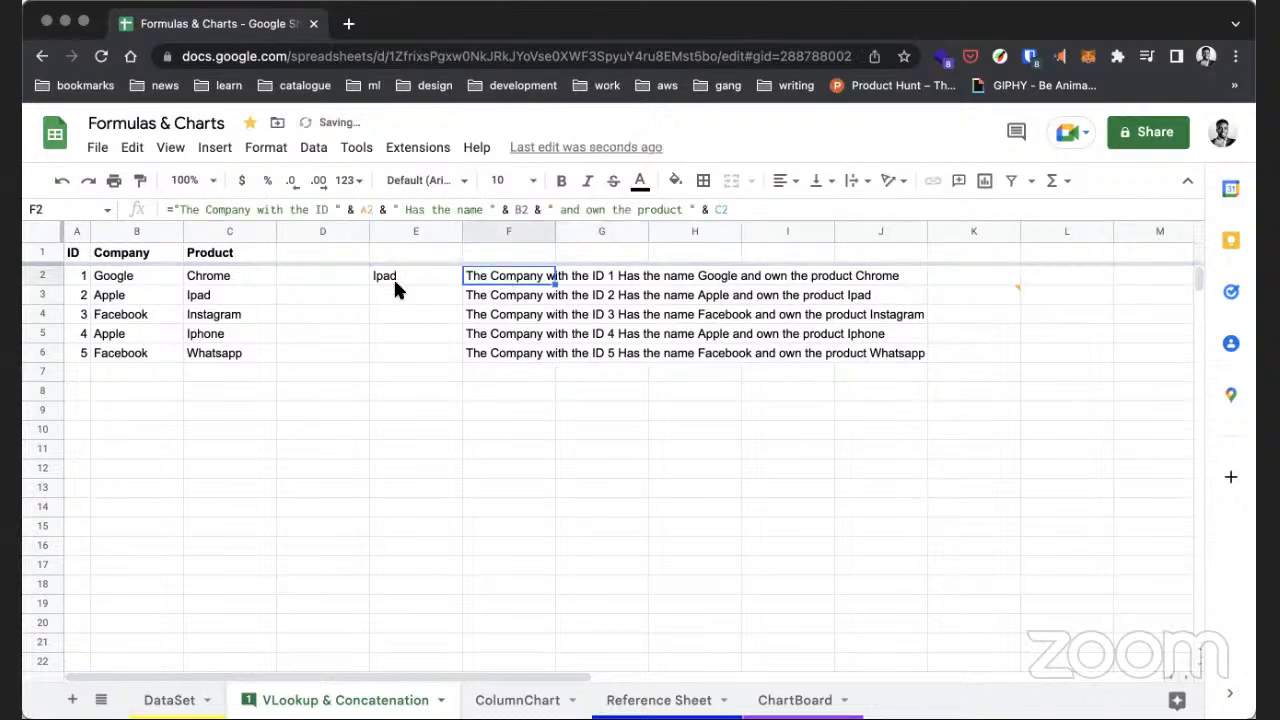
{"action": "left_click", "coordinate": [219, 274]}
{"action": "left_click", "coordinate": [149, 272]}
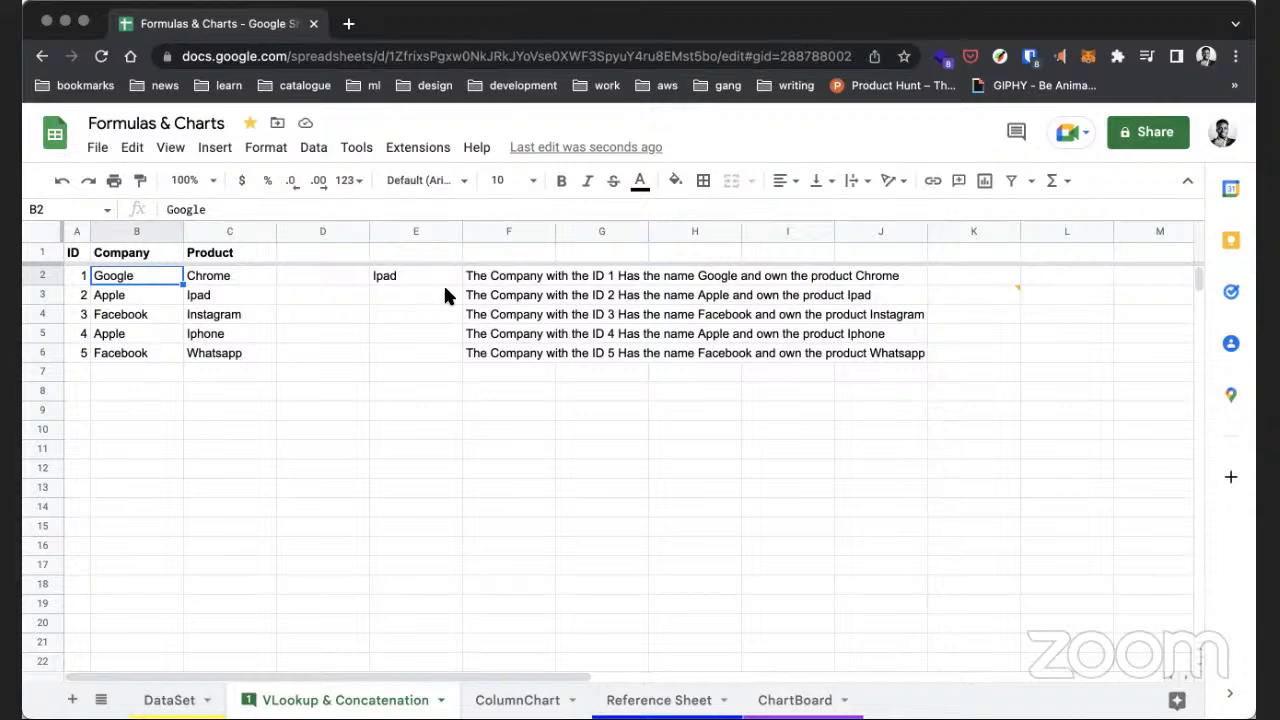
{"action": "left_click", "coordinate": [403, 294]}
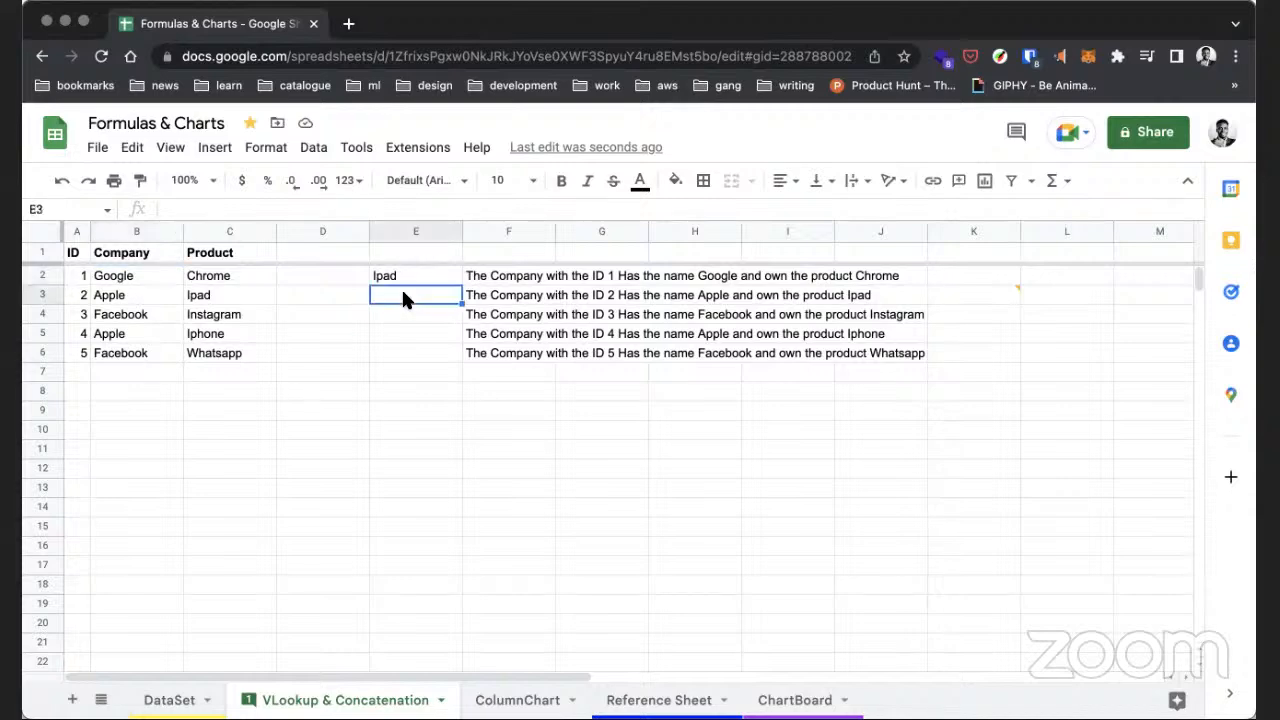
{"action": "left_click", "coordinate": [412, 274]}
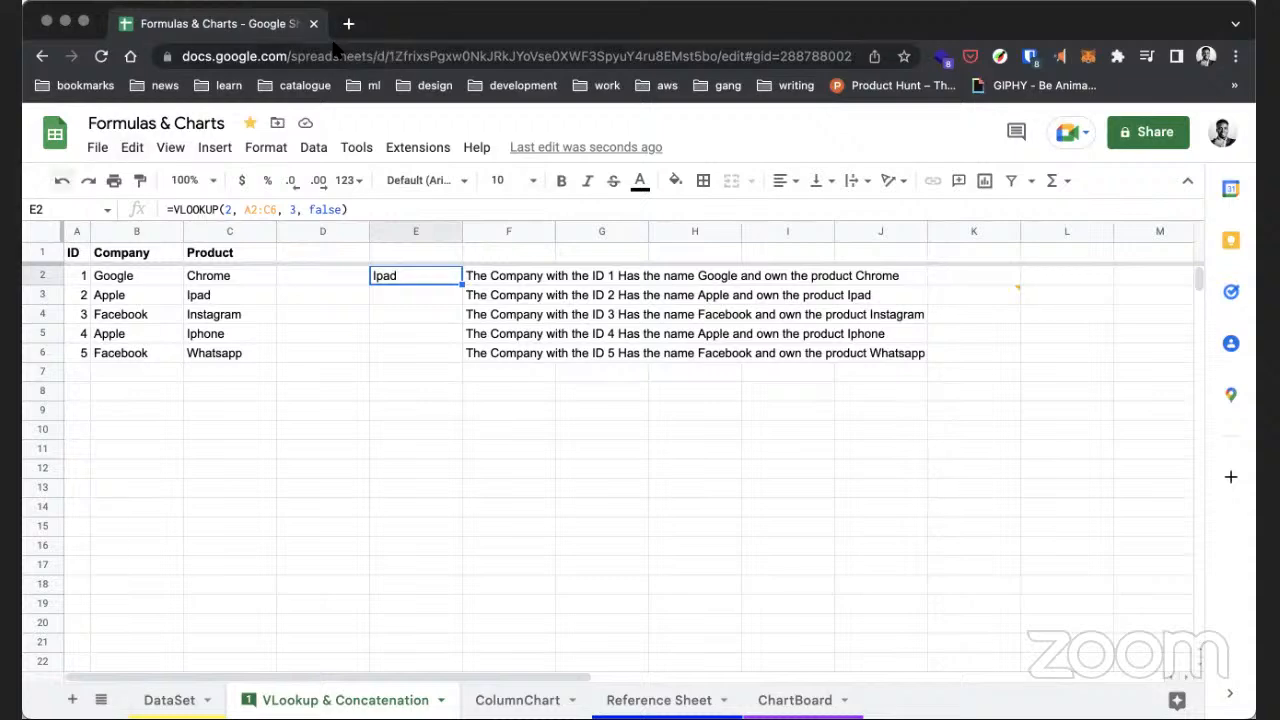
{"action": "left_click", "coordinate": [435, 377]}
{"action": "left_click", "coordinate": [435, 398]}
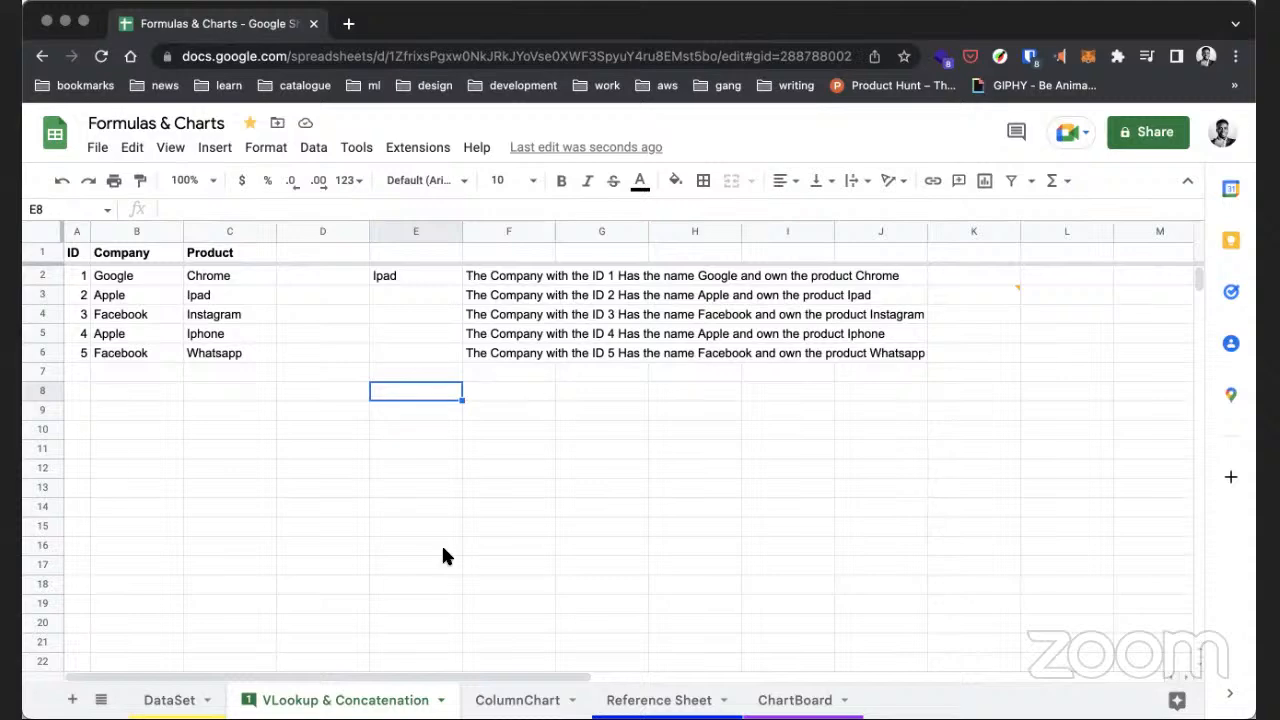
{"action": "left_click", "coordinate": [490, 378]}
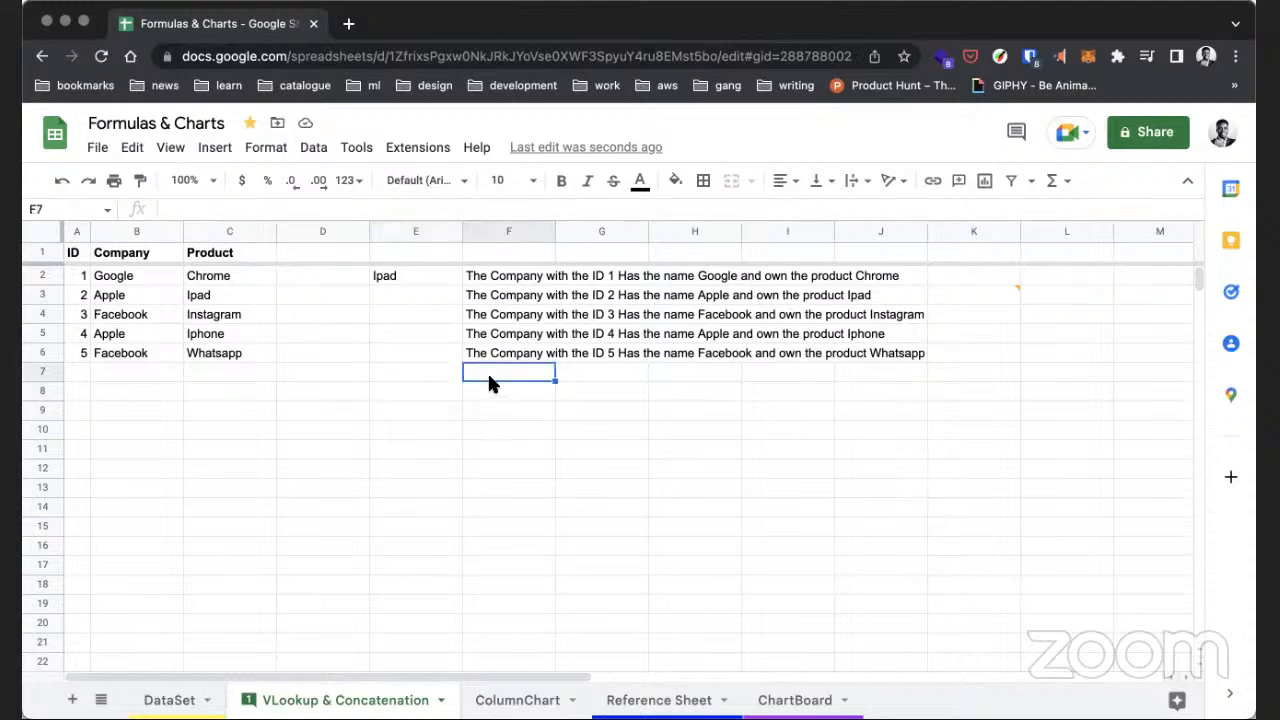
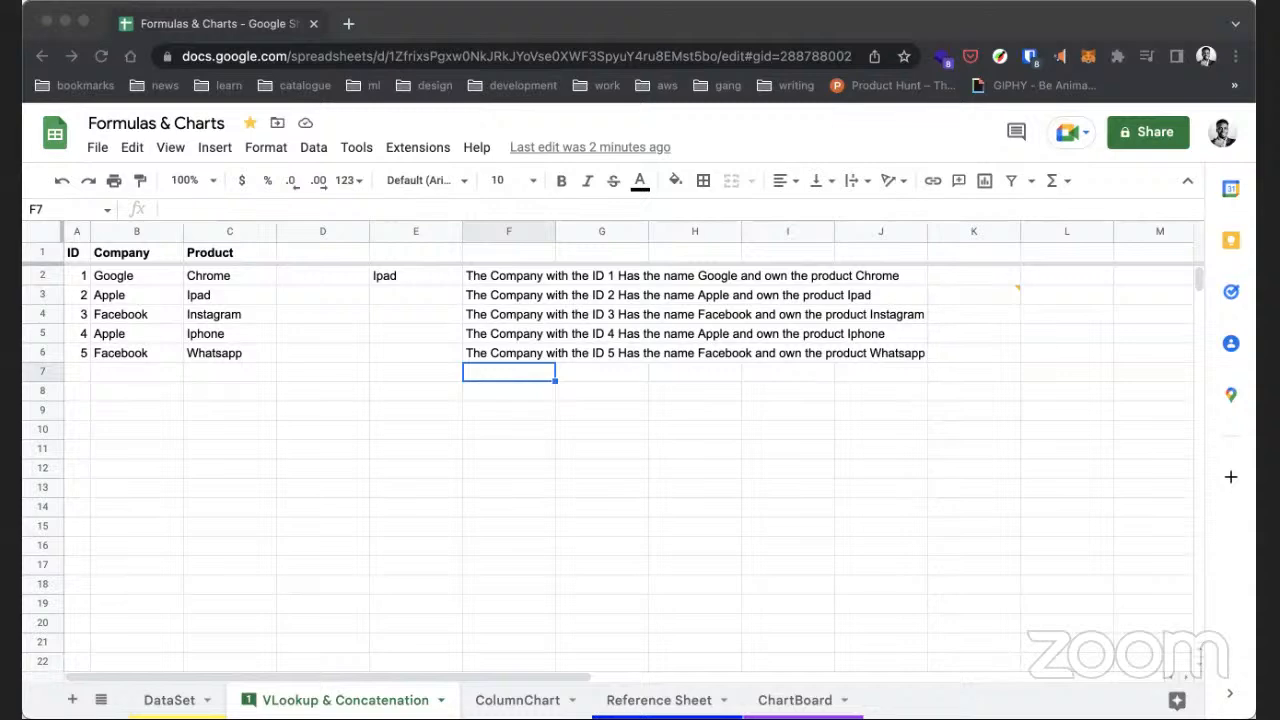
- Open office.com in a new browser tab and copy its web address
{"action": "left_click", "coordinate": [381, 17]}
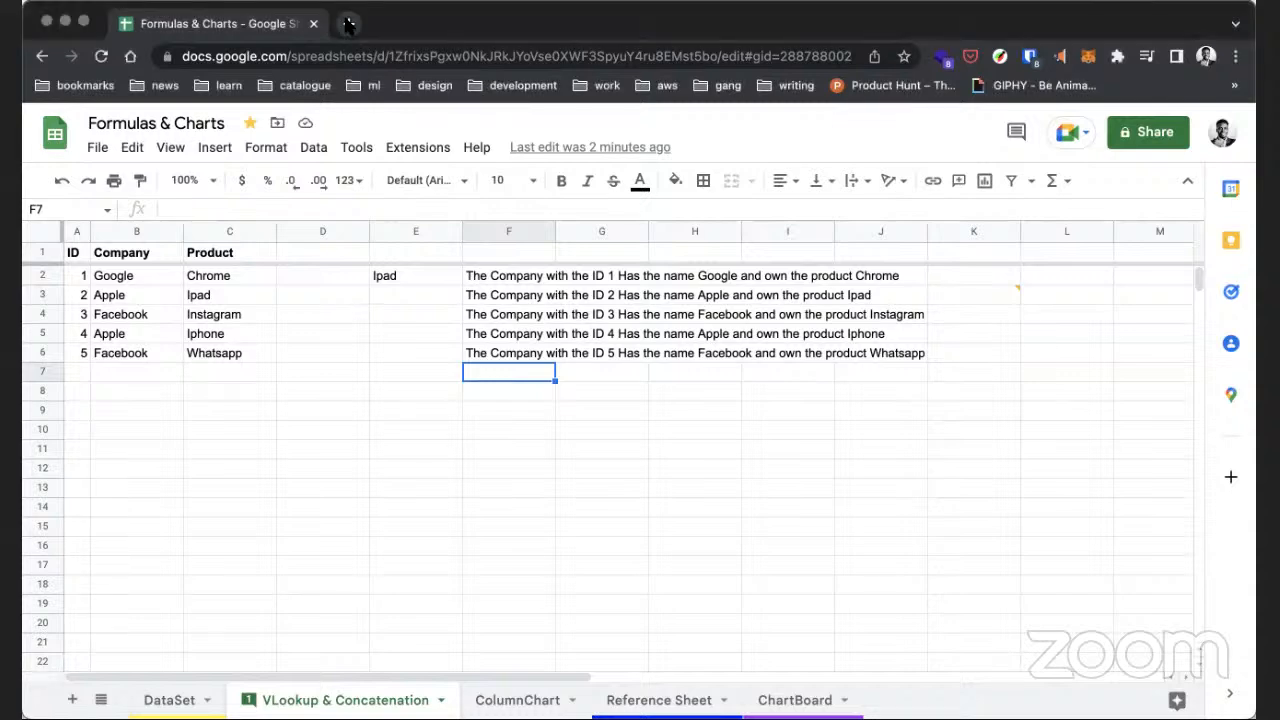
{"action": "left_click", "coordinate": [348, 24]}
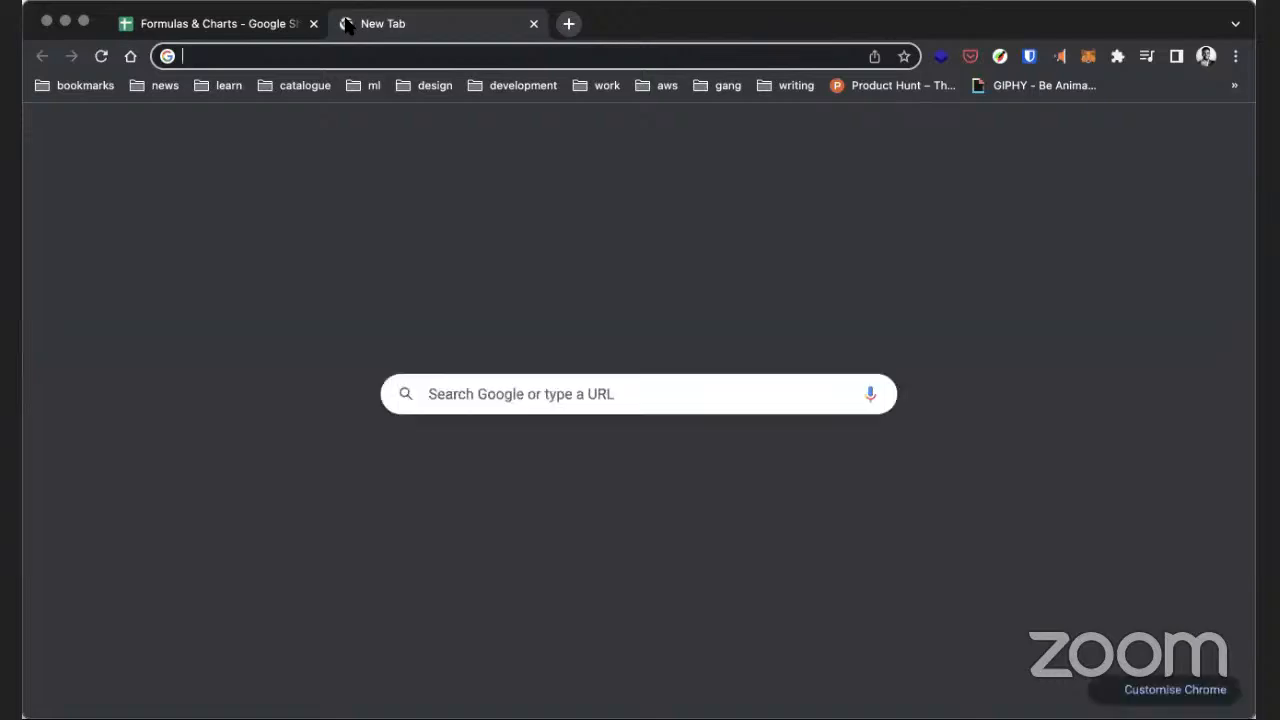
{"action": "type", "text": "off"}
{"action": "key", "text": "Return"}
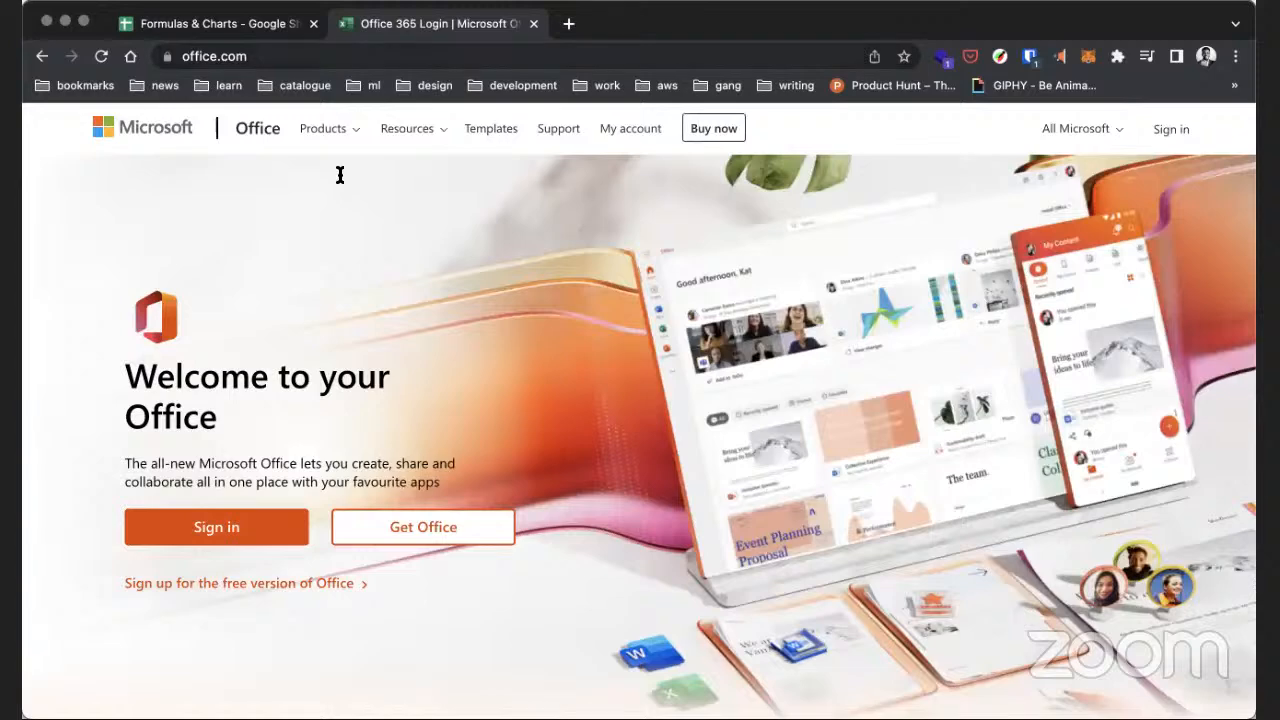
{"action": "key", "text": "super+l"}
{"action": "key", "text": "super+c"}
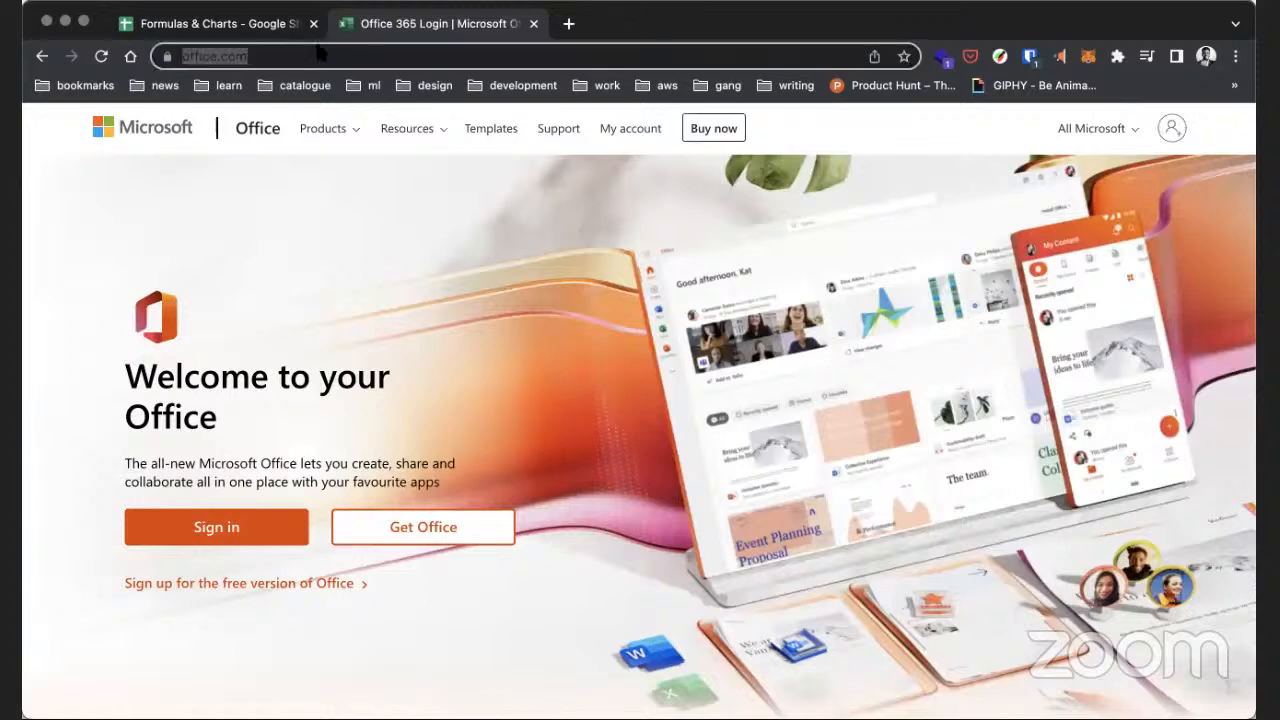
- Look through the Office home page down to its footer and return to the beginning of the page
{"action": "scroll", "coordinate": [677, 340], "scroll_direction": "down", "scroll_amount": 8}
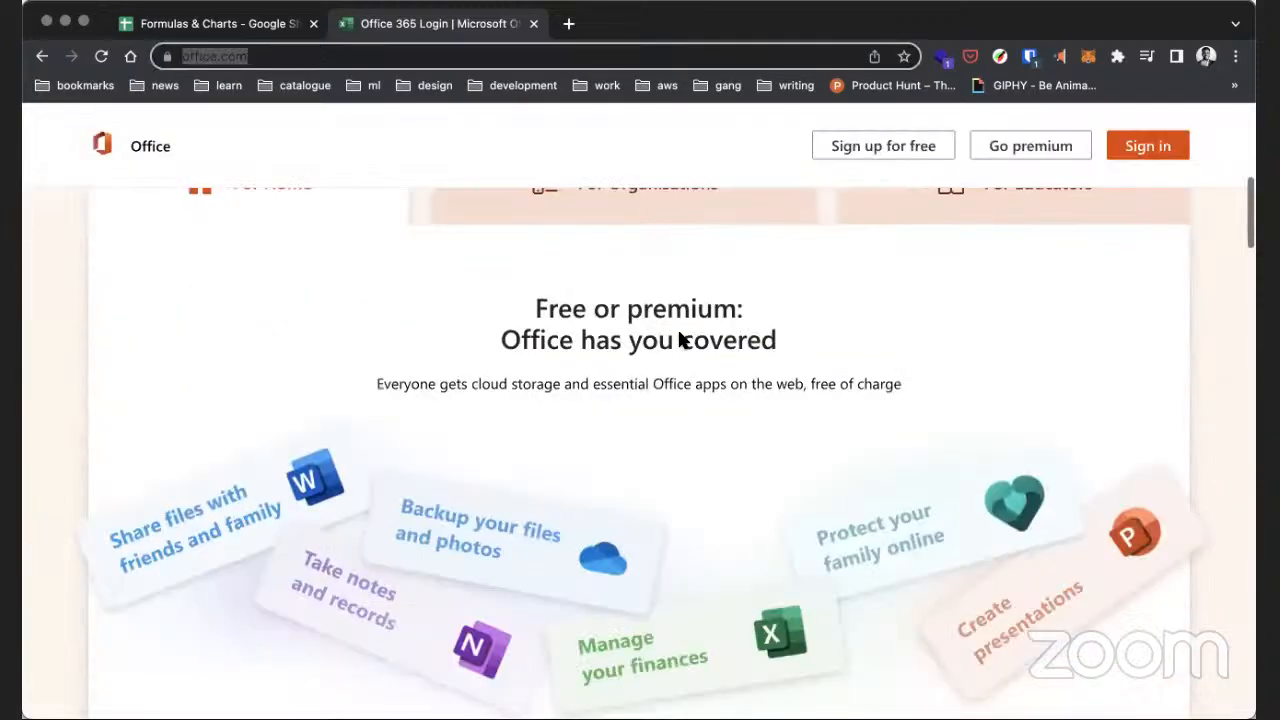
{"action": "scroll", "coordinate": [679, 341], "scroll_direction": "down", "scroll_amount": 10}
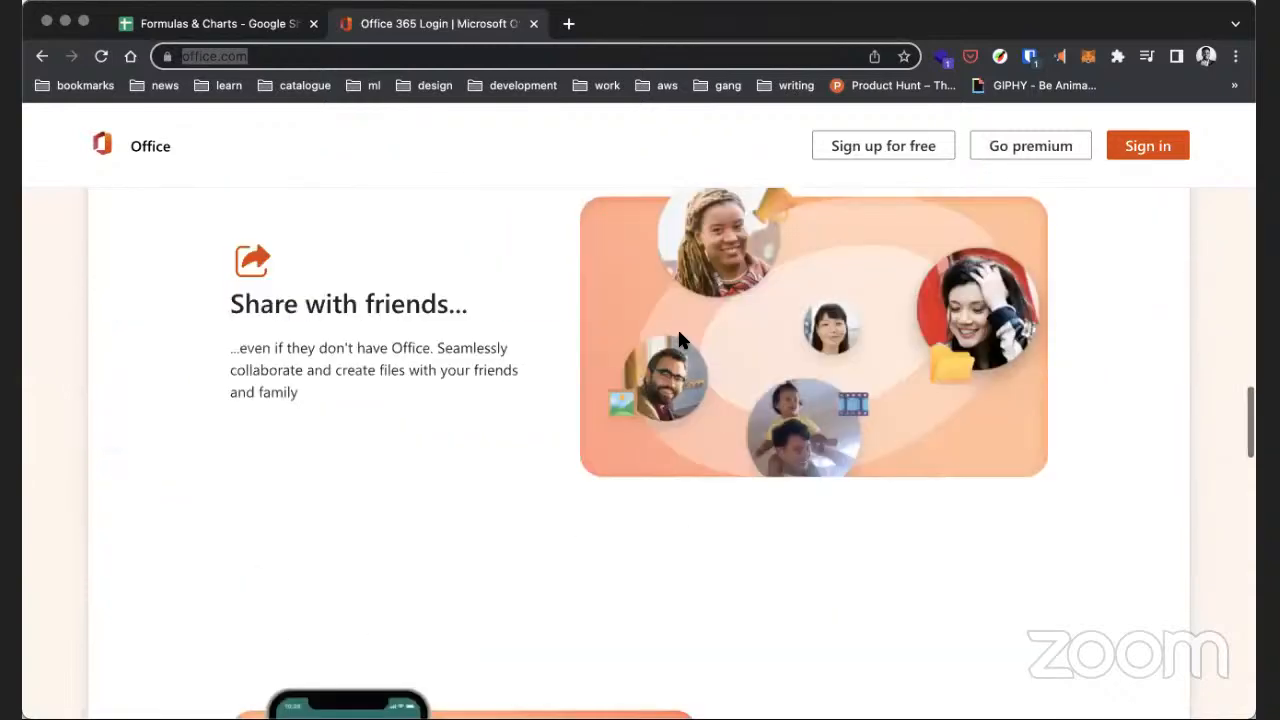
{"action": "scroll", "coordinate": [678, 340], "scroll_direction": "down", "scroll_amount": 5}
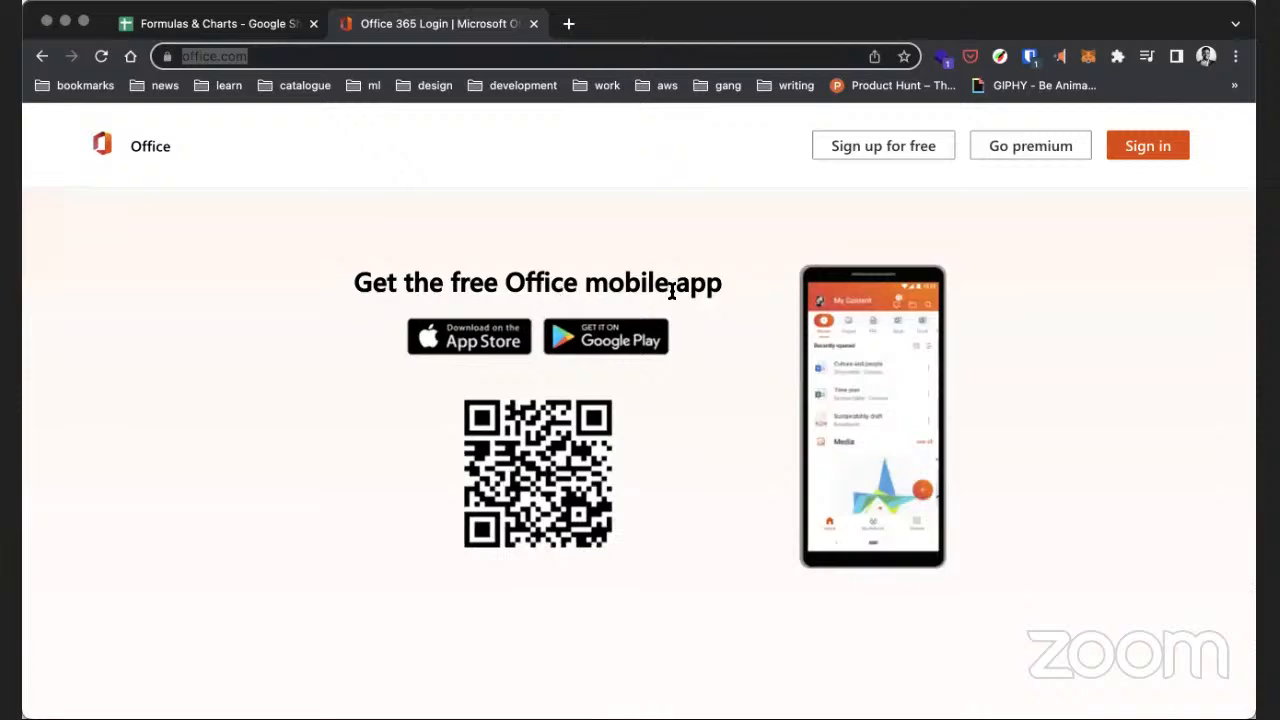
{"action": "scroll", "coordinate": [672, 290], "scroll_direction": "down", "scroll_amount": 5}
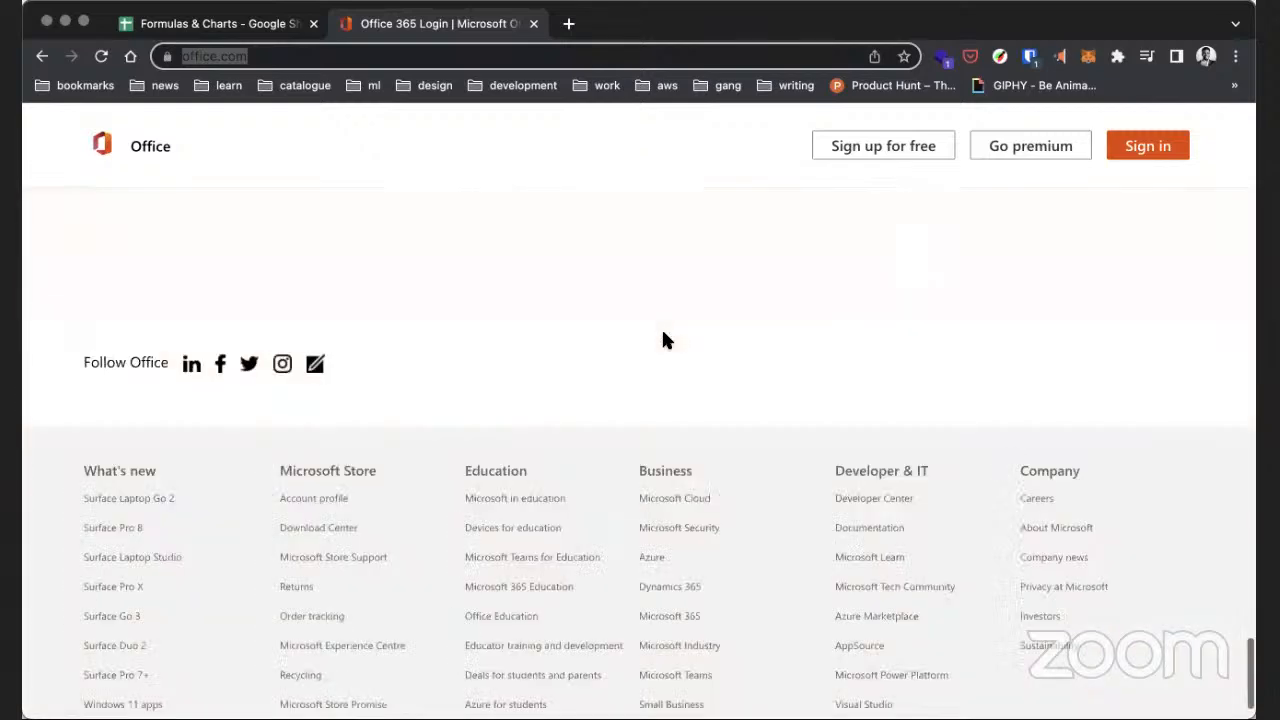
{"action": "scroll", "coordinate": [667, 340], "scroll_direction": "up", "scroll_amount": 20}
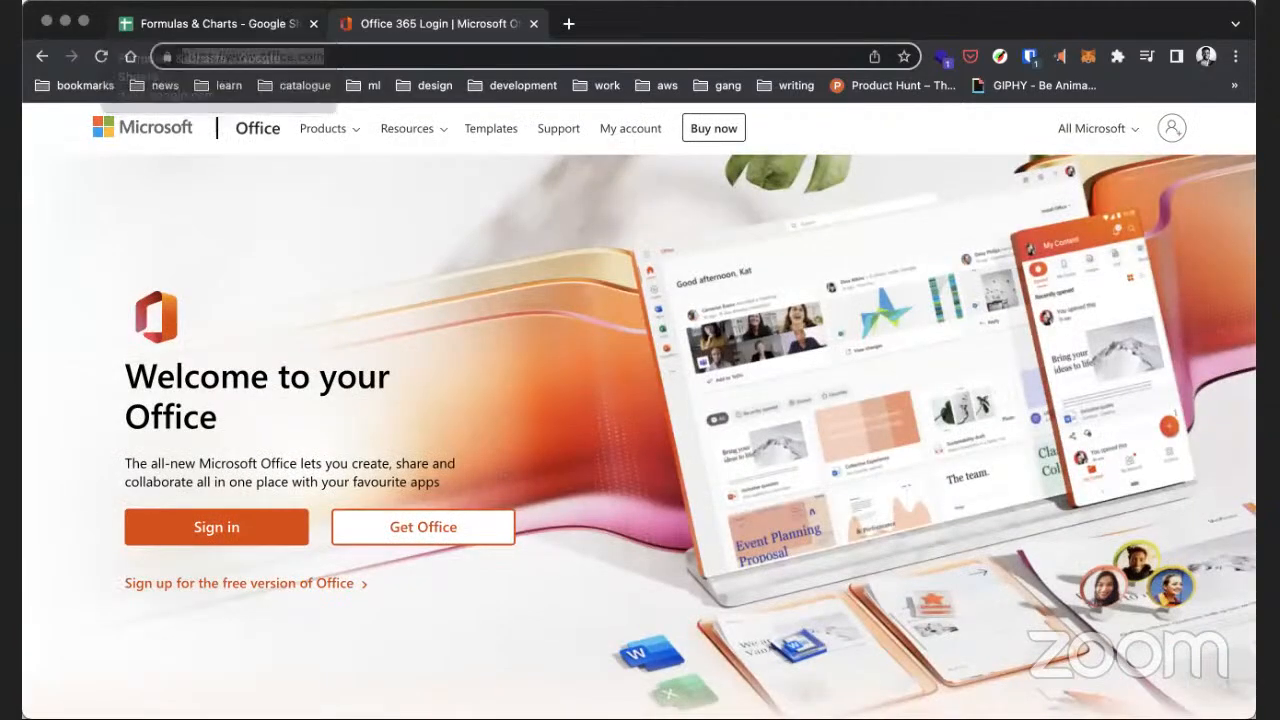
{"action": "left_click", "coordinate": [260, 25]}
{"action": "left_click", "coordinate": [275, 58]}
{"action": "left_click", "coordinate": [400, 25]}
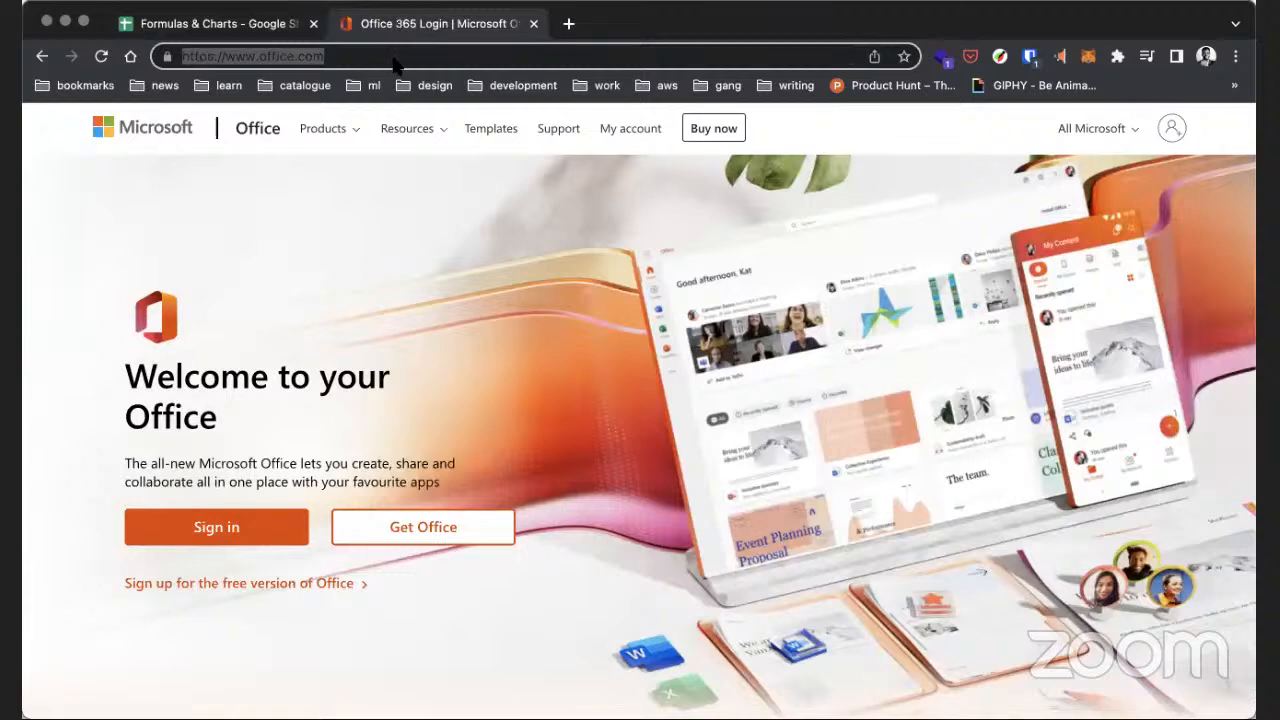
{"action": "type", "text": "excel"}
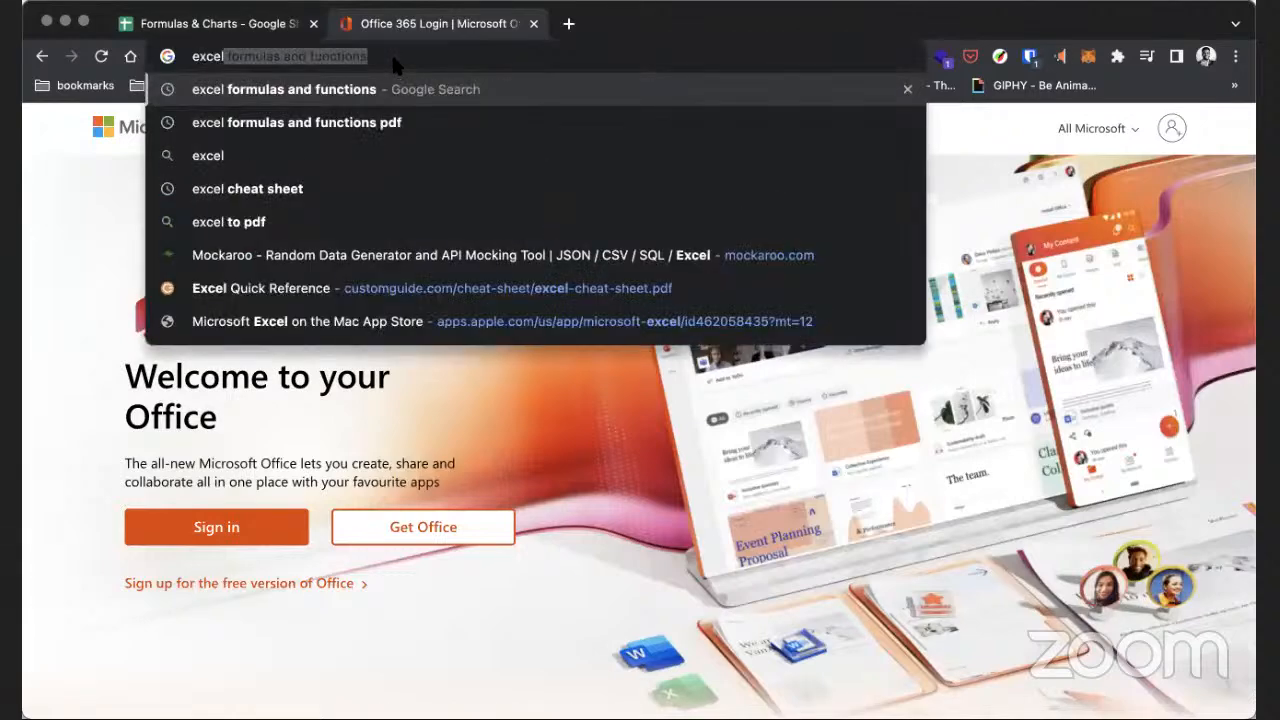
{"action": "type", "text": "."}
{"action": "key", "text": "super+a"}
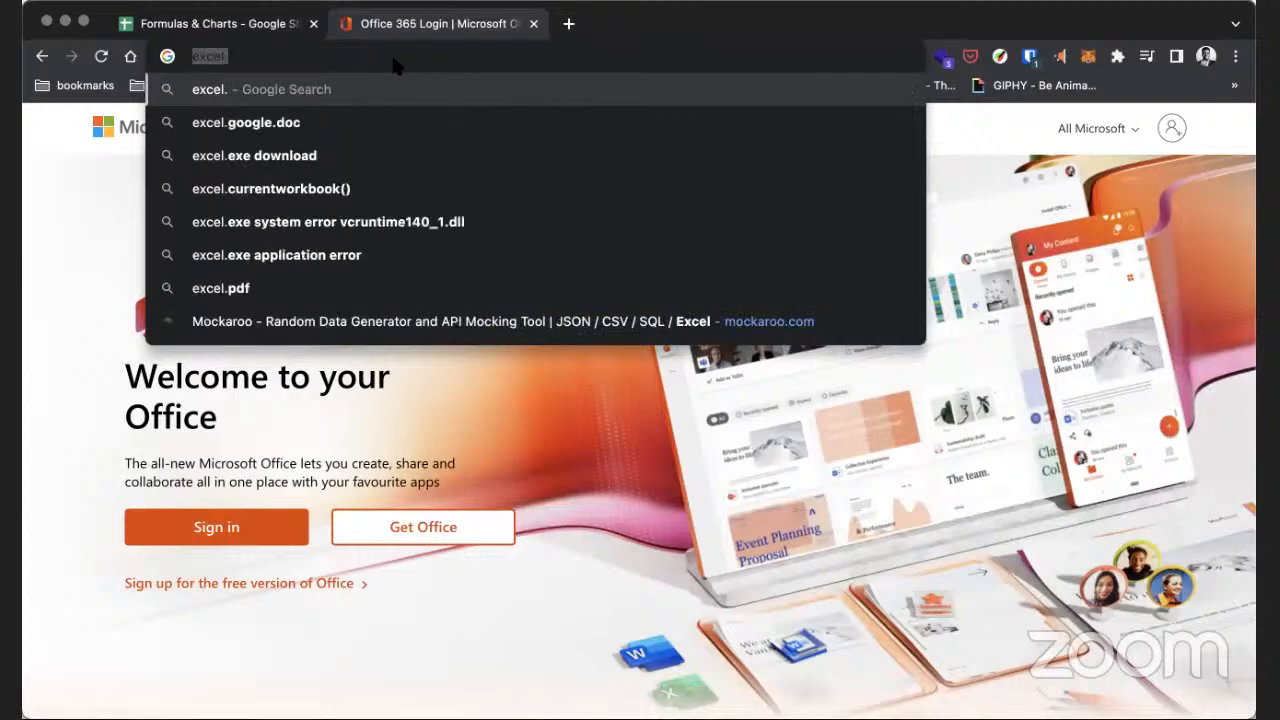
{"action": "type", "text": "office.com"}
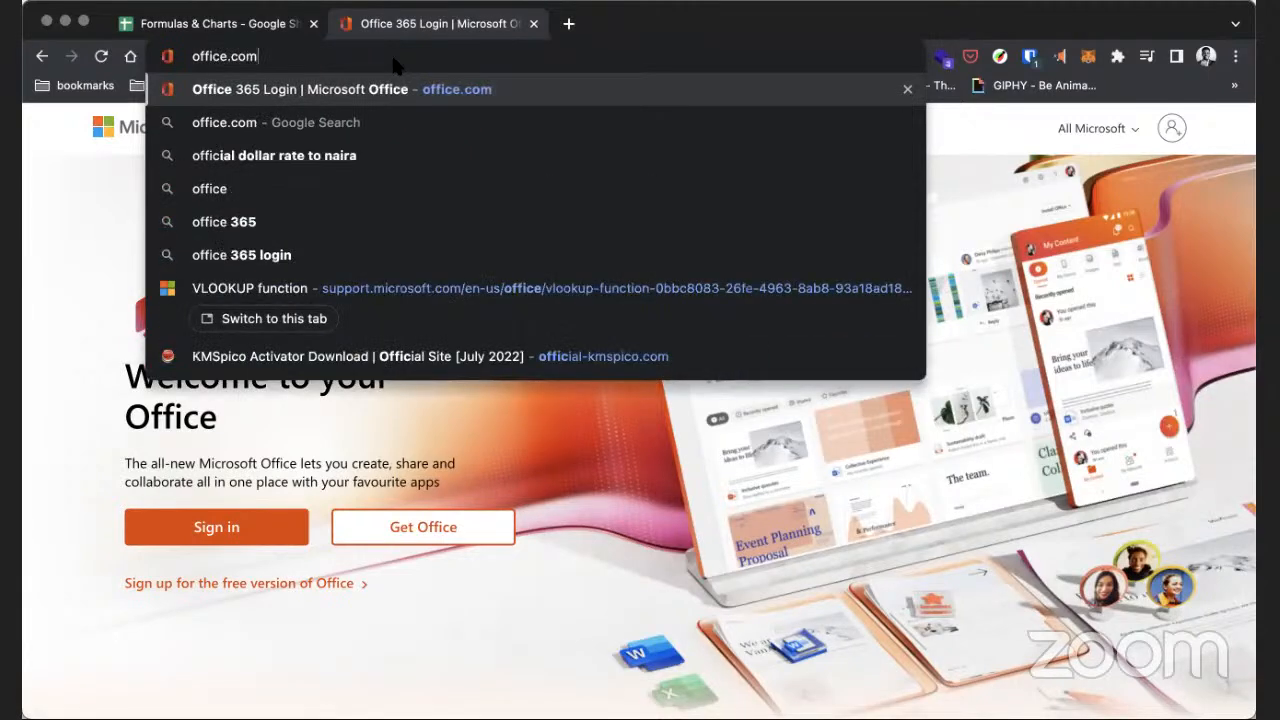
{"action": "key", "text": "BackSpace"}
{"action": "type", "text": "m"}
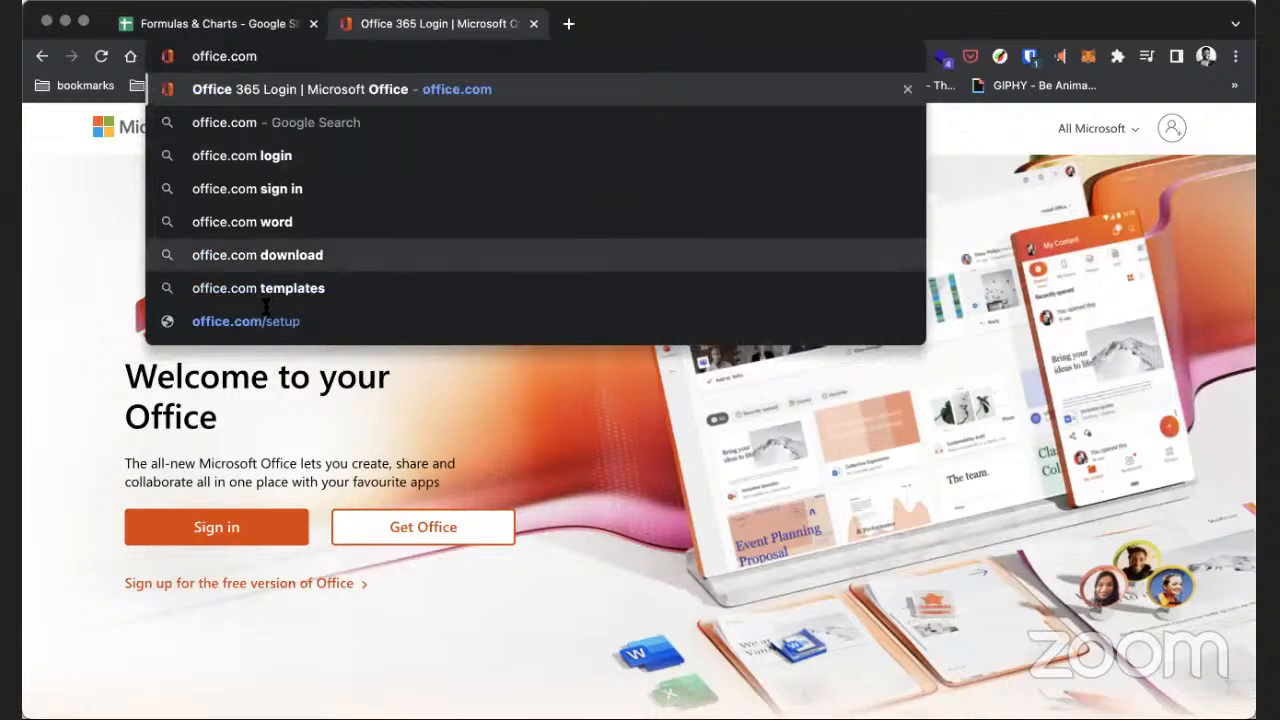
{"action": "left_click", "coordinate": [300, 321]}
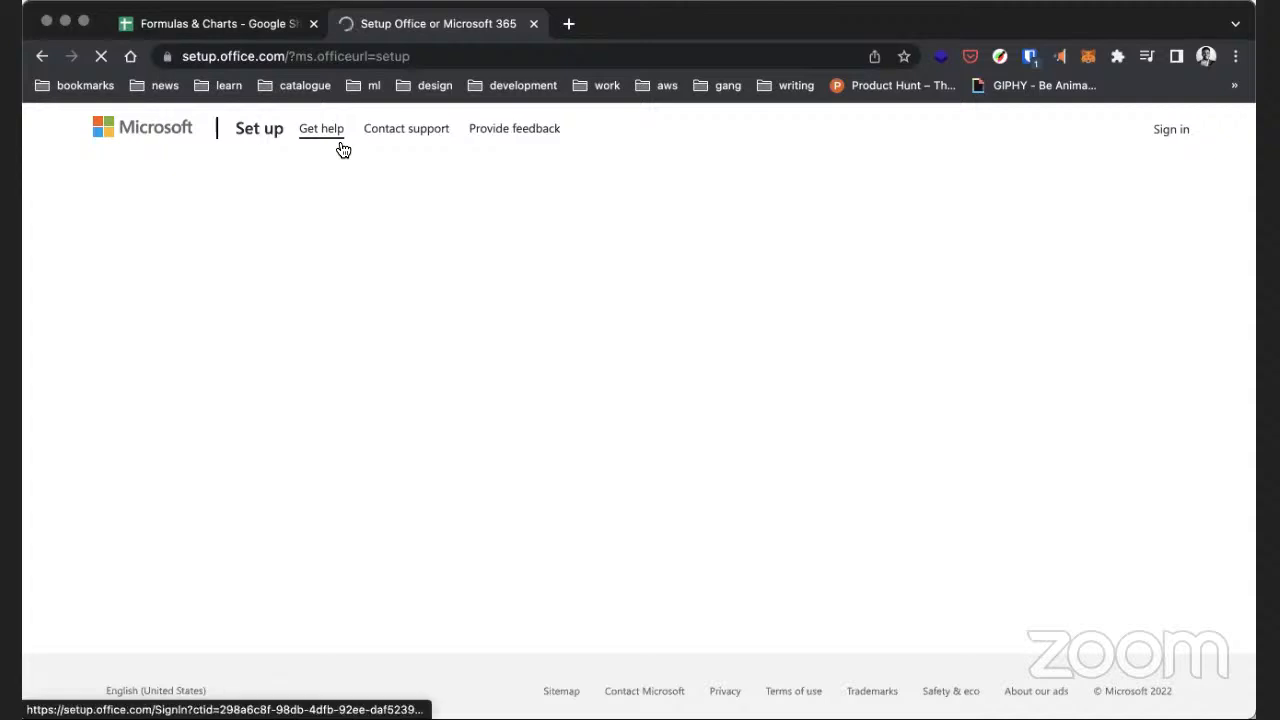
{"action": "left_click", "coordinate": [41, 57]}
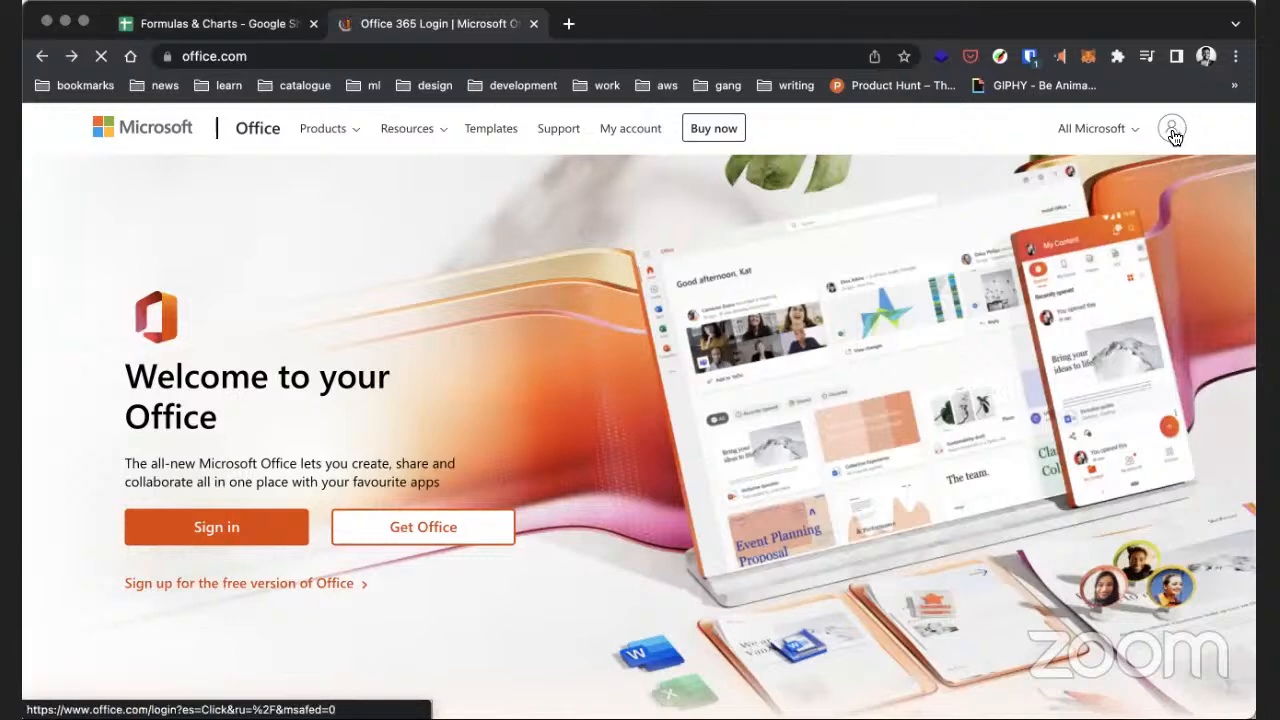
- Open the Microsoft account sign-in page from the Office home page and close that browser tab
{"action": "left_click", "coordinate": [1172, 130]}
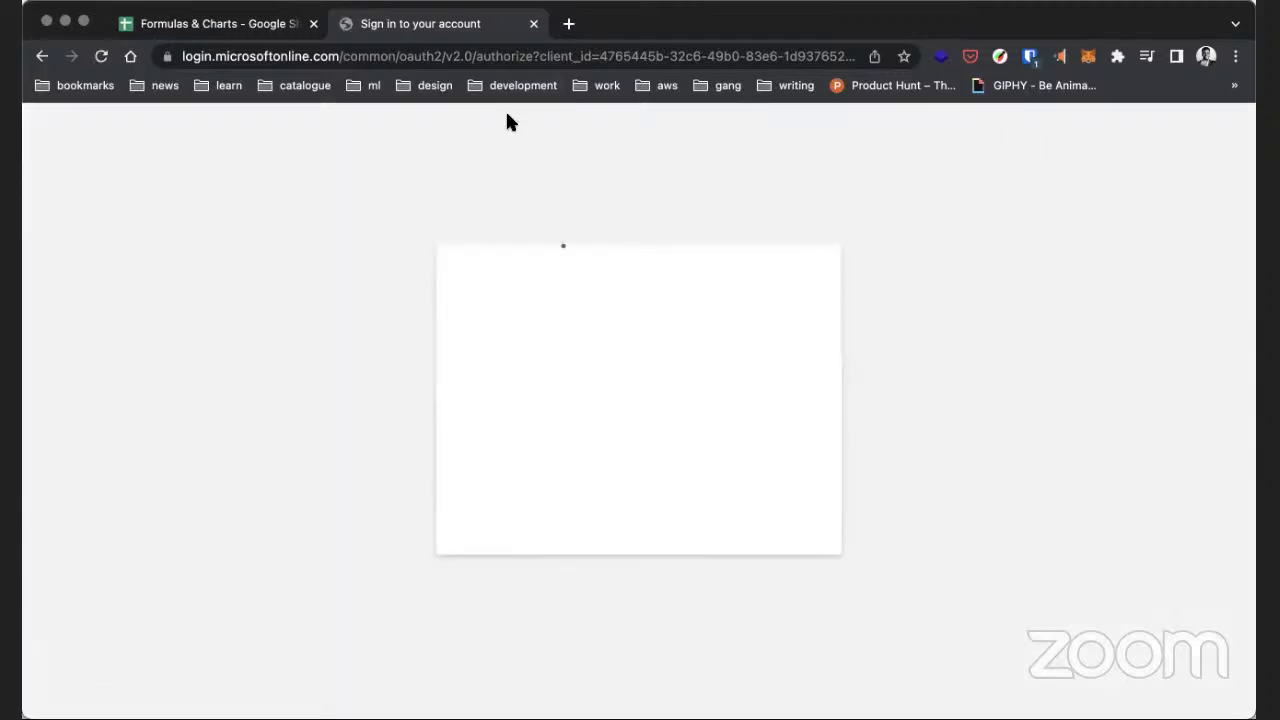
{"action": "left_click", "coordinate": [534, 23]}
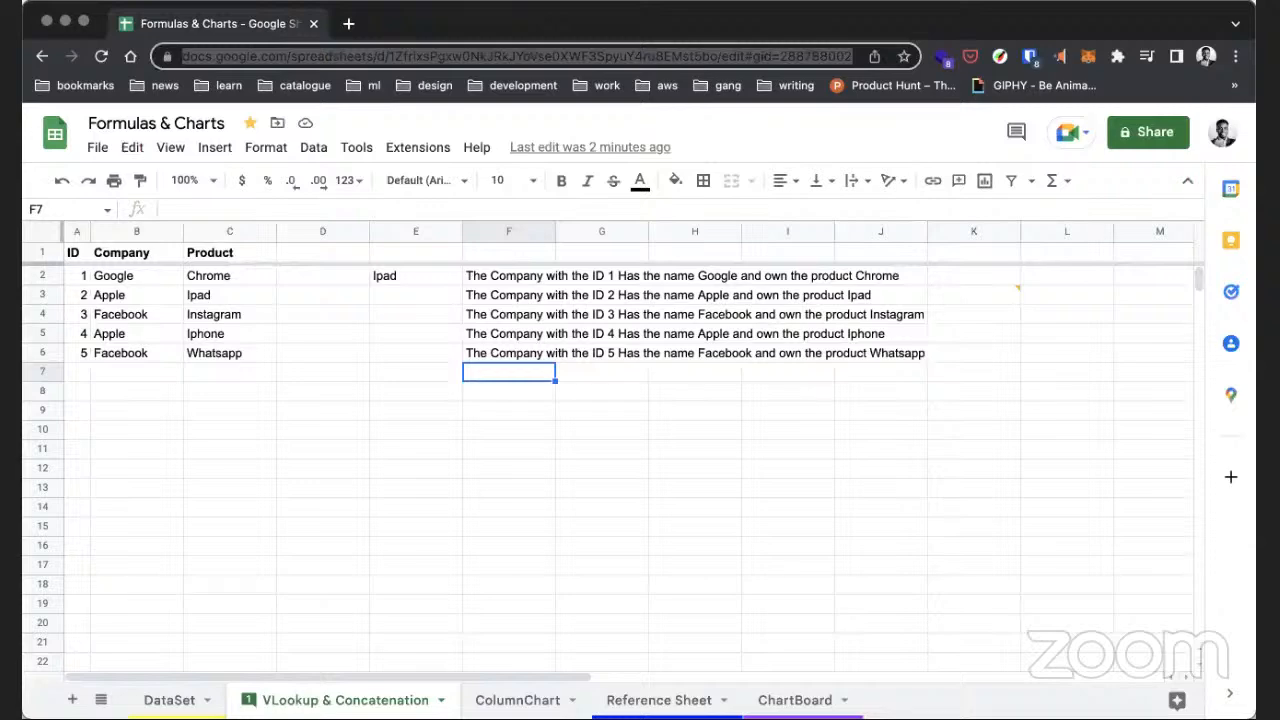
- Enter the text "exc" in cell F7 of the VLookup & Concatenation sheet
{"action": "key", "text": "super+Tab"}
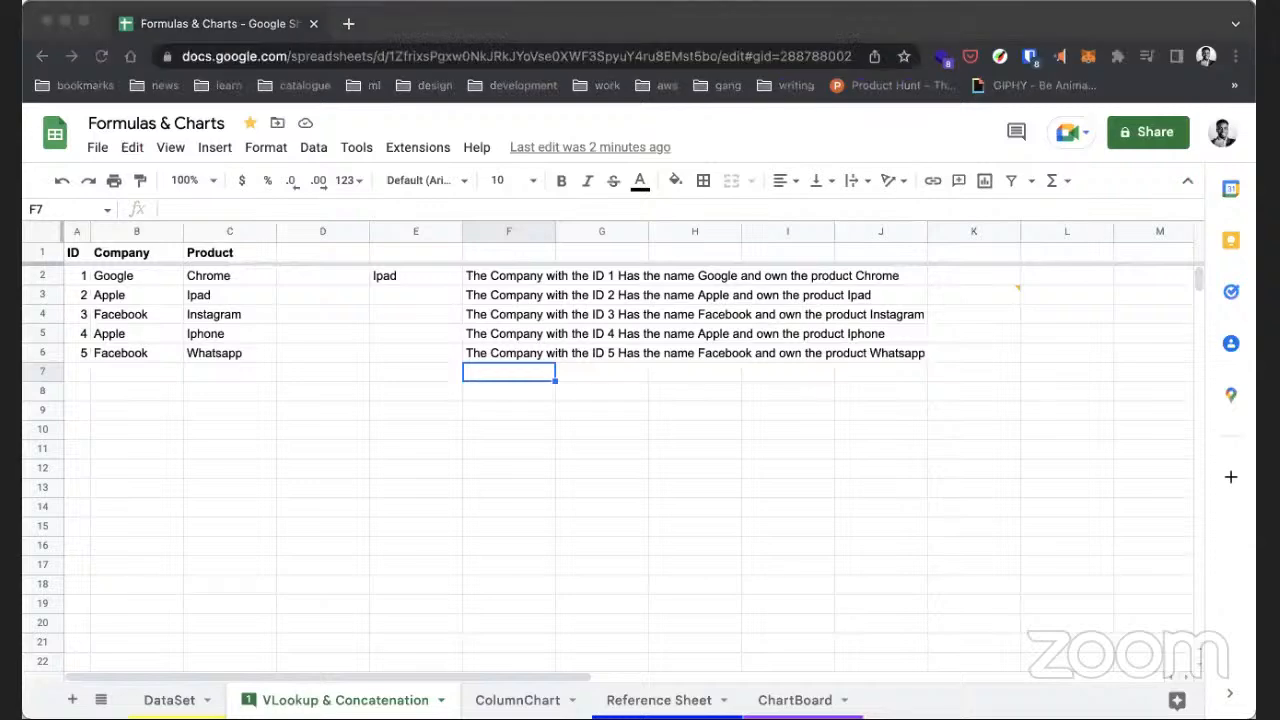
{"action": "type", "text": "exc"}
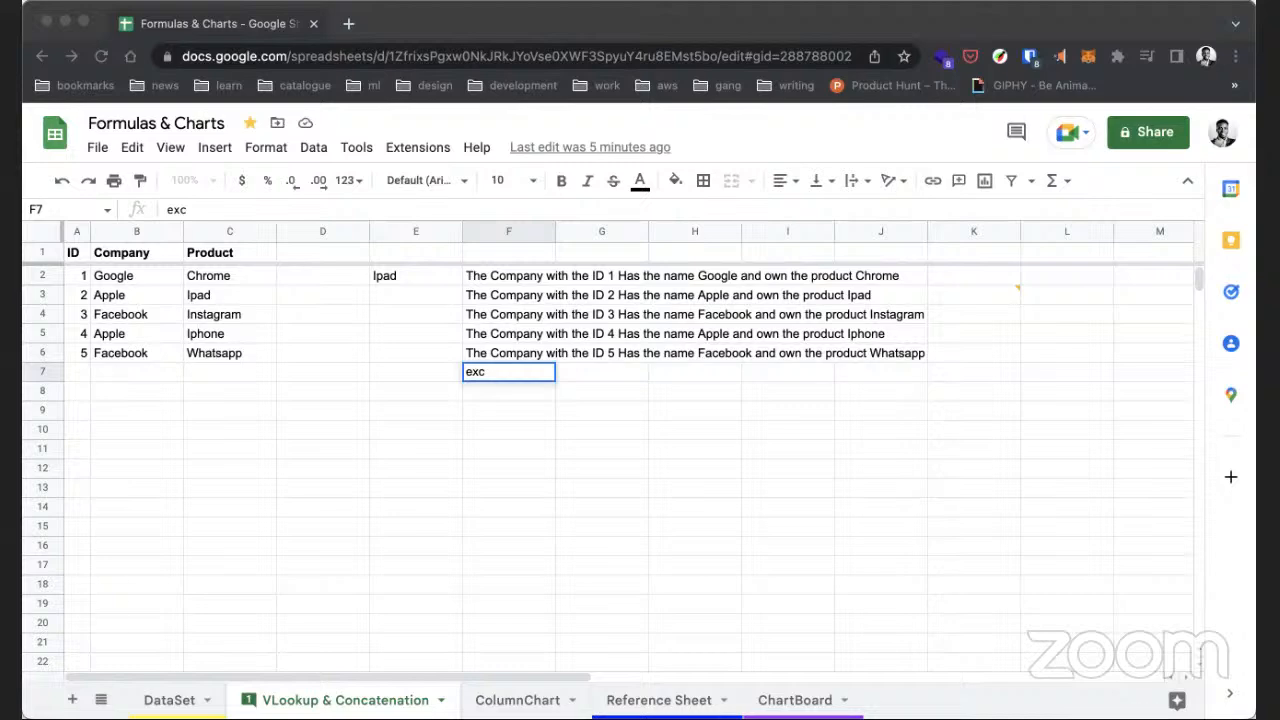
- Open the copied Office web address in a new browser tab
{"action": "left_click", "coordinate": [349, 28]}
{"action": "left_click", "coordinate": [349, 24]}
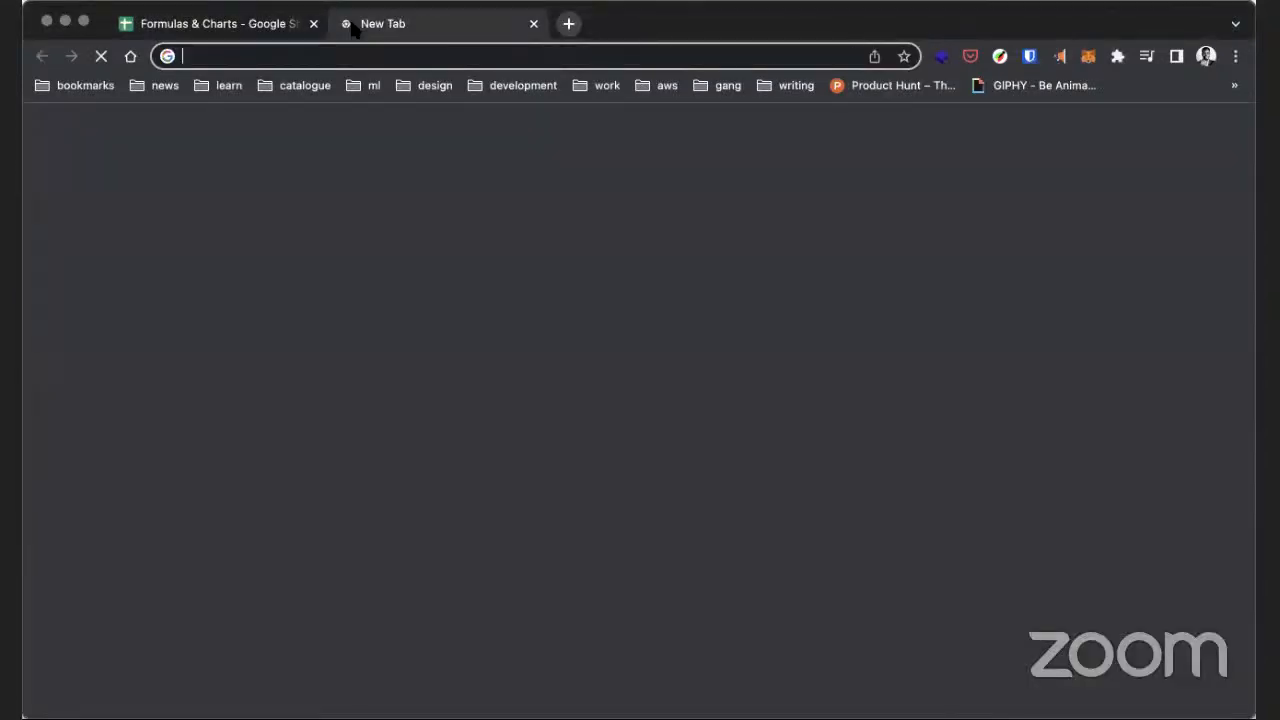
{"action": "key", "text": "super+v"}
{"action": "key", "text": "Return"}
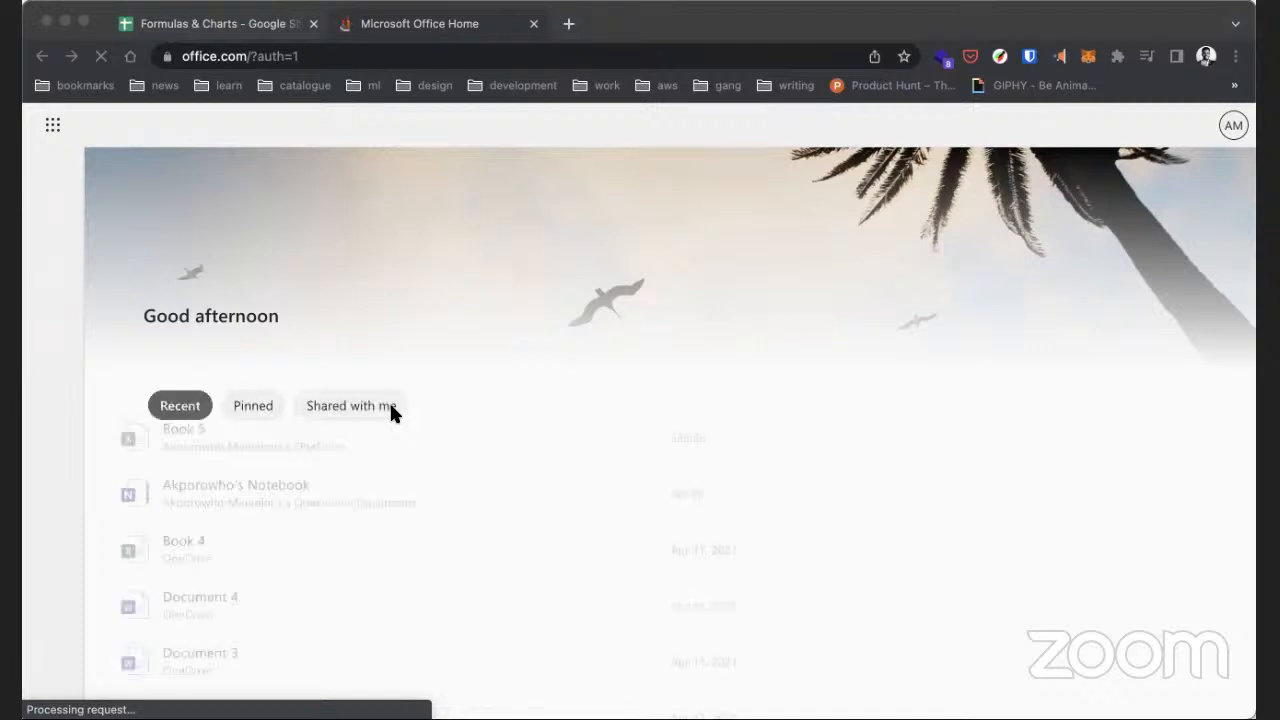
- Look through the recent files on the Office home page and return to the beginning of the page
{"action": "scroll", "coordinate": [474, 418], "scroll_direction": "down", "scroll_amount": 3}
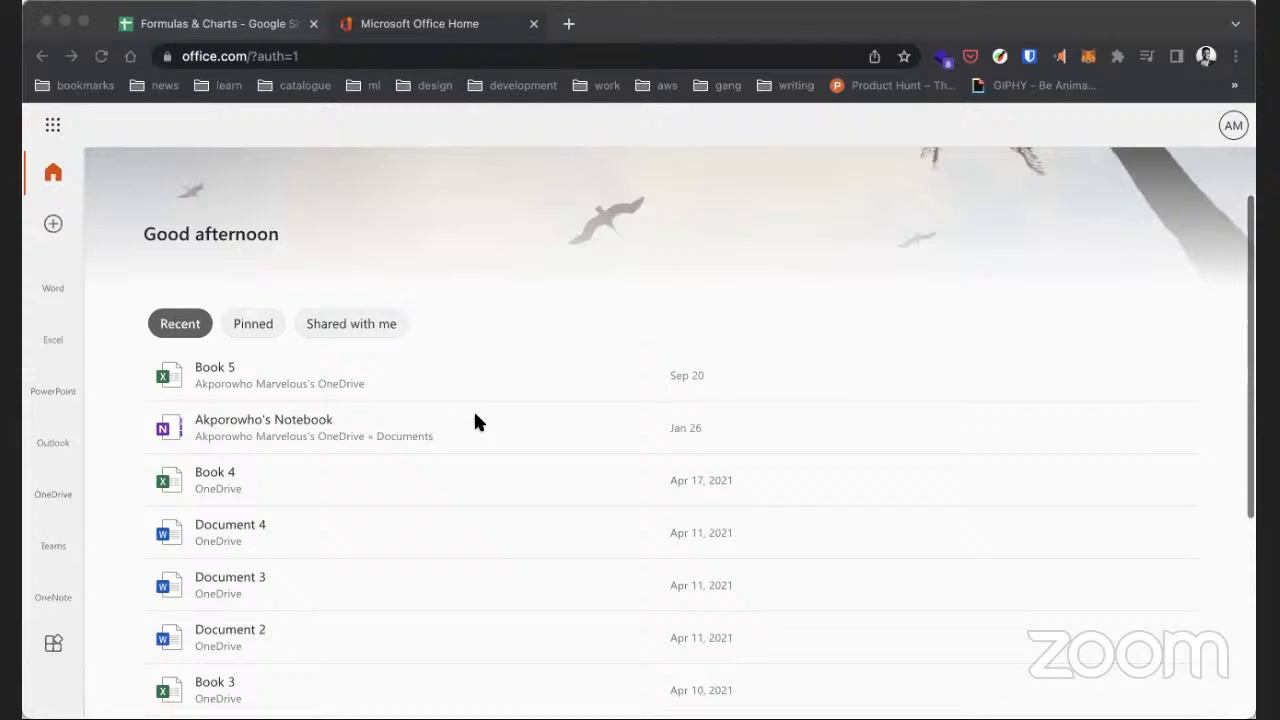
{"action": "scroll", "coordinate": [475, 414], "scroll_direction": "down", "scroll_amount": 7}
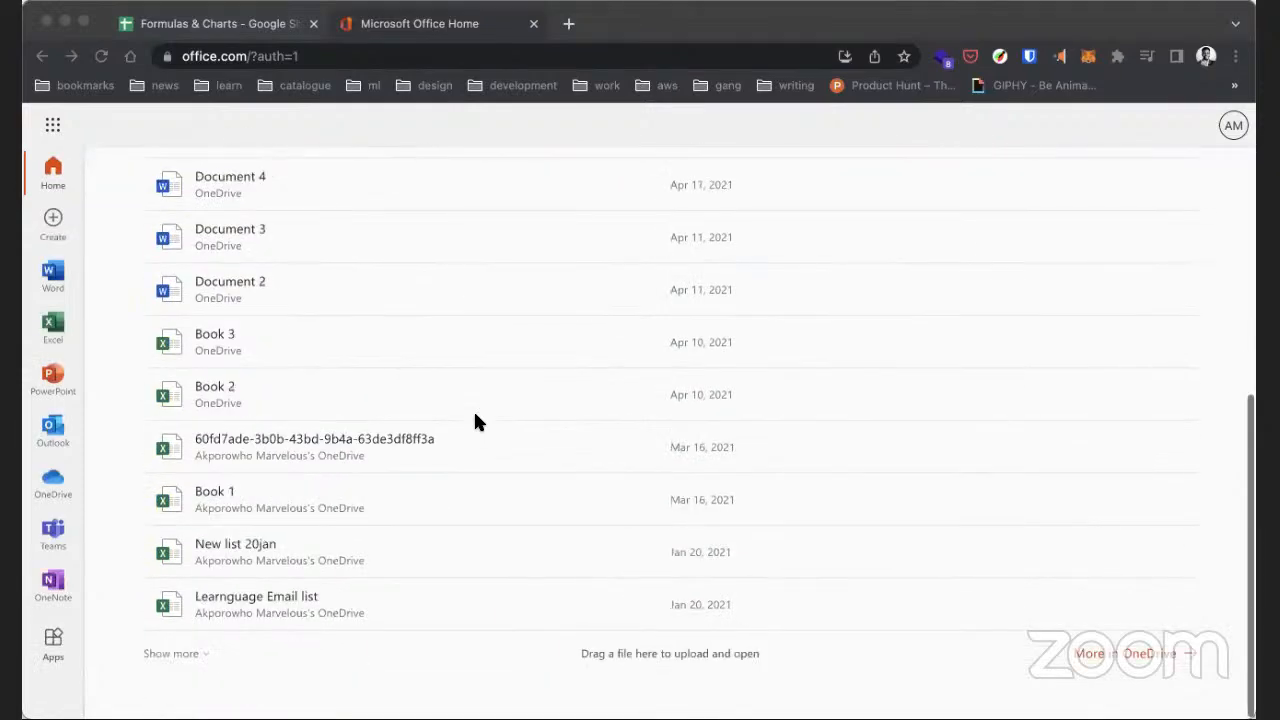
{"action": "scroll", "coordinate": [475, 420], "scroll_direction": "up", "scroll_amount": 1}
{"action": "scroll", "coordinate": [475, 420], "scroll_direction": "up", "scroll_amount": 8}
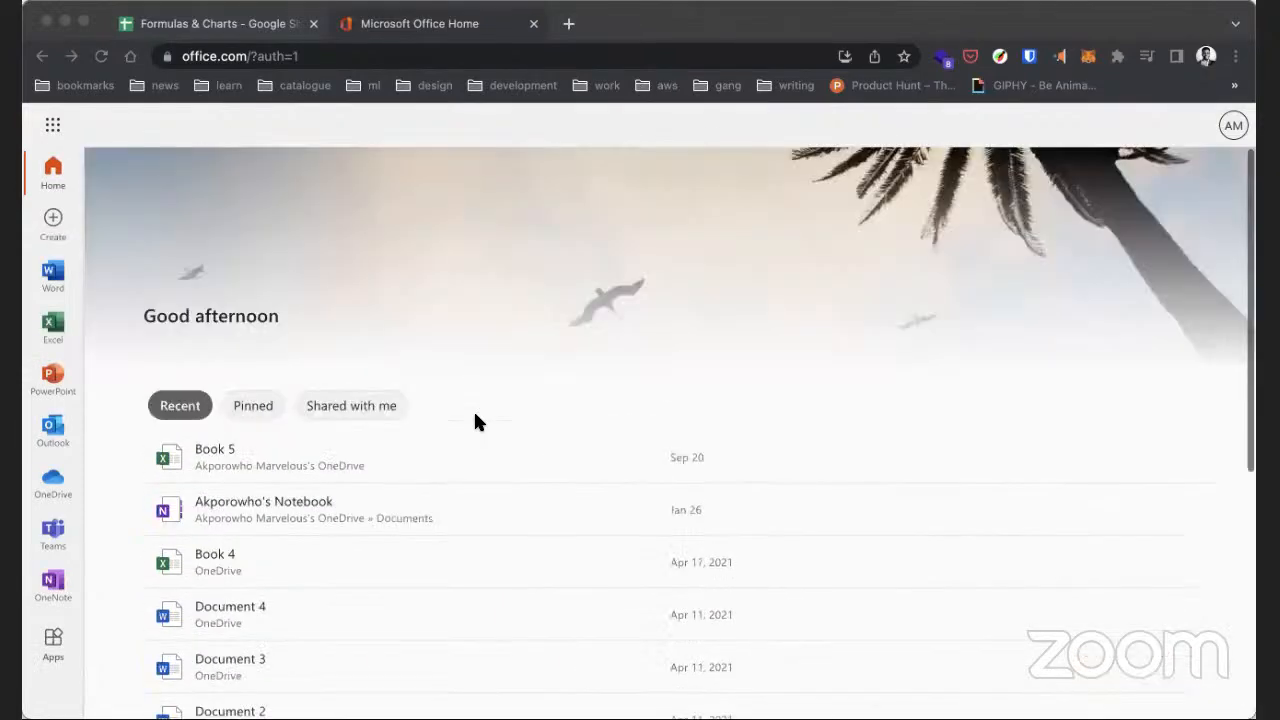
{"action": "scroll", "coordinate": [475, 420], "scroll_direction": "down", "scroll_amount": 8}
{"action": "scroll", "coordinate": [473, 409], "scroll_direction": "up", "scroll_amount": 8}
{"action": "scroll", "coordinate": [473, 409], "scroll_direction": "down", "scroll_amount": 7}
{"action": "scroll", "coordinate": [217, 490], "scroll_direction": "up", "scroll_amount": 8}
{"action": "scroll", "coordinate": [217, 490], "scroll_direction": "down", "scroll_amount": 1}
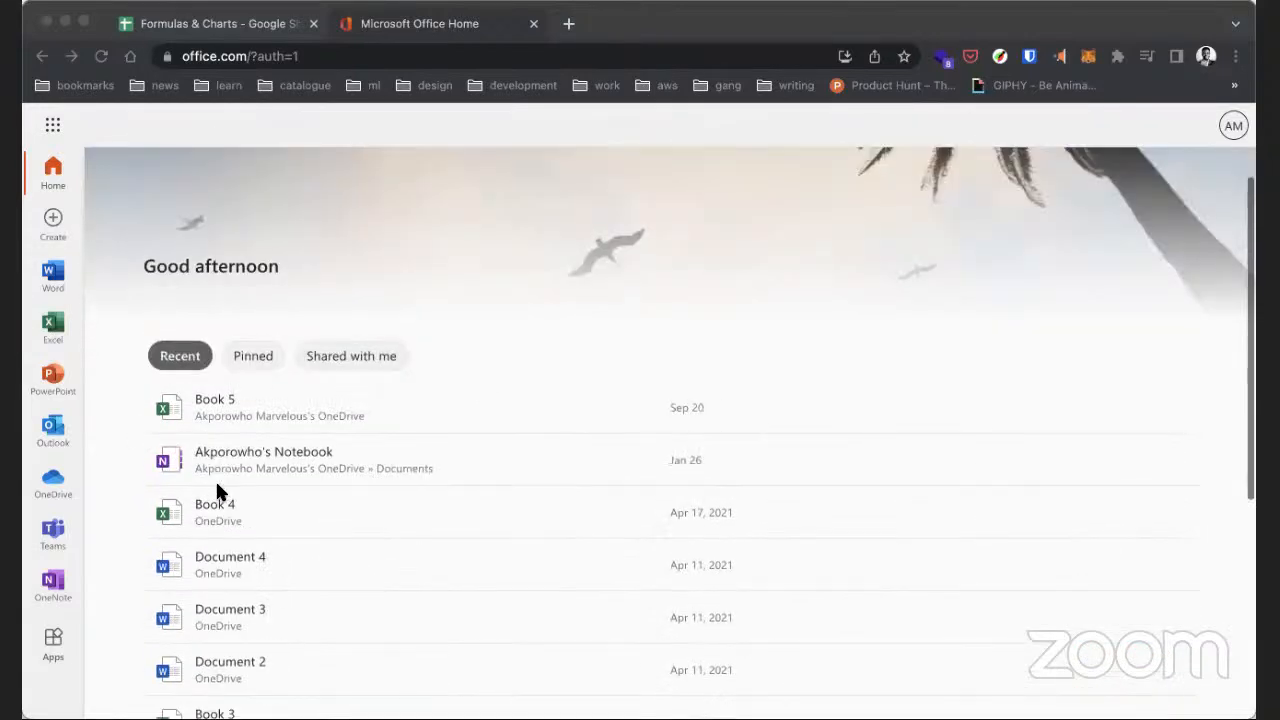
{"action": "scroll", "coordinate": [283, 379], "scroll_direction": "down", "scroll_amount": 1}
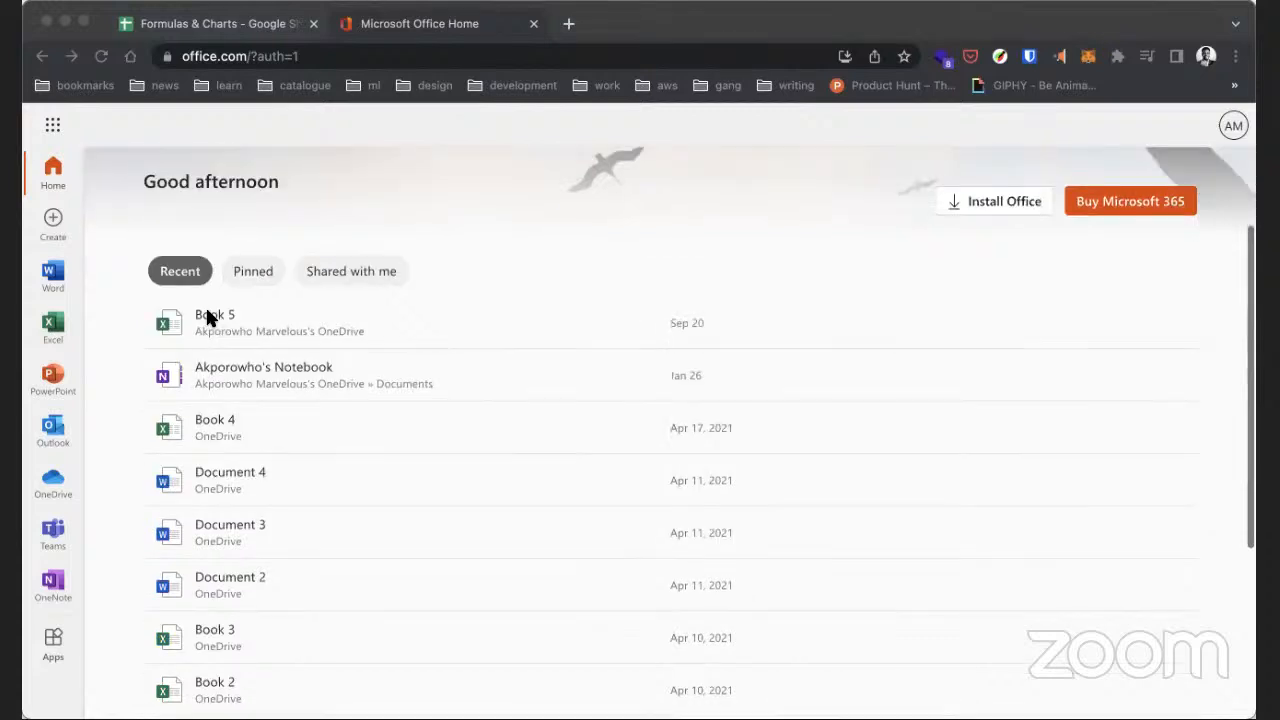
{"action": "scroll", "coordinate": [221, 513], "scroll_direction": "down", "scroll_amount": 5}
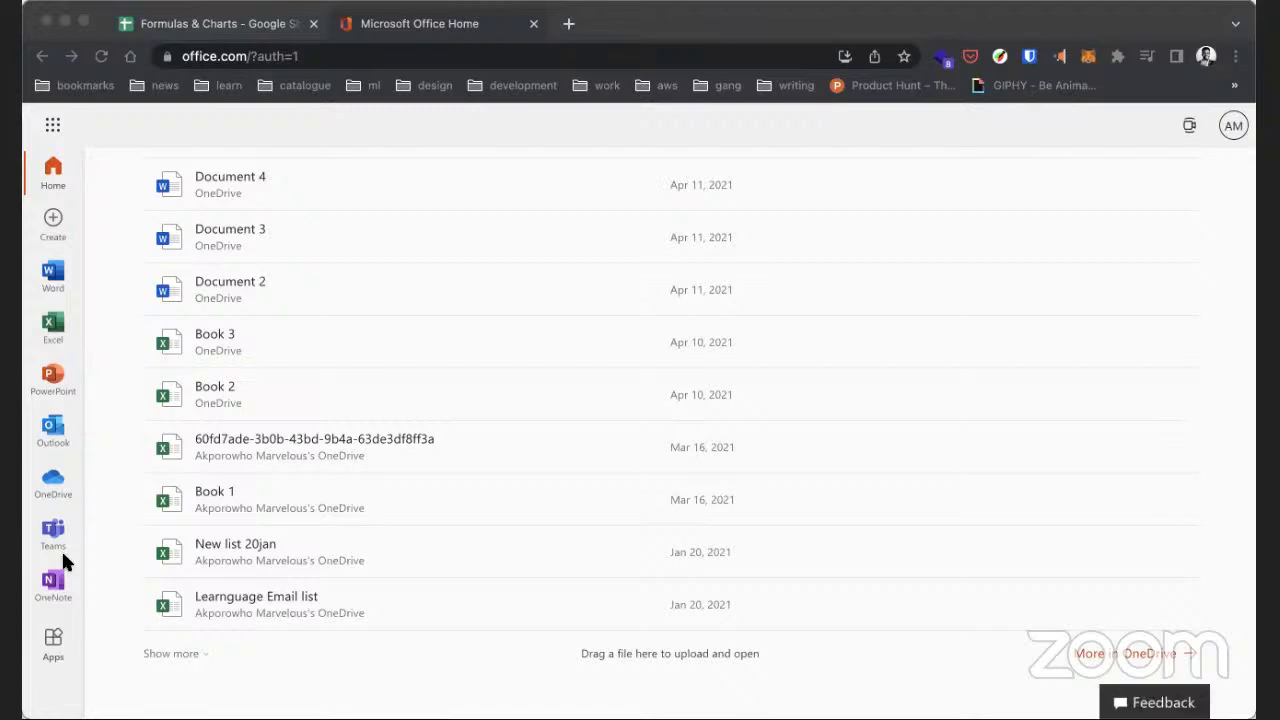
{"action": "scroll", "coordinate": [396, 285], "scroll_direction": "up", "scroll_amount": 4}
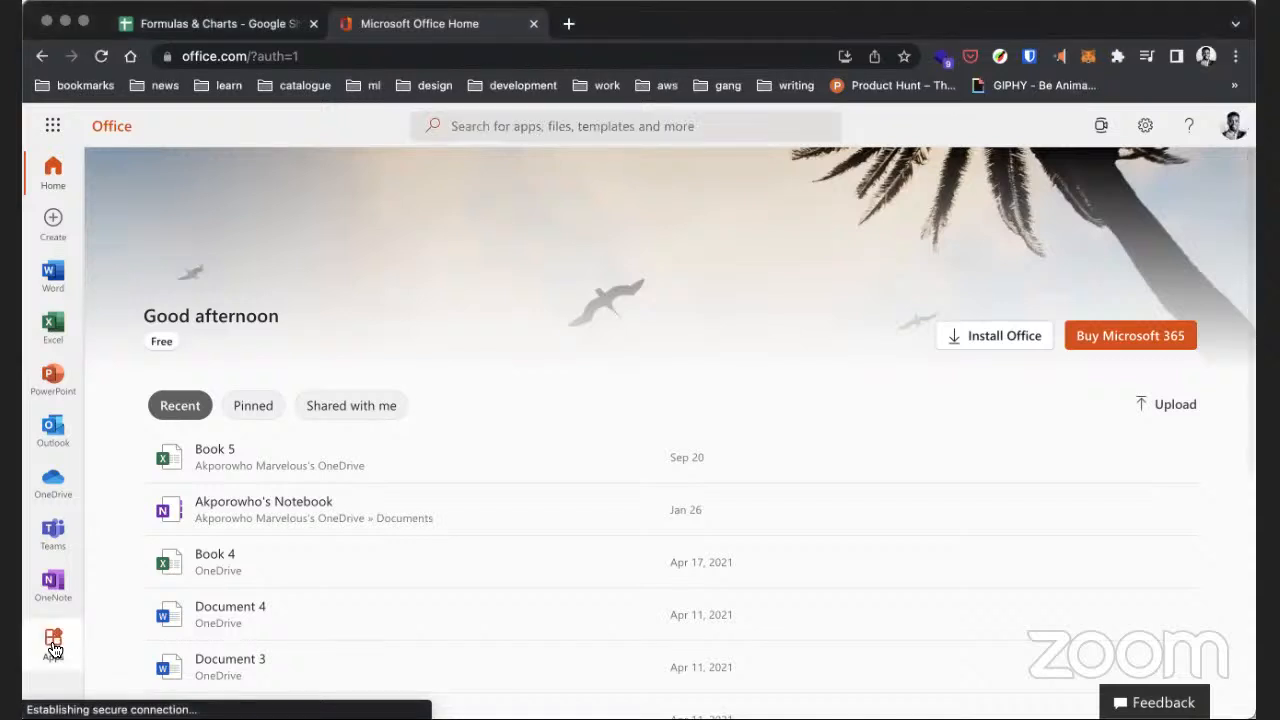
- Show the list of additional Office apps and look through it
{"action": "left_click", "coordinate": [55, 649]}
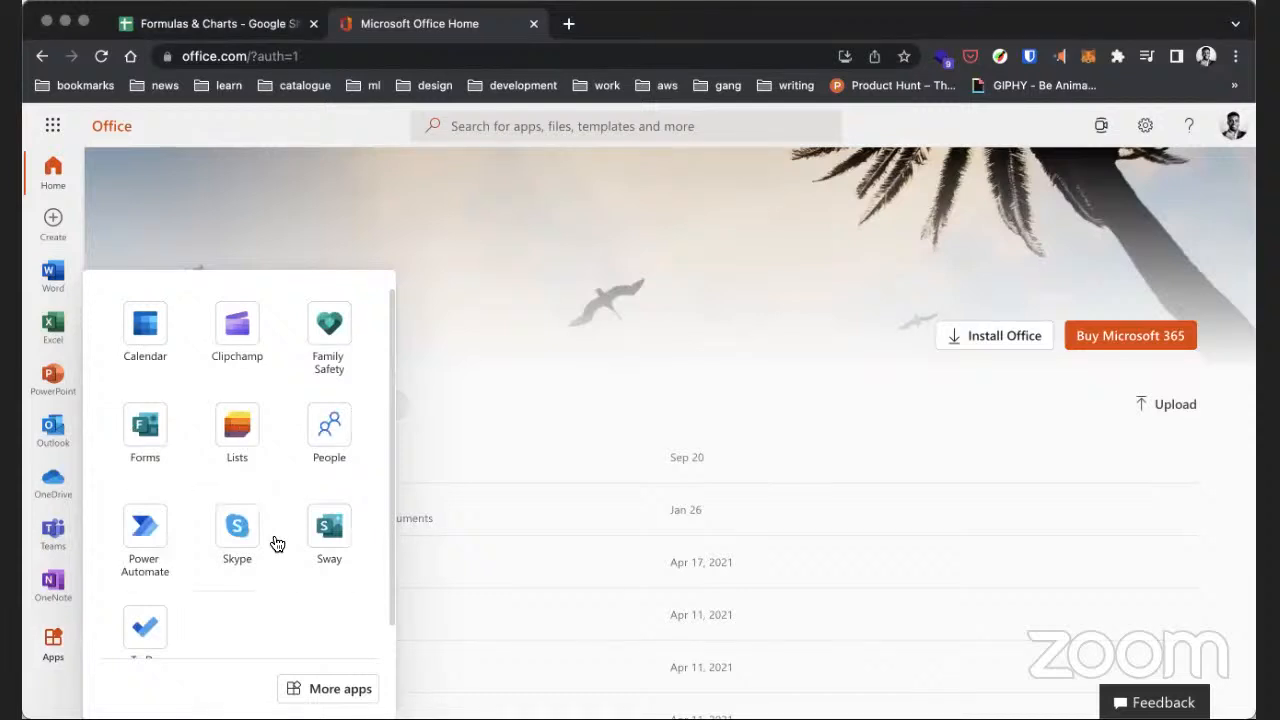
{"action": "scroll", "coordinate": [270, 545], "scroll_direction": "down", "scroll_amount": 1}
{"action": "scroll", "coordinate": [125, 594], "scroll_direction": "up", "scroll_amount": 1}
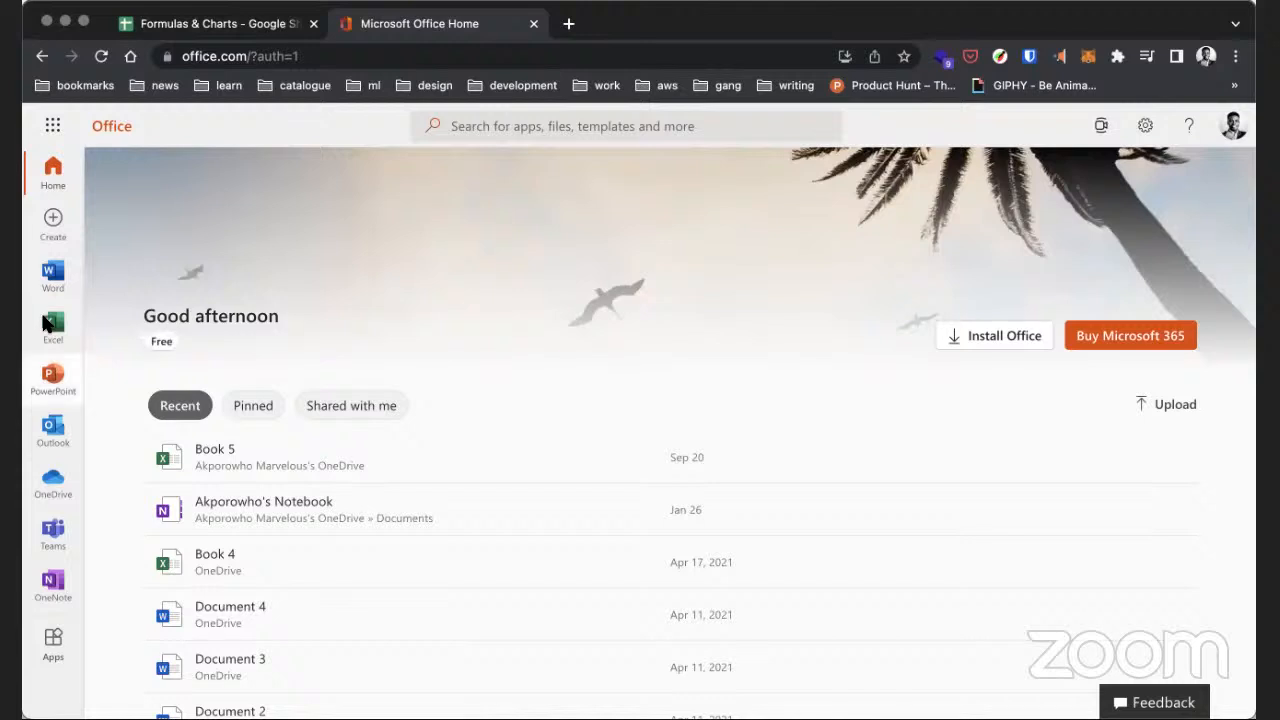
- Open the Excel start page, look over the recent workbooks and create a new blank workbook
{"action": "left_click", "coordinate": [47, 324]}
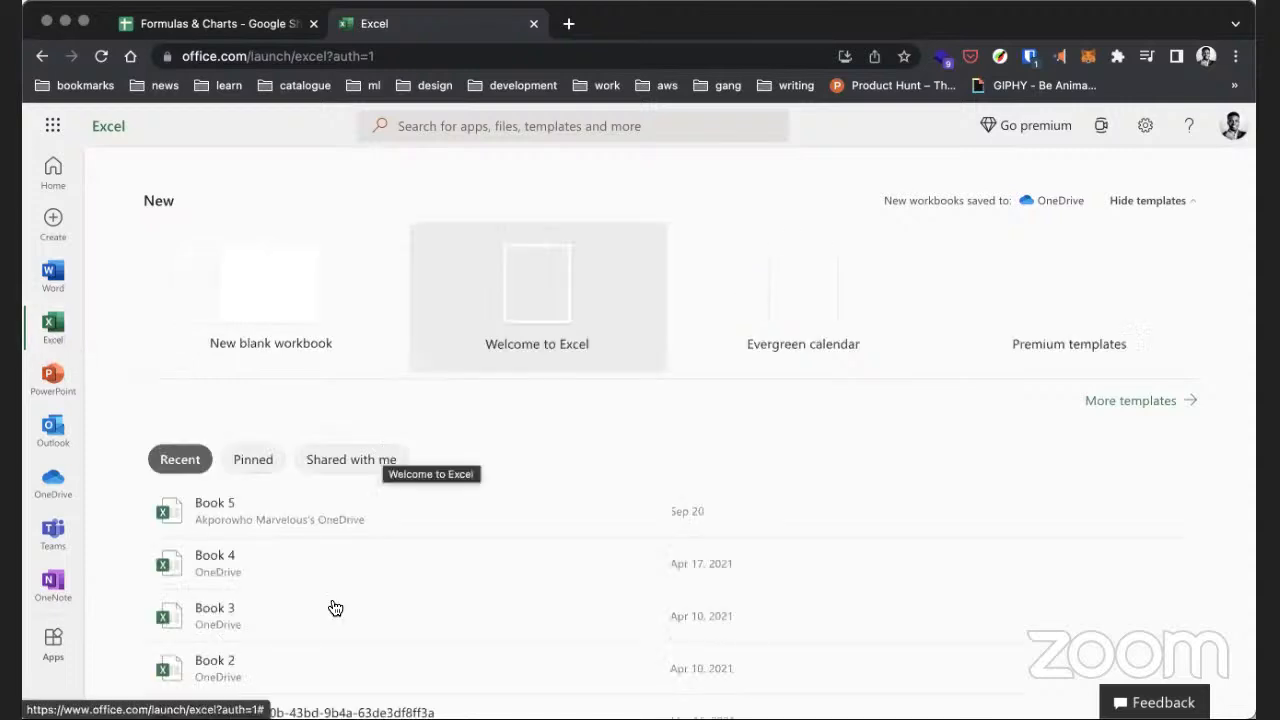
{"action": "scroll", "coordinate": [335, 607], "scroll_direction": "down", "scroll_amount": 1}
{"action": "scroll", "coordinate": [335, 607], "scroll_direction": "down", "scroll_amount": 3}
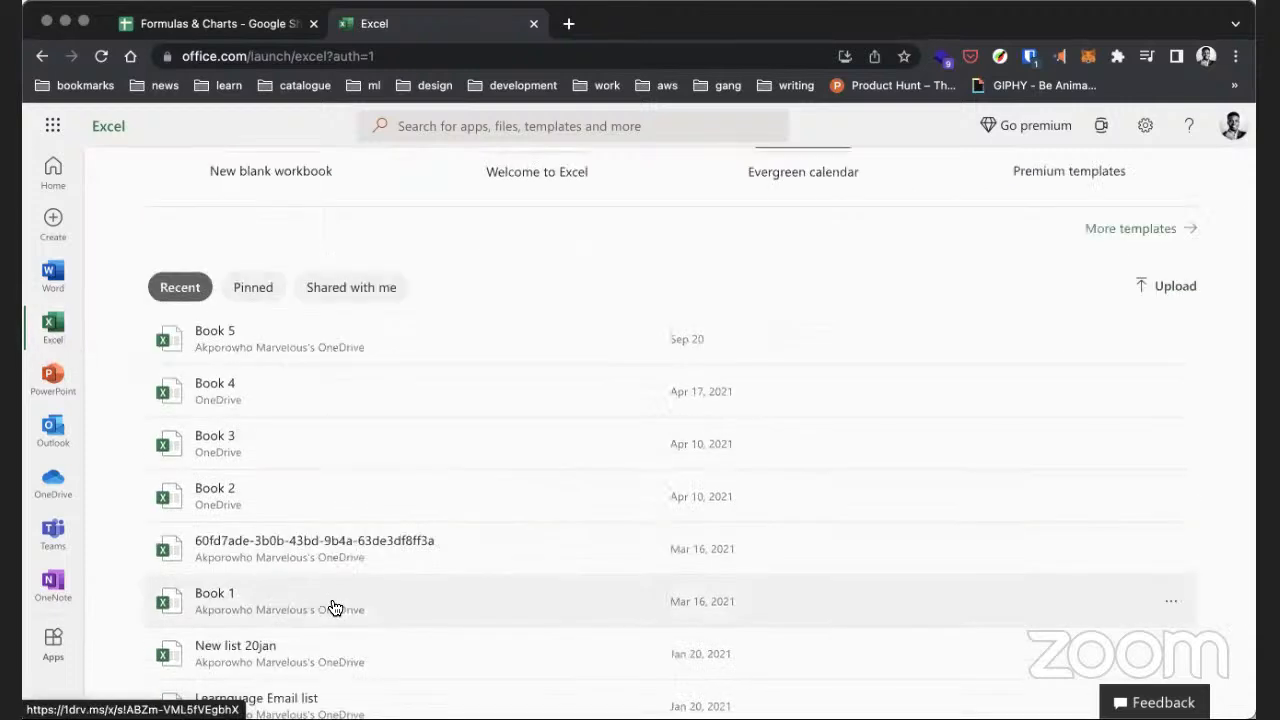
{"action": "scroll", "coordinate": [335, 607], "scroll_direction": "up", "scroll_amount": 4}
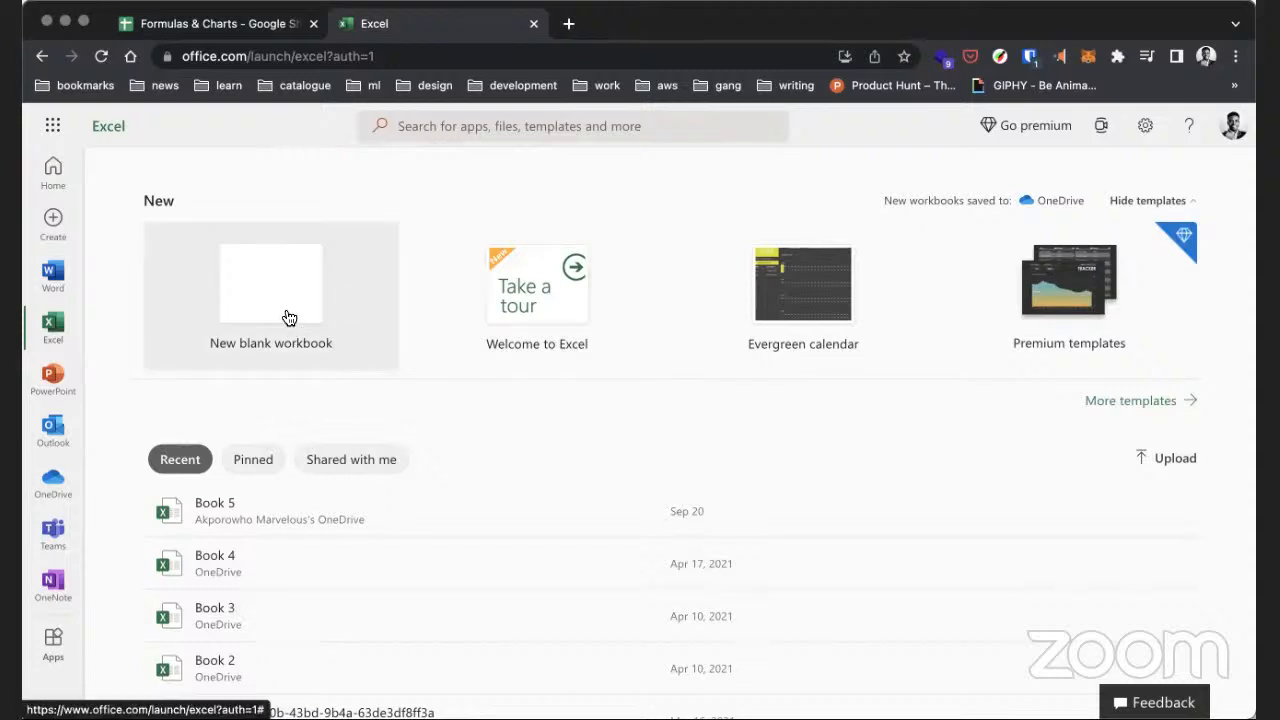
{"action": "left_click", "coordinate": [289, 318]}
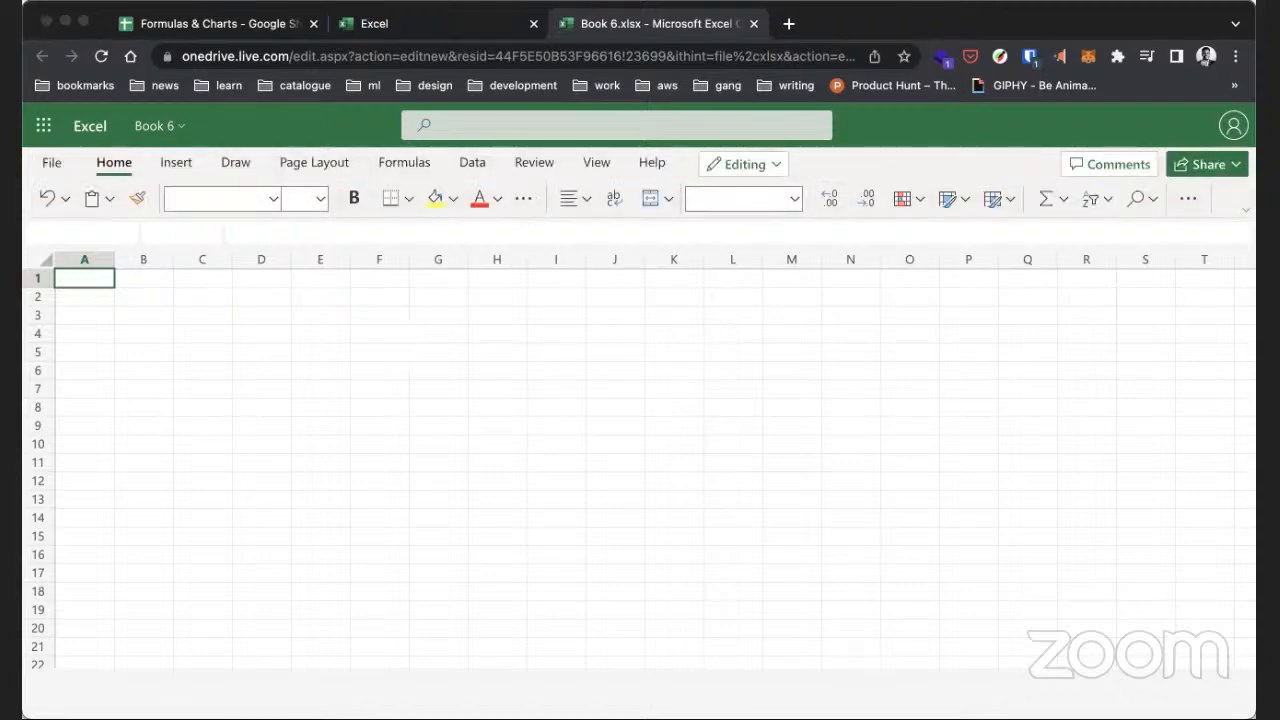
{"action": "key", "text": "super+Tab"}
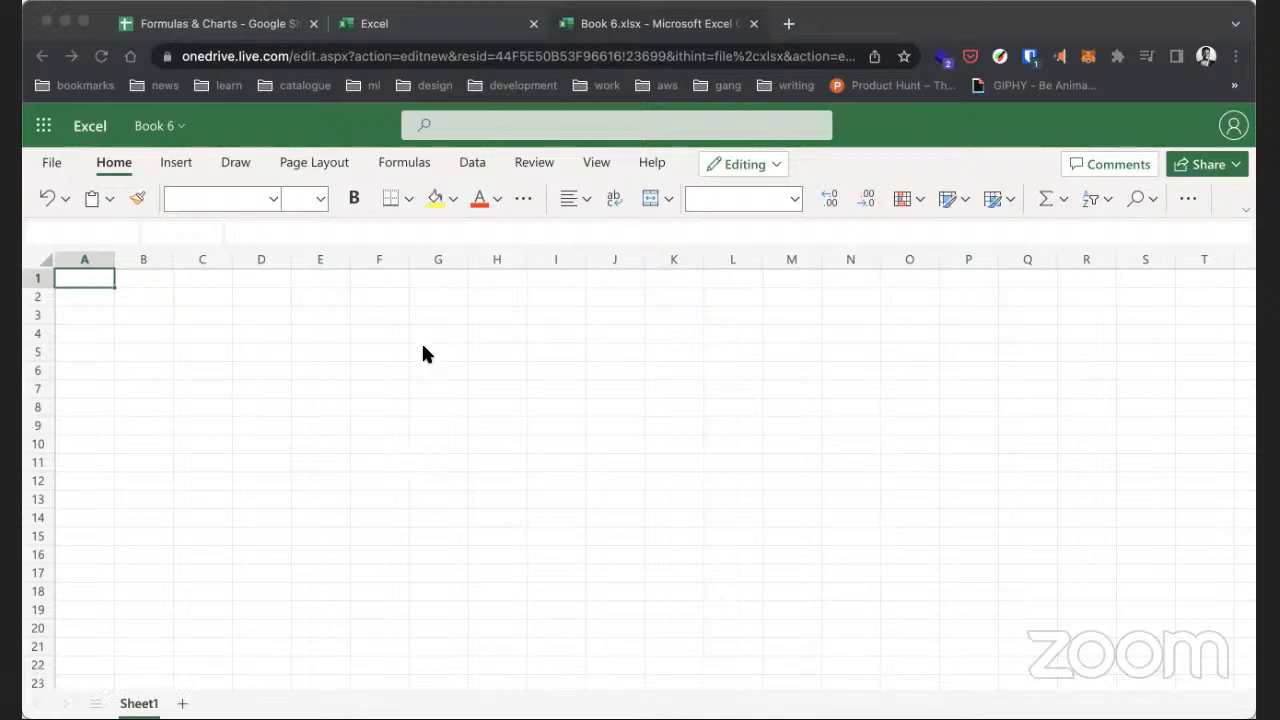
- Select cell A2 on Sheet1 and look over the Formulas and Home commands of the new workbook
{"action": "left_click", "coordinate": [217, 298]}
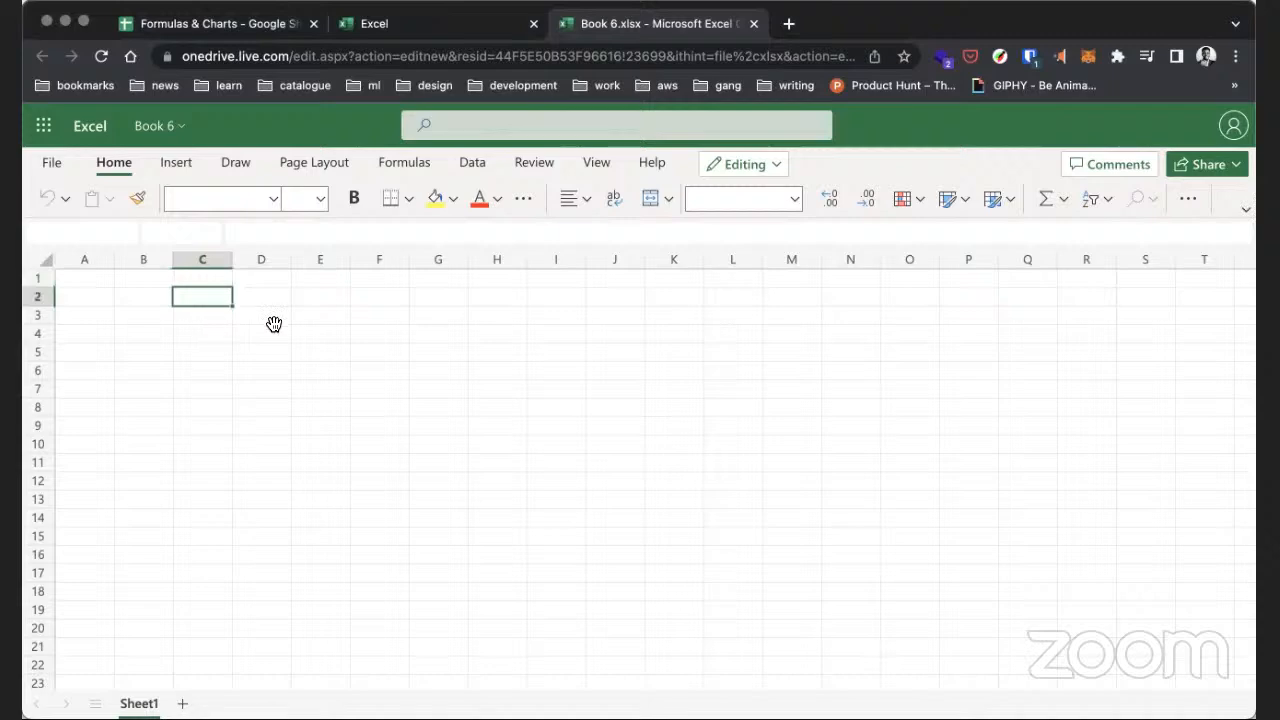
{"action": "key", "text": "Down"}
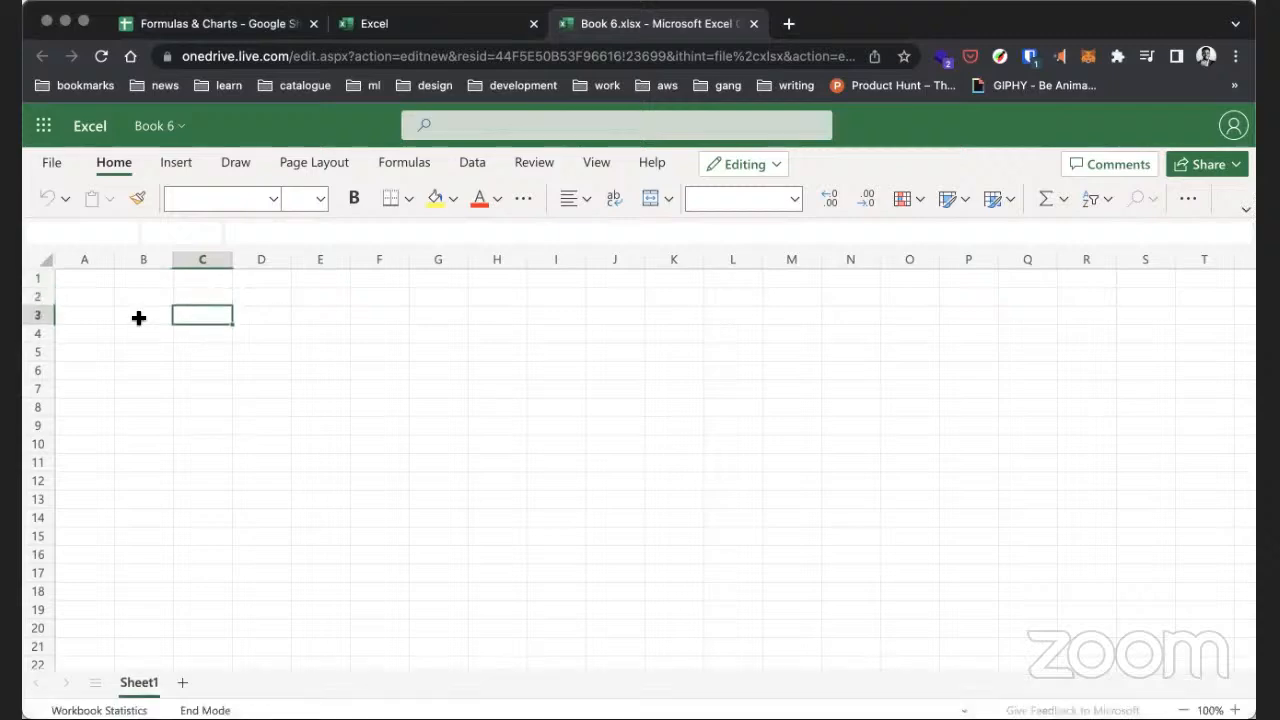
{"action": "left_click", "coordinate": [88, 288]}
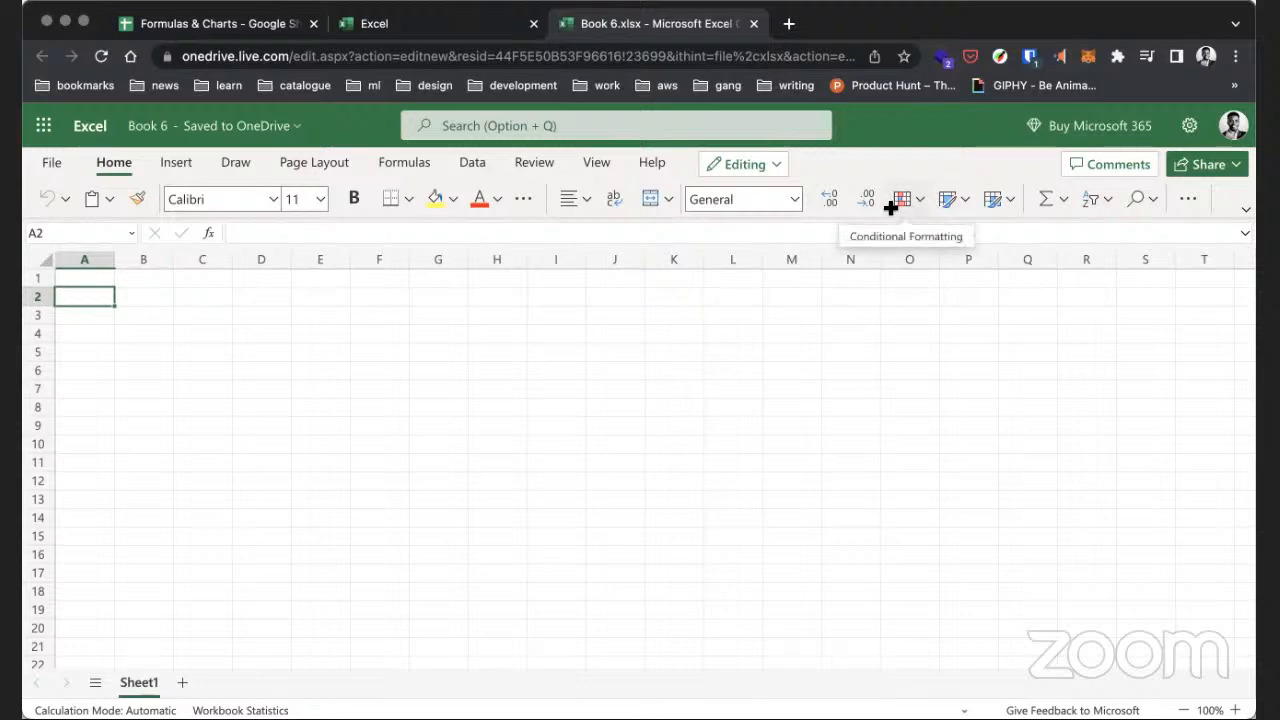
{"action": "left_click", "coordinate": [390, 167]}
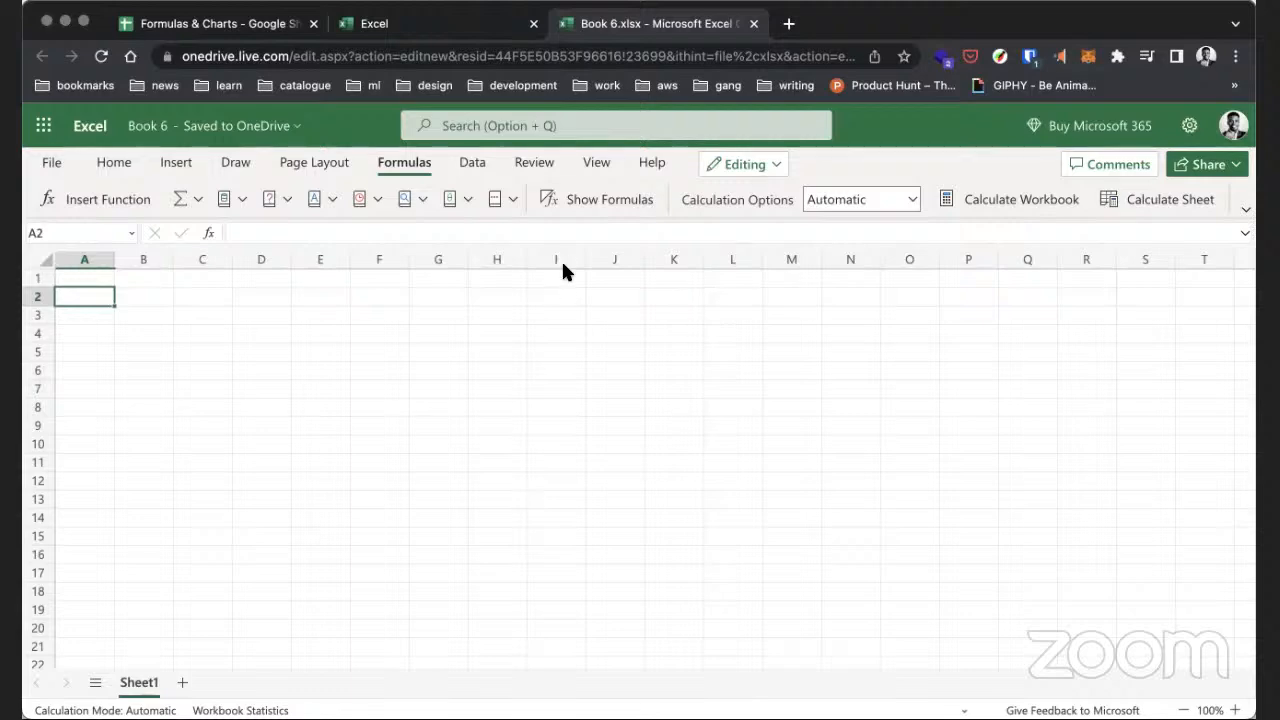
{"action": "left_click", "coordinate": [114, 162]}
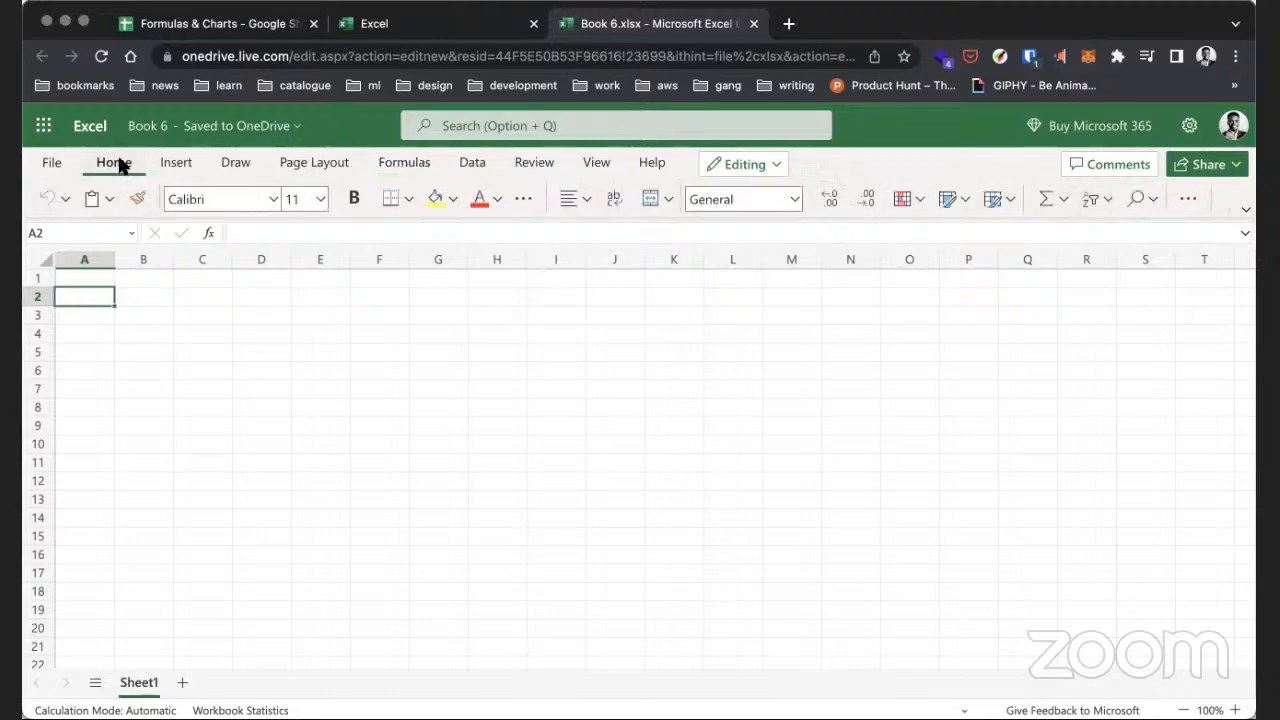